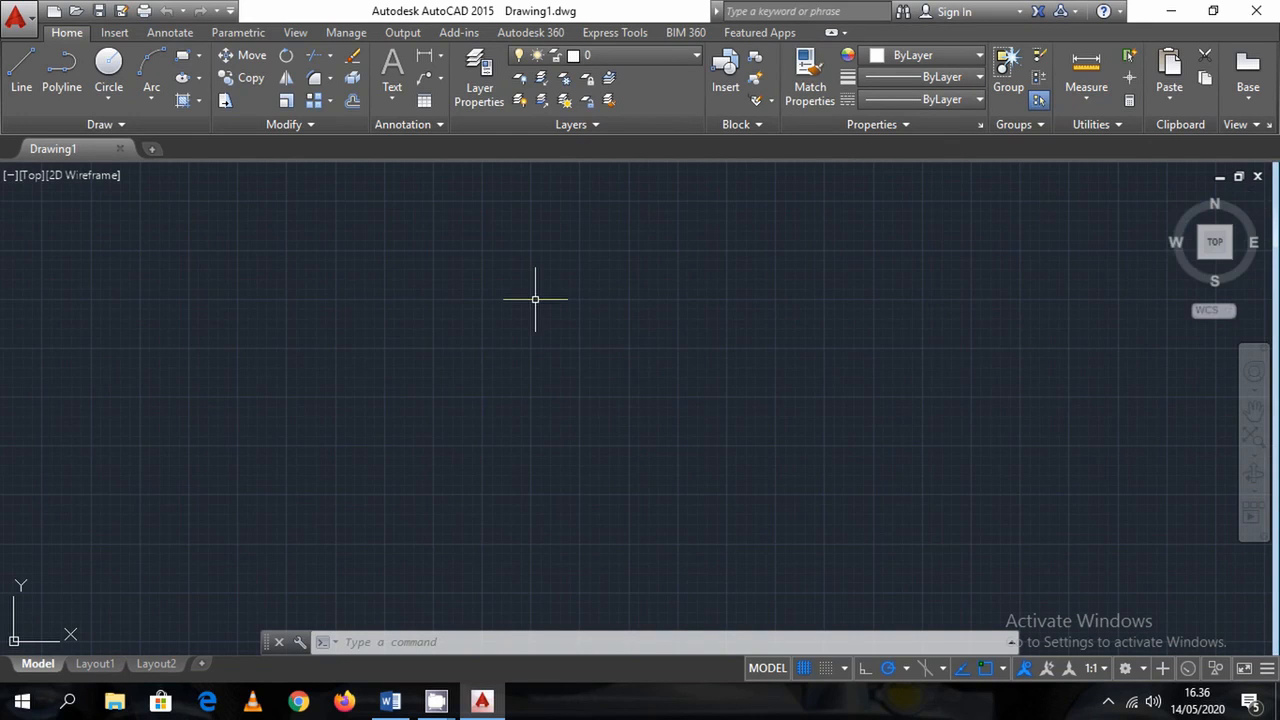
Switch to Word, read the Box entry in the Toolbar Box notes, and return to AutoCAD
{"action": "left_click", "coordinate": [390, 701]}
{"action": "scroll", "coordinate": [614, 381], "scroll_direction": "up", "scroll_amount": 5}
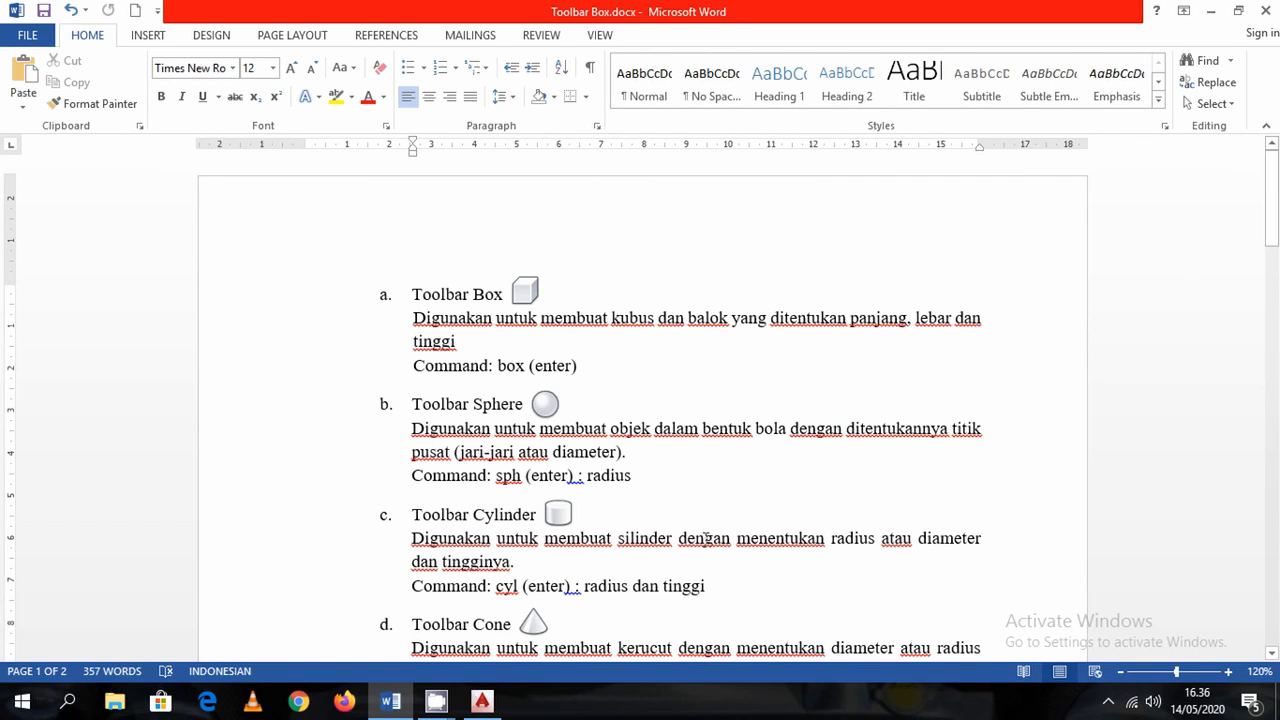
{"action": "left_click", "coordinate": [485, 705]}
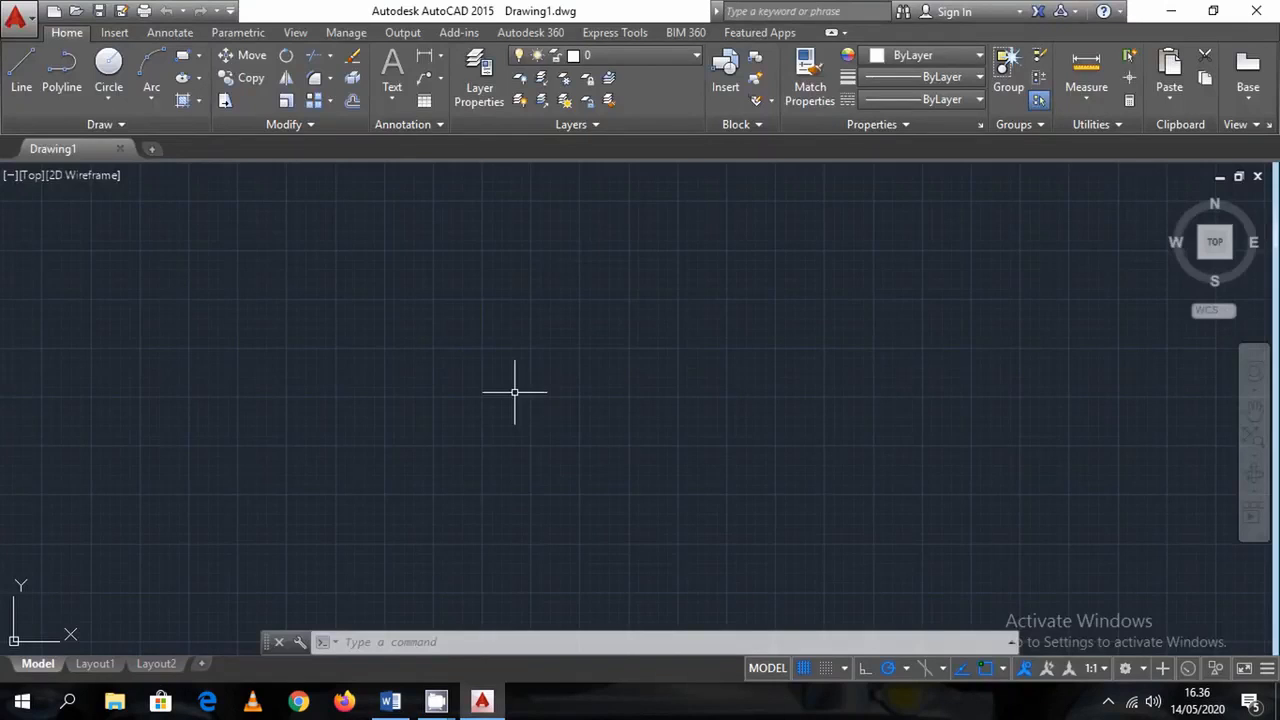
Set the viewport to the SE Isometric view
{"action": "left_click", "coordinate": [30, 175]}
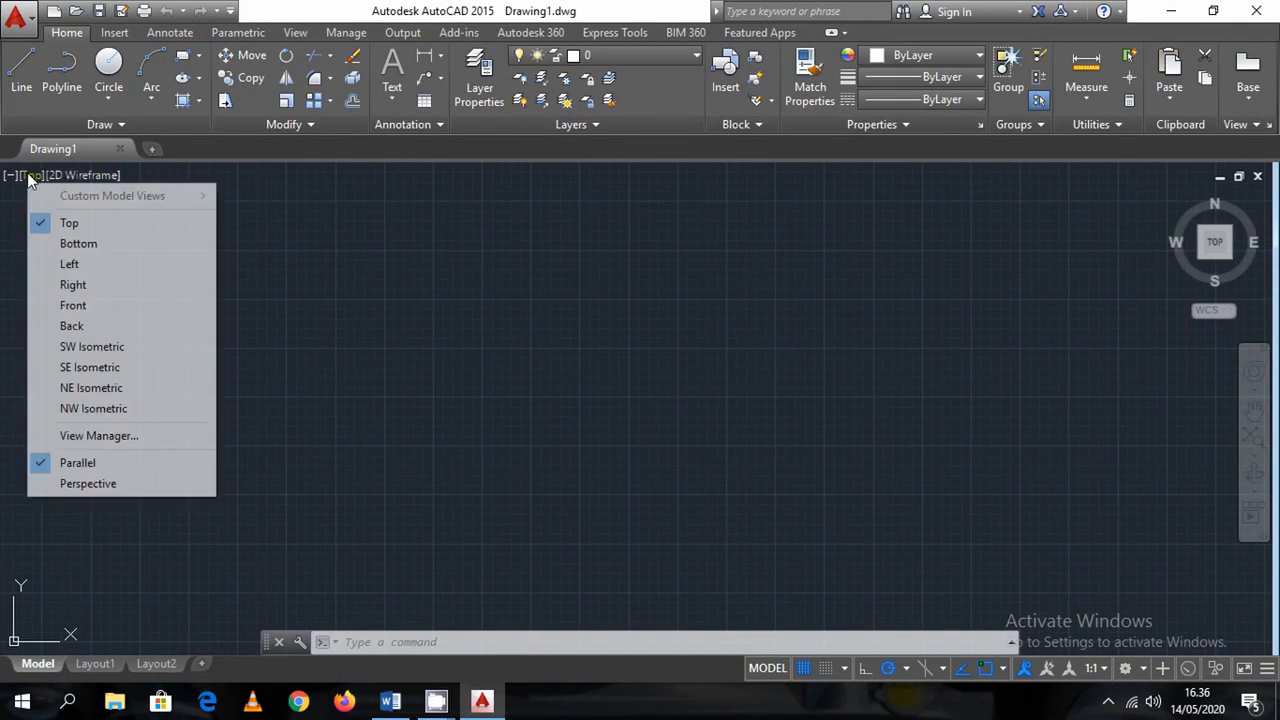
{"action": "left_click", "coordinate": [105, 366]}
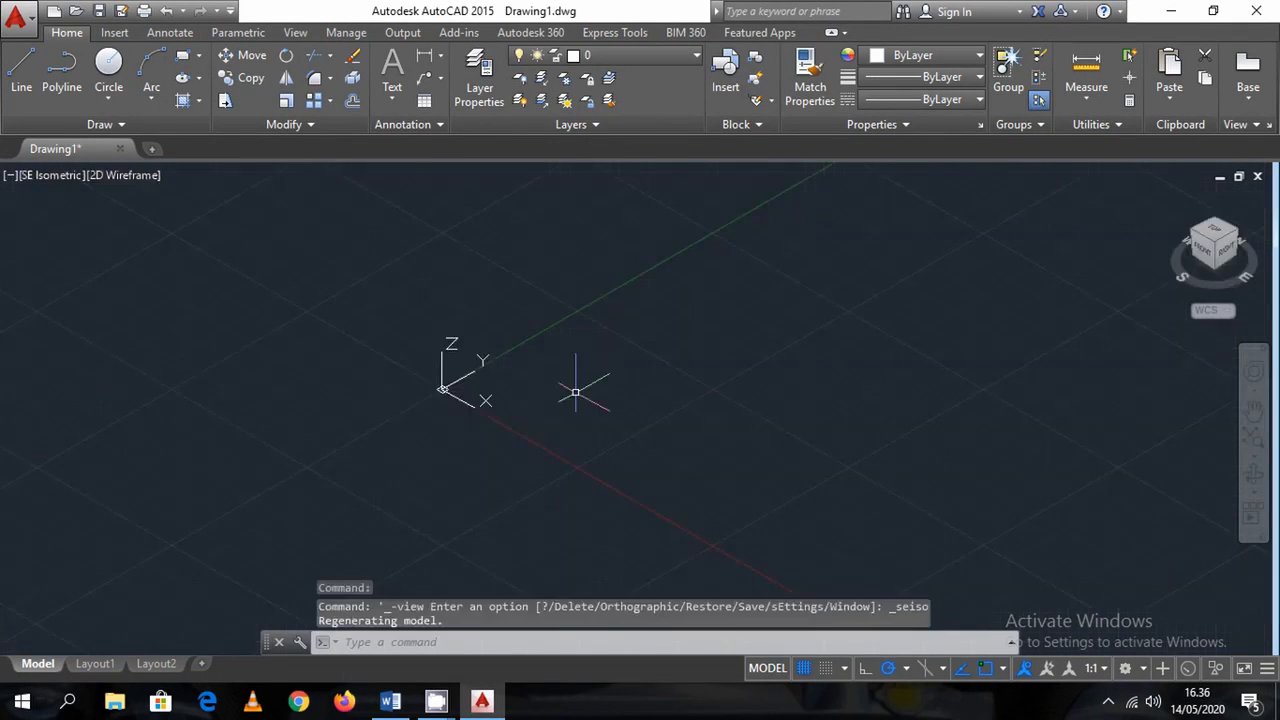
{"action": "middle_click_drag", "start_coordinate": [571, 391], "coordinate": [406, 466]}
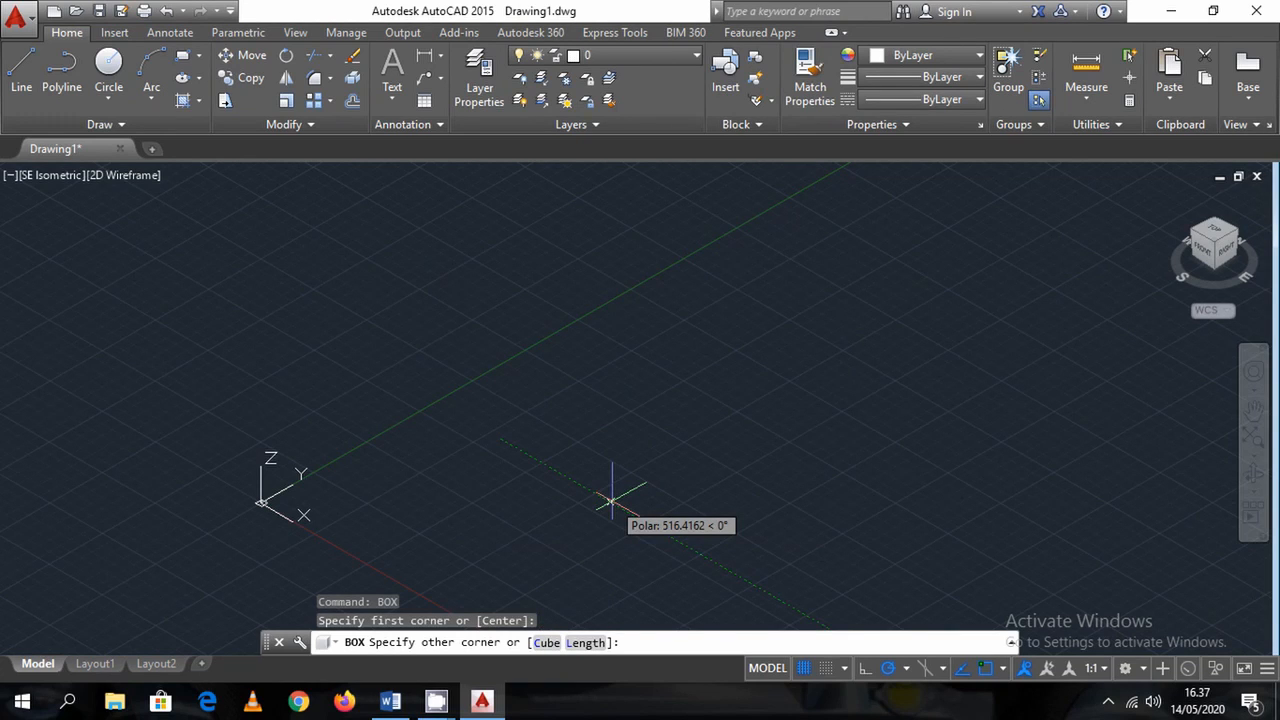
Create a cube with a side length of 100 using the Cube option of the Box command
{"action": "left_click", "coordinate": [547, 642]}
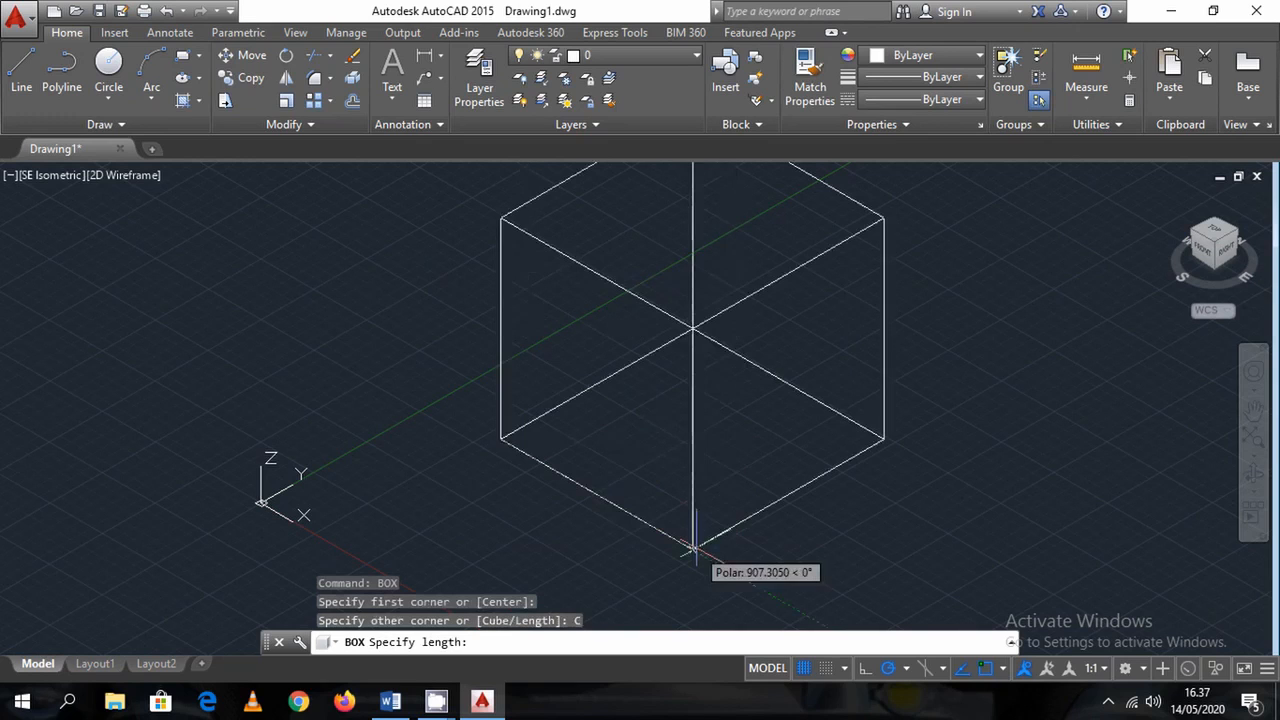
{"action": "type", "text": "100"}
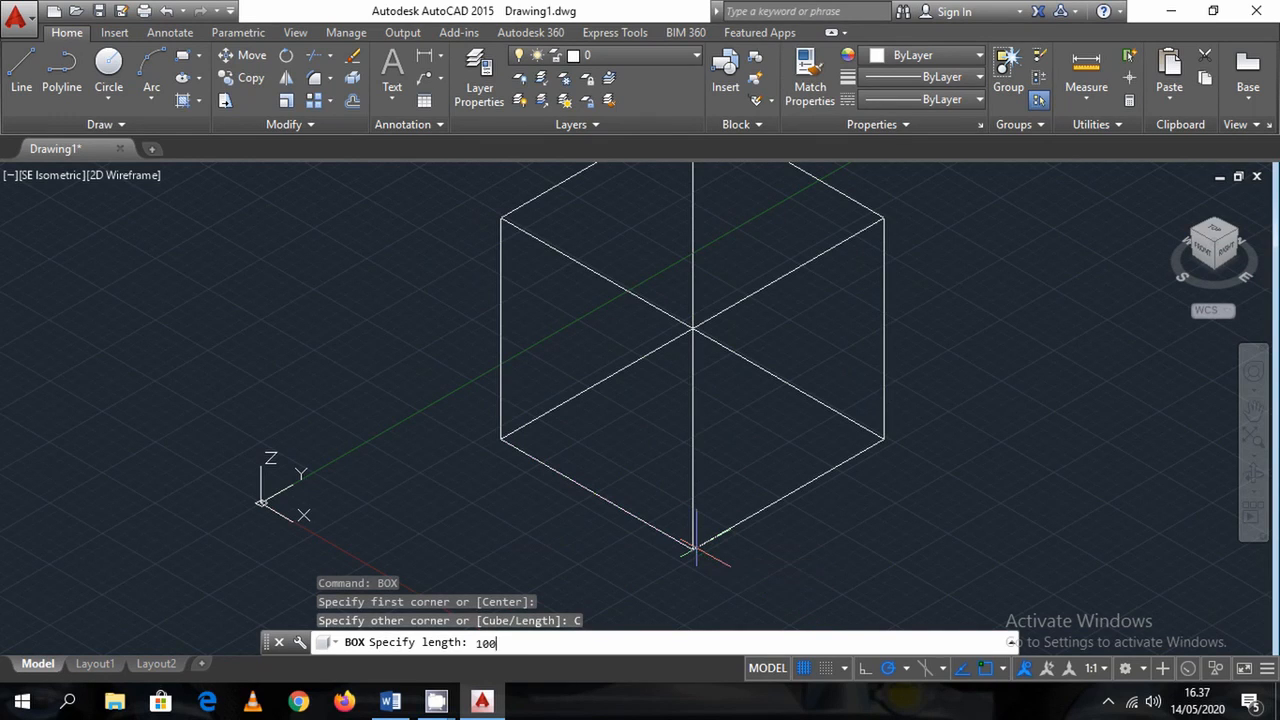
{"action": "key", "text": "Return"}
{"action": "scroll", "coordinate": [608, 428], "scroll_direction": "up", "scroll_amount": 5}
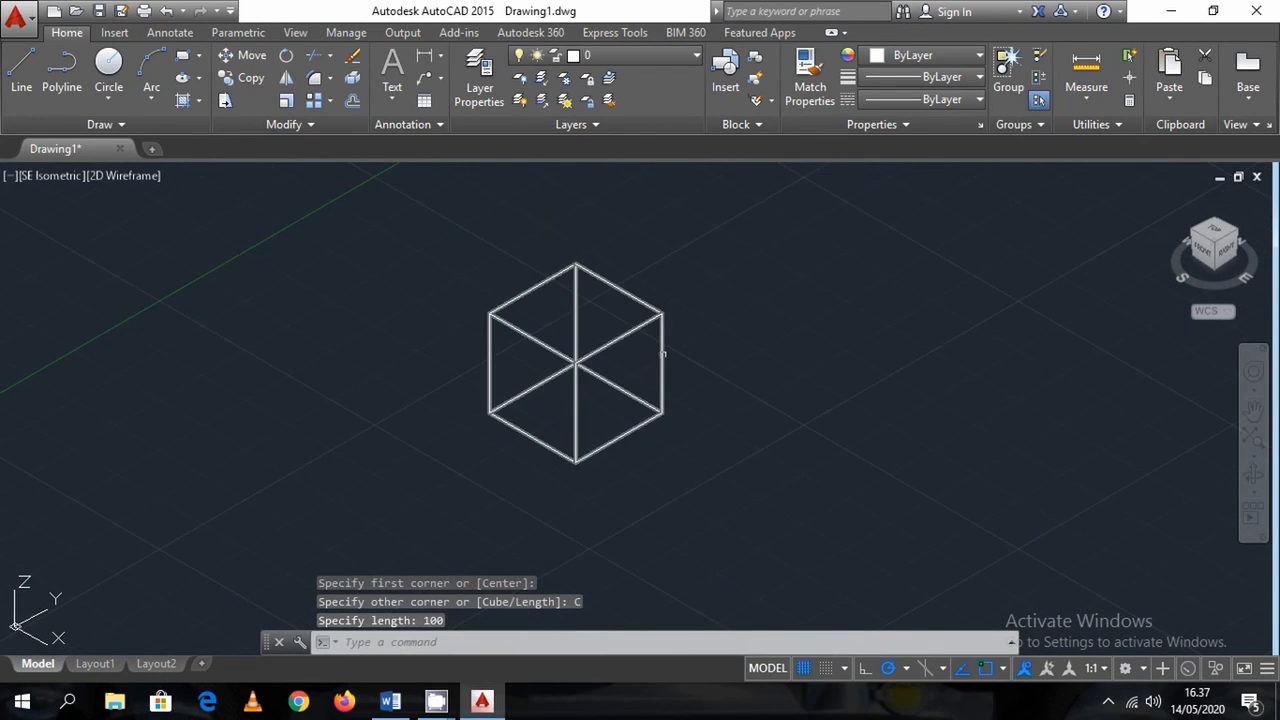
Delete the cube from the drawing
{"action": "left_click", "coordinate": [633, 388]}
{"action": "left_click", "coordinate": [500, 296]}
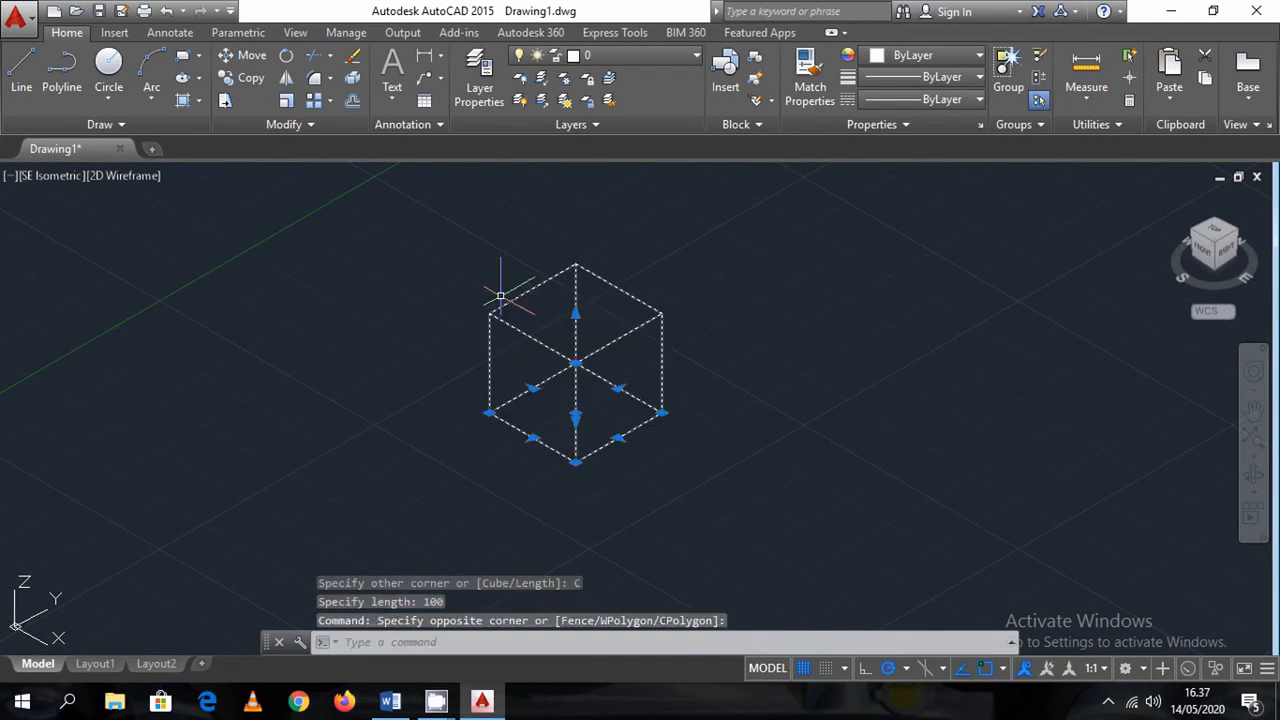
{"action": "key", "text": "Delete"}
Create a box with the Length option, 20 long, 50 wide and 30 high
{"action": "type", "text": "box"}
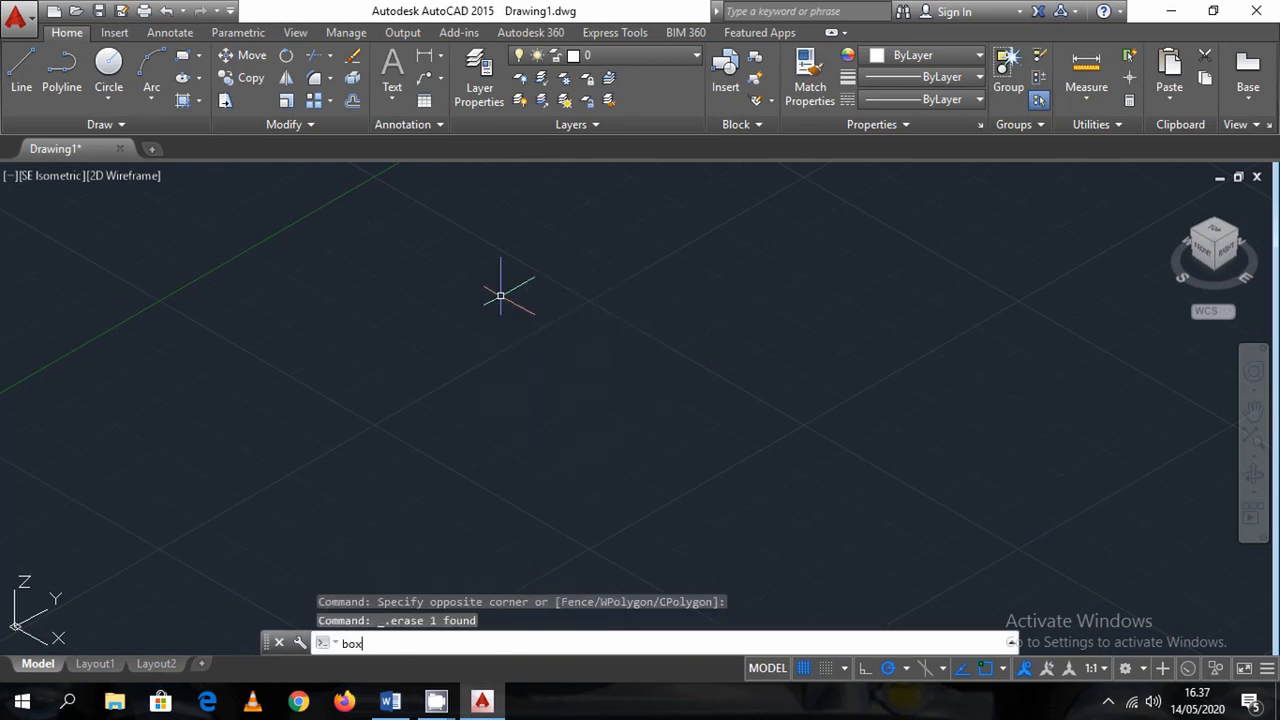
{"action": "key", "text": "Return"}
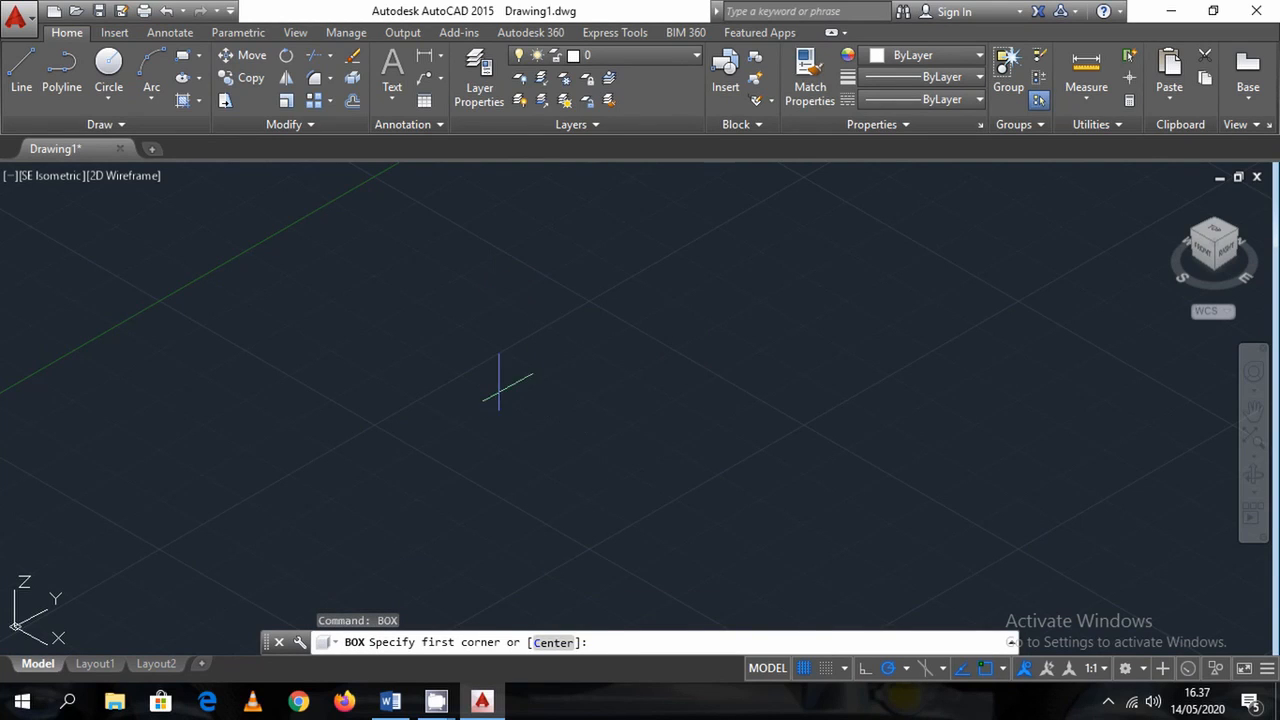
{"action": "left_click", "coordinate": [500, 399]}
{"action": "left_click", "coordinate": [586, 643]}
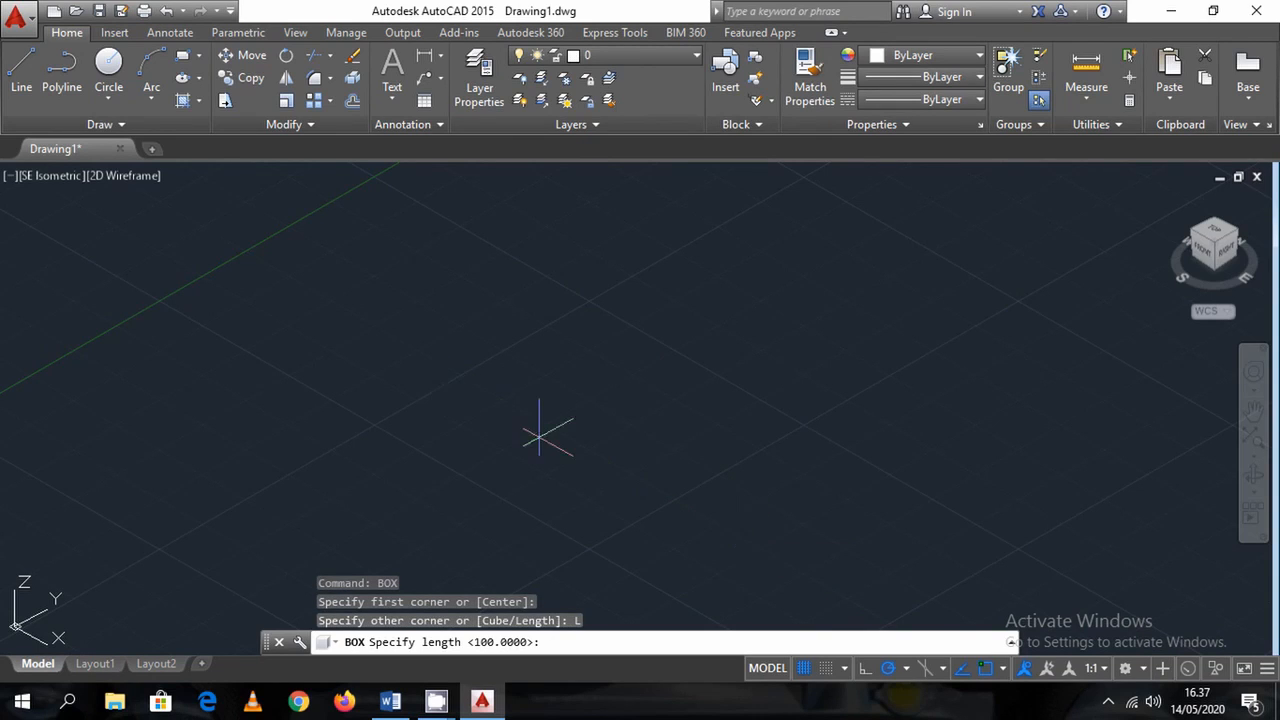
{"action": "type", "text": "20"}
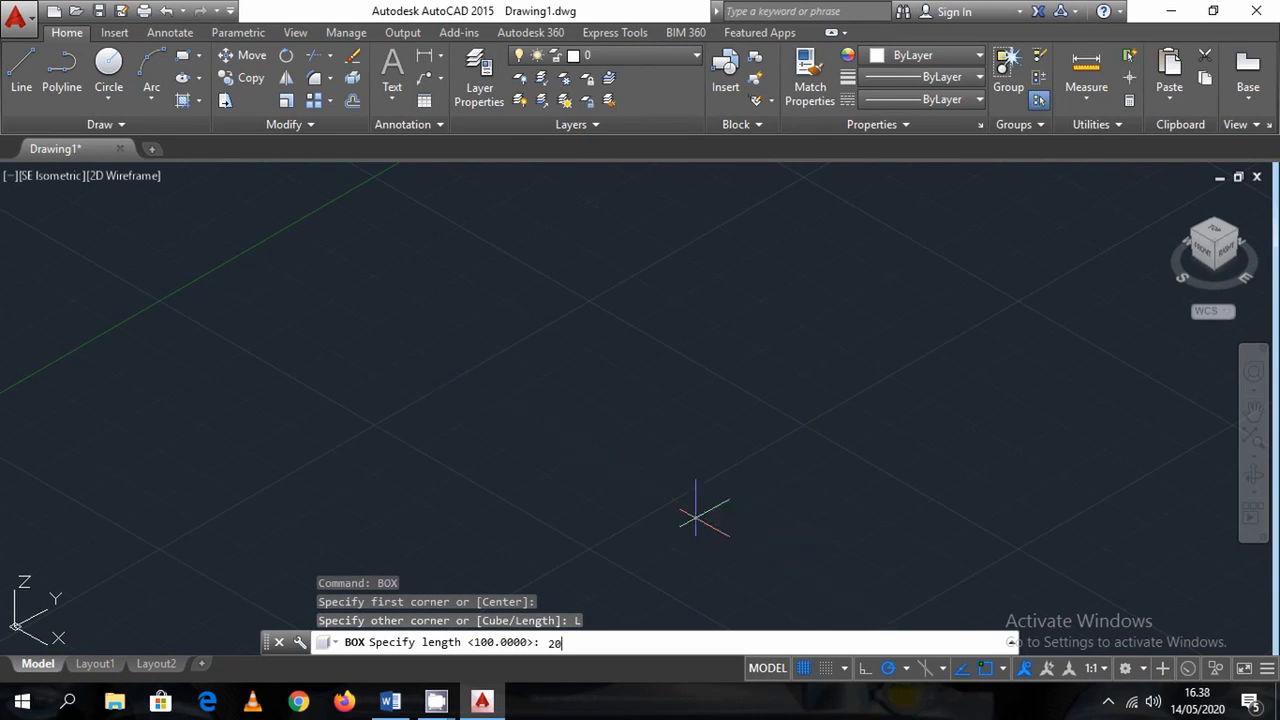
{"action": "key", "text": "Return"}
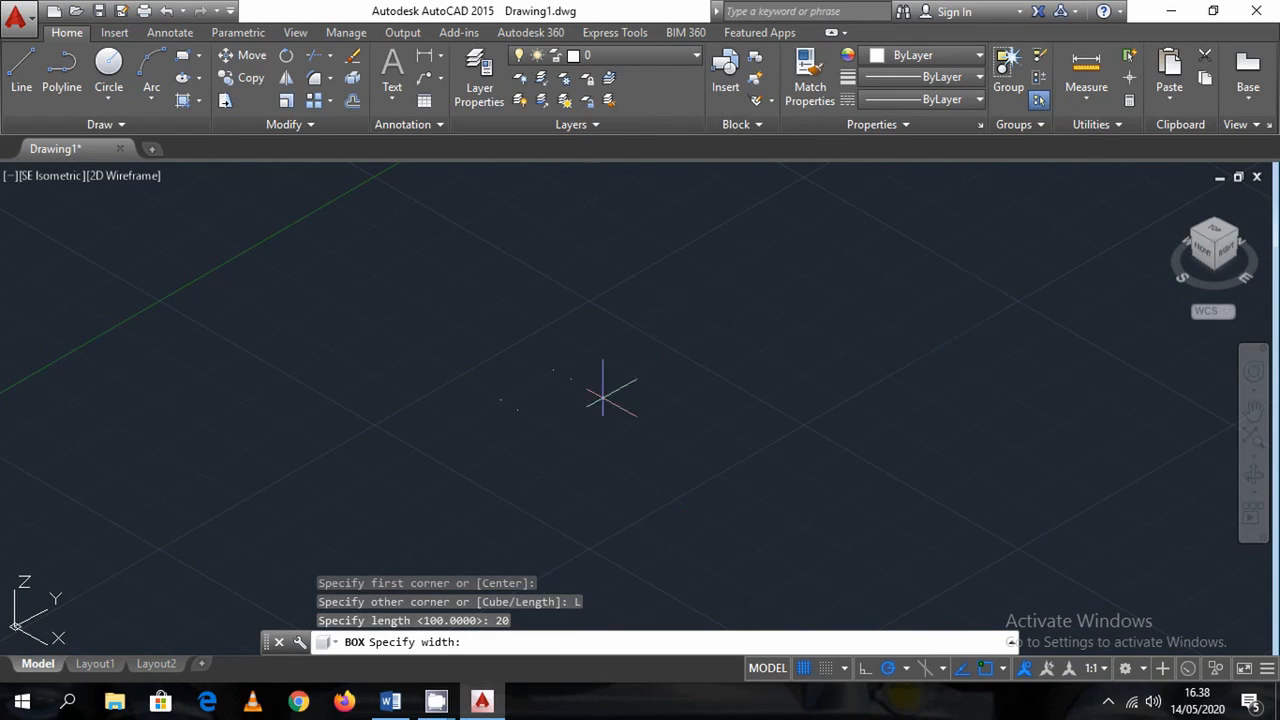
{"action": "scroll", "coordinate": [592, 384], "scroll_direction": "up", "scroll_amount": 4}
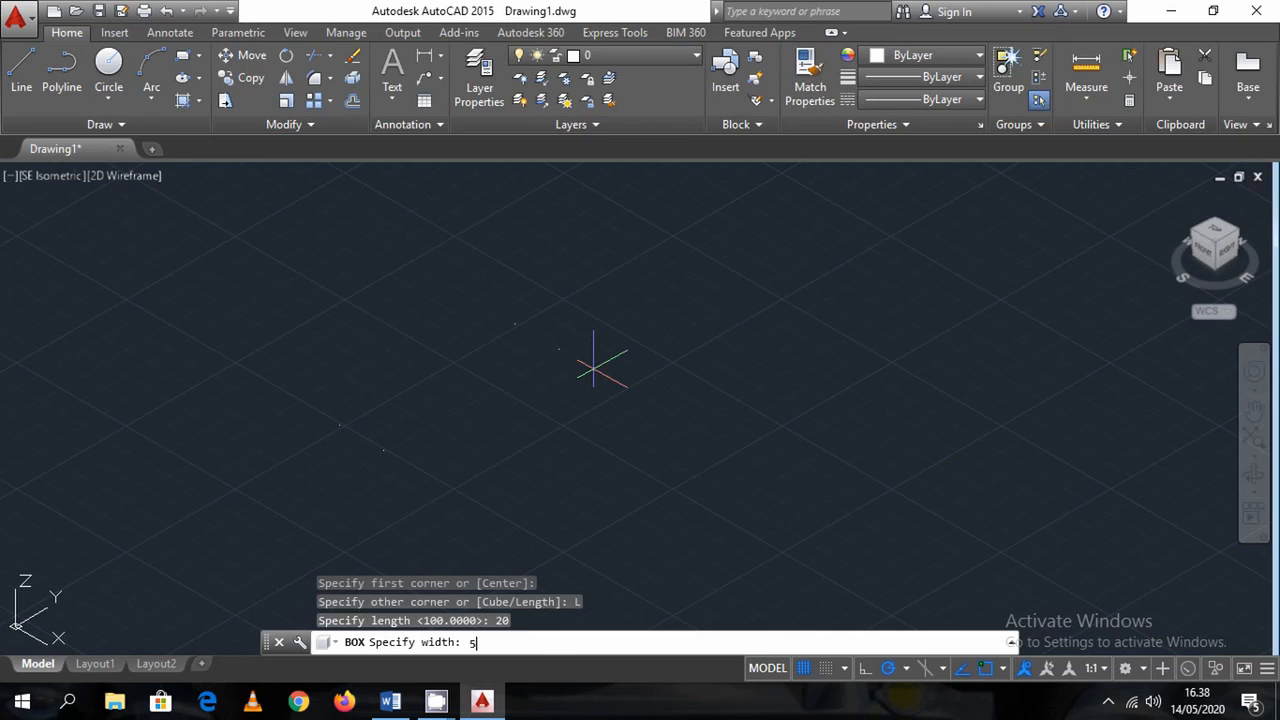
{"action": "key", "text": "Return"}
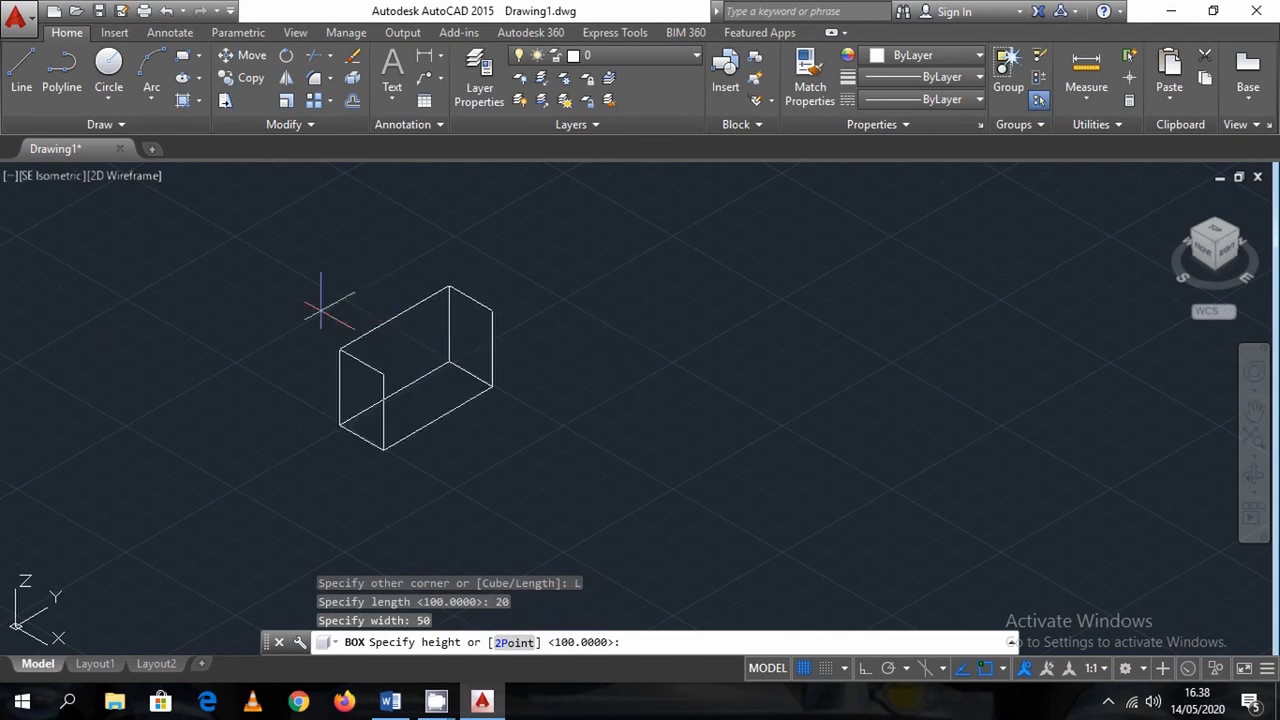
{"action": "scroll", "coordinate": [390, 308], "scroll_direction": "up", "scroll_amount": 2}
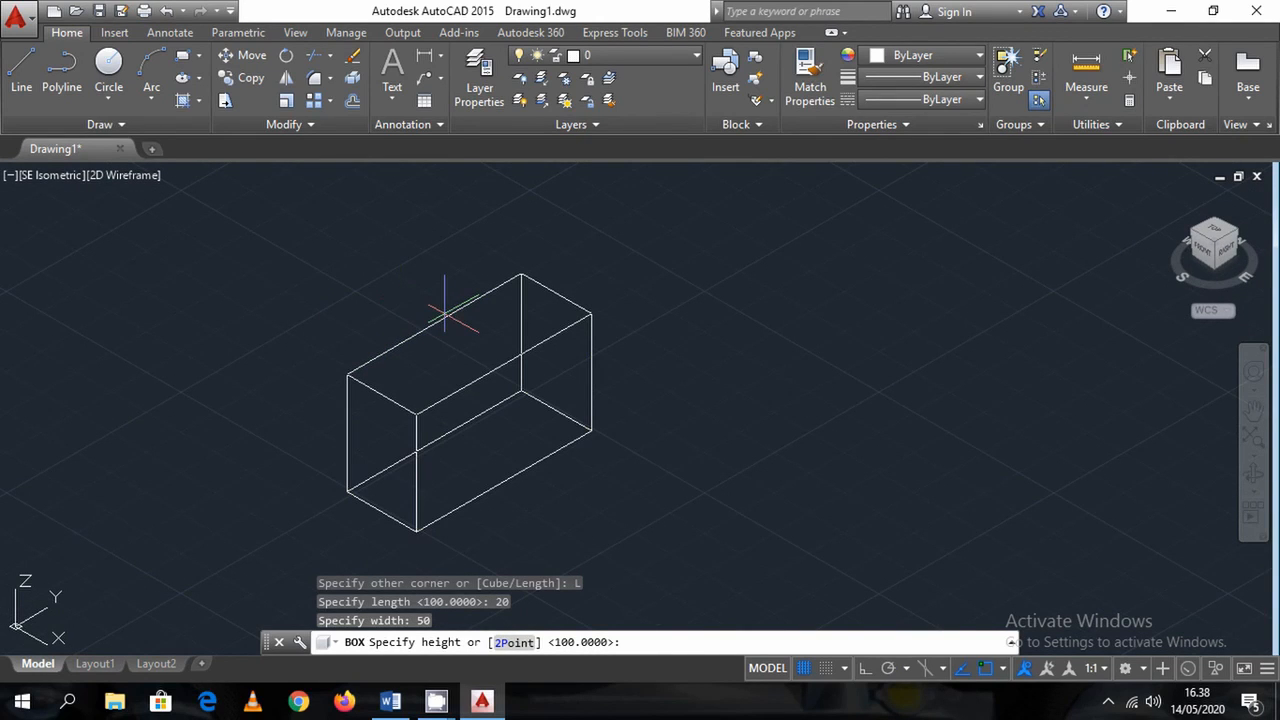
{"action": "type", "text": "30"}
{"action": "key", "text": "Return"}
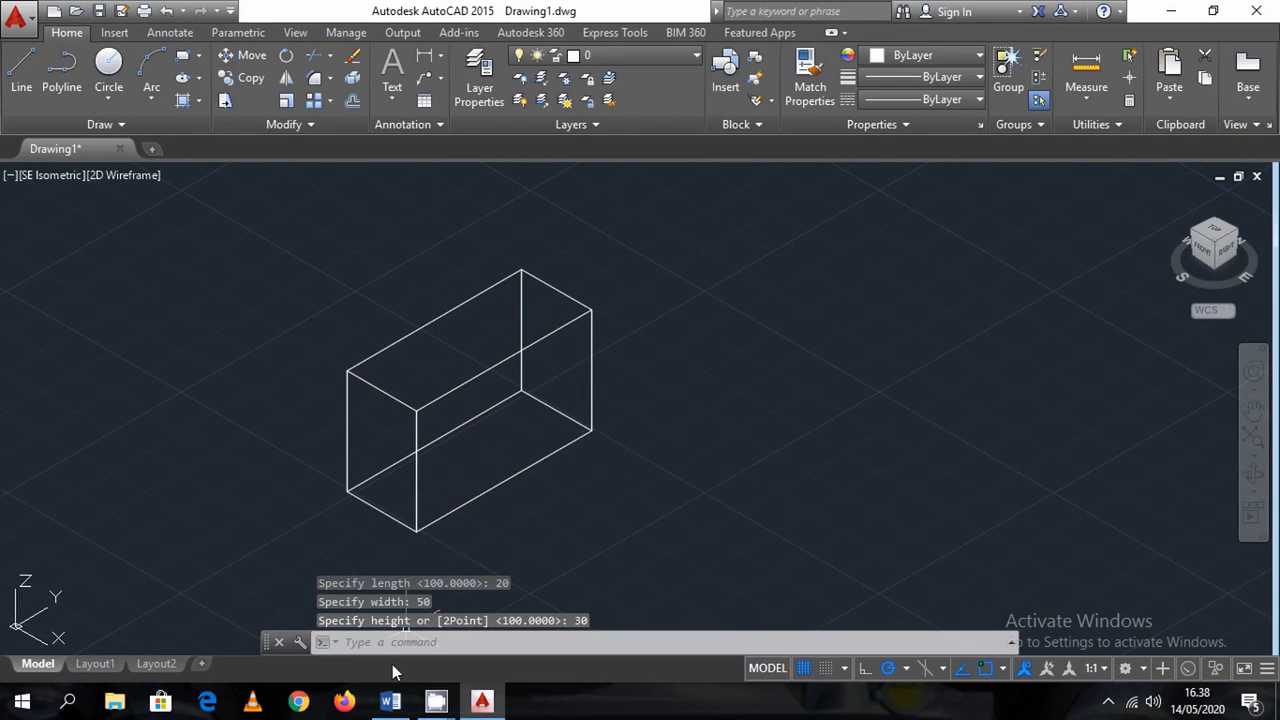
Switch to Word, read the Presspull entry in the Toolbar Box notes, and return to AutoCAD
{"action": "left_click", "coordinate": [389, 703]}
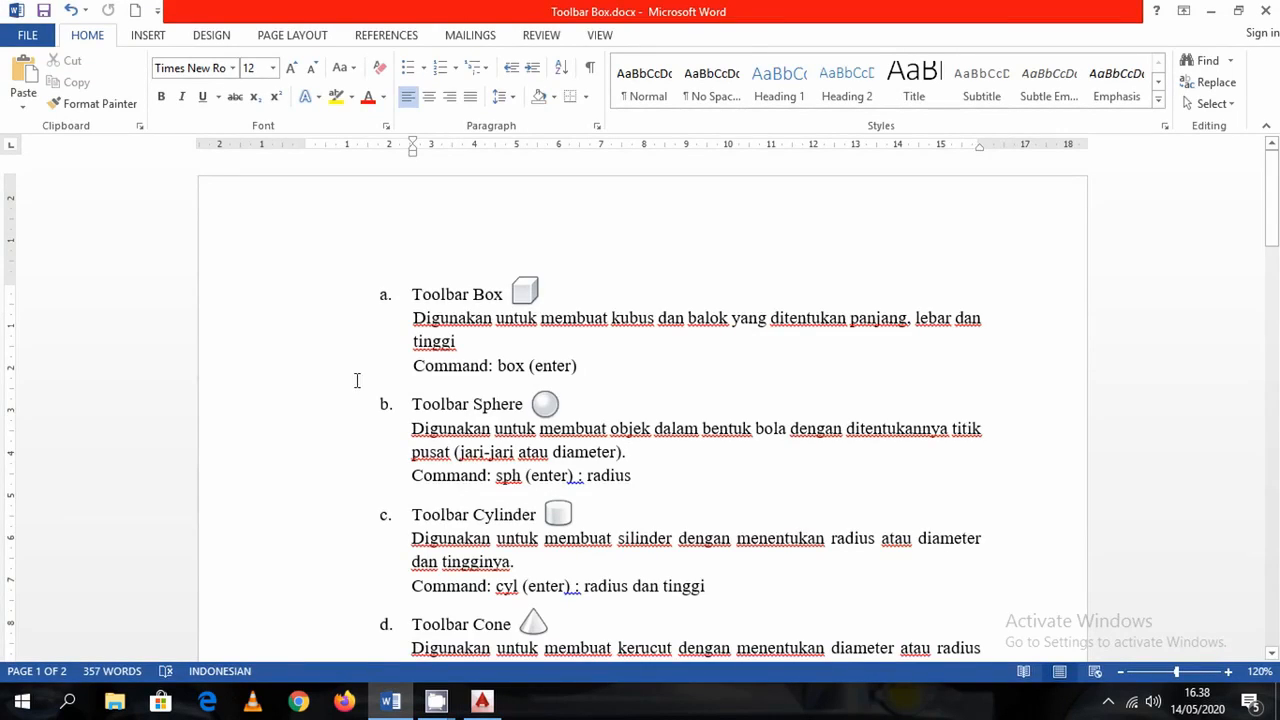
{"action": "scroll", "coordinate": [400, 350], "scroll_direction": "down", "scroll_amount": 15}
{"action": "scroll", "coordinate": [412, 346], "scroll_direction": "down", "scroll_amount": 3}
{"action": "scroll", "coordinate": [411, 354], "scroll_direction": "up", "scroll_amount": 2}
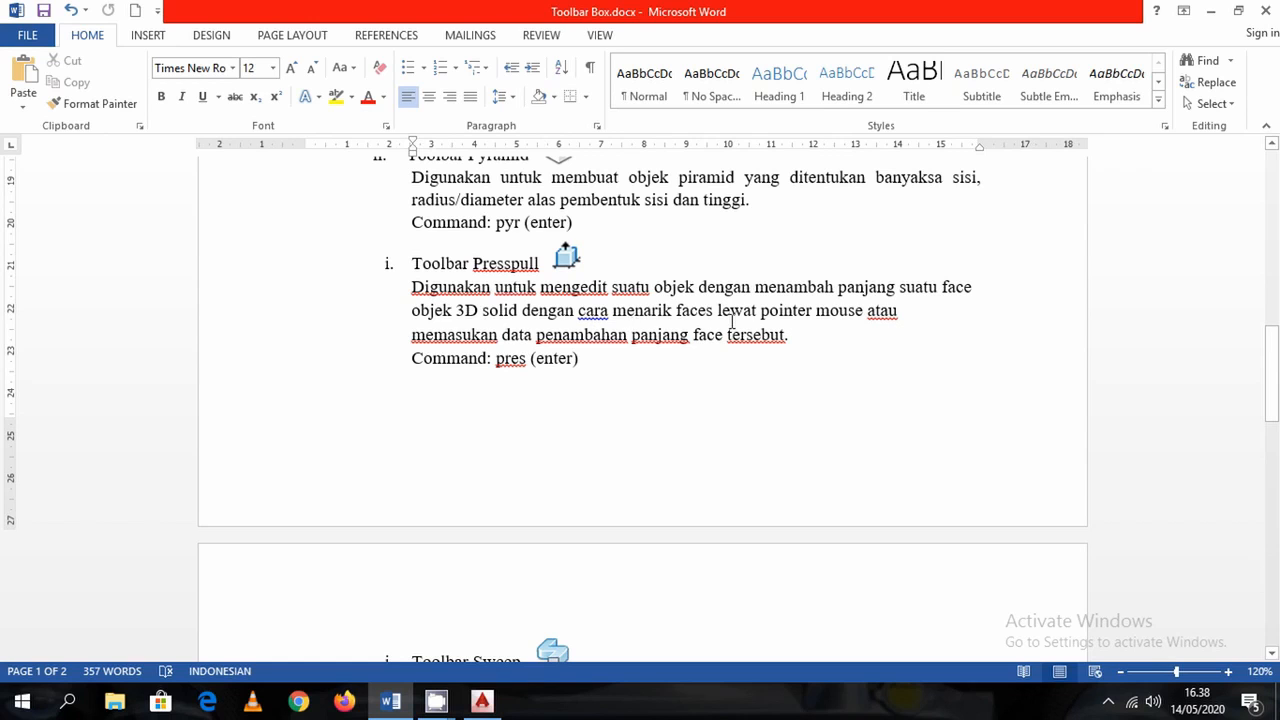
{"action": "left_click", "coordinate": [482, 702]}
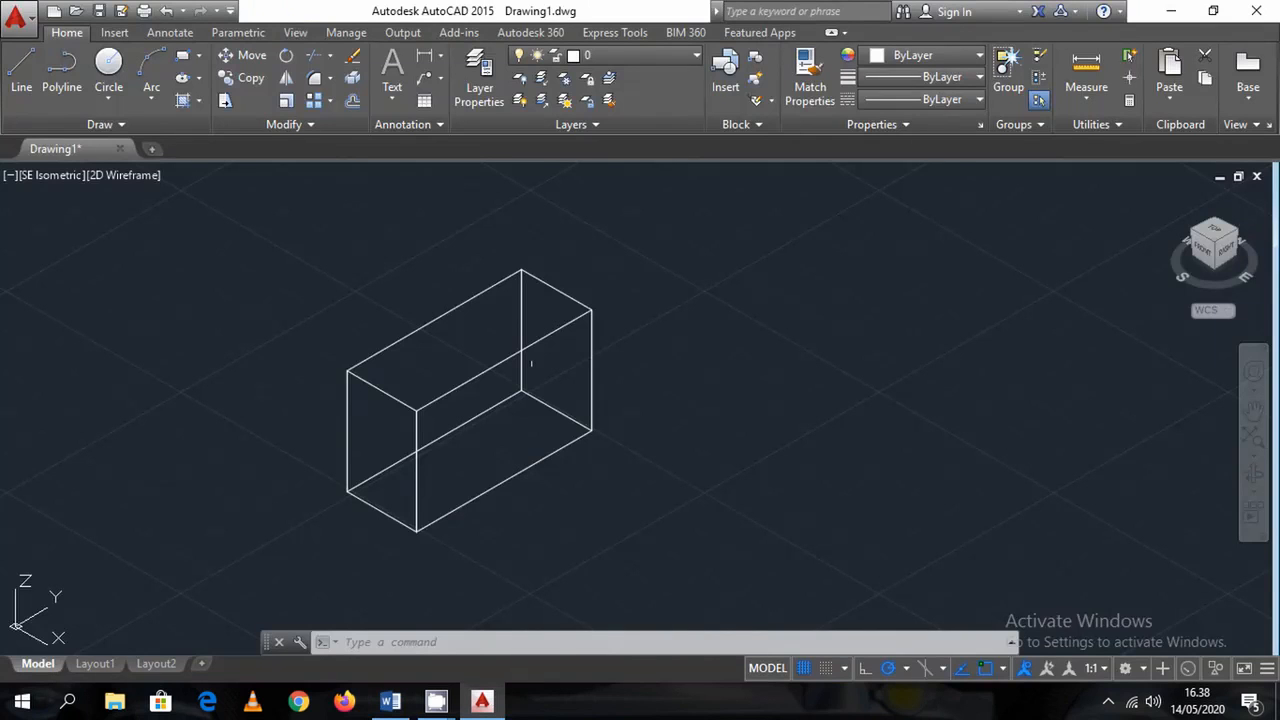
Presspull the box's long vertical side face outward by 100 along the X direction
{"action": "middle_click_drag", "start_coordinate": [589, 422], "coordinate": [737, 423]}
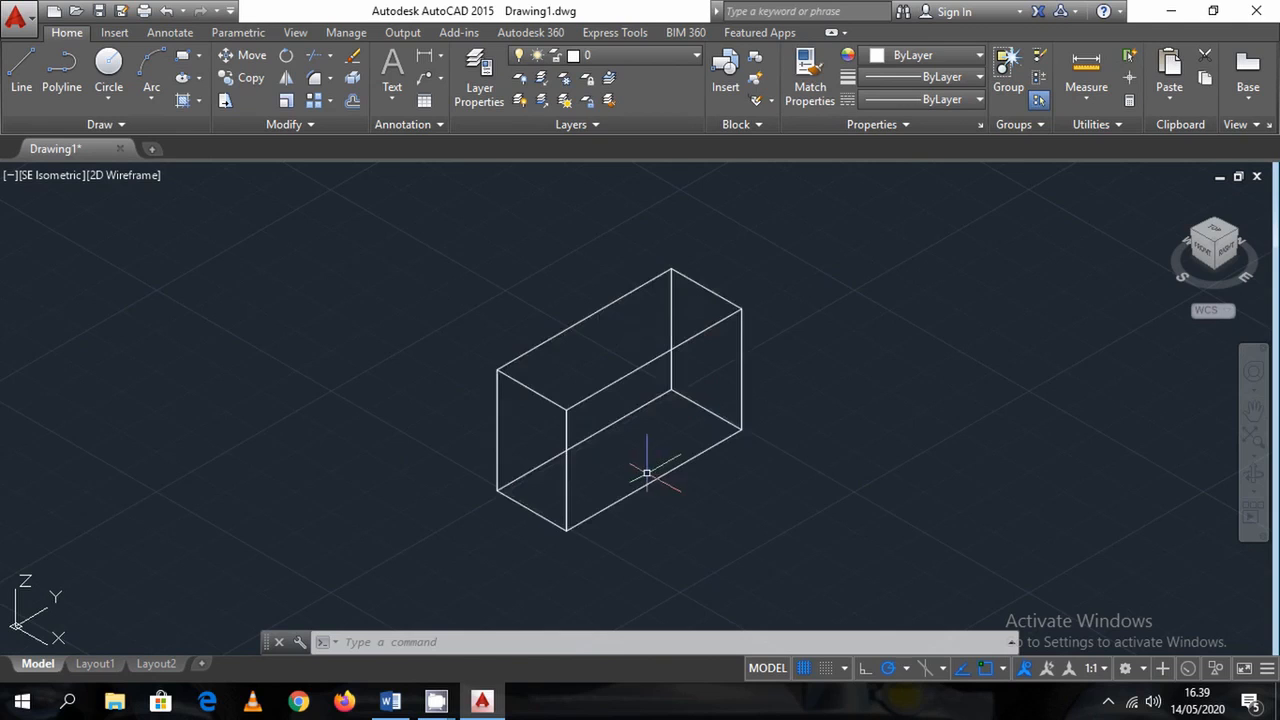
{"action": "middle_click_drag", "start_coordinate": [659, 415], "coordinate": [637, 380]}
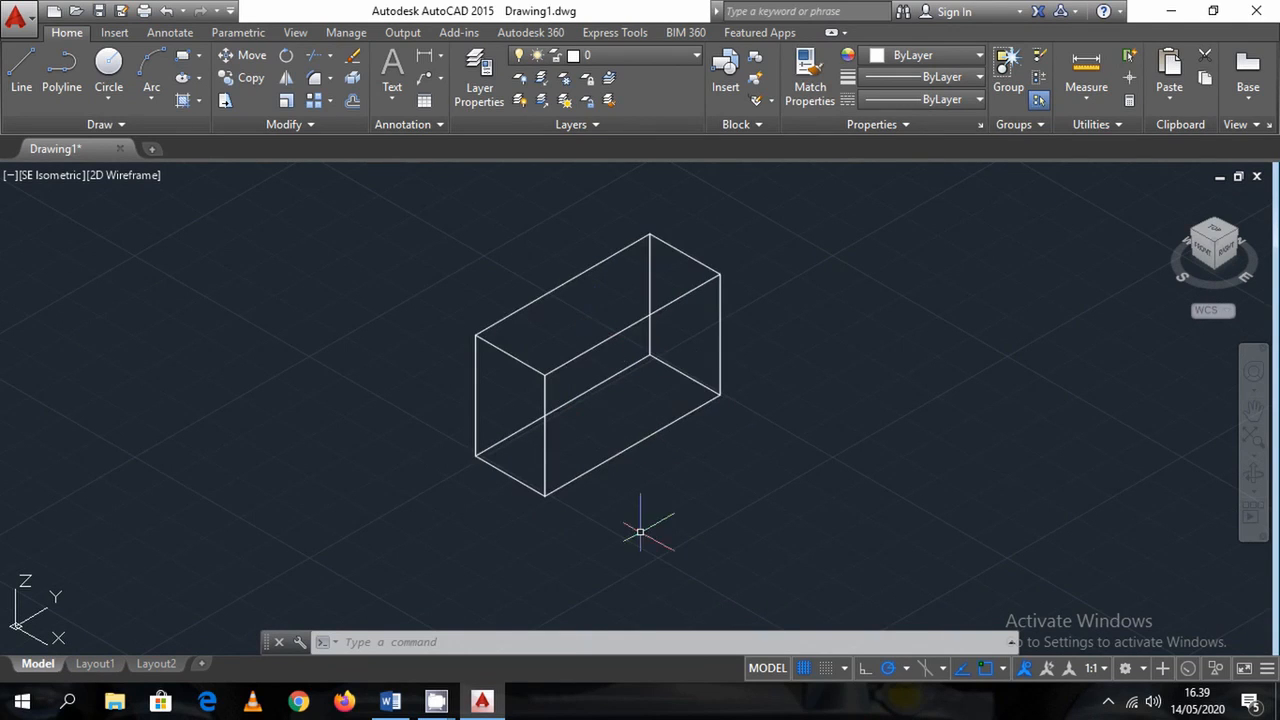
{"action": "type", "text": "PRESSPULL"}
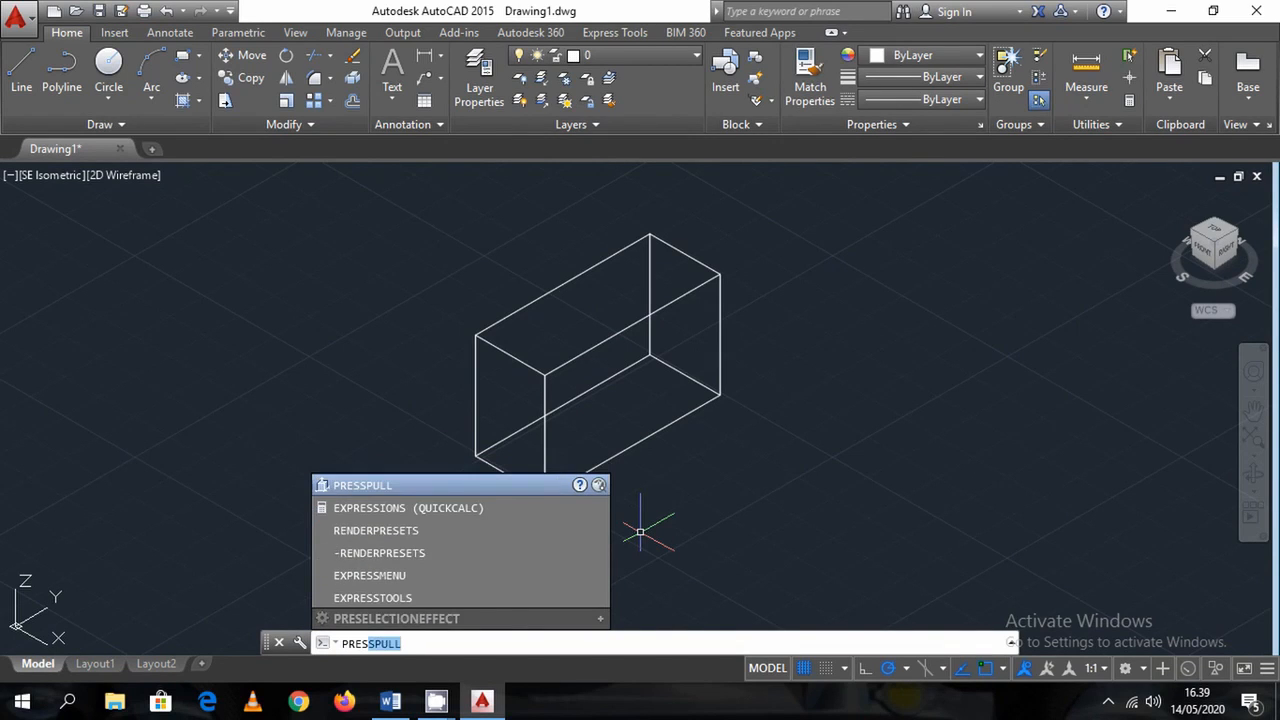
{"action": "key", "text": "Return"}
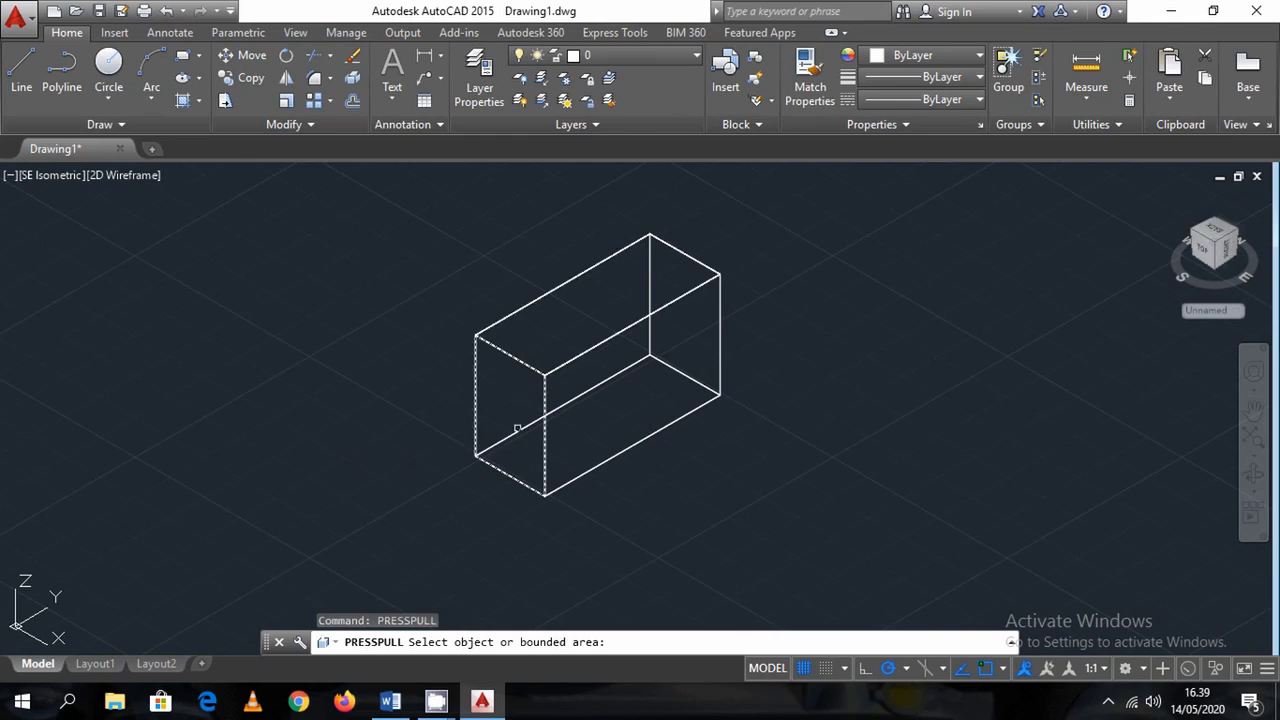
{"action": "left_click", "coordinate": [648, 395]}
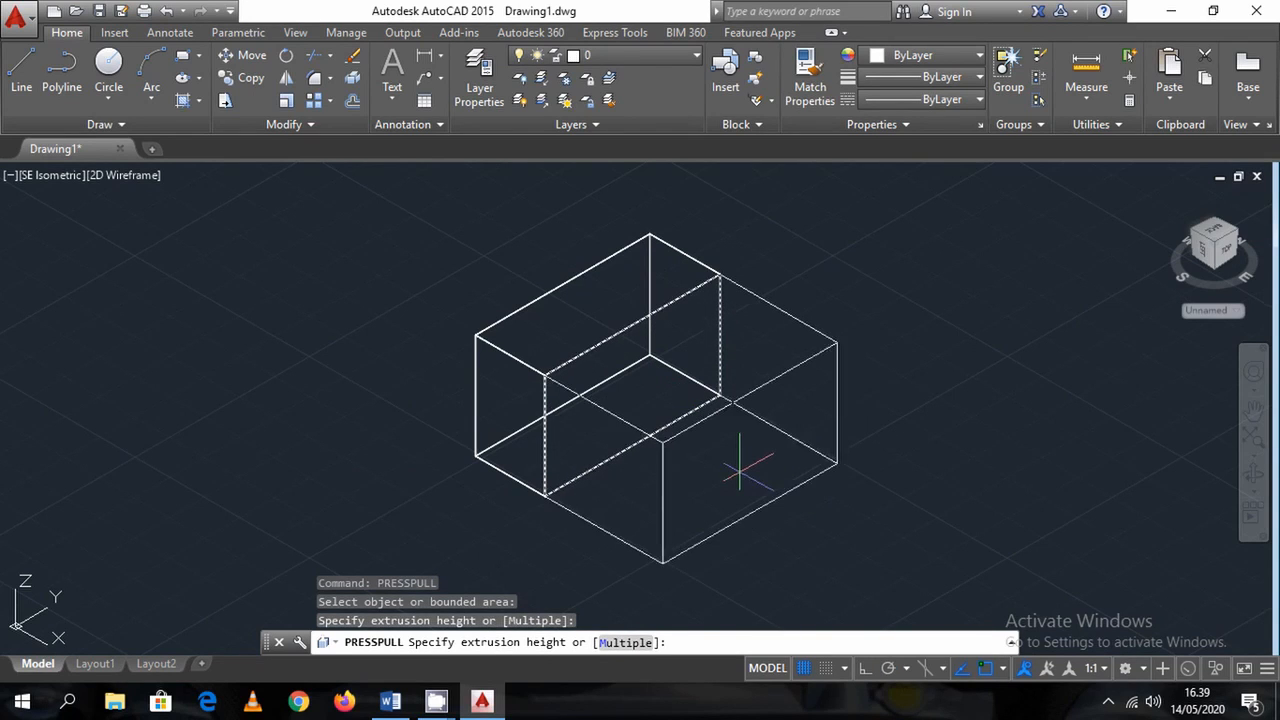
{"action": "type", "text": "50"}
{"action": "key", "text": "BackSpace"}
{"action": "key", "text": "BackSpace"}
{"action": "type", "text": "100"}
{"action": "key", "text": "Return"}
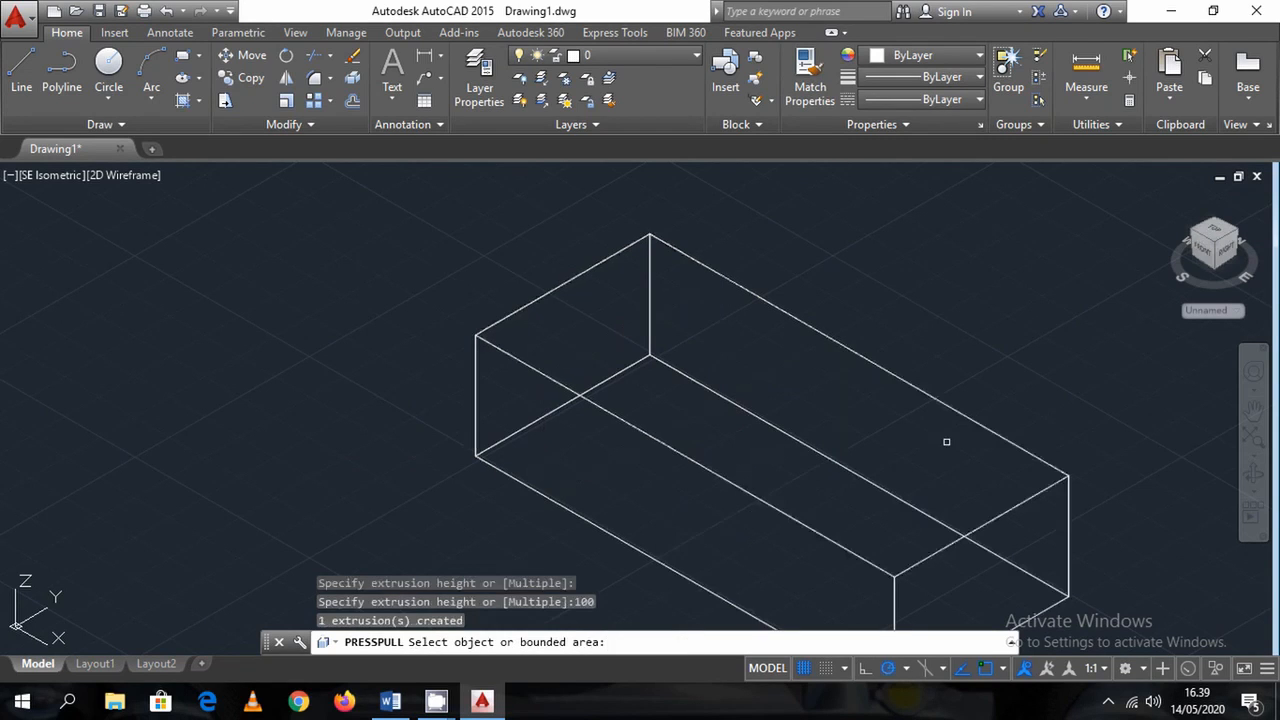
{"action": "scroll", "coordinate": [729, 365], "scroll_direction": "up", "scroll_amount": 2}
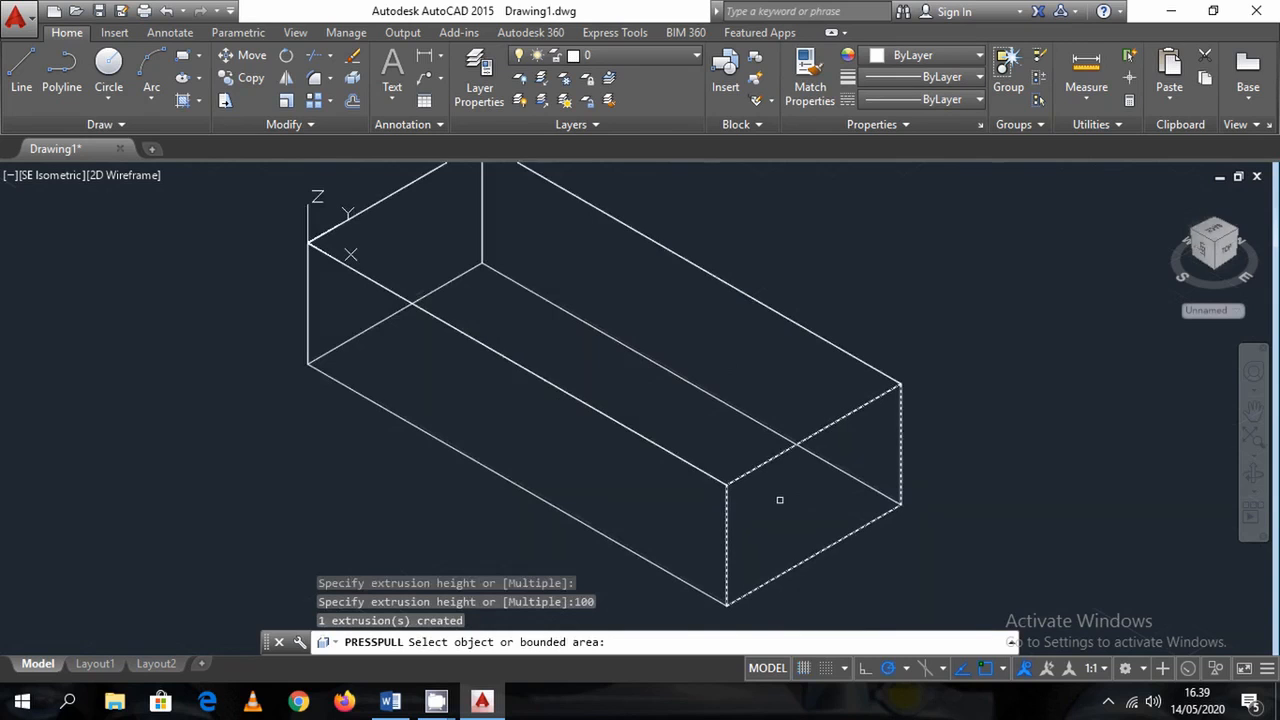
{"action": "key", "text": "Return"}
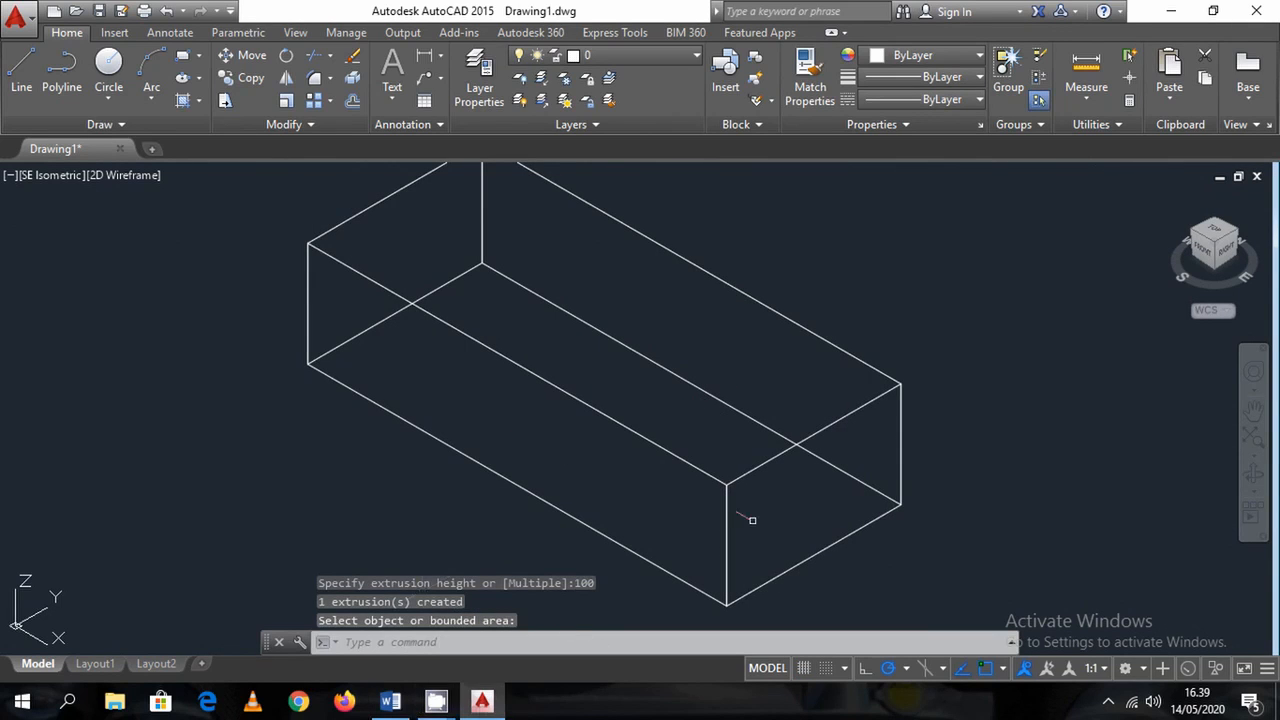
Delete the extended box from the drawing
{"action": "left_click", "coordinate": [680, 408]}
{"action": "key", "text": "Delete"}
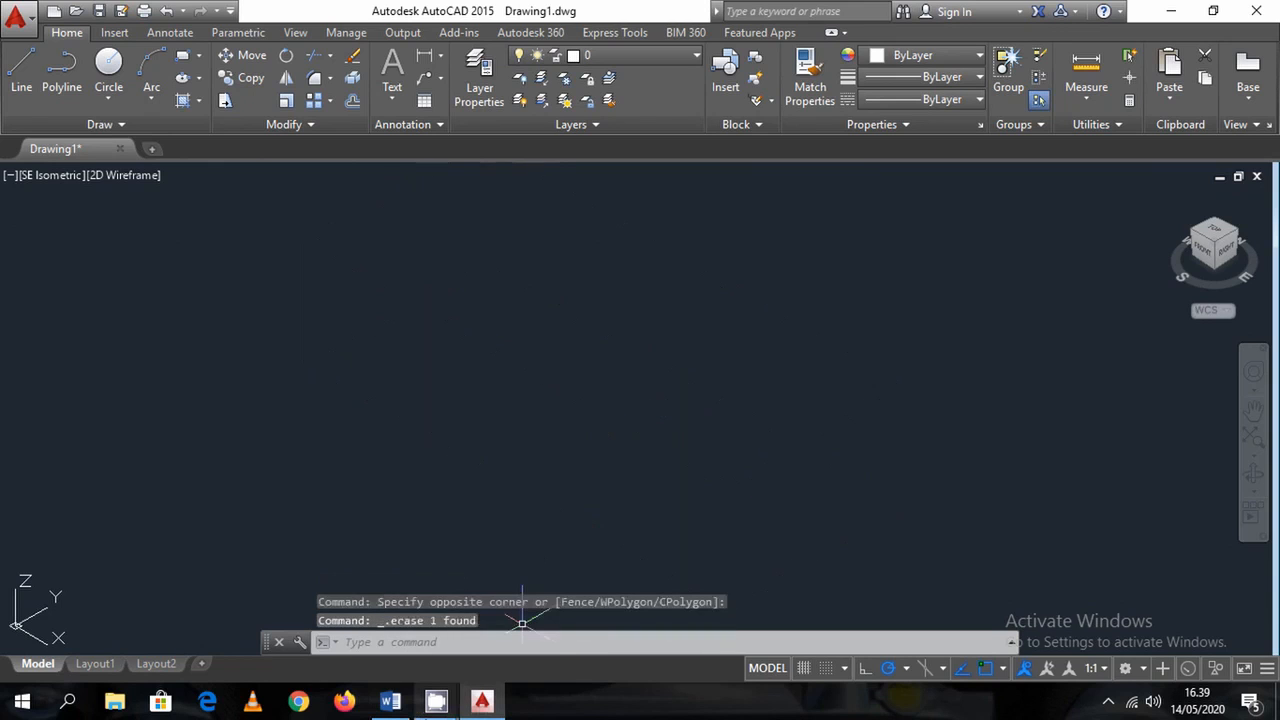
Switch to Word, read the Sphere entry in the Toolbar Box notes, and return to AutoCAD
{"action": "left_click", "coordinate": [390, 702]}
{"action": "scroll", "coordinate": [493, 428], "scroll_direction": "up", "scroll_amount": 8}
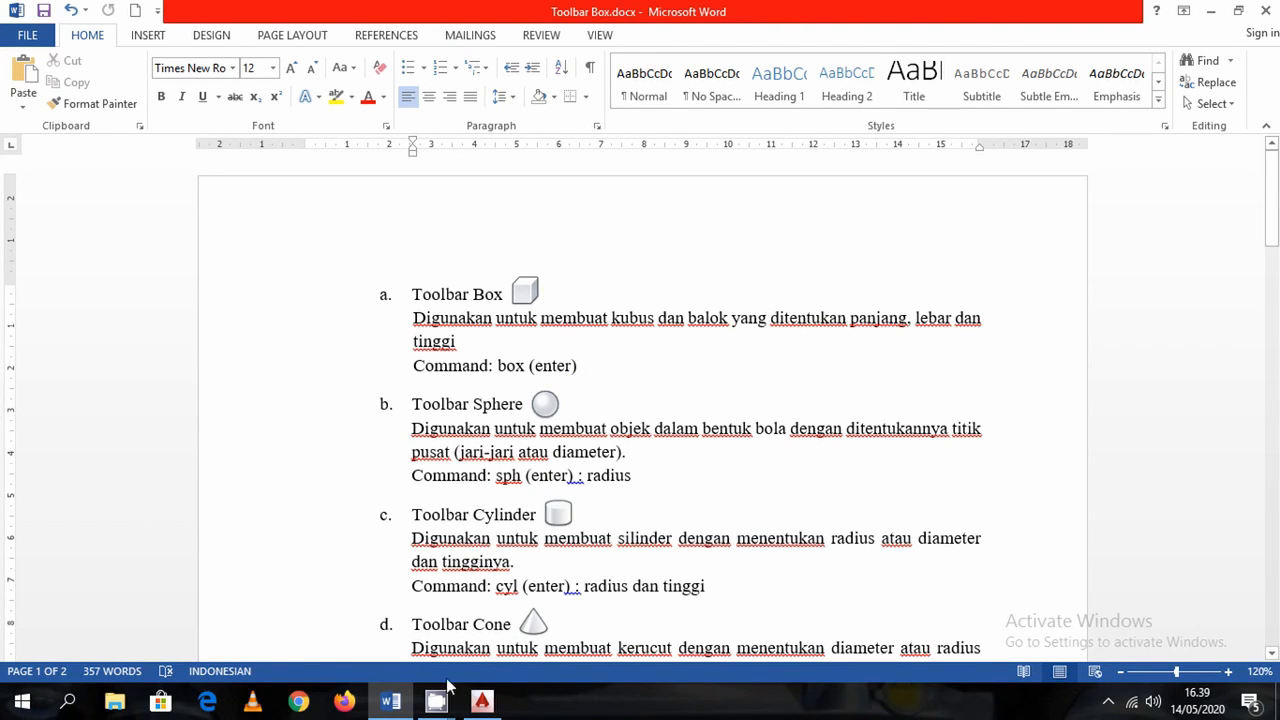
{"action": "left_click", "coordinate": [482, 702]}
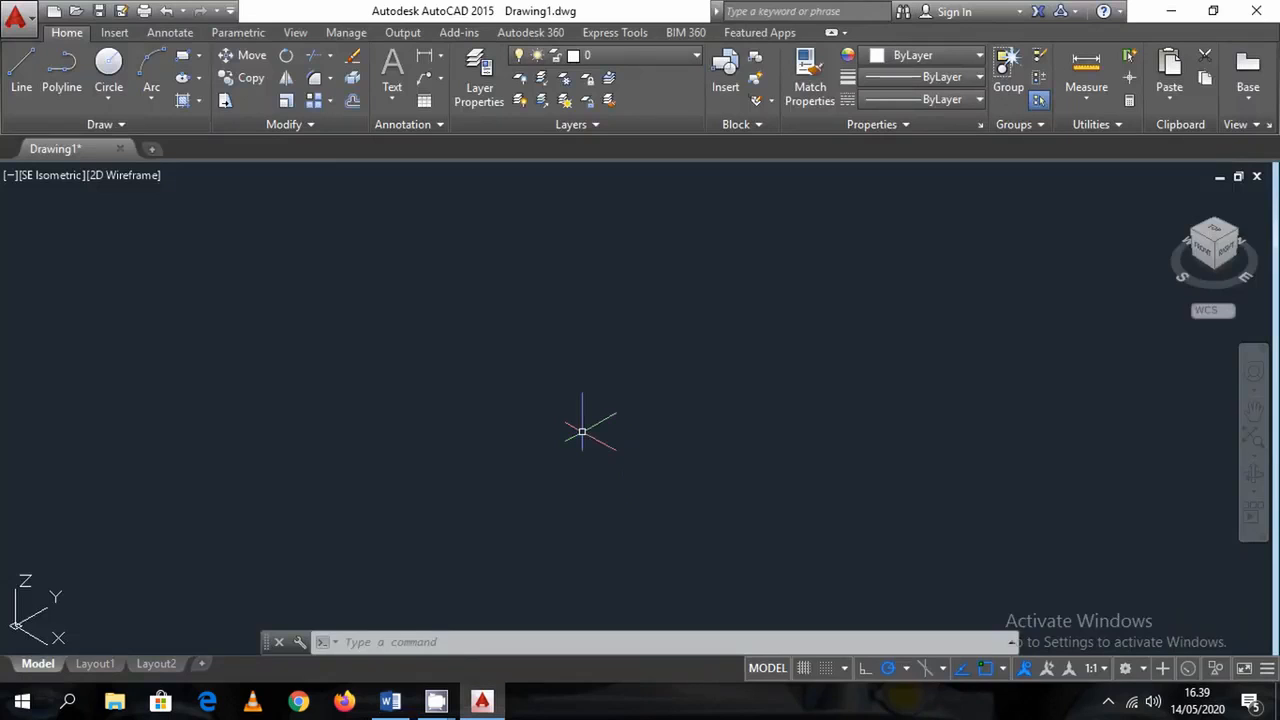
Create a solid sphere with a radius of 100 in the empty drawing area
{"action": "type", "text": "sp"}
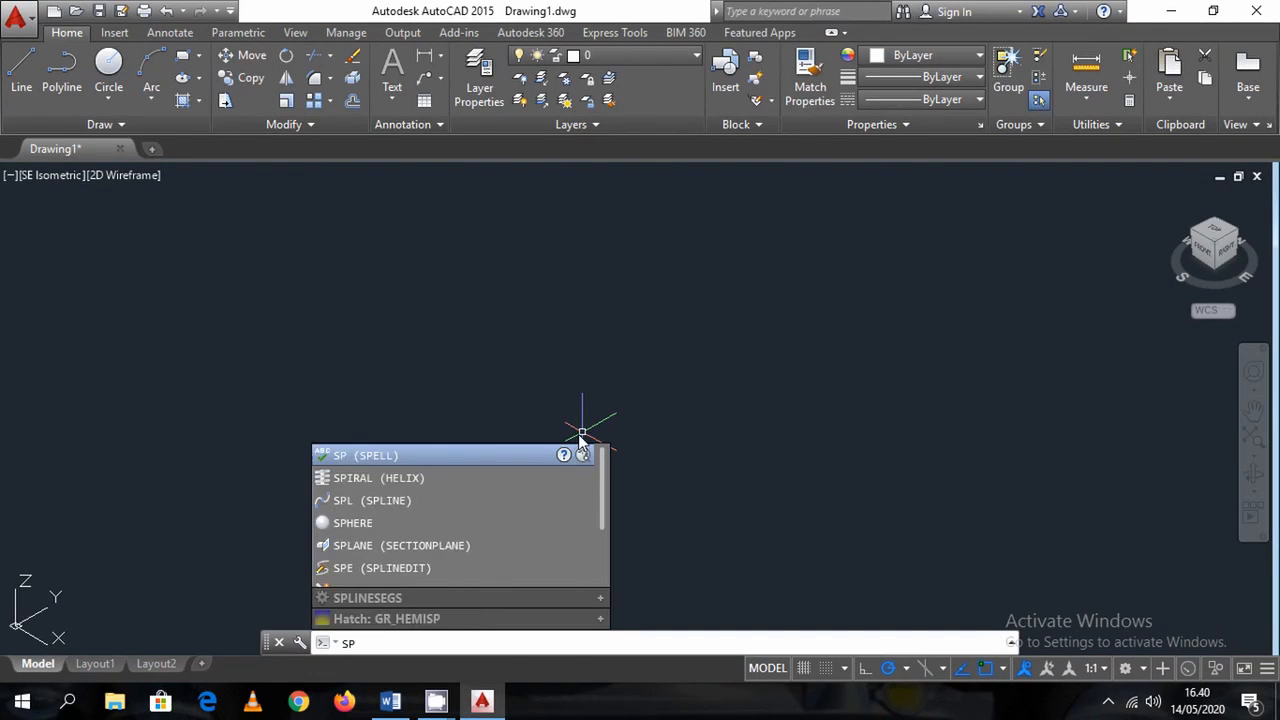
{"action": "type", "text": "h"}
{"action": "key", "text": "Return"}
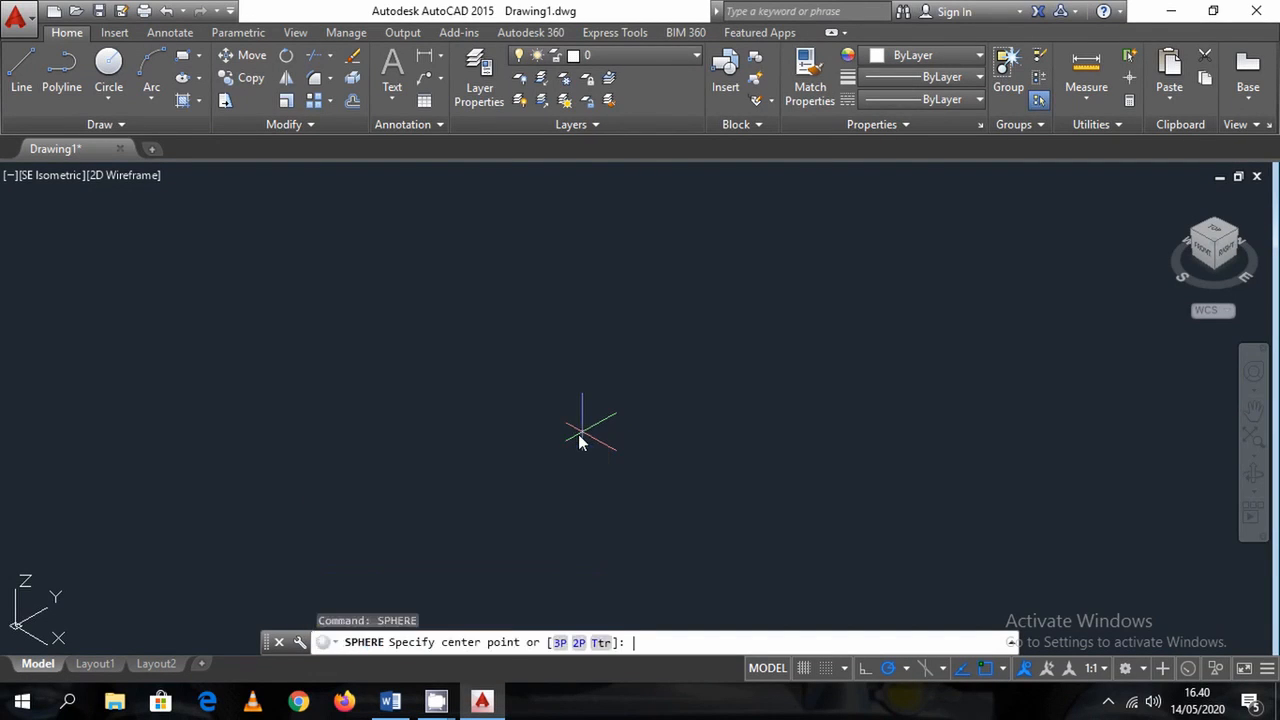
{"action": "left_click", "coordinate": [497, 393]}
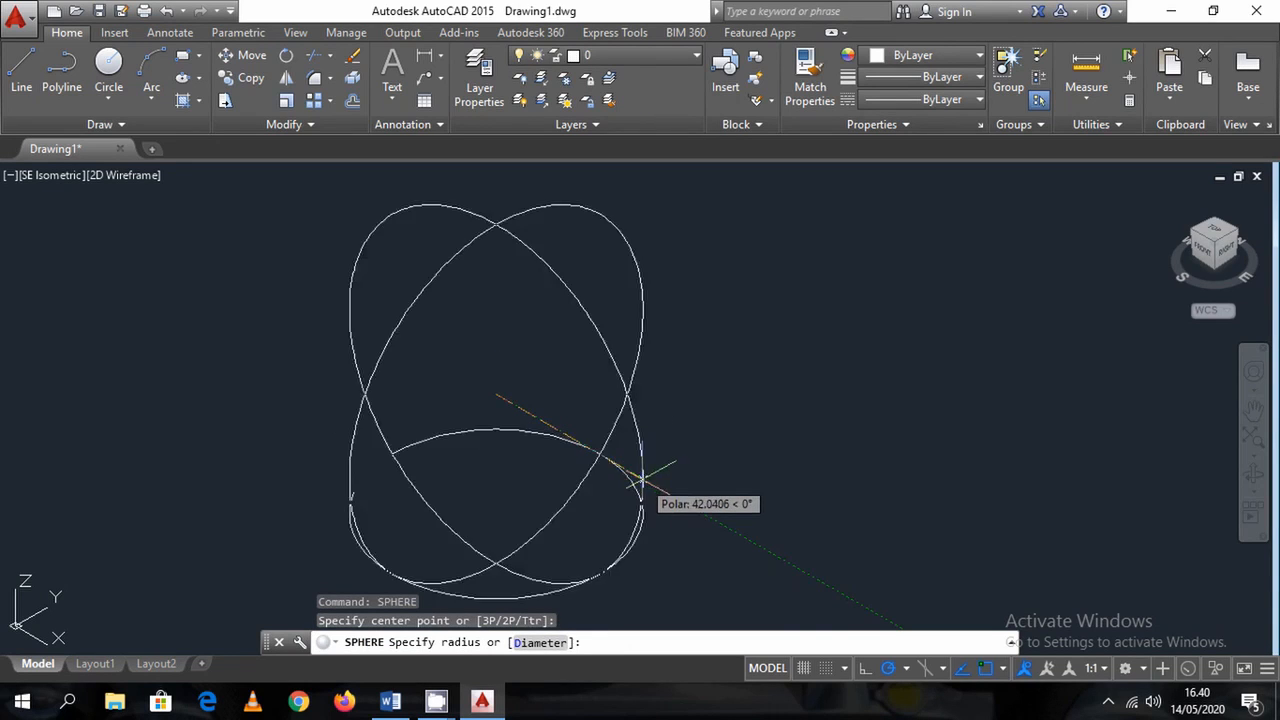
{"action": "type", "text": "10"}
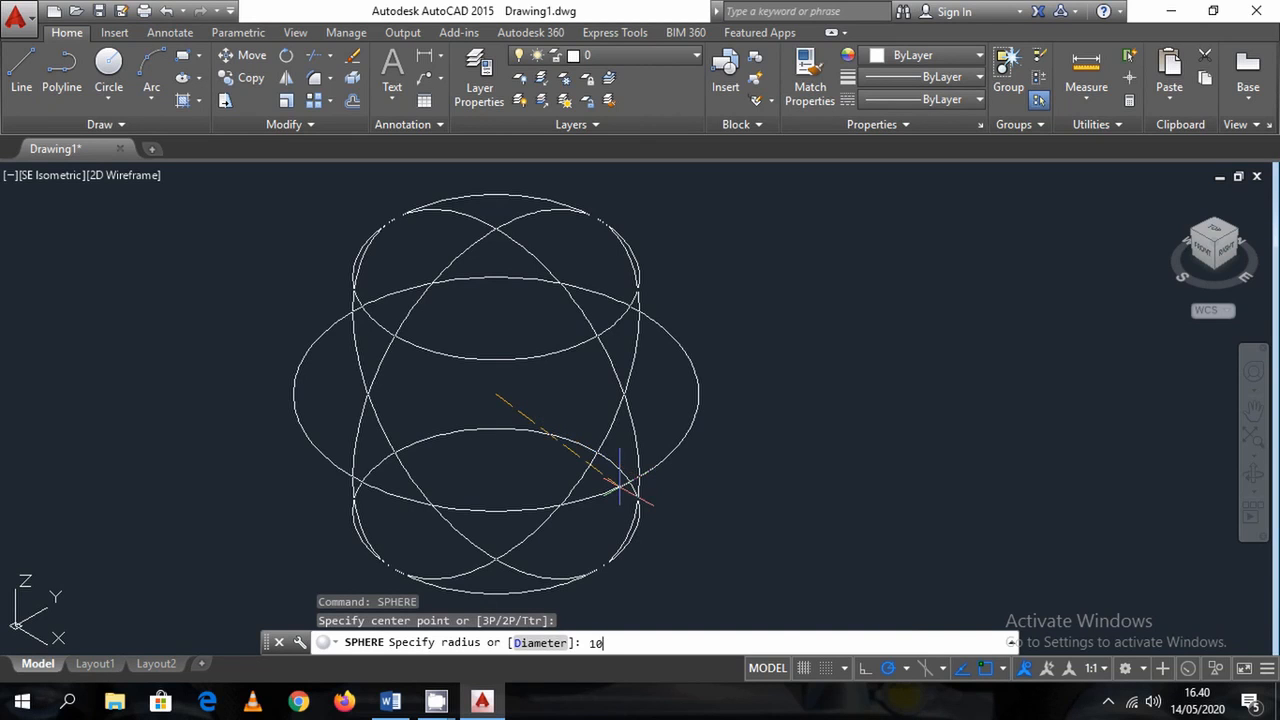
{"action": "type", "text": "0"}
{"action": "key", "text": "Return"}
{"action": "scroll", "coordinate": [814, 320], "scroll_direction": "down", "scroll_amount": 10}
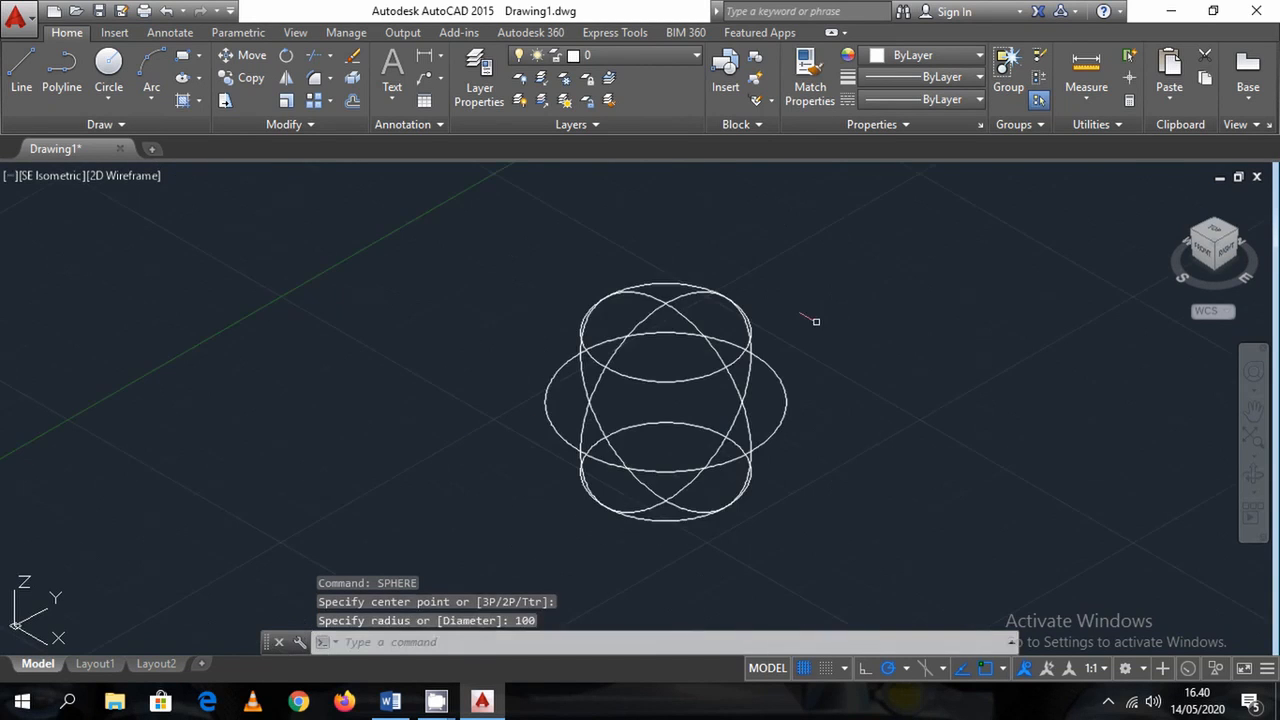
{"action": "scroll", "coordinate": [114, 185], "scroll_direction": "up", "scroll_amount": 2}
Preview the sphere in the Realistic visual style and return the viewport to 2D Wireframe
{"action": "left_click", "coordinate": [118, 177]}
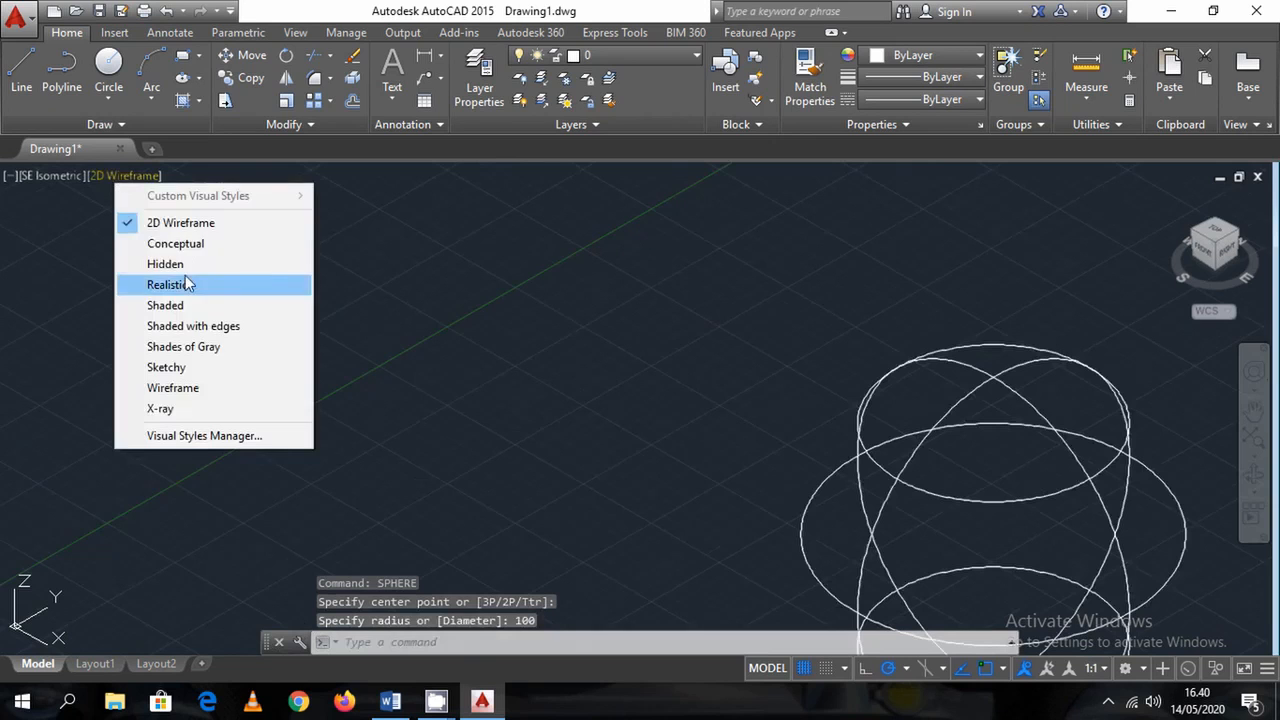
{"action": "left_click", "coordinate": [185, 284]}
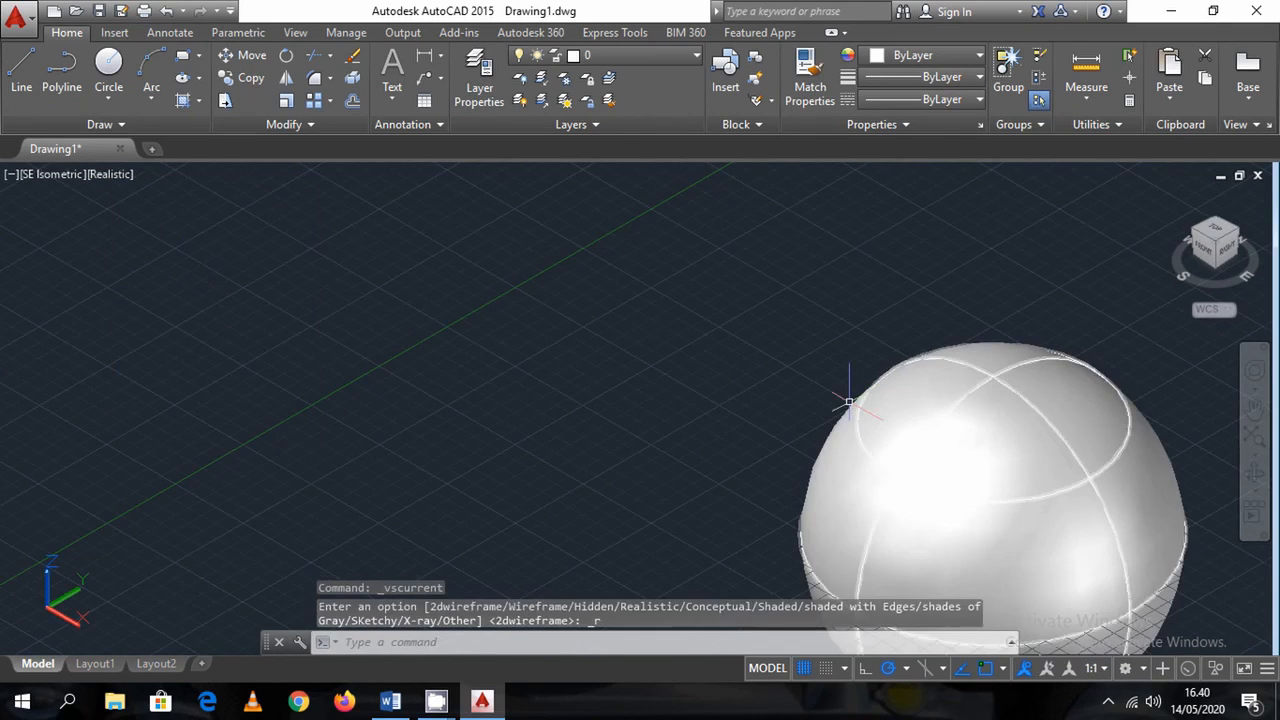
{"action": "middle_click_drag", "start_coordinate": [837, 391], "coordinate": [592, 301]}
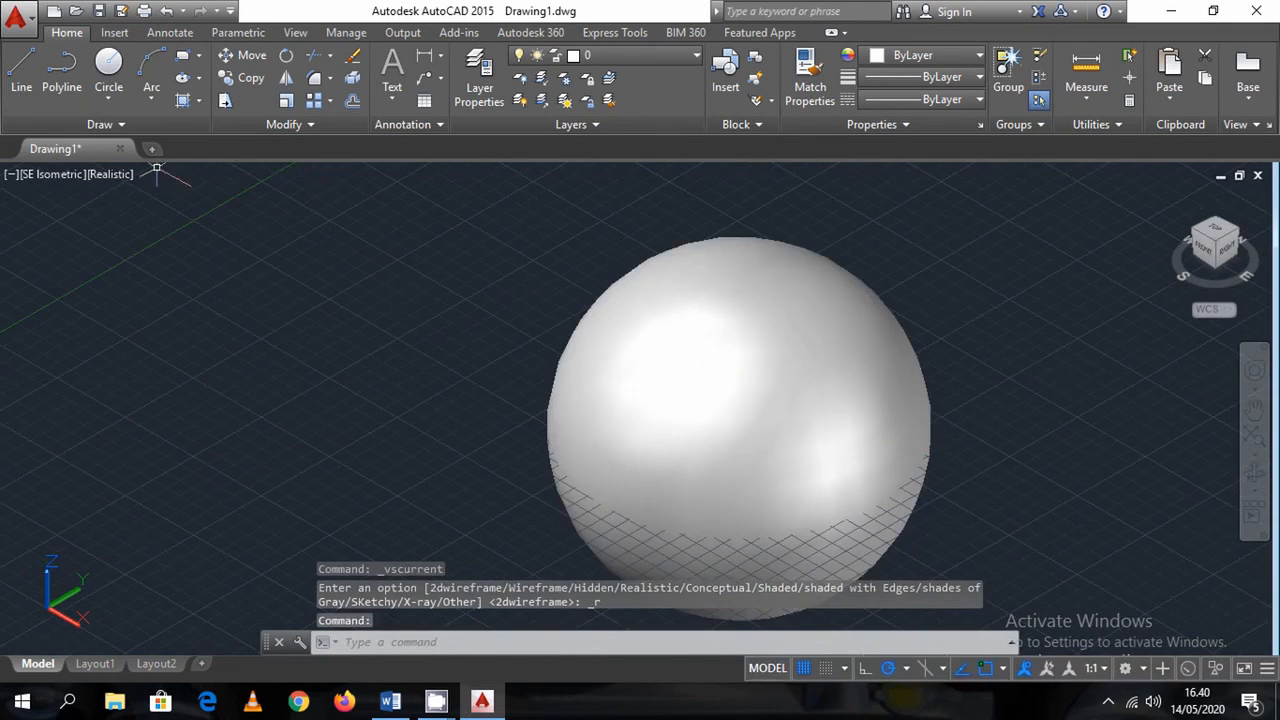
{"action": "left_click", "coordinate": [120, 176]}
{"action": "left_click", "coordinate": [189, 222]}
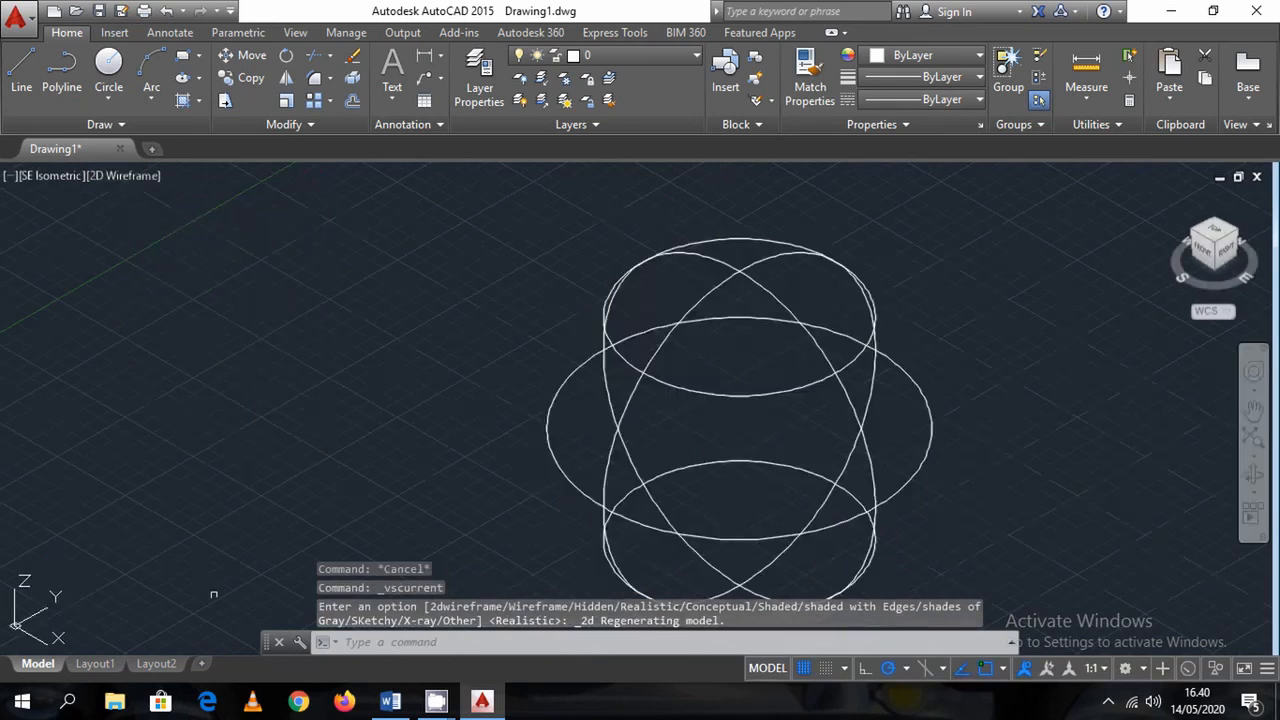
Read the Cylinder entry in the Toolbar Box notes in Word, return to AutoCAD and delete the sphere
{"action": "left_click", "coordinate": [390, 702]}
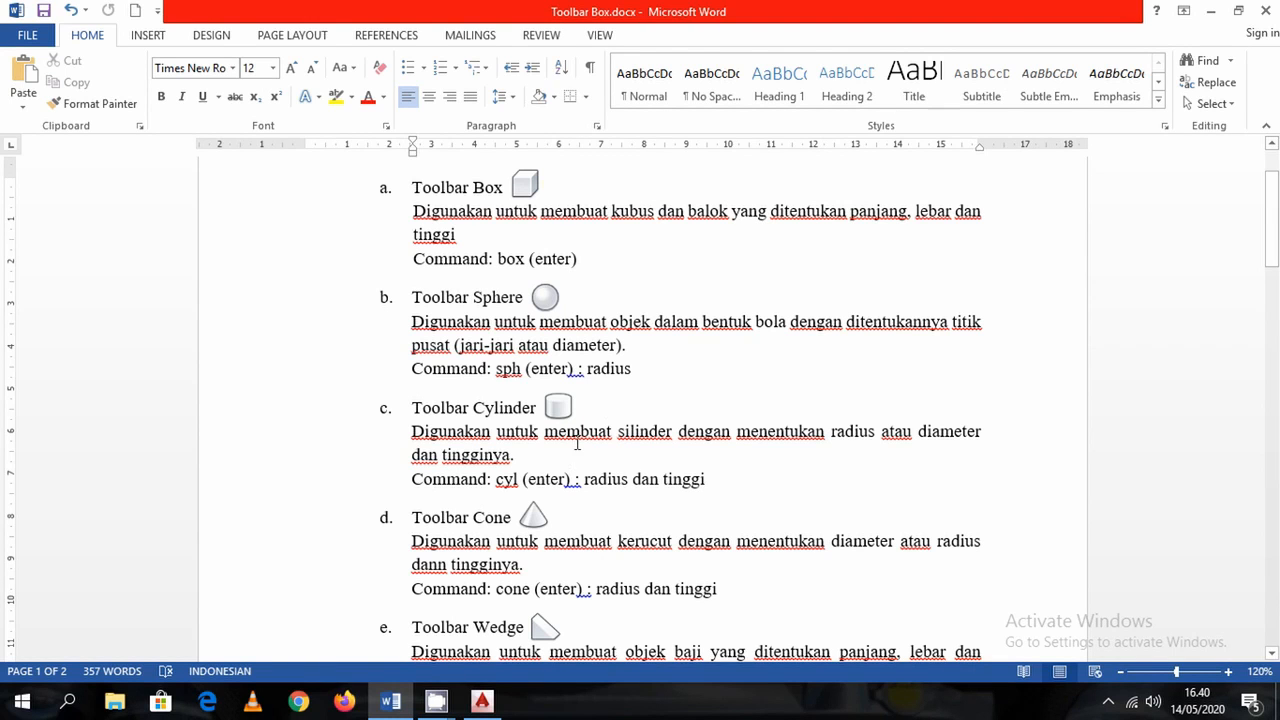
{"action": "left_click", "coordinate": [482, 702]}
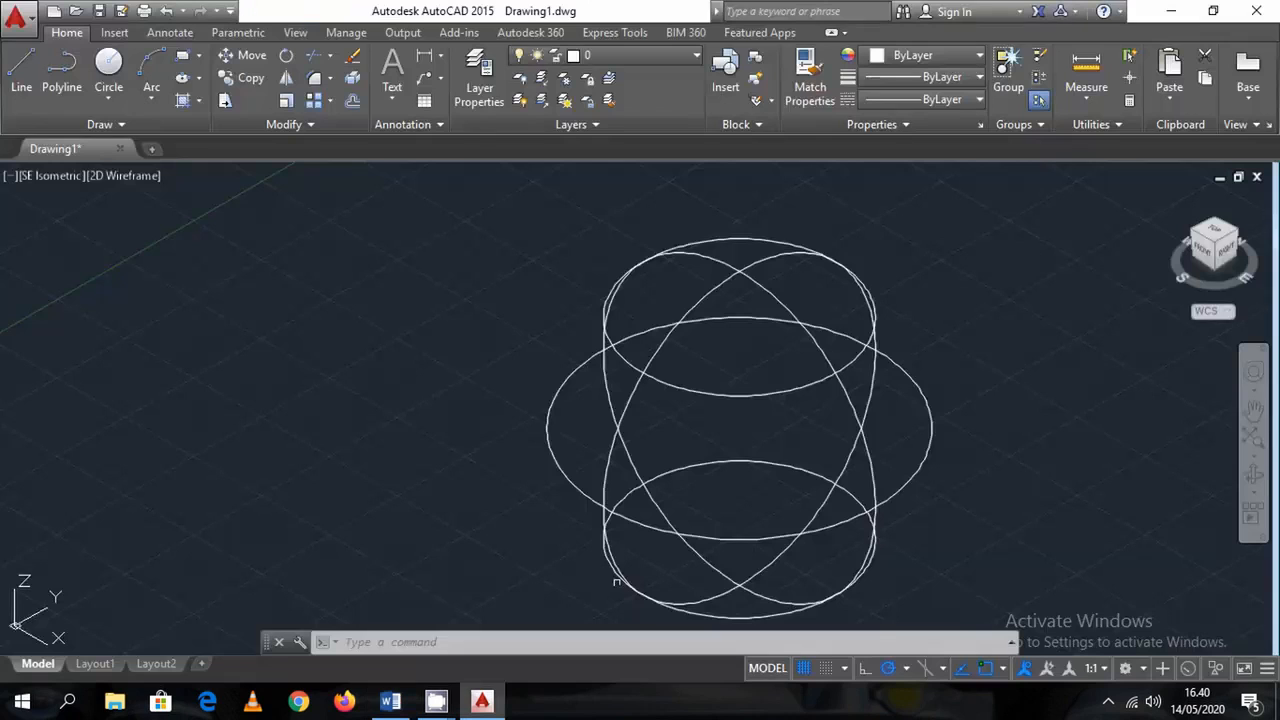
{"action": "left_click", "coordinate": [894, 443]}
{"action": "left_click", "coordinate": [668, 300]}
{"action": "key", "text": "Delete"}
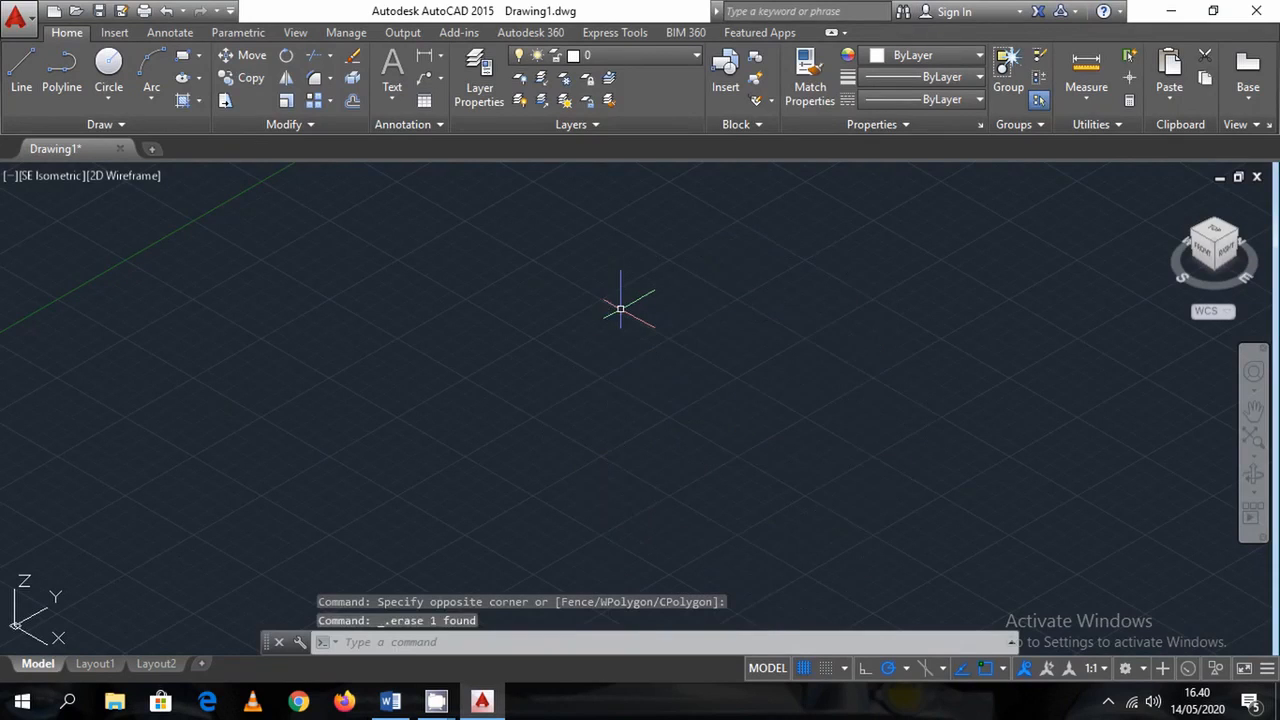
{"action": "type", "text": "c"}
{"action": "key", "text": "Return"}
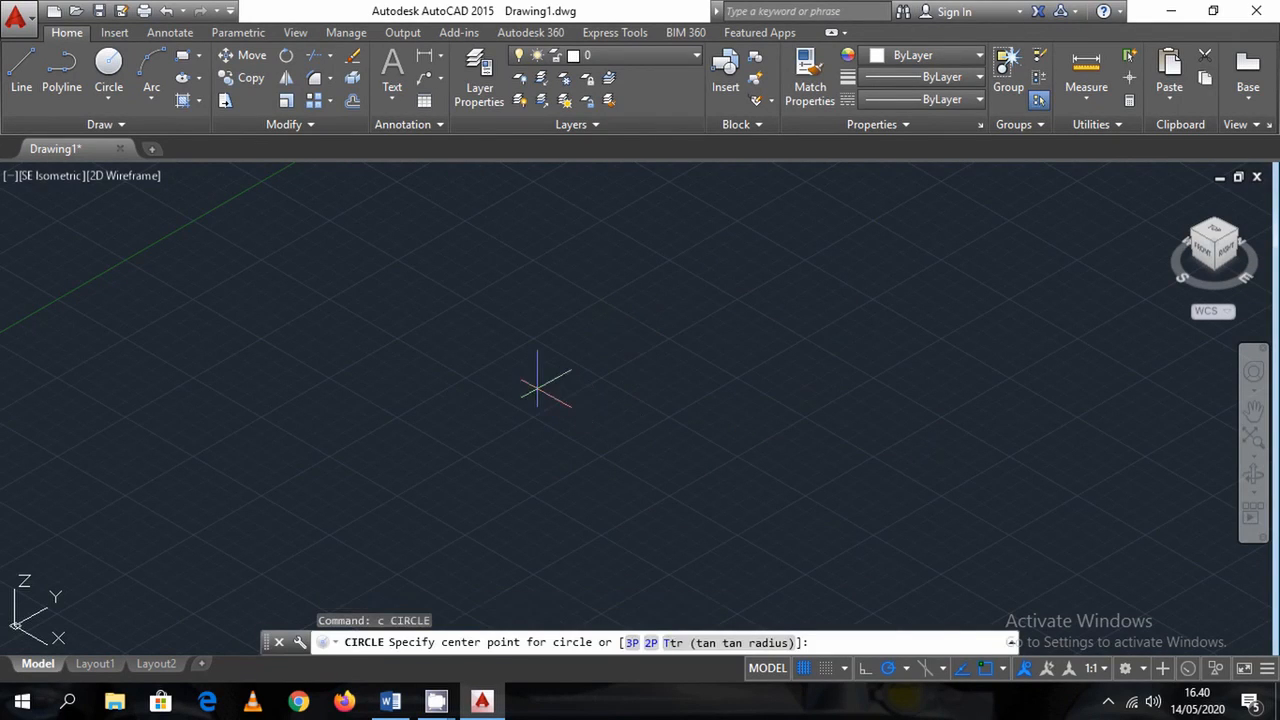
{"action": "left_click", "coordinate": [505, 377]}
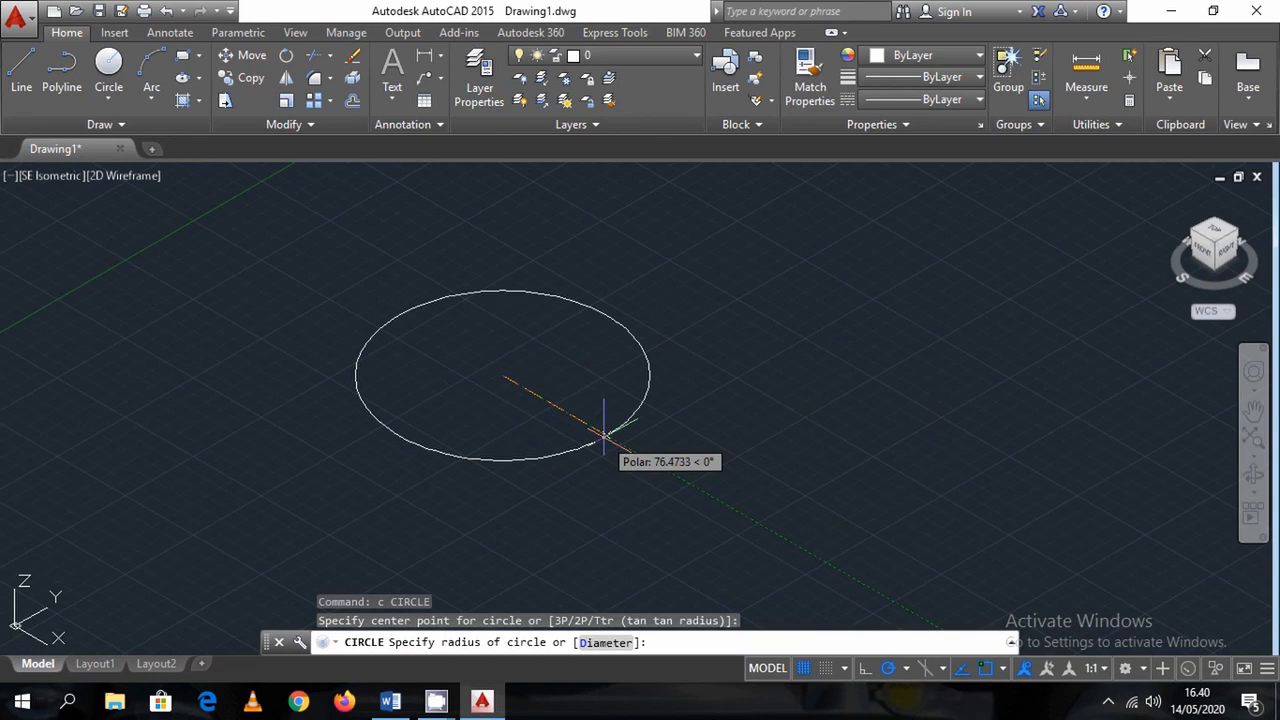
{"action": "type", "text": "50"}
{"action": "key", "text": "Return"}
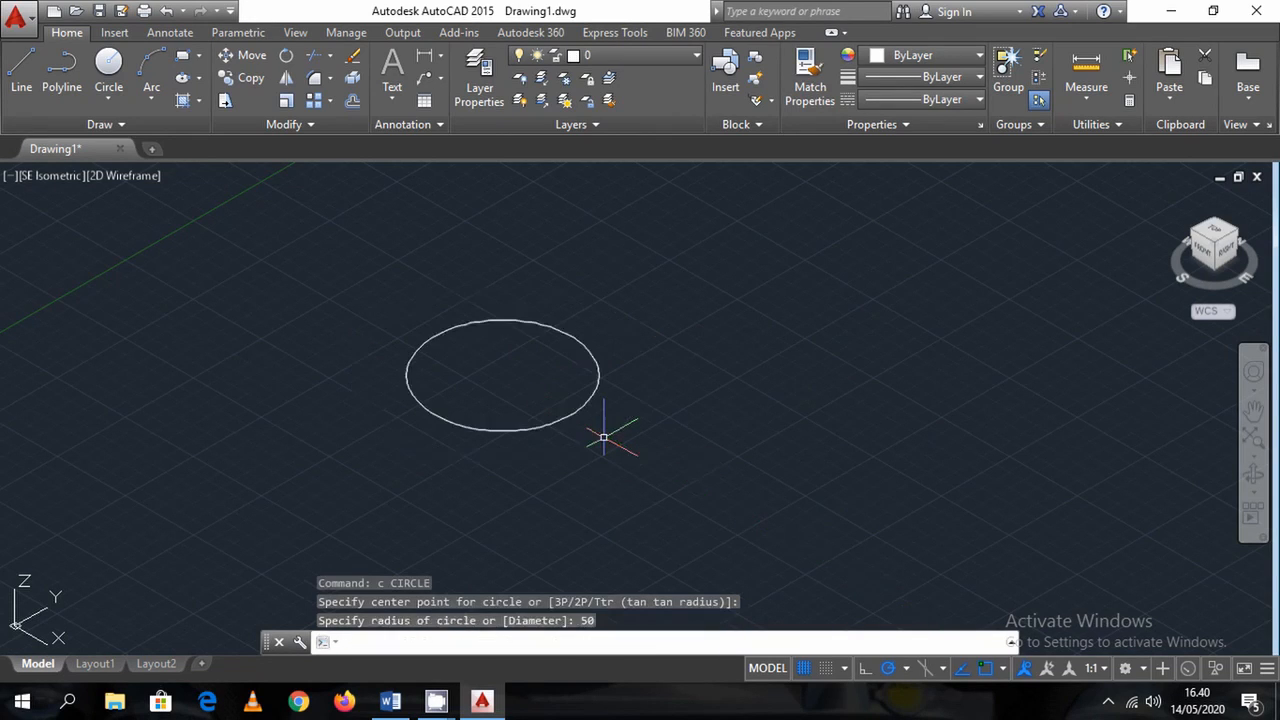
{"action": "middle_click_drag", "start_coordinate": [563, 326], "coordinate": [537, 386]}
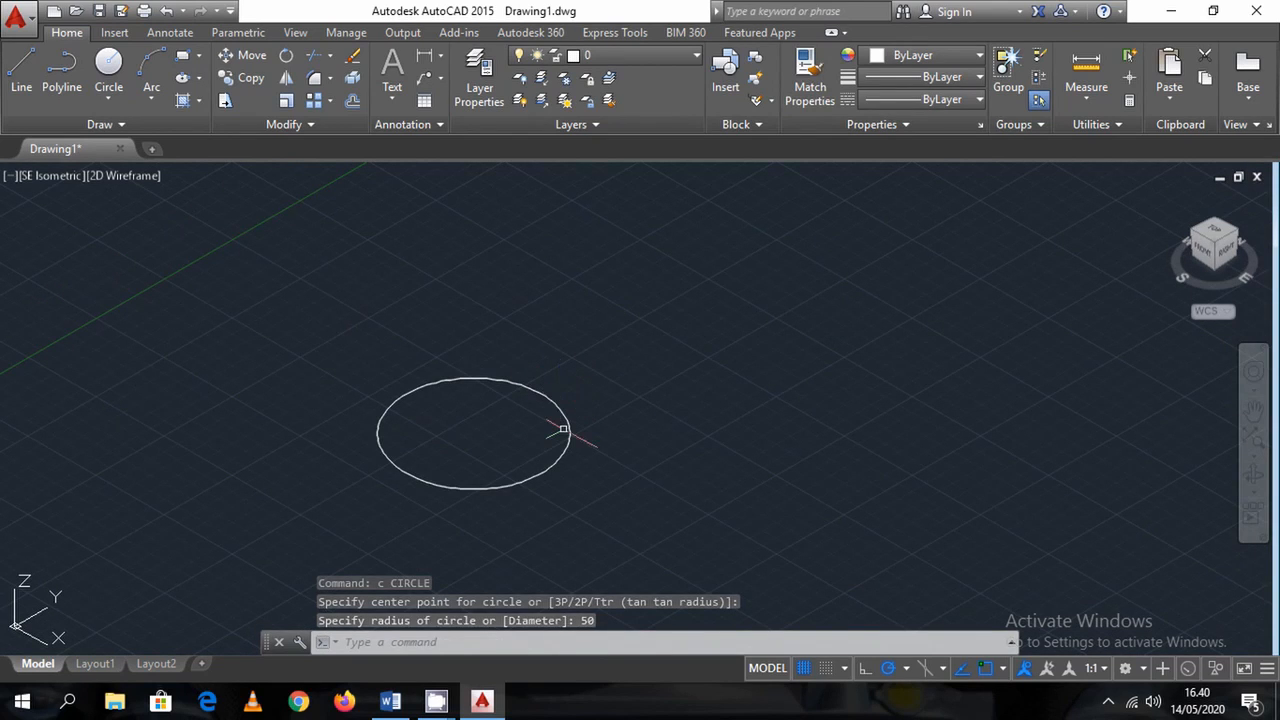
{"action": "key", "text": "Escape"}
{"action": "key", "text": "ctrl+z"}
{"action": "key", "text": "ctrl+z"}
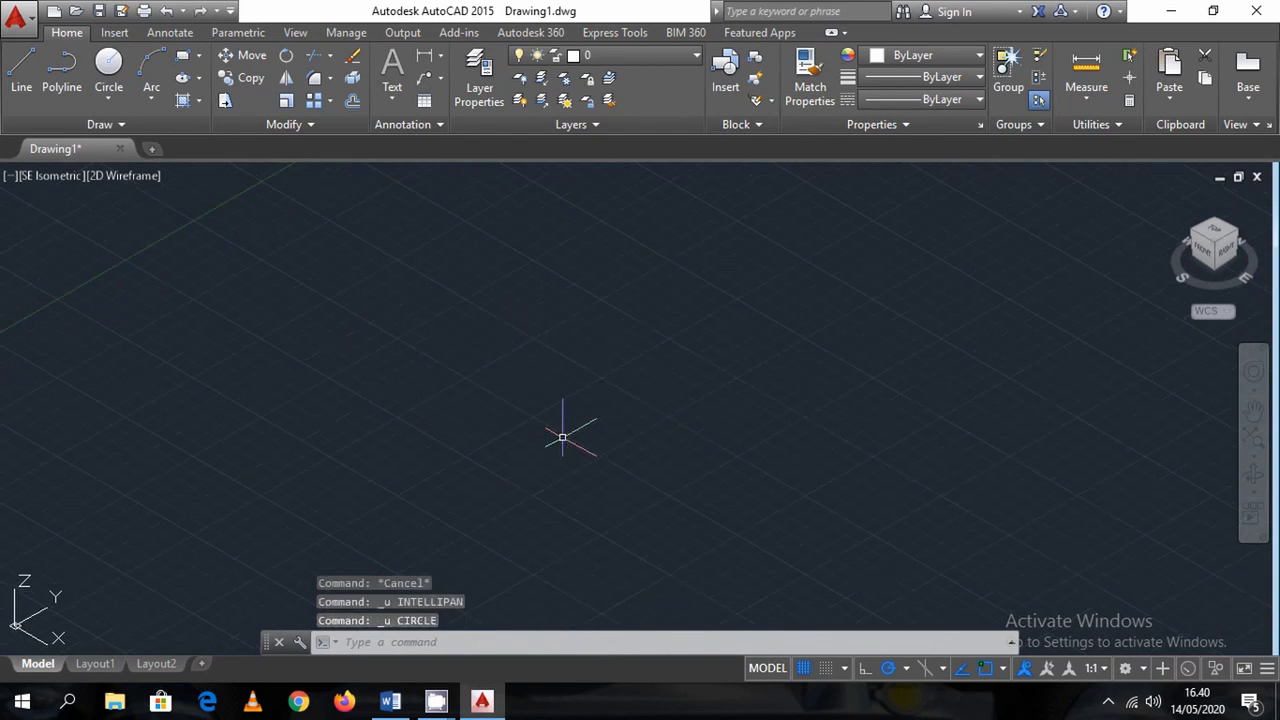
Create a solid cylinder with a base radius of 100 and a height of 50
{"action": "type", "text": "CYL"}
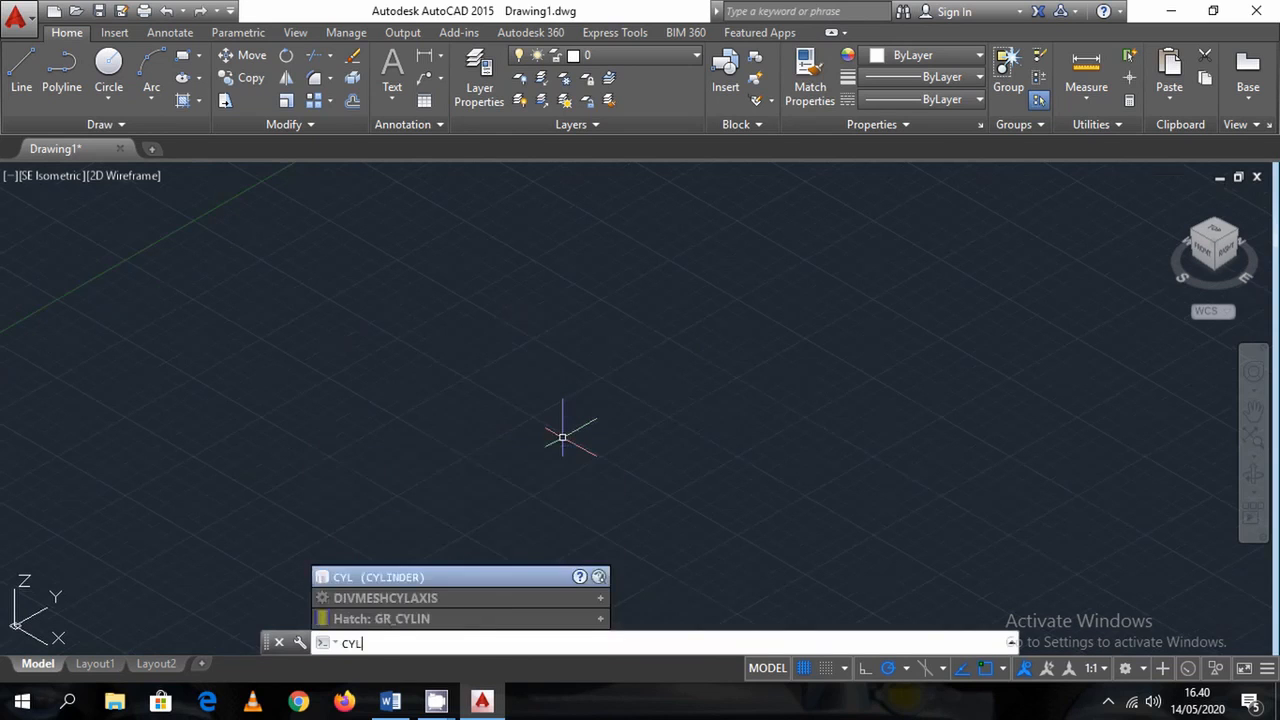
{"action": "key", "text": "Return"}
{"action": "left_click", "coordinate": [538, 396]}
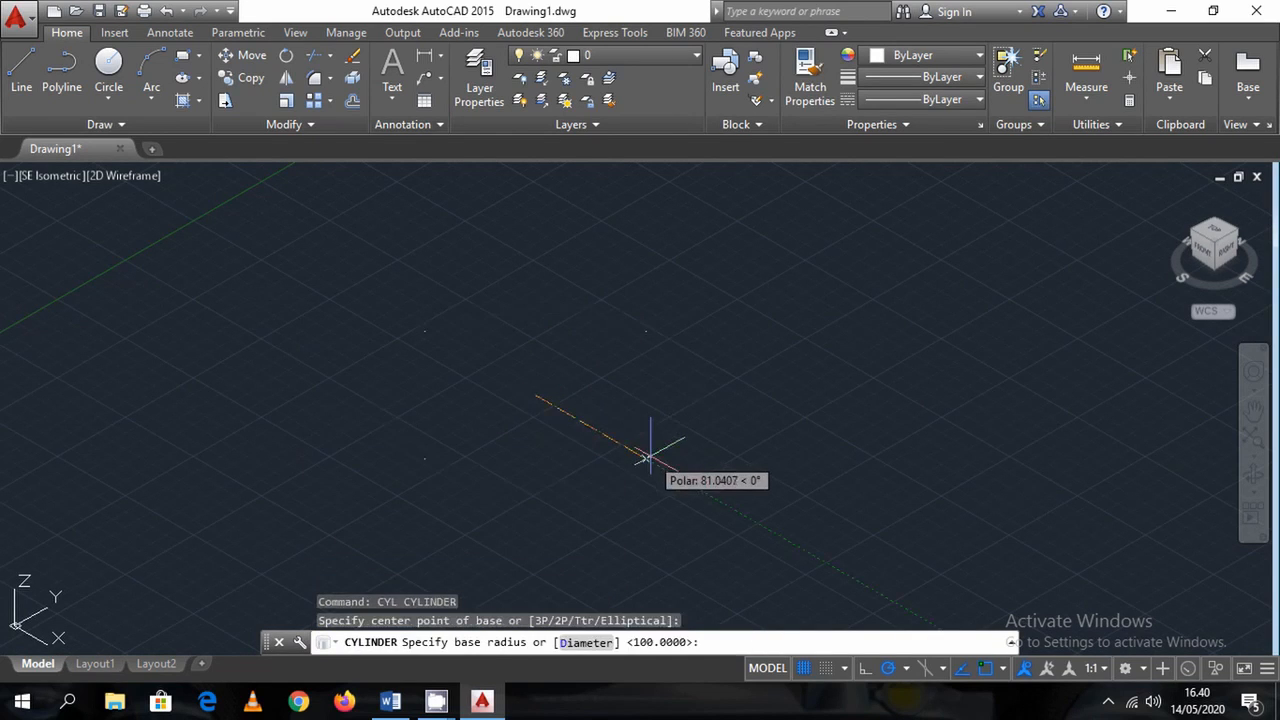
{"action": "key", "text": "Return"}
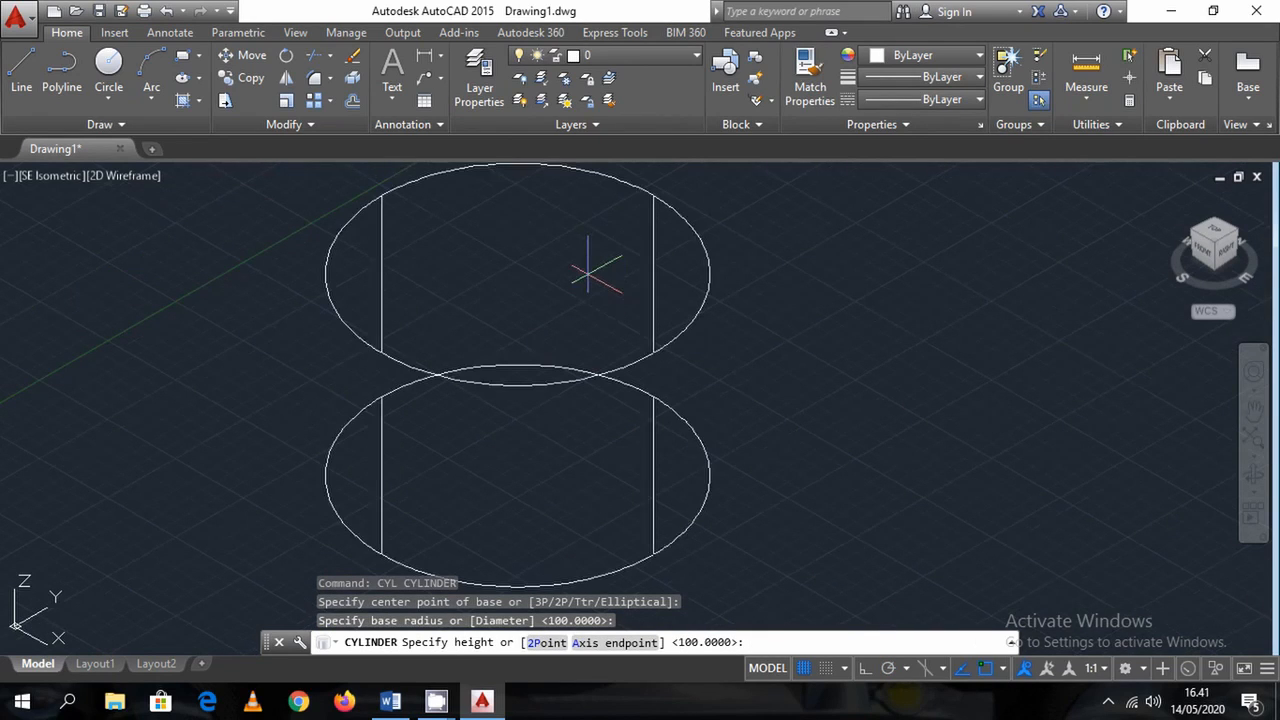
{"action": "type", "text": "50"}
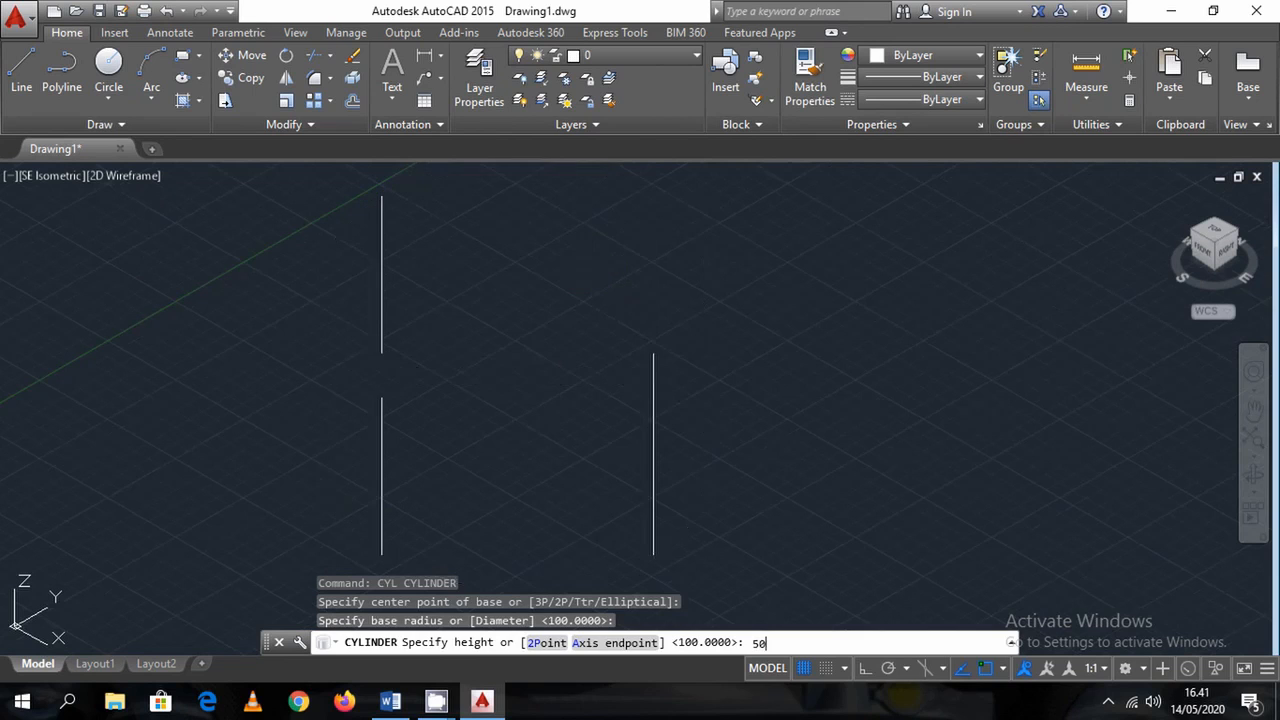
{"action": "key", "text": "Return"}
Delete the cylinder from the drawing
{"action": "middle_click_drag", "start_coordinate": [782, 479], "coordinate": [748, 360]}
{"action": "left_click", "coordinate": [768, 468]}
{"action": "left_click", "coordinate": [528, 330]}
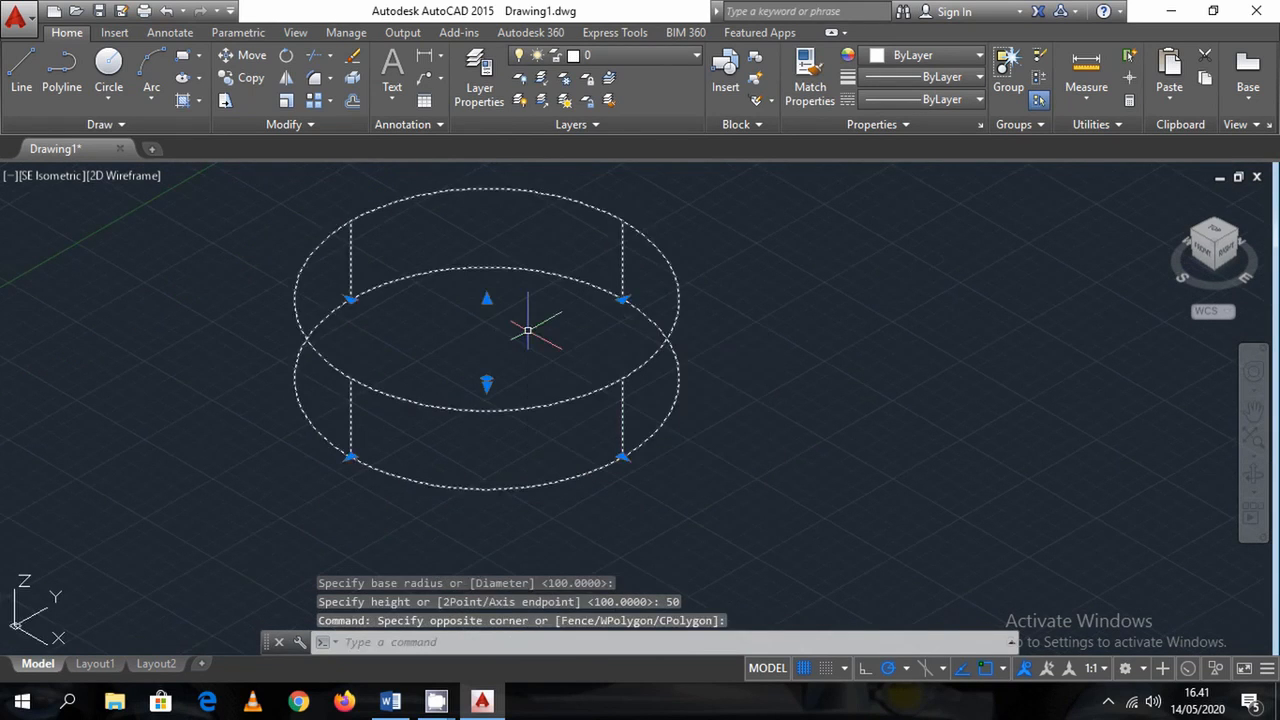
{"action": "key", "text": "Delete"}
Switch to Word, read the Cone entry in the Toolbar Box notes, highlighting "radius dan tinggi", and return to AutoCAD
{"action": "left_click", "coordinate": [390, 701]}
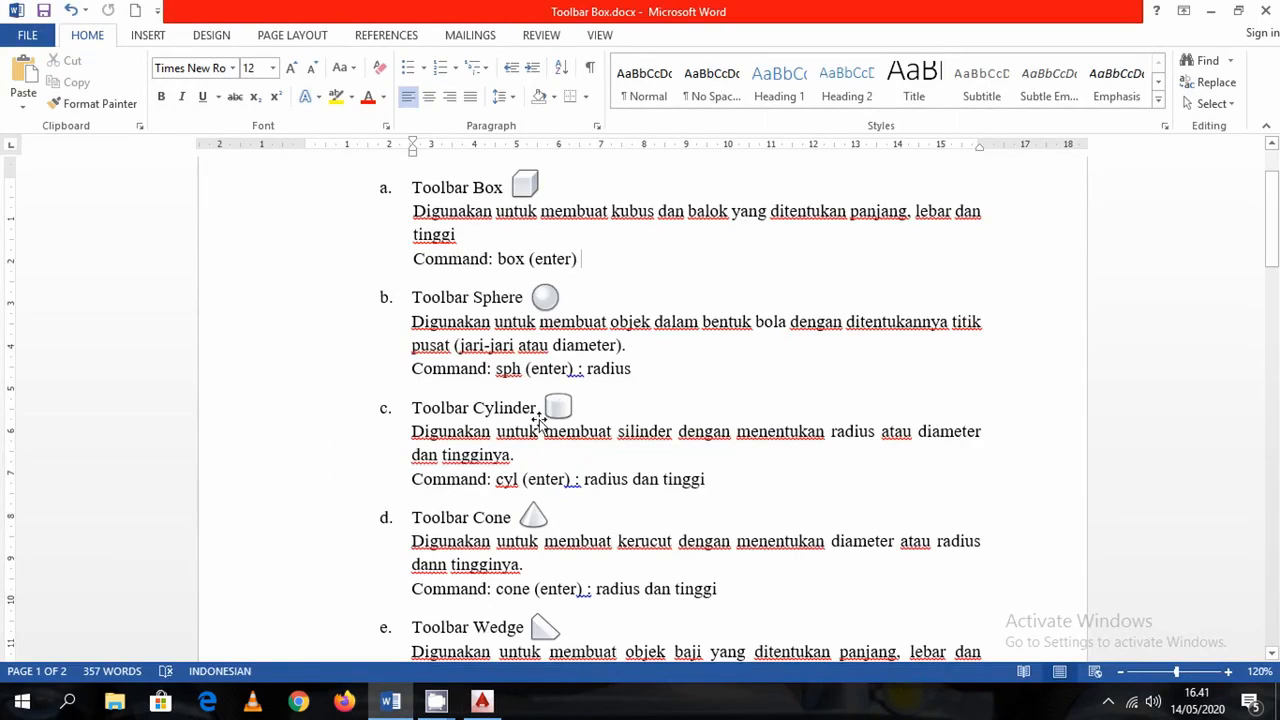
{"action": "scroll", "coordinate": [545, 519], "scroll_direction": "down", "scroll_amount": 1}
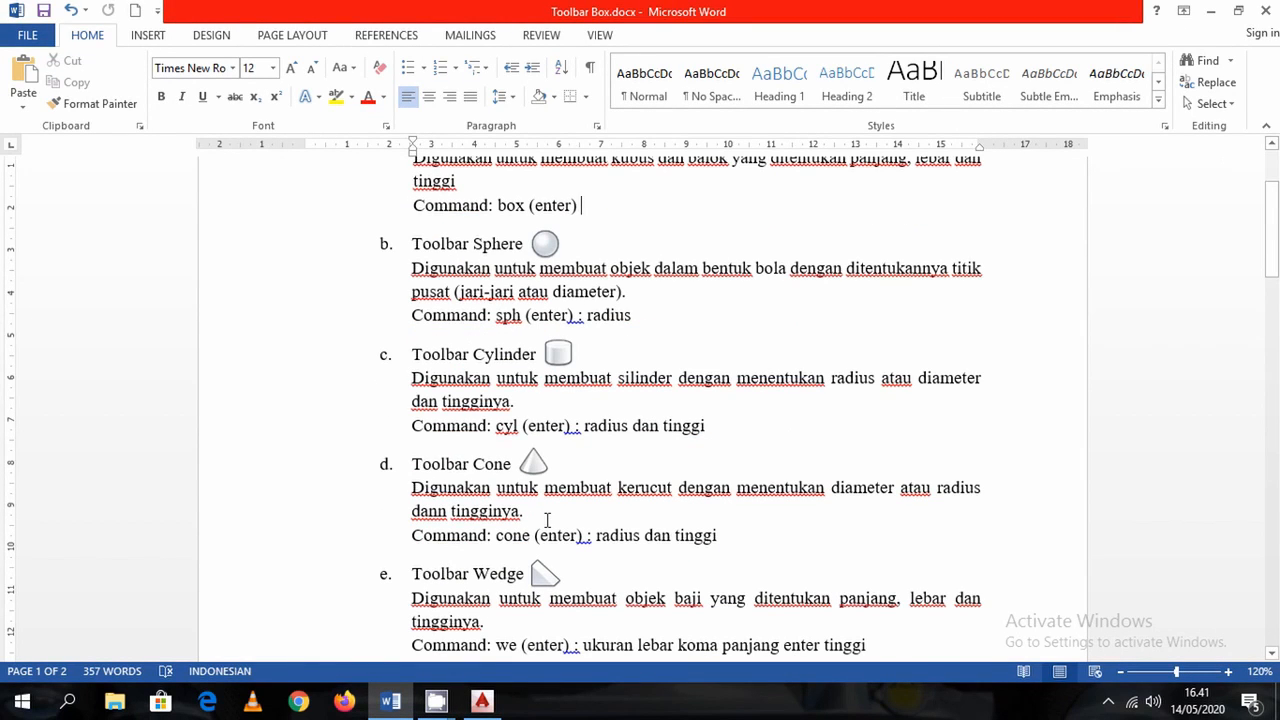
{"action": "scroll", "coordinate": [655, 530], "scroll_direction": "down", "scroll_amount": 1}
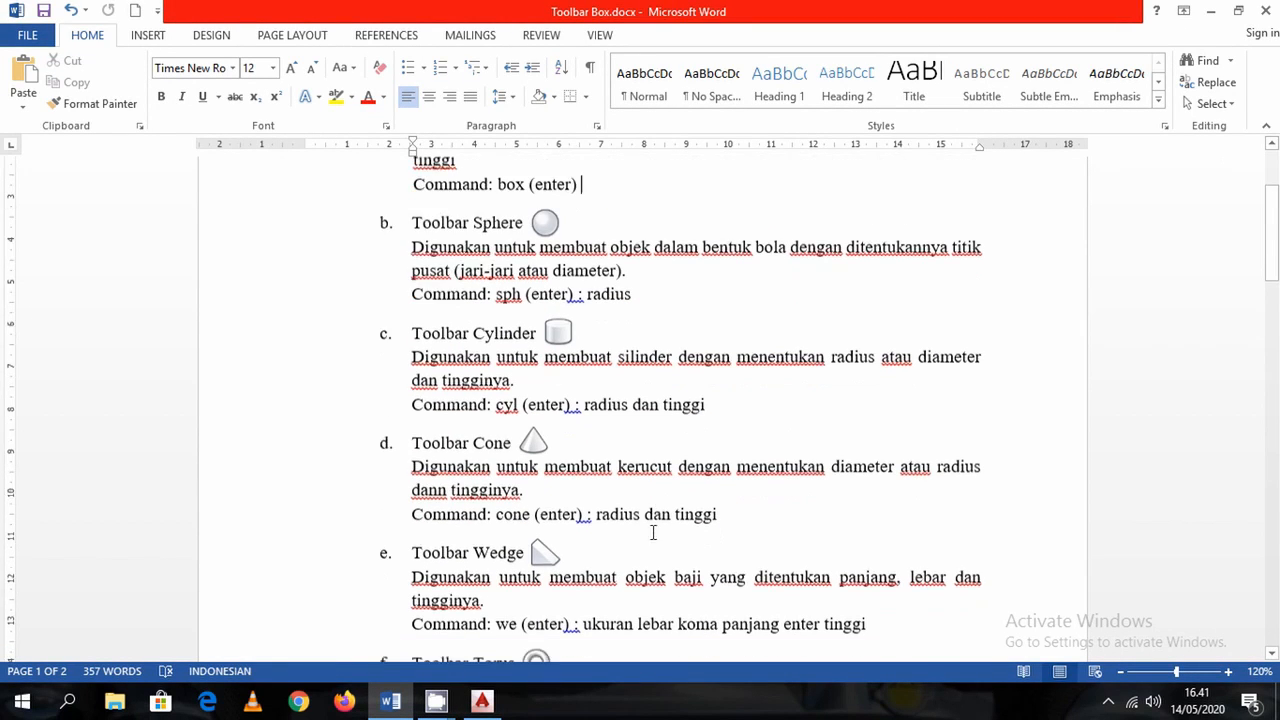
{"action": "left_click_drag", "start_coordinate": [597, 482], "coordinate": [717, 484]}
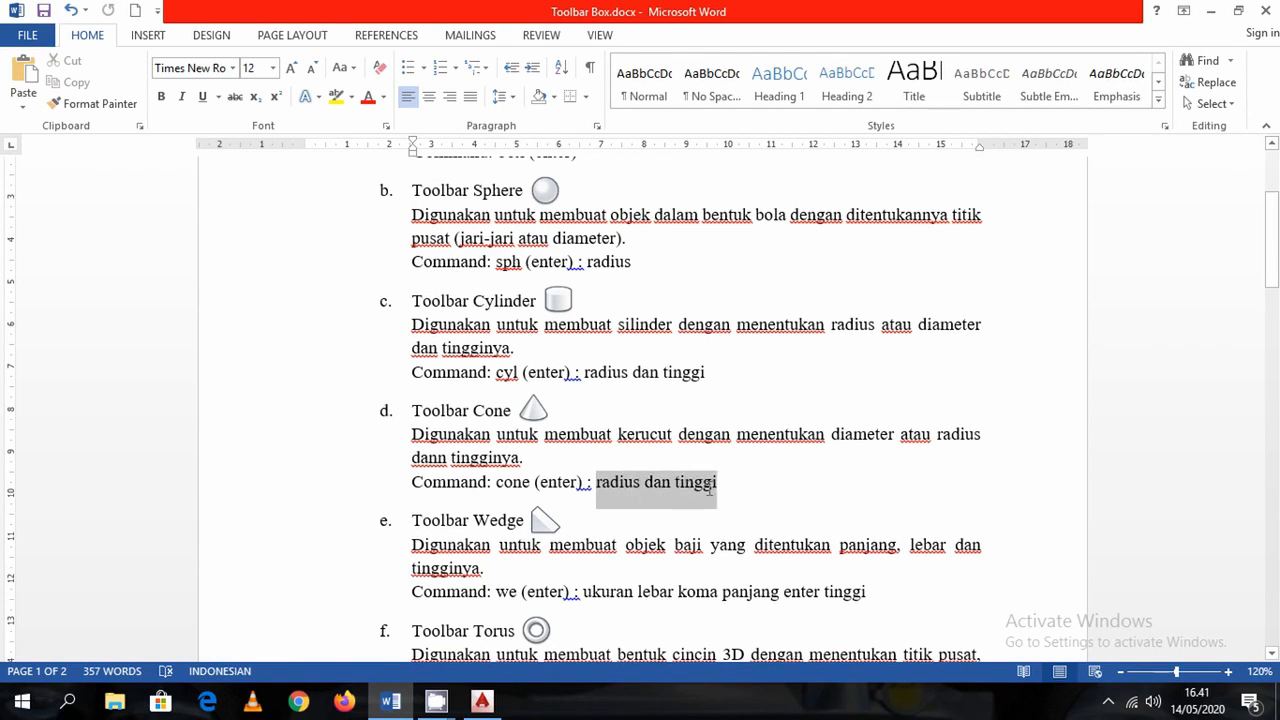
{"action": "left_click", "coordinate": [486, 704]}
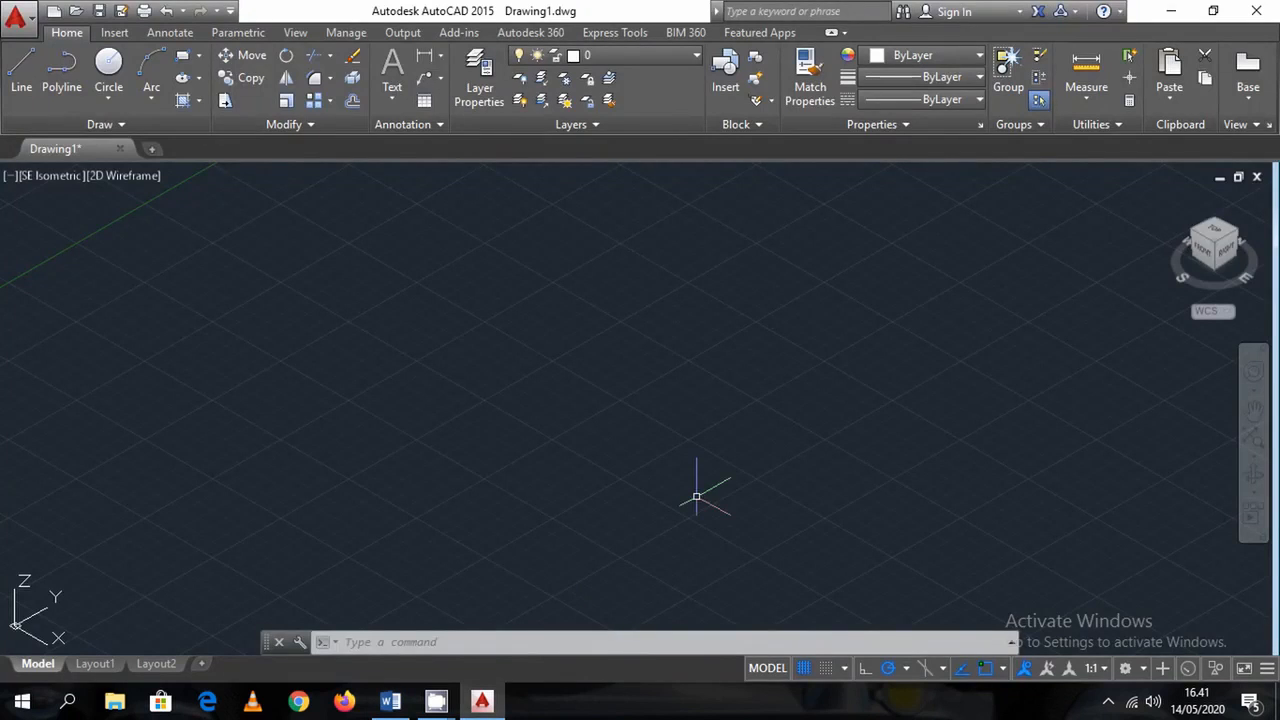
Create a solid cone with a base radius of 50 and a height of 100
{"action": "type", "text": "Con"}
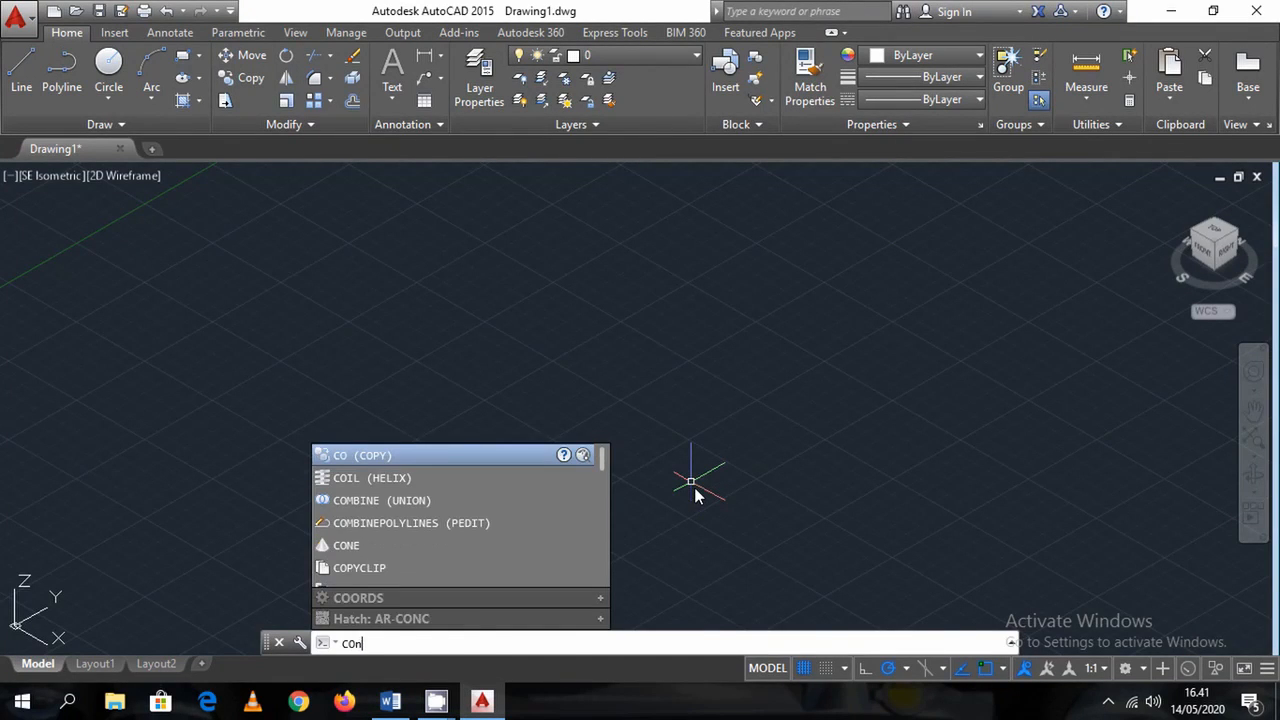
{"action": "type", "text": "e"}
{"action": "key", "text": "Return"}
{"action": "left_click", "coordinate": [518, 420]}
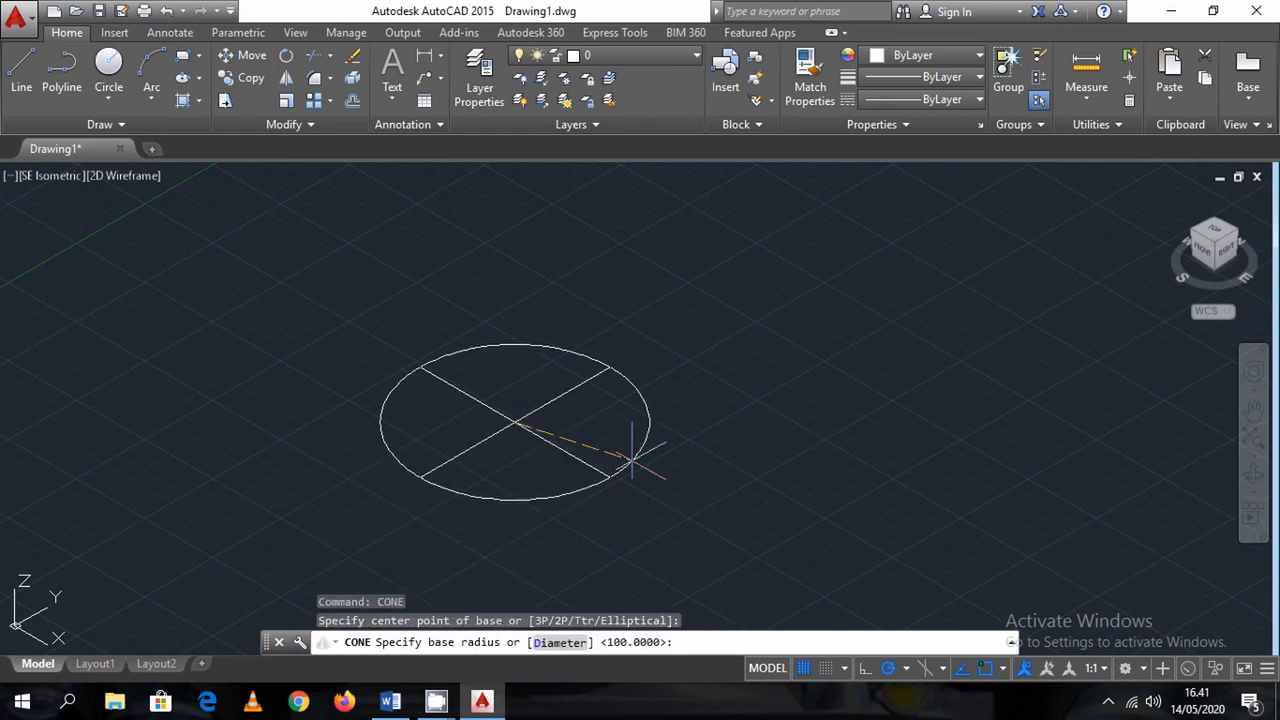
{"action": "type", "text": "50"}
{"action": "key", "text": "Return"}
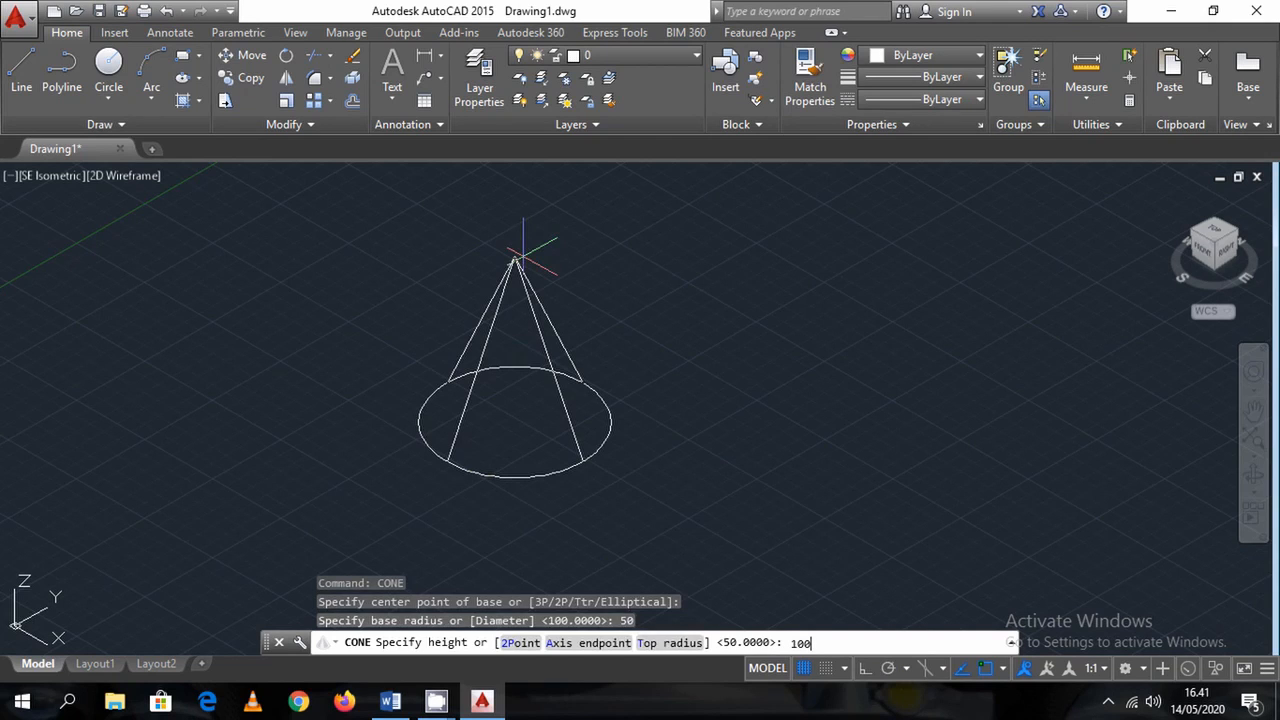
{"action": "key", "text": "Return"}
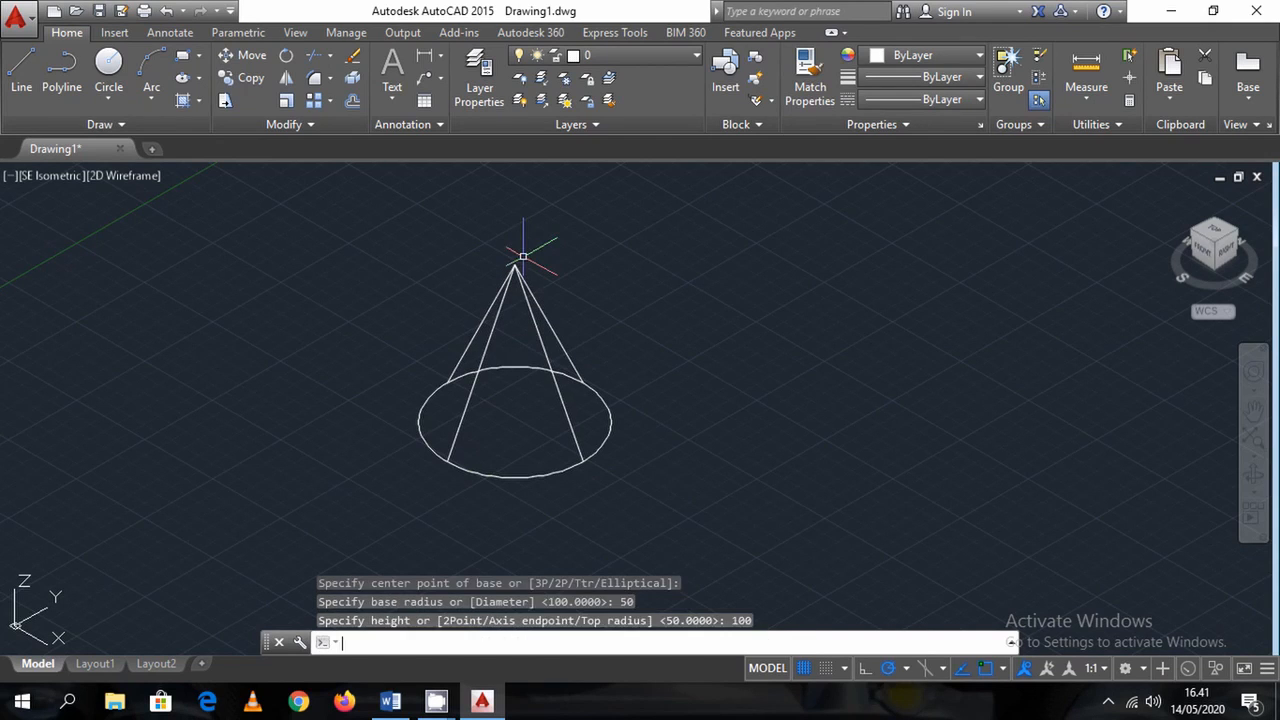
Preview the cone in the Conceptual visual style and return the viewport to 2D Wireframe
{"action": "left_click", "coordinate": [143, 179]}
{"action": "left_click", "coordinate": [190, 243]}
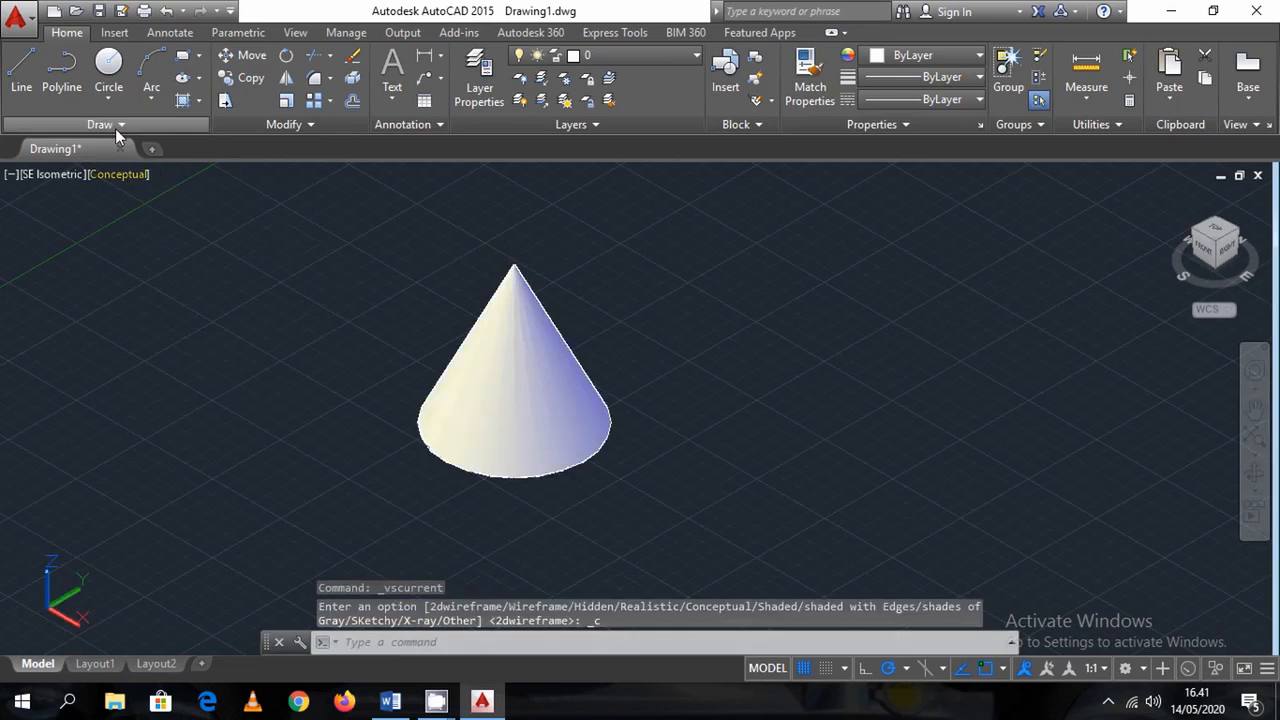
{"action": "left_click", "coordinate": [118, 174]}
{"action": "left_click", "coordinate": [185, 222]}
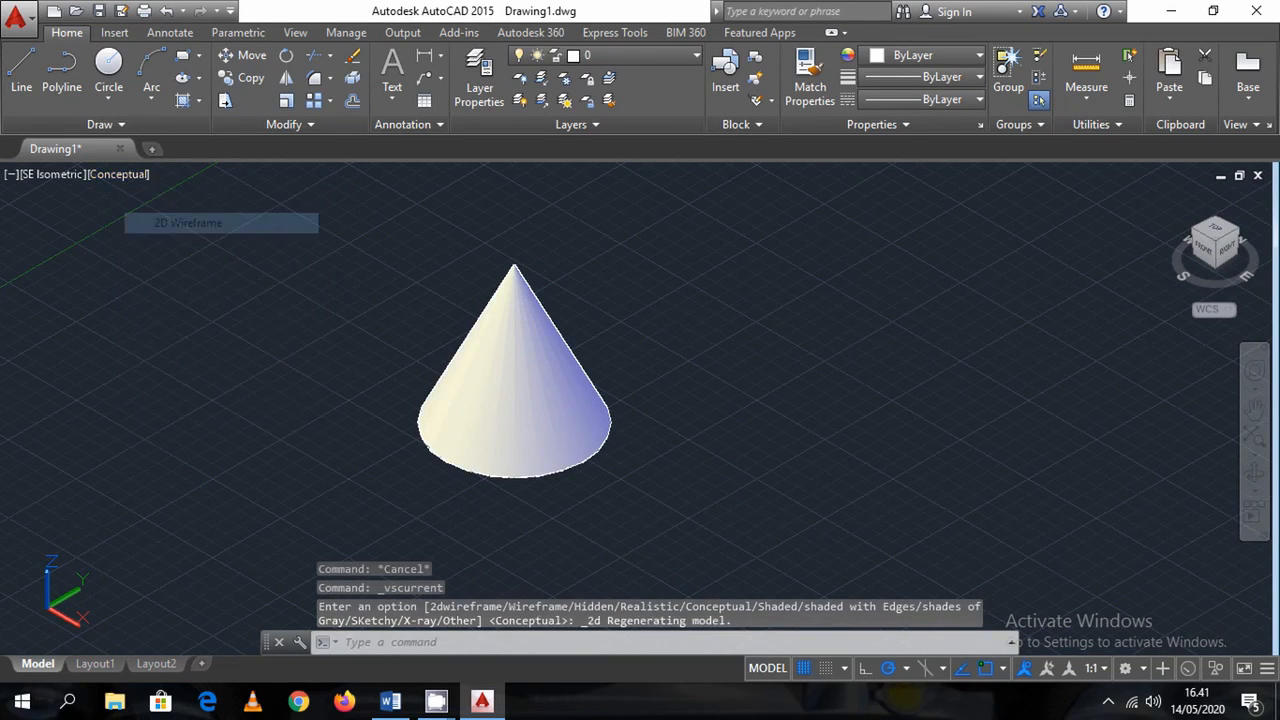
Delete the cone from the drawing
{"action": "left_click", "coordinate": [628, 443]}
{"action": "left_click", "coordinate": [371, 295]}
{"action": "key", "text": "Delete"}
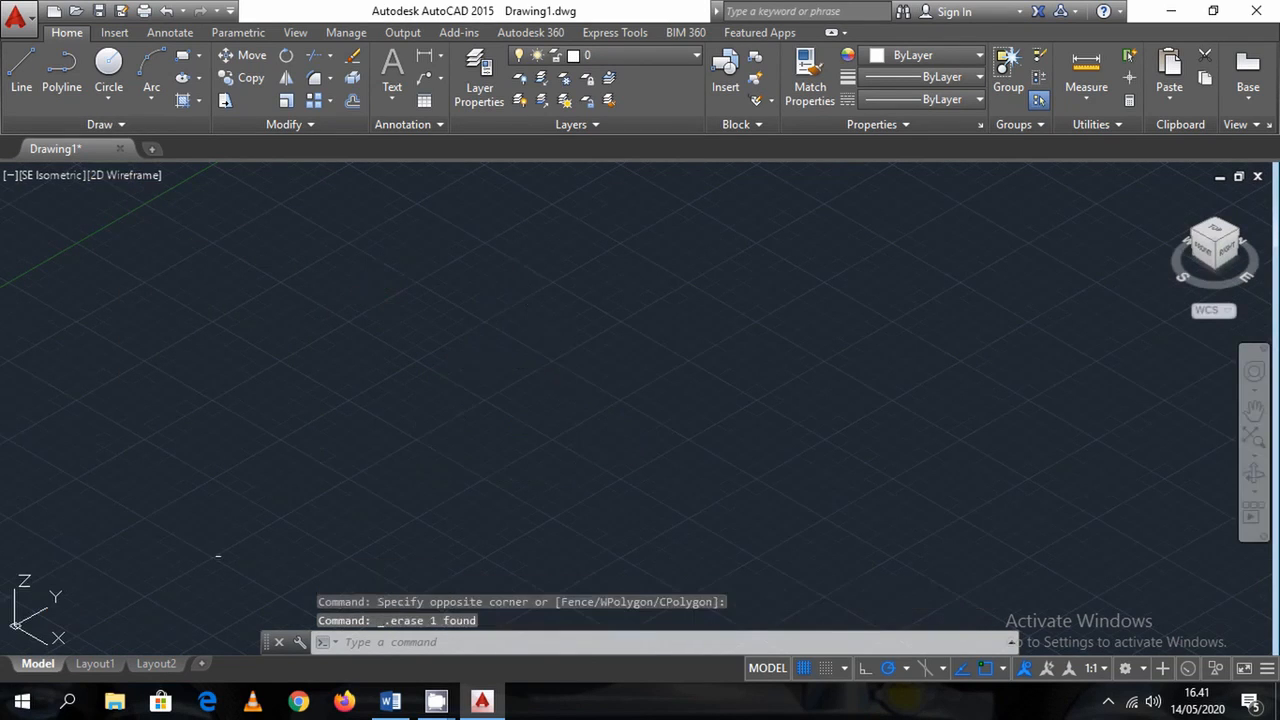
Switch to Word, read the Wedge entry in the Toolbar Box notes, and return to AutoCAD
{"action": "left_click", "coordinate": [390, 701]}
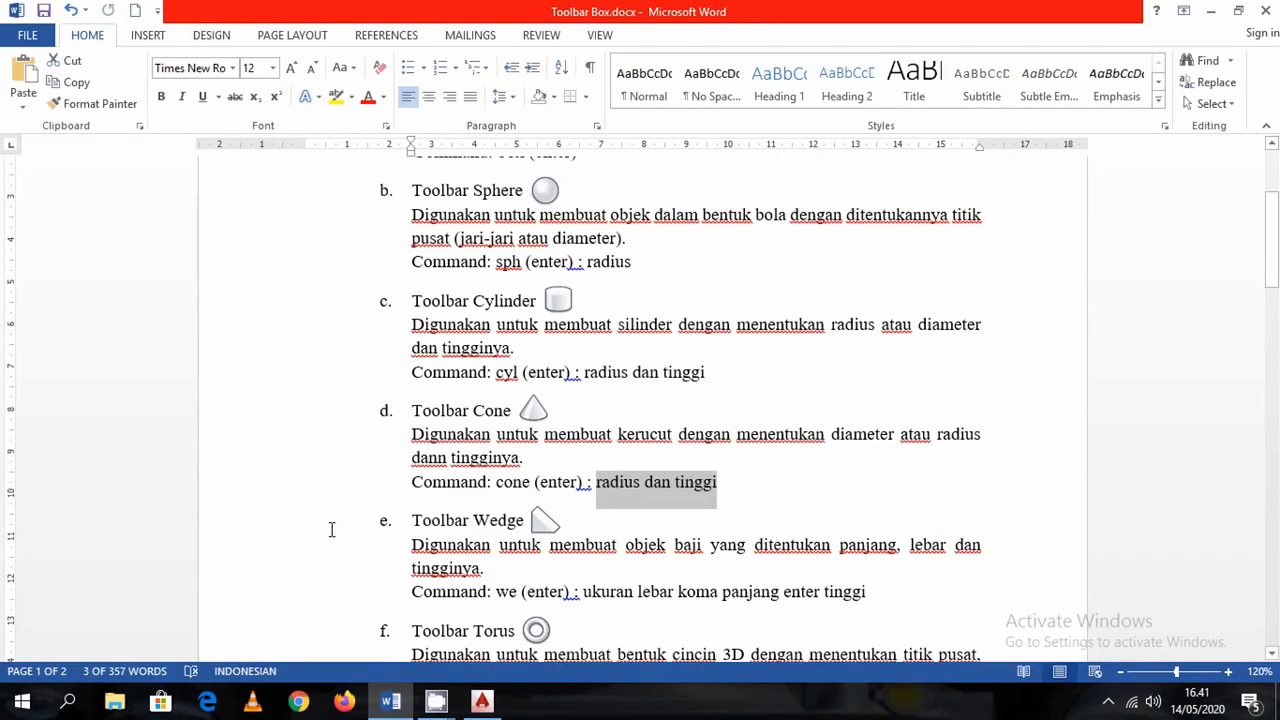
{"action": "scroll", "coordinate": [332, 529], "scroll_direction": "down", "scroll_amount": 2}
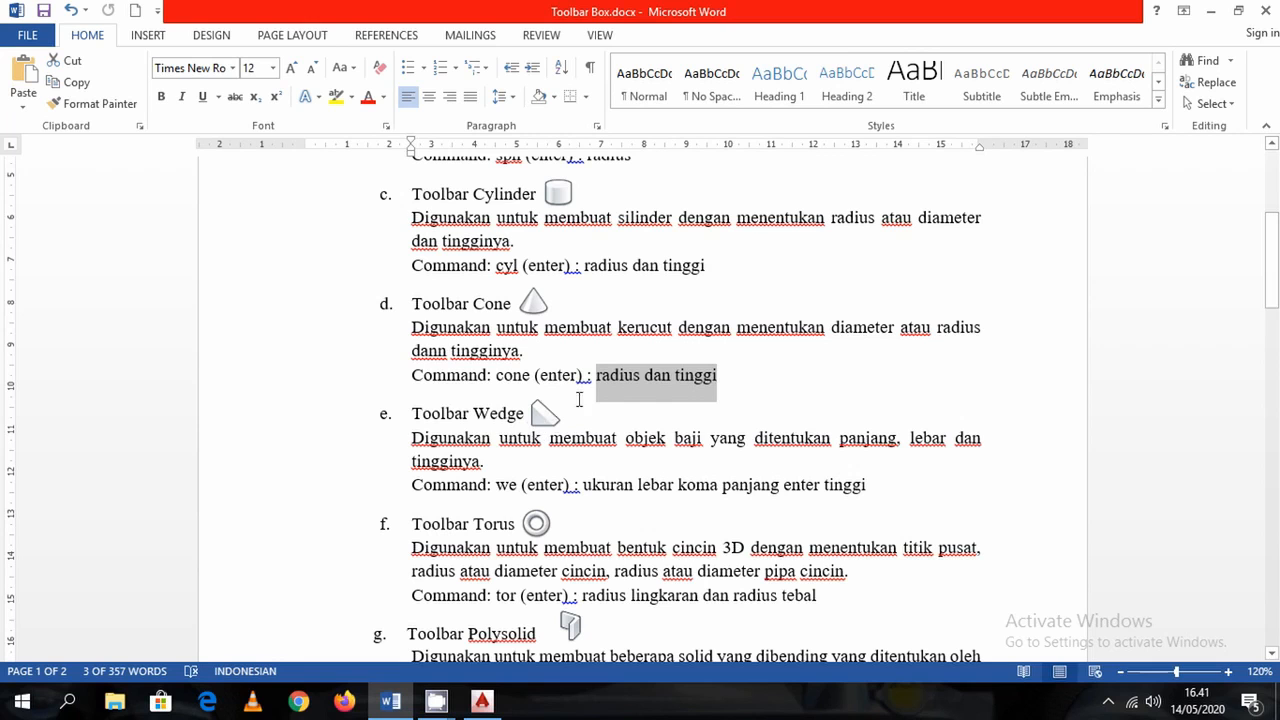
{"action": "left_click", "coordinate": [483, 702]}
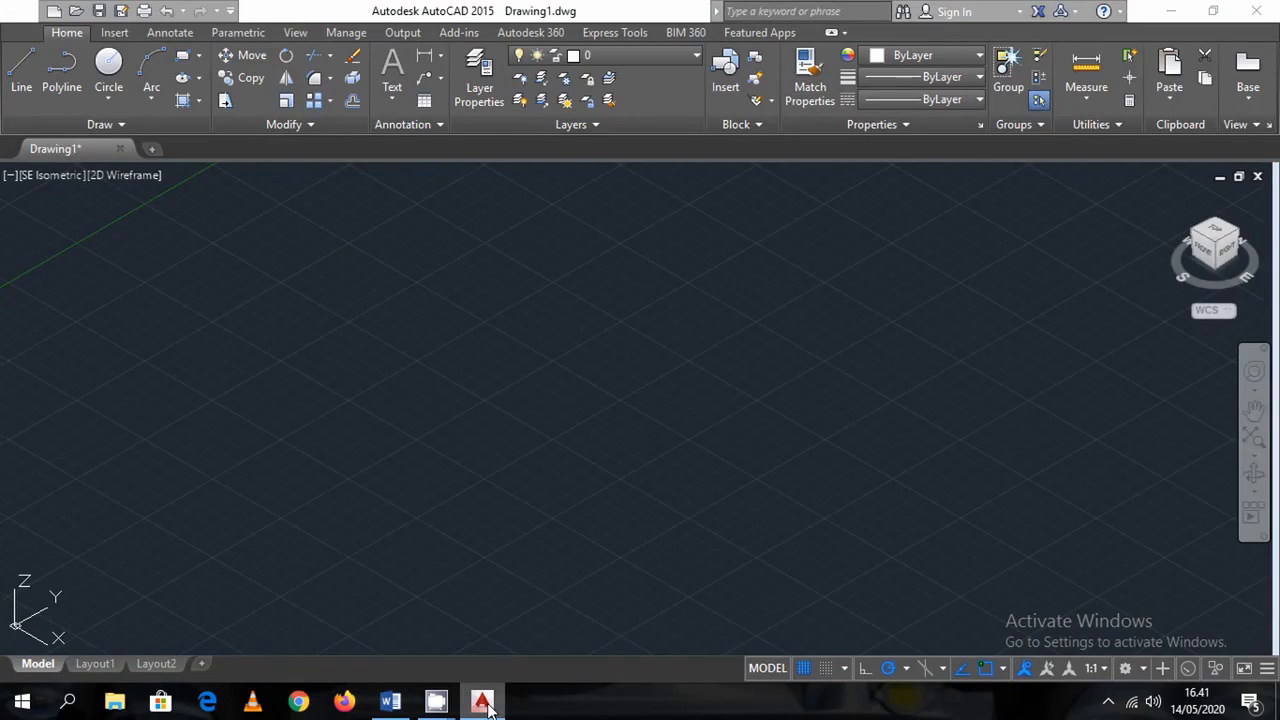
{"action": "left_click", "coordinate": [483, 702]}
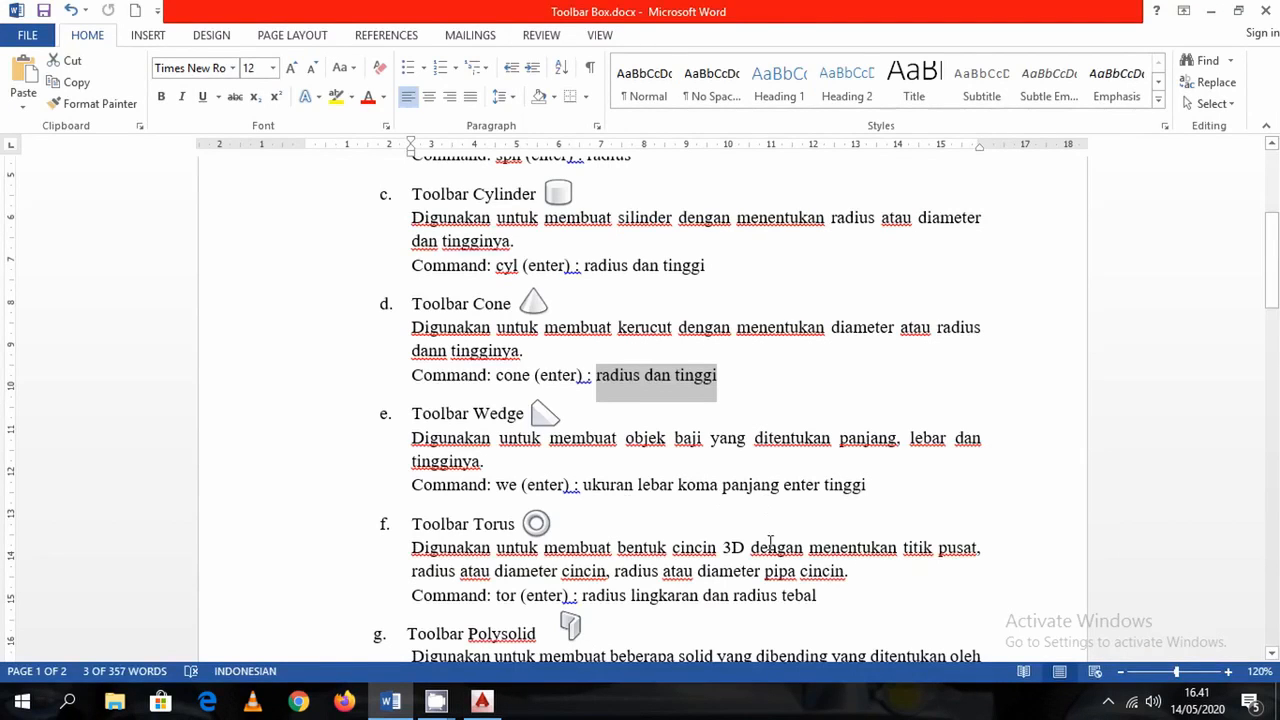
{"action": "left_click", "coordinate": [483, 702]}
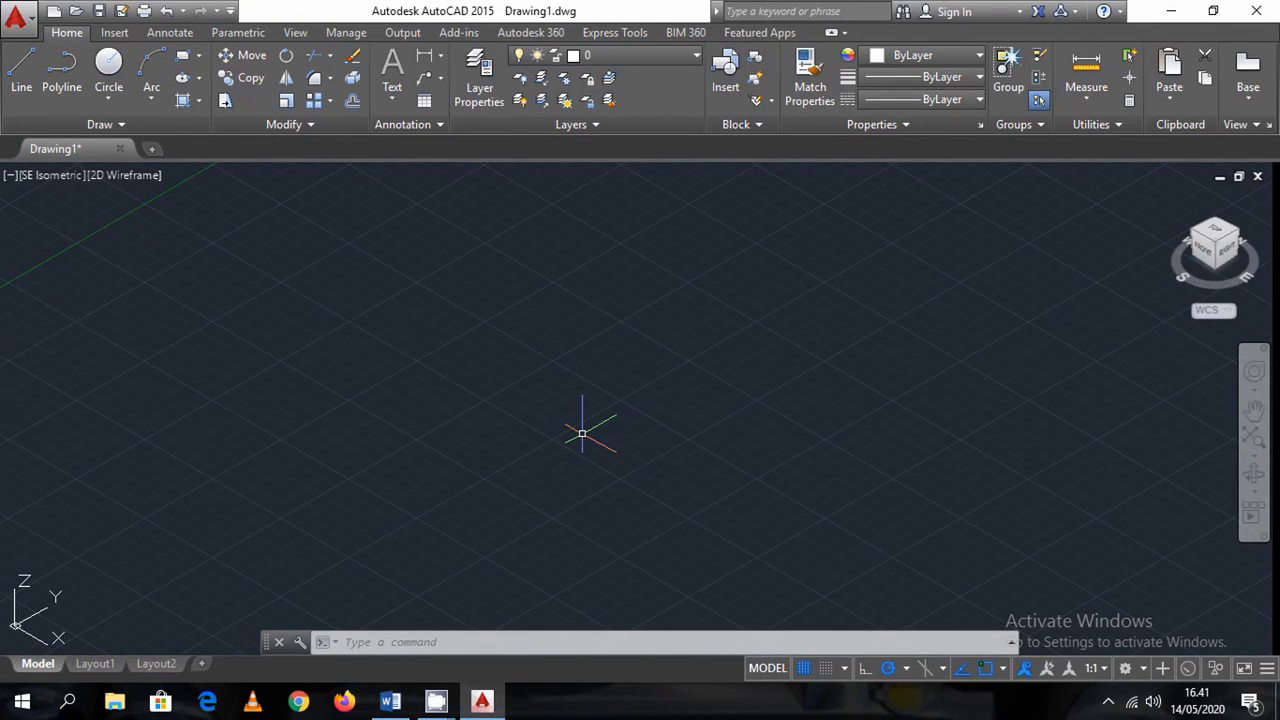
Create a solid wedge whose opposite base corner lies 100 from the first corner, with a height of 100
{"action": "type", "text": "we"}
{"action": "key", "text": "Return"}
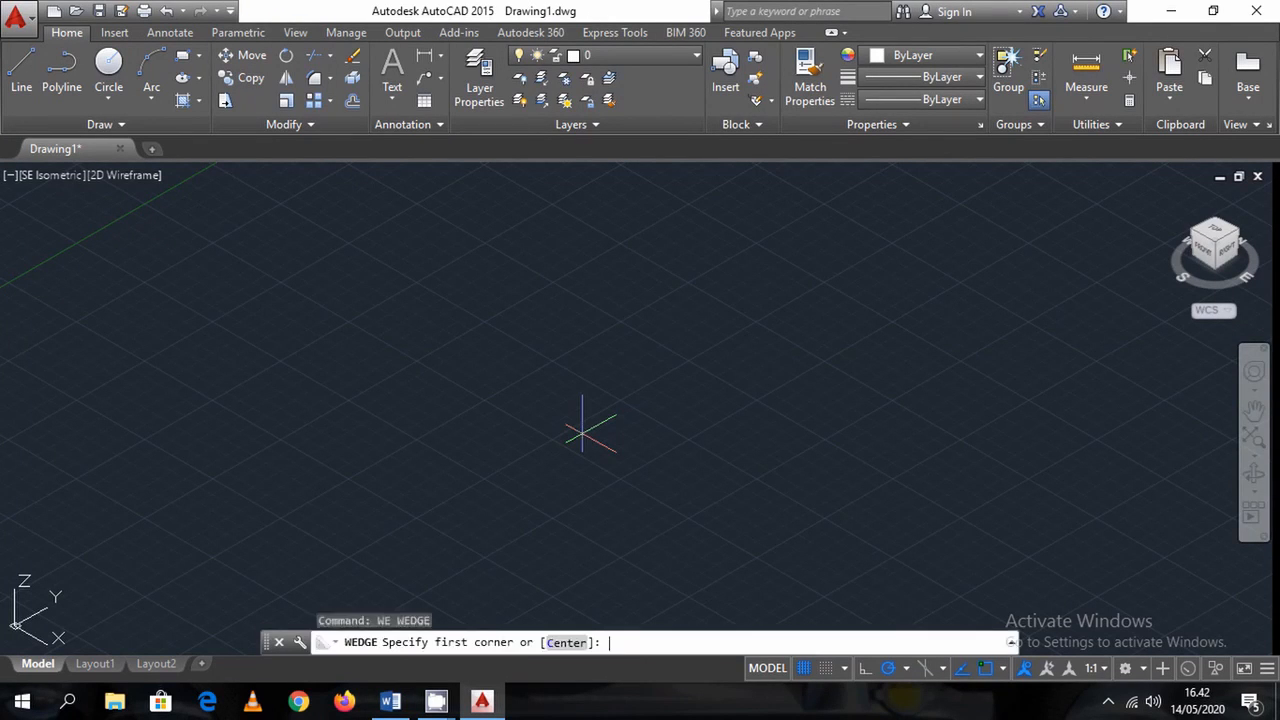
{"action": "left_click", "coordinate": [445, 377]}
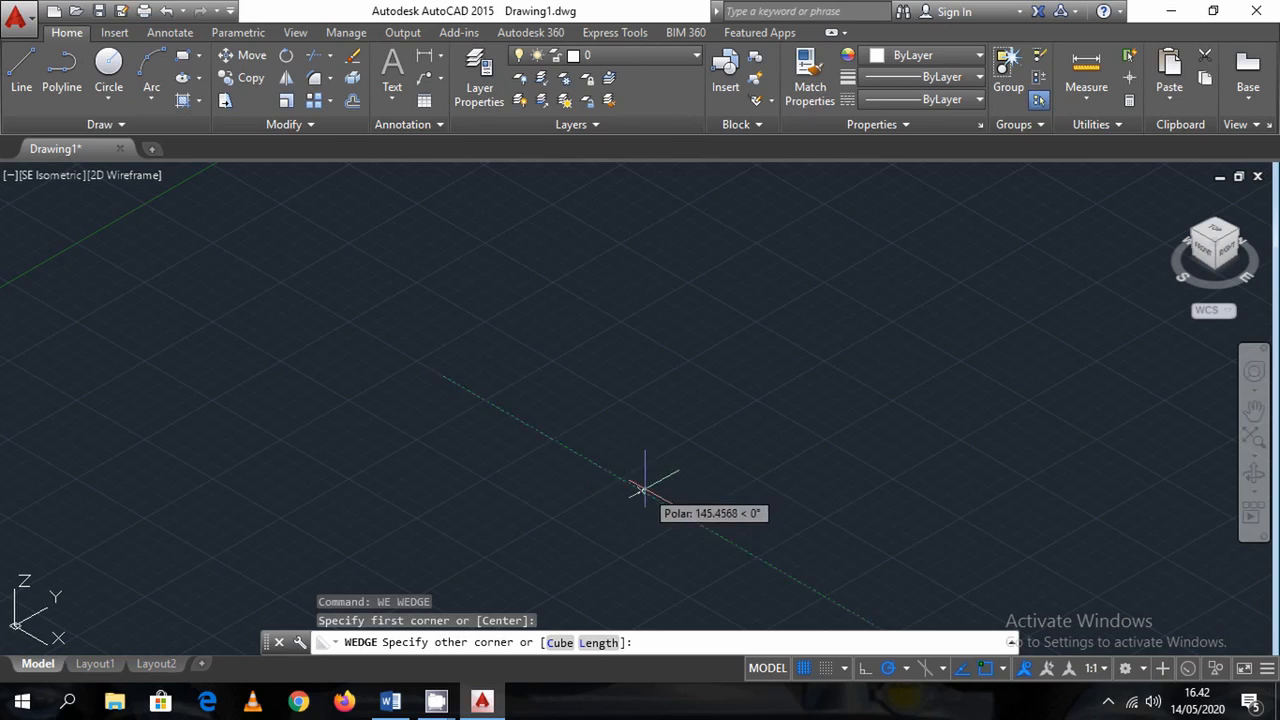
{"action": "type", "text": "50"}
{"action": "key", "text": "Return"}
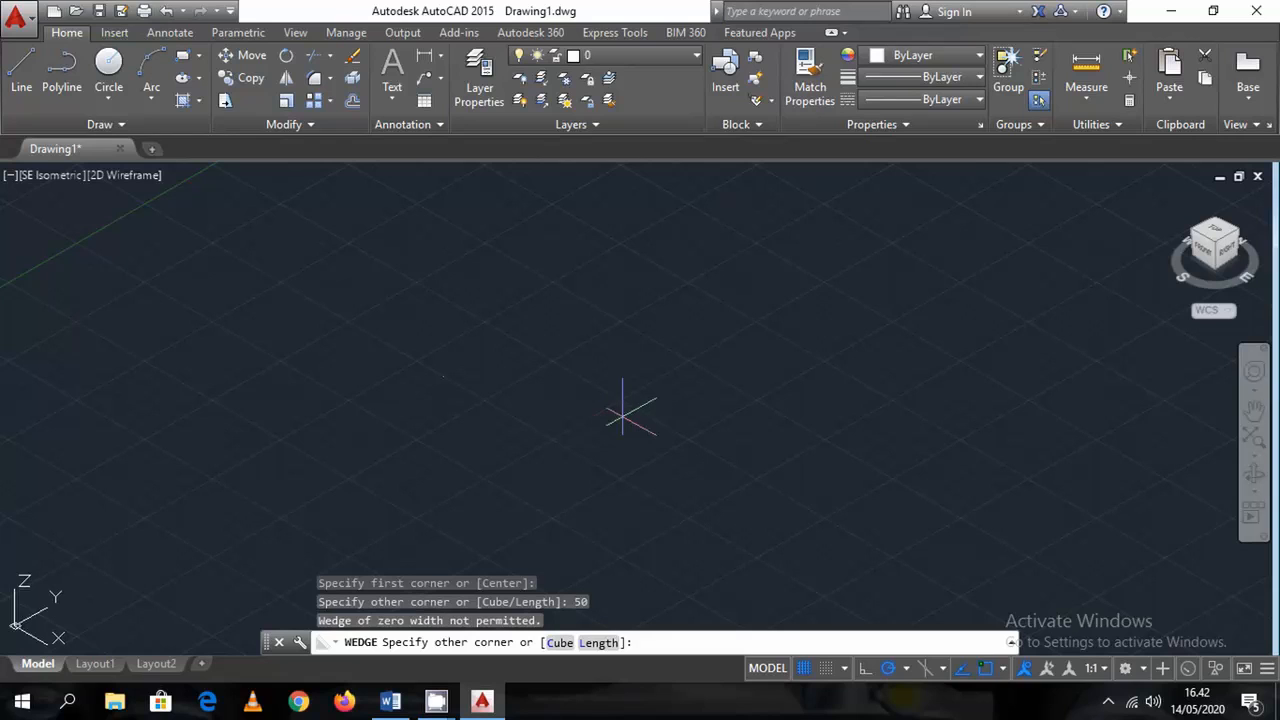
{"action": "type", "text": "100"}
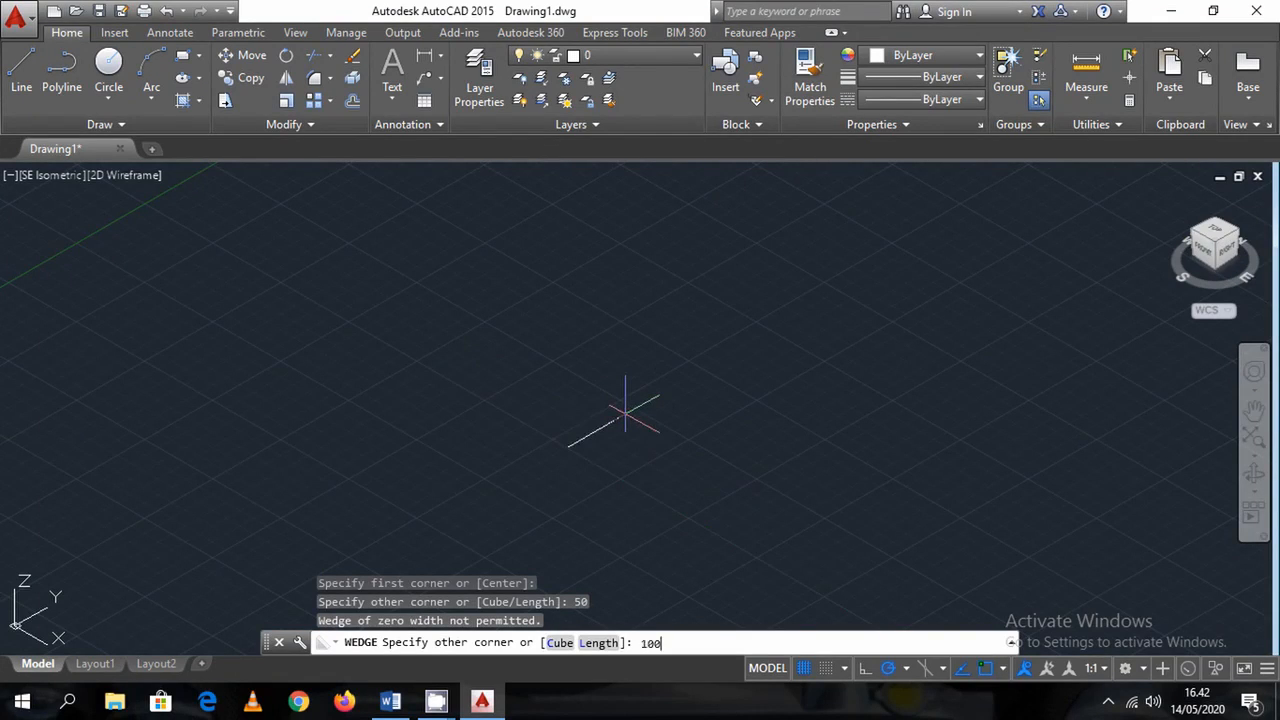
{"action": "key", "text": "Return"}
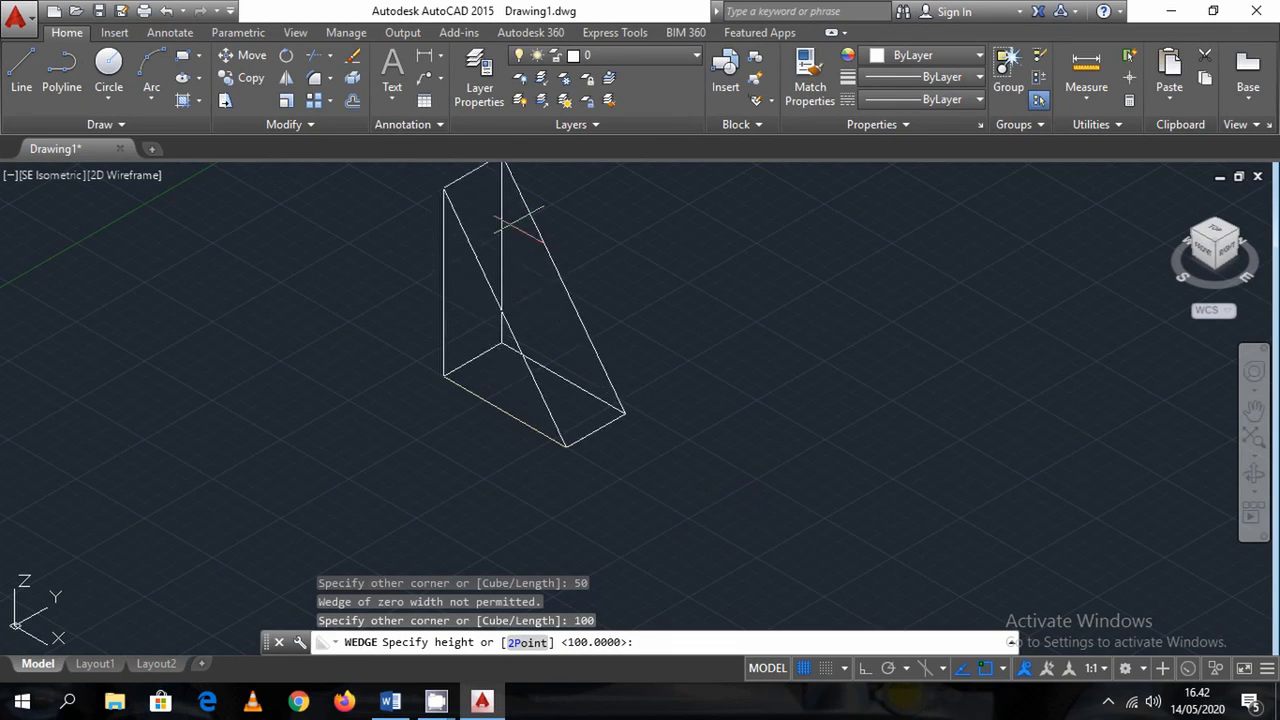
{"action": "type", "text": "100"}
{"action": "key", "text": "Return"}
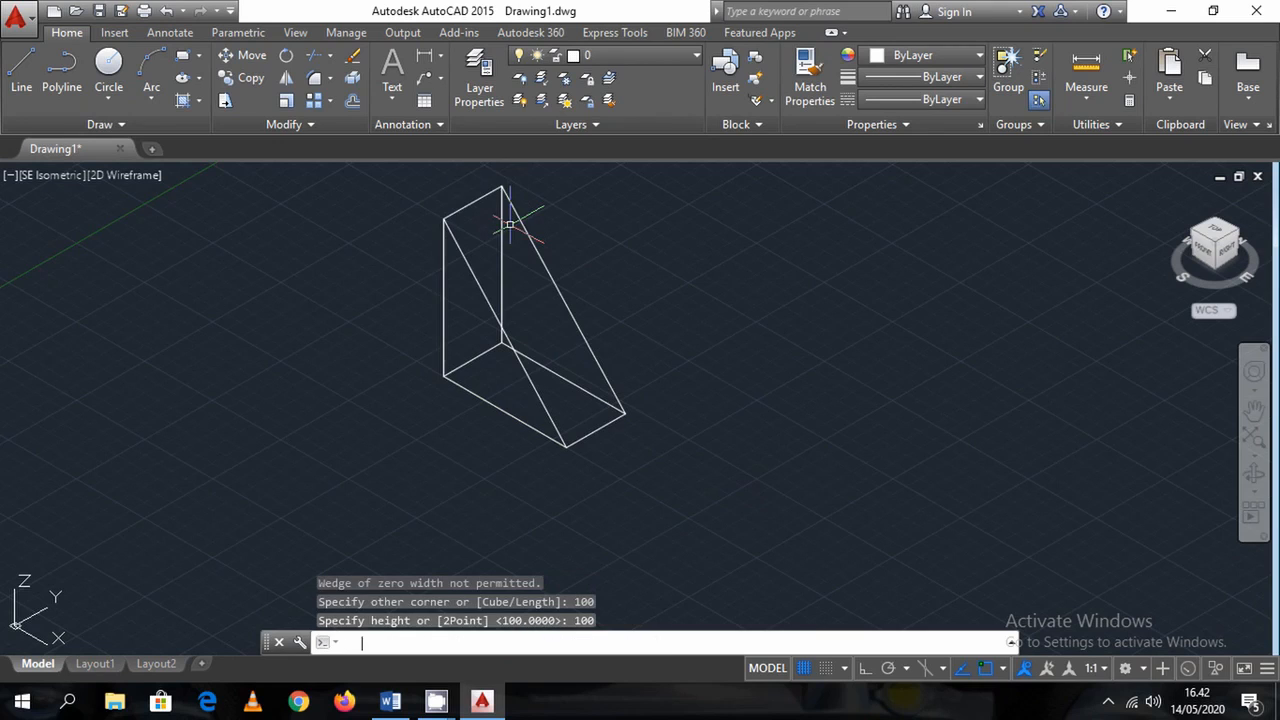
Delete the wedge from the drawing
{"action": "left_click", "coordinate": [691, 418]}
{"action": "left_click", "coordinate": [454, 304]}
{"action": "key", "text": "Delete"}
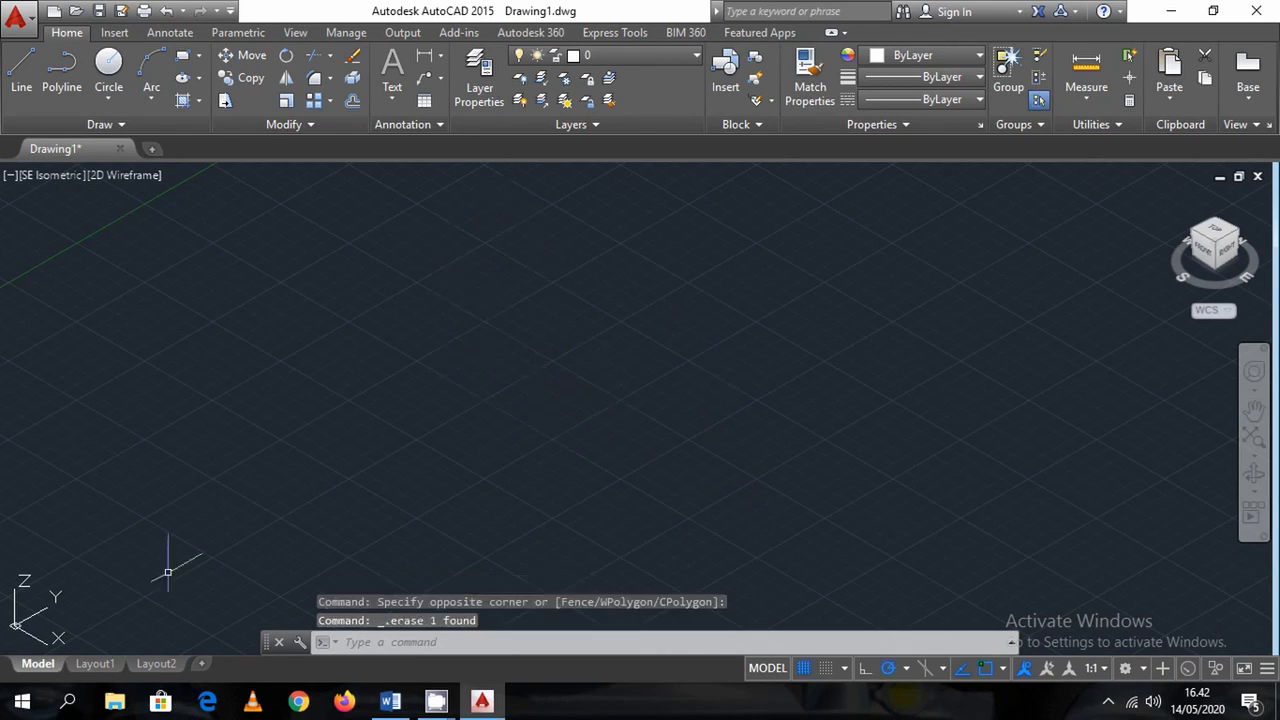
Switch to Word, read the Torus entry in the Toolbar Box notes, and return to AutoCAD
{"action": "left_click", "coordinate": [390, 701]}
{"action": "scroll", "coordinate": [517, 483], "scroll_direction": "down", "scroll_amount": 2}
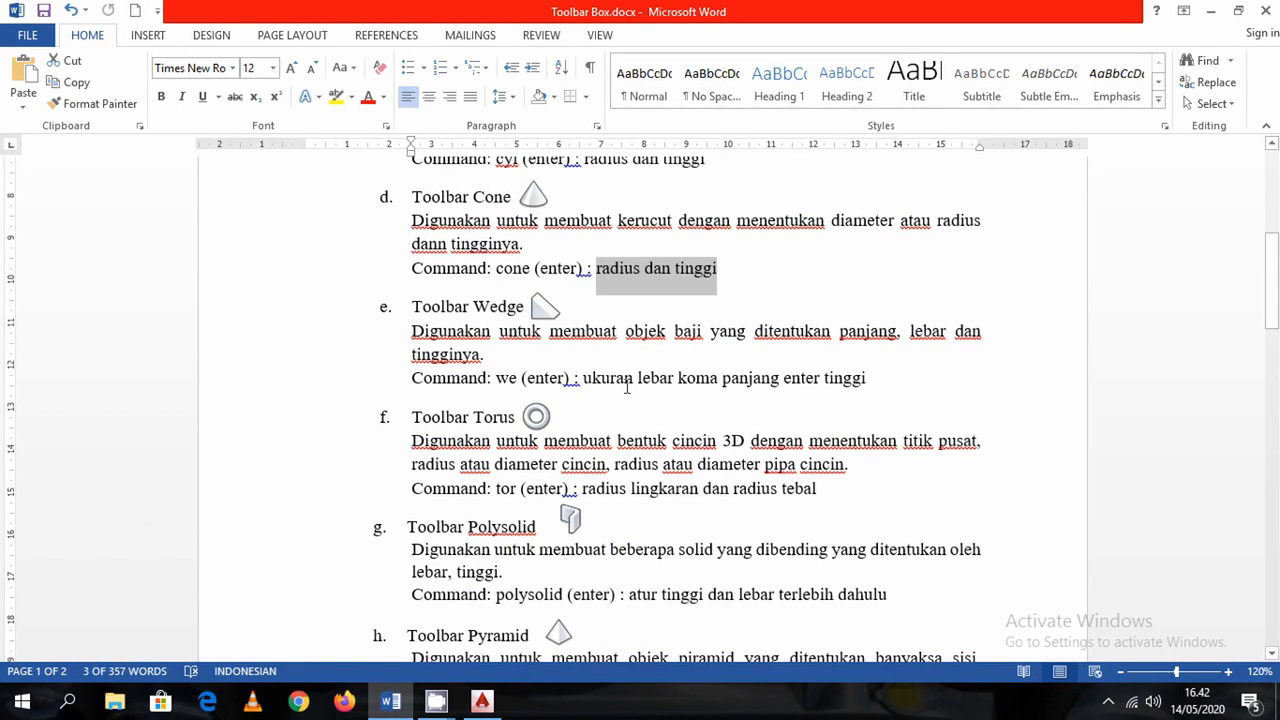
{"action": "mouse_move", "coordinate": [483, 702]}
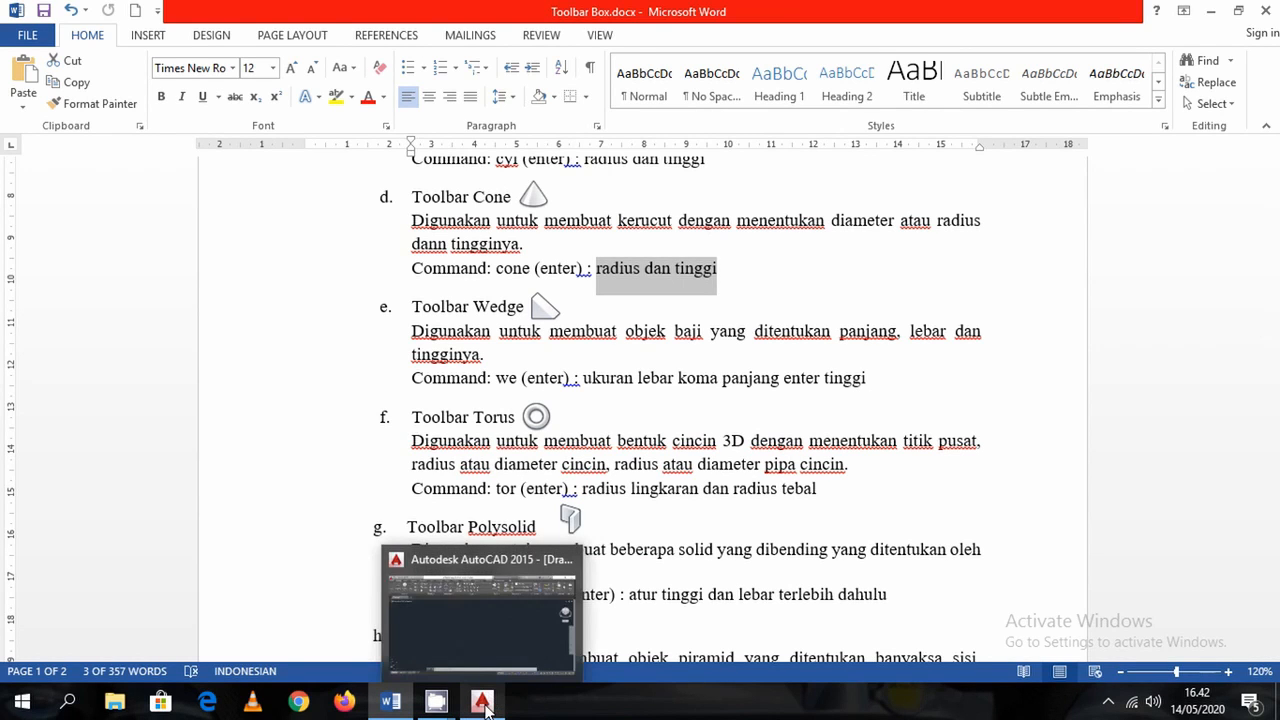
{"action": "left_click", "coordinate": [483, 703]}
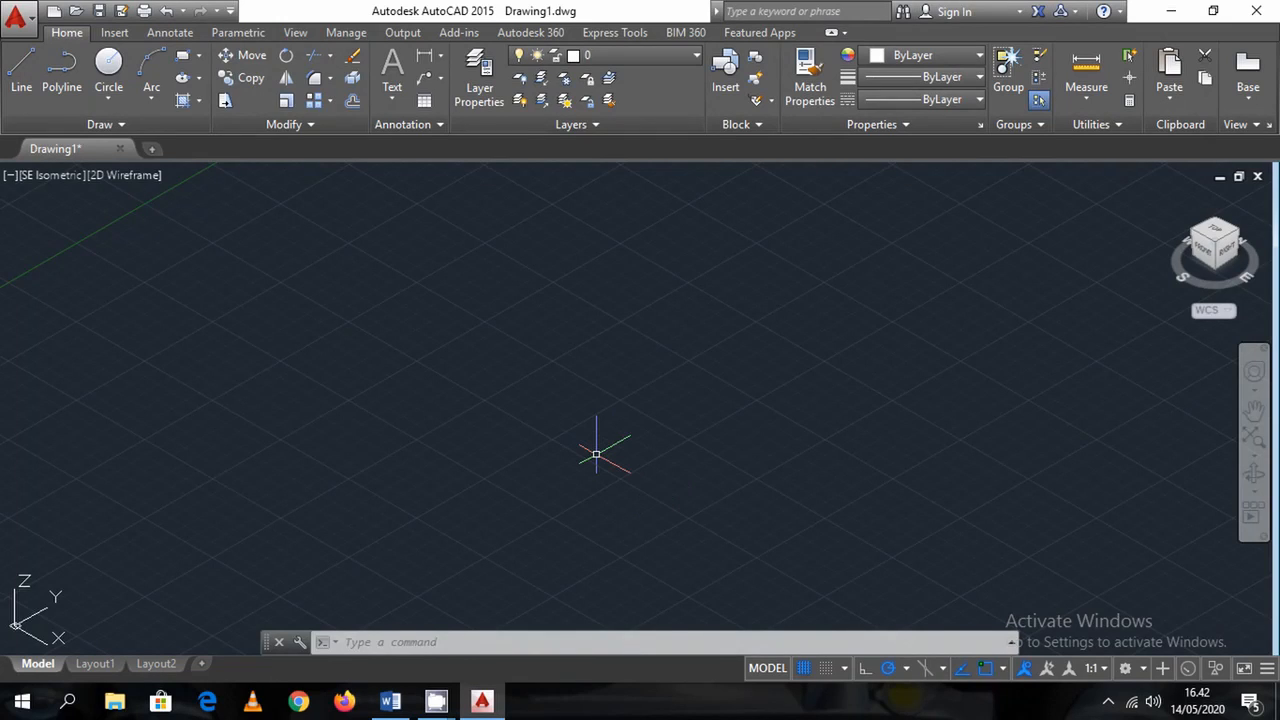
Create a solid torus with a radius of 100 and a tube radius of 20
{"action": "type", "text": "tor"}
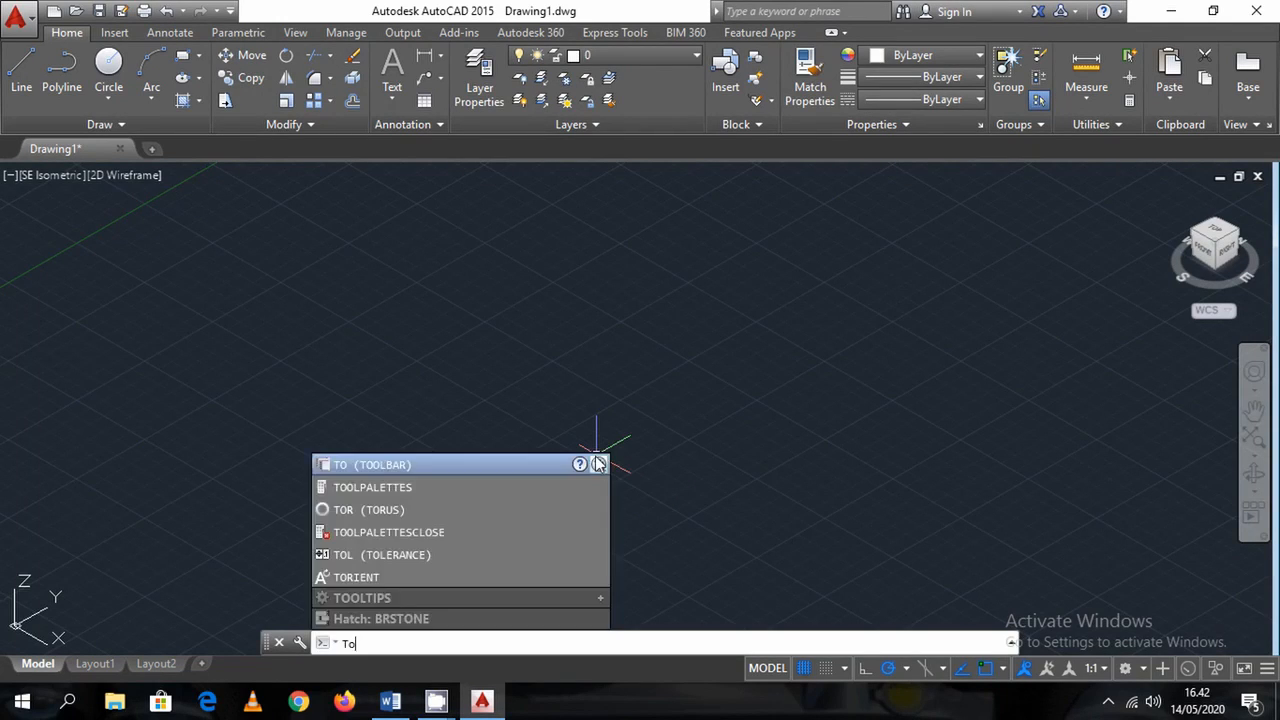
{"action": "key", "text": "Return"}
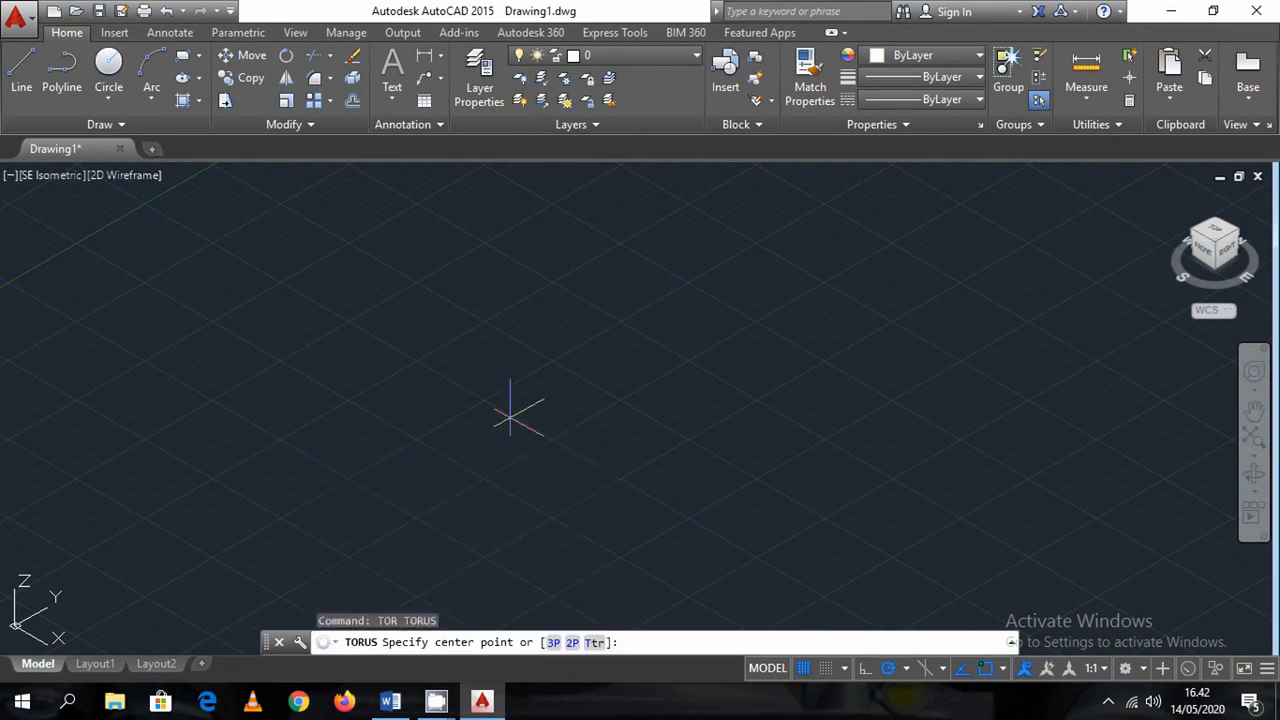
{"action": "left_click", "coordinate": [493, 371]}
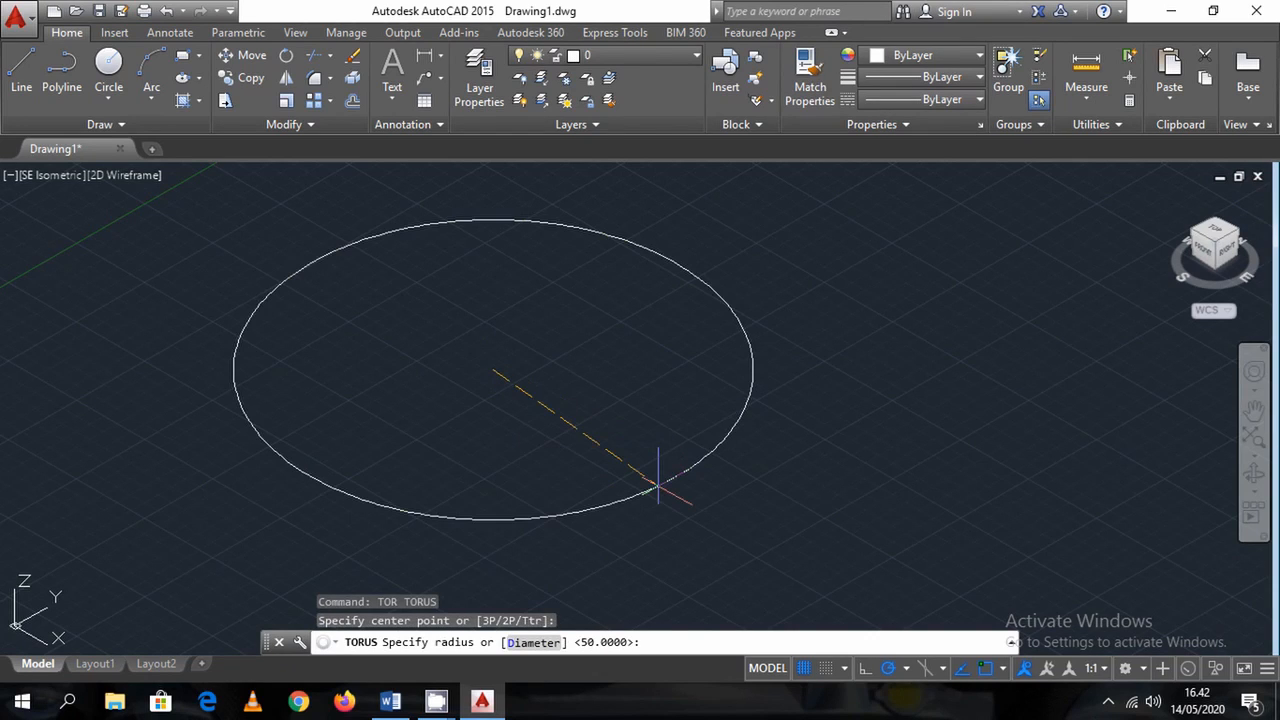
{"action": "type", "text": "100"}
{"action": "key", "text": "Return"}
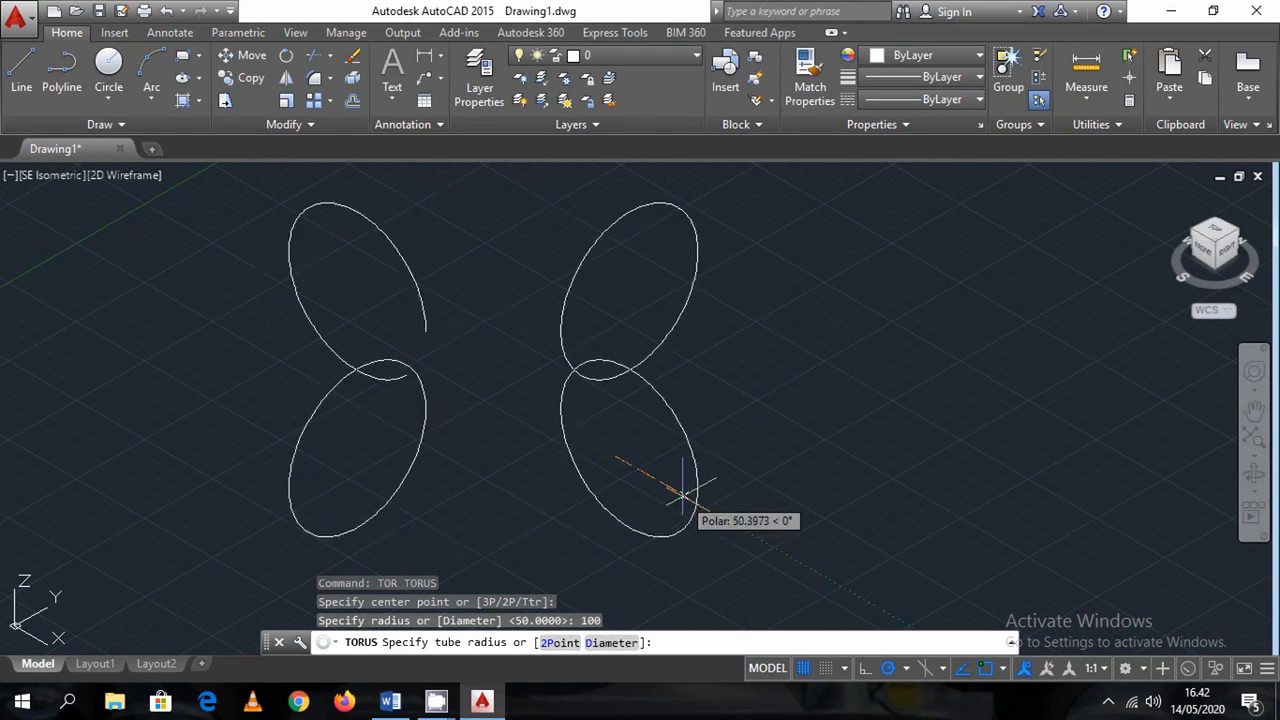
{"action": "type", "text": "2"}
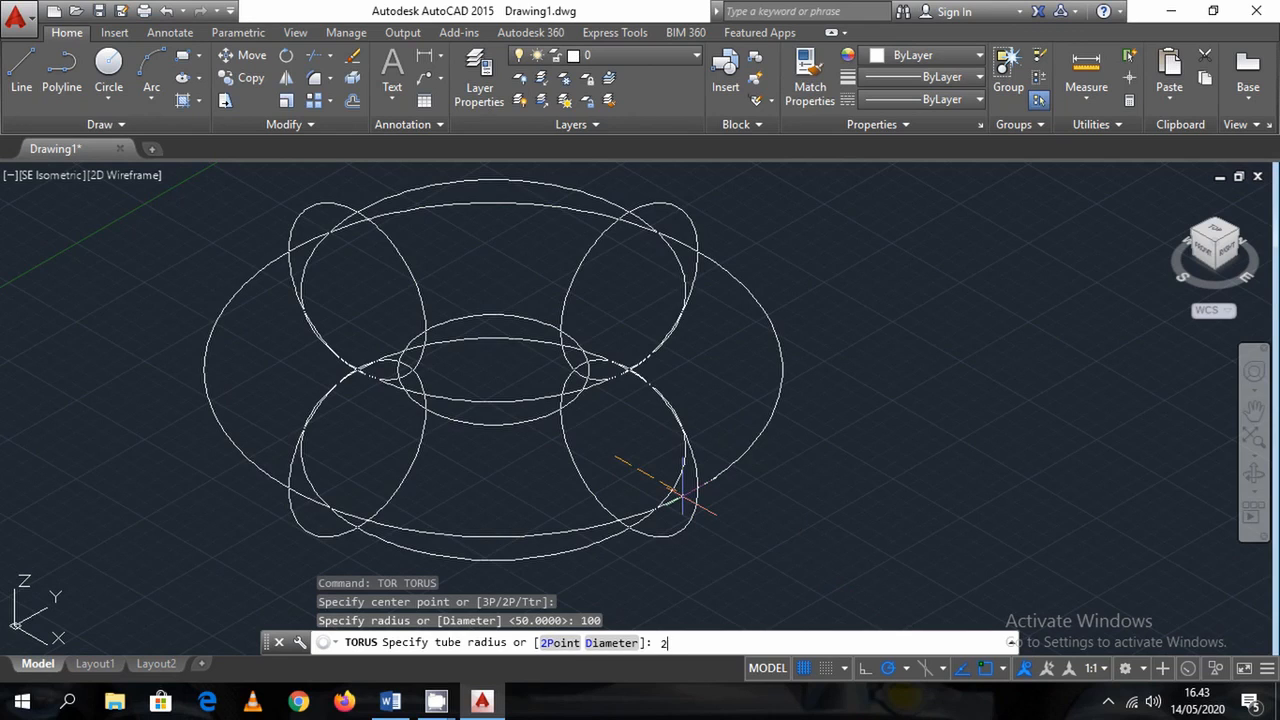
{"action": "type", "text": "0"}
{"action": "key", "text": "Return"}
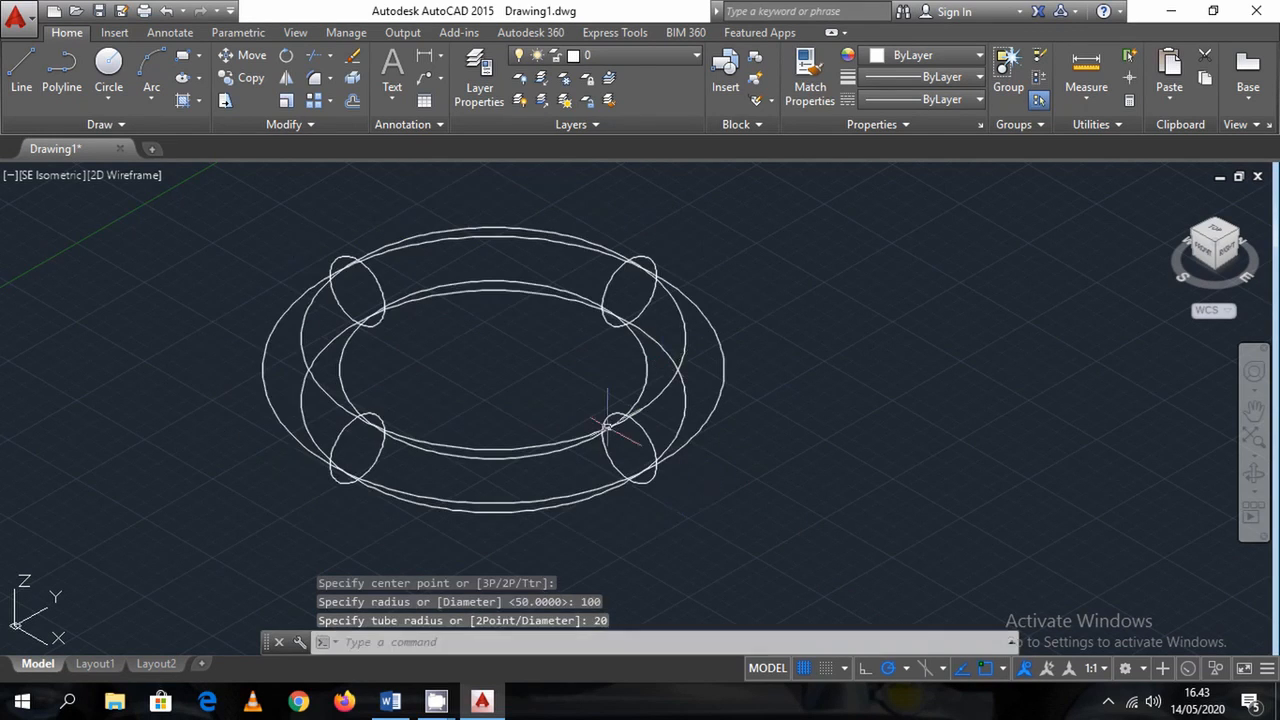
Preview the torus in the Conceptual visual style and return the viewport to 2D Wireframe
{"action": "left_click", "coordinate": [134, 180]}
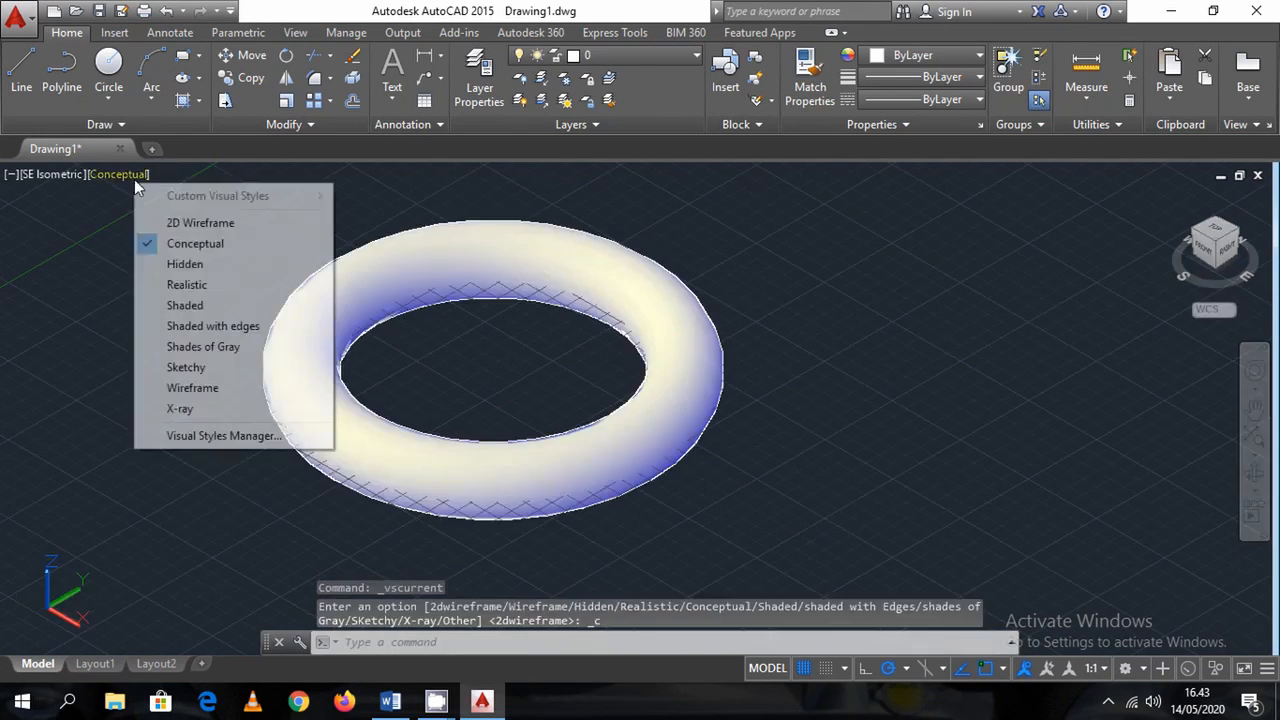
{"action": "left_click", "coordinate": [200, 223]}
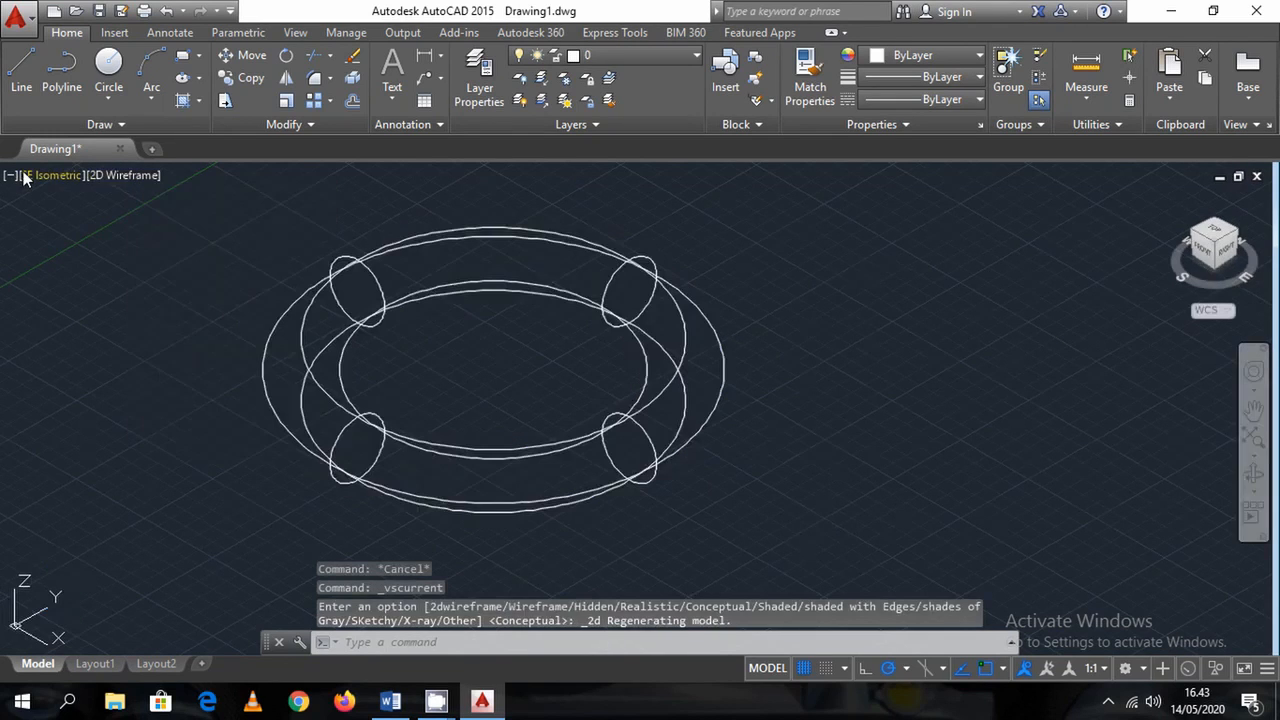
{"action": "left_click", "coordinate": [52, 175]}
{"action": "left_click", "coordinate": [271, 222]}
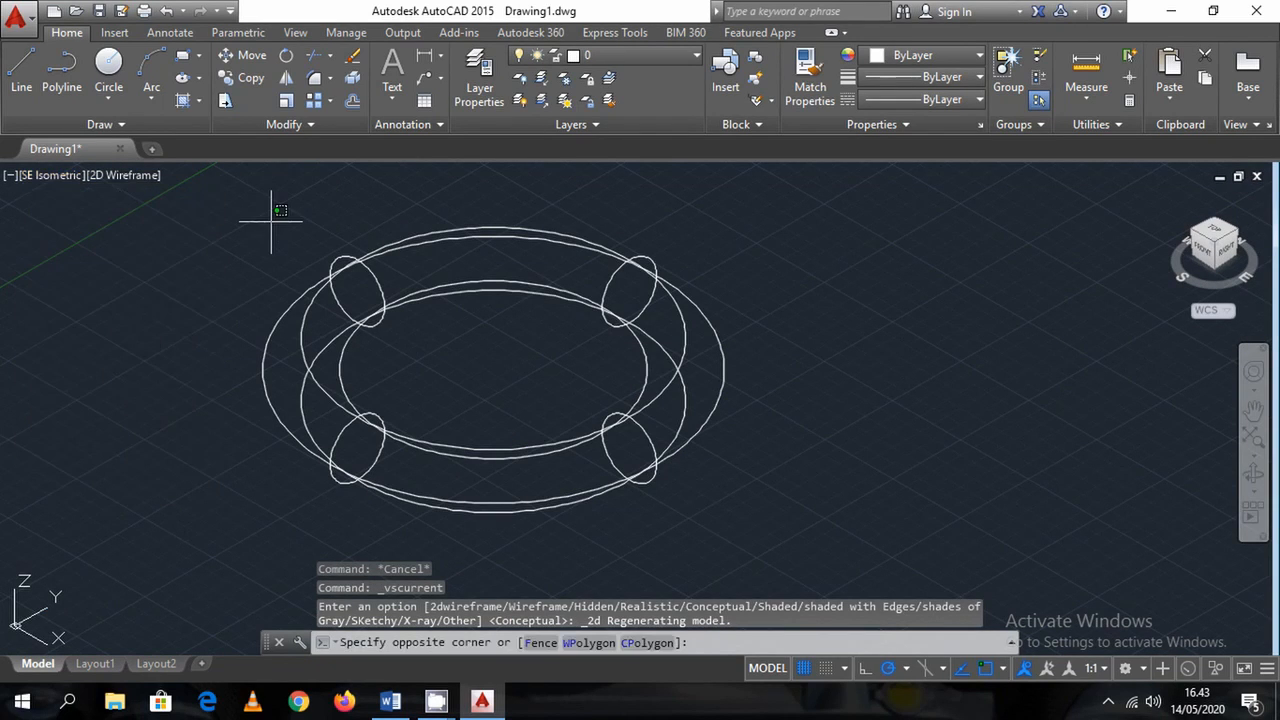
{"action": "key", "text": "Escape"}
Delete the torus from the drawing
{"action": "left_click", "coordinate": [423, 337]}
{"action": "left_click", "coordinate": [266, 240]}
{"action": "key", "text": "Delete"}
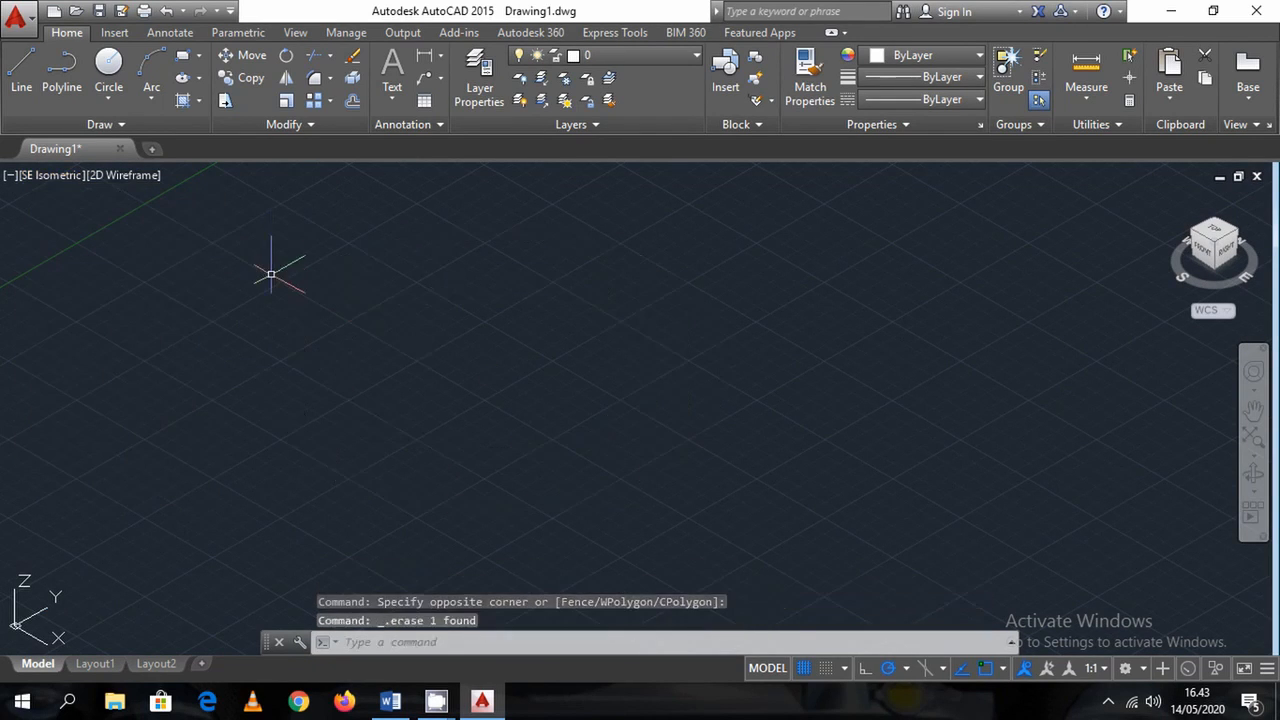
Switch to Word, read the Polysolid entry in the Toolbar Box notes, and return to AutoCAD
{"action": "left_click", "coordinate": [298, 701]}
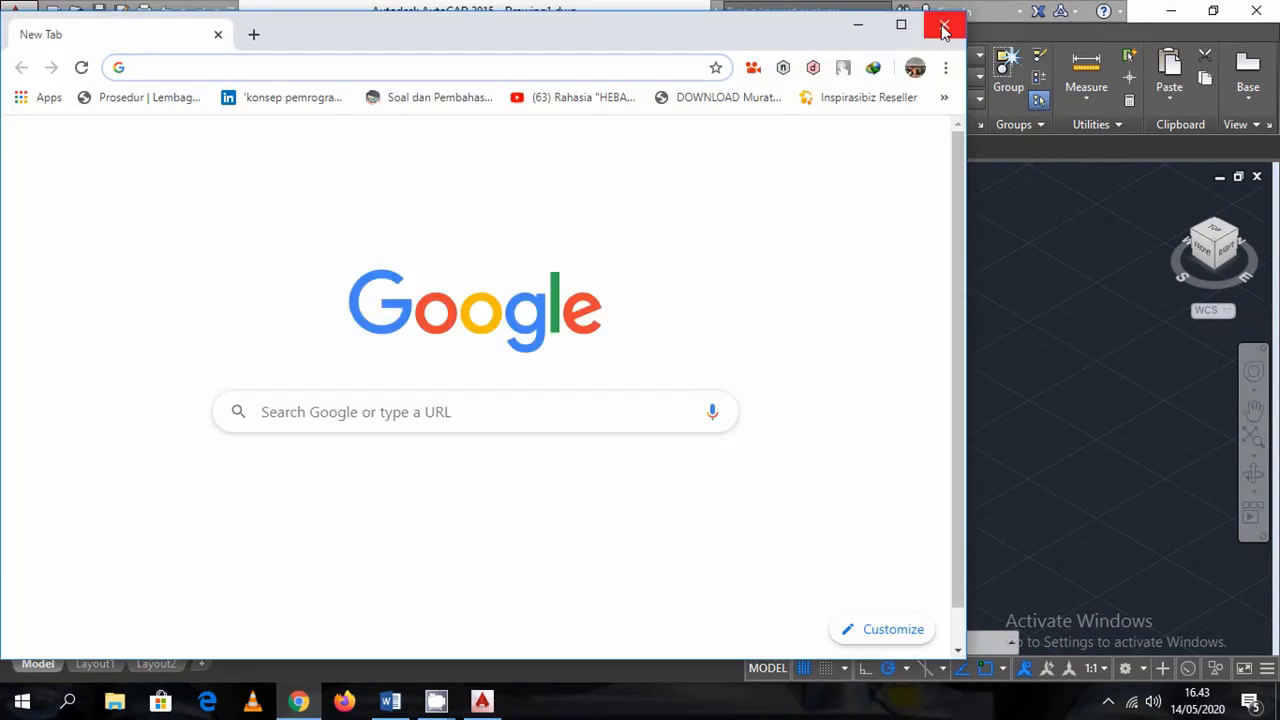
{"action": "left_click", "coordinate": [929, 22]}
{"action": "left_click", "coordinate": [390, 701]}
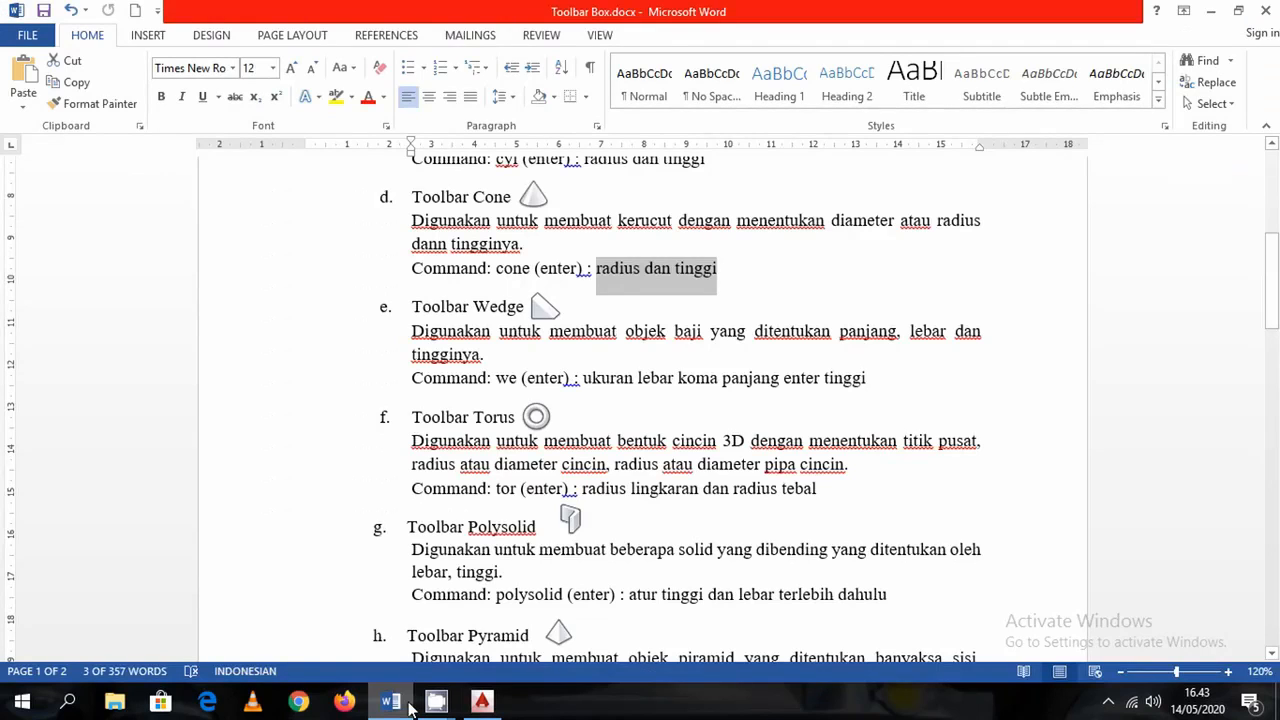
{"action": "scroll", "coordinate": [586, 471], "scroll_direction": "down", "scroll_amount": 3}
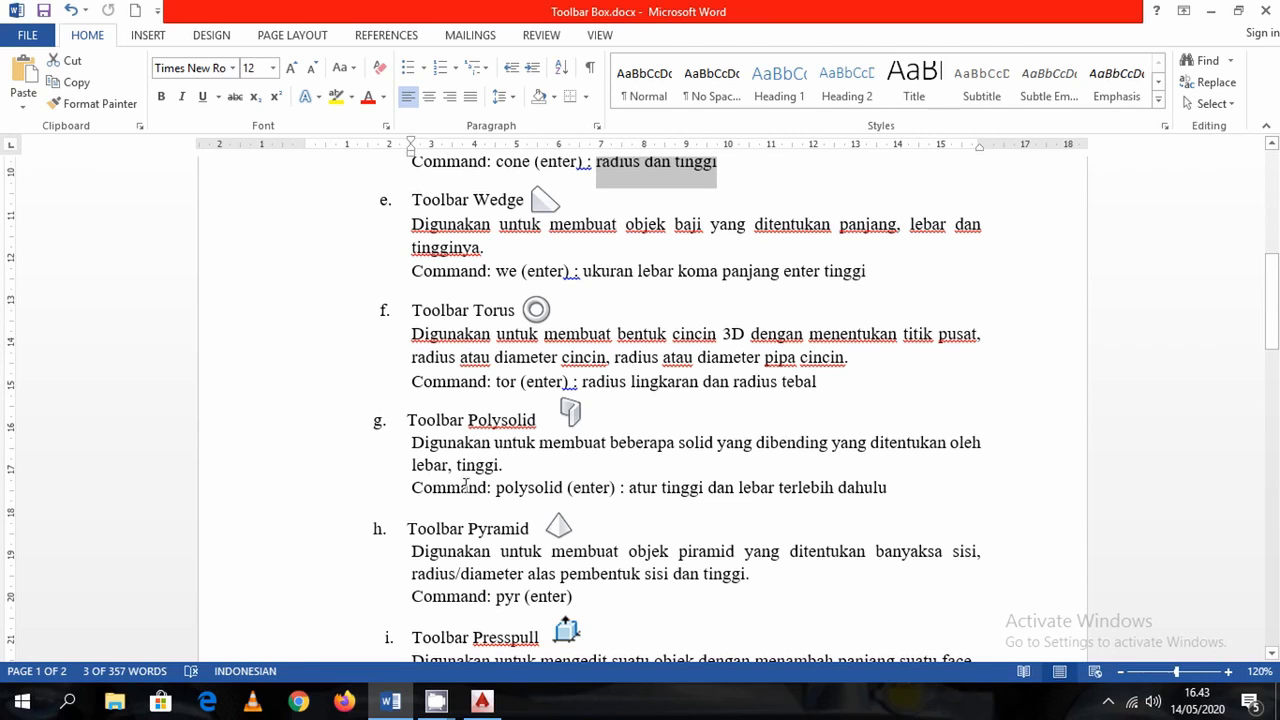
{"action": "left_click", "coordinate": [482, 702]}
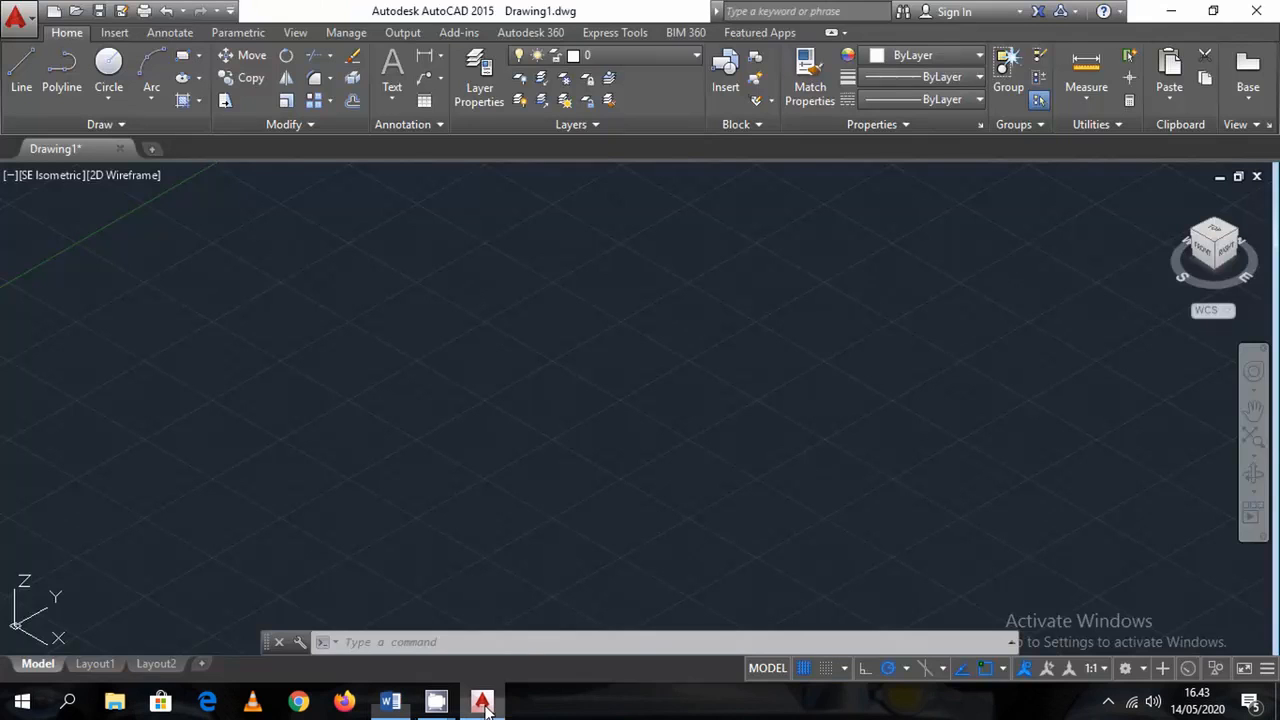
{"action": "left_click", "coordinate": [482, 702]}
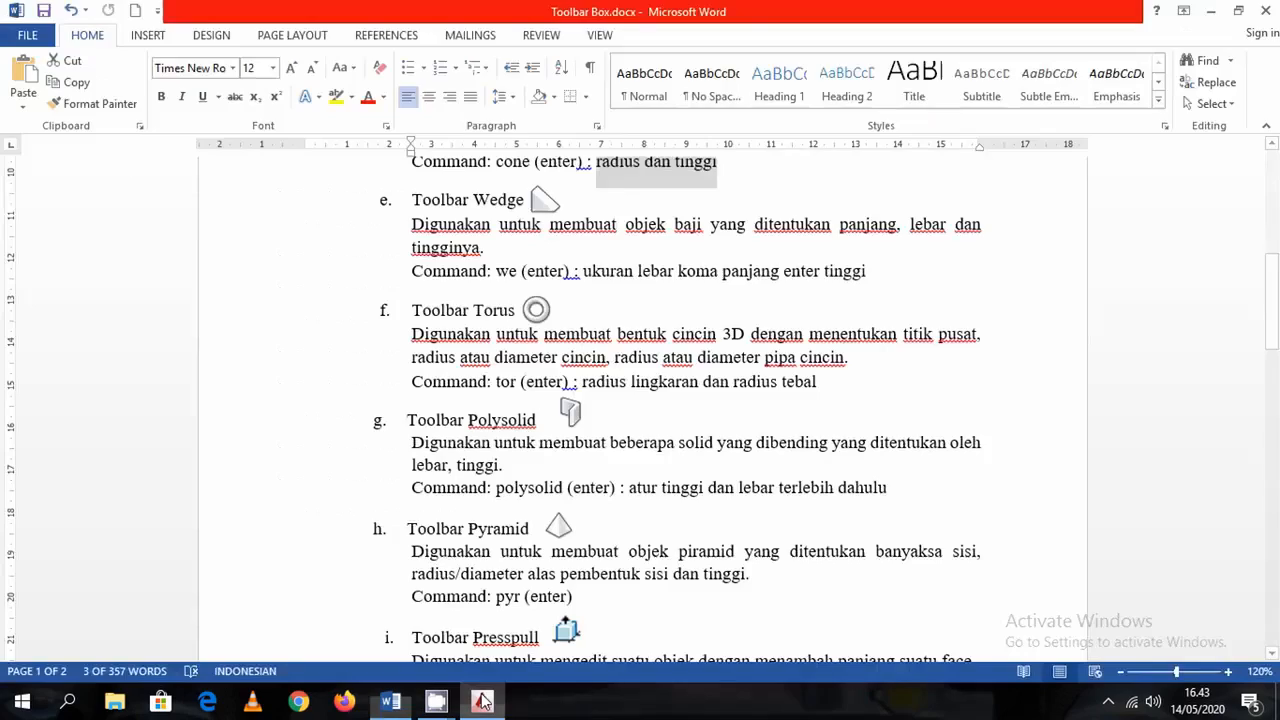
{"action": "left_click", "coordinate": [482, 702]}
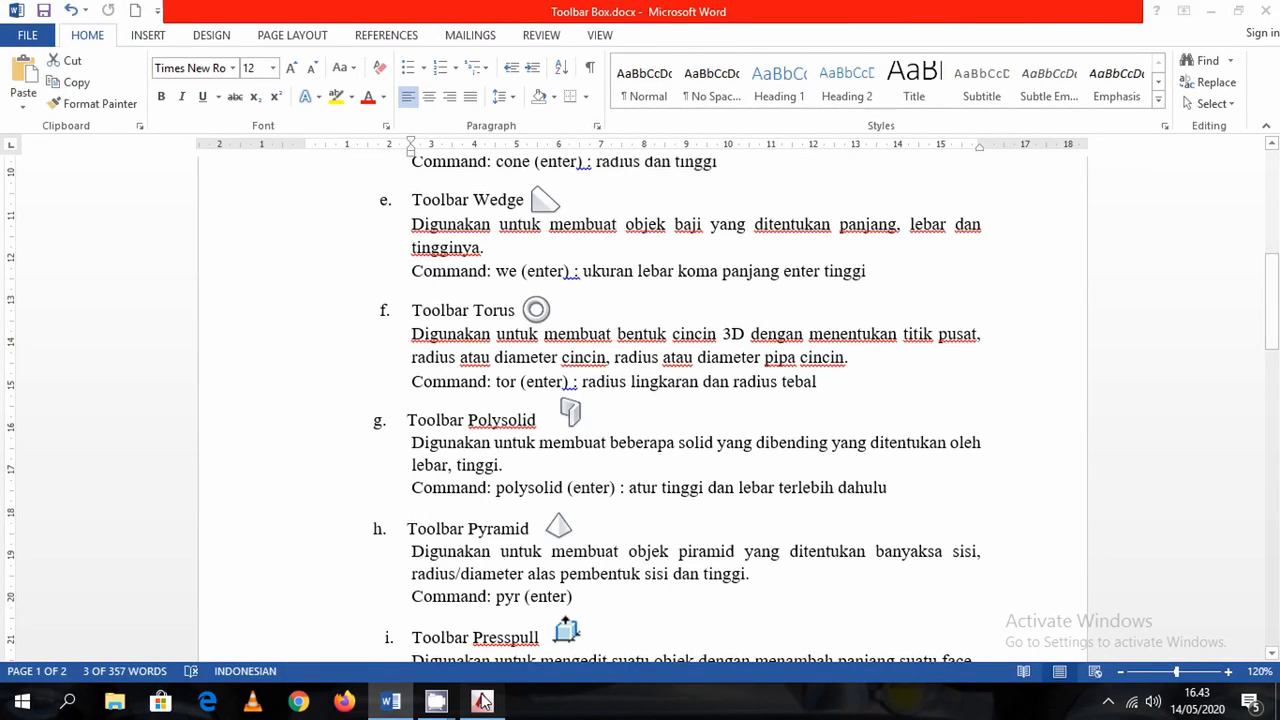
Start the Polysolid command and set the polysolid height to 100
{"action": "type", "text": "pol"}
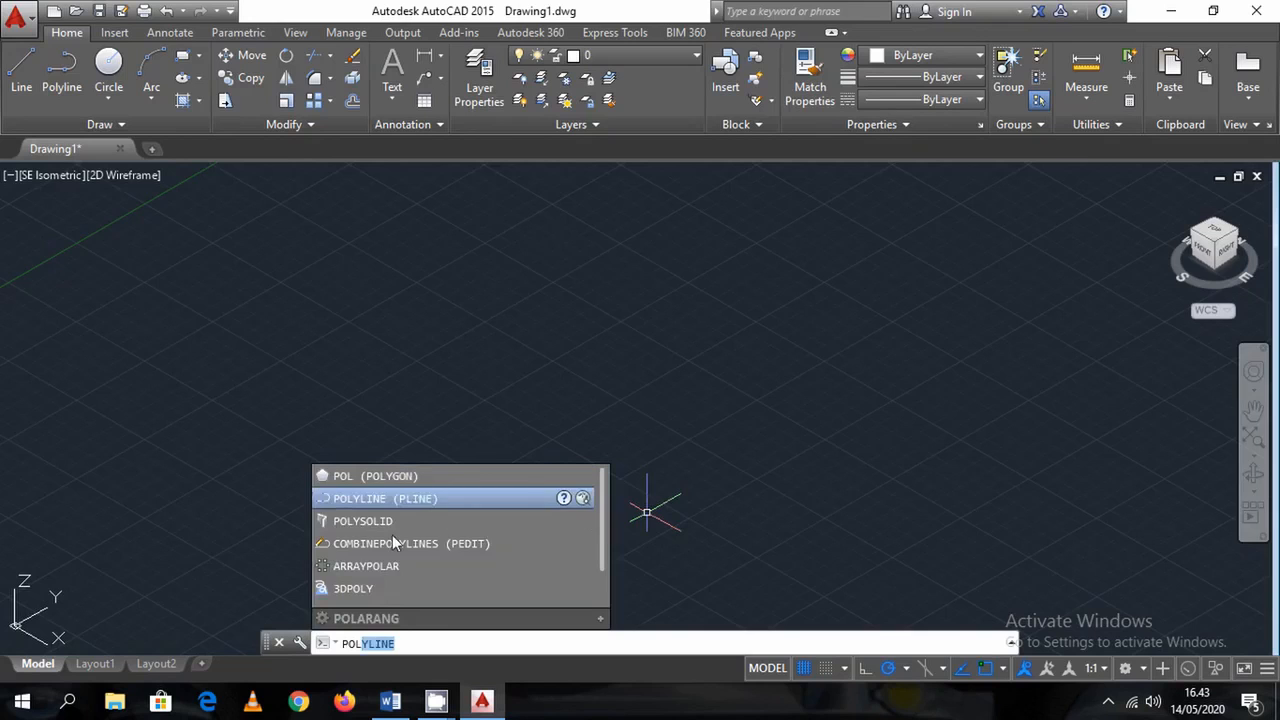
{"action": "left_click", "coordinate": [343, 524]}
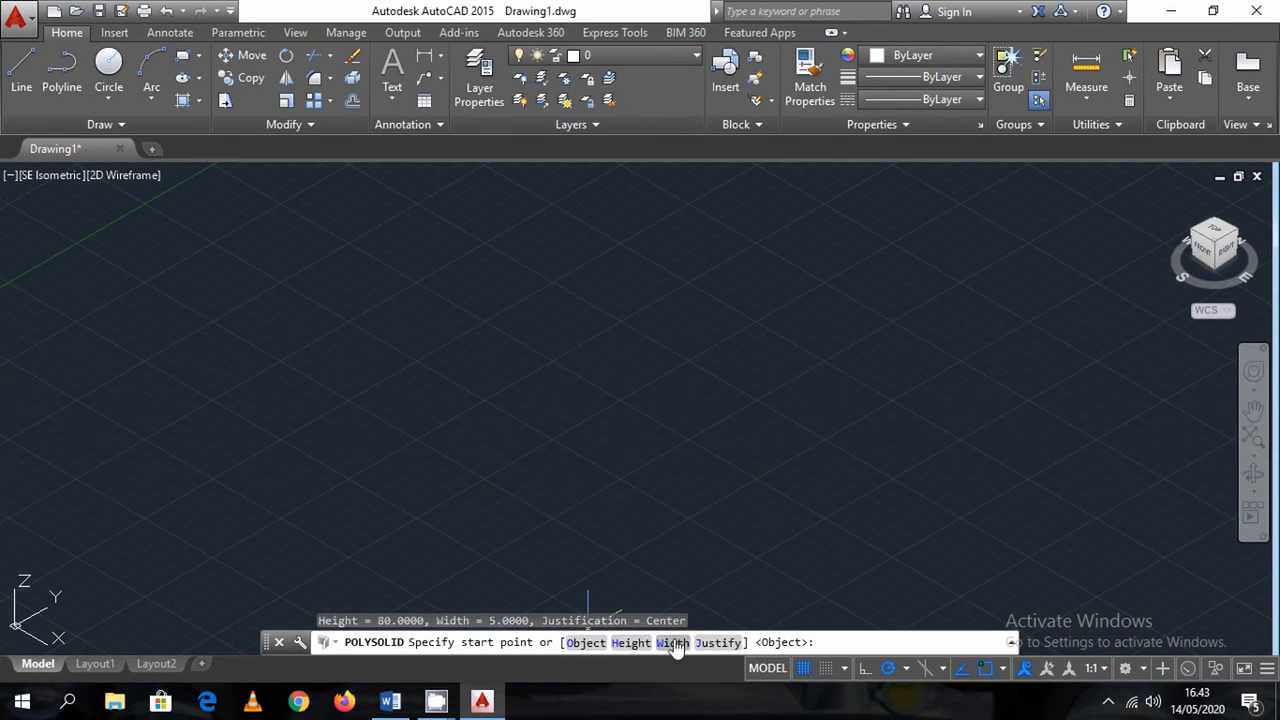
{"action": "left_click", "coordinate": [634, 644]}
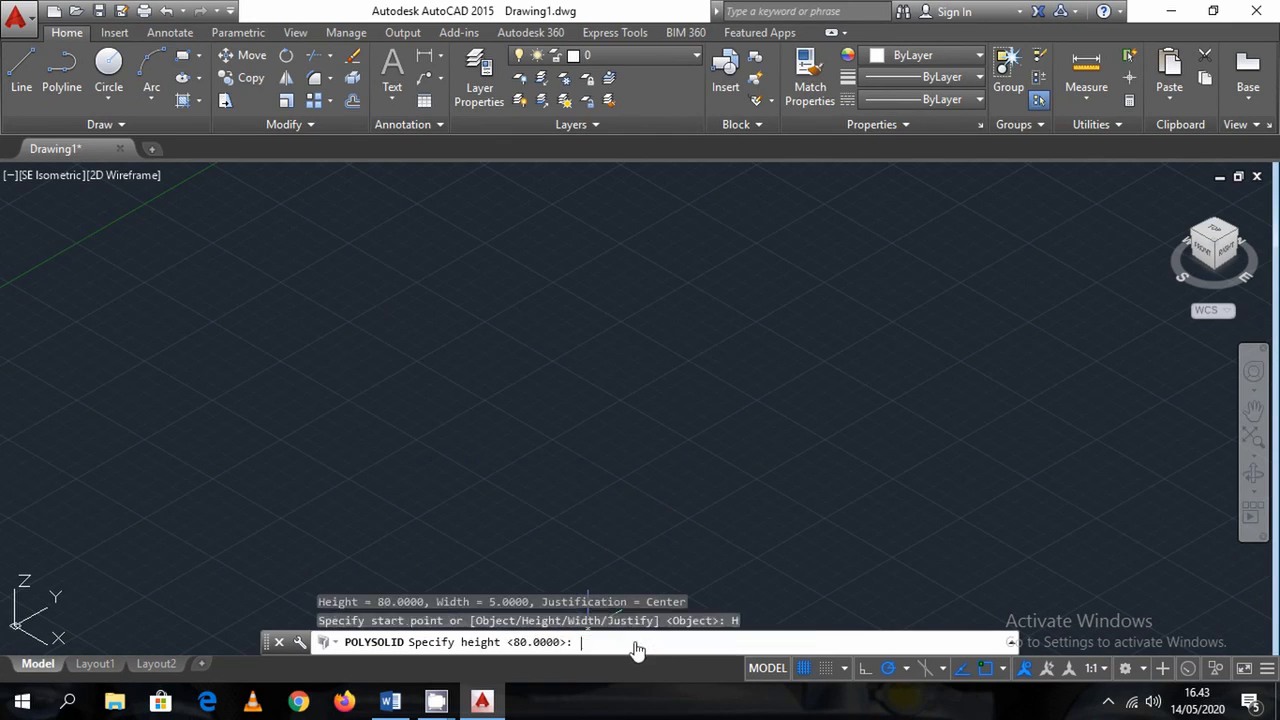
{"action": "type", "text": "100"}
{"action": "key", "text": "Return"}
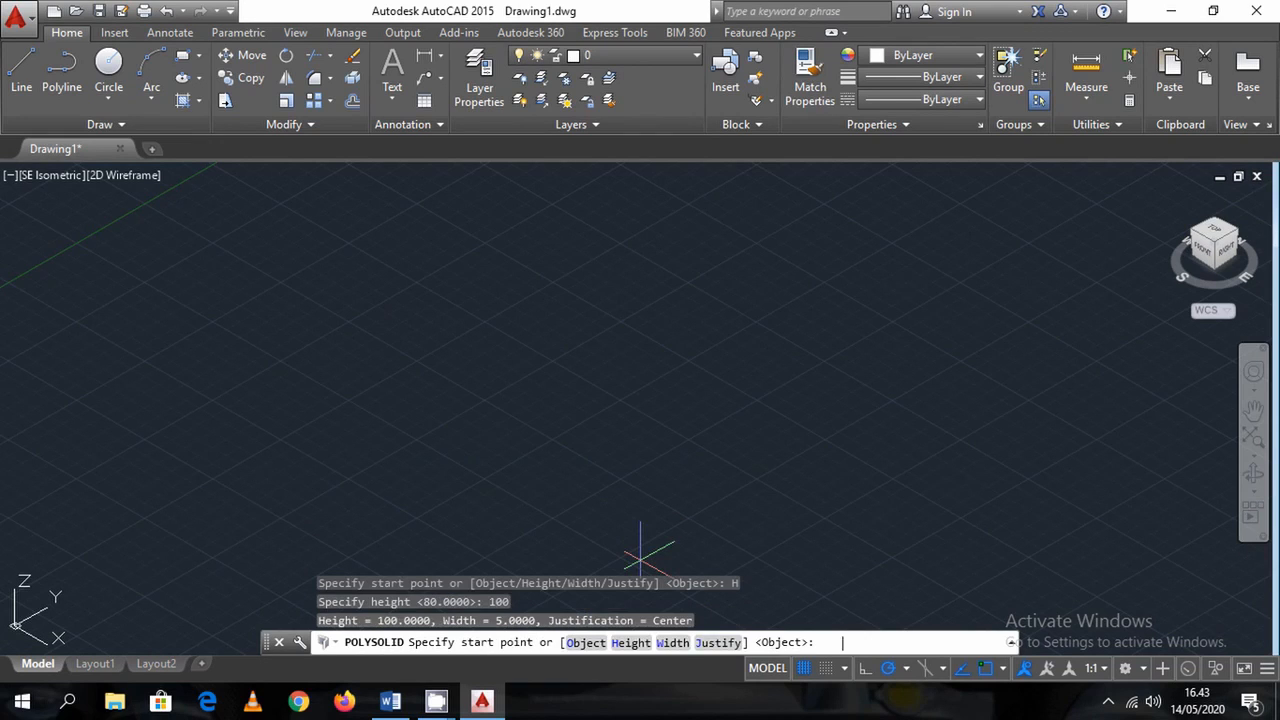
Set the polysolid width to 30 and draw a winding polysolid of connected straight segments, with a first segment about 150 units long
{"action": "left_click", "coordinate": [673, 644]}
{"action": "type", "text": "30"}
{"action": "key", "text": "Return"}
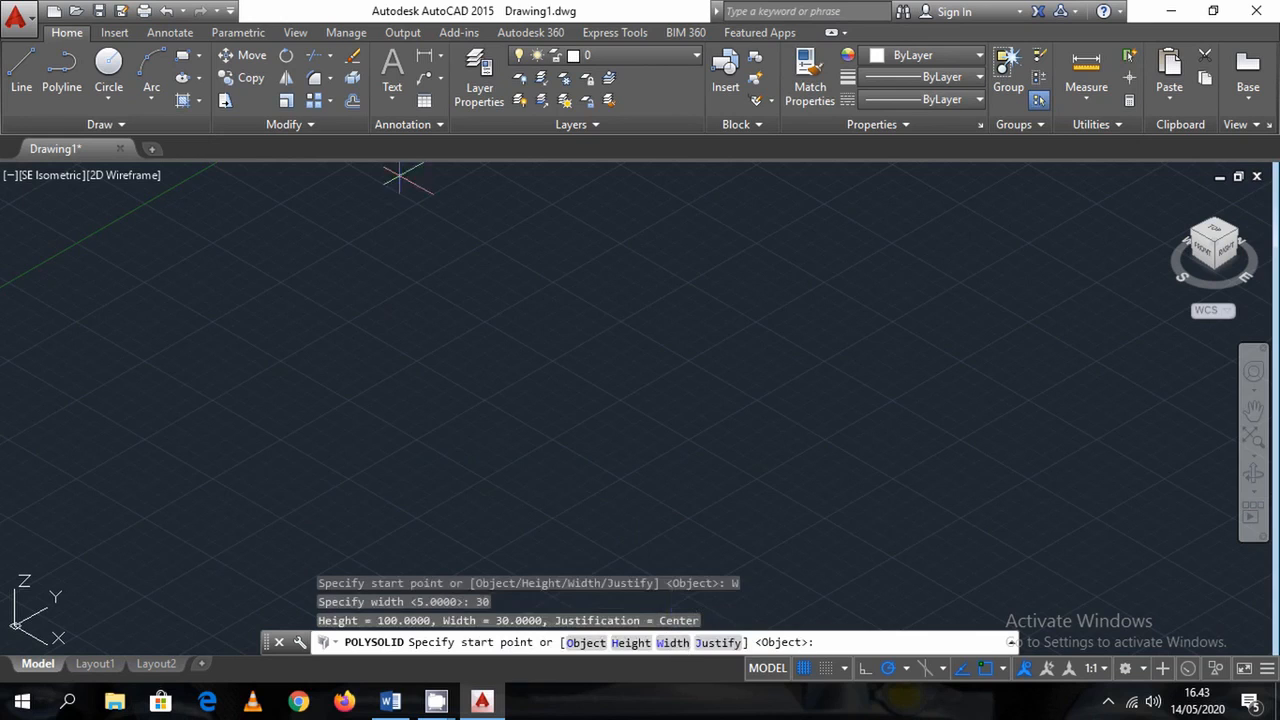
{"action": "left_click", "coordinate": [524, 365]}
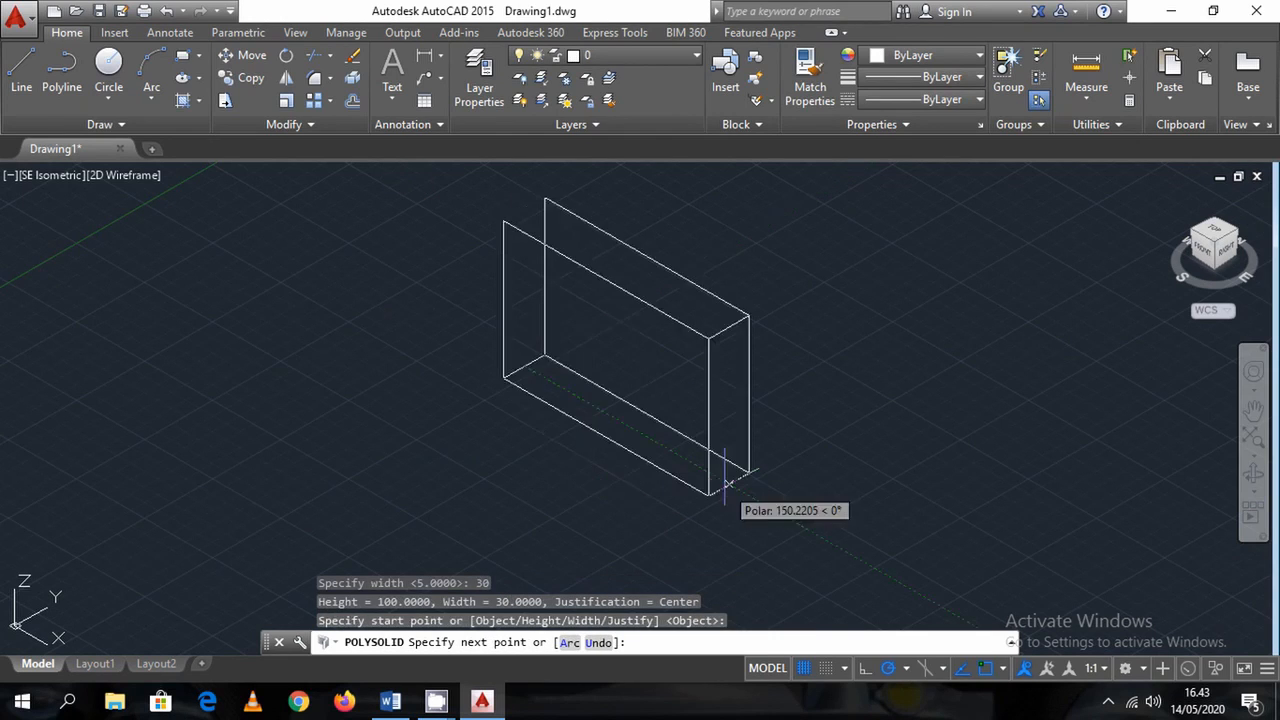
{"action": "left_click", "coordinate": [725, 485]}
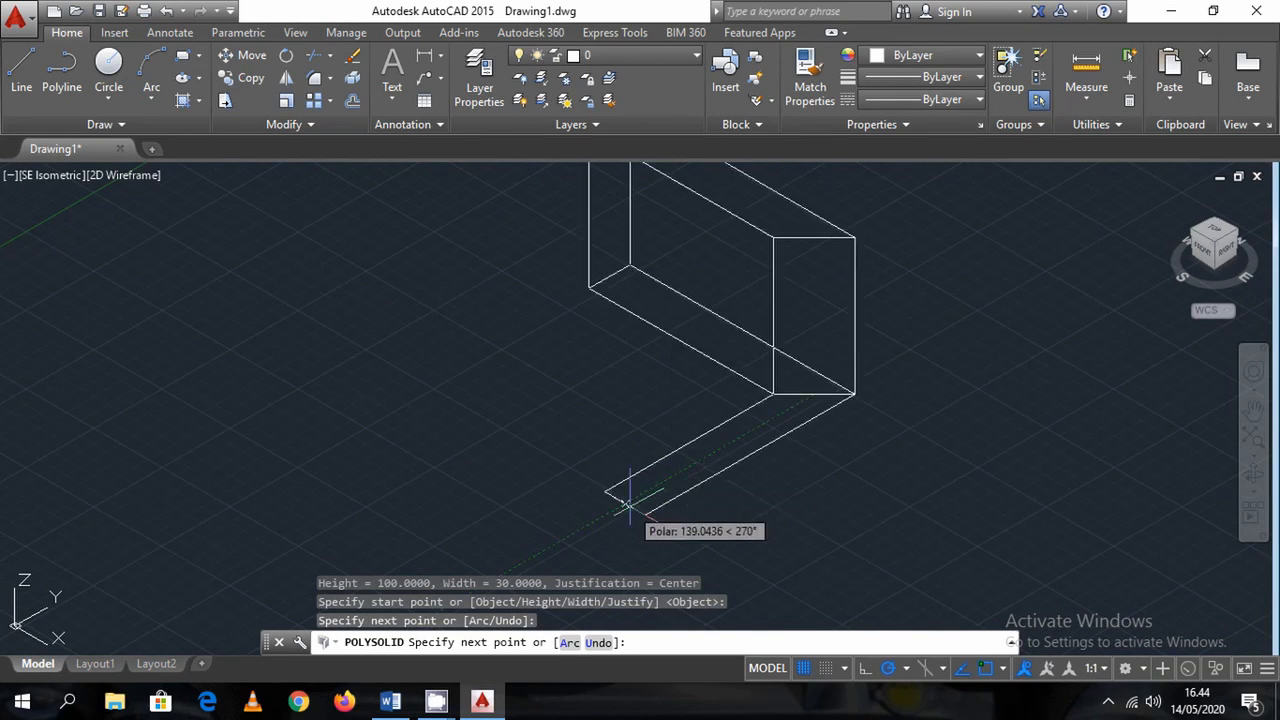
{"action": "left_click", "coordinate": [628, 500]}
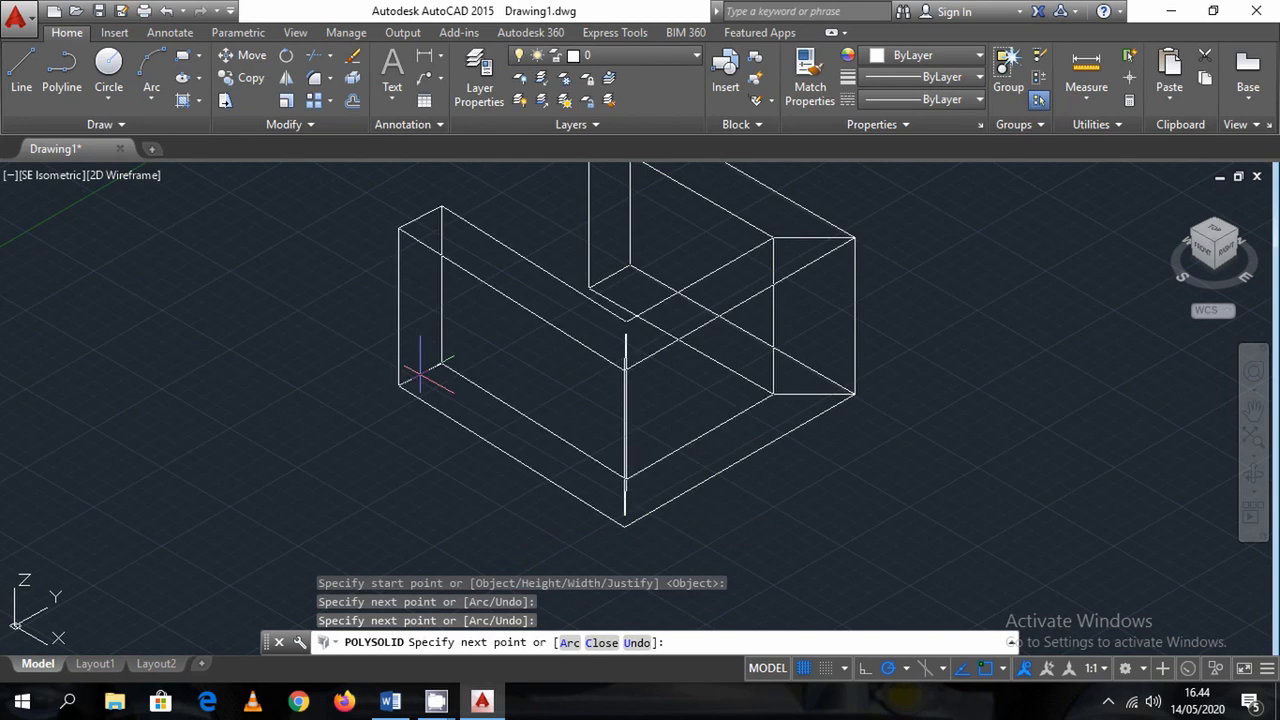
{"action": "left_click", "coordinate": [414, 380]}
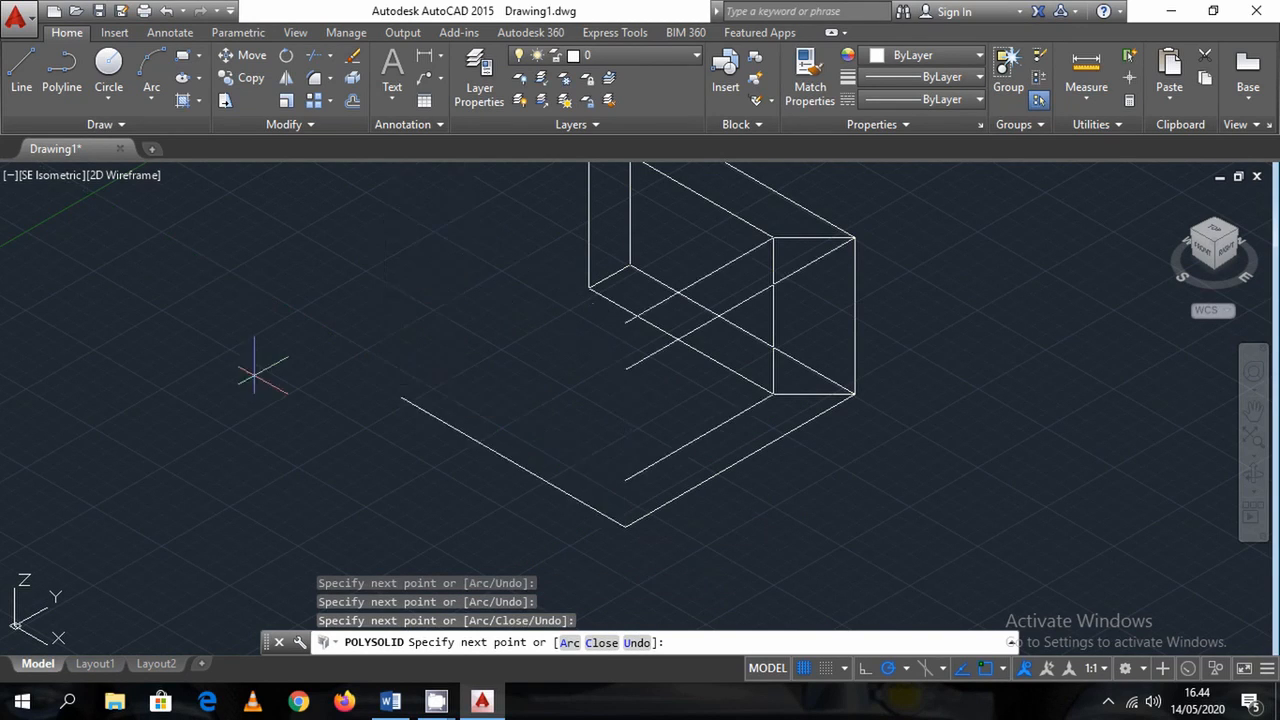
{"action": "left_click", "coordinate": [266, 471]}
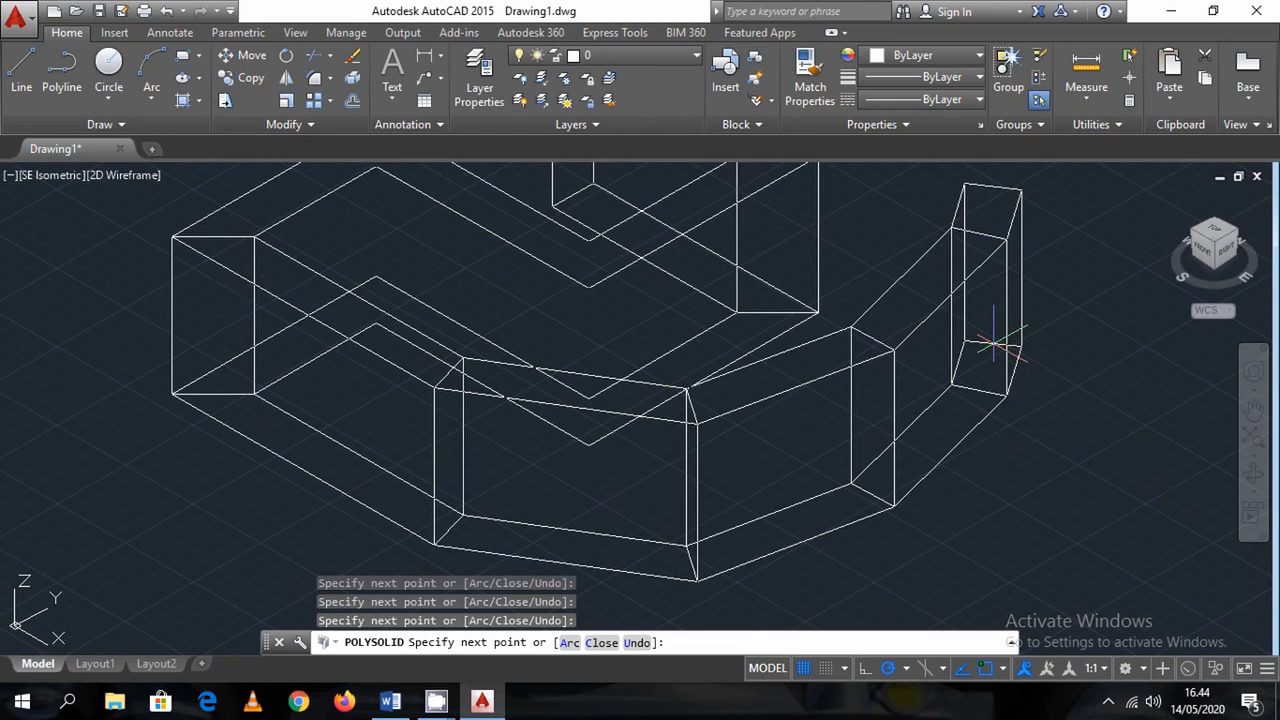
{"action": "key", "text": "Return"}
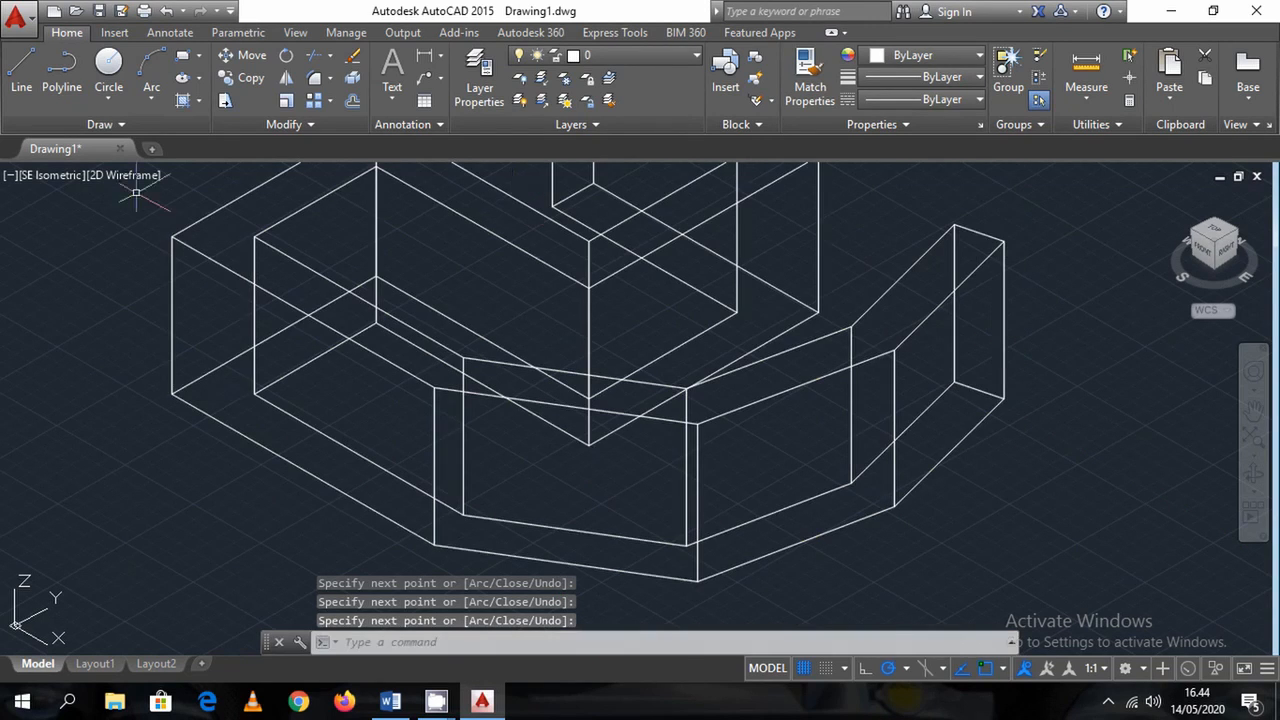
Switch the viewport to the Conceptual visual style to view the whole polysolid, and delete the polysolid
{"action": "left_click", "coordinate": [128, 178]}
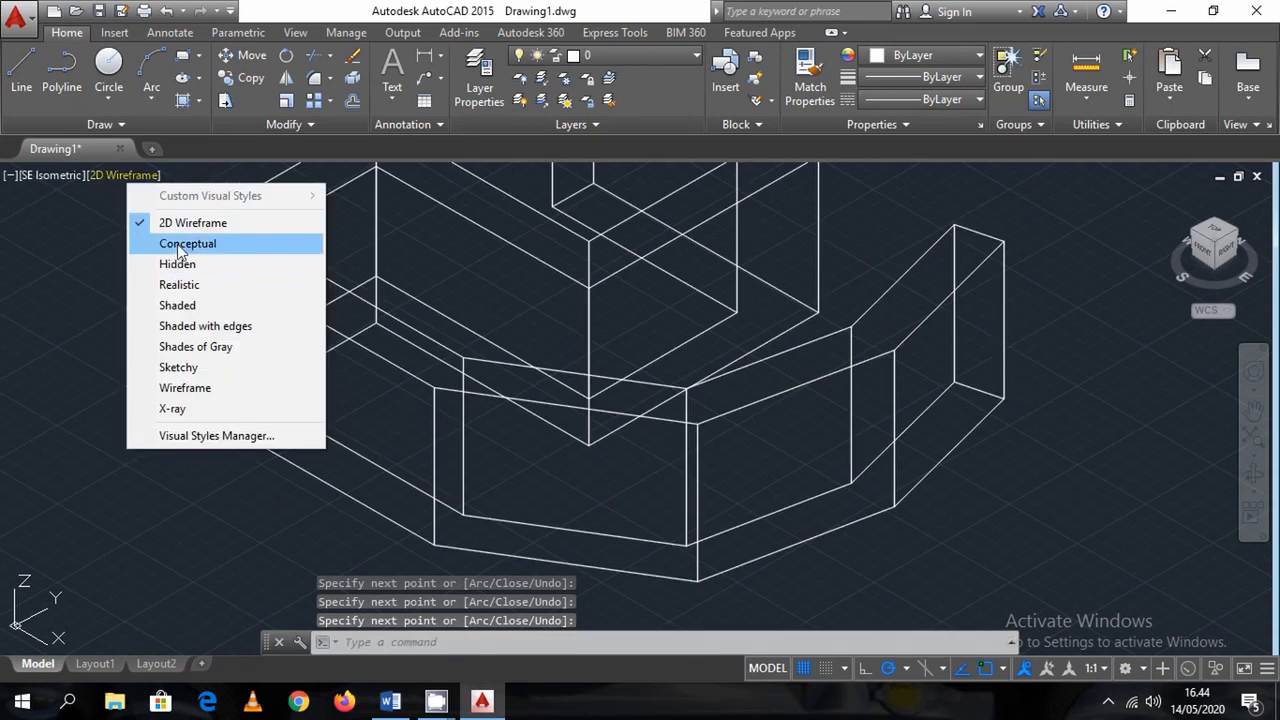
{"action": "left_click", "coordinate": [160, 243]}
{"action": "scroll", "coordinate": [650, 356], "scroll_direction": "down", "scroll_amount": 5}
{"action": "middle_click_drag", "start_coordinate": [656, 362], "coordinate": [676, 424]}
{"action": "scroll", "coordinate": [685, 430], "scroll_direction": "up", "scroll_amount": 2}
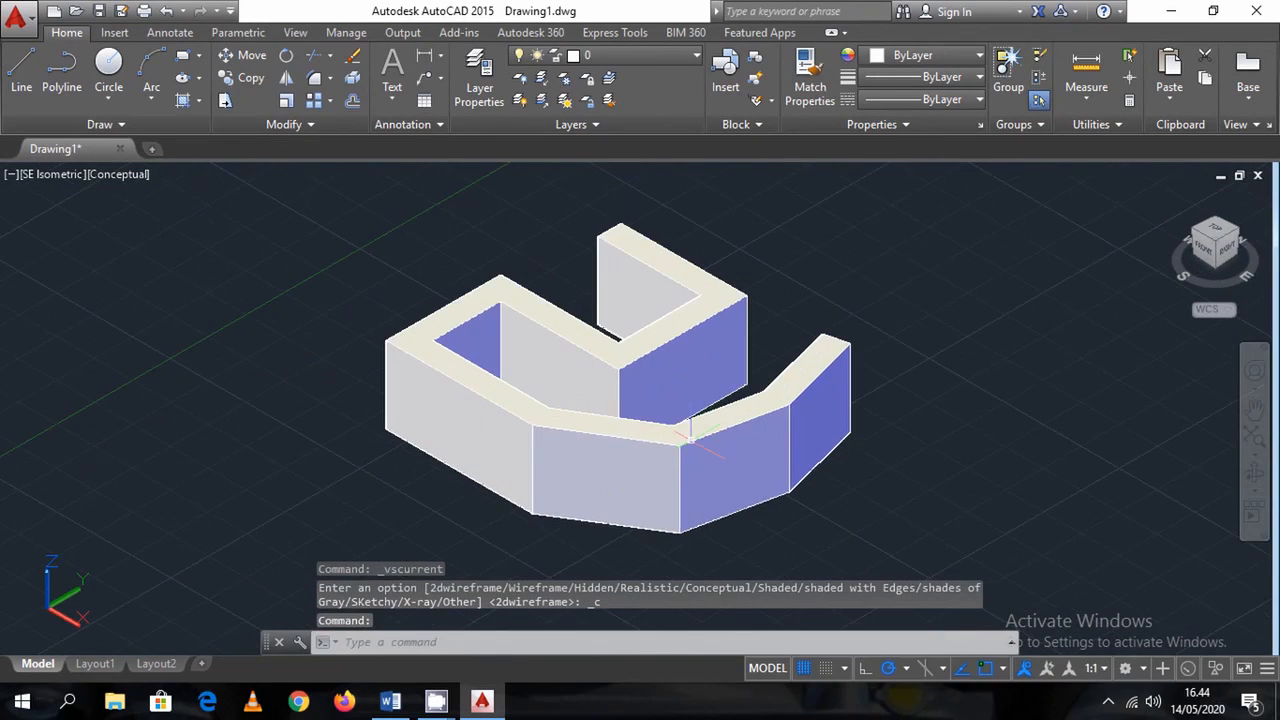
{"action": "left_click", "coordinate": [870, 533]}
{"action": "key", "text": "Delete"}
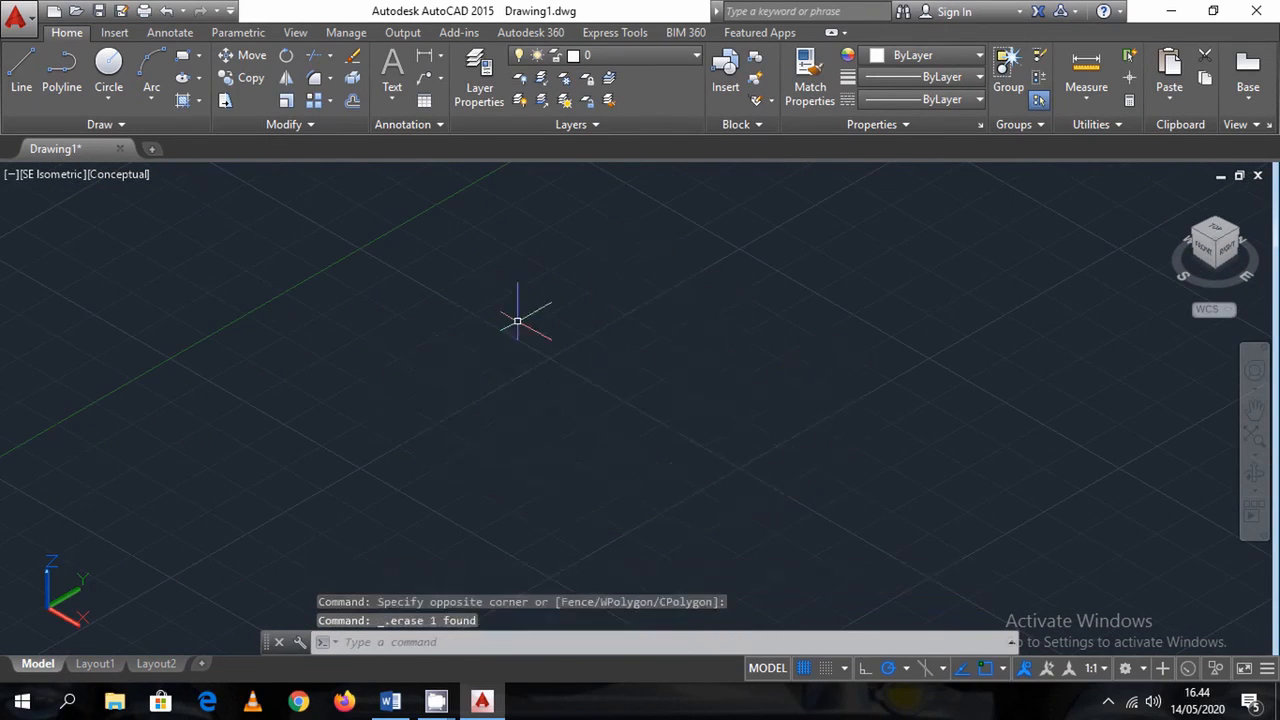
Switch to Word, read the Pyramid entry in the Toolbar Box notes, and return to AutoCAD
{"action": "left_click", "coordinate": [390, 702]}
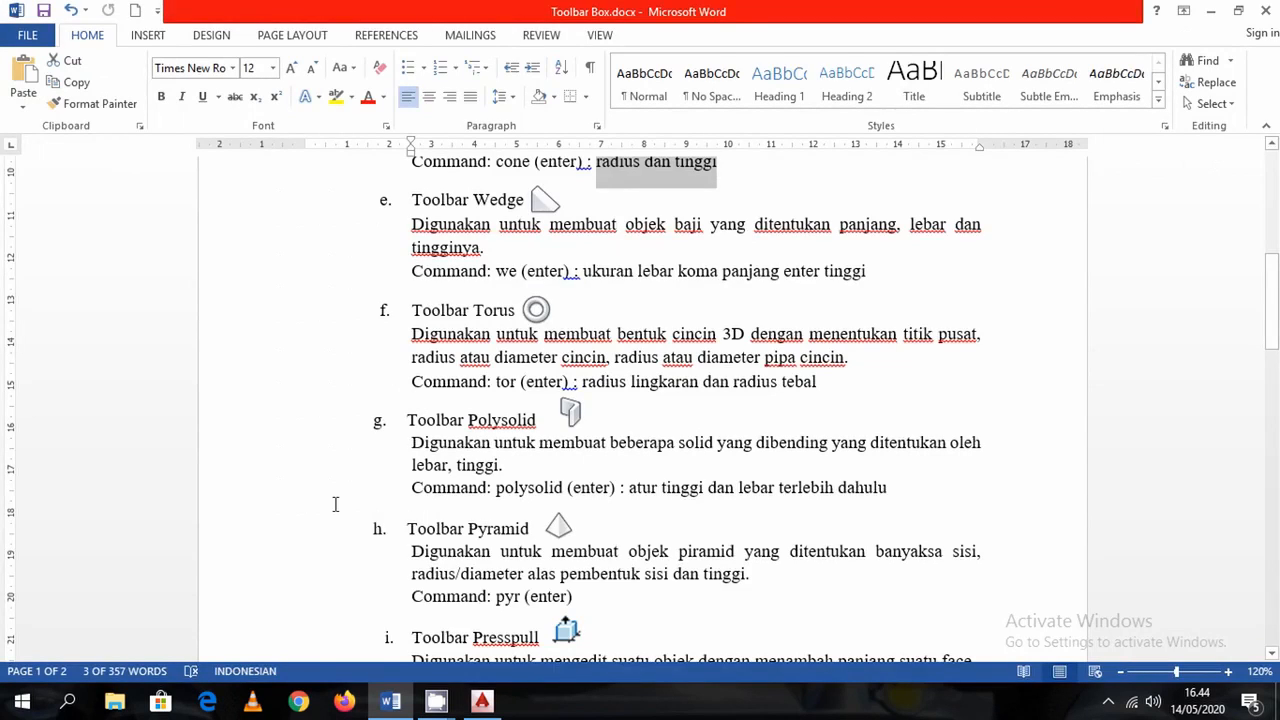
{"action": "scroll", "coordinate": [306, 526], "scroll_direction": "down", "scroll_amount": 3}
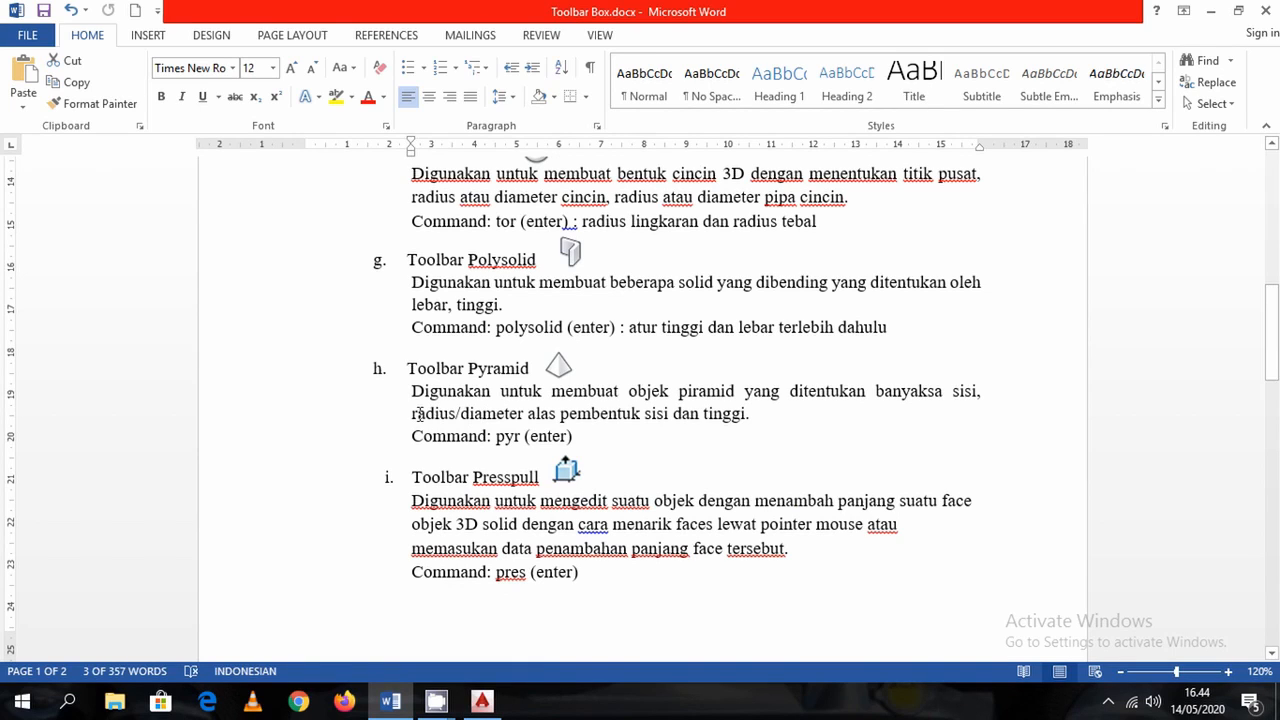
{"action": "left_click_drag", "start_coordinate": [411, 414], "coordinate": [468, 411]}
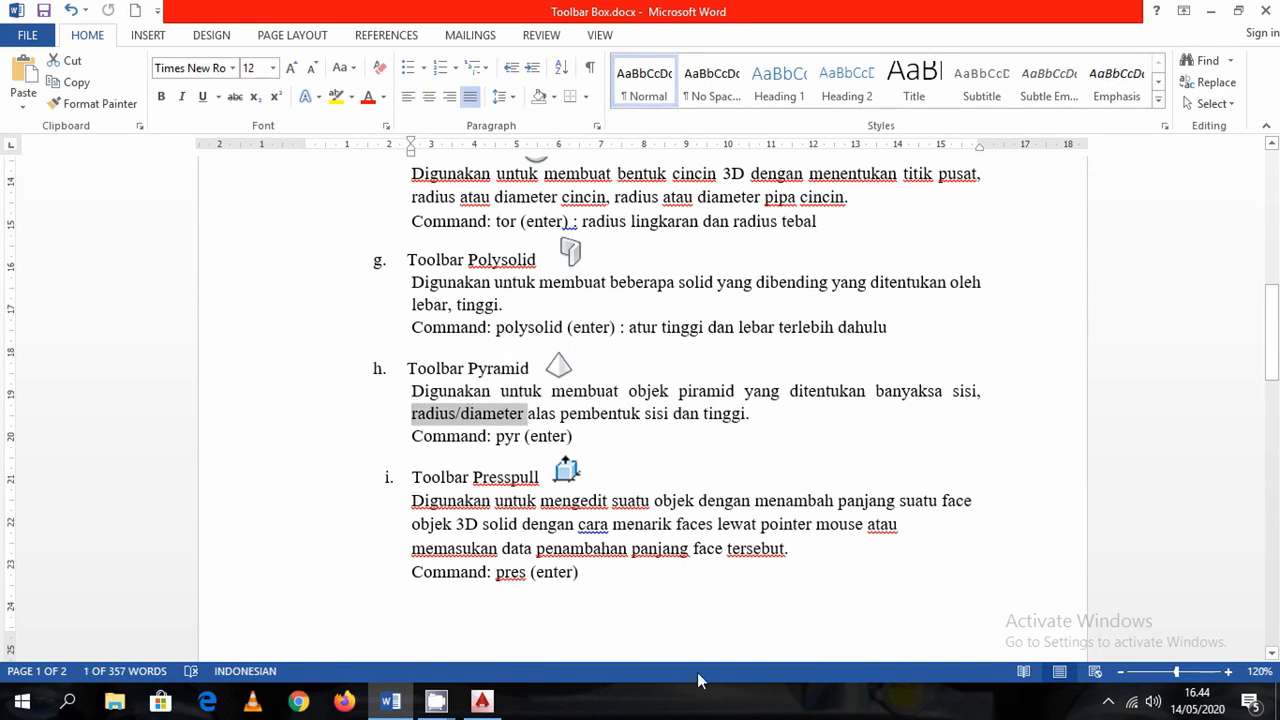
{"action": "left_click", "coordinate": [482, 702]}
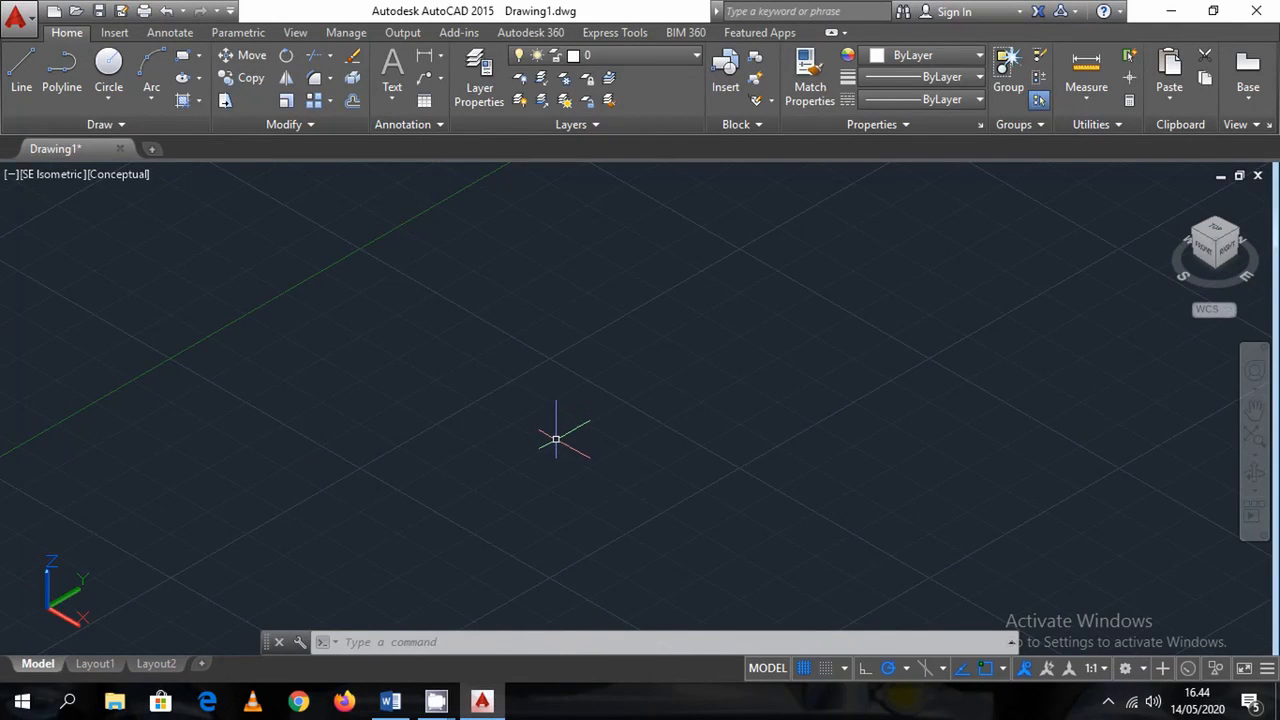
Create a four-sided circumscribed pyramid with the Pyramid command, picking its base centre and base radius freehand and setting its height
{"action": "type", "text": "PYR"}
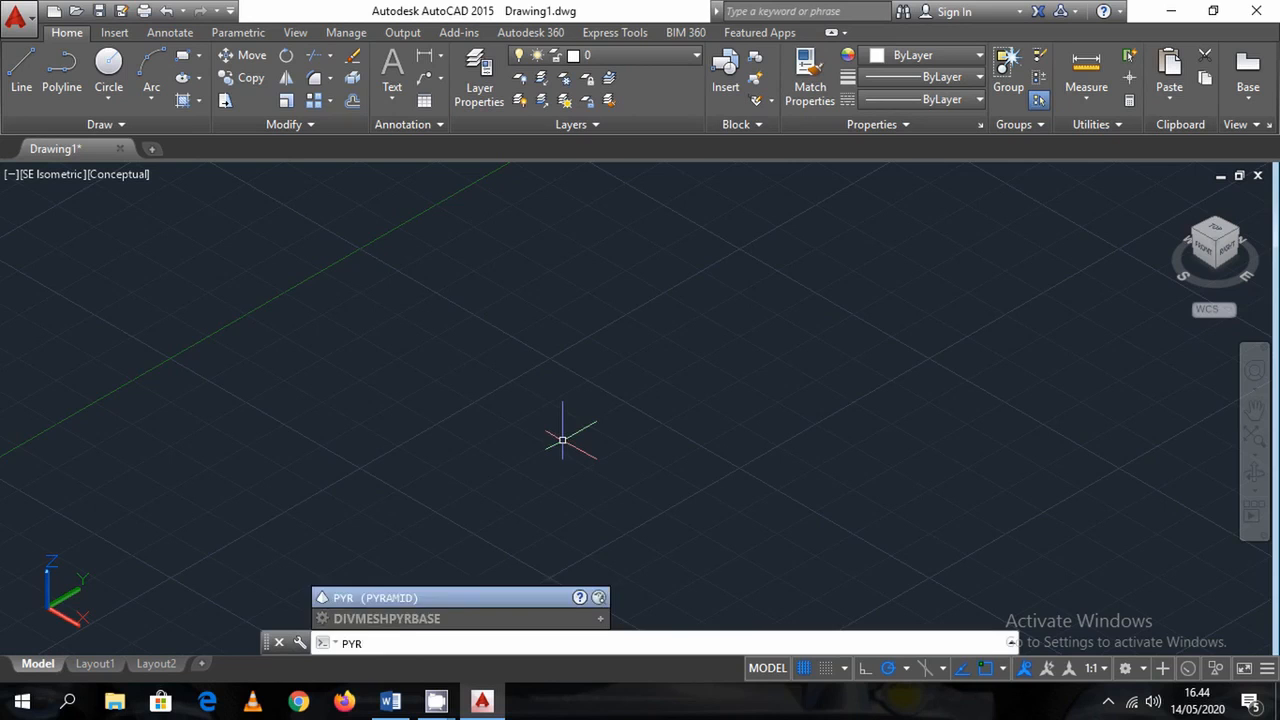
{"action": "key", "text": "Return"}
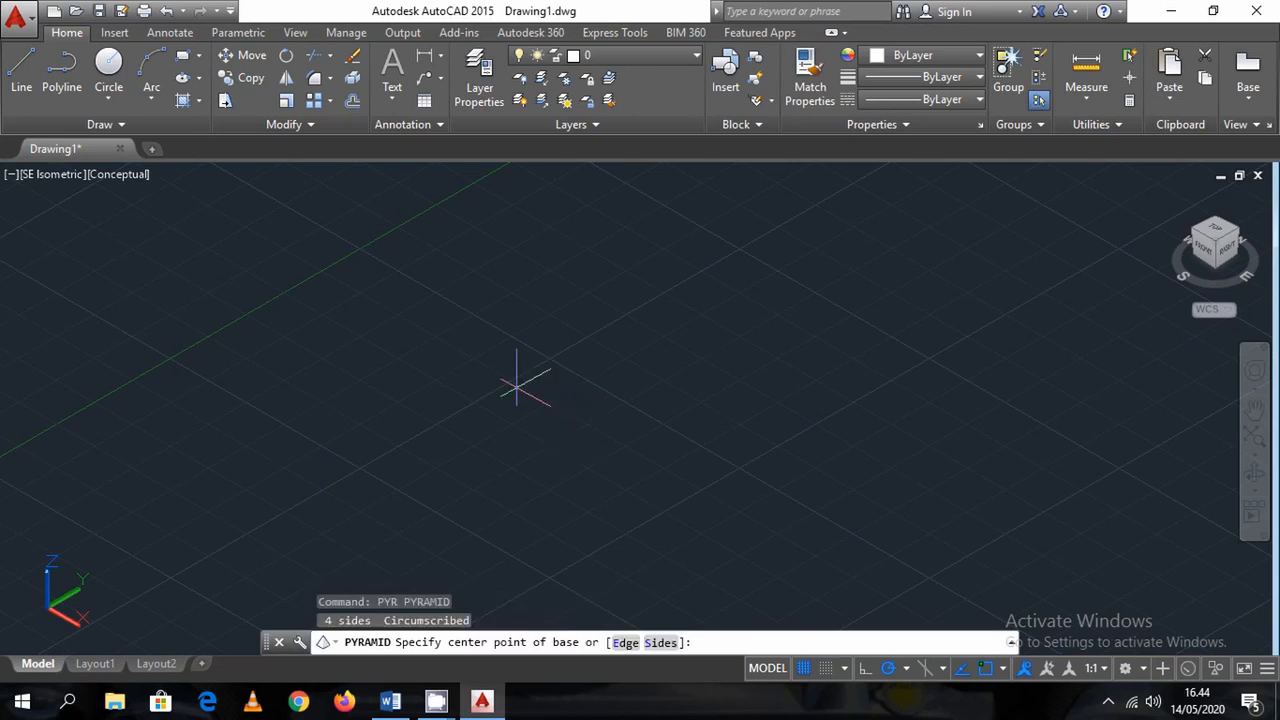
{"action": "left_click", "coordinate": [517, 386]}
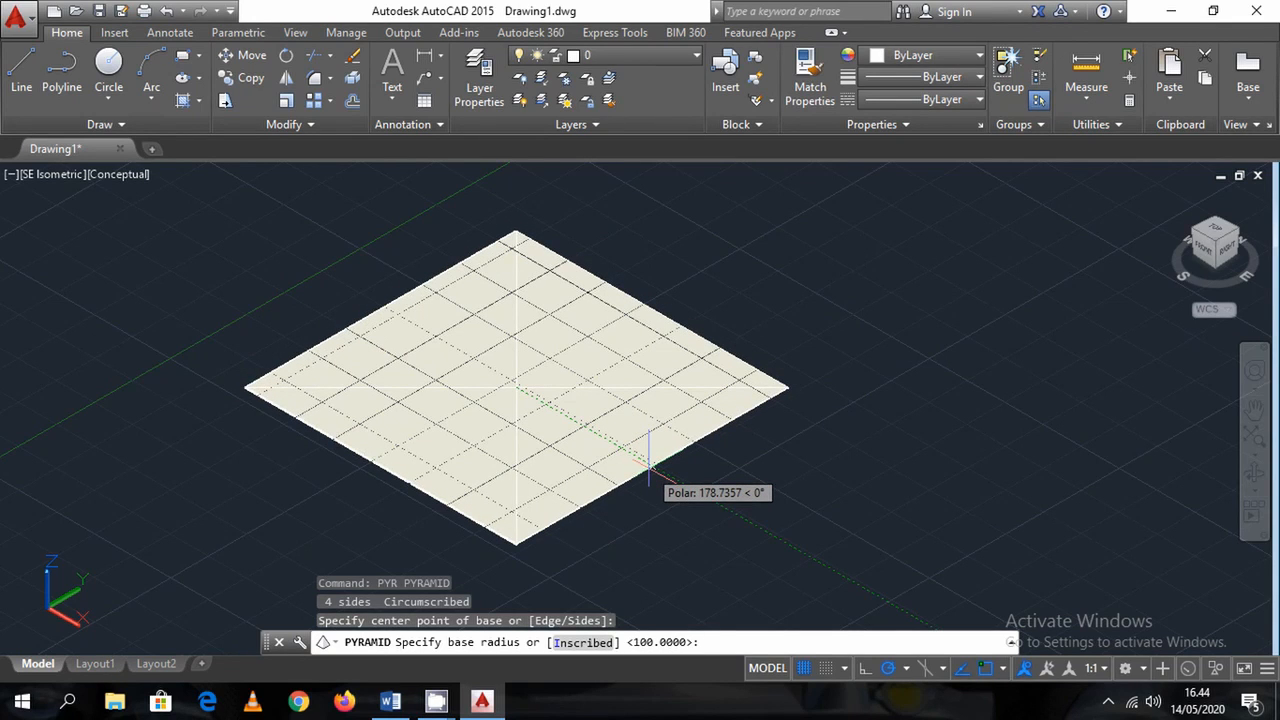
{"action": "left_click", "coordinate": [649, 466]}
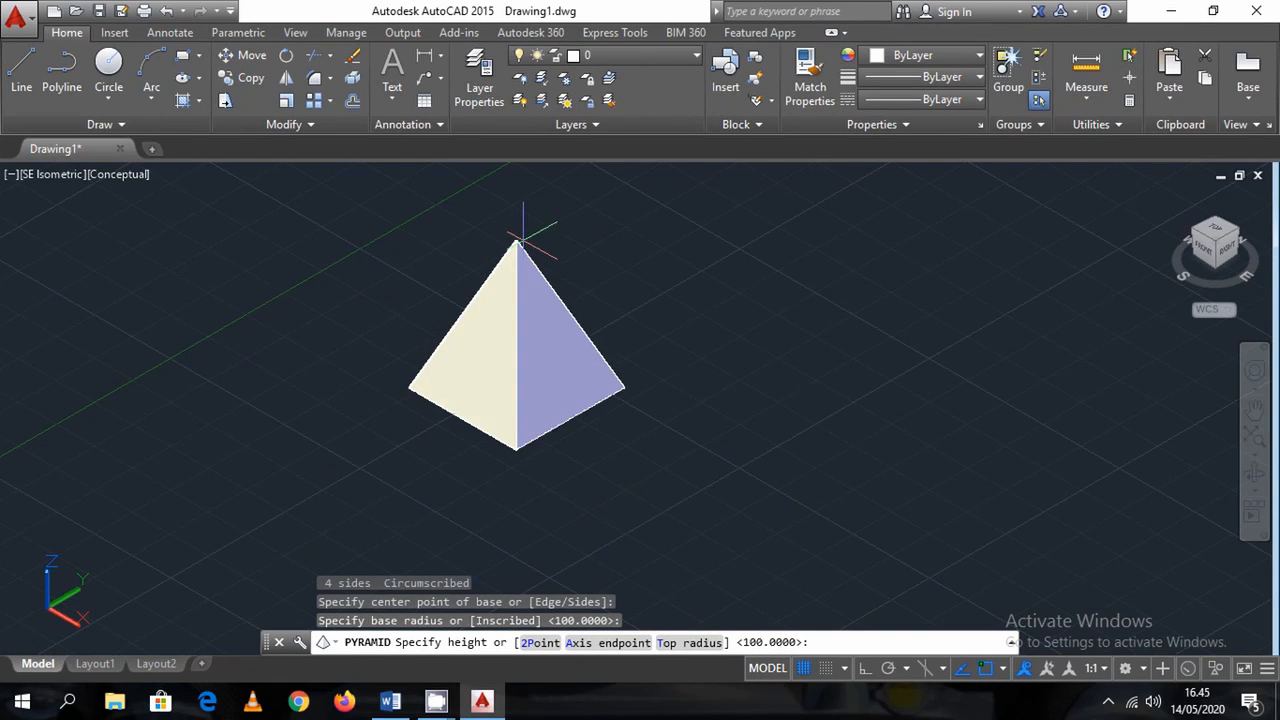
{"action": "key", "text": "Return"}
Delete the pyramid from the drawing
{"action": "left_click", "coordinate": [654, 427]}
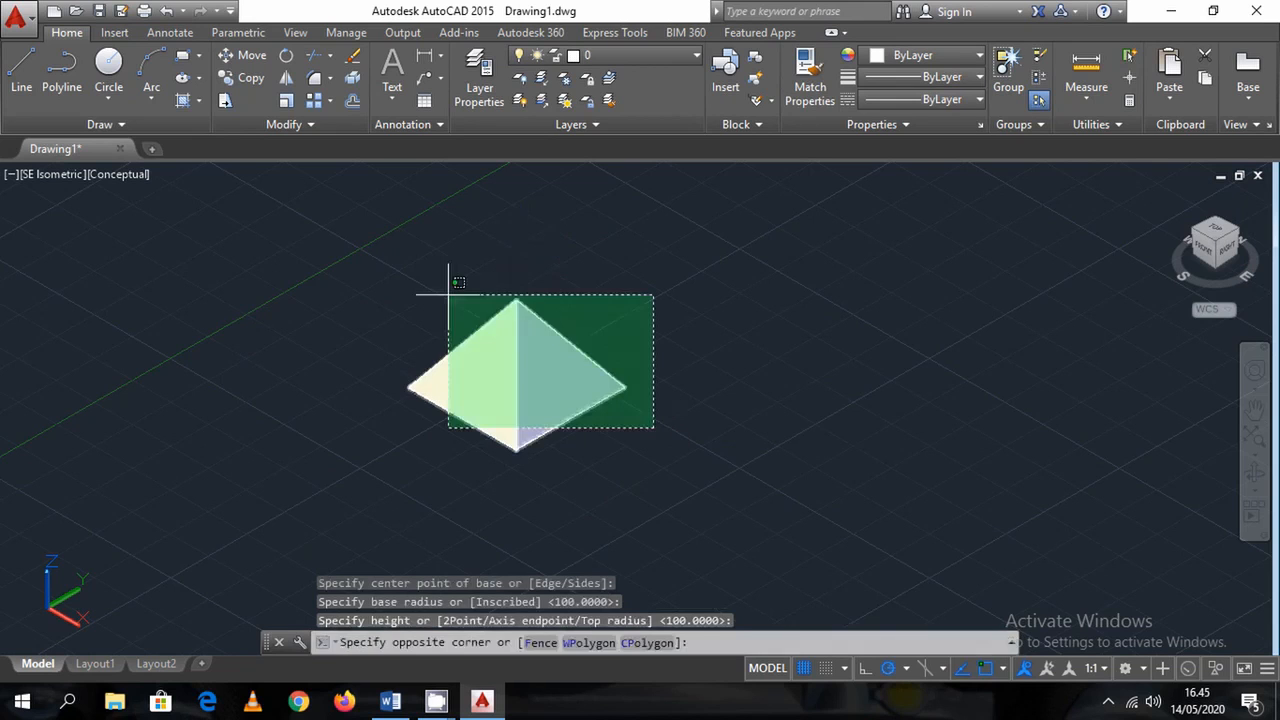
{"action": "left_click", "coordinate": [449, 294]}
{"action": "key", "text": "Delete"}
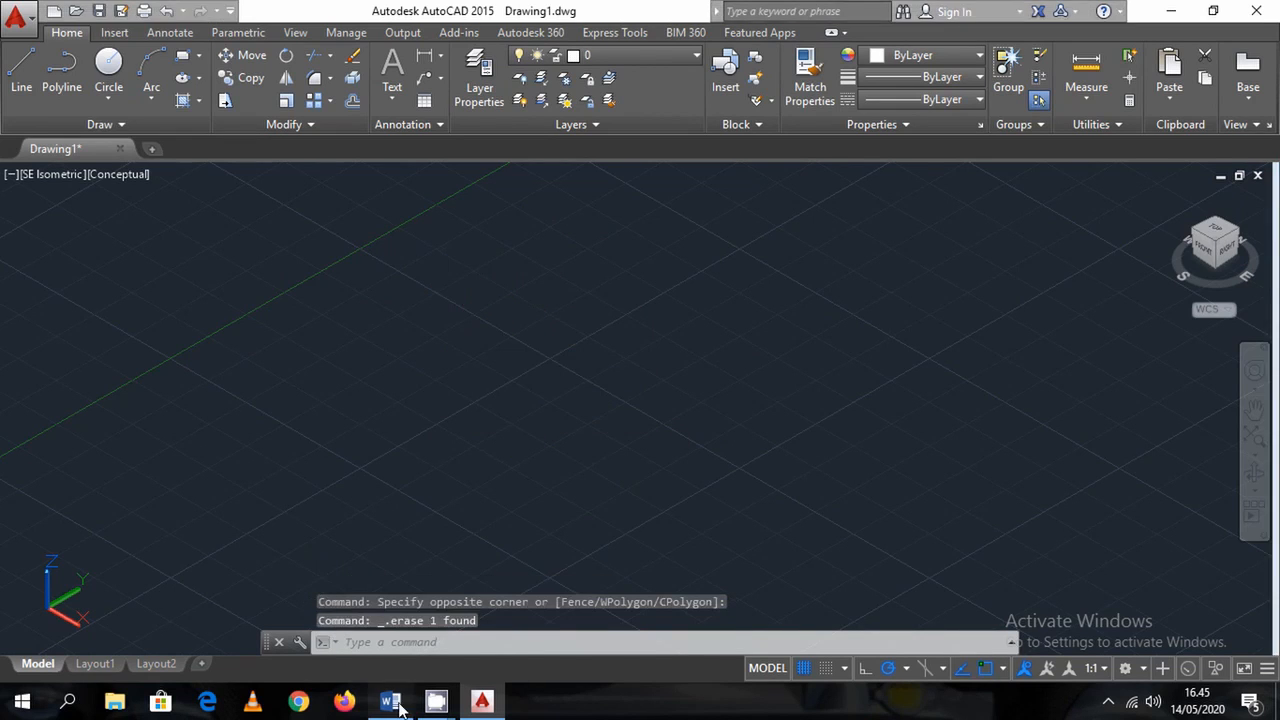
Switch to Word, read the Presspull, Sweep, Revolve, Loft and Slice entries in the notes, and return to AutoCAD
{"action": "left_click", "coordinate": [392, 703]}
{"action": "scroll", "coordinate": [546, 527], "scroll_direction": "down", "scroll_amount": 4}
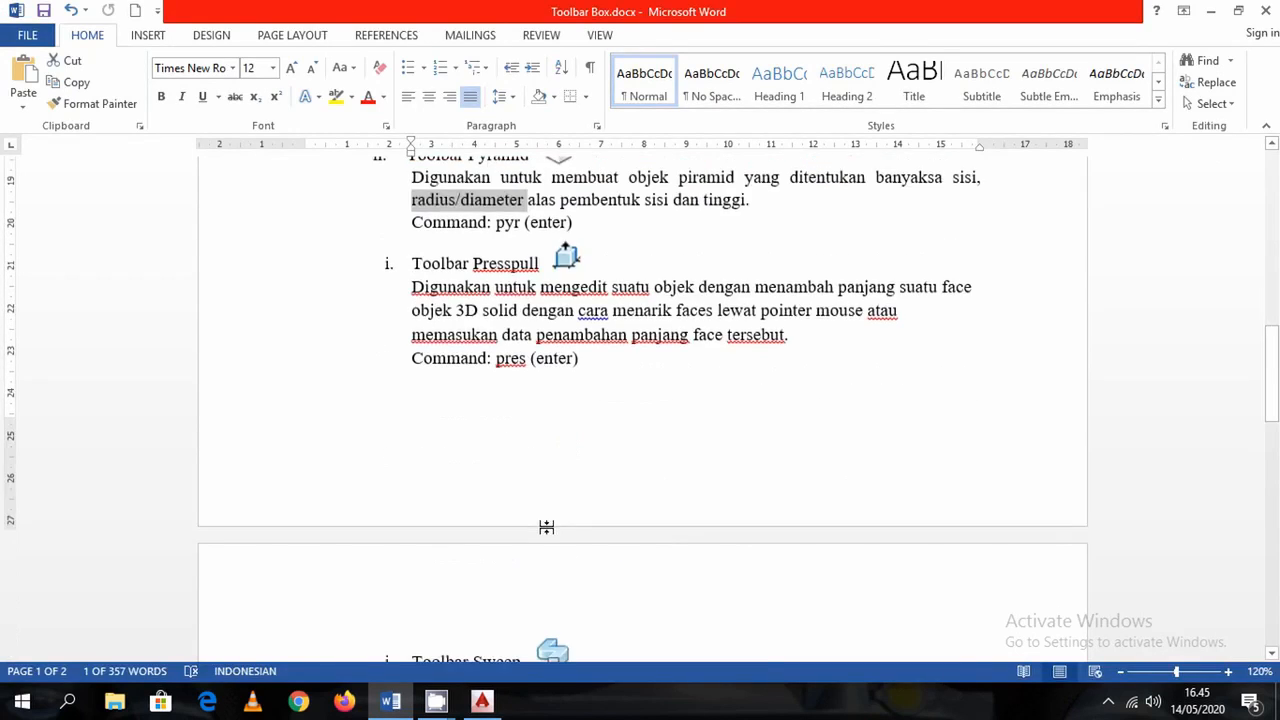
{"action": "scroll", "coordinate": [546, 527], "scroll_direction": "down", "scroll_amount": 5}
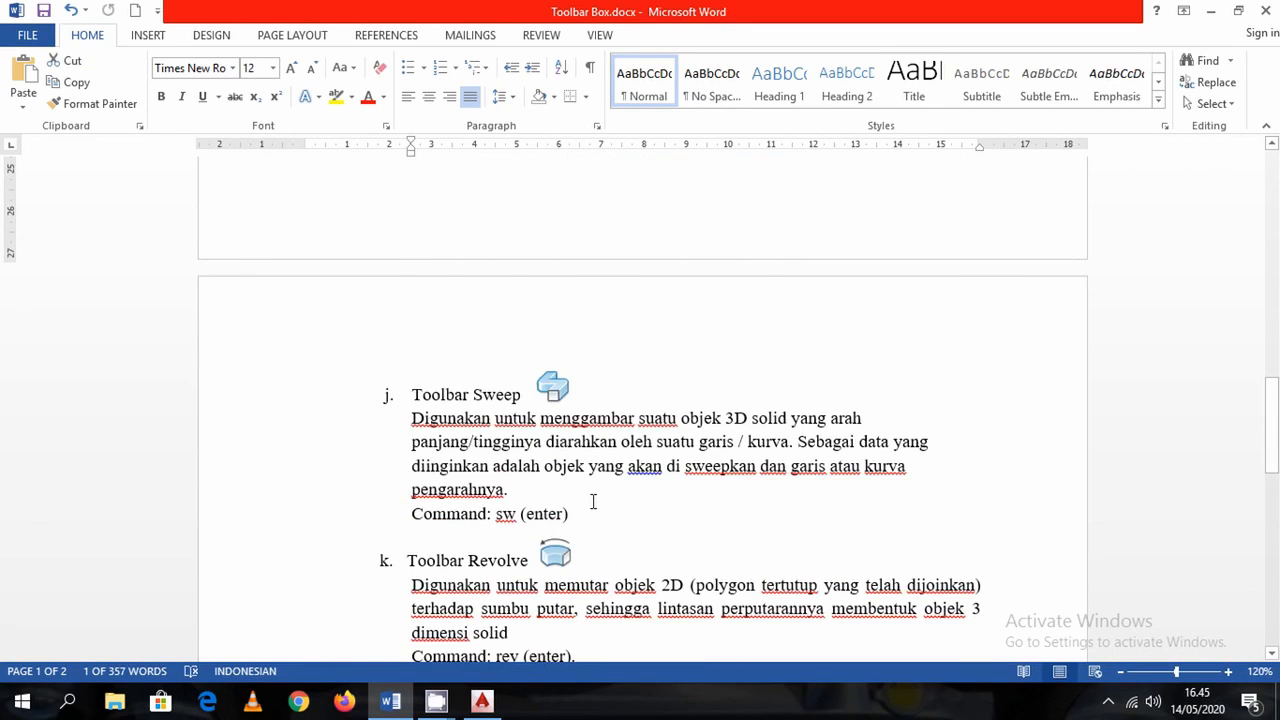
{"action": "scroll", "coordinate": [591, 503], "scroll_direction": "down", "scroll_amount": 3}
{"action": "scroll", "coordinate": [613, 507], "scroll_direction": "down", "scroll_amount": 3}
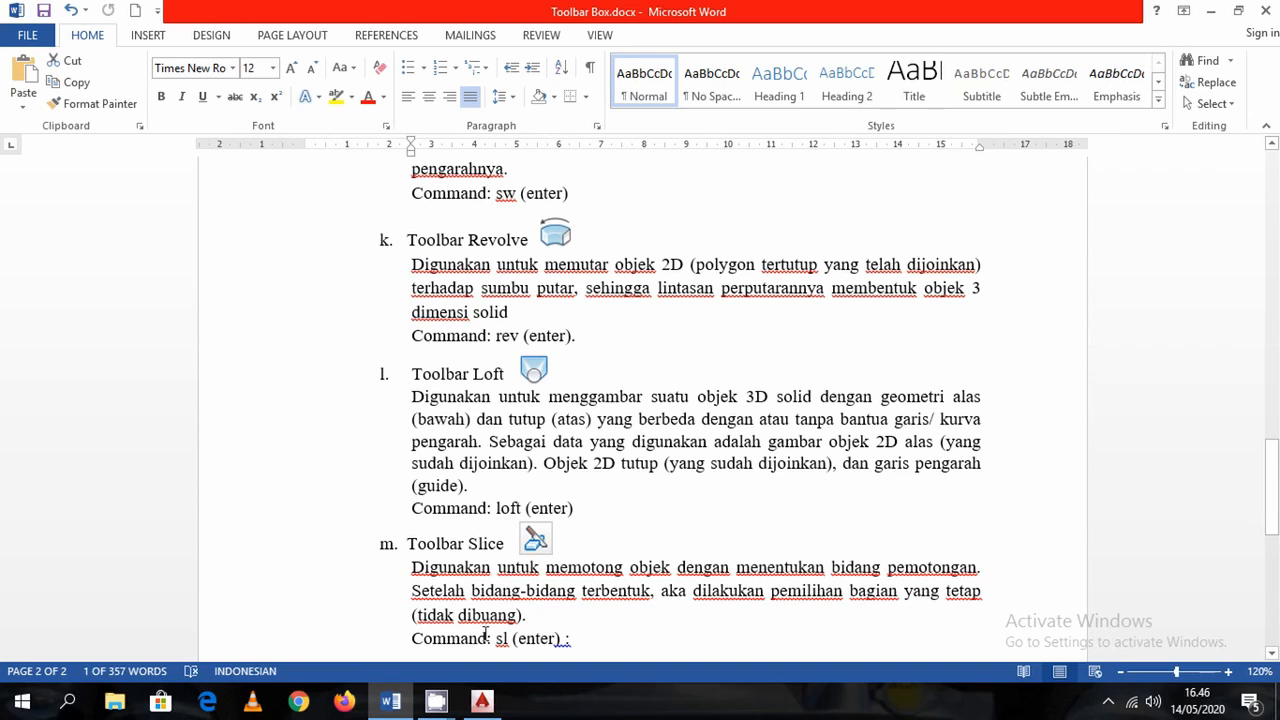
{"action": "left_click", "coordinate": [481, 703]}
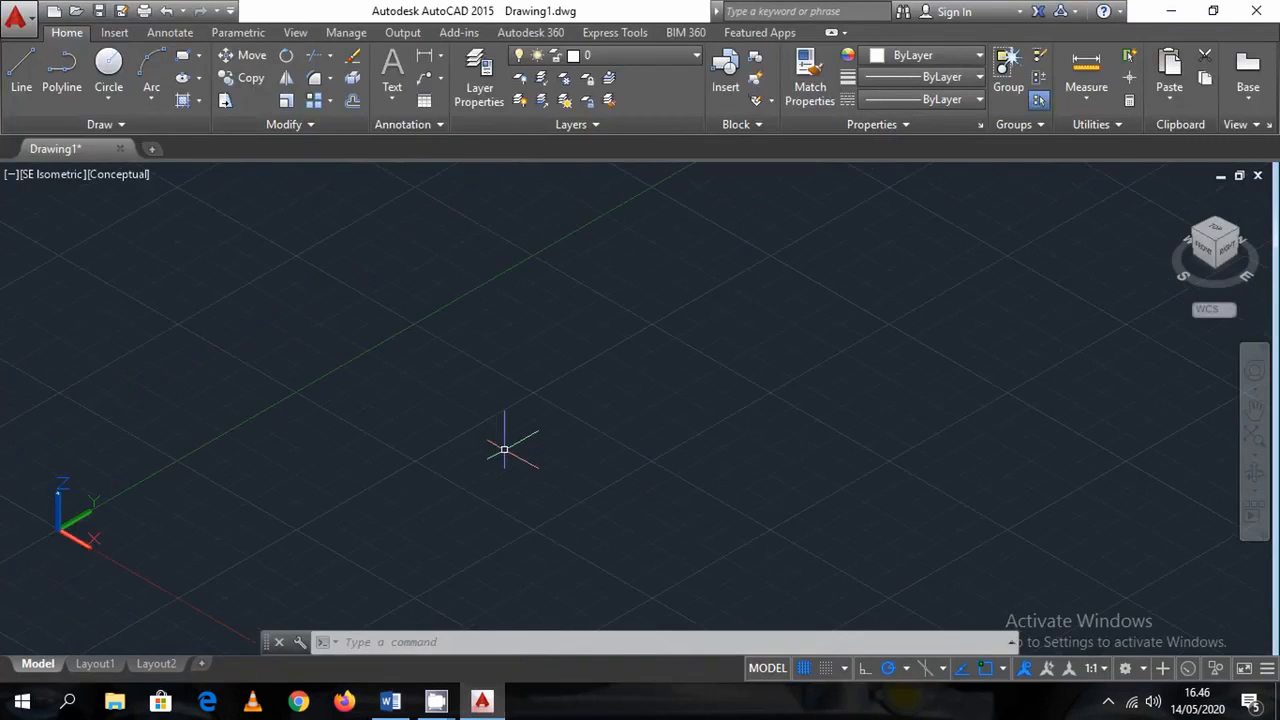
Turn off the grid and draw a six-sided polygon circumscribed about a circle near the origin, picking its centre and radius freehand
{"action": "left_click", "coordinate": [826, 667]}
{"action": "scroll", "coordinate": [625, 486], "scroll_direction": "down", "scroll_amount": 3}
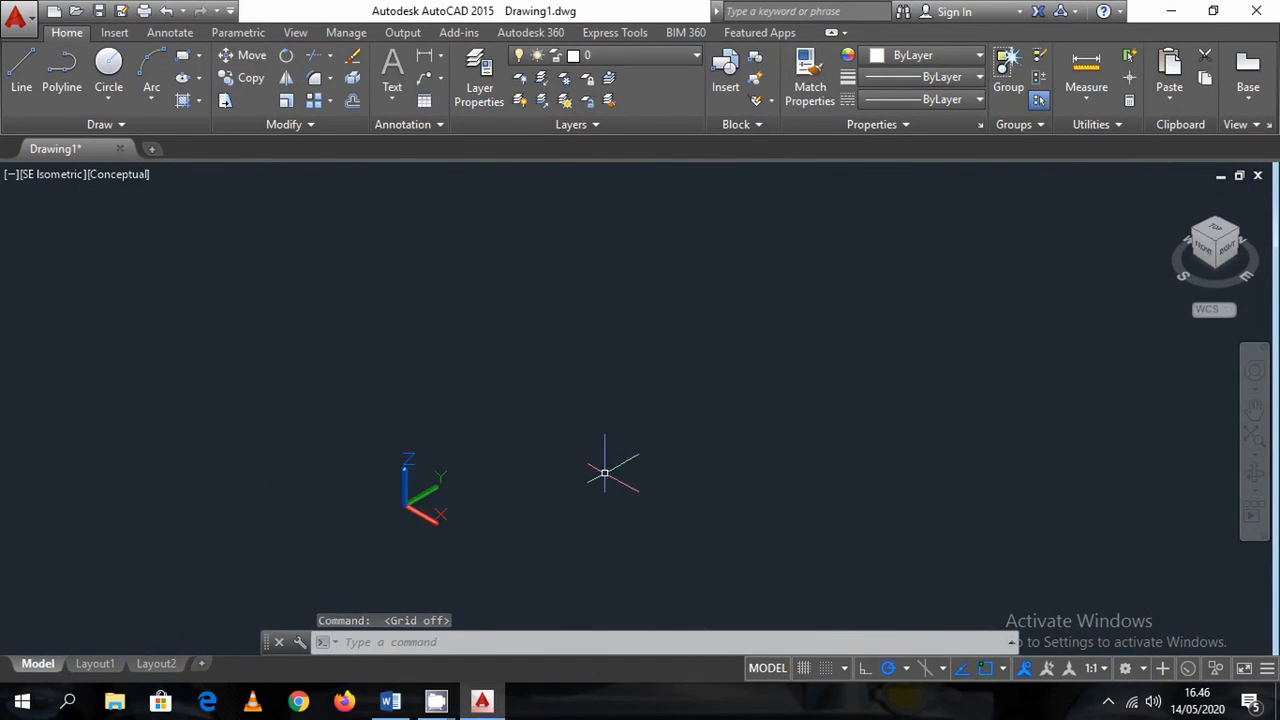
{"action": "type", "text": "pol"}
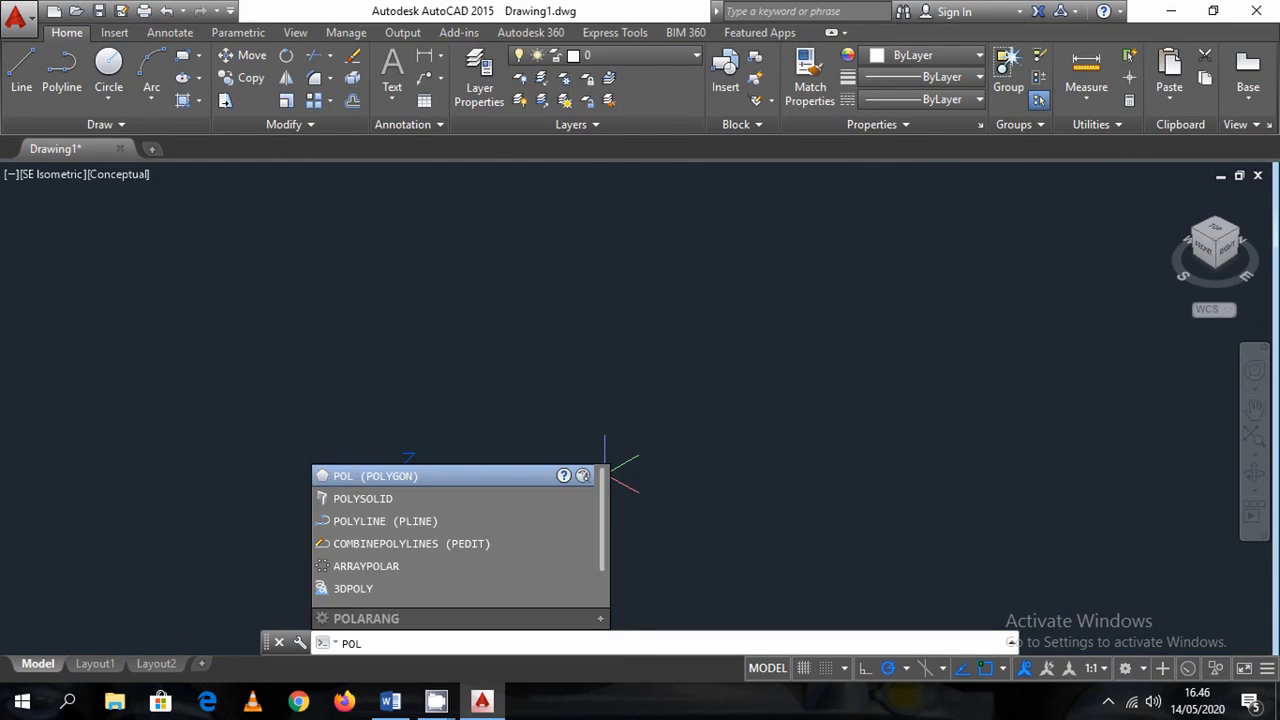
{"action": "key", "text": "Return"}
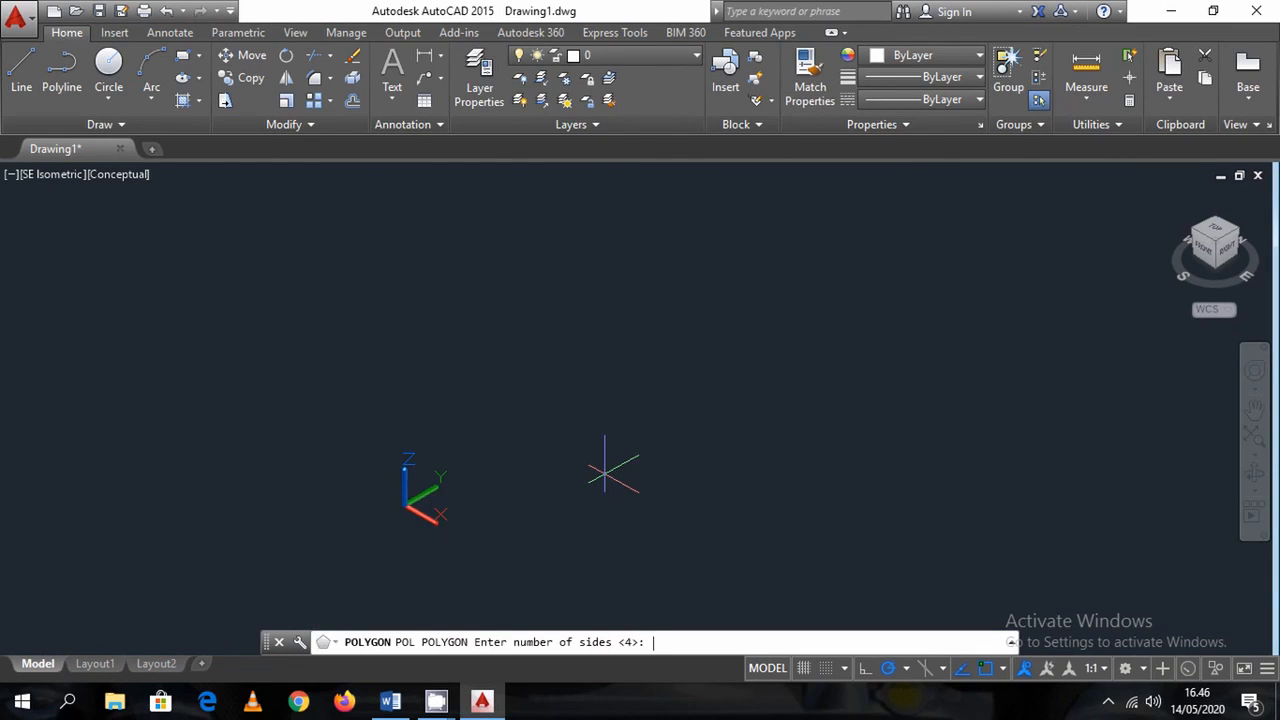
{"action": "type", "text": "6"}
{"action": "key", "text": "Return"}
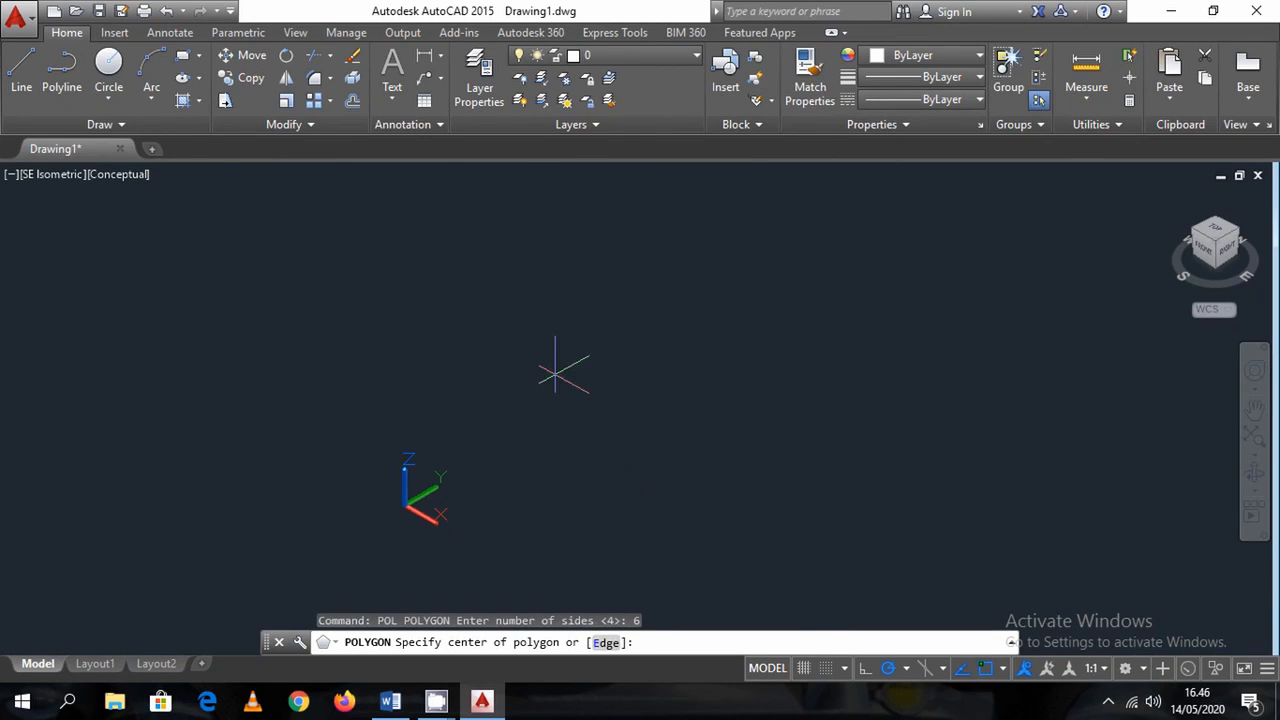
{"action": "left_click", "coordinate": [566, 363]}
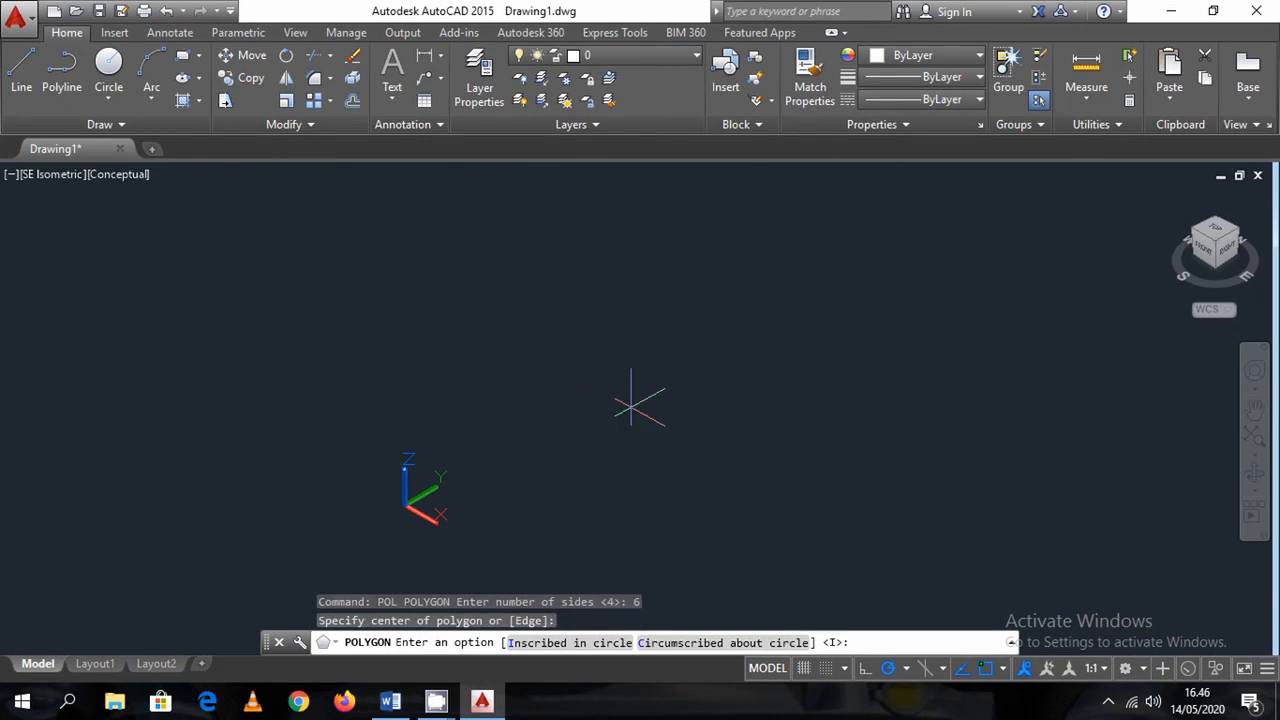
{"action": "left_click", "coordinate": [648, 642]}
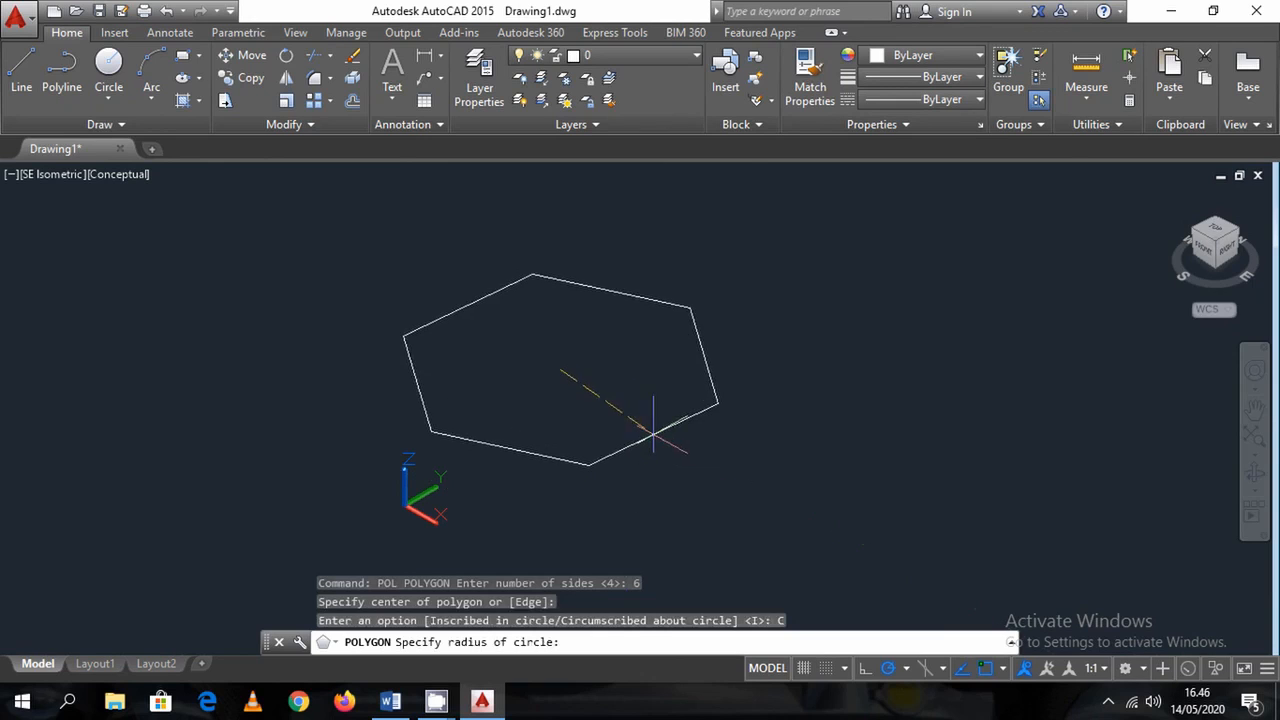
{"action": "left_click", "coordinate": [660, 429]}
{"action": "key", "text": "Escape"}
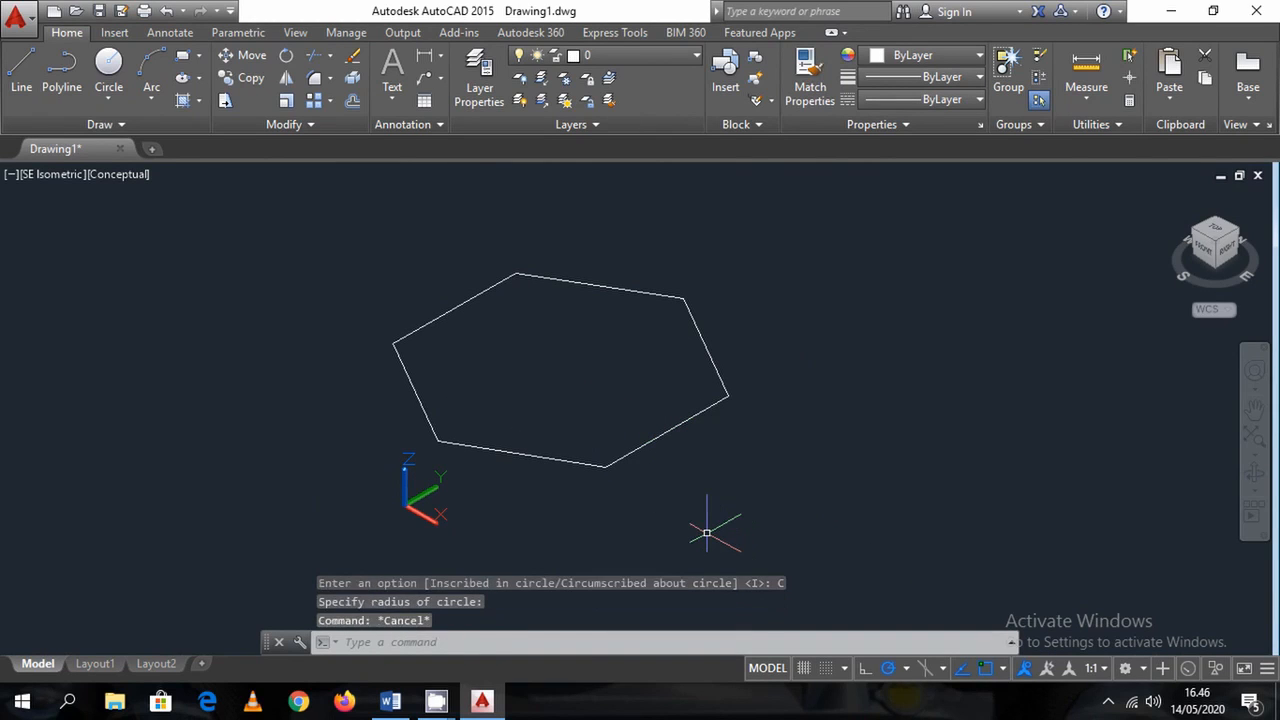
Draw a circle with radius 100 in the empty space beside the hexagon
{"action": "type", "text": "c"}
{"action": "key", "text": "Return"}
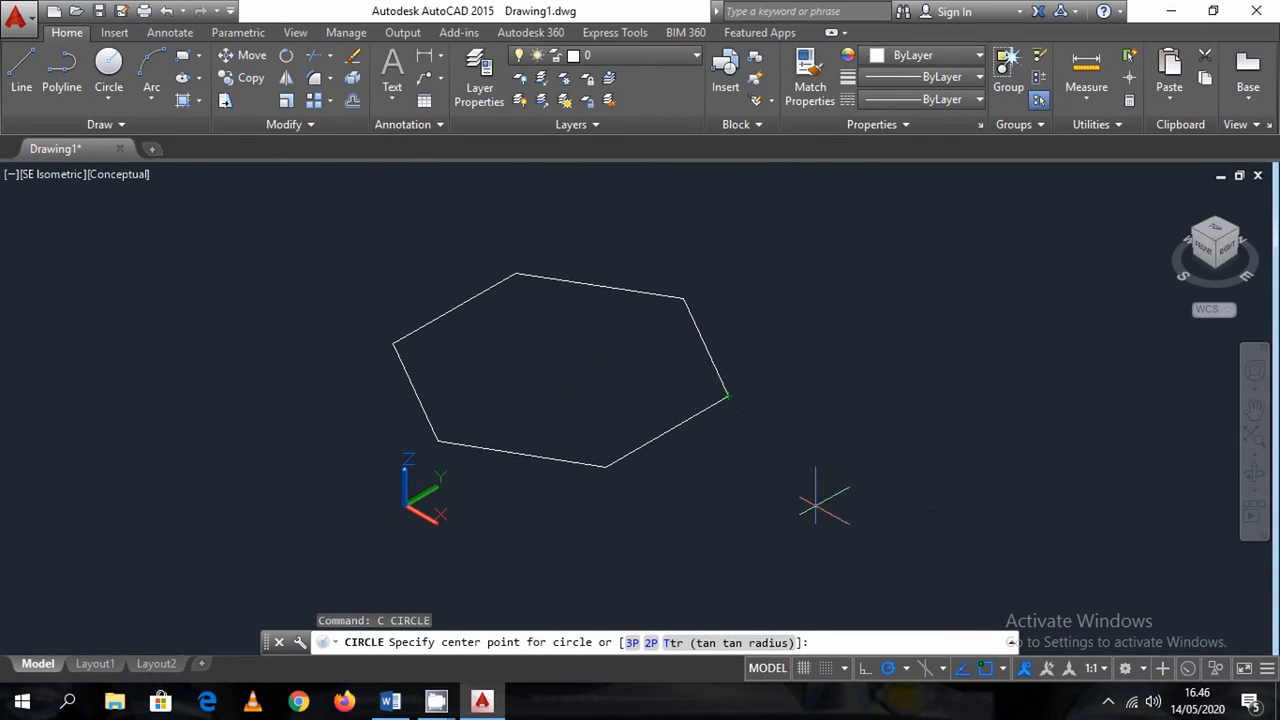
{"action": "scroll", "coordinate": [773, 485], "scroll_direction": "down", "scroll_amount": 5}
{"action": "middle_click_drag", "start_coordinate": [834, 486], "coordinate": [600, 429]}
{"action": "left_click", "coordinate": [635, 374]}
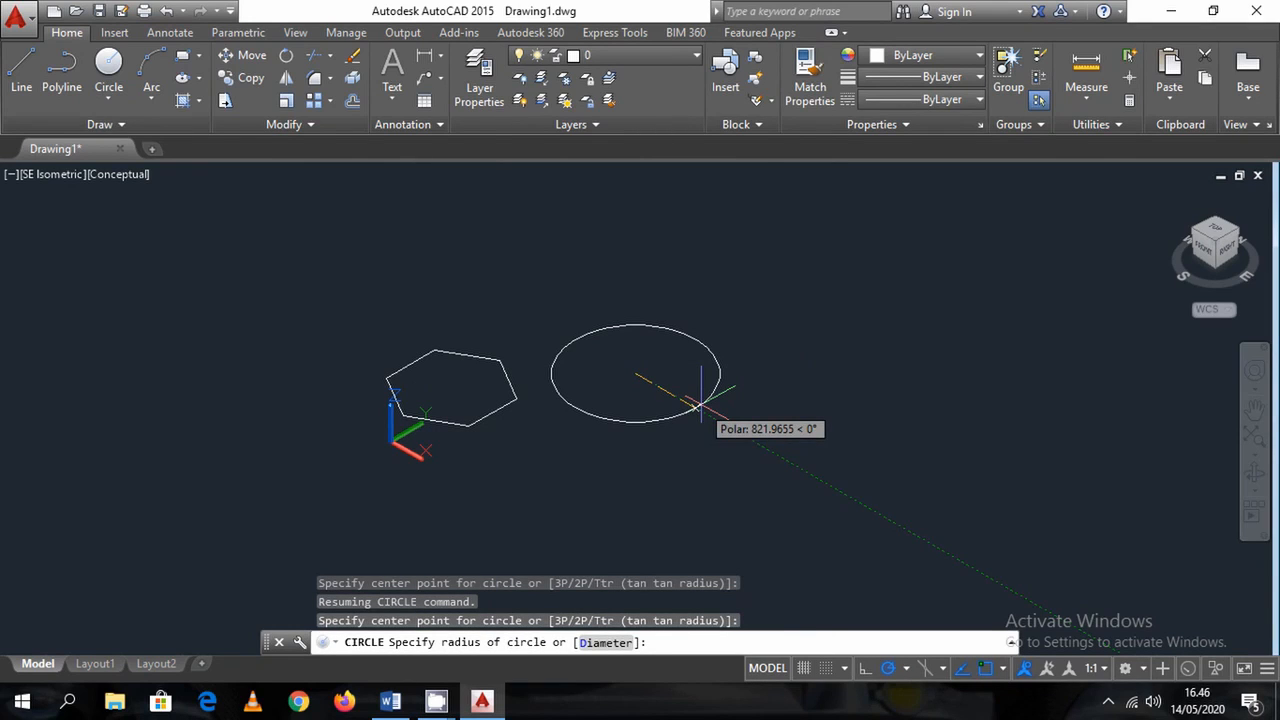
{"action": "type", "text": "100"}
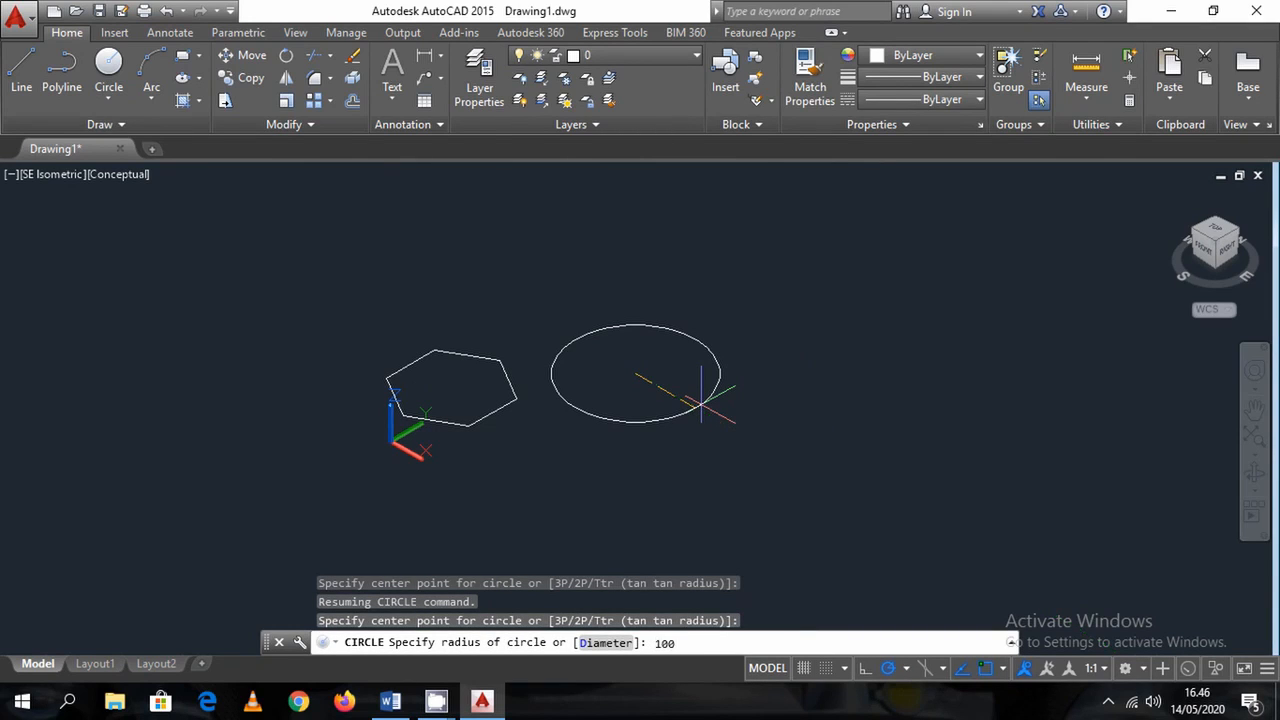
{"action": "key", "text": "Return"}
Delete the hexagon beside the circle
{"action": "scroll", "coordinate": [498, 364], "scroll_direction": "up", "scroll_amount": 3}
{"action": "left_click", "coordinate": [483, 362]}
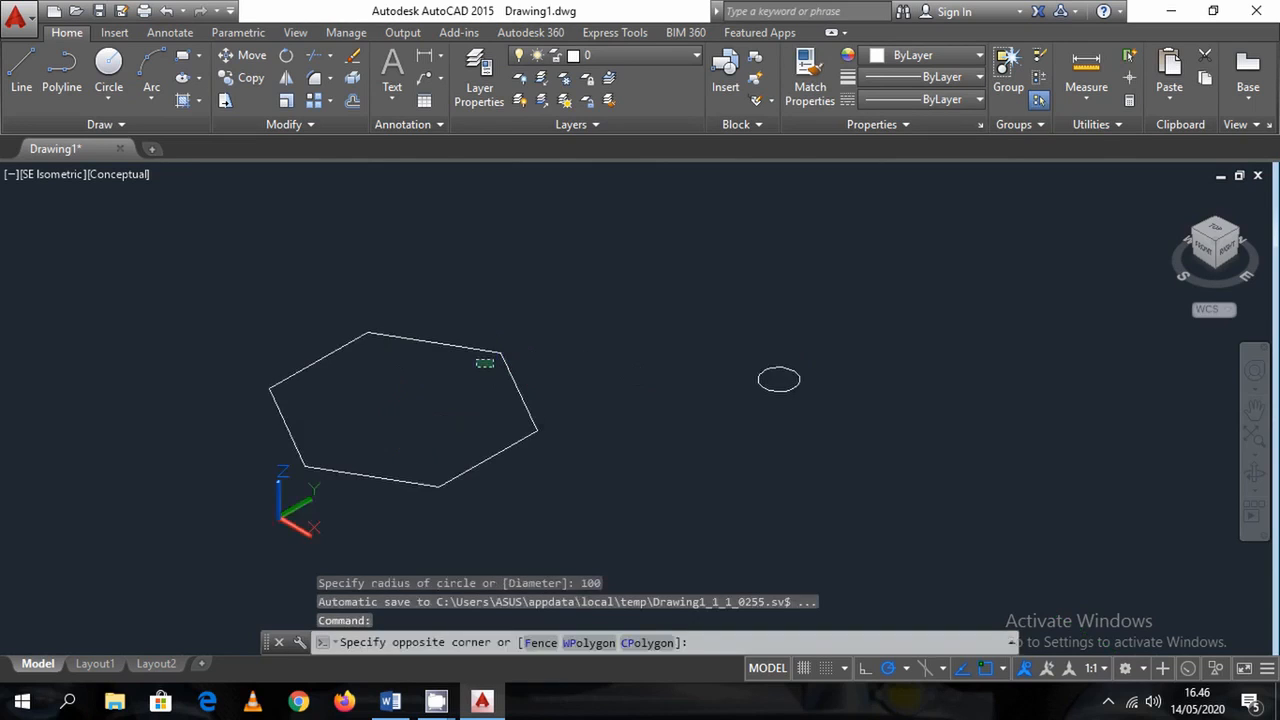
{"action": "left_click", "coordinate": [398, 302]}
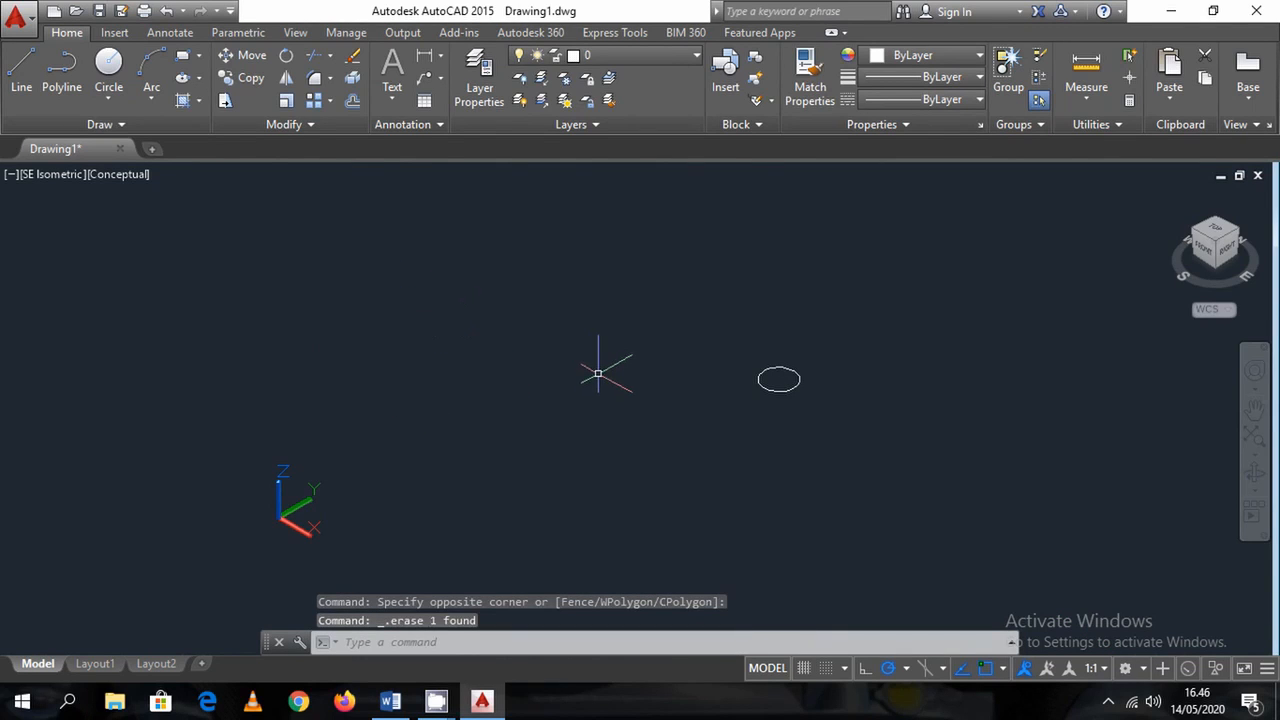
Draw a six-sided polygon inscribed in a circle, centred on the existing circle with its radius picked on the circle's edge
{"action": "type", "text": "pol"}
{"action": "key", "text": "Return"}
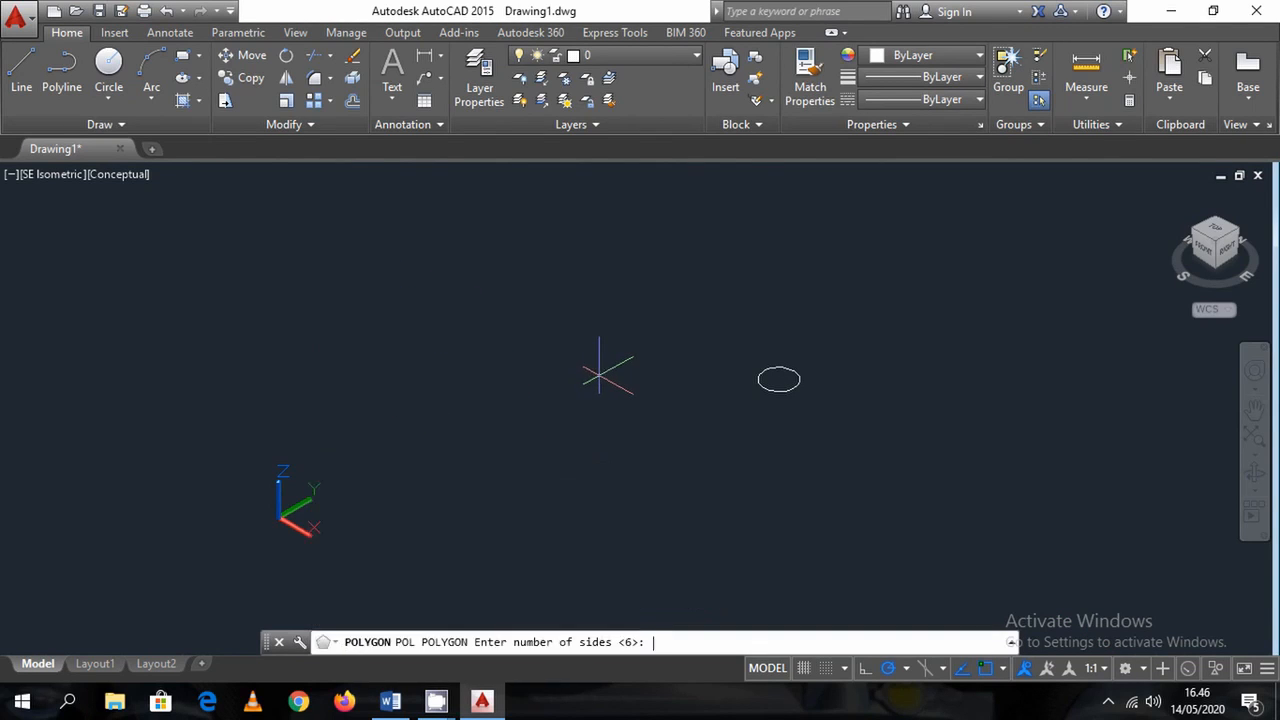
{"action": "key", "text": "Return"}
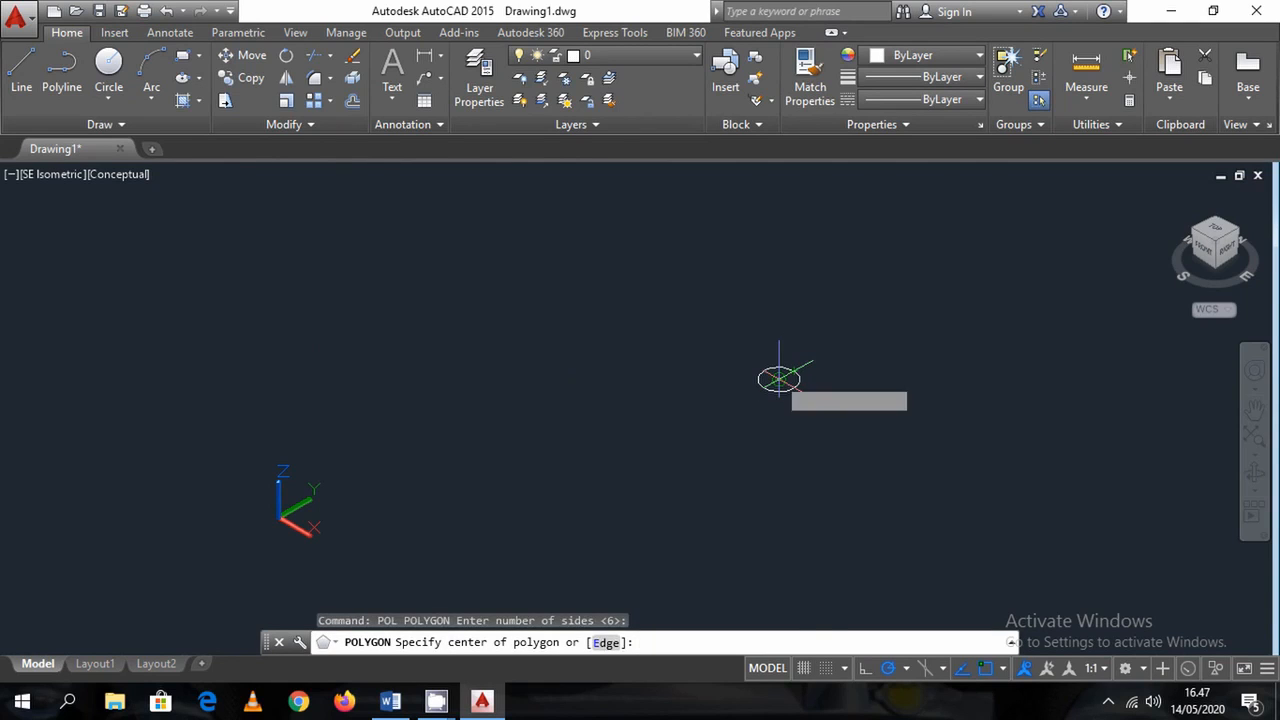
{"action": "left_click", "coordinate": [780, 377]}
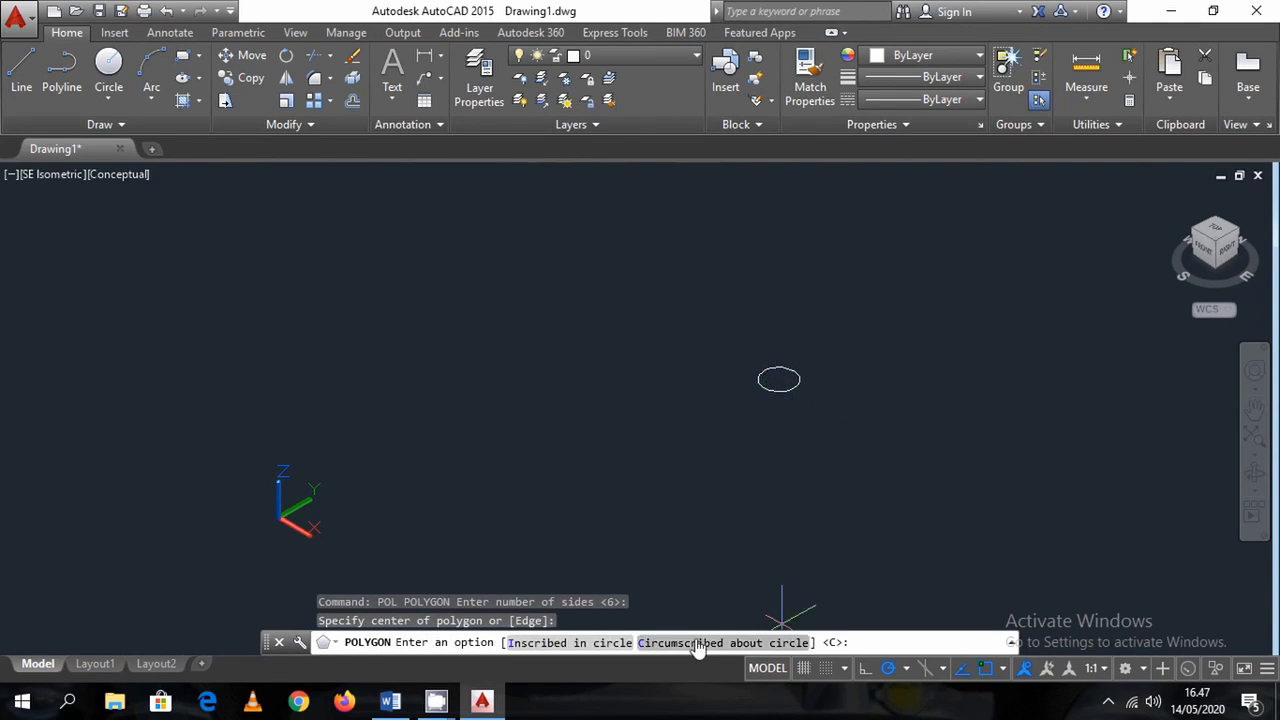
{"action": "left_click", "coordinate": [592, 645]}
{"action": "scroll", "coordinate": [805, 378], "scroll_direction": "up", "scroll_amount": 5}
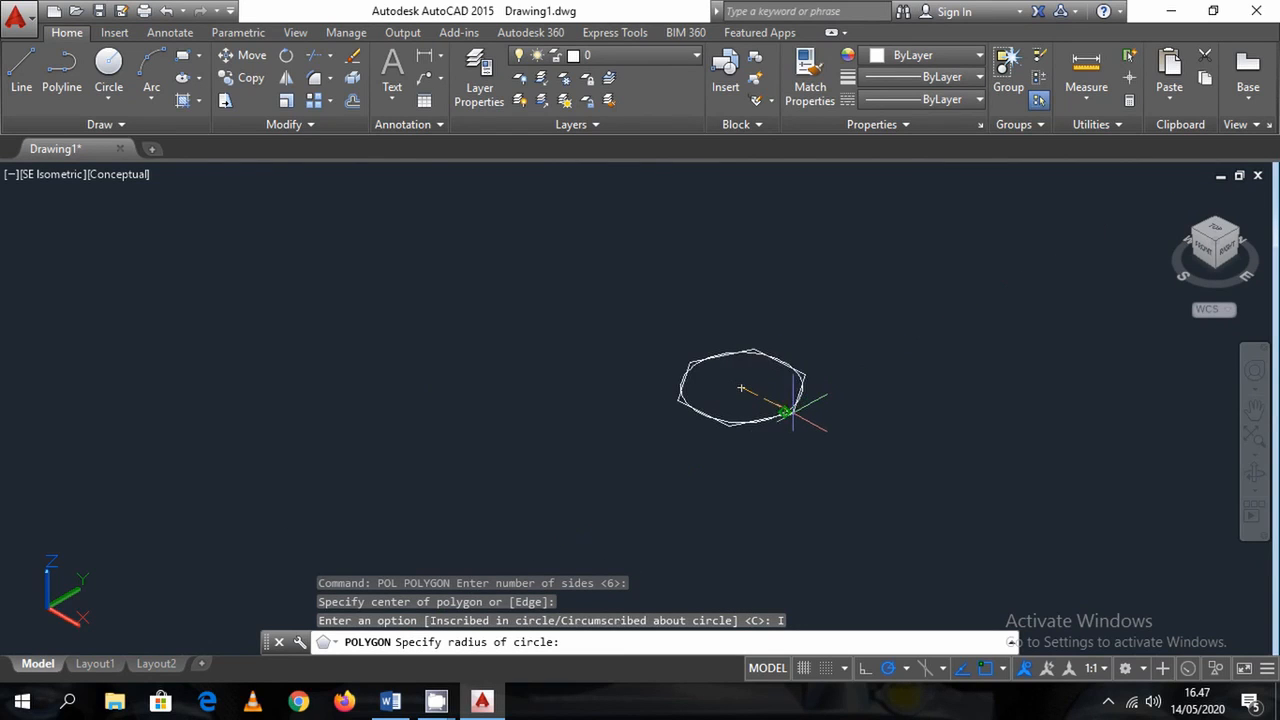
{"action": "left_click", "coordinate": [785, 411]}
{"action": "scroll", "coordinate": [766, 390], "scroll_direction": "up", "scroll_amount": 5}
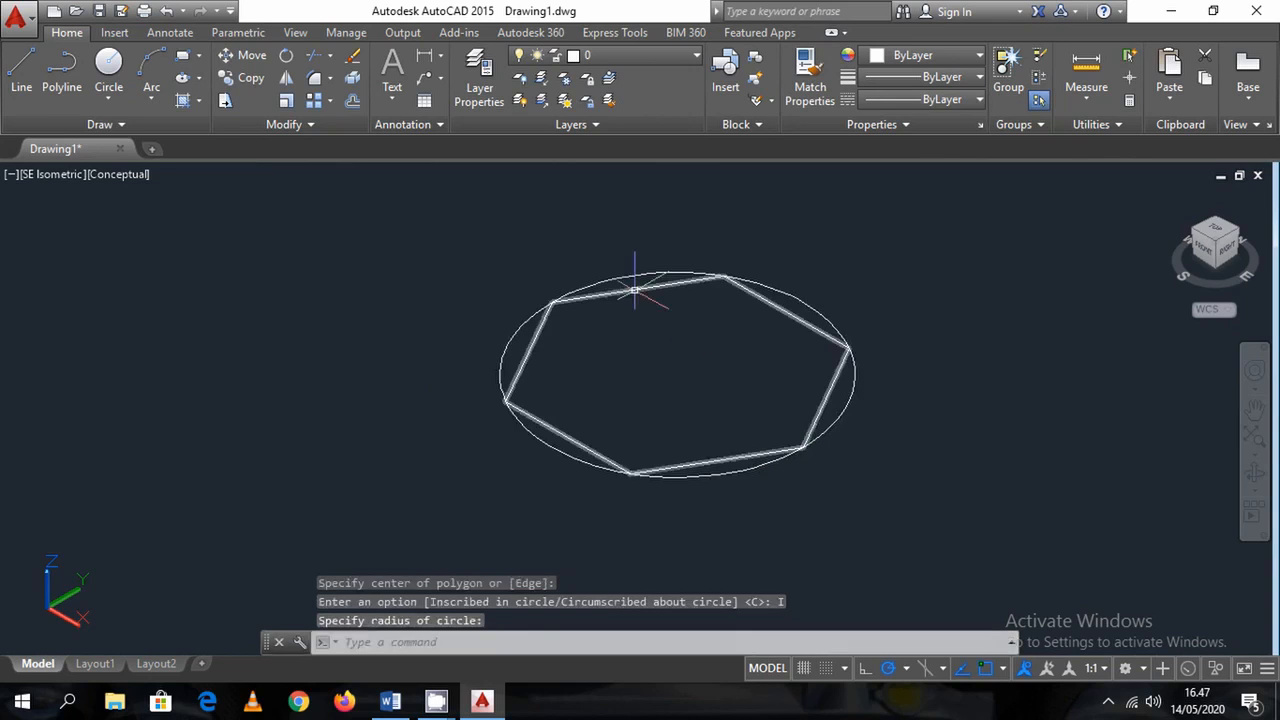
Shrink the circle freehand about its centre so that it fits well inside the hexagon
{"action": "left_click", "coordinate": [806, 297]}
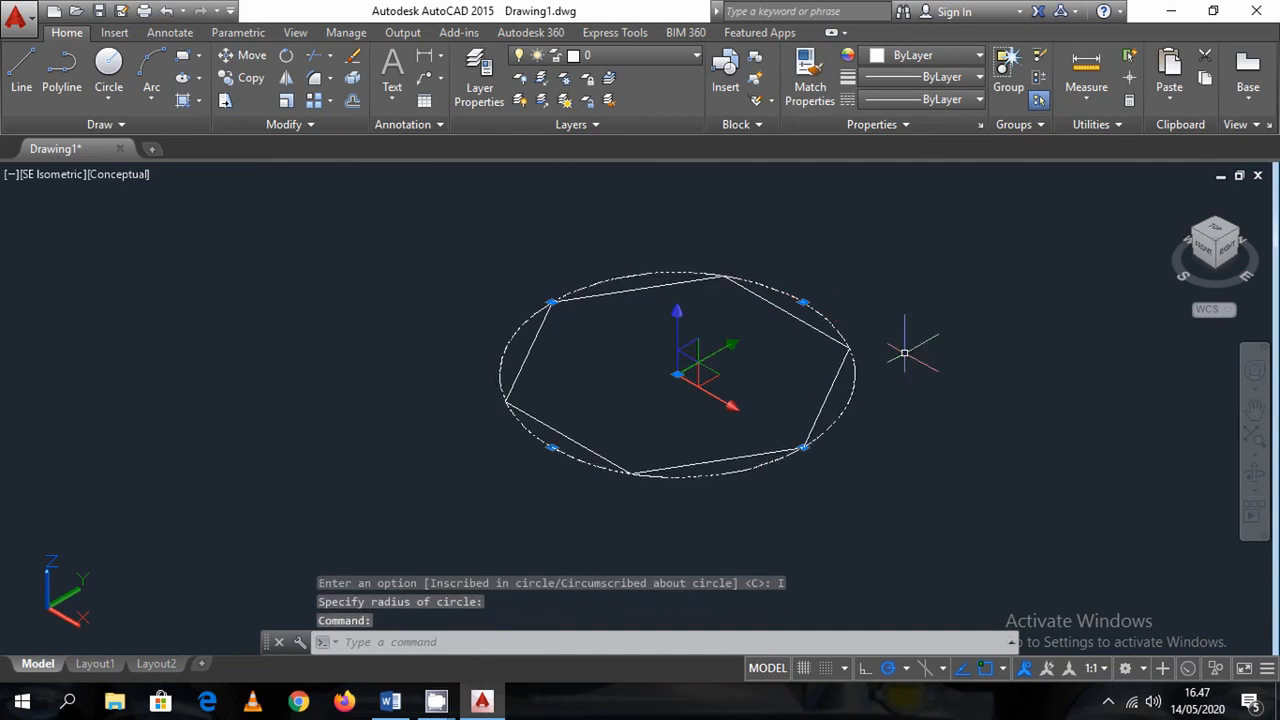
{"action": "scroll", "coordinate": [820, 478], "scroll_direction": "down", "scroll_amount": 2}
{"action": "middle_click_drag", "start_coordinate": [829, 480], "coordinate": [792, 525]}
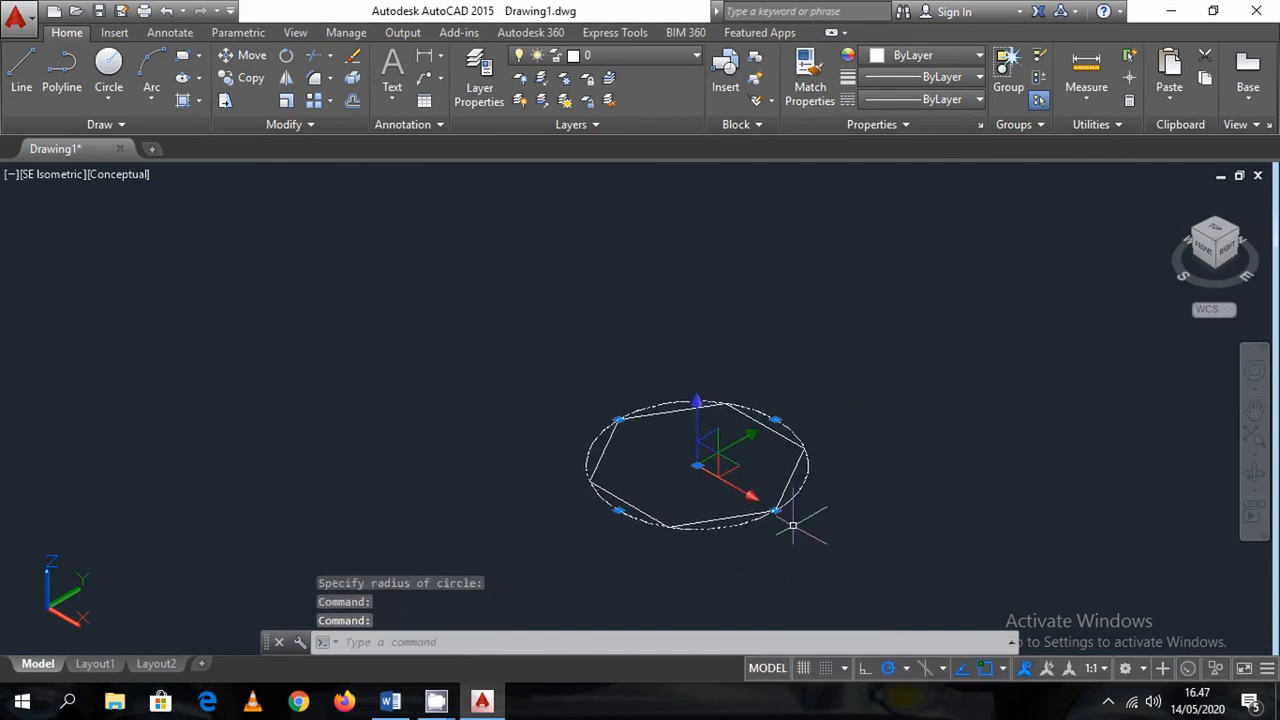
{"action": "left_click", "coordinate": [776, 511]}
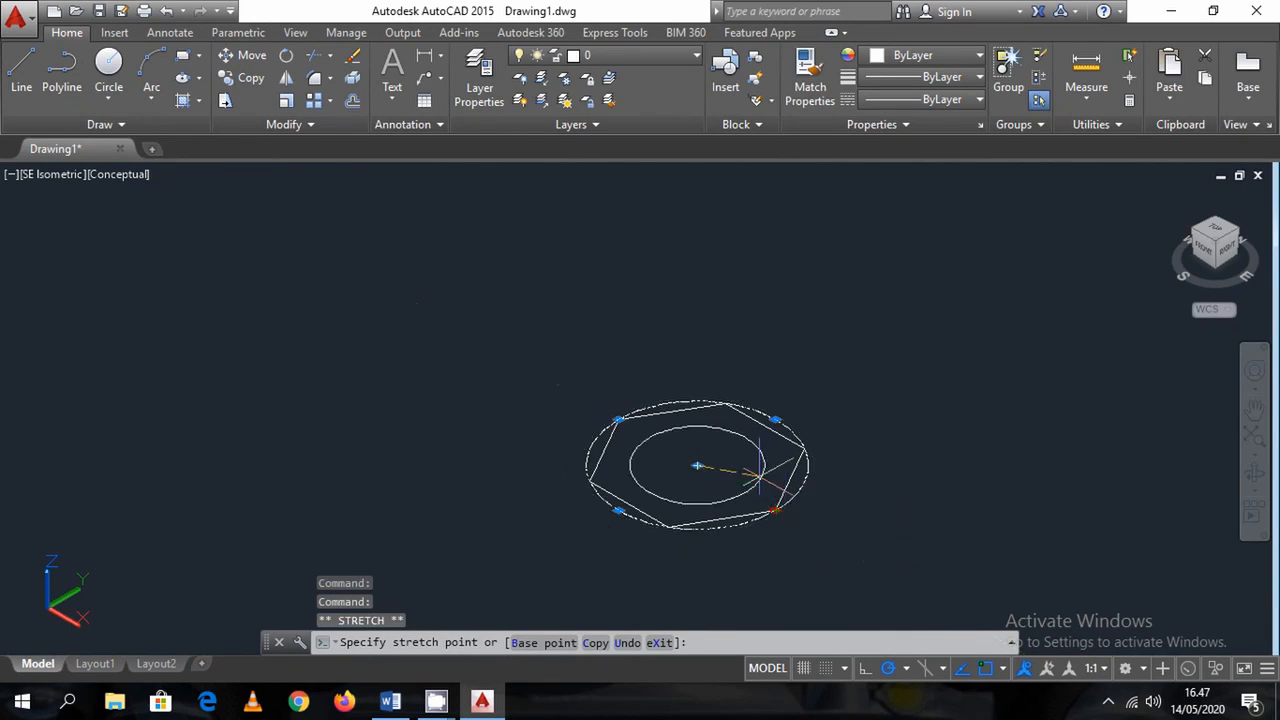
{"action": "left_click", "coordinate": [748, 488]}
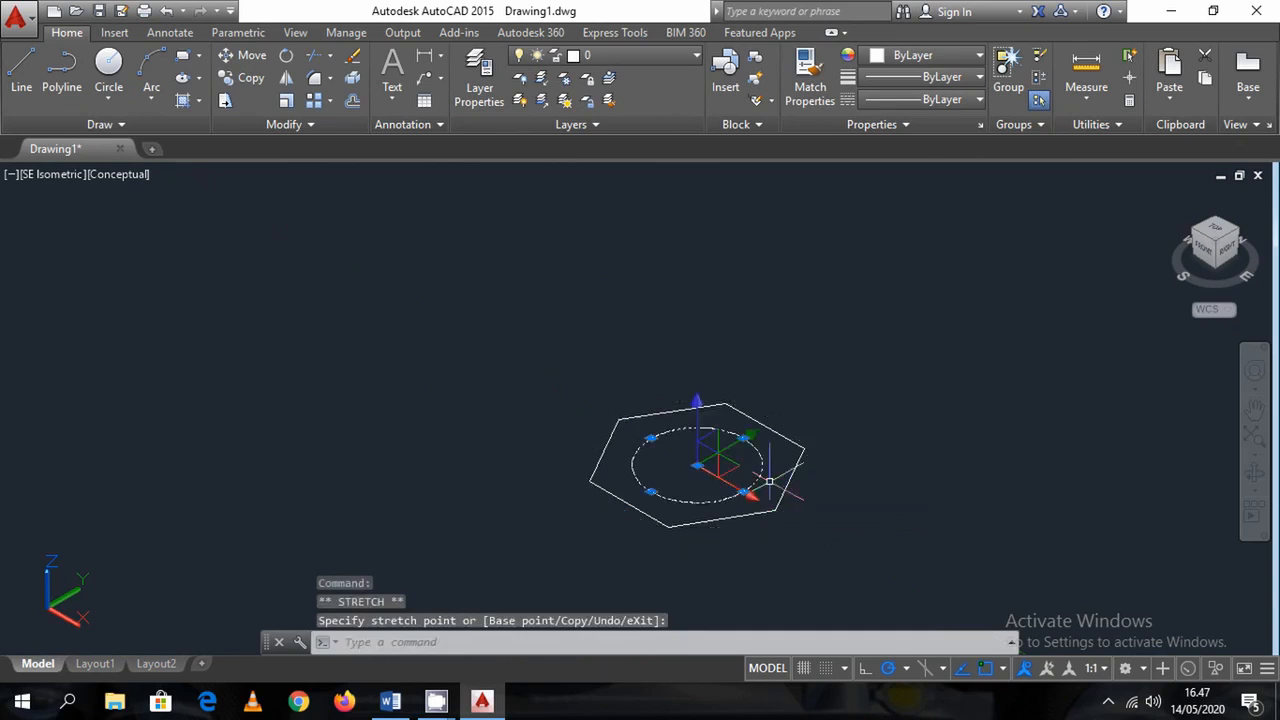
Move the circle straight up along the Z axis by about 90 units above the hexagon
{"action": "right_click", "coordinate": [930, 226]}
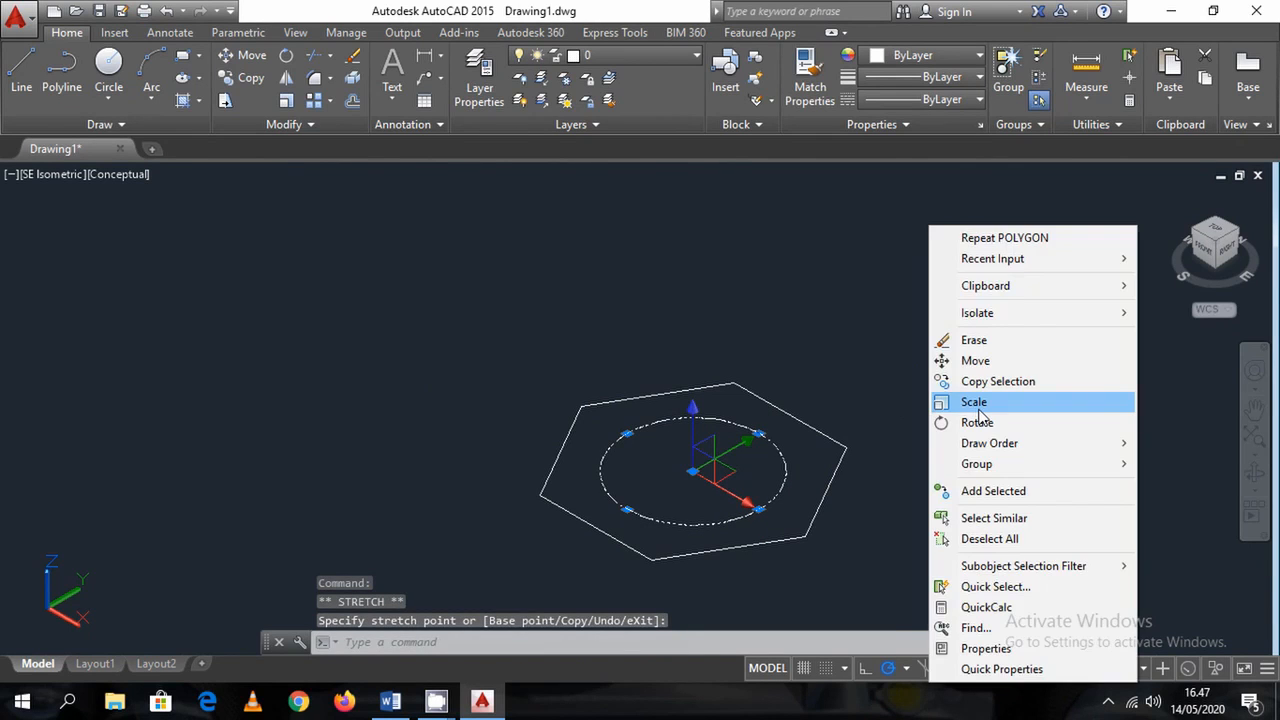
{"action": "left_click", "coordinate": [1006, 360]}
{"action": "left_click", "coordinate": [959, 540]}
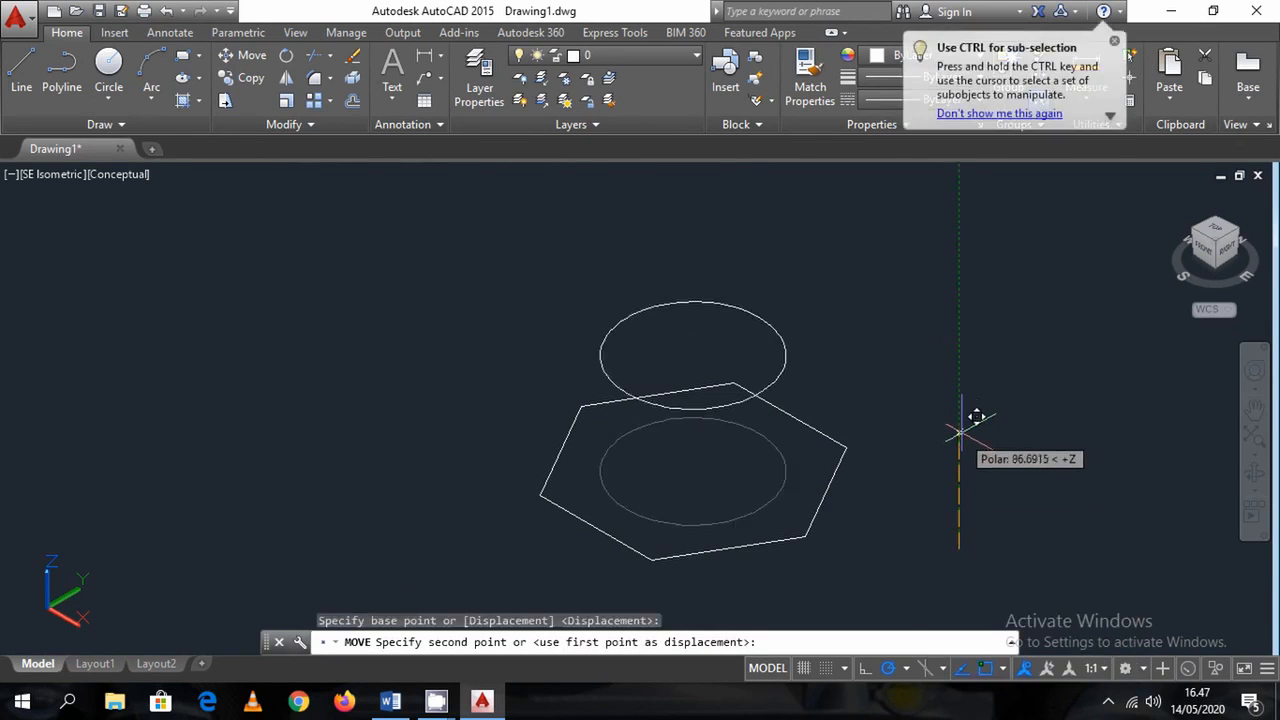
{"action": "left_click", "coordinate": [959, 424]}
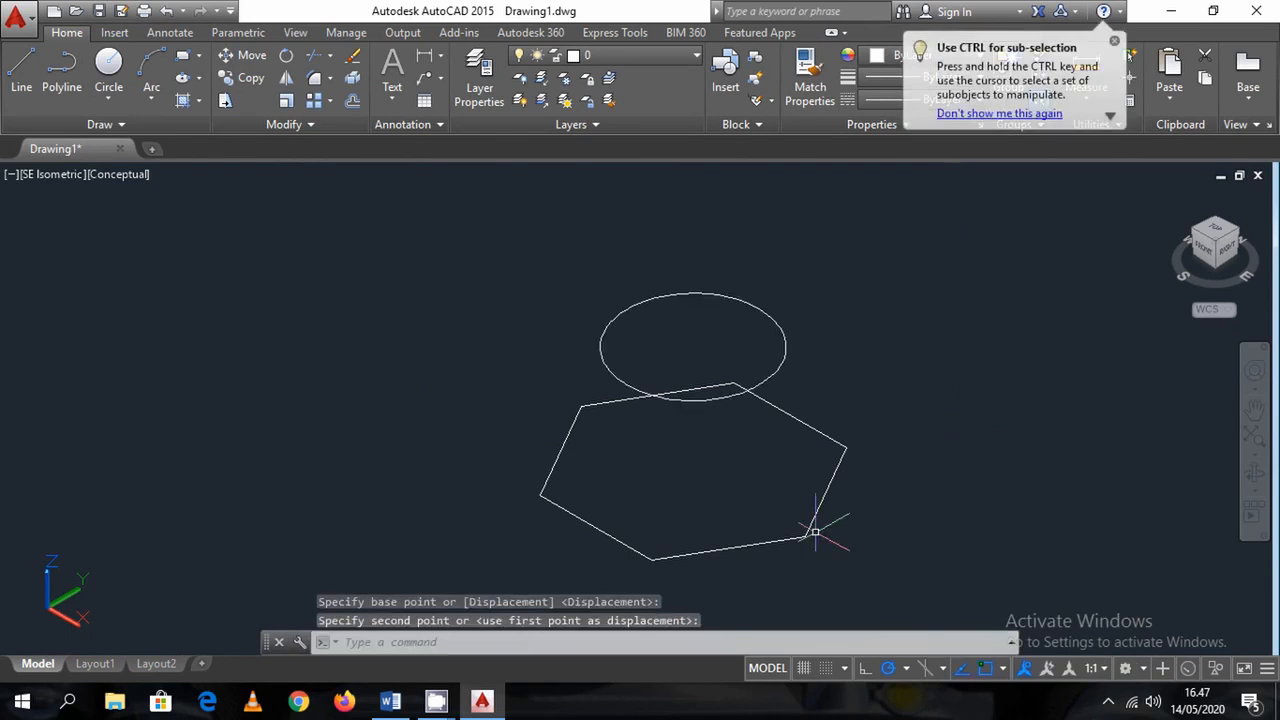
Loft a solid between the hexagon and the raised circle using cross sections only
{"action": "type", "text": "l"}
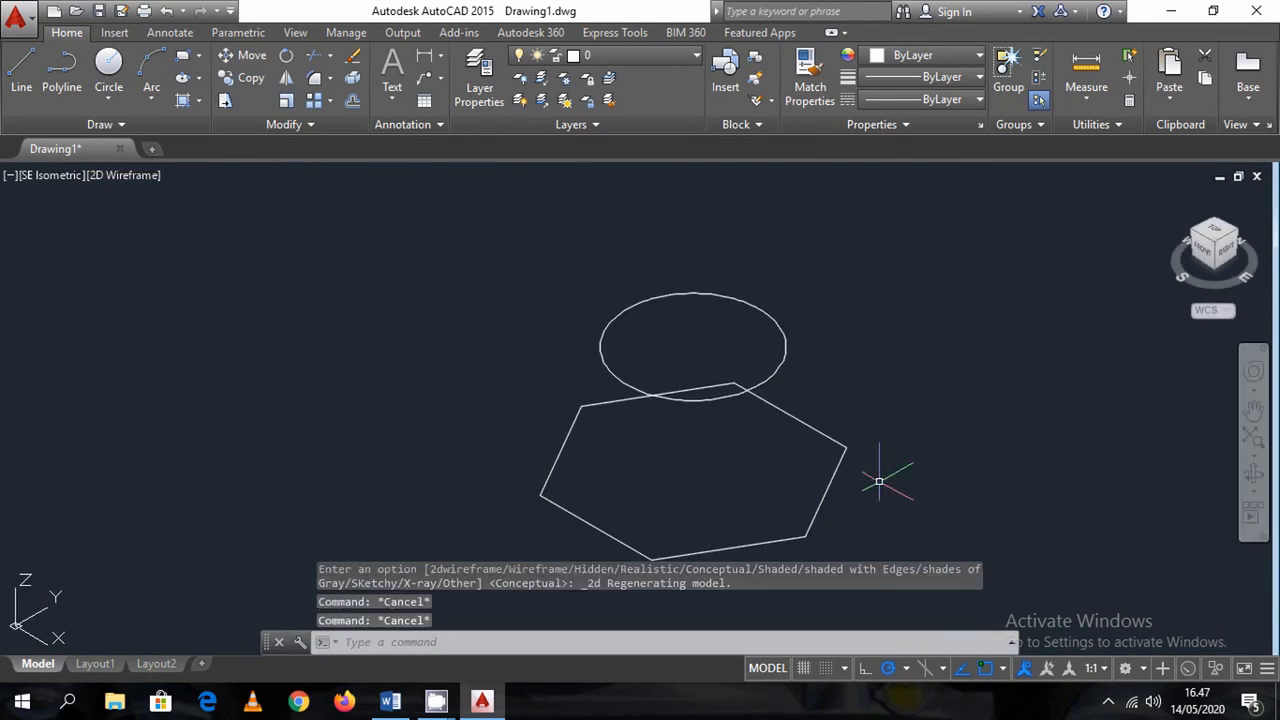
{"action": "type", "text": "lo"}
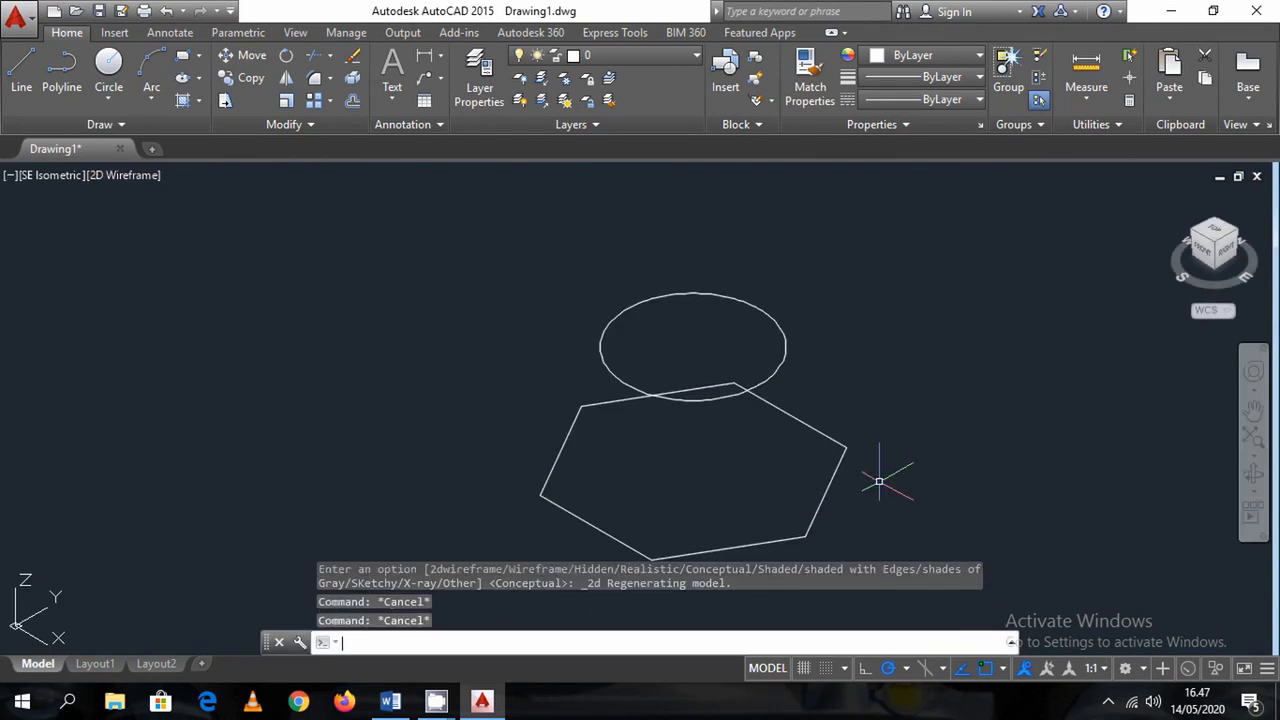
{"action": "key", "text": "Return"}
{"action": "left_click", "coordinate": [835, 542]}
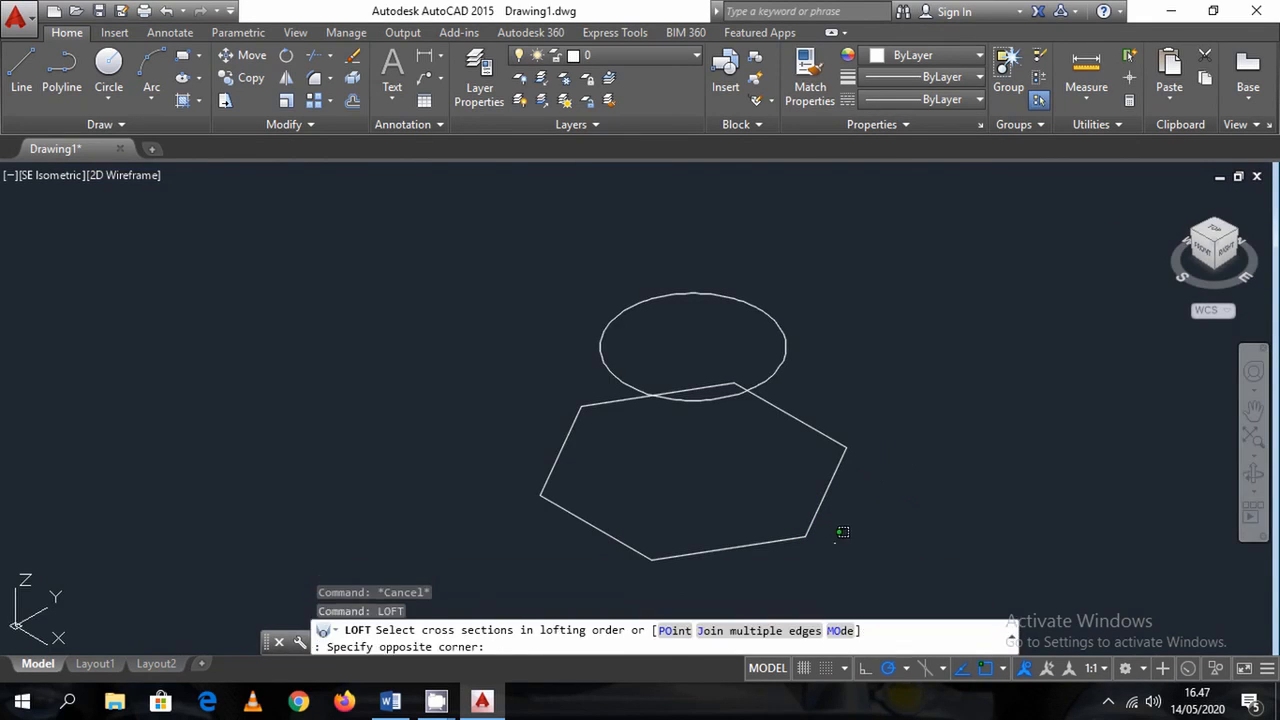
{"action": "left_click", "coordinate": [696, 392]}
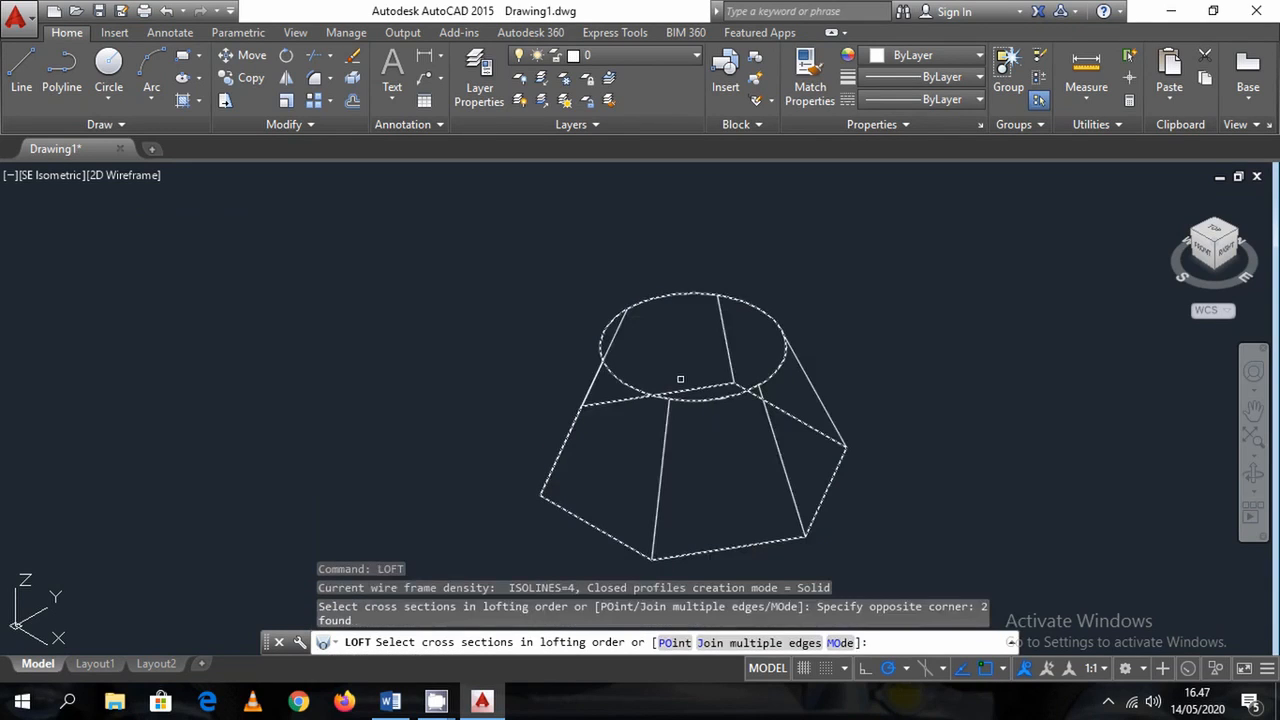
{"action": "key", "text": "Return"}
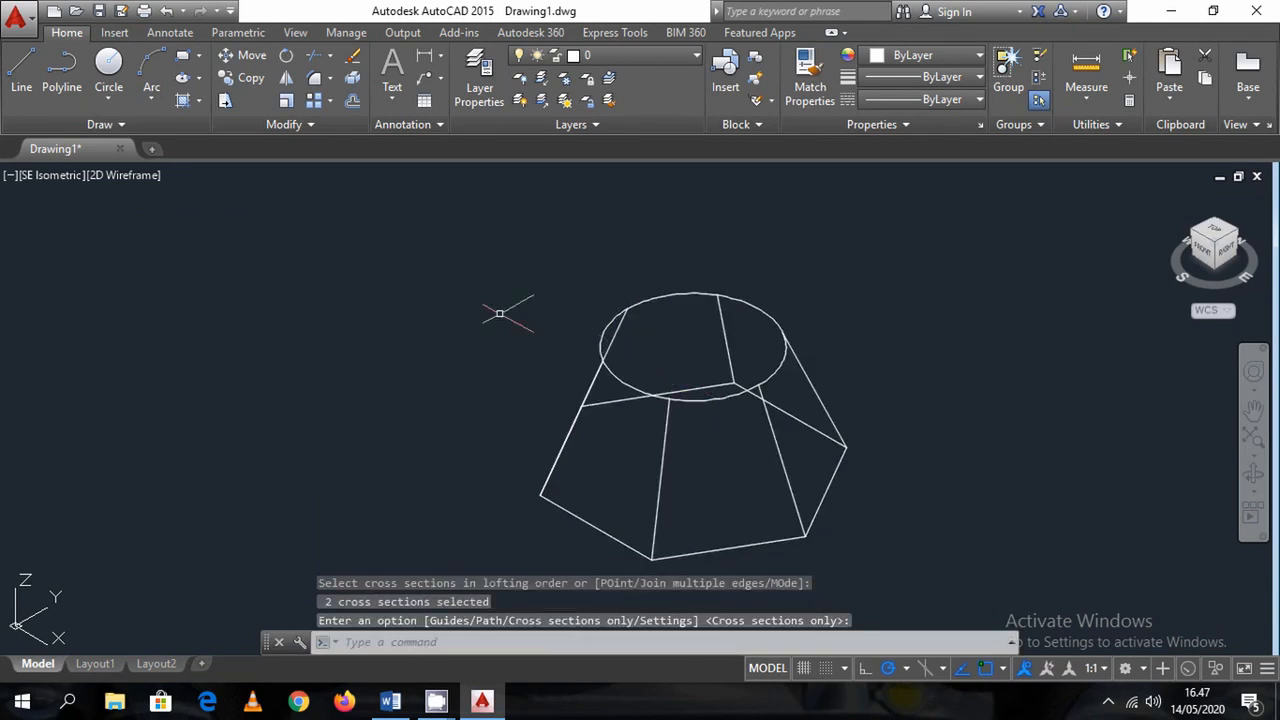
{"action": "key", "text": "Escape"}
Apply the Conceptual visual style and orbit slightly around the lofted solid to inspect its shape
{"action": "left_click", "coordinate": [112, 175]}
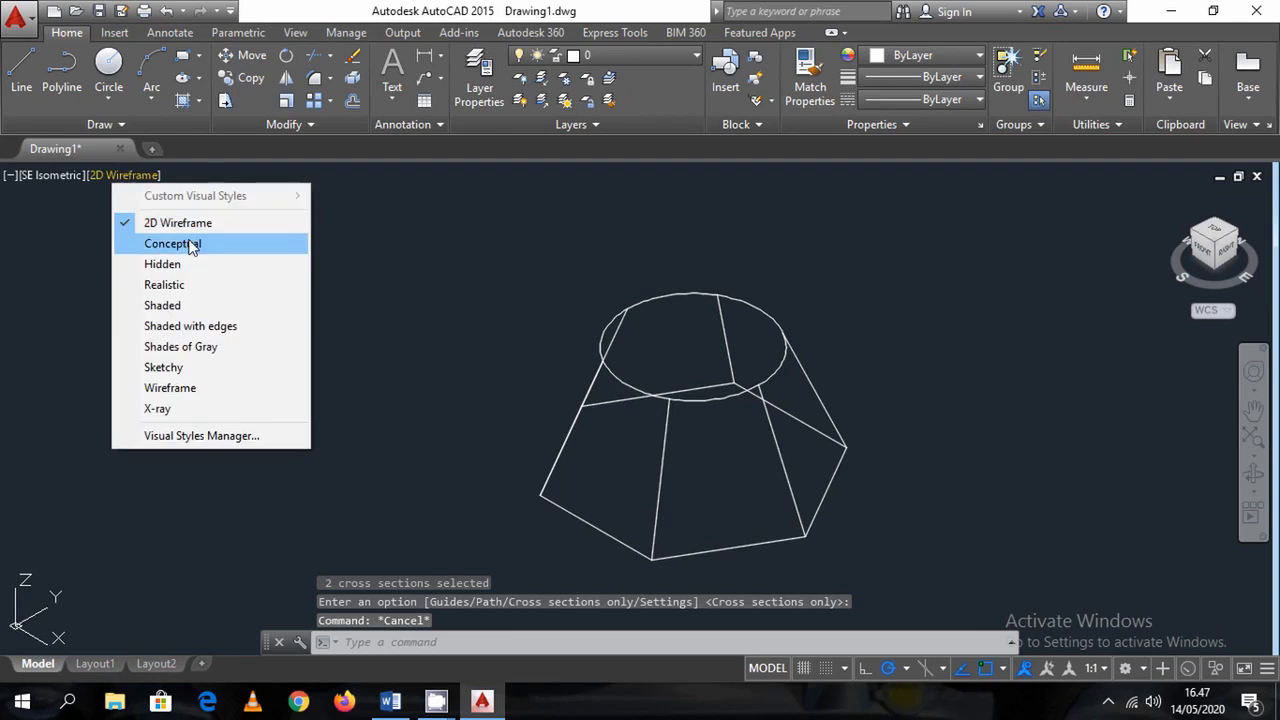
{"action": "left_click", "coordinate": [190, 245]}
{"action": "left_click", "coordinate": [1254, 472]}
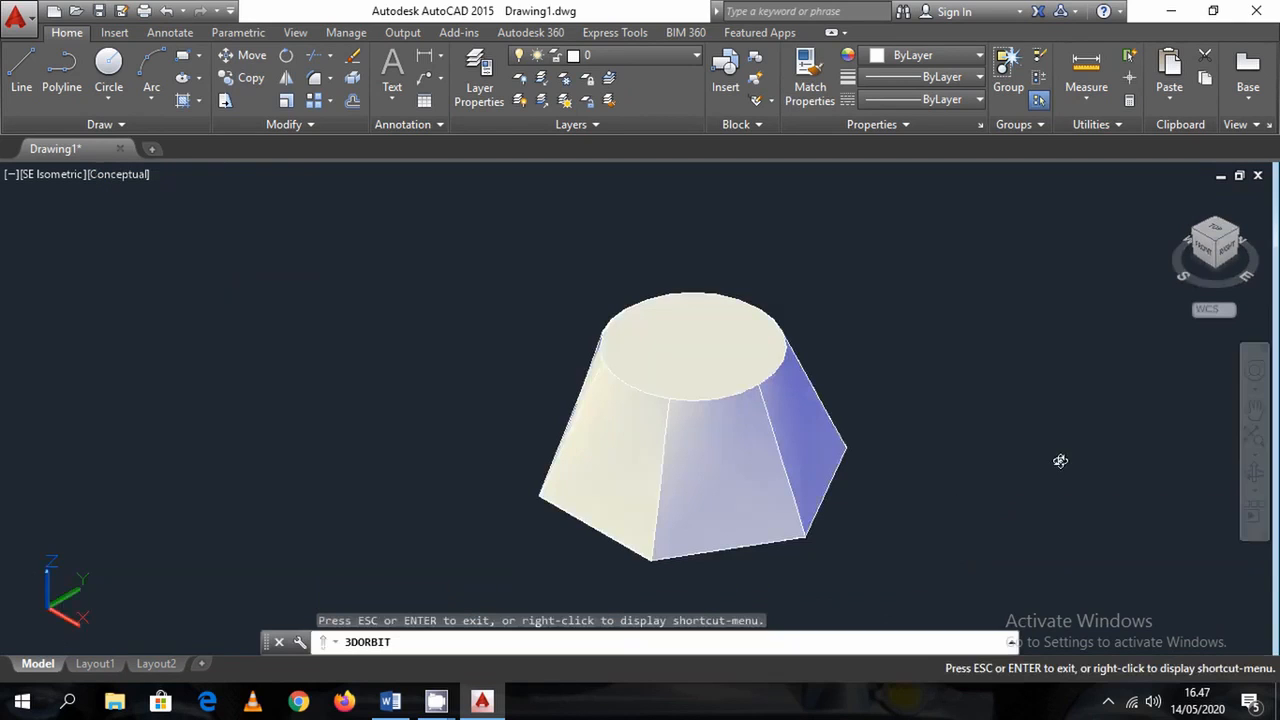
{"action": "mouse_move", "coordinate": [966, 460]}
{"action": "left_mouse_down"}
{"action": "mouse_move", "coordinate": [766, 374]}
{"action": "mouse_move", "coordinate": [649, 403]}
{"action": "mouse_move", "coordinate": [833, 494]}
{"action": "mouse_move", "coordinate": [866, 363]}
{"action": "mouse_move", "coordinate": [1043, 469]}
{"action": "mouse_move", "coordinate": [726, 477]}
{"action": "mouse_move", "coordinate": [786, 504]}
{"action": "mouse_move", "coordinate": [1023, 457]}
{"action": "mouse_move", "coordinate": [951, 560]}
{"action": "mouse_move", "coordinate": [770, 447]}
{"action": "mouse_move", "coordinate": [831, 346]}
{"action": "mouse_move", "coordinate": [971, 474]}
{"action": "left_mouse_up"}
{"action": "key", "text": "Escape"}
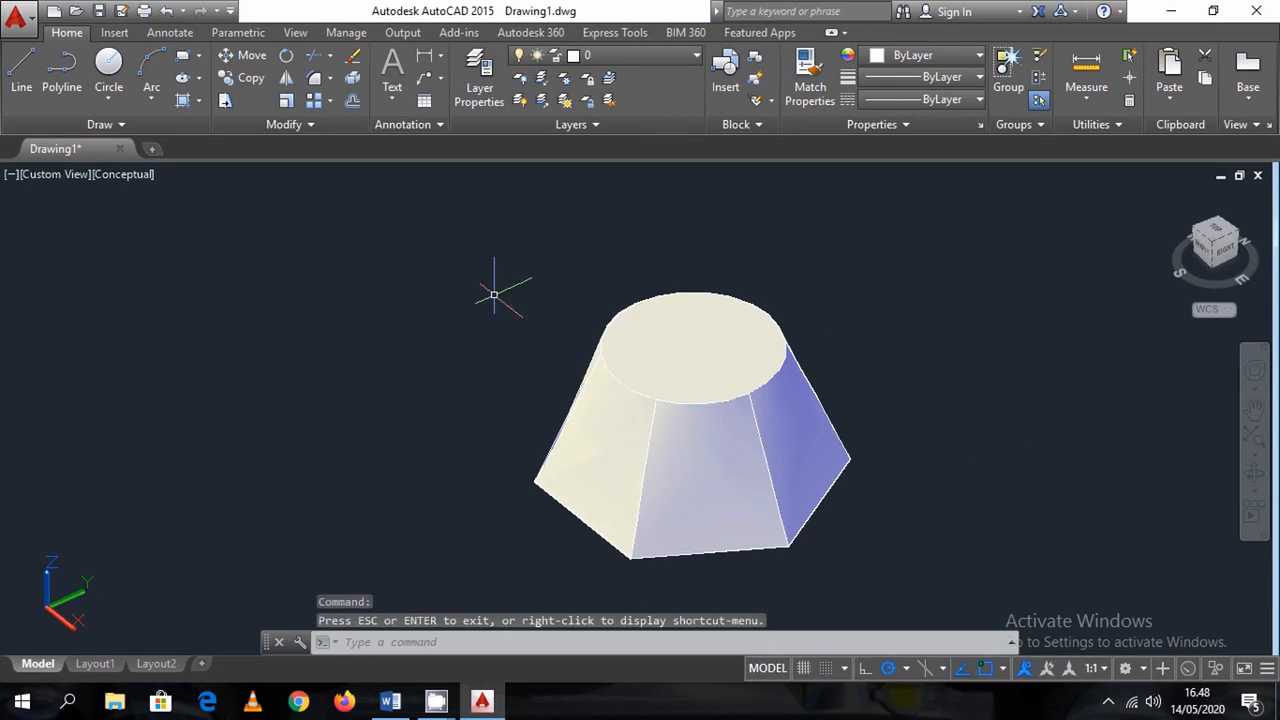
Delete the lofted solid from the drawing
{"action": "left_click", "coordinate": [124, 174]}
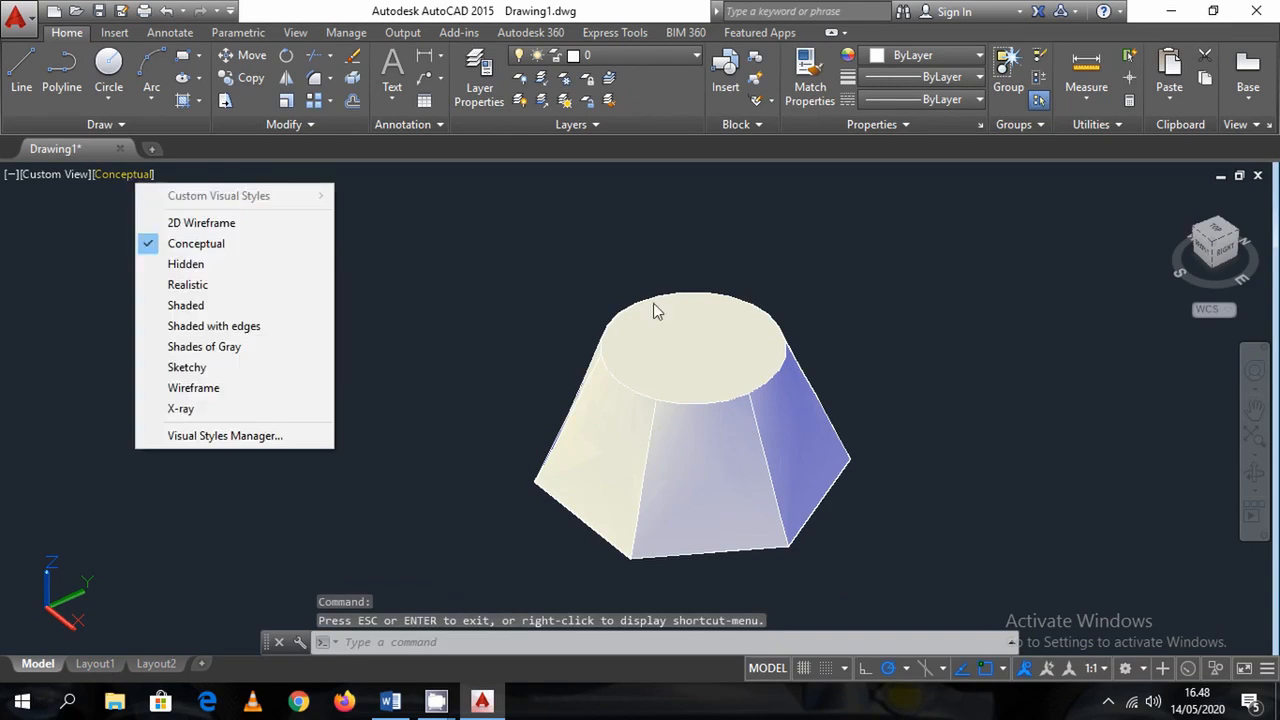
{"action": "left_click", "coordinate": [879, 522]}
{"action": "left_click", "coordinate": [558, 350]}
{"action": "key", "text": "Delete"}
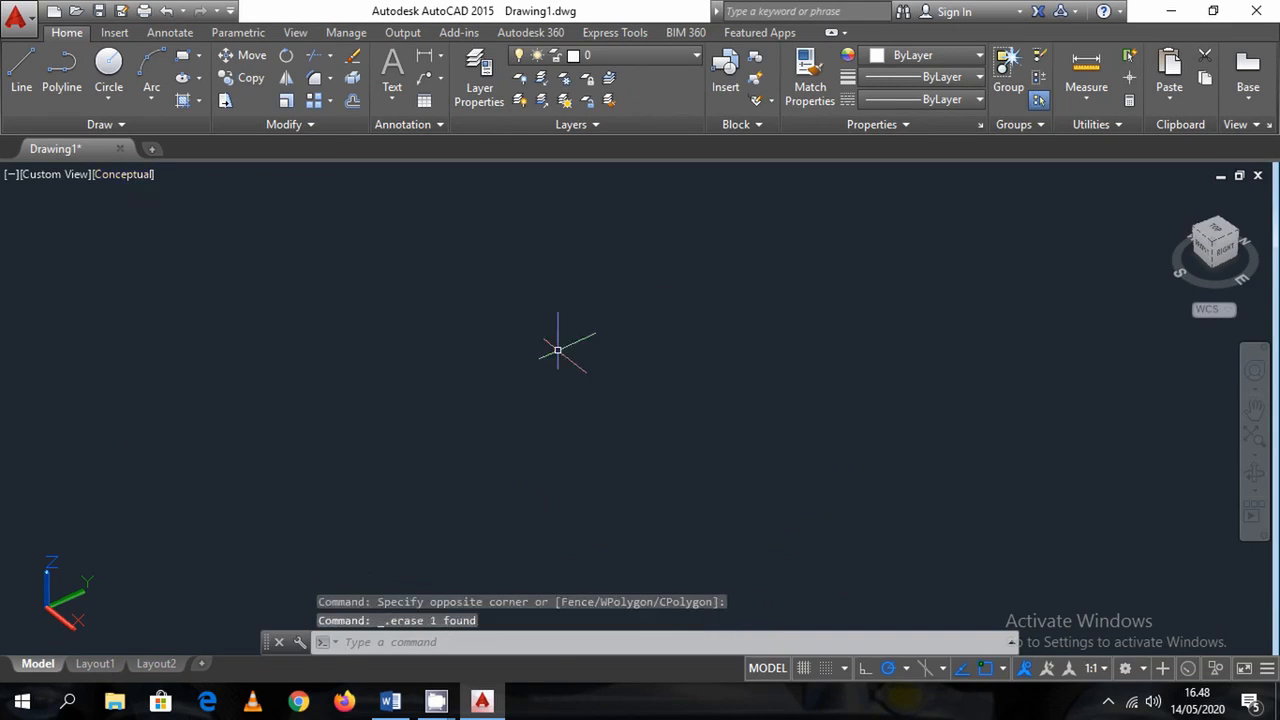
Switch to Word, review the notes from Cylinder through Sweep, Revolve and Loft, and return to AutoCAD
{"action": "left_click", "coordinate": [390, 702]}
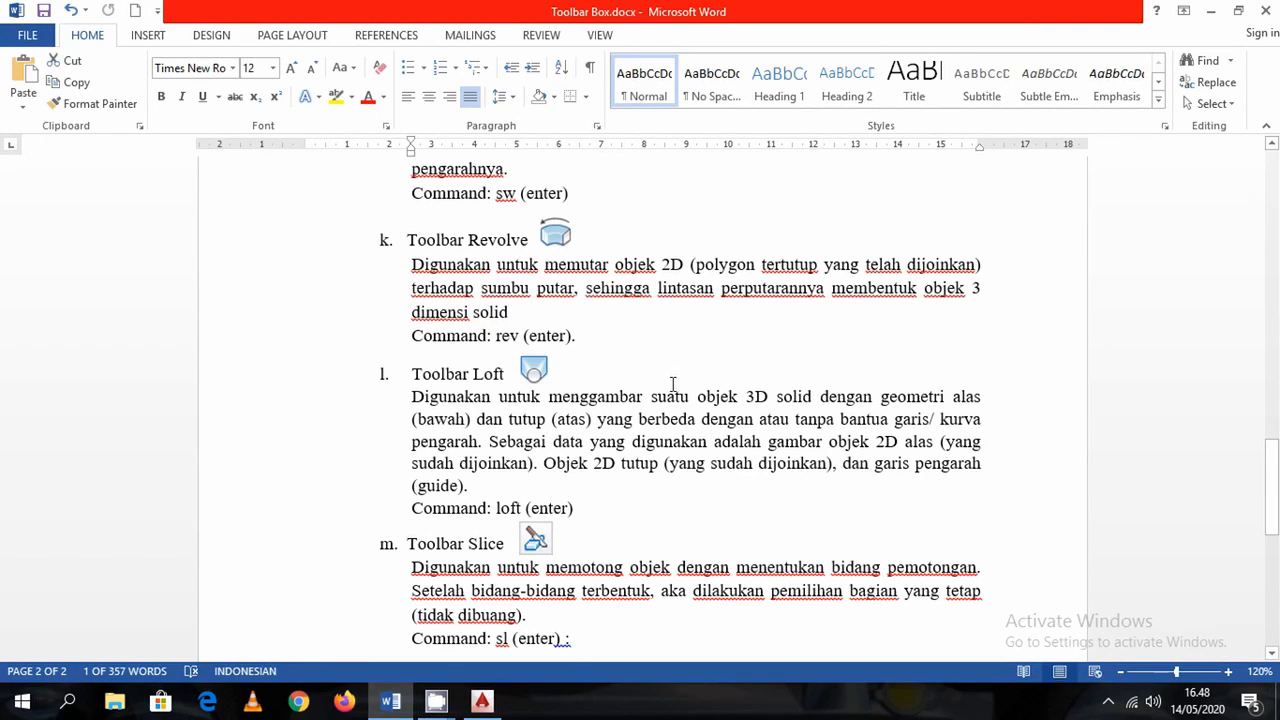
{"action": "scroll", "coordinate": [666, 289], "scroll_direction": "up", "scroll_amount": 2}
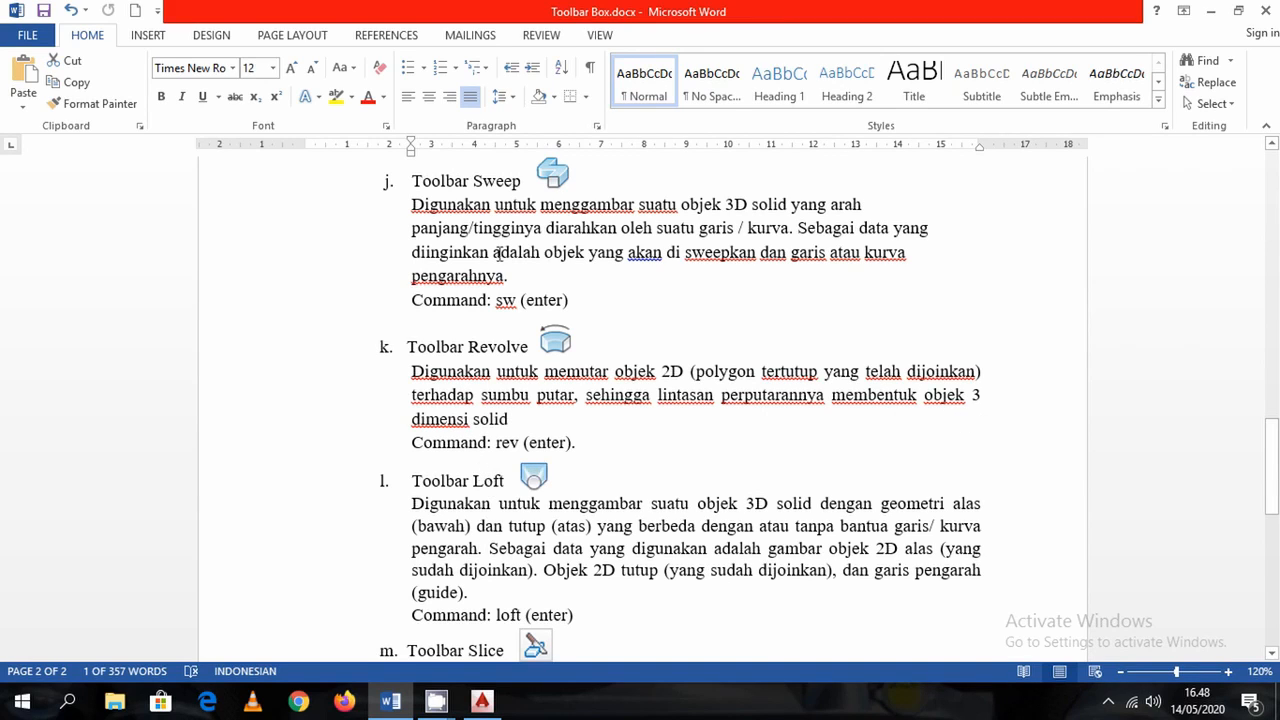
{"action": "scroll", "coordinate": [630, 430], "scroll_direction": "up", "scroll_amount": 5}
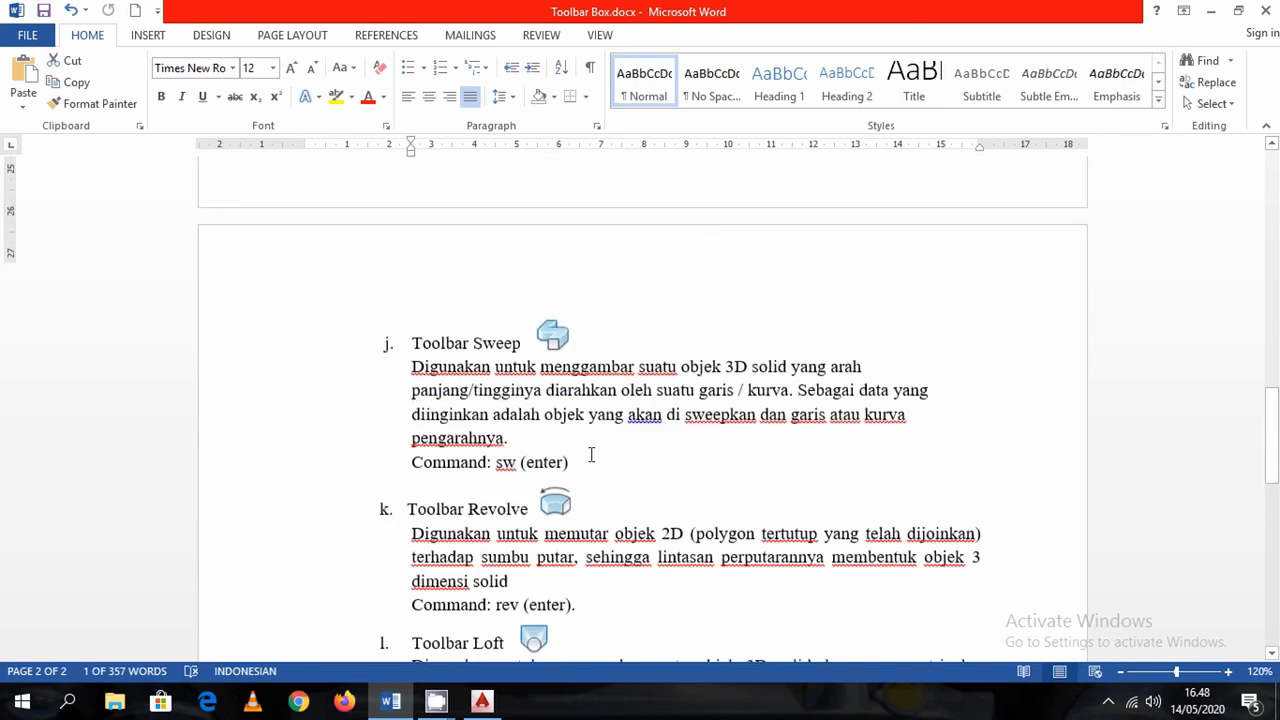
{"action": "scroll", "coordinate": [578, 480], "scroll_direction": "up", "scroll_amount": 20}
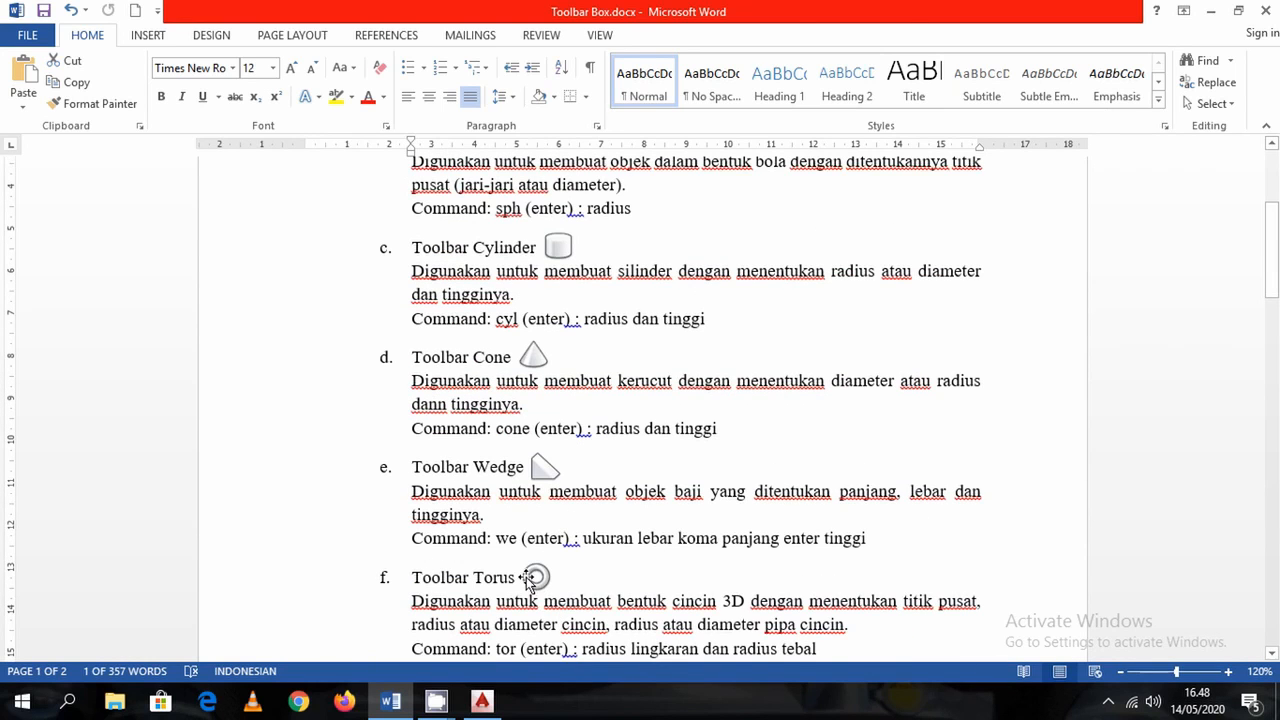
{"action": "scroll", "coordinate": [531, 580], "scroll_direction": "down", "scroll_amount": 4}
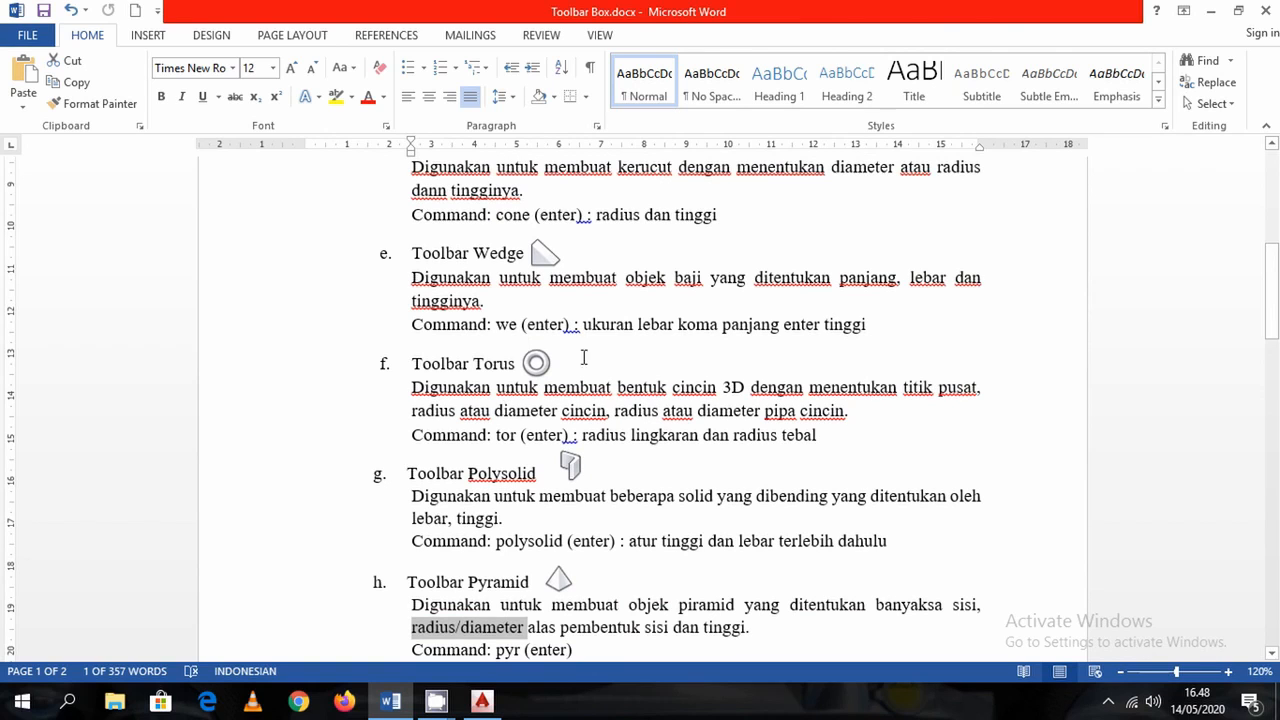
{"action": "scroll", "coordinate": [531, 387], "scroll_direction": "down", "scroll_amount": 15}
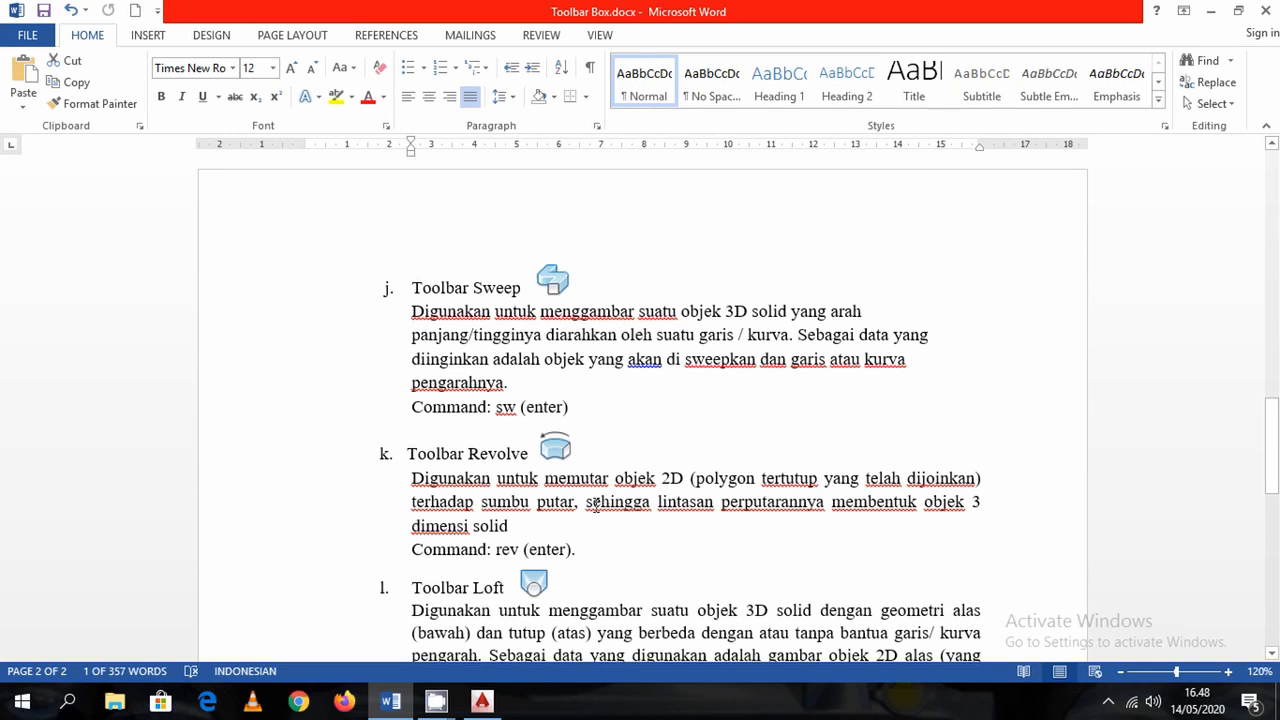
{"action": "left_click", "coordinate": [482, 701]}
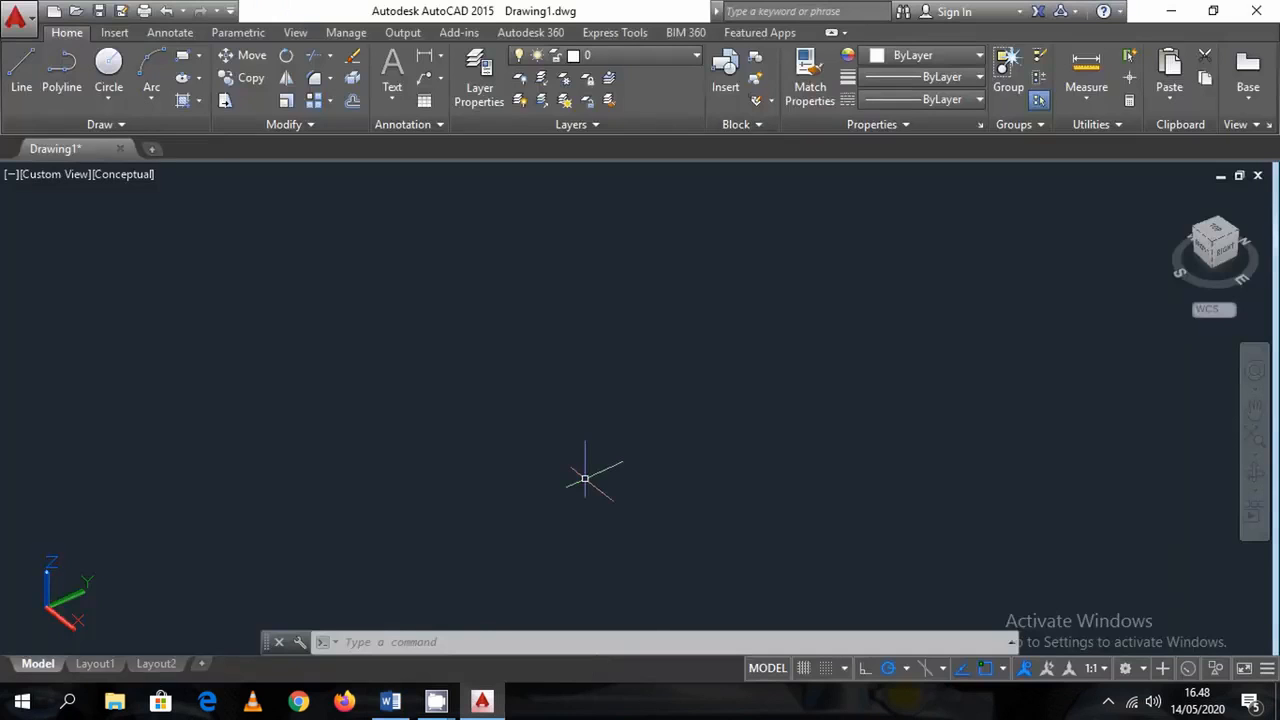
Change the viewport to the Front view and turn on the grid
{"action": "left_click", "coordinate": [41, 176]}
{"action": "left_click", "coordinate": [90, 305]}
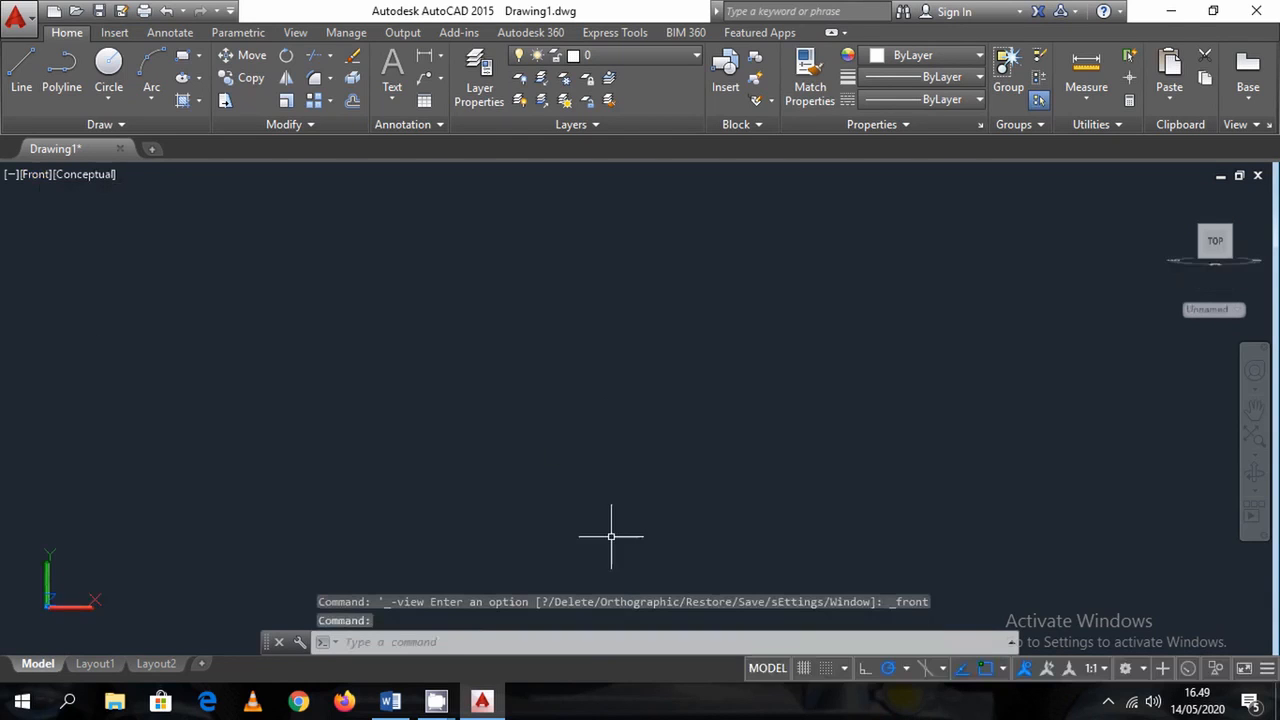
{"action": "left_click", "coordinate": [803, 668]}
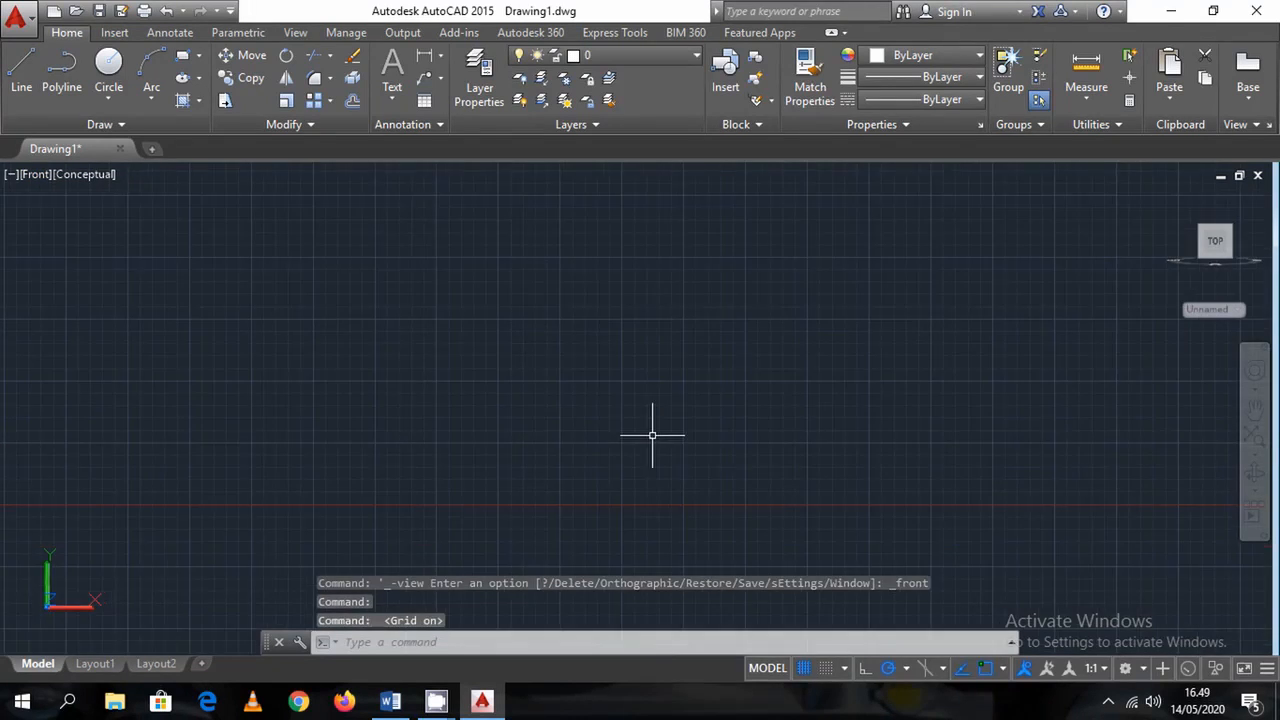
Draw a circle in the empty area above the X axis, picking its centre and radius freehand
{"action": "middle_click_drag", "start_coordinate": [652, 435], "coordinate": [575, 505]}
{"action": "type", "text": "c"}
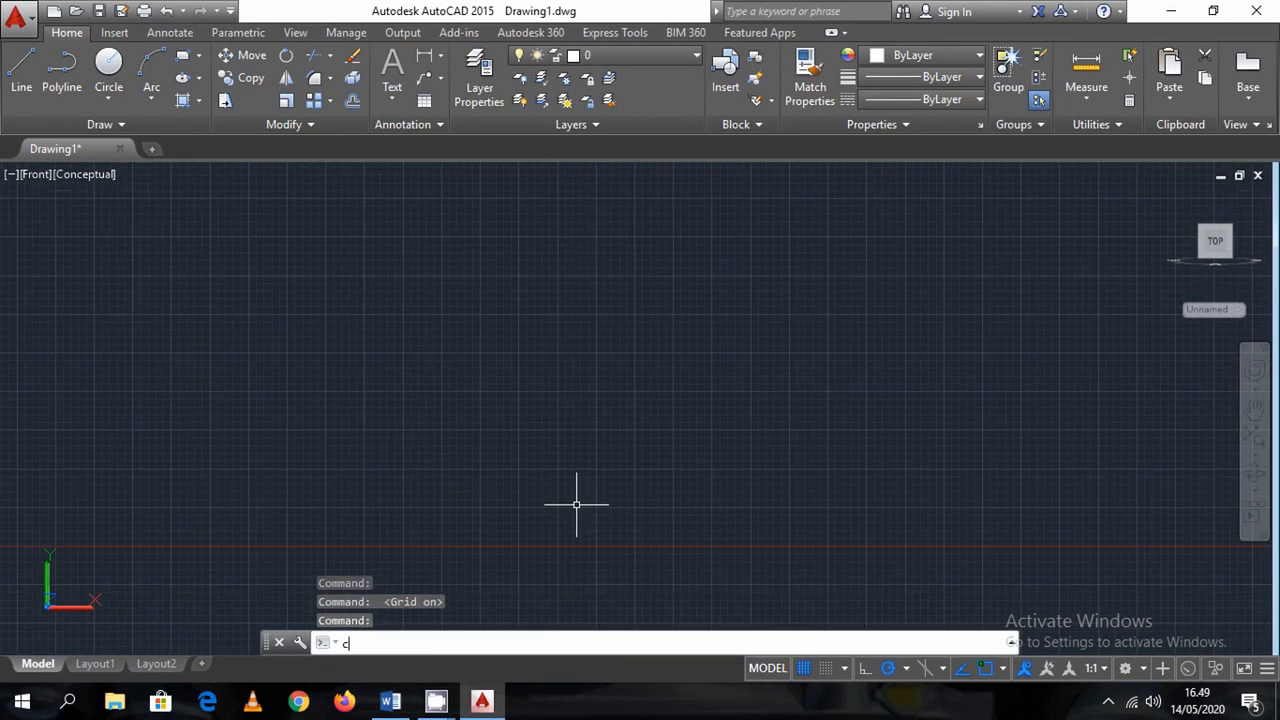
{"action": "key", "text": "Return"}
{"action": "left_click", "coordinate": [515, 333]}
{"action": "left_click", "coordinate": [556, 398]}
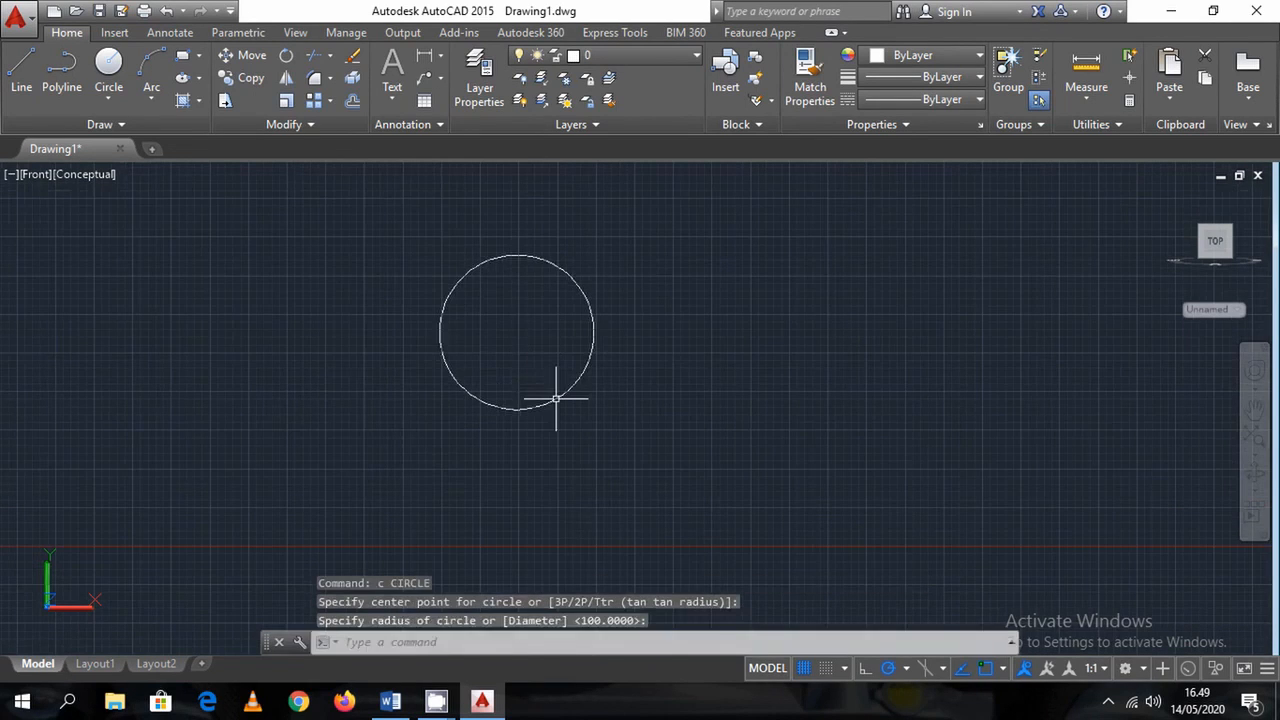
Copy the circle straight down by about 42 units, using its top quadrant as the base point
{"action": "key", "text": "Return"}
{"action": "key", "text": "Escape"}
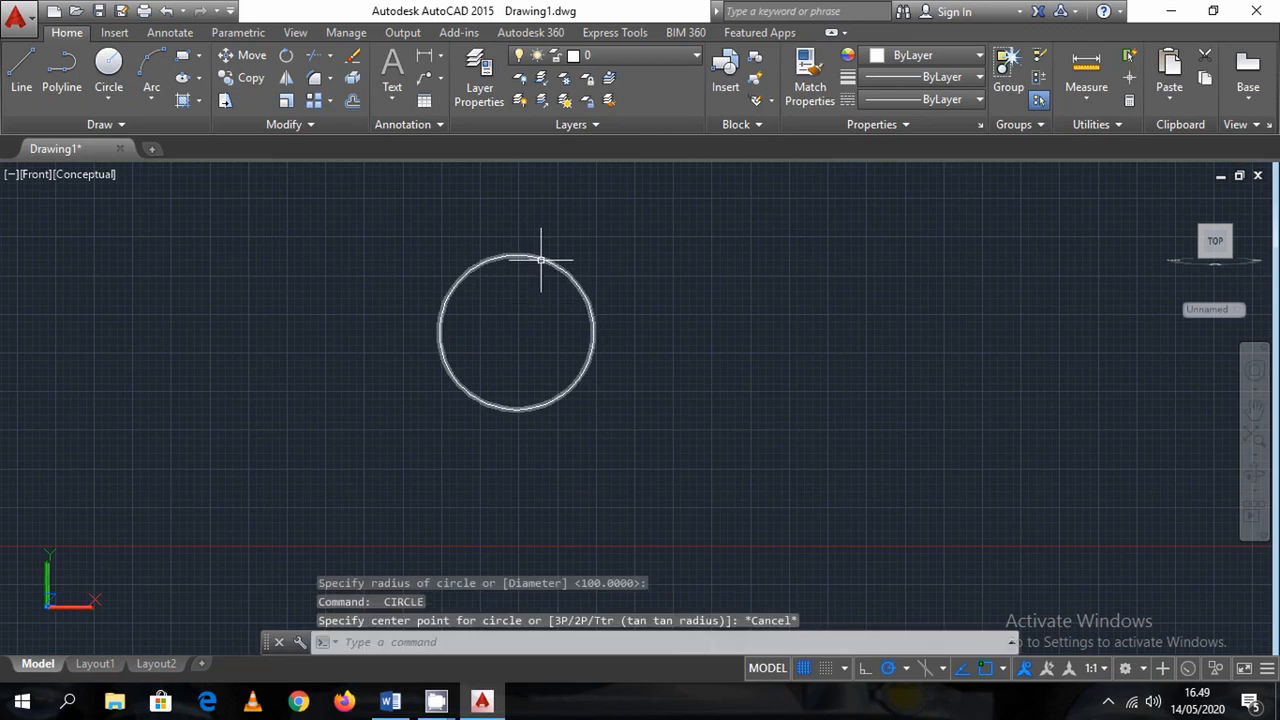
{"action": "left_click", "coordinate": [541, 260]}
{"action": "right_click", "coordinate": [541, 260]}
{"action": "key", "text": "Escape"}
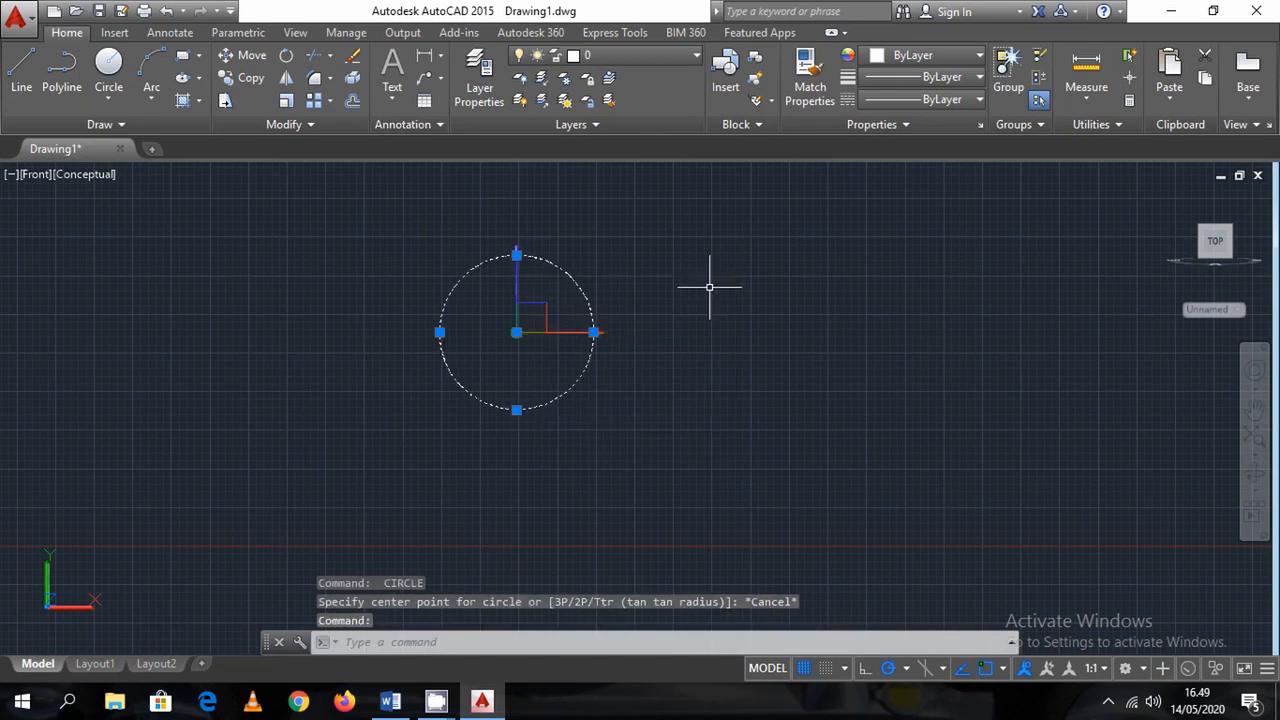
{"action": "right_click", "coordinate": [740, 290]}
{"action": "left_click", "coordinate": [828, 384]}
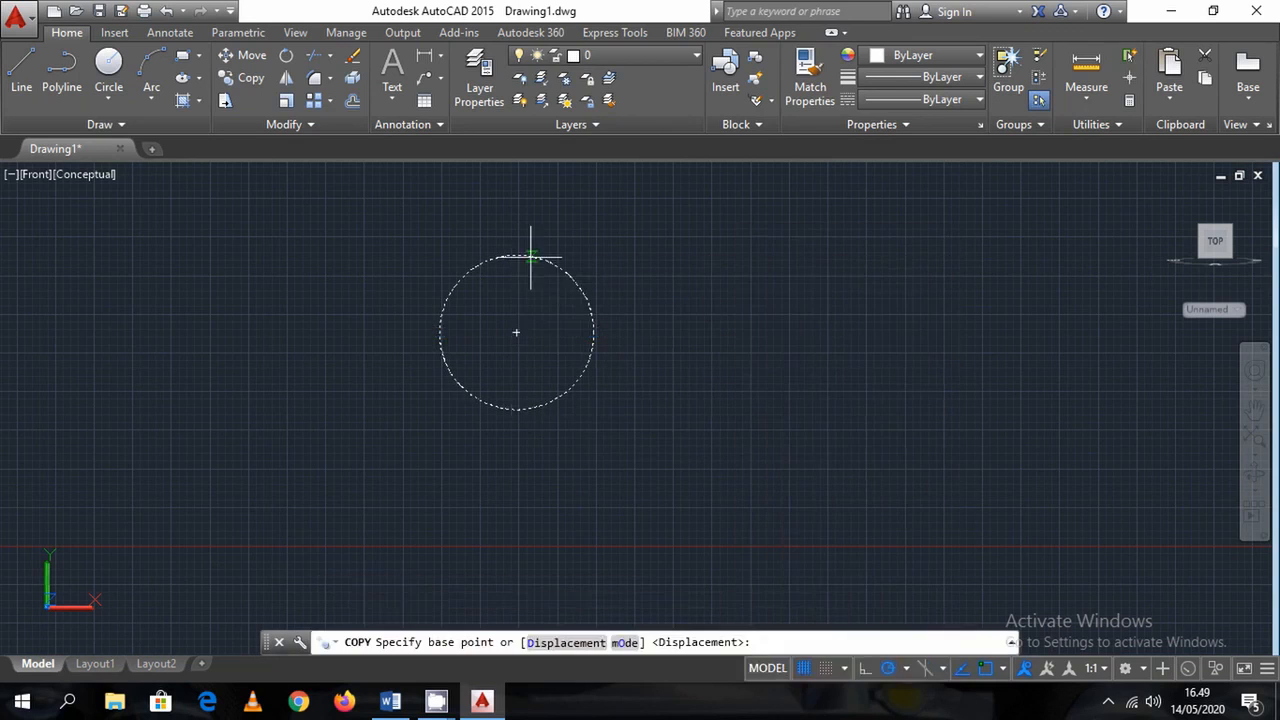
{"action": "left_click", "coordinate": [516, 256]}
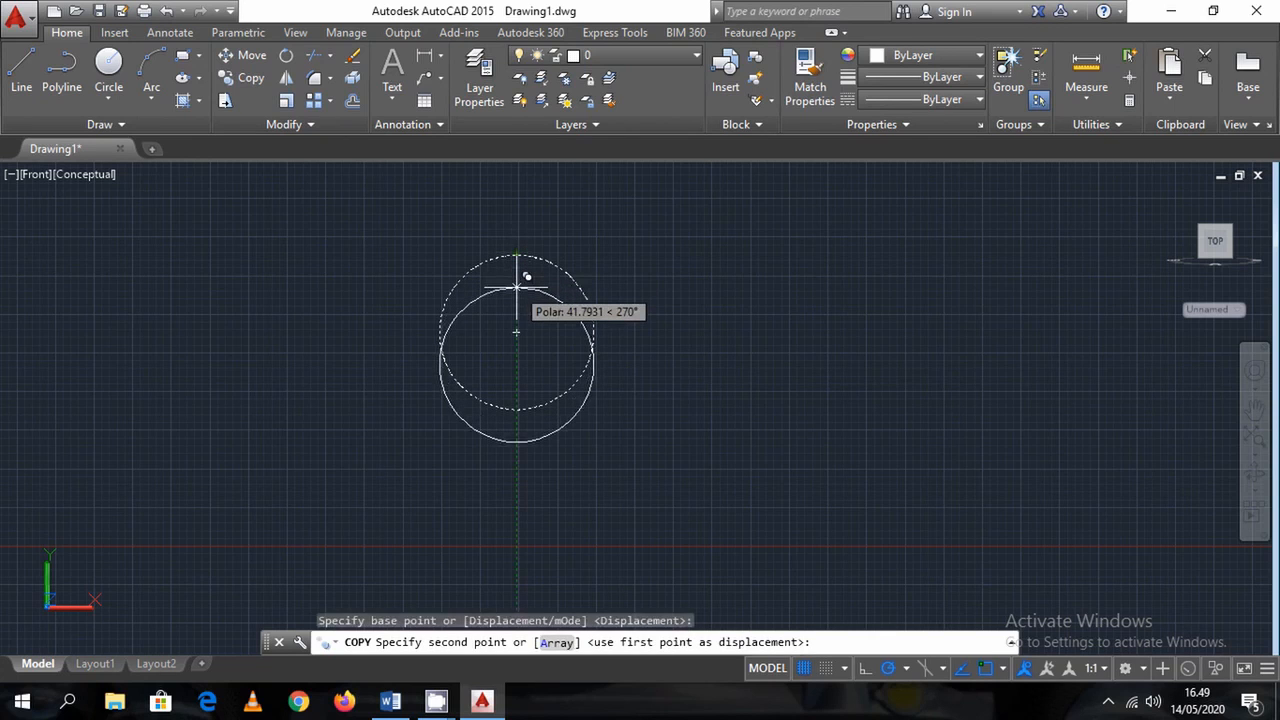
{"action": "left_click", "coordinate": [516, 288]}
{"action": "key", "text": "Escape"}
Trim away the lower parts of both circles to leave a crescent shape, and turn off the grid
{"action": "scroll", "coordinate": [545, 334], "scroll_direction": "up", "scroll_amount": 2}
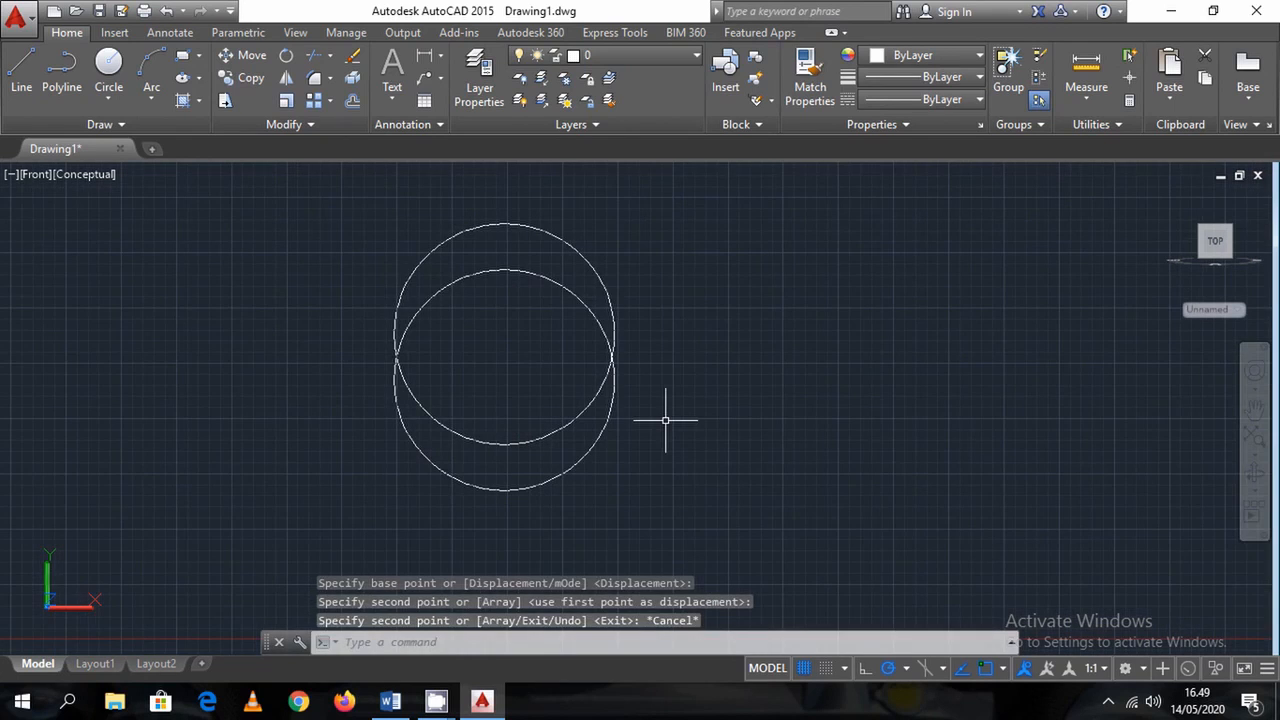
{"action": "type", "text": "tr"}
{"action": "key", "text": "Return"}
{"action": "key", "text": "Return"}
{"action": "left_click", "coordinate": [632, 515]}
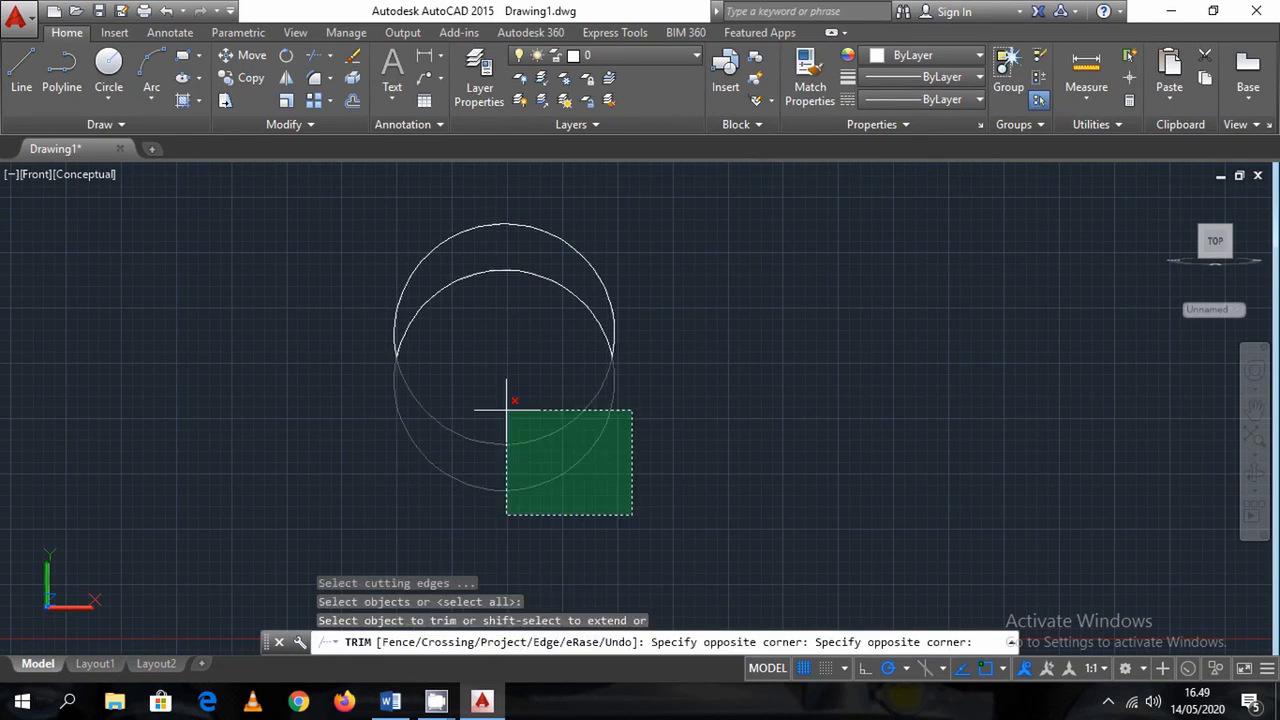
{"action": "left_click", "coordinate": [507, 410]}
{"action": "key", "text": "Escape"}
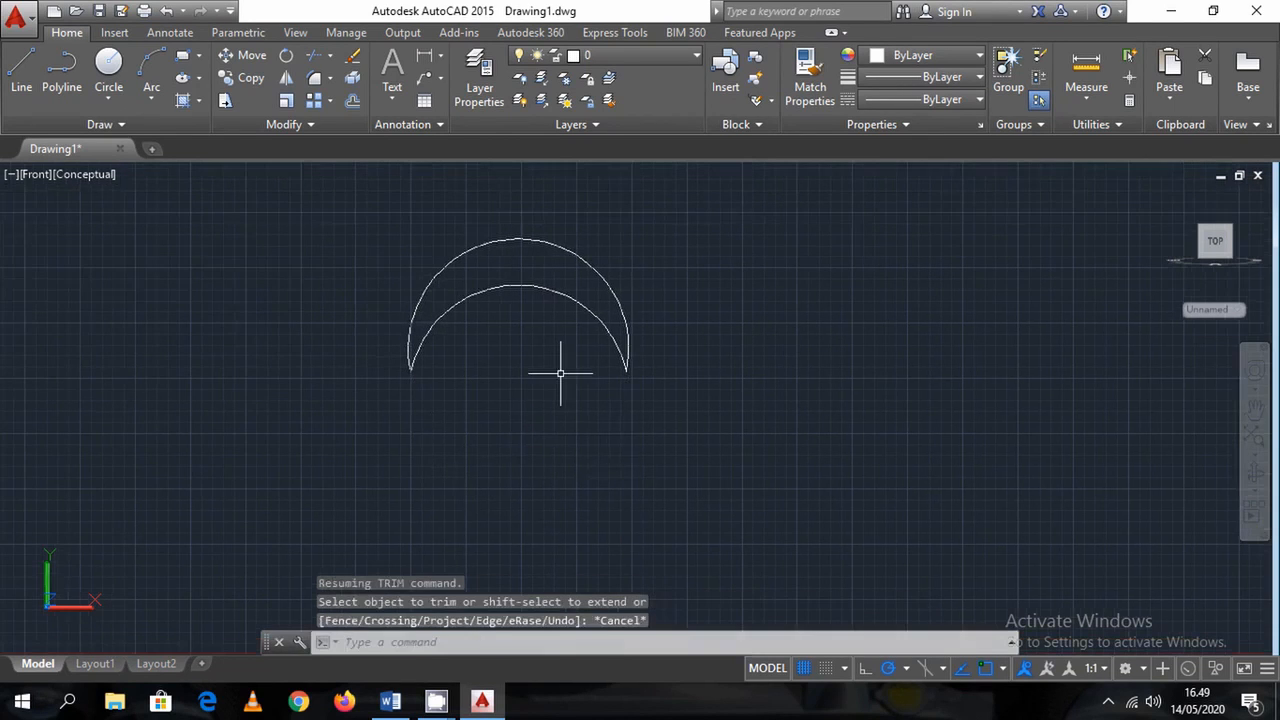
{"action": "left_click", "coordinate": [803, 668]}
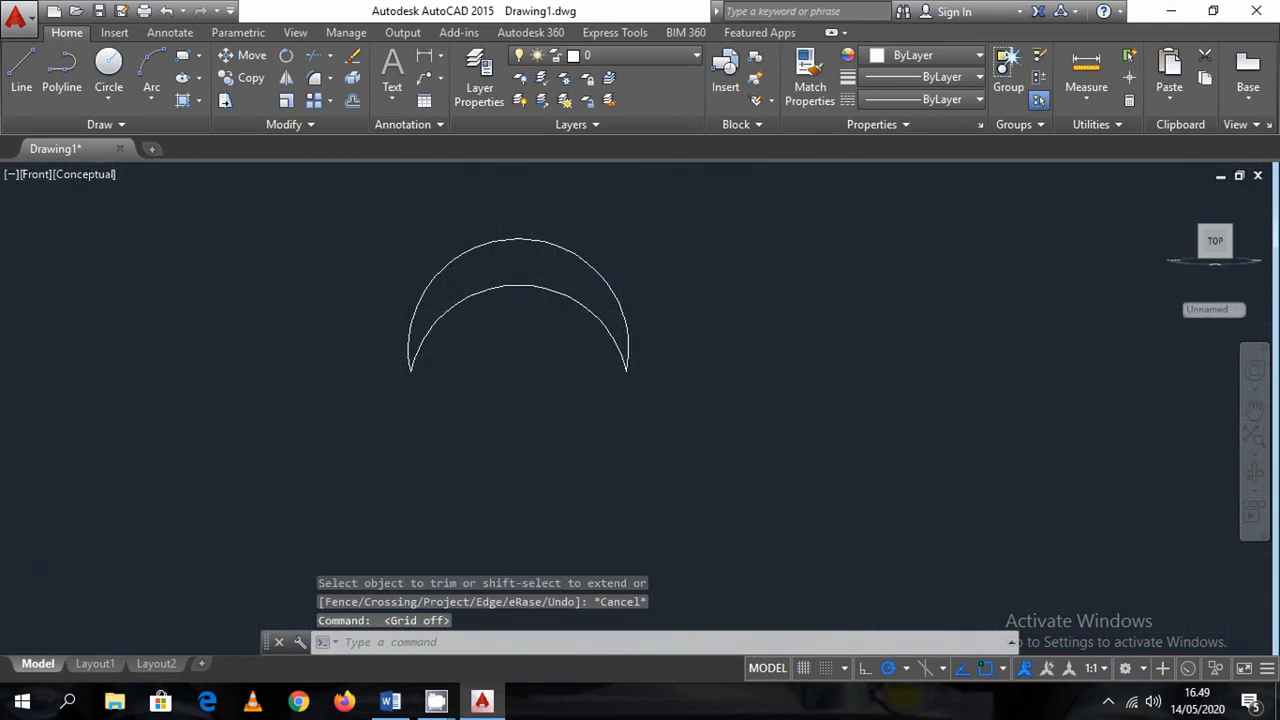
Draw a short vertical line from the topmost point of the crescent's outer arc down into the crescent, stopping short of the inner arc
{"action": "scroll", "coordinate": [470, 268], "scroll_direction": "up", "scroll_amount": 2}
{"action": "type", "text": "l"}
{"action": "key", "text": "Return"}
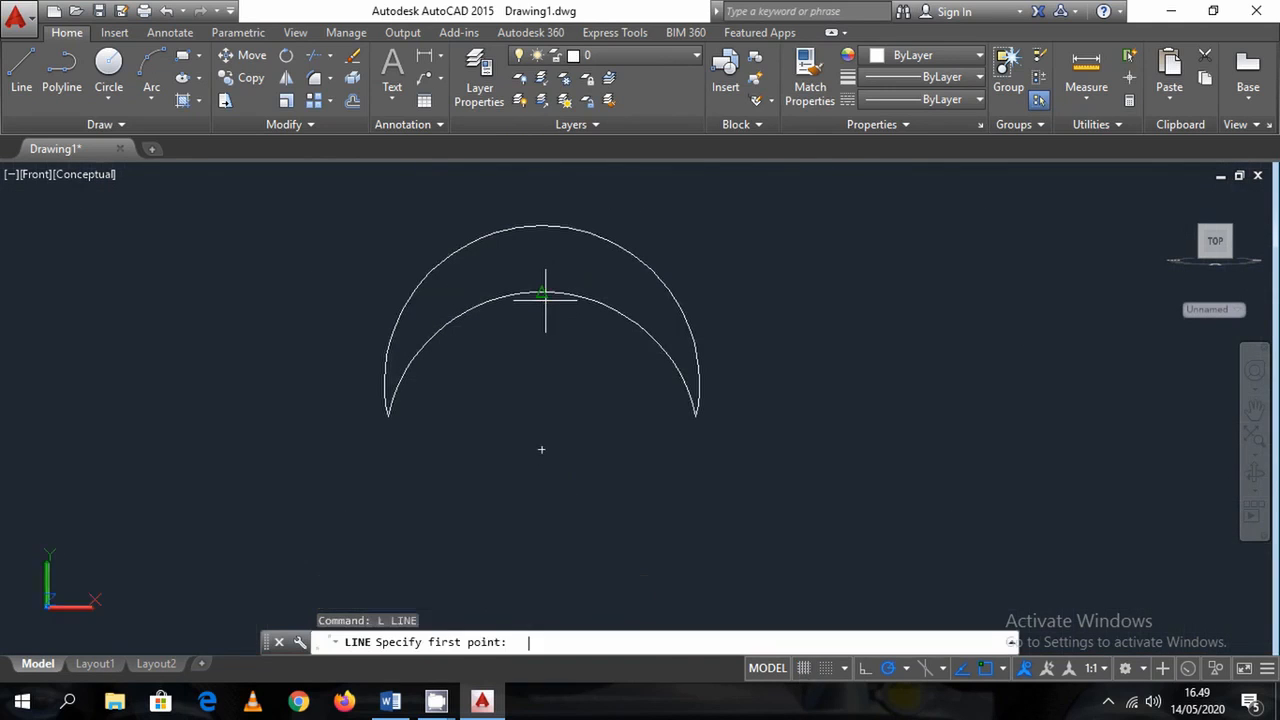
{"action": "left_click", "coordinate": [541, 228]}
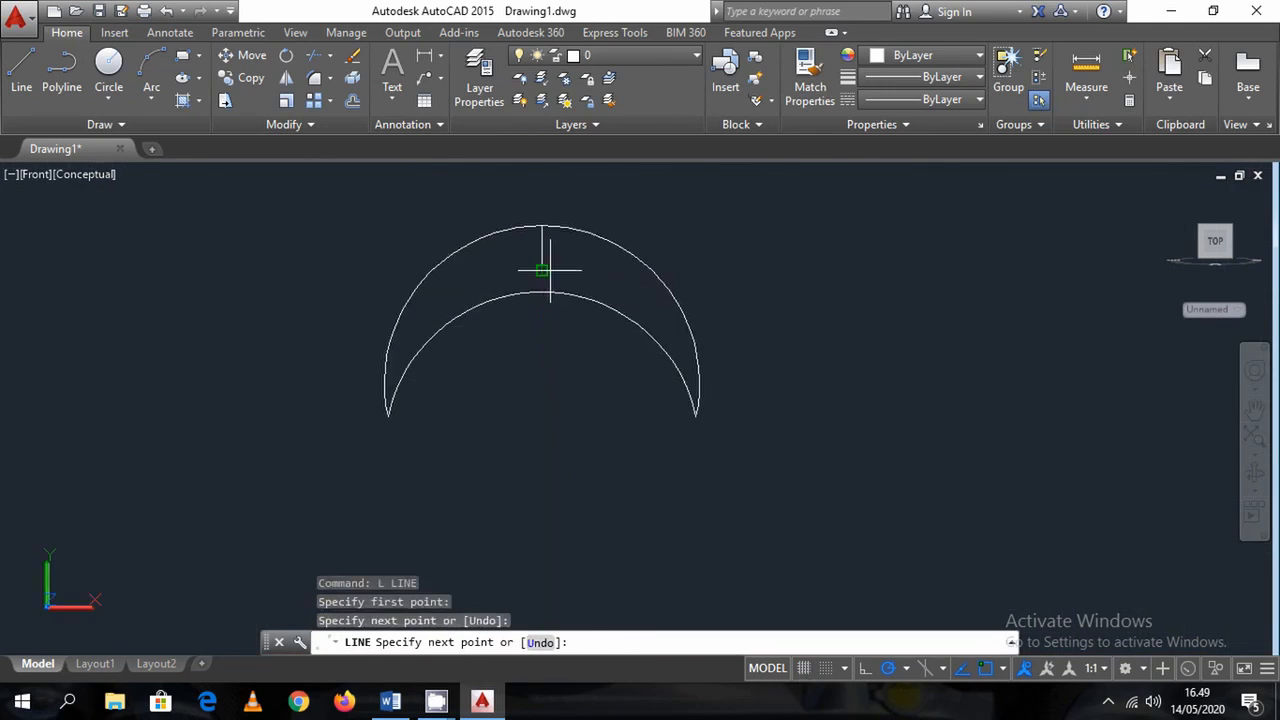
{"action": "key", "text": "Escape"}
Offset the short vertical line by 5 units to both its left and right sides
{"action": "scroll", "coordinate": [544, 258], "scroll_direction": "up", "scroll_amount": 3}
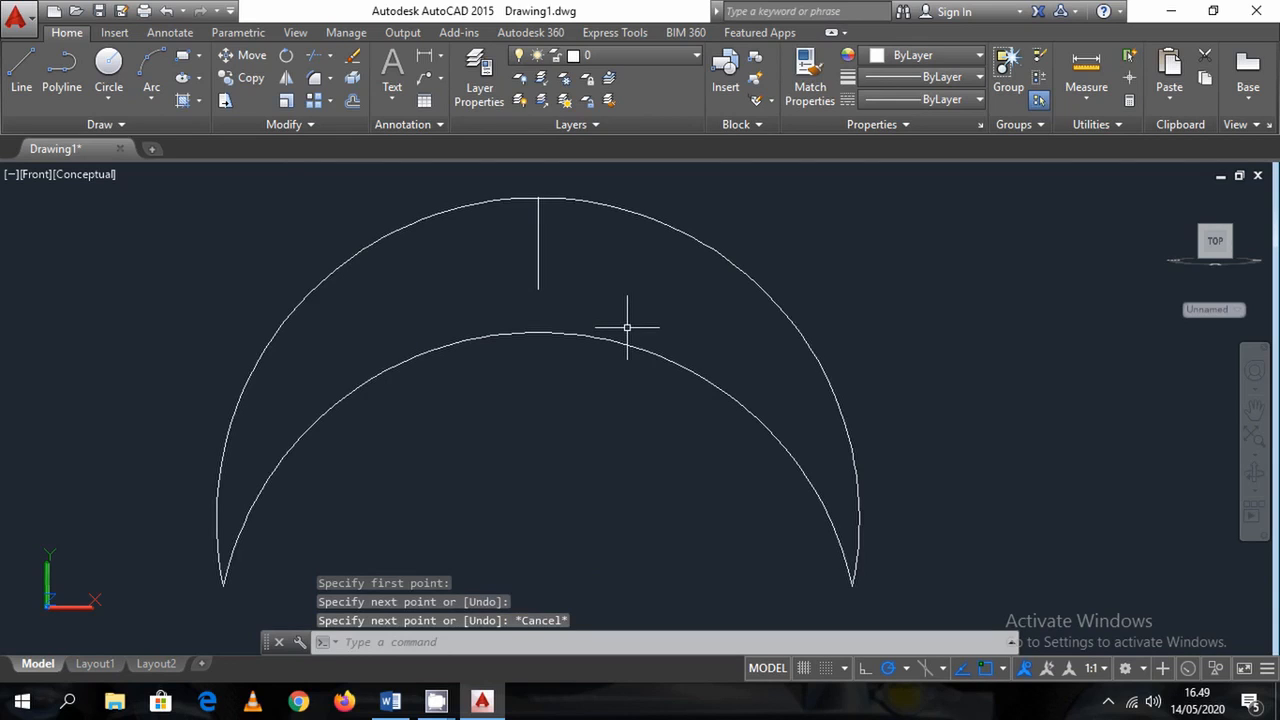
{"action": "type", "text": "o"}
{"action": "key", "text": "Return"}
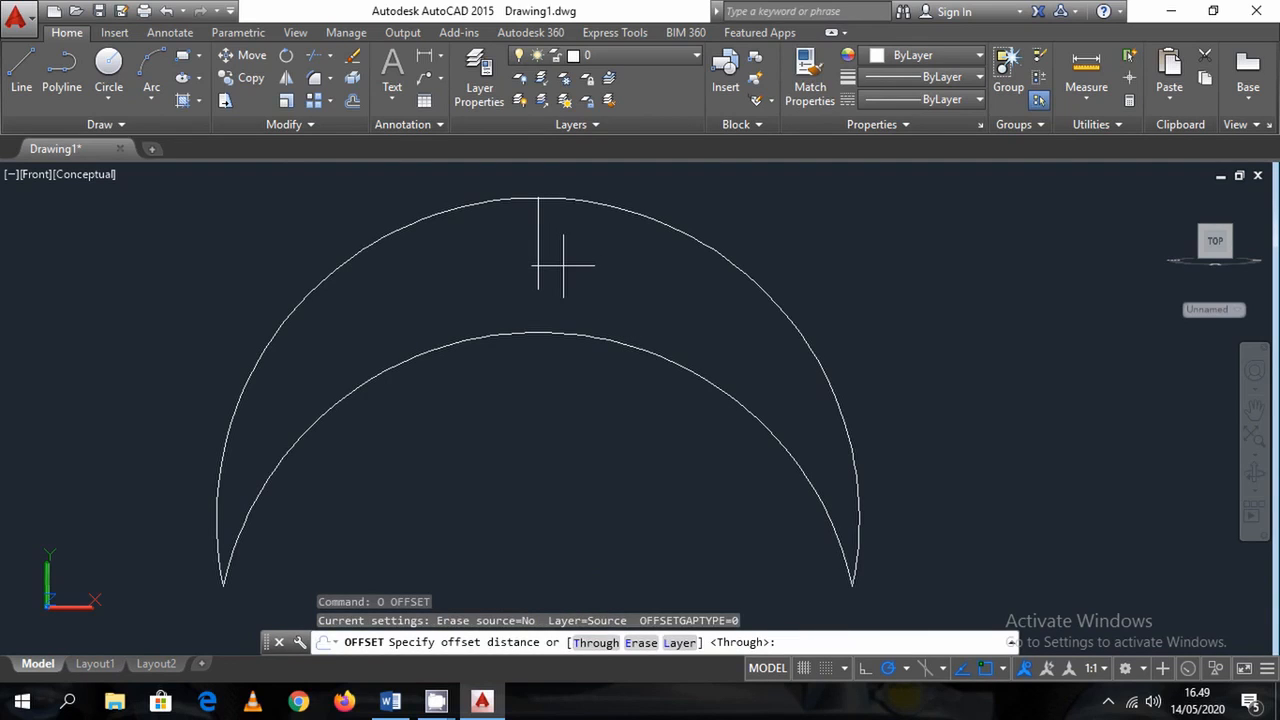
{"action": "type", "text": "1"}
{"action": "key", "text": "BackSpace"}
{"action": "type", "text": "5"}
{"action": "key", "text": "Return"}
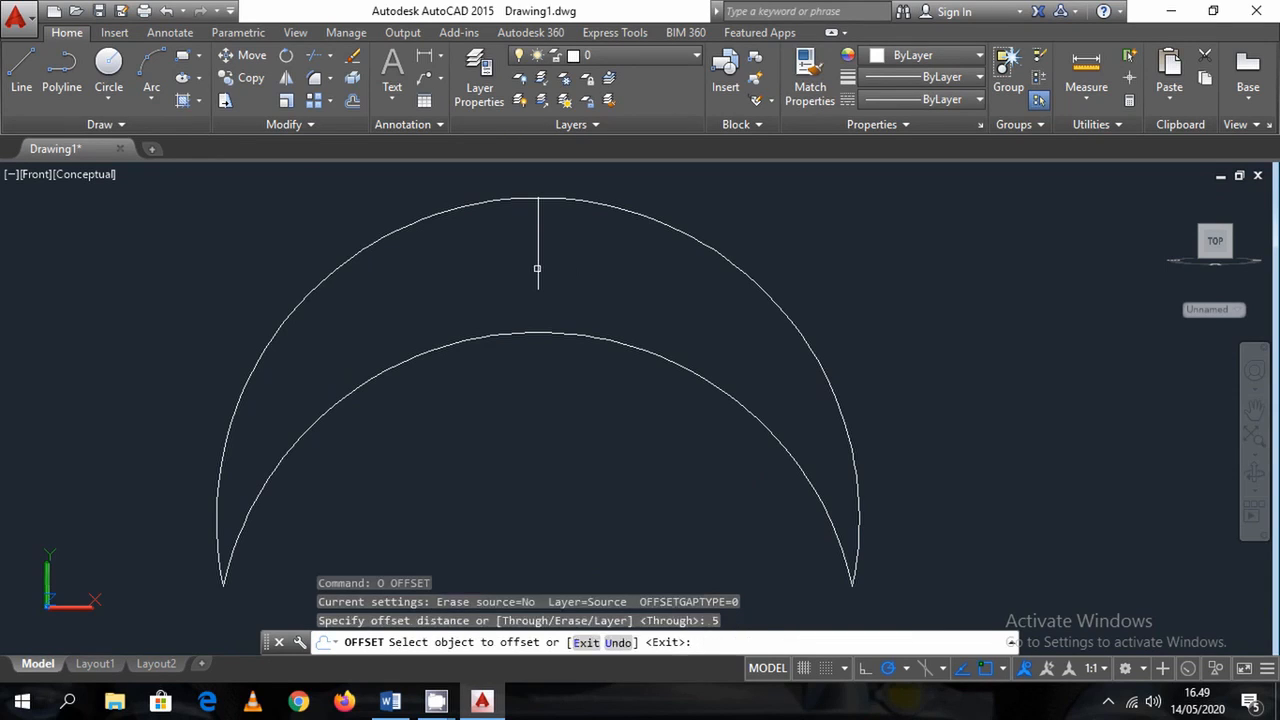
{"action": "left_click", "coordinate": [538, 268]}
{"action": "left_click", "coordinate": [566, 272]}
{"action": "left_click", "coordinate": [537, 268]}
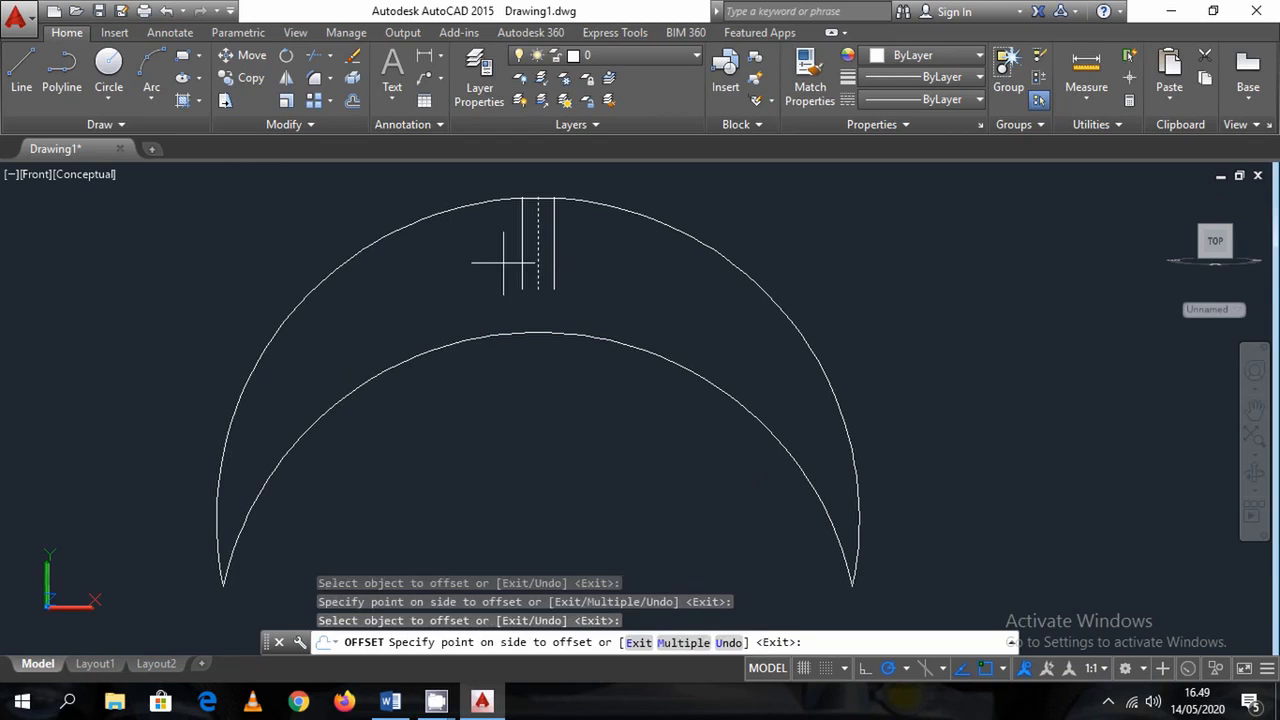
{"action": "left_click", "coordinate": [508, 266]}
{"action": "key", "text": "Escape"}
Connect the lower ends of the two offset lines with a horizontal line and delete the original centre line
{"action": "scroll", "coordinate": [543, 257], "scroll_direction": "up", "scroll_amount": 2}
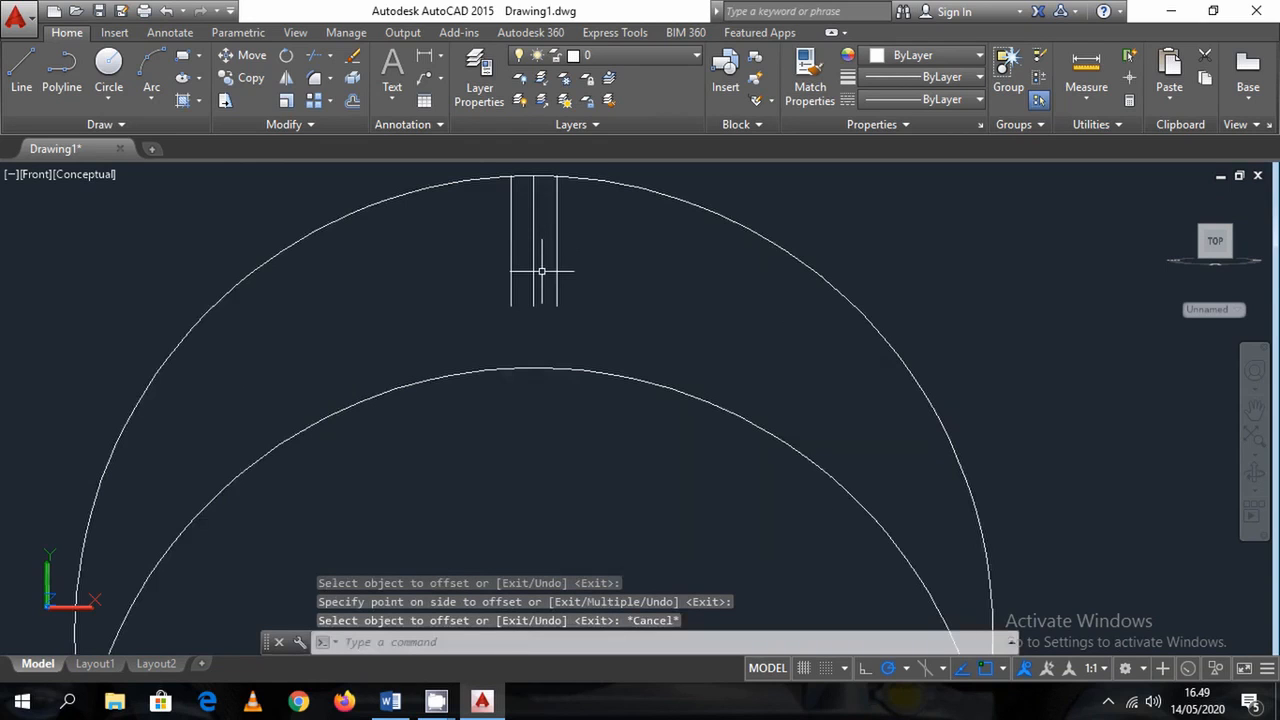
{"action": "type", "text": "l"}
{"action": "key", "text": "Return"}
{"action": "left_click", "coordinate": [557, 306]}
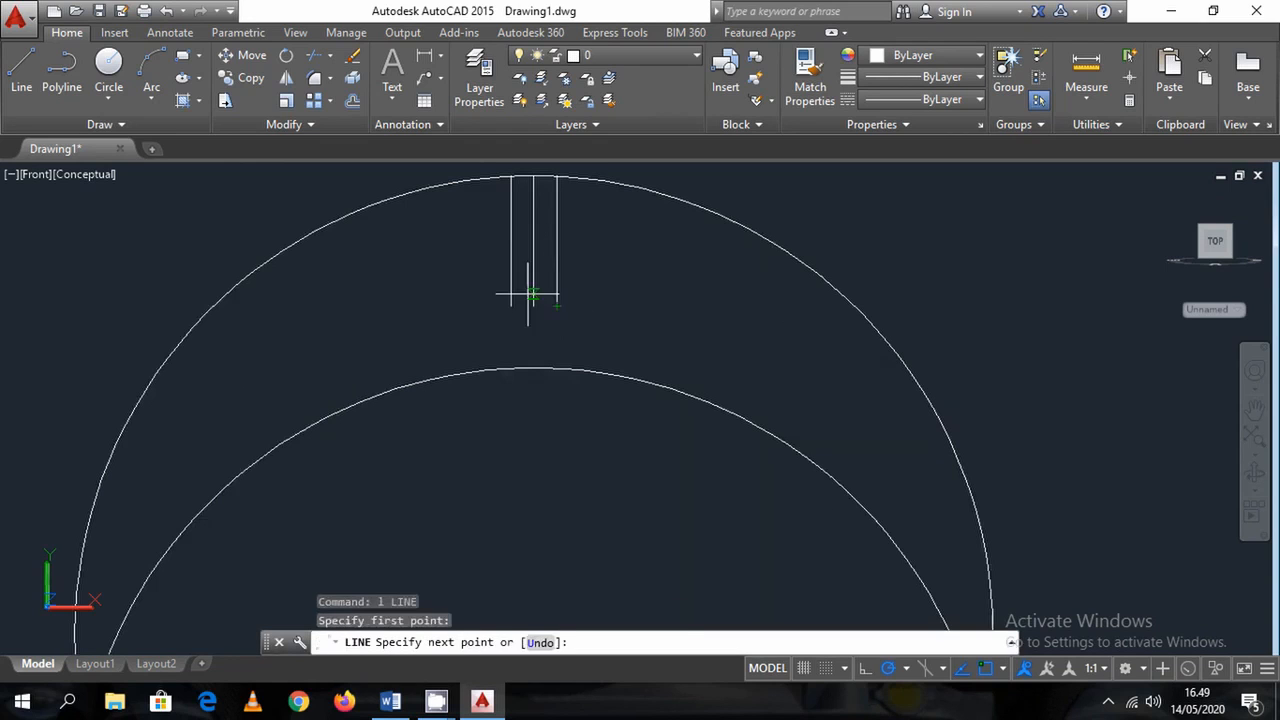
{"action": "left_click", "coordinate": [511, 306]}
{"action": "key", "text": "Escape"}
{"action": "left_click", "coordinate": [535, 290]}
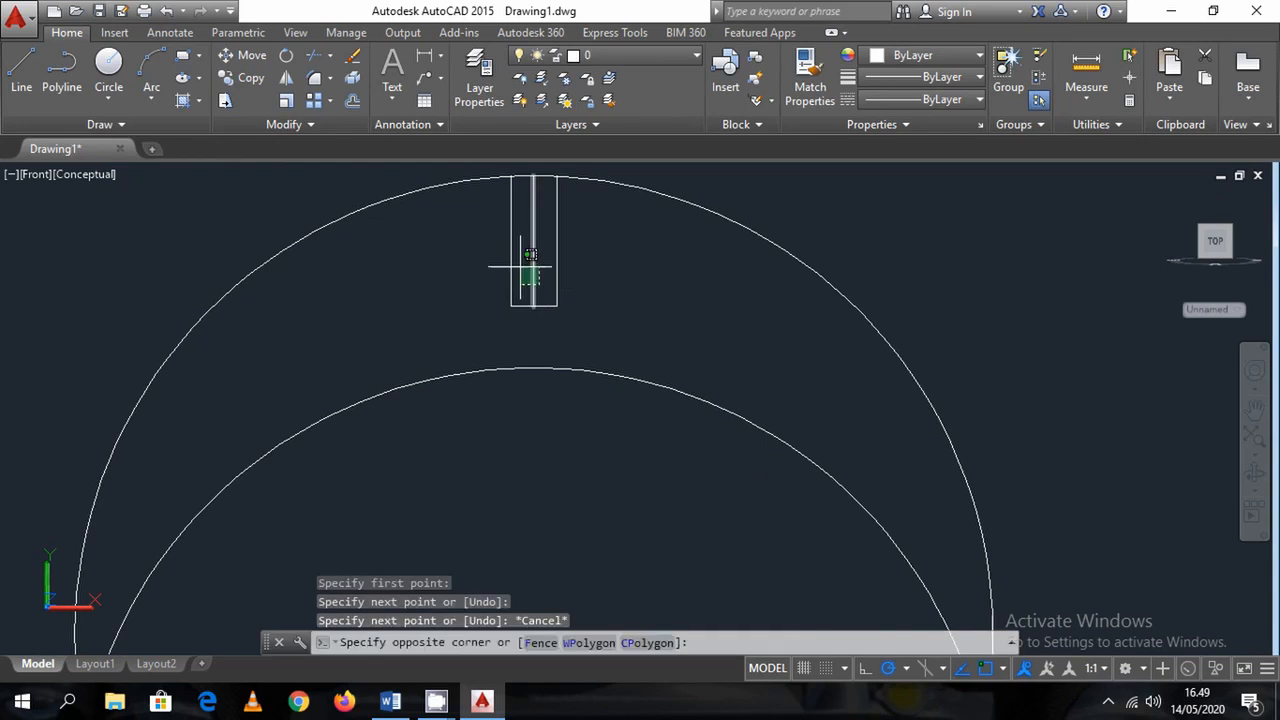
{"action": "left_click", "coordinate": [515, 271]}
{"action": "key", "text": "Delete"}
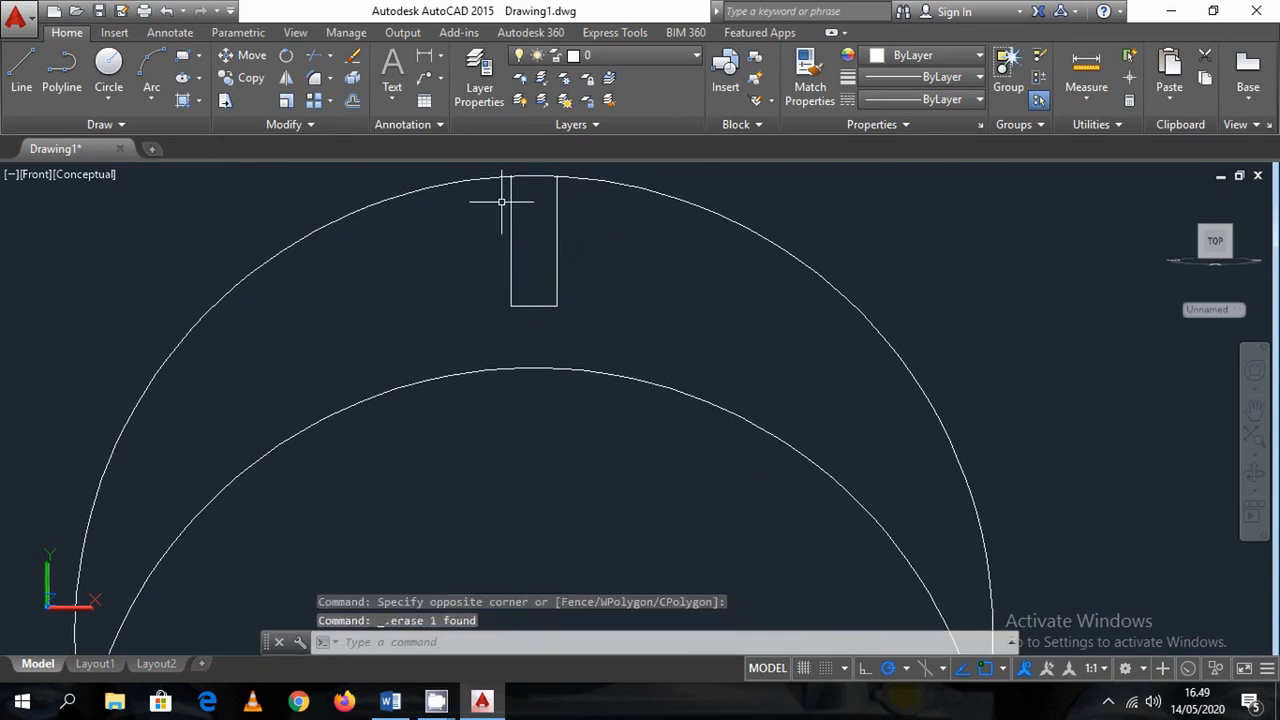
Trim the outer arc between the two notch sides and the line stubs projecting above the arc to open the notch
{"action": "middle_click_drag", "start_coordinate": [503, 200], "coordinate": [503, 290]}
{"action": "type", "text": "tr"}
{"action": "key", "text": "Return"}
{"action": "key", "text": "Return"}
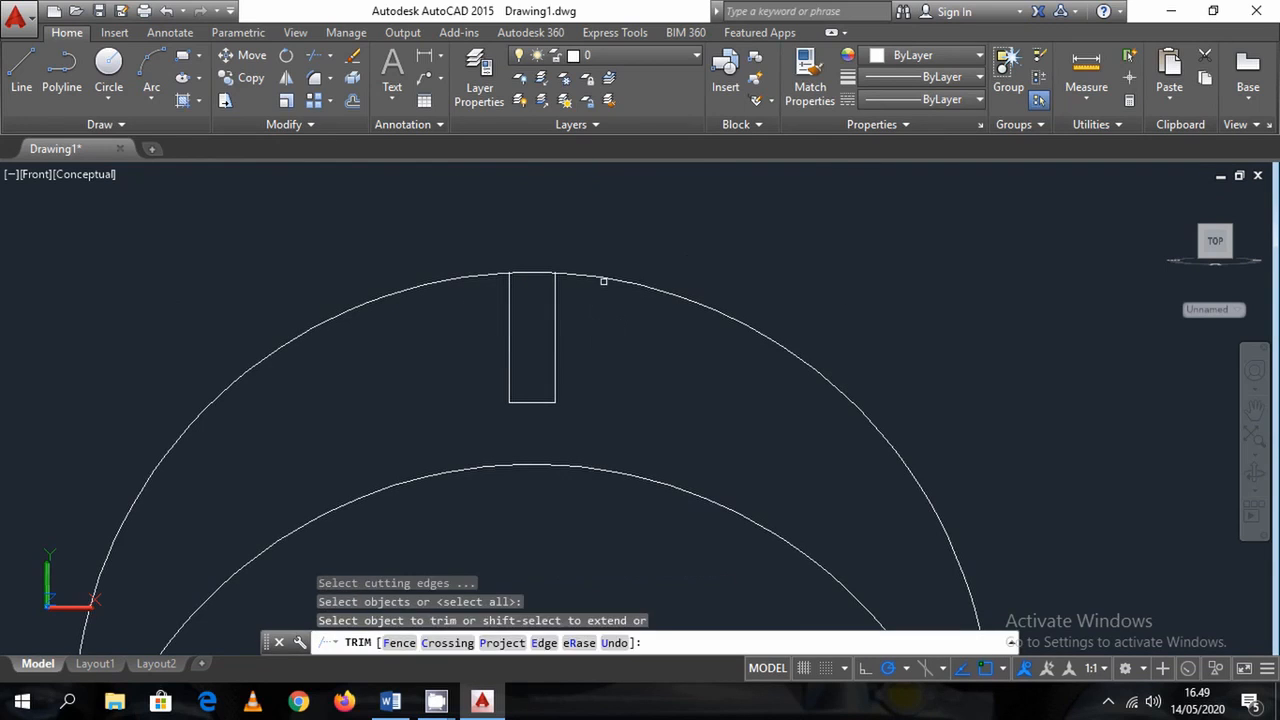
{"action": "left_click", "coordinate": [543, 277]}
{"action": "left_click", "coordinate": [511, 262]}
{"action": "scroll", "coordinate": [513, 260], "scroll_direction": "up", "scroll_amount": 2}
{"action": "scroll", "coordinate": [513, 260], "scroll_direction": "up", "scroll_amount": 5}
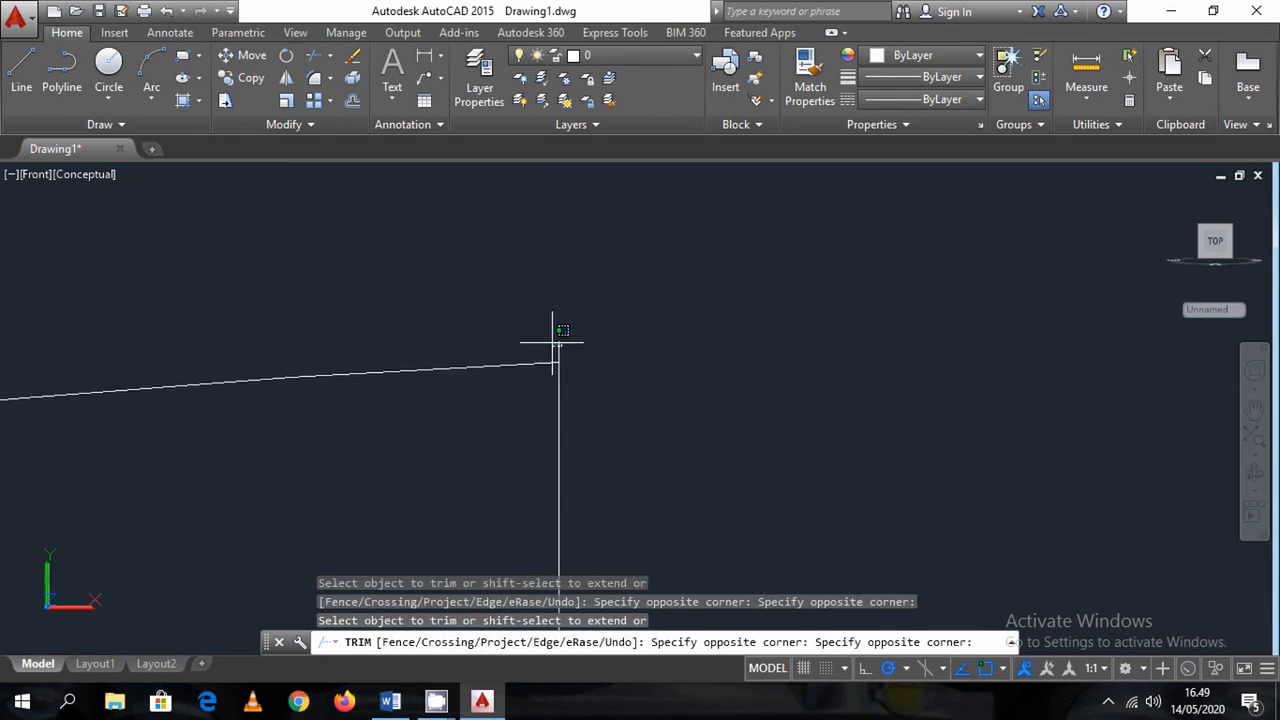
{"action": "scroll", "coordinate": [545, 343], "scroll_direction": "down", "scroll_amount": 4}
{"action": "scroll", "coordinate": [840, 332], "scroll_direction": "up", "scroll_amount": 5}
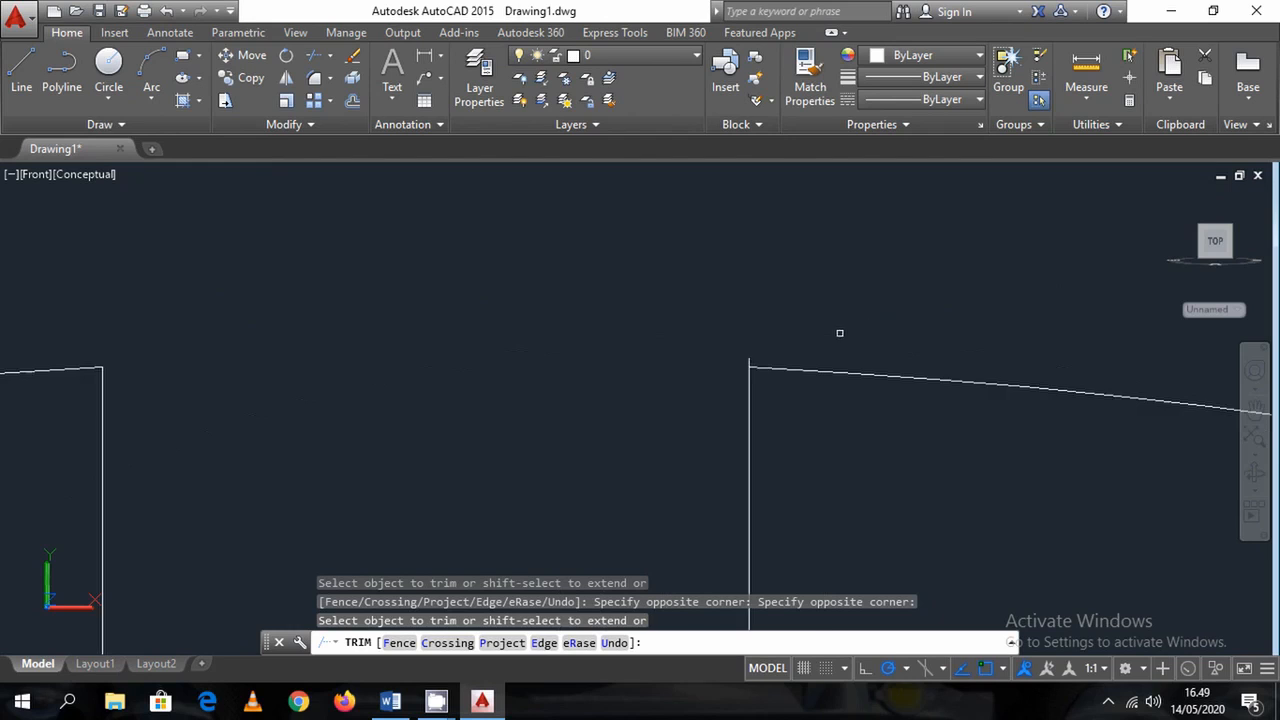
{"action": "scroll", "coordinate": [757, 364], "scroll_direction": "up", "scroll_amount": 5}
{"action": "left_click", "coordinate": [757, 365]}
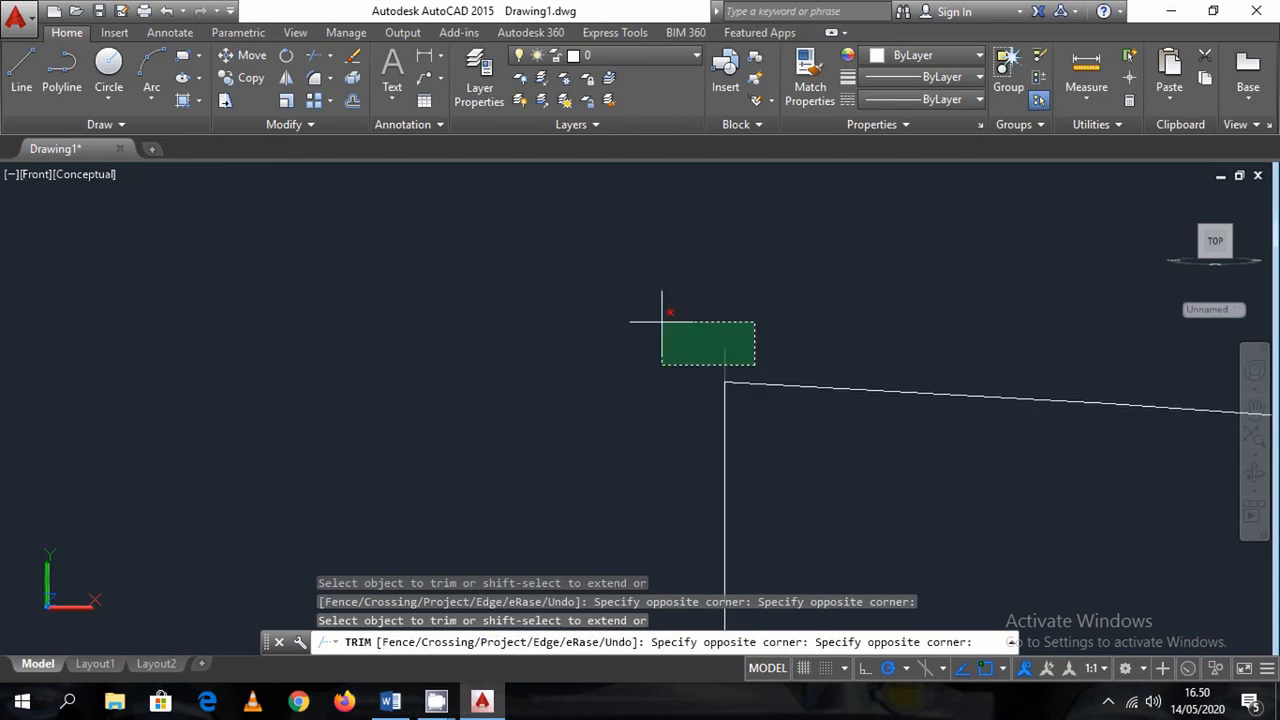
{"action": "left_click", "coordinate": [660, 320]}
{"action": "scroll", "coordinate": [686, 322], "scroll_direction": "down", "scroll_amount": 14}
{"action": "key", "text": "Escape"}
{"action": "scroll", "coordinate": [780, 393], "scroll_direction": "down", "scroll_amount": 3}
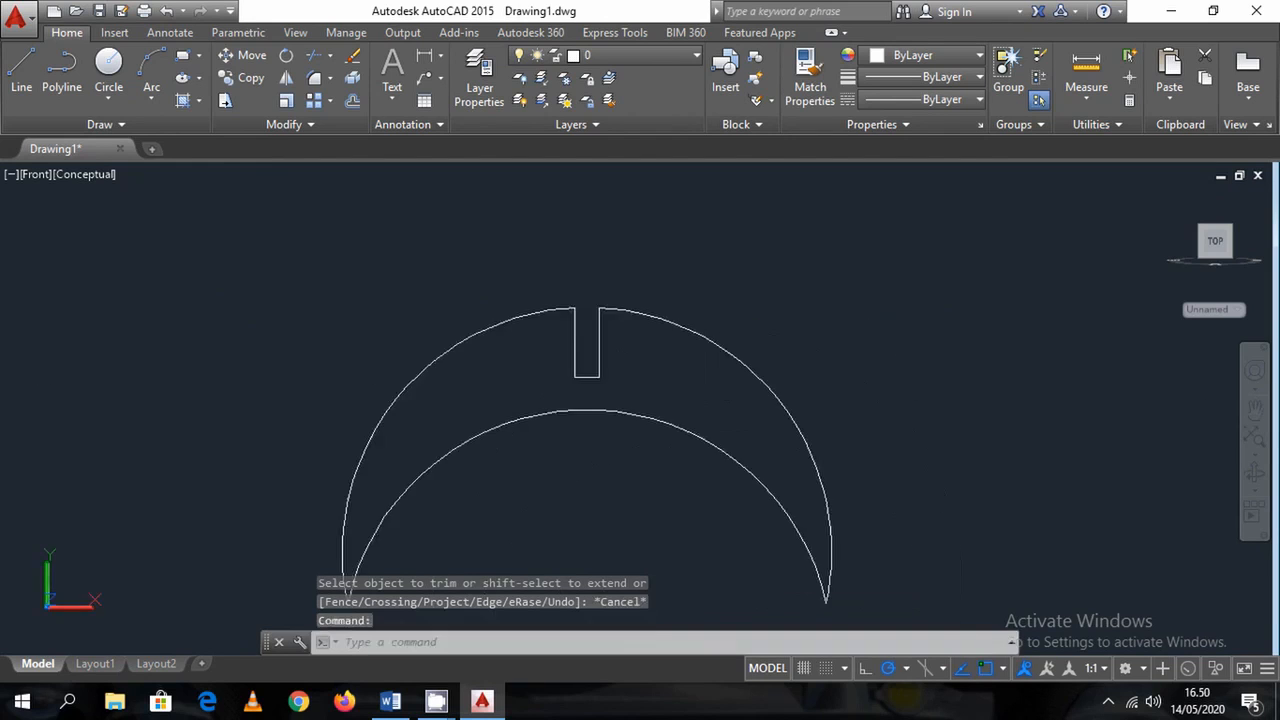
Join all arcs and lines of the notched crescent outline into a single polyline
{"action": "type", "text": "join"}
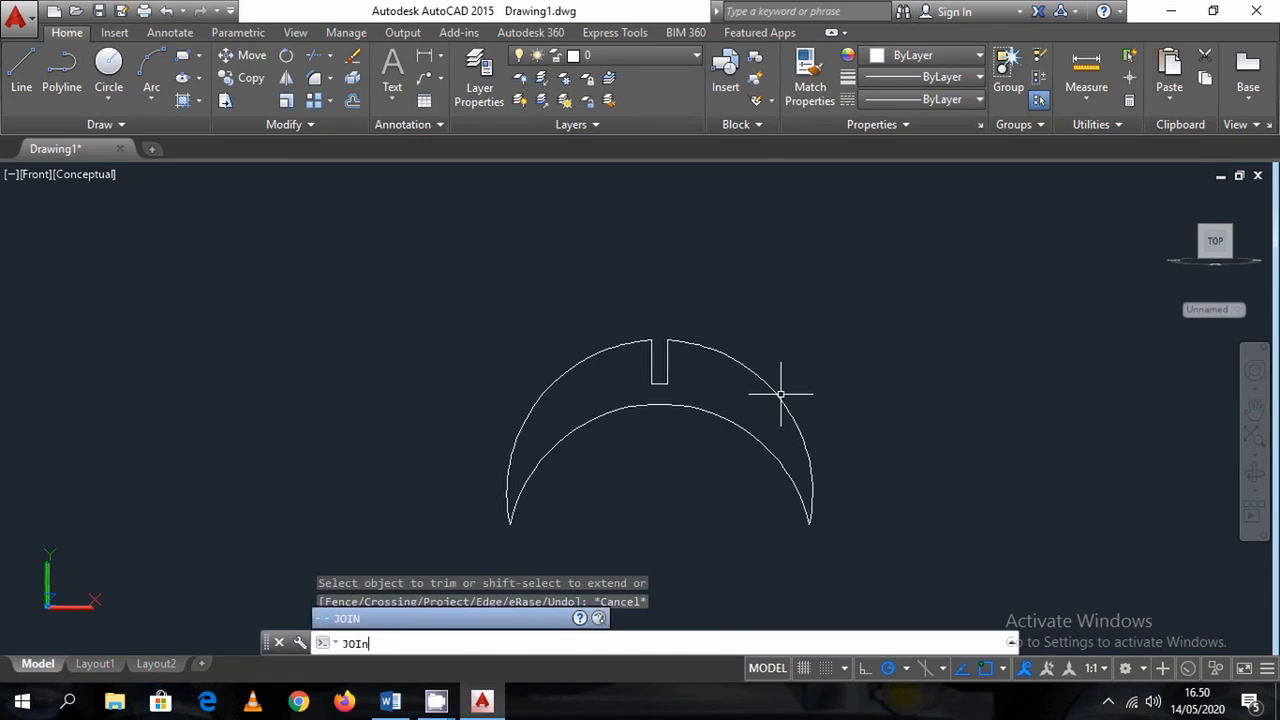
{"action": "key", "text": "Return"}
{"action": "left_click", "coordinate": [855, 569]}
{"action": "left_click", "coordinate": [330, 276]}
{"action": "key", "text": "Return"}
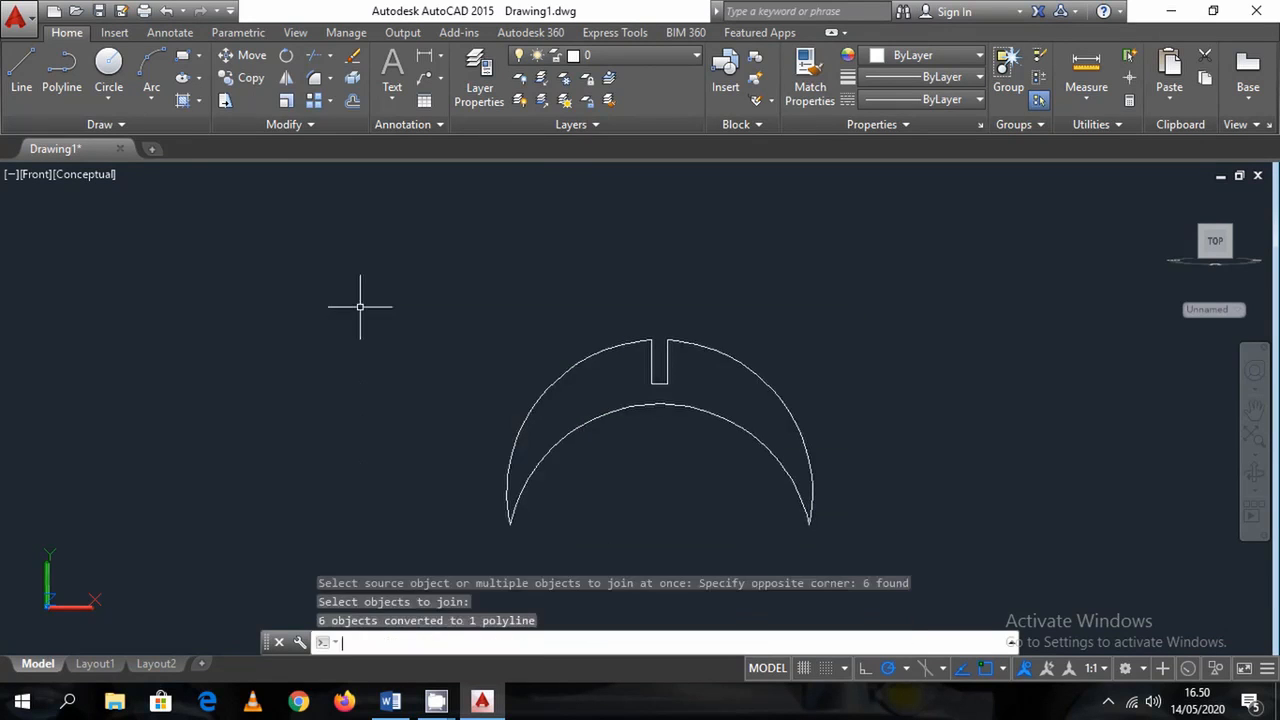
{"action": "left_click", "coordinate": [700, 352]}
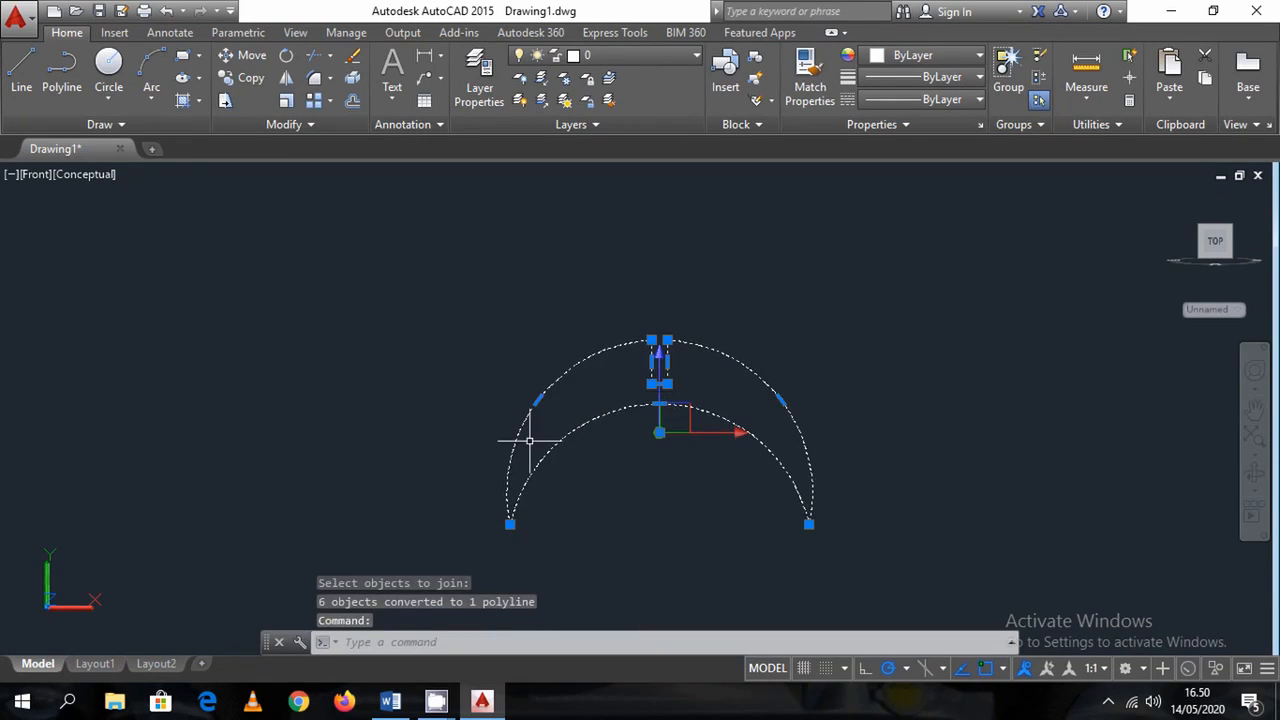
{"action": "key", "text": "Escape"}
Try to draw a vertical line straight down from the crescent's right tip
{"action": "middle_click_drag", "start_coordinate": [503, 437], "coordinate": [351, 350]}
{"action": "scroll", "coordinate": [430, 390], "scroll_direction": "down", "scroll_amount": 3}
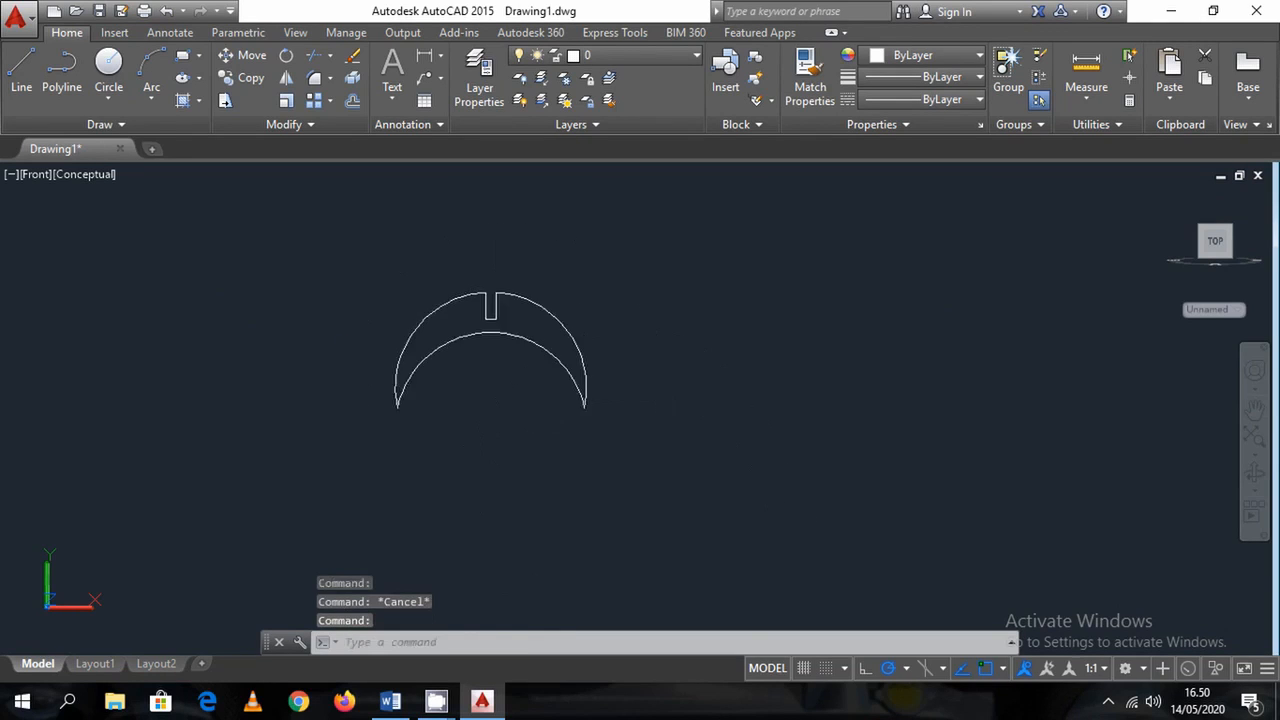
{"action": "scroll", "coordinate": [494, 450], "scroll_direction": "up", "scroll_amount": 1}
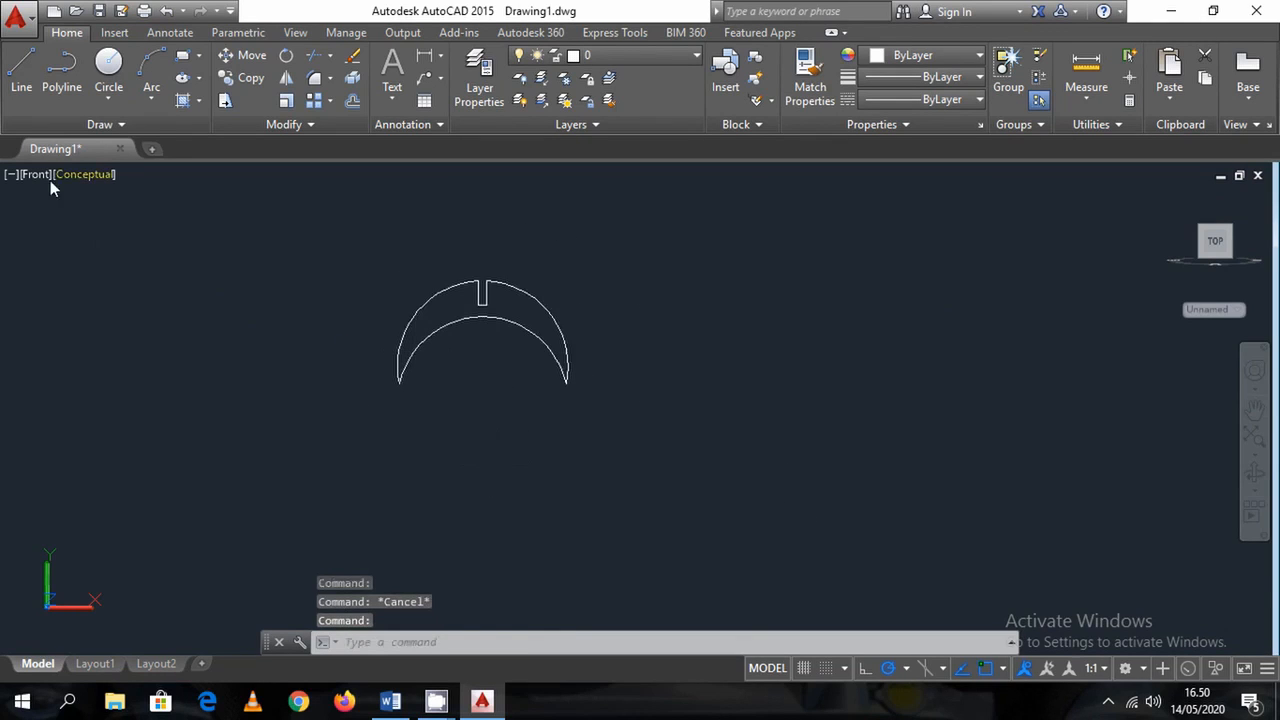
{"action": "left_click", "coordinate": [22, 78]}
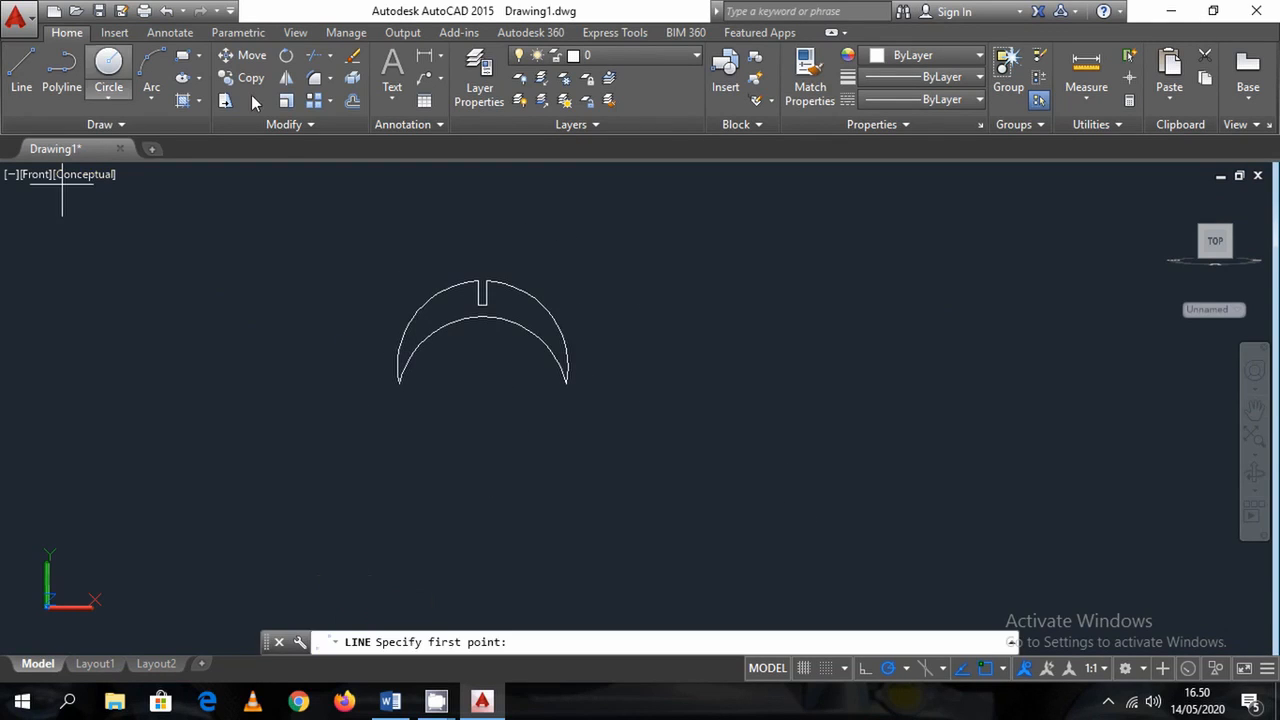
{"action": "left_click", "coordinate": [569, 381]}
{"action": "middle_click_drag", "start_coordinate": [531, 491], "coordinate": [590, 520]}
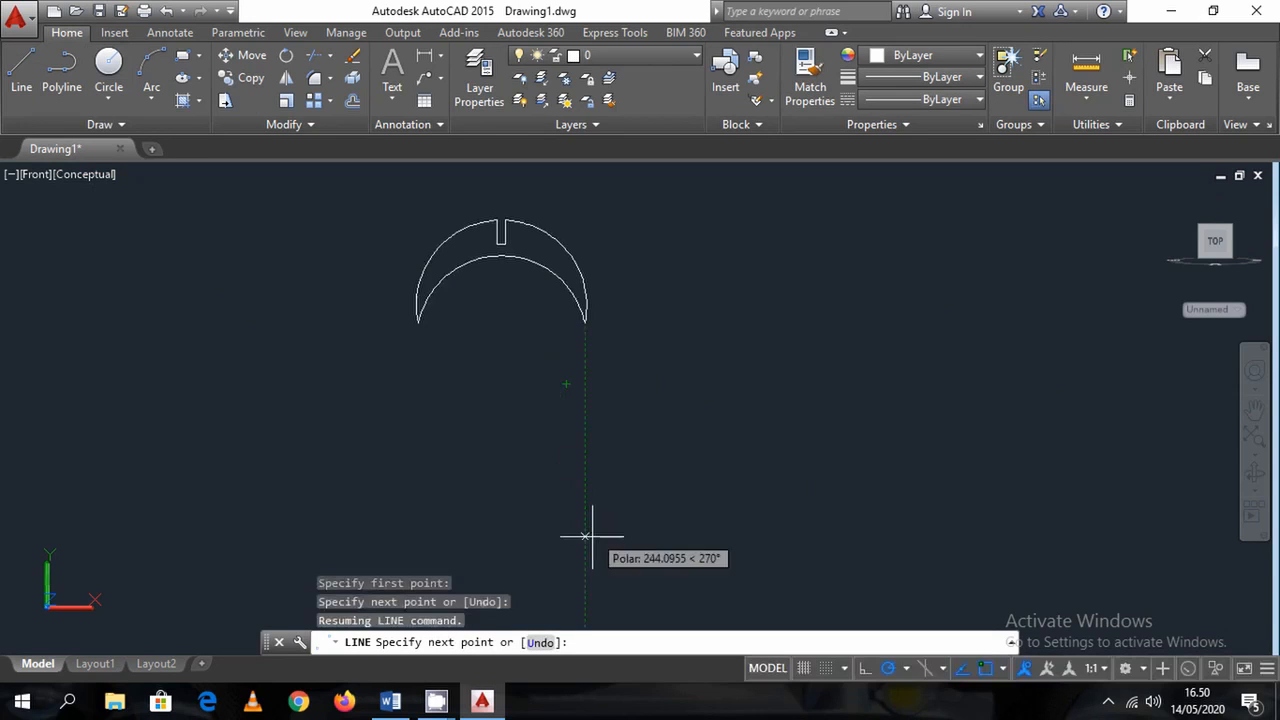
{"action": "left_click", "coordinate": [586, 570]}
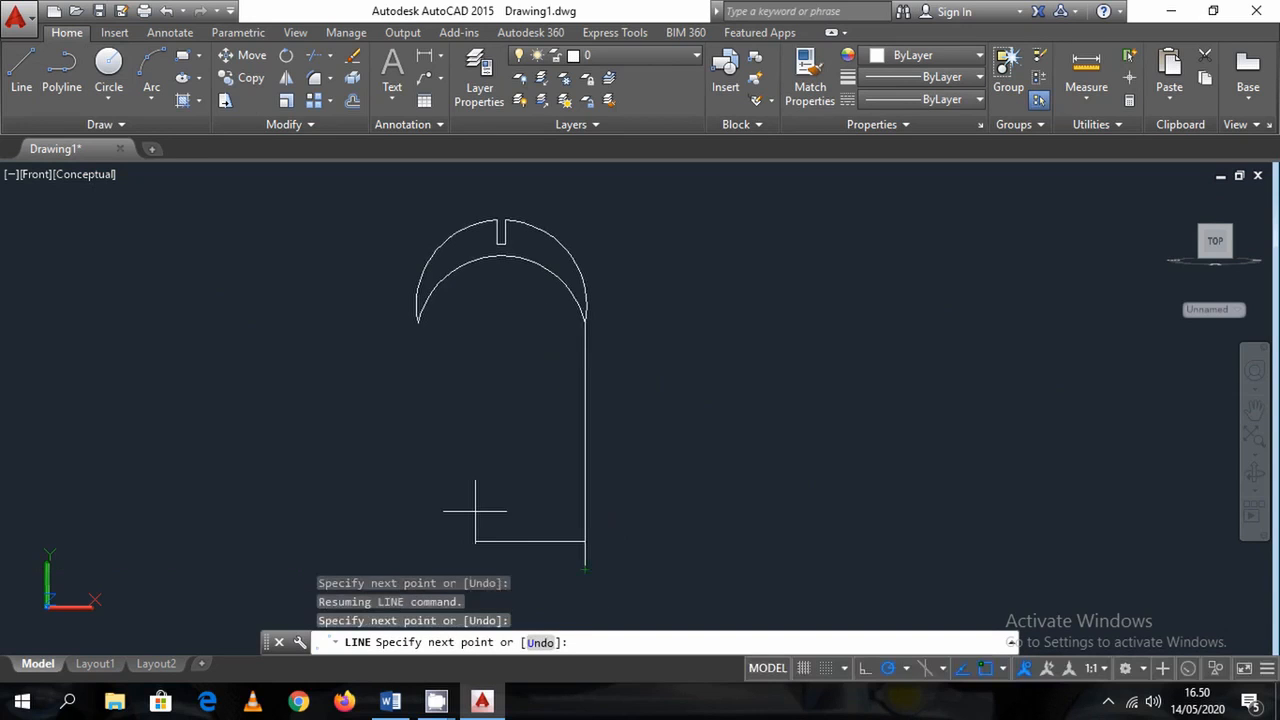
{"action": "middle_click_drag", "start_coordinate": [463, 514], "coordinate": [573, 466]}
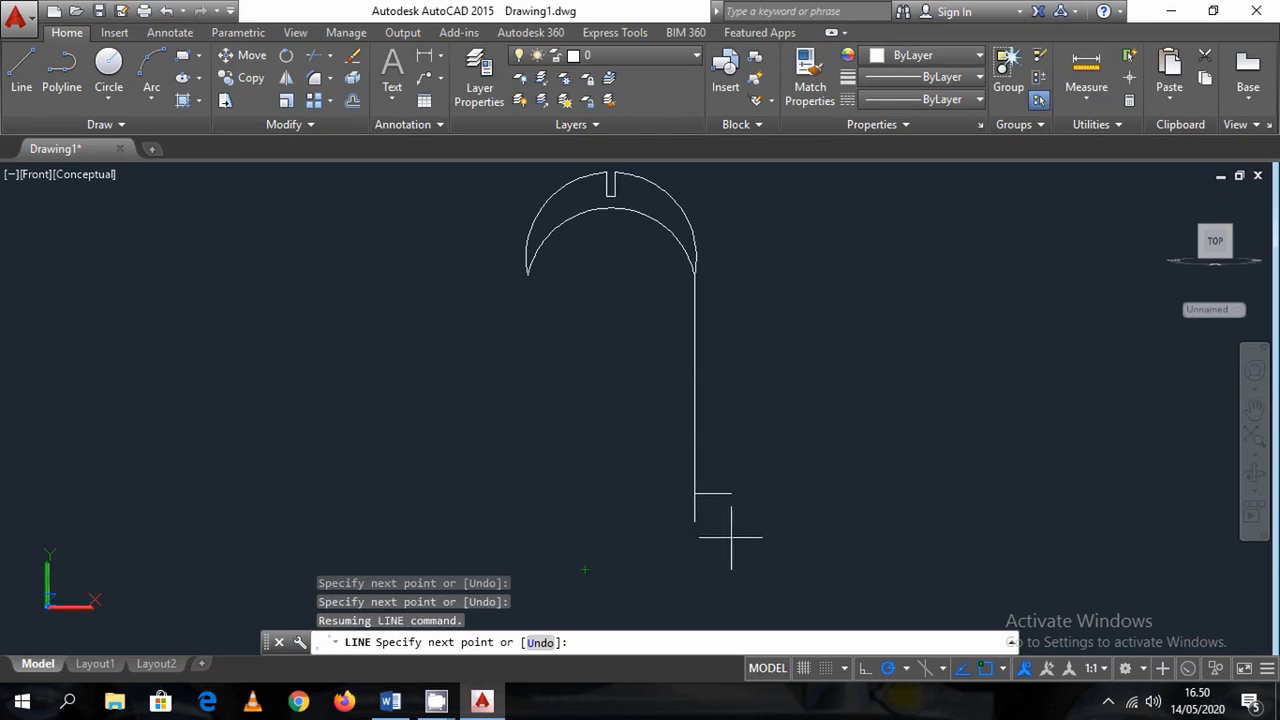
{"action": "key", "text": "ctrl+z"}
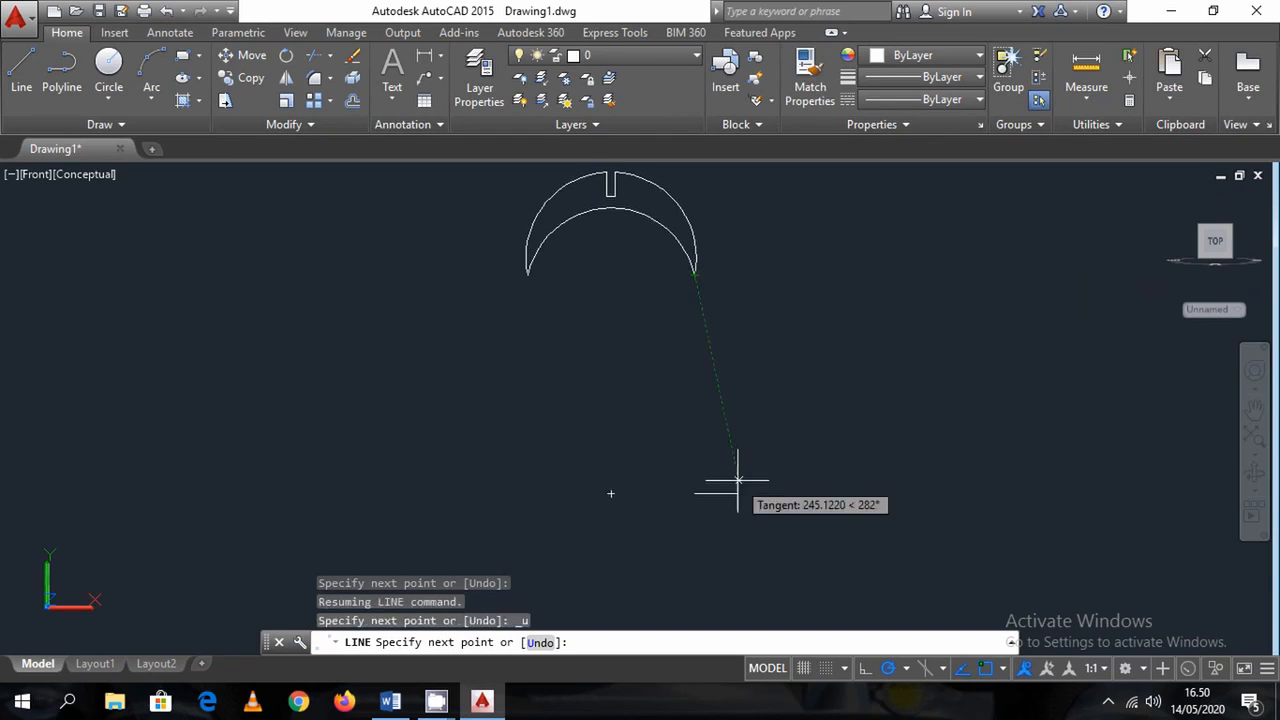
{"action": "key", "text": "Escape"}
{"action": "key", "text": "Escape"}
{"action": "key", "text": "Escape"}
{"action": "key", "text": "Escape"}
Draw a vertical line down from the crescent's right tip and a horizontal line leftward from its lower end
{"action": "left_click", "coordinate": [18, 75]}
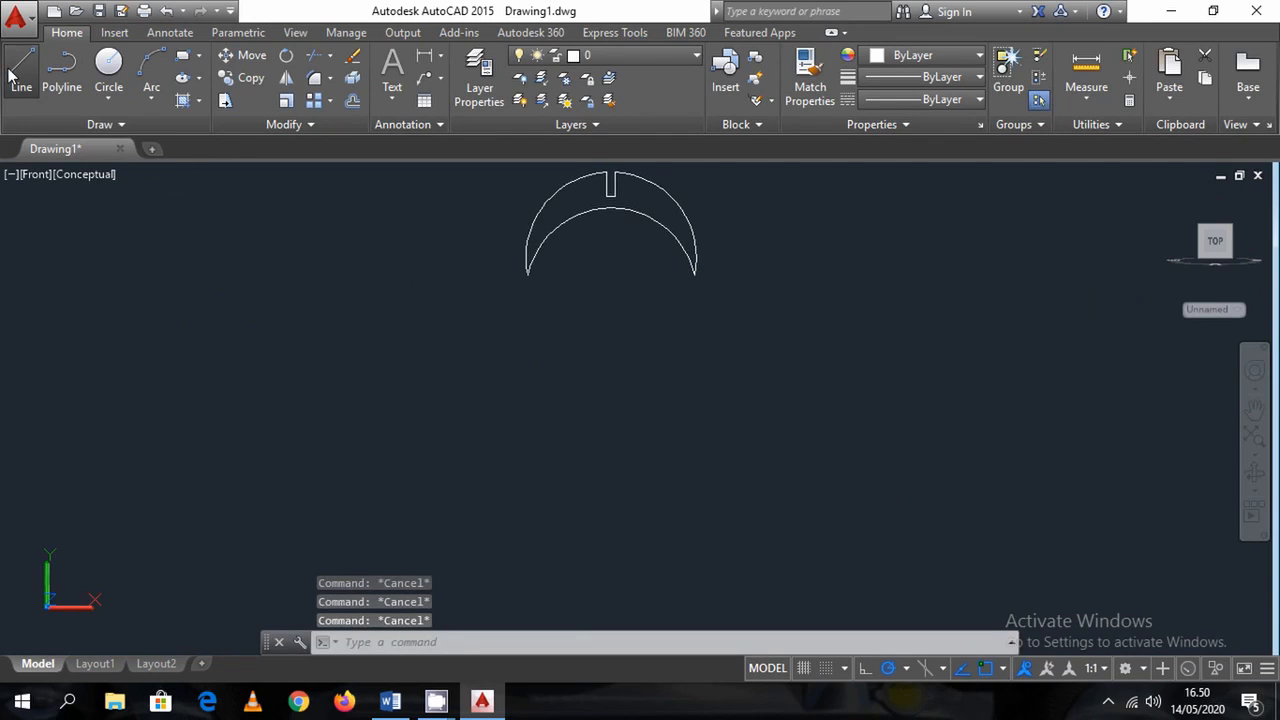
{"action": "left_click", "coordinate": [694, 272]}
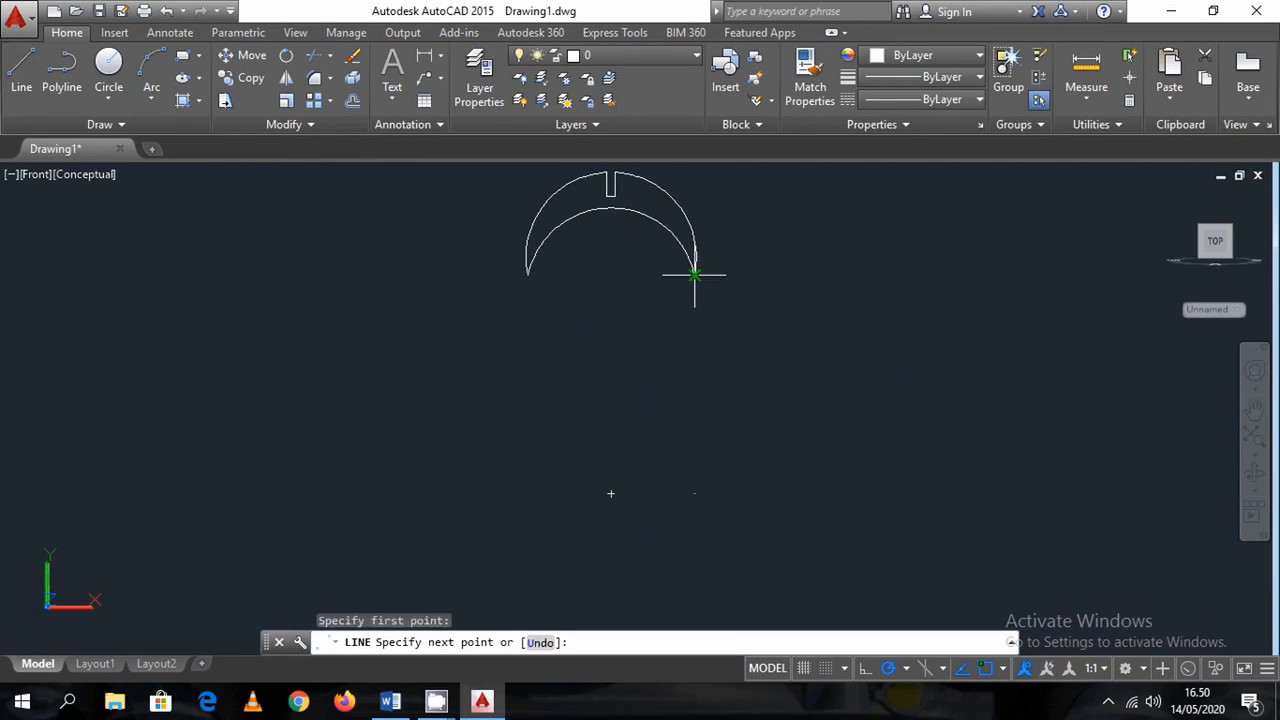
{"action": "left_click", "coordinate": [694, 492]}
{"action": "left_click", "coordinate": [585, 491]}
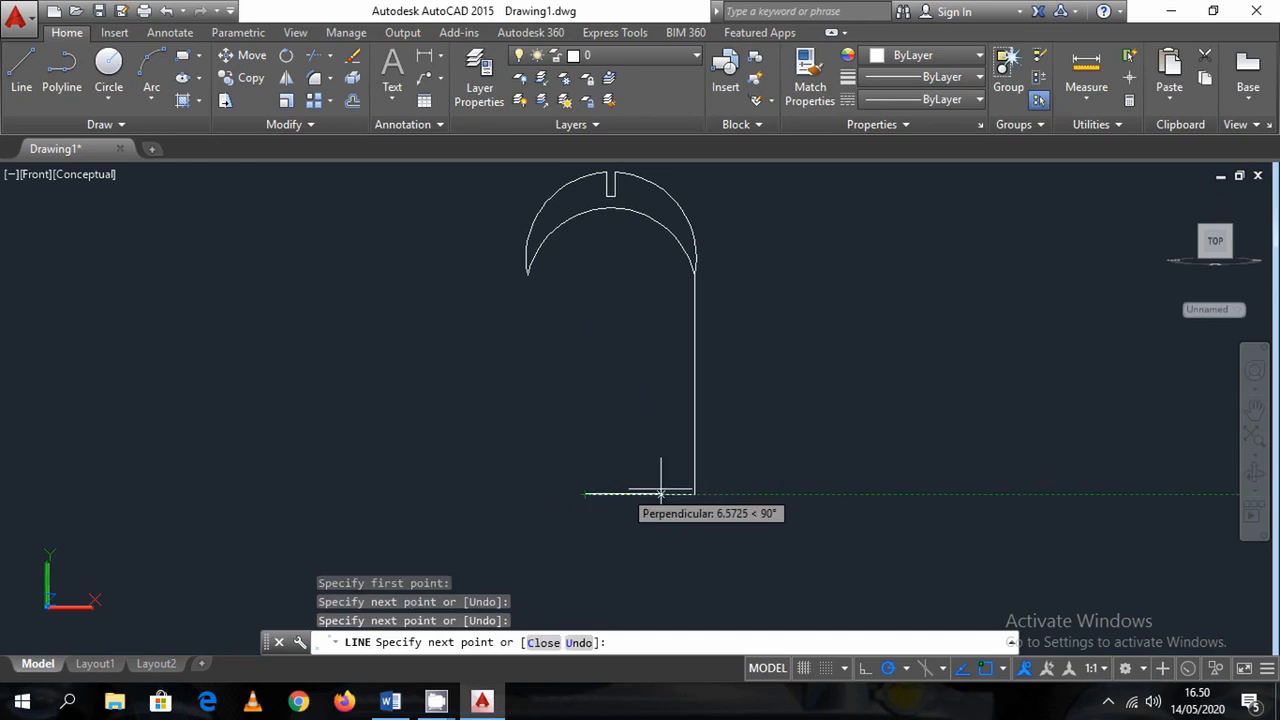
{"action": "key", "text": "Escape"}
Delete the vertical line below the crescent's right tip
{"action": "middle_click_drag", "start_coordinate": [666, 503], "coordinate": [630, 444]}
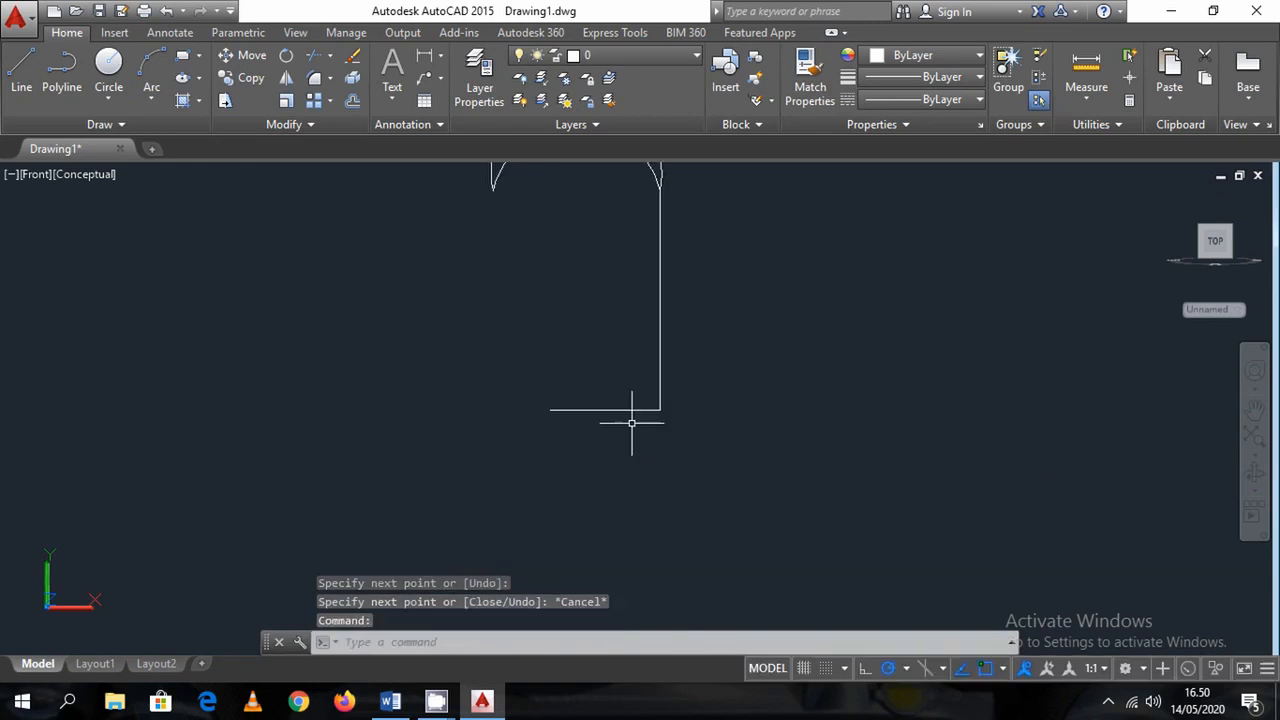
{"action": "left_click", "coordinate": [726, 320]}
{"action": "left_click", "coordinate": [662, 258]}
{"action": "key", "text": "Delete"}
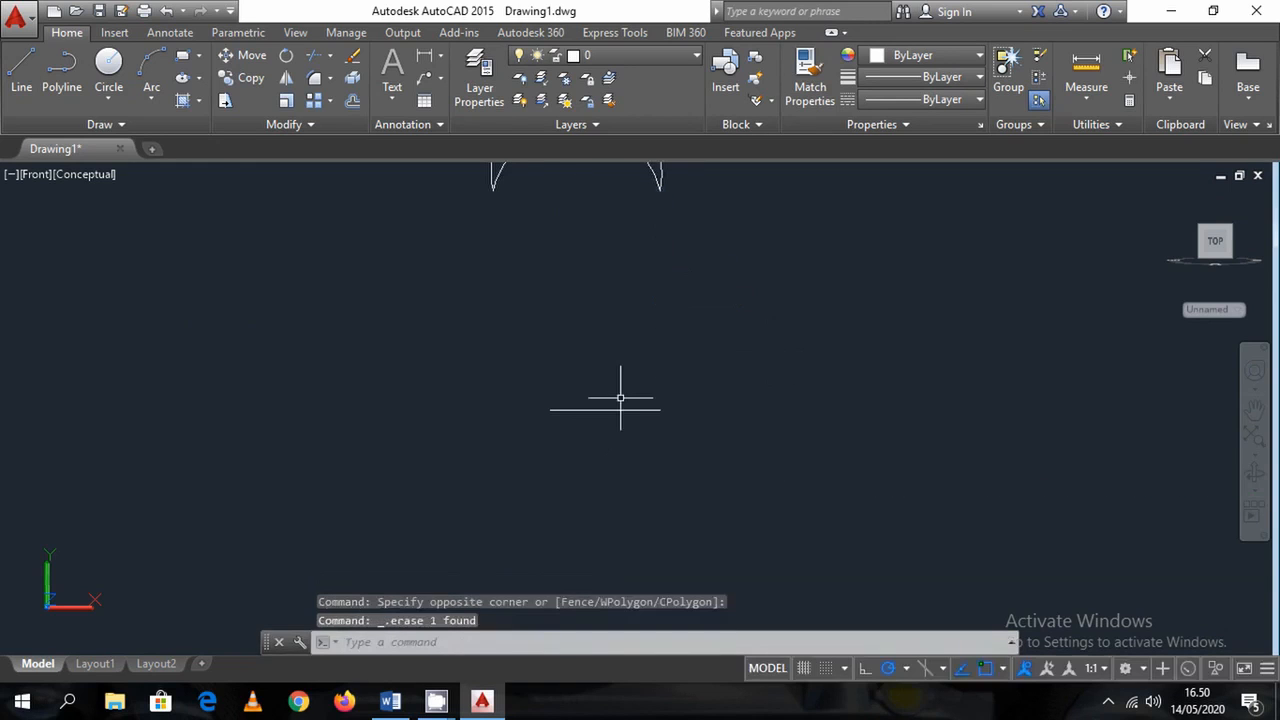
Switch the viewport to the SE Isometric view
{"action": "middle_click_drag", "start_coordinate": [714, 434], "coordinate": [807, 503]}
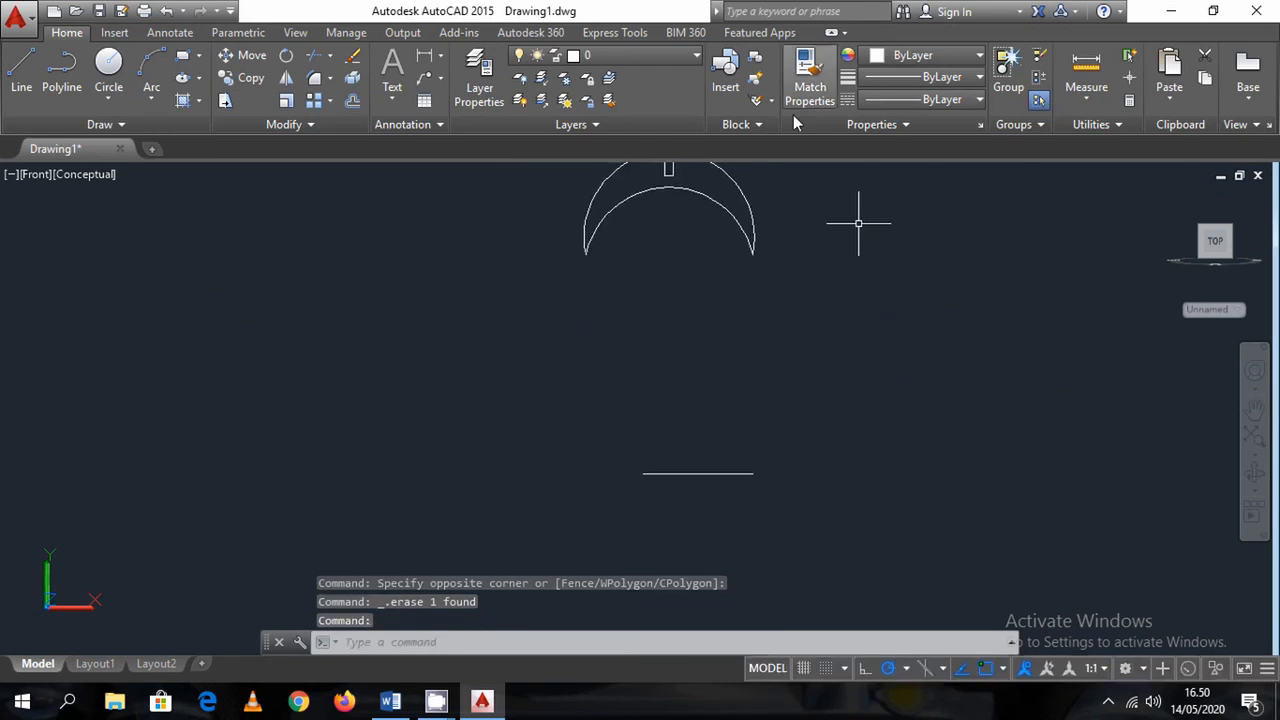
{"action": "scroll", "coordinate": [801, 172], "scroll_direction": "down", "scroll_amount": 2}
{"action": "middle_click_drag", "start_coordinate": [785, 375], "coordinate": [755, 417]}
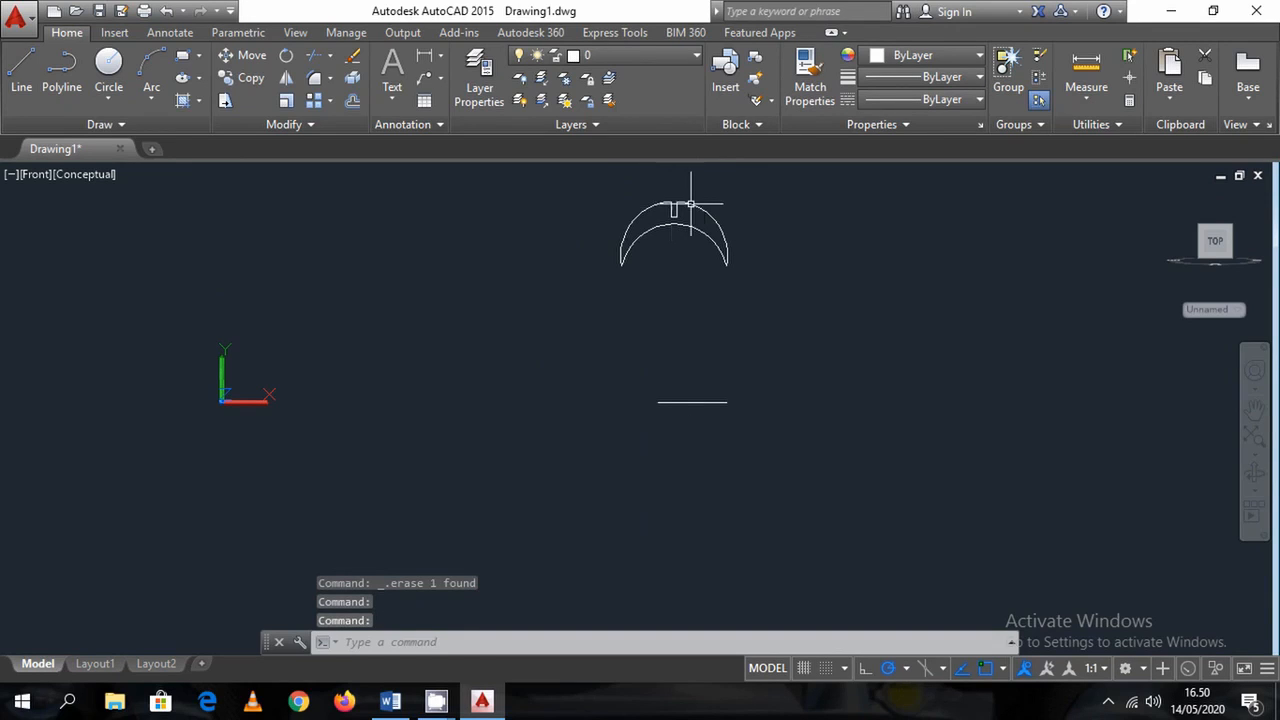
{"action": "left_click", "coordinate": [37, 175]}
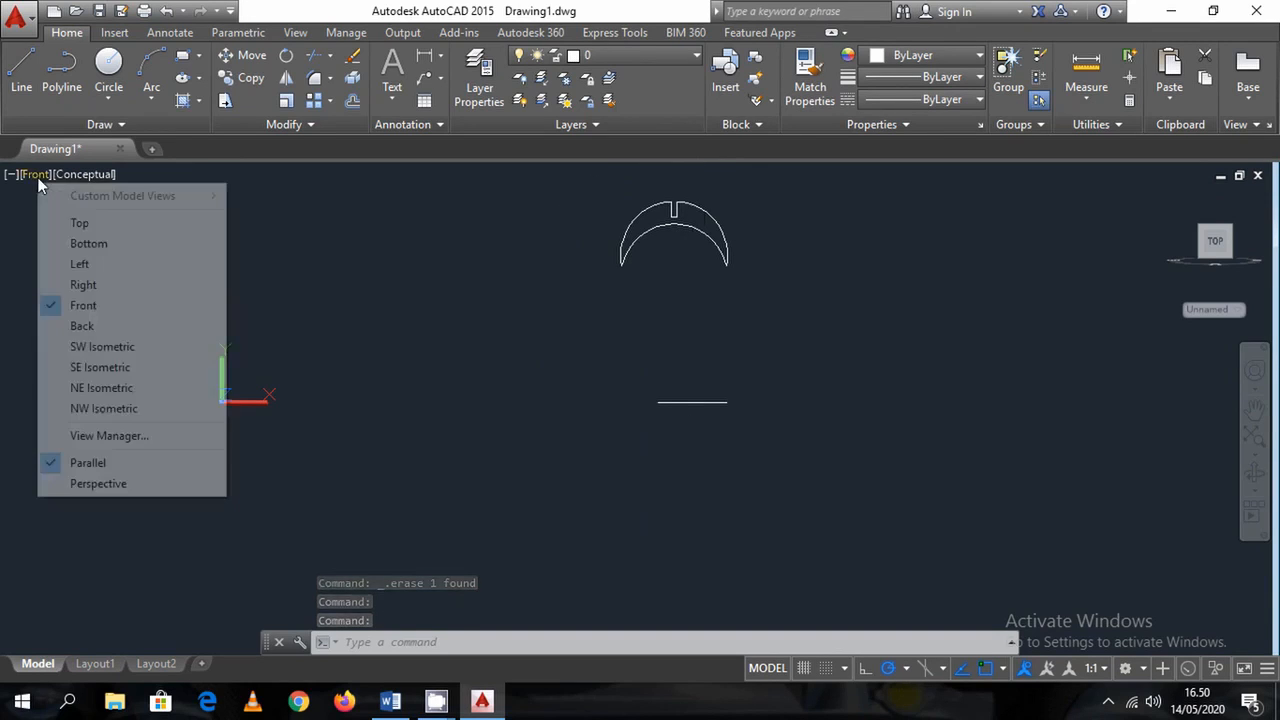
{"action": "left_click", "coordinate": [100, 368]}
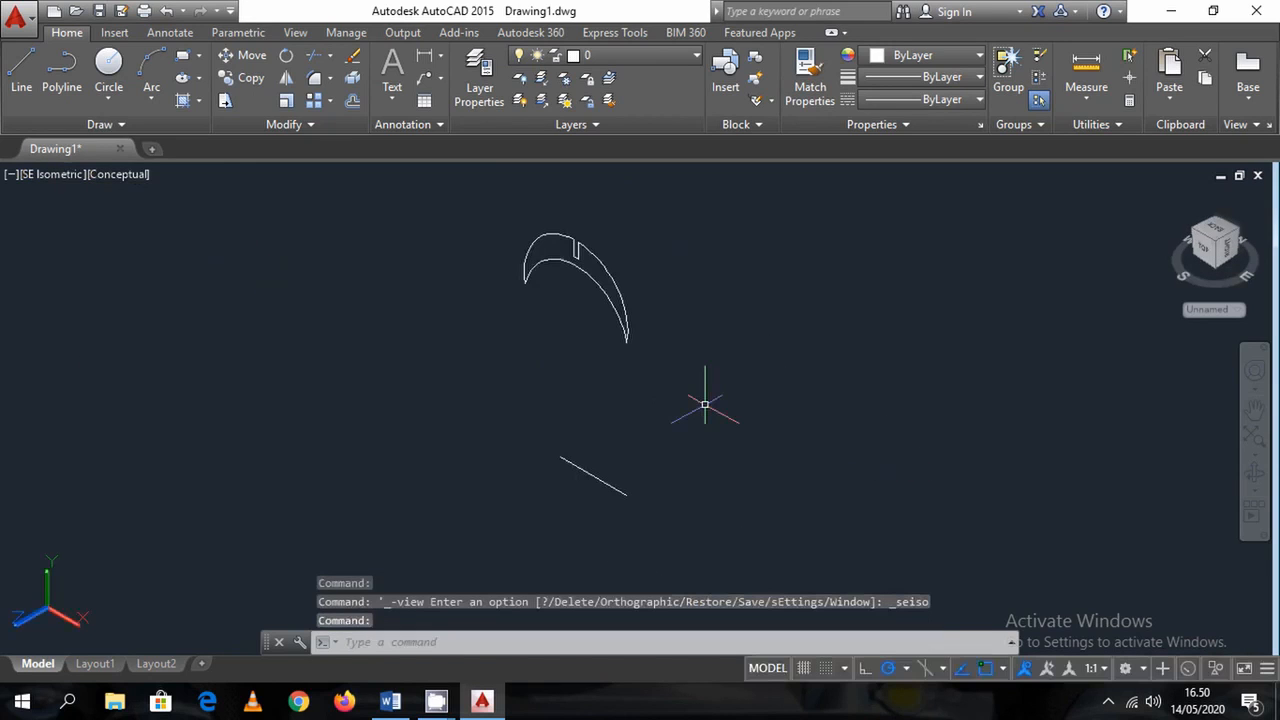
Revolve the notched crescent polyline 360 degrees about the axis through both ends of the line below it
{"action": "type", "text": "rev"}
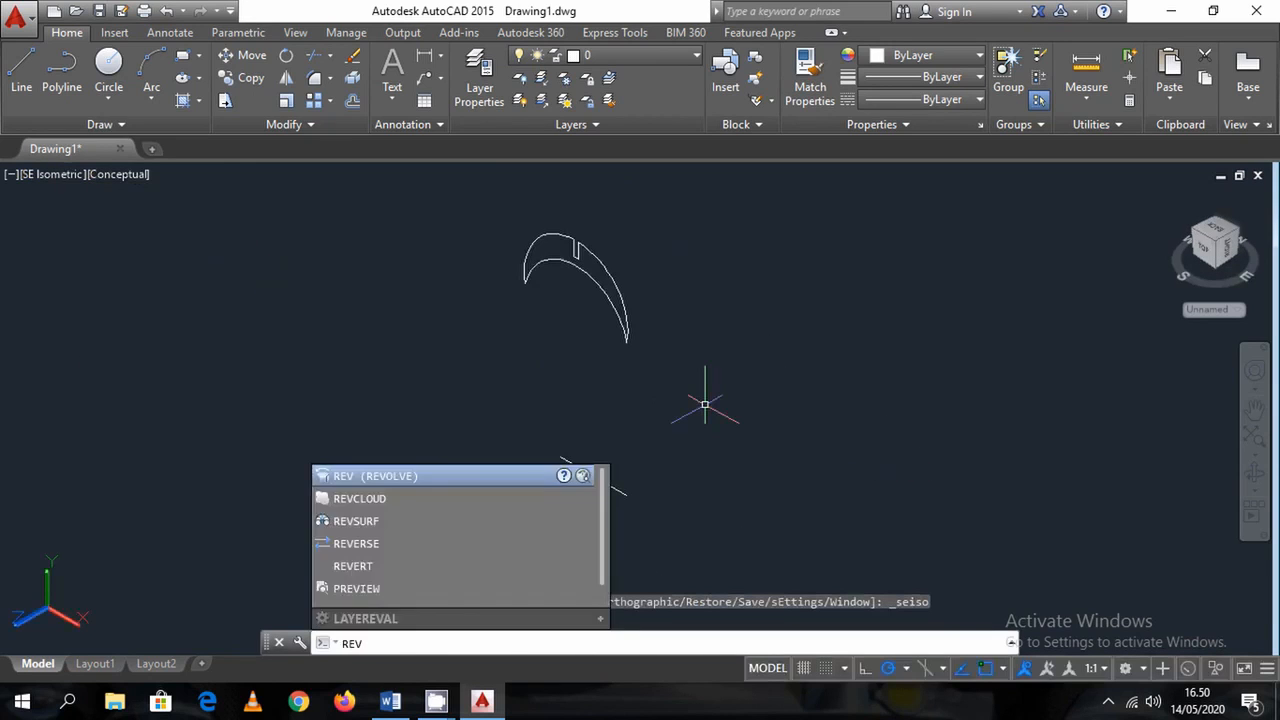
{"action": "key", "text": "Return"}
{"action": "left_click", "coordinate": [682, 386]}
{"action": "left_click", "coordinate": [586, 286]}
{"action": "key", "text": "Return"}
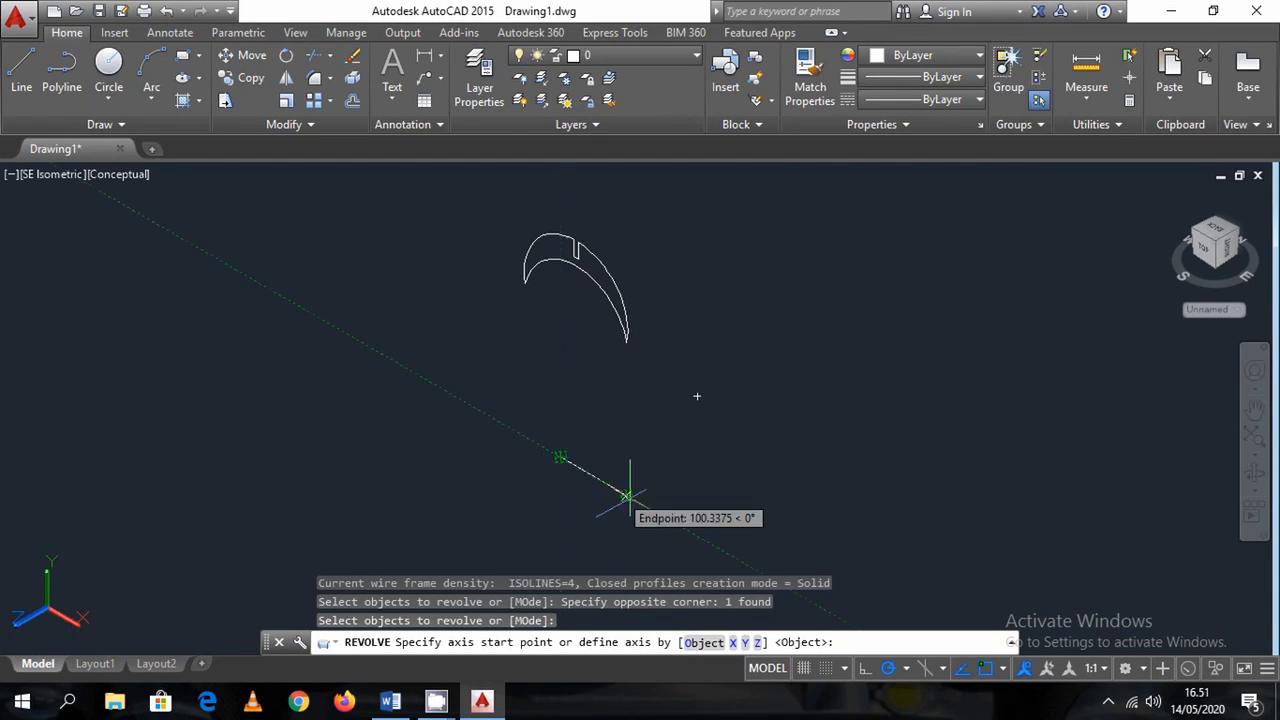
{"action": "left_click", "coordinate": [624, 492]}
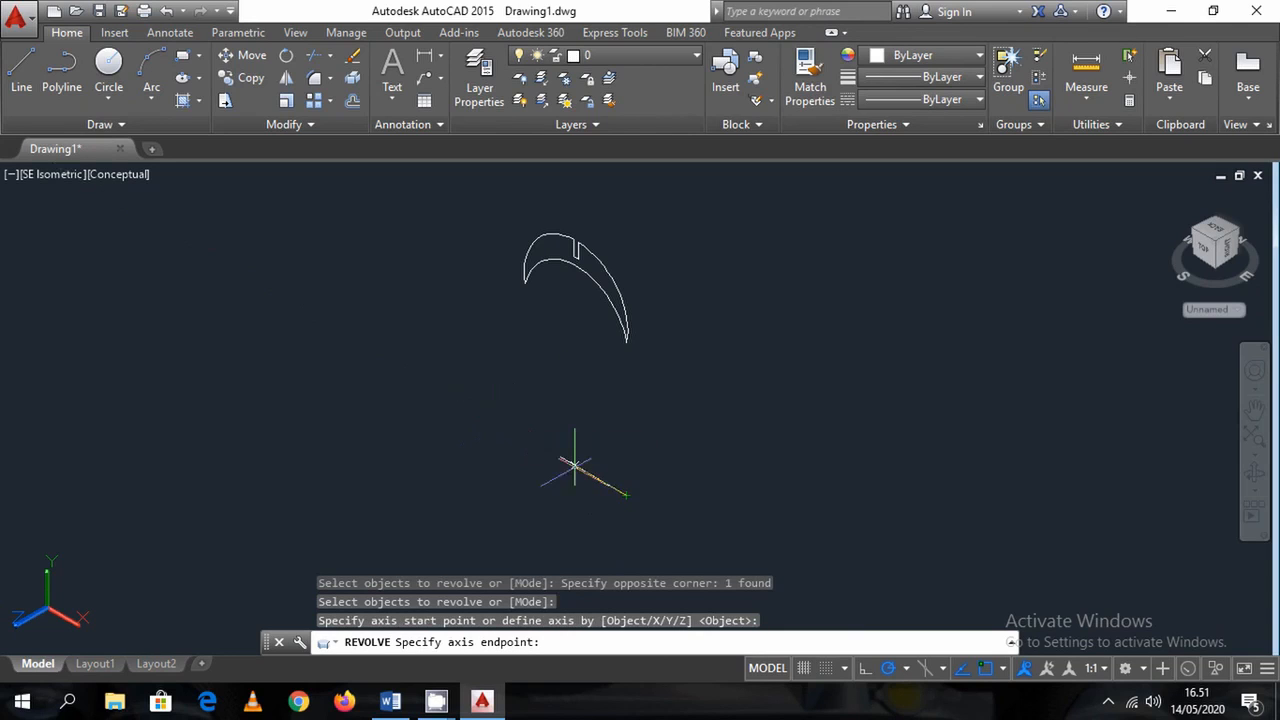
{"action": "middle_click_drag", "start_coordinate": [677, 543], "coordinate": [560, 450]}
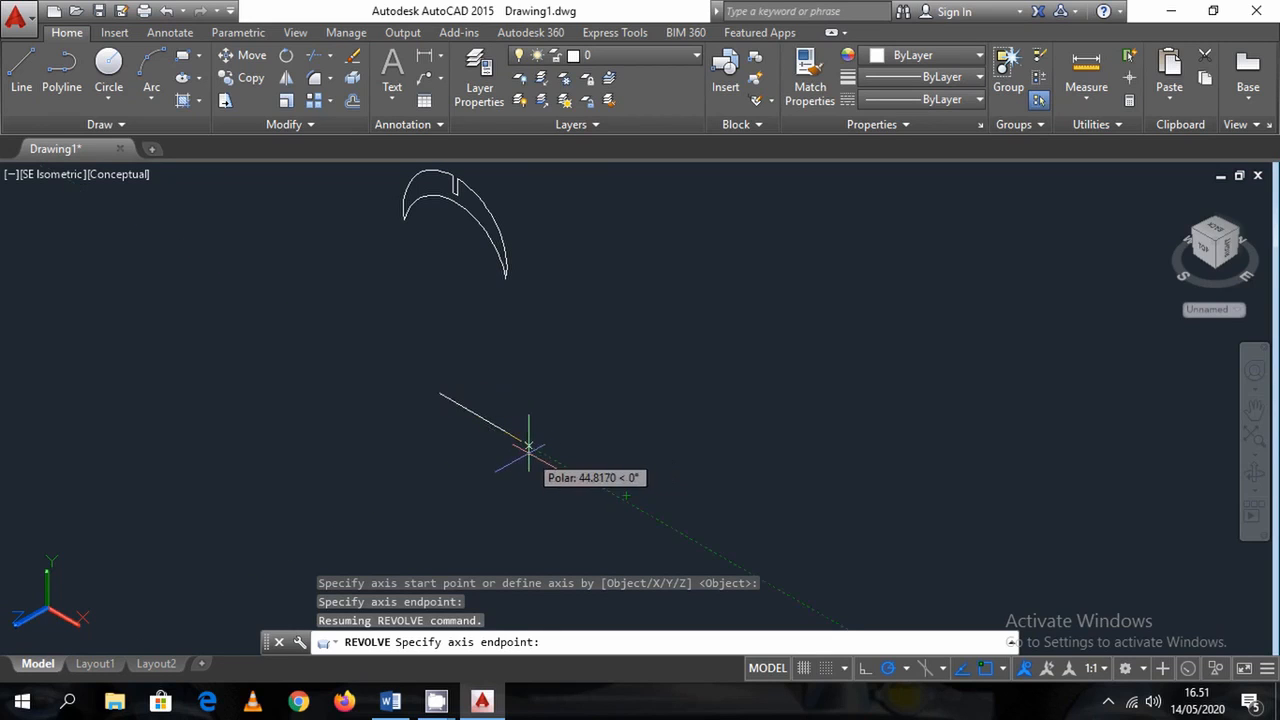
{"action": "left_click", "coordinate": [521, 441]}
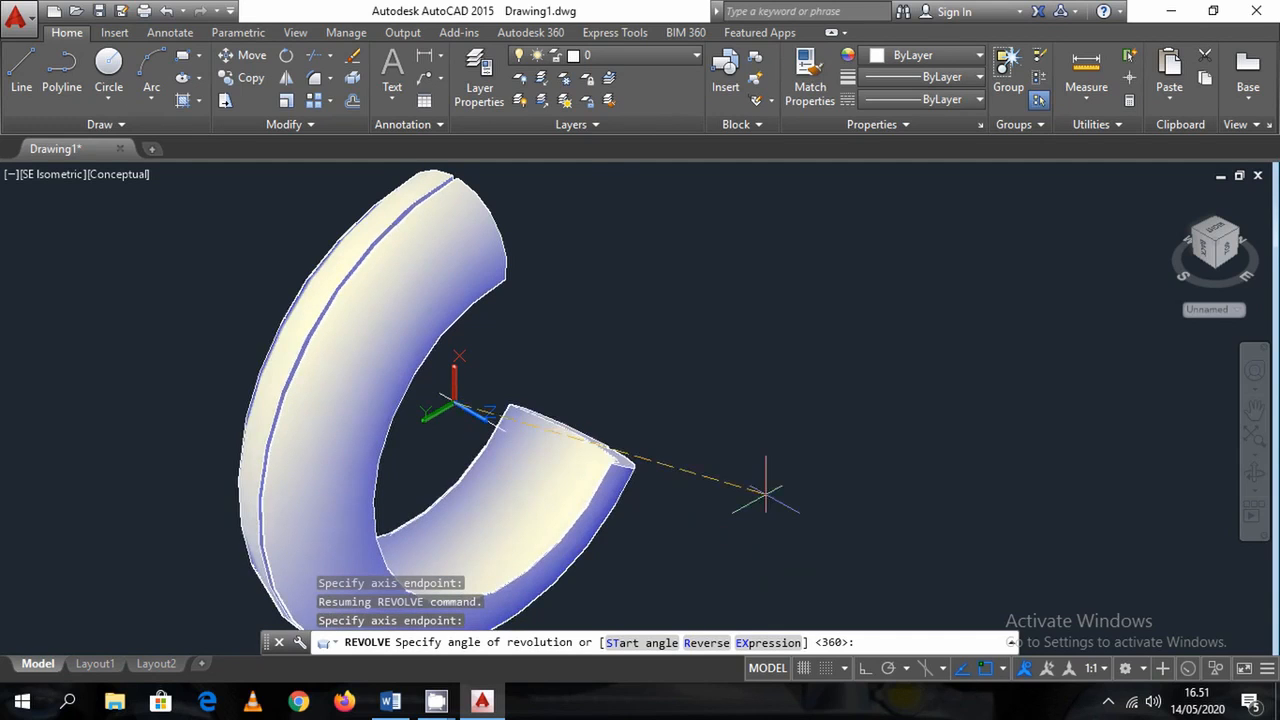
{"action": "key", "text": "Return"}
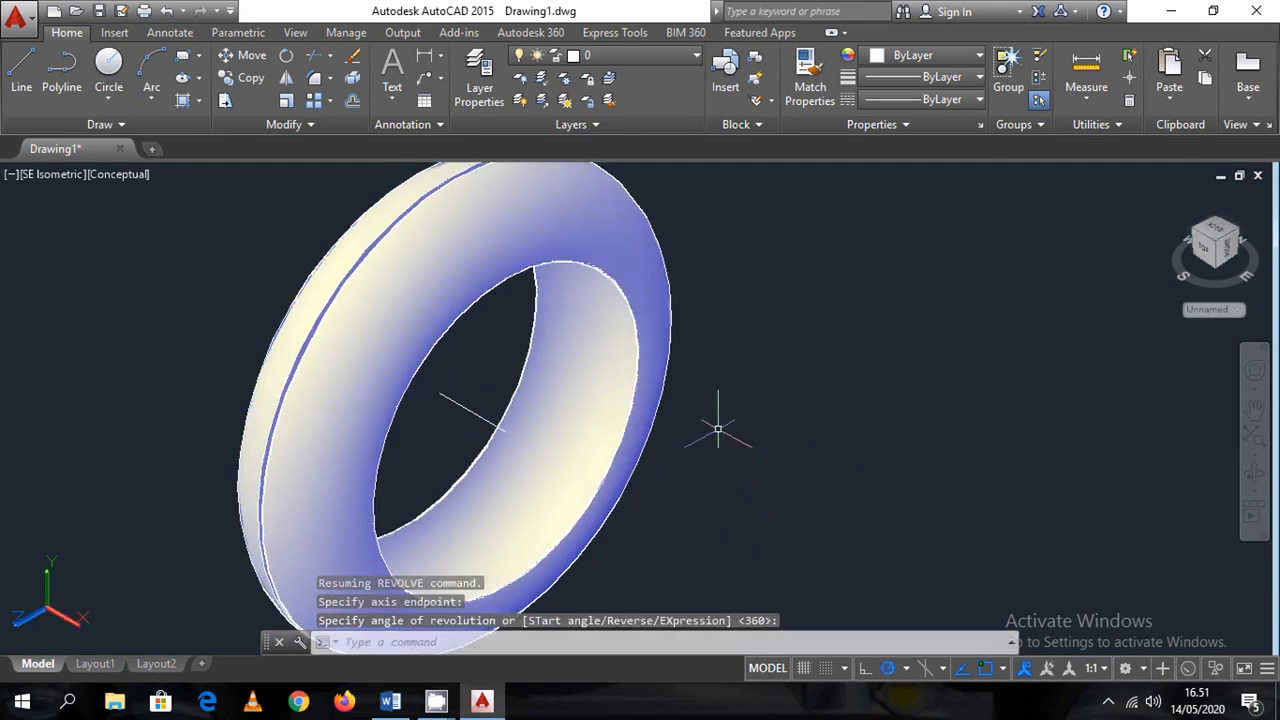
Examine the grooved surface and hollow inner side of the revolved ring from different angles and distances
{"action": "scroll", "coordinate": [718, 430], "scroll_direction": "down", "scroll_amount": 3}
{"action": "scroll", "coordinate": [485, 392], "scroll_direction": "up", "scroll_amount": 3}
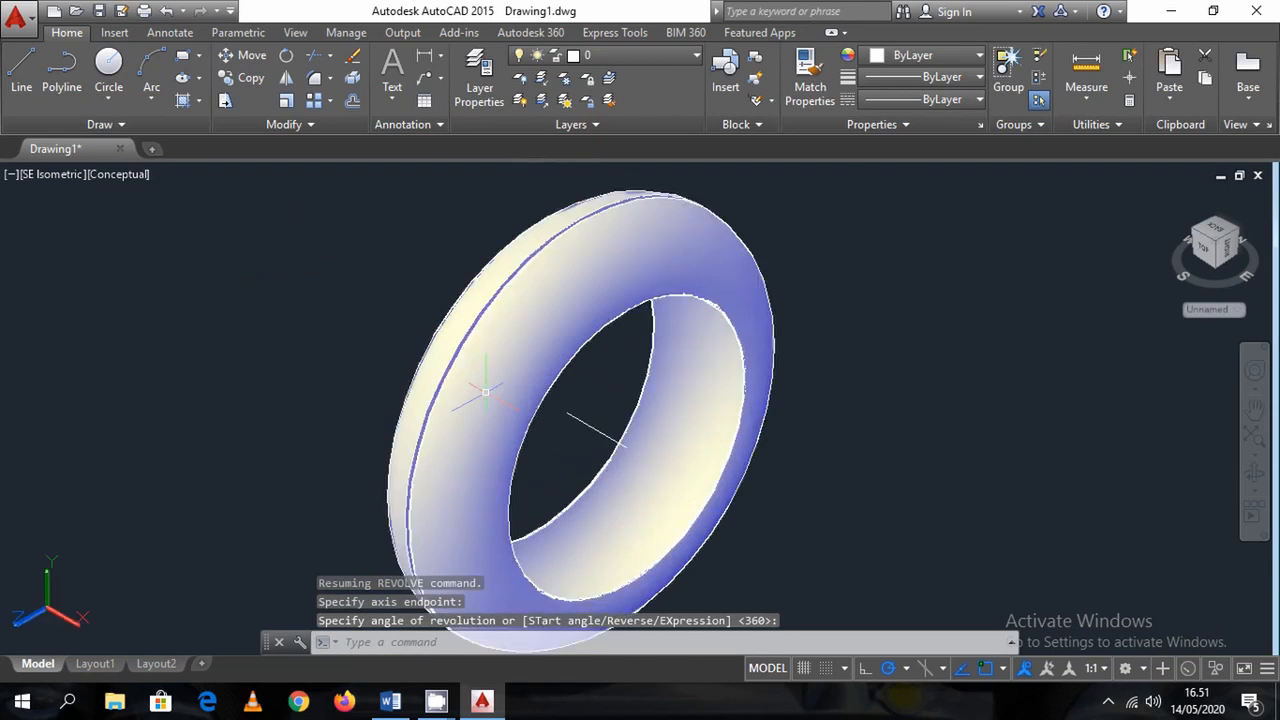
{"action": "scroll", "coordinate": [485, 392], "scroll_direction": "up", "scroll_amount": 2}
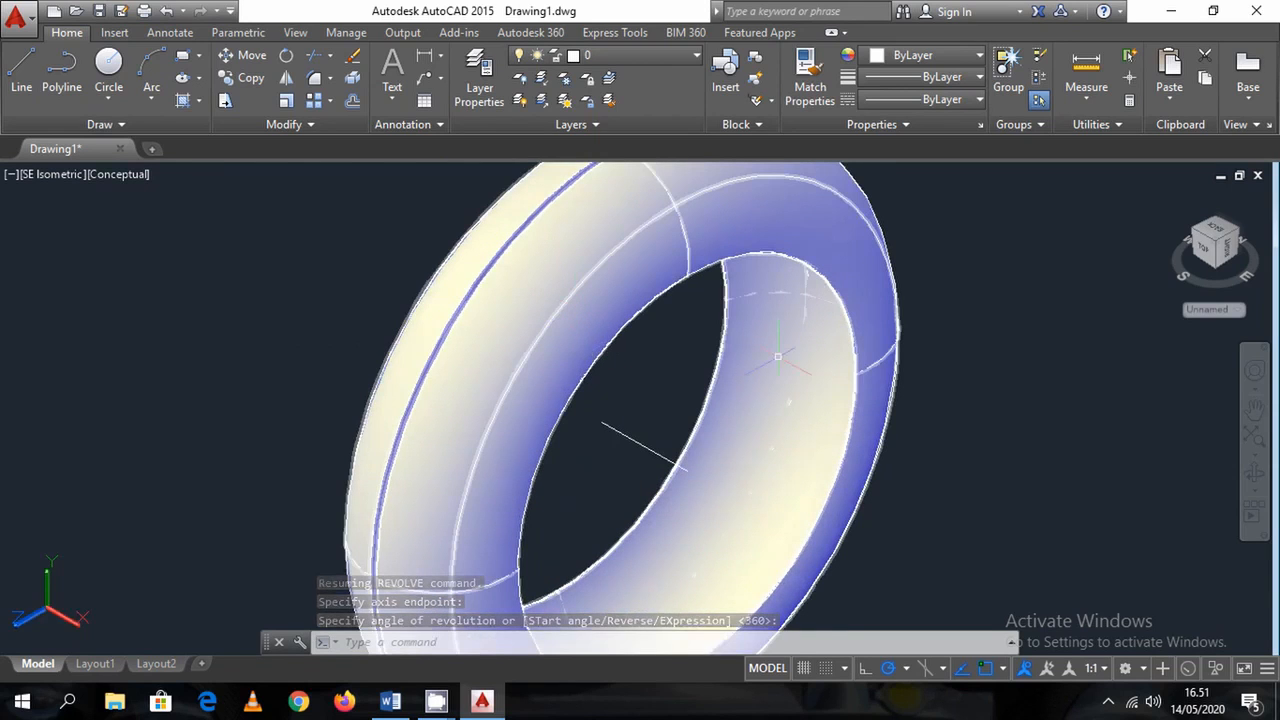
{"action": "middle_click_drag", "start_coordinate": [777, 356], "coordinate": [591, 294], "text": "shift"}
{"action": "scroll", "coordinate": [817, 443], "scroll_direction": "down", "scroll_amount": 2}
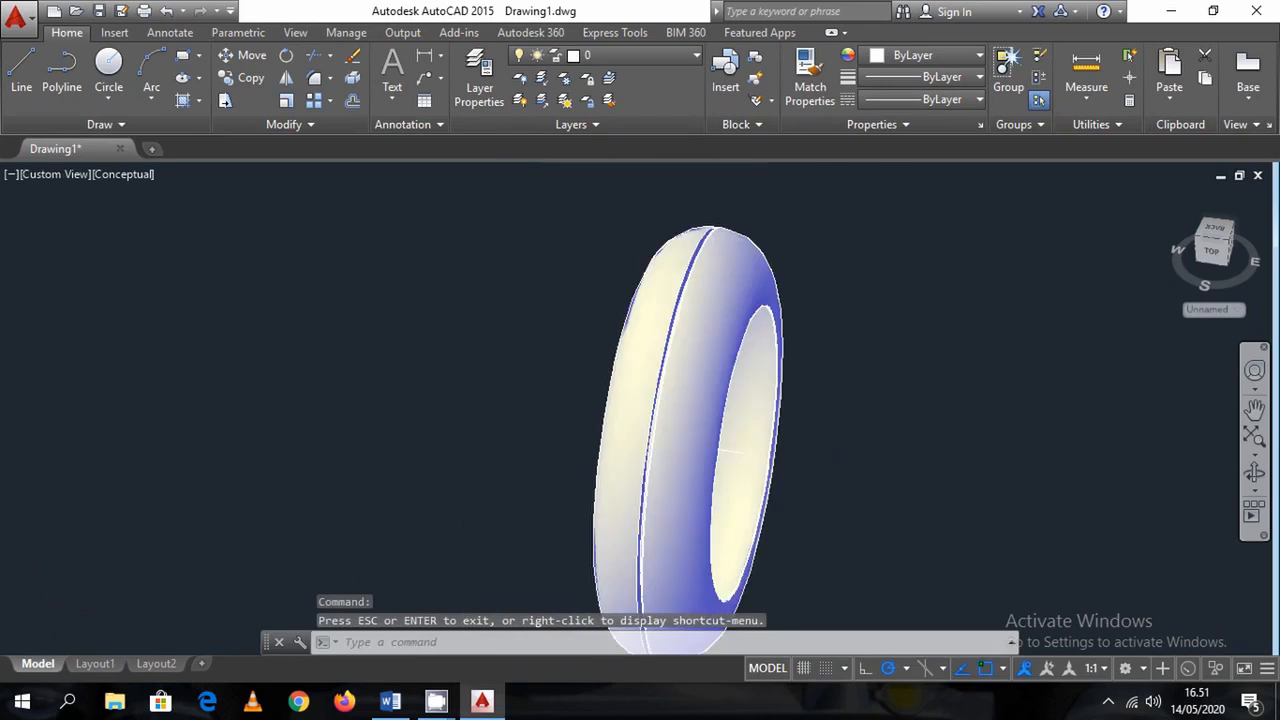
{"action": "scroll", "coordinate": [817, 443], "scroll_direction": "down", "scroll_amount": 3}
{"action": "scroll", "coordinate": [820, 491], "scroll_direction": "up", "scroll_amount": 2}
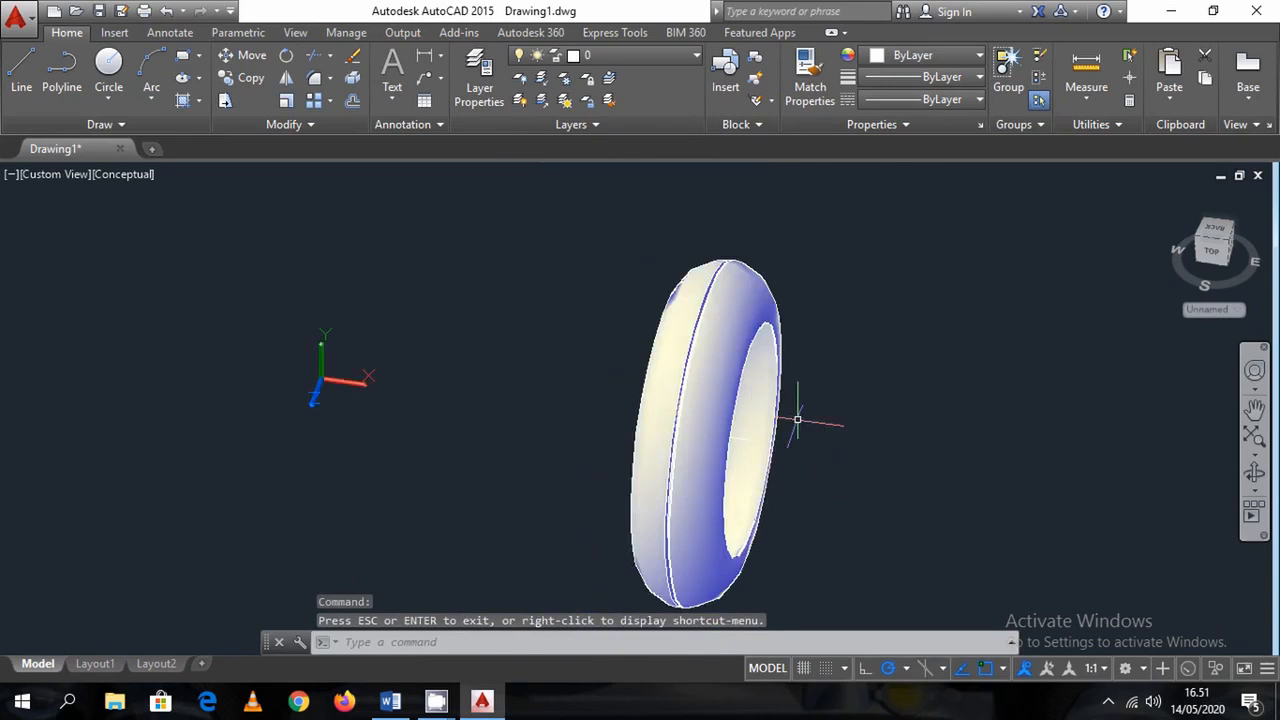
Delete the revolved ring and its axis line, and switch to the Word notes on Sweep, Revolve and Loft
{"action": "left_click", "coordinate": [894, 575]}
{"action": "left_click", "coordinate": [429, 286]}
{"action": "key", "text": "Delete"}
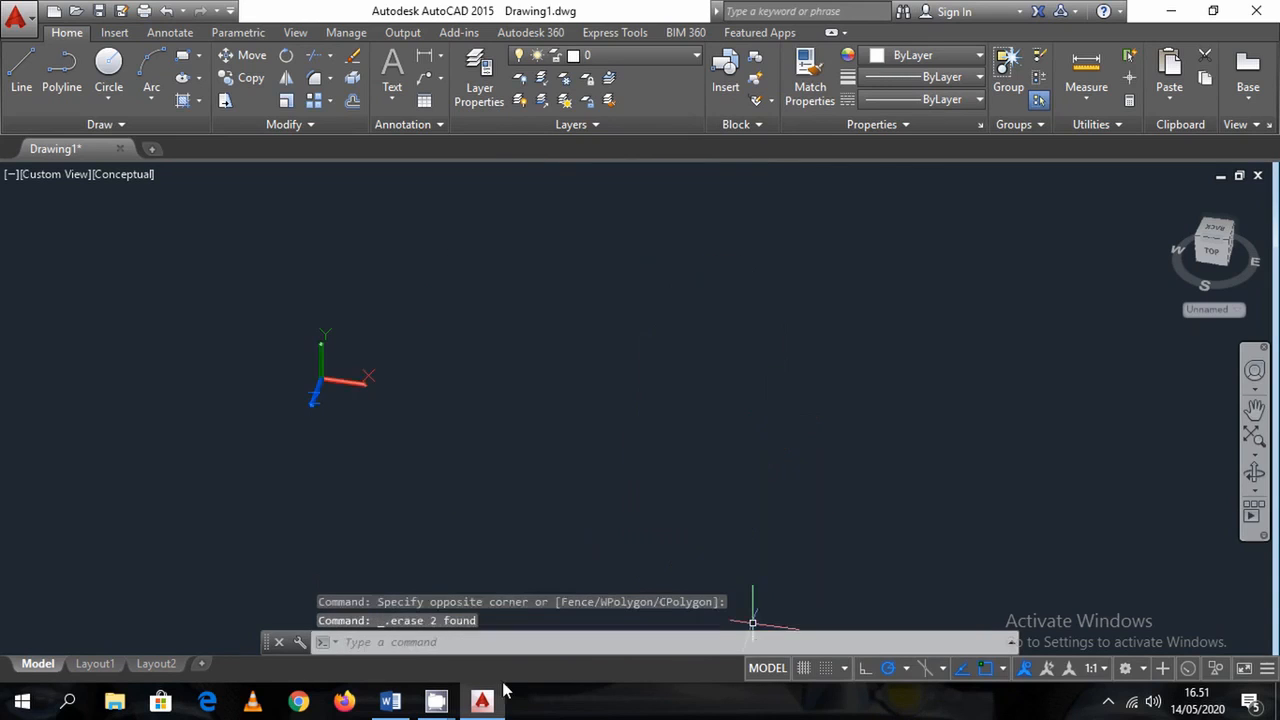
{"action": "left_click", "coordinate": [390, 701]}
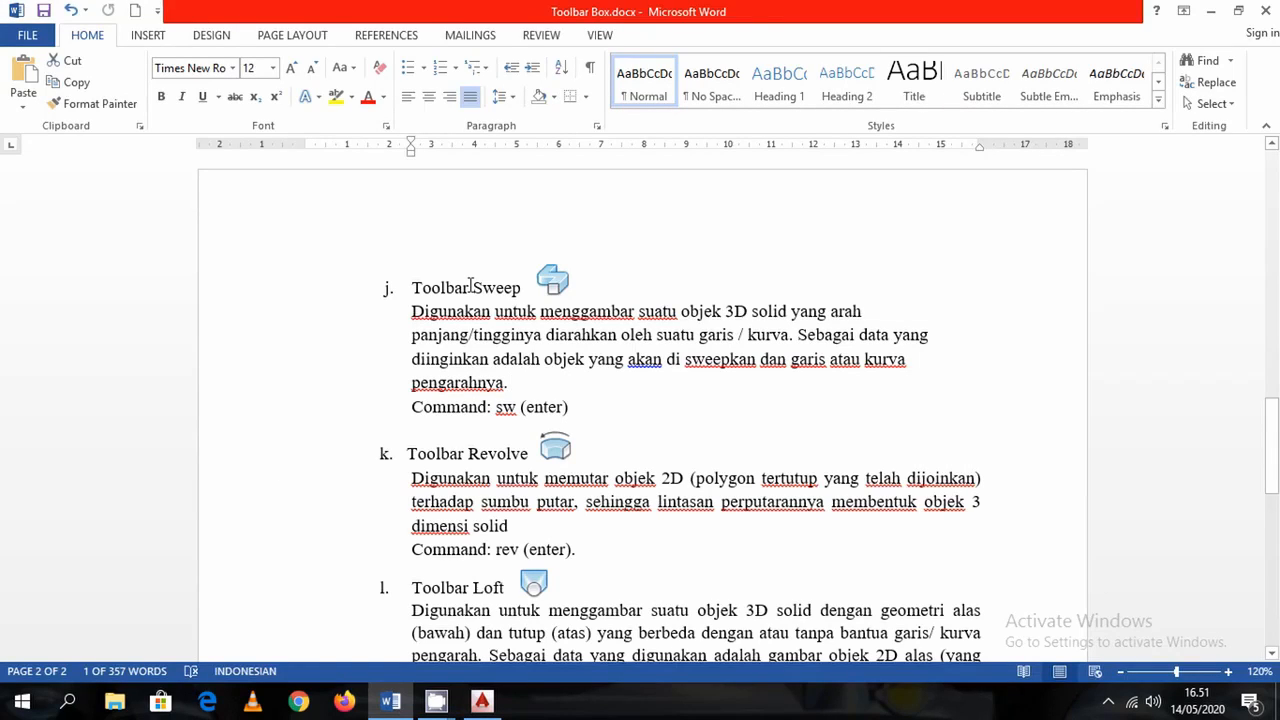
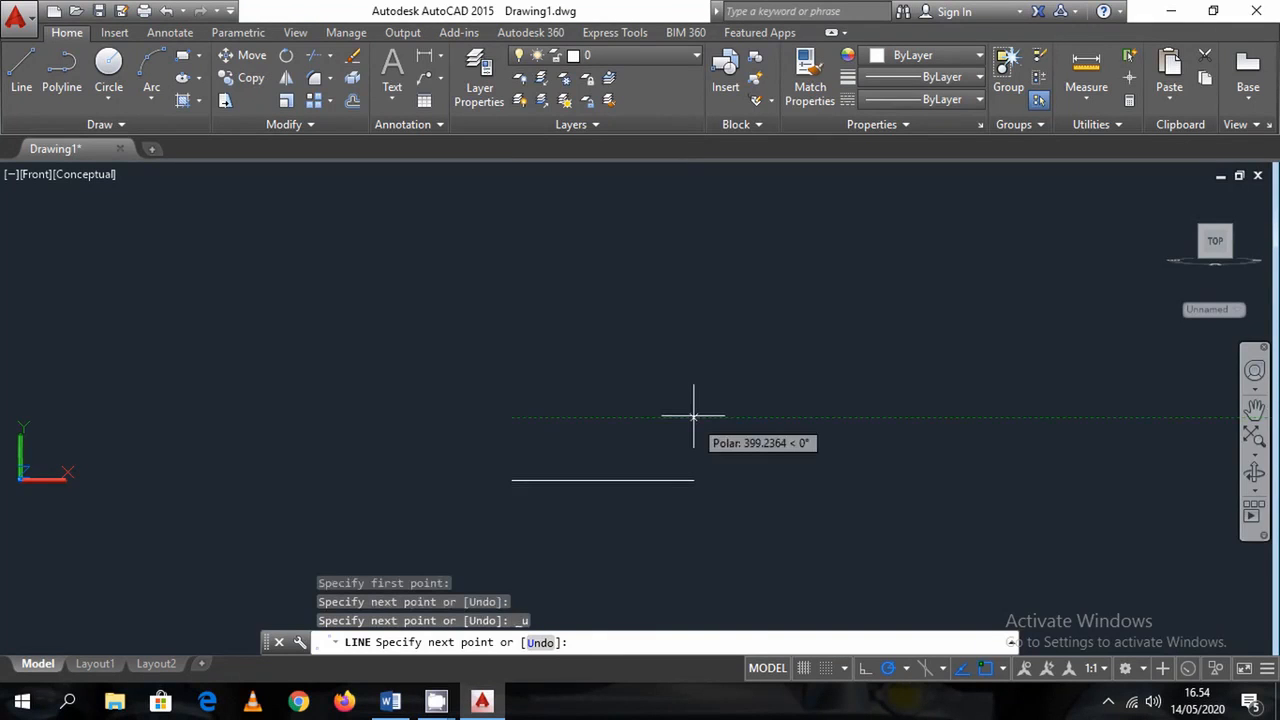
Draw an S-shaped chain of five lines in Front view: about 399 units right, then up, left, up and right
{"action": "left_click", "coordinate": [693, 412]}
{"action": "middle_click_drag", "start_coordinate": [687, 285], "coordinate": [689, 394]}
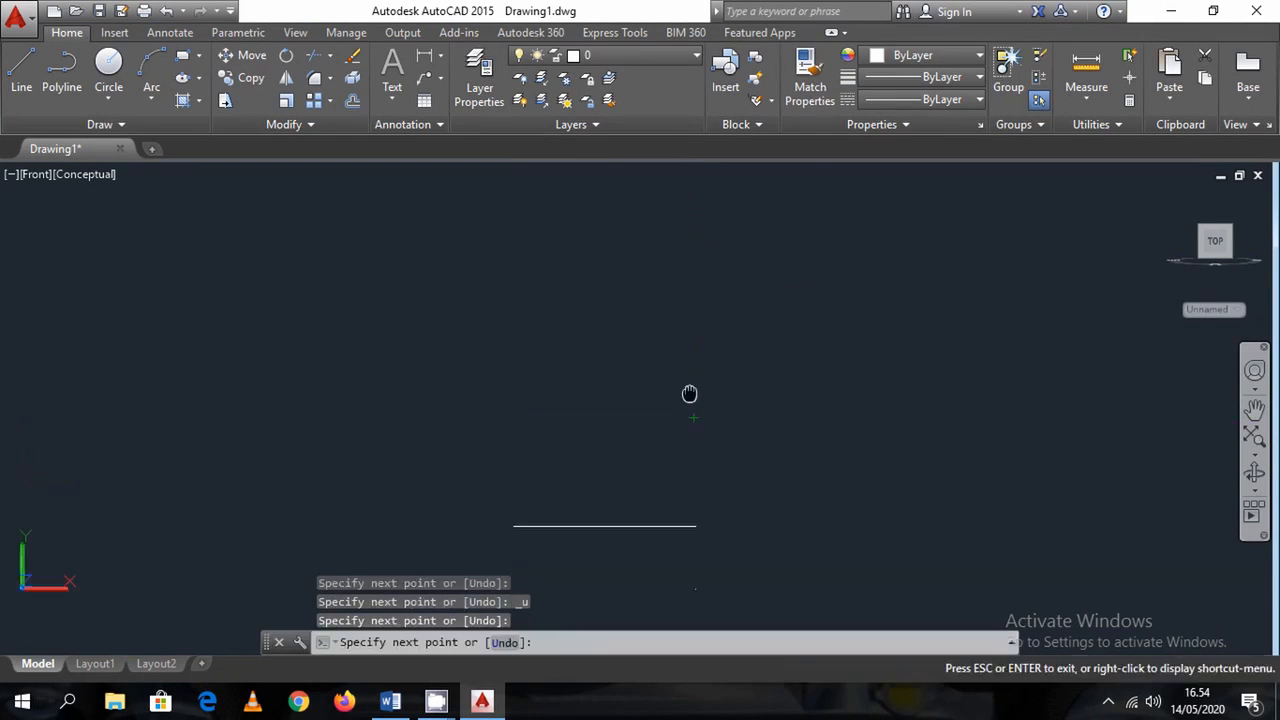
{"action": "left_click_drag", "start_coordinate": [689, 394], "coordinate": [690, 406]}
{"action": "key", "text": "Escape"}
{"action": "left_click", "coordinate": [696, 315]}
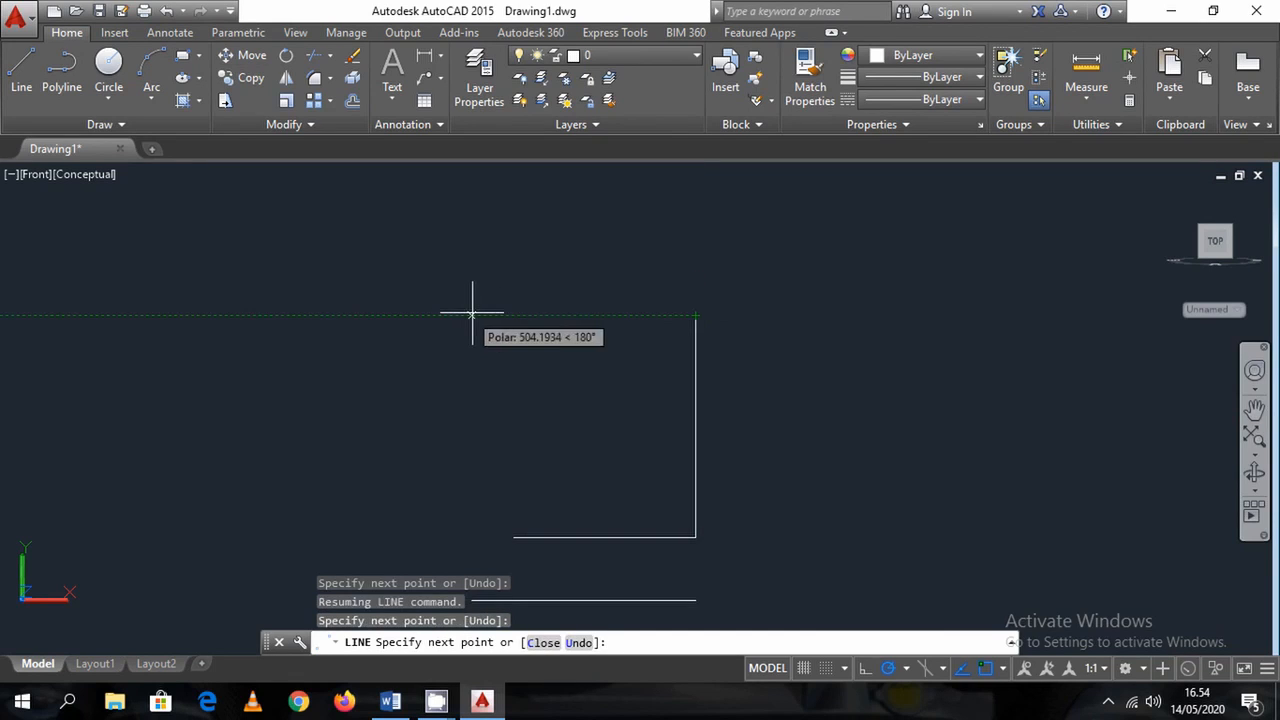
{"action": "left_click", "coordinate": [496, 315]}
{"action": "middle_click_drag", "start_coordinate": [510, 230], "coordinate": [509, 366]}
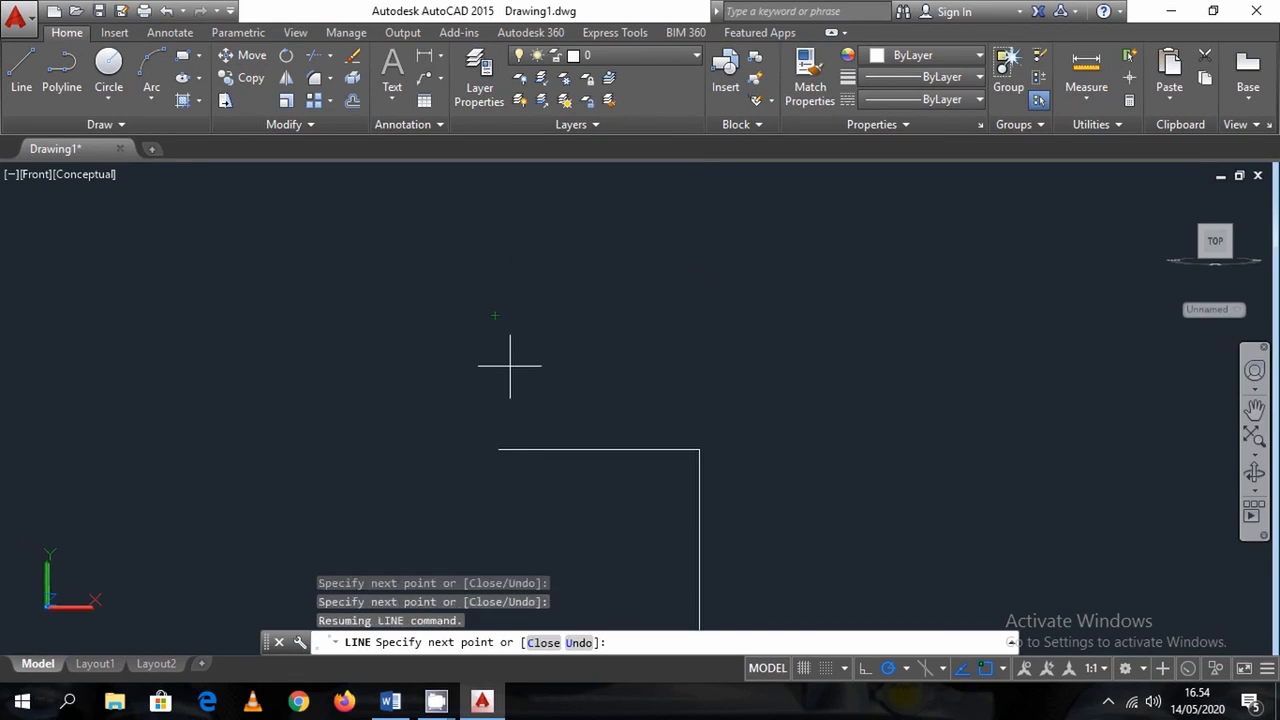
{"action": "left_click", "coordinate": [499, 262]}
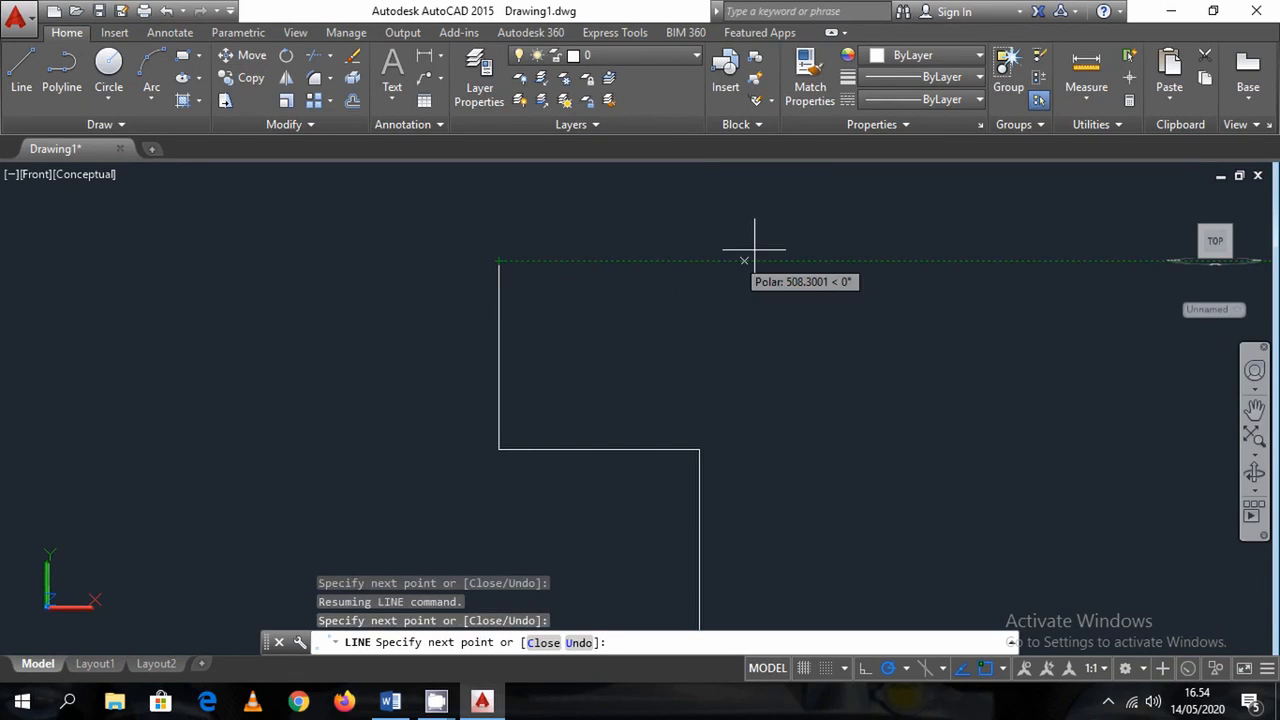
{"action": "left_click", "coordinate": [714, 261]}
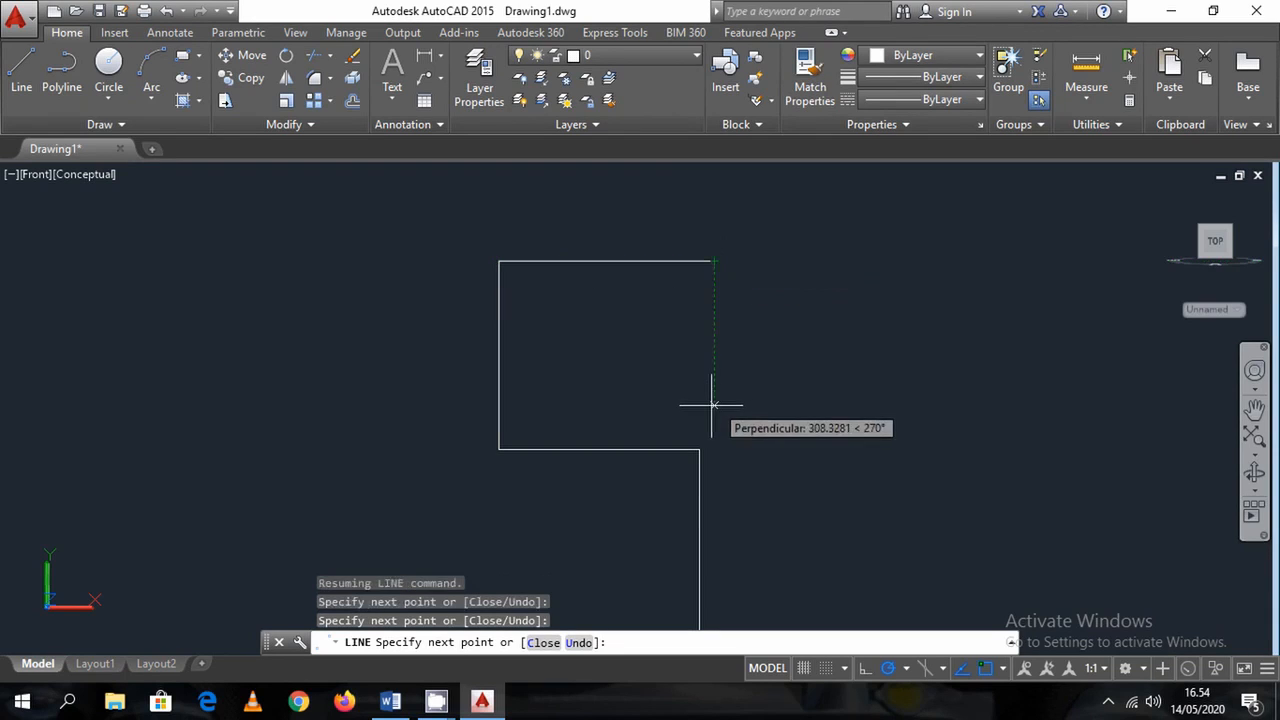
{"action": "key", "text": "Escape"}
Join the five connected S-shaped lines into a single polyline
{"action": "middle_click_drag", "start_coordinate": [700, 409], "coordinate": [784, 349]}
{"action": "scroll", "coordinate": [812, 401], "scroll_direction": "down", "scroll_amount": 2}
{"action": "middle_click_drag", "start_coordinate": [812, 401], "coordinate": [758, 474]}
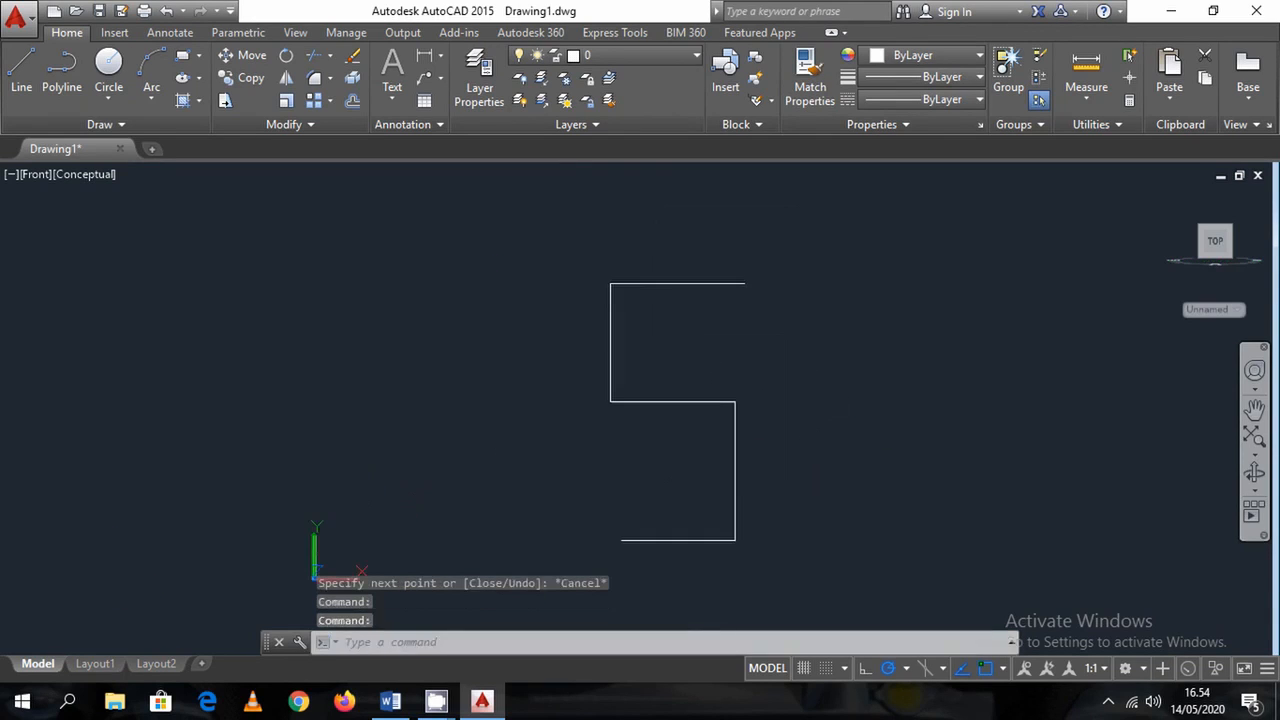
{"action": "type", "text": "join"}
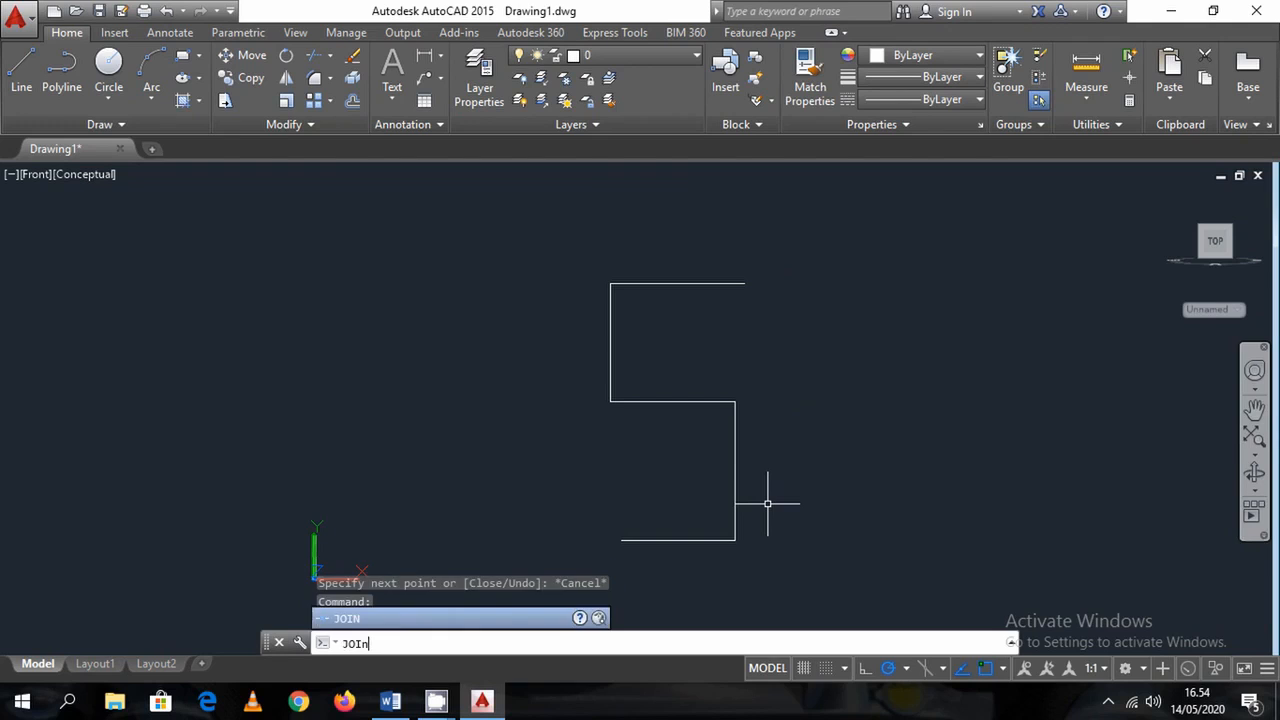
{"action": "key", "text": "Return"}
{"action": "left_click", "coordinate": [822, 592]}
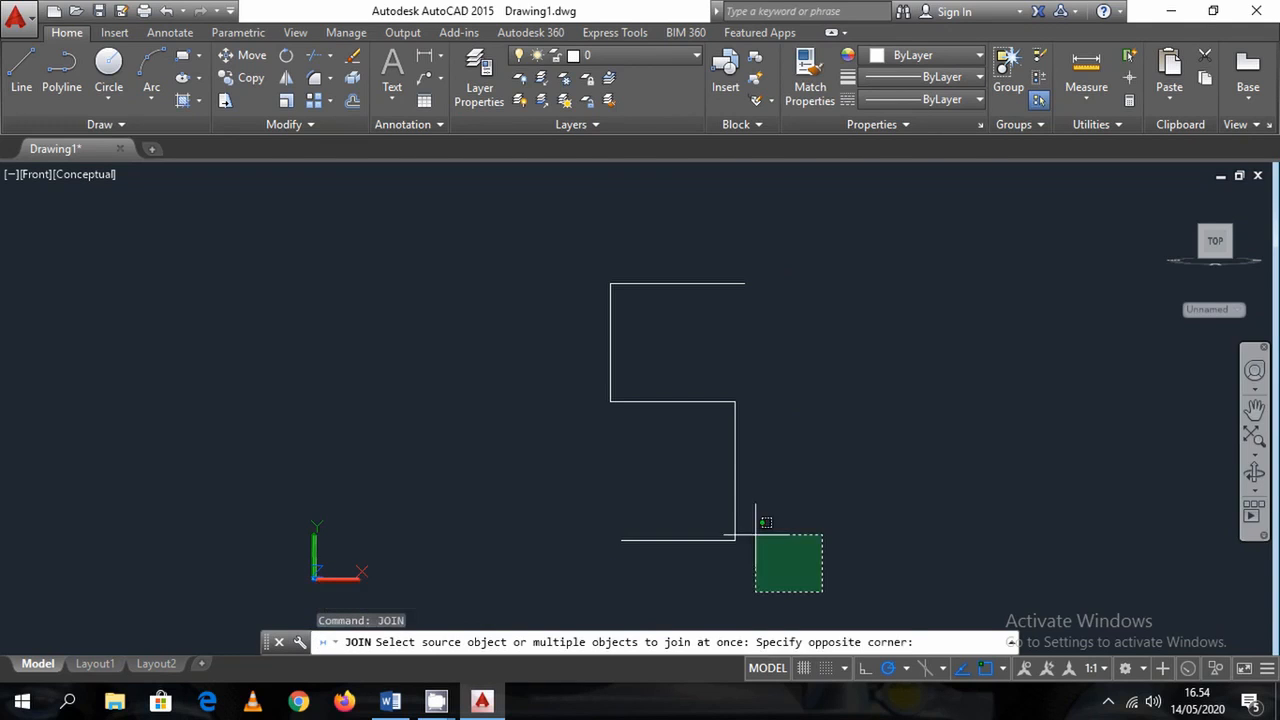
{"action": "left_click", "coordinate": [459, 222]}
{"action": "key", "text": "Return"}
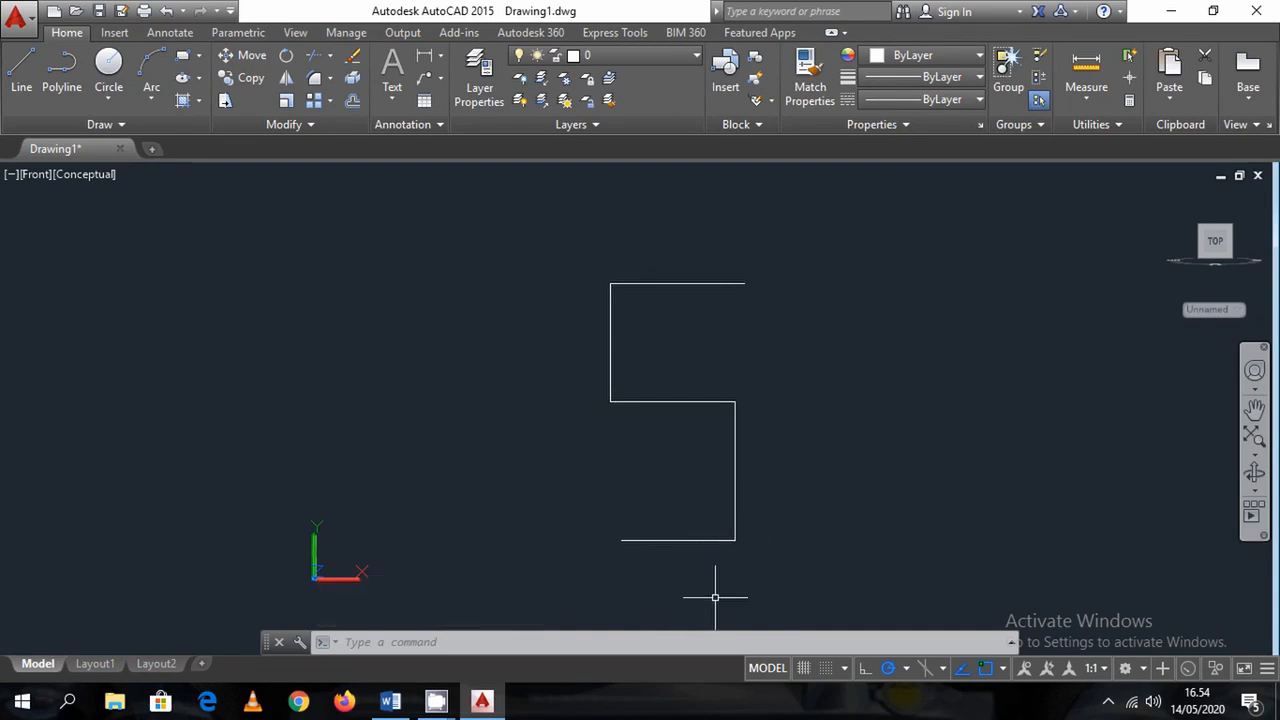
{"action": "type", "text": "c"}
{"action": "key", "text": "Return"}
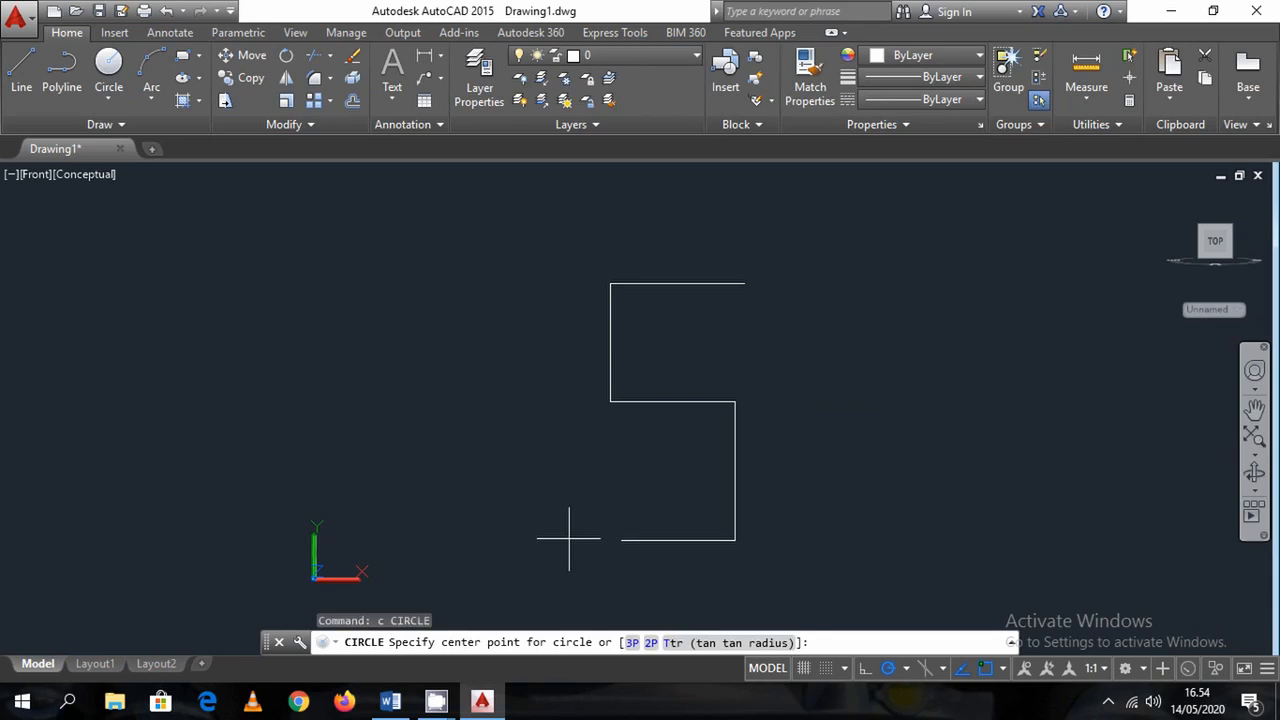
{"action": "left_click", "coordinate": [569, 538]}
{"action": "key", "text": "Escape"}
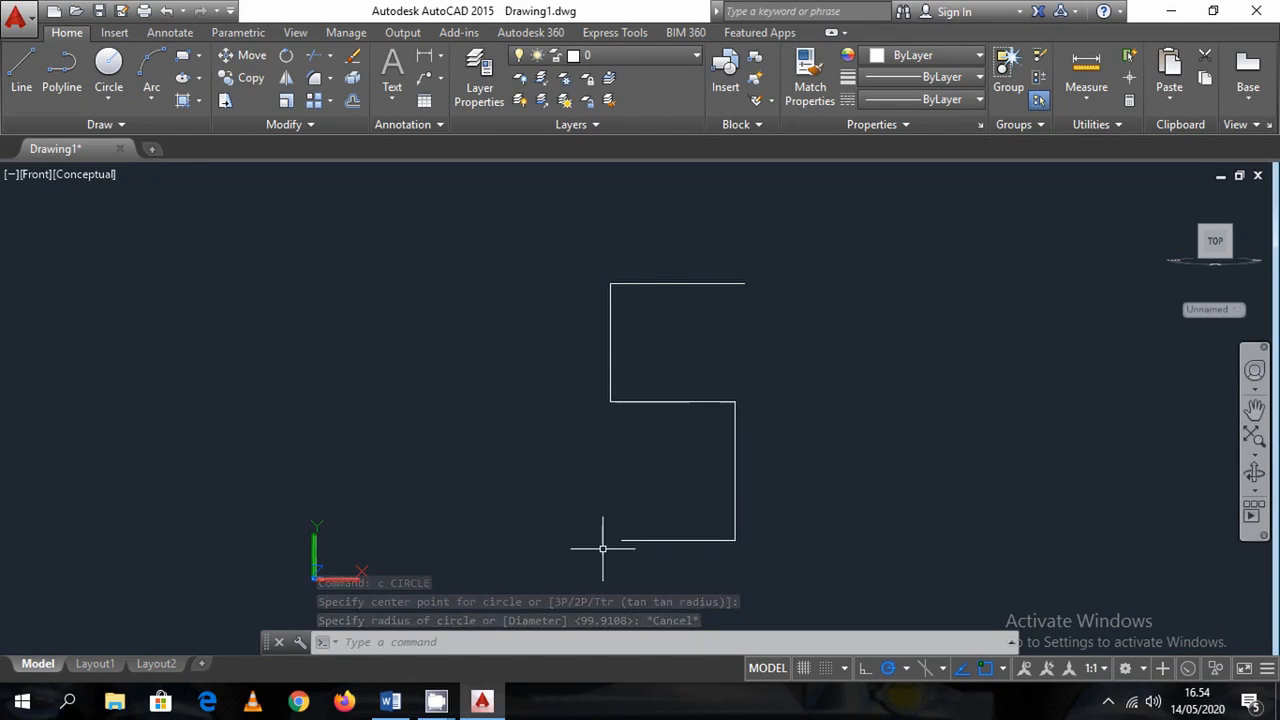
Switch to the Right view and draw a small circle beside the upper end of the path line
{"action": "left_click", "coordinate": [24, 176]}
{"action": "left_click", "coordinate": [67, 286]}
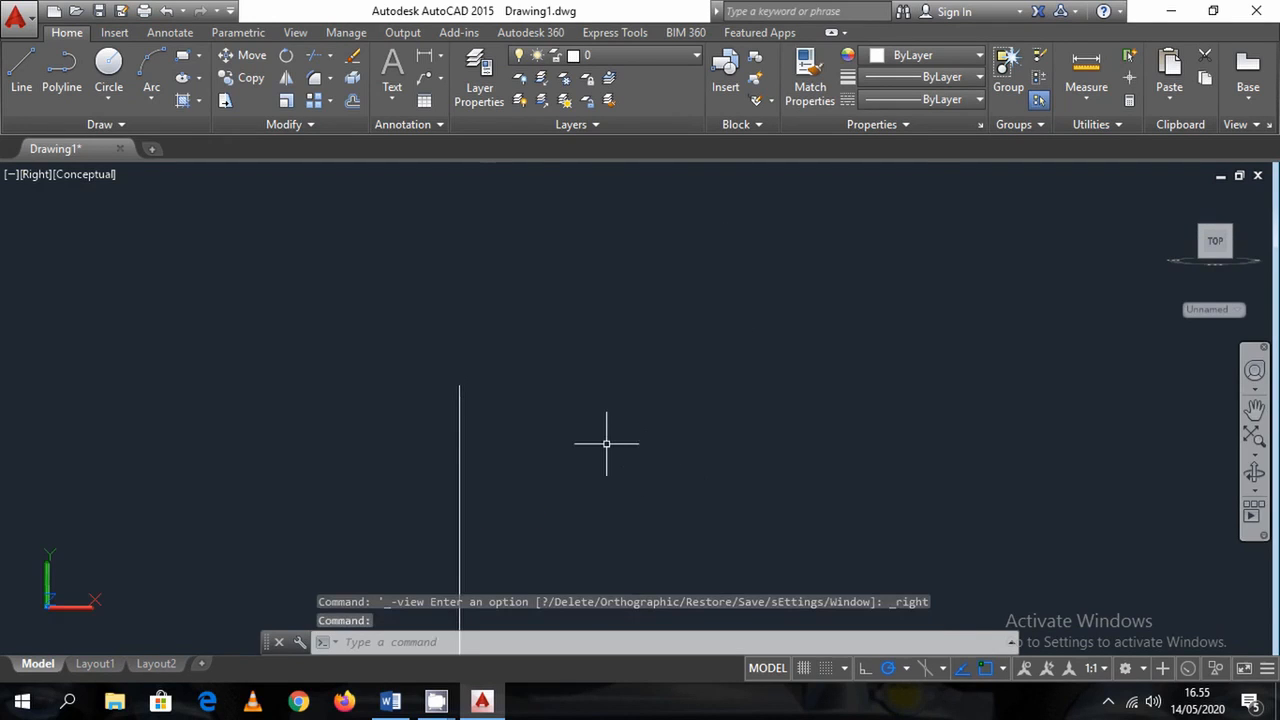
{"action": "type", "text": "c"}
{"action": "key", "text": "Return"}
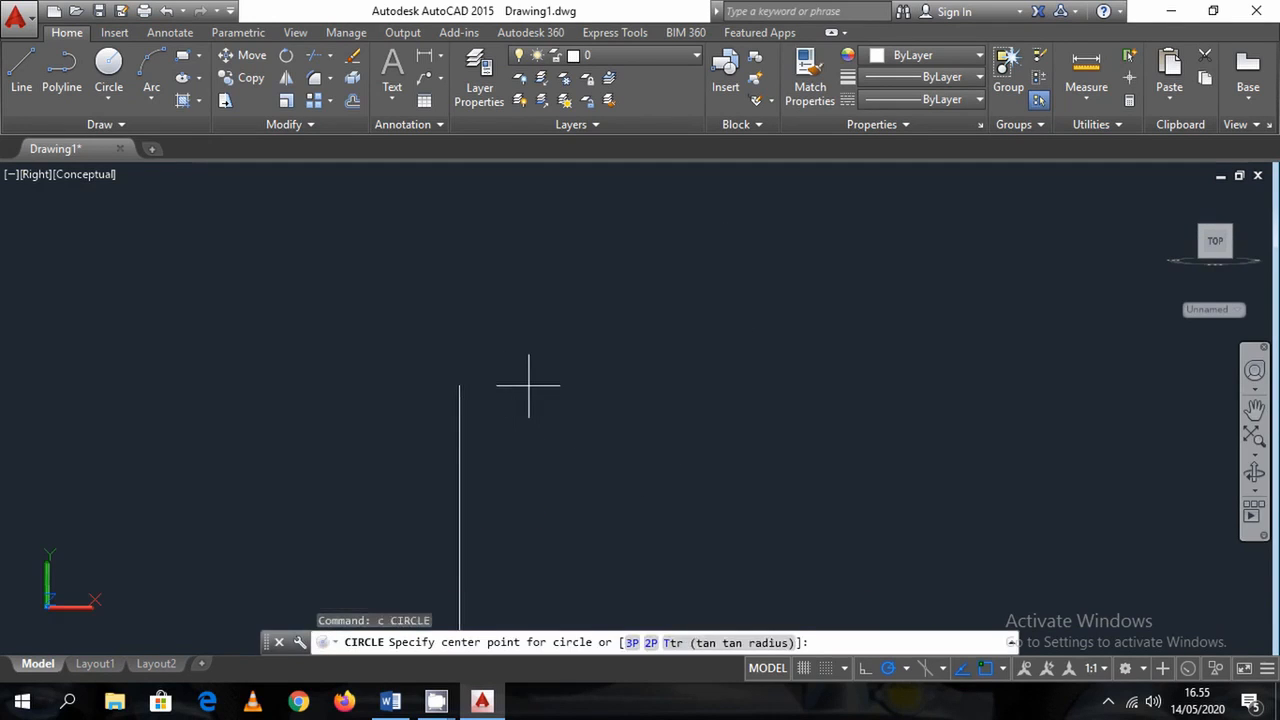
{"action": "left_click", "coordinate": [512, 378]}
{"action": "left_click", "coordinate": [529, 391]}
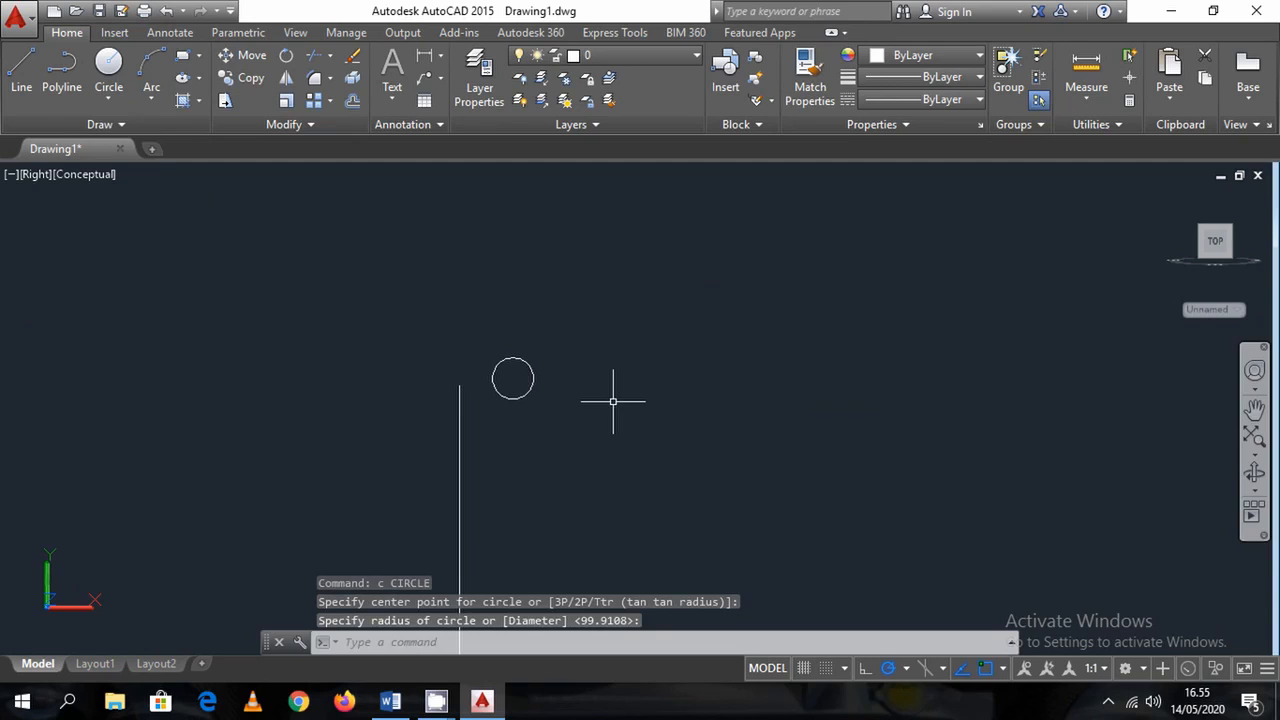
Offset the small circle by a distance of 2
{"action": "type", "text": "o"}
{"action": "key", "text": "Return"}
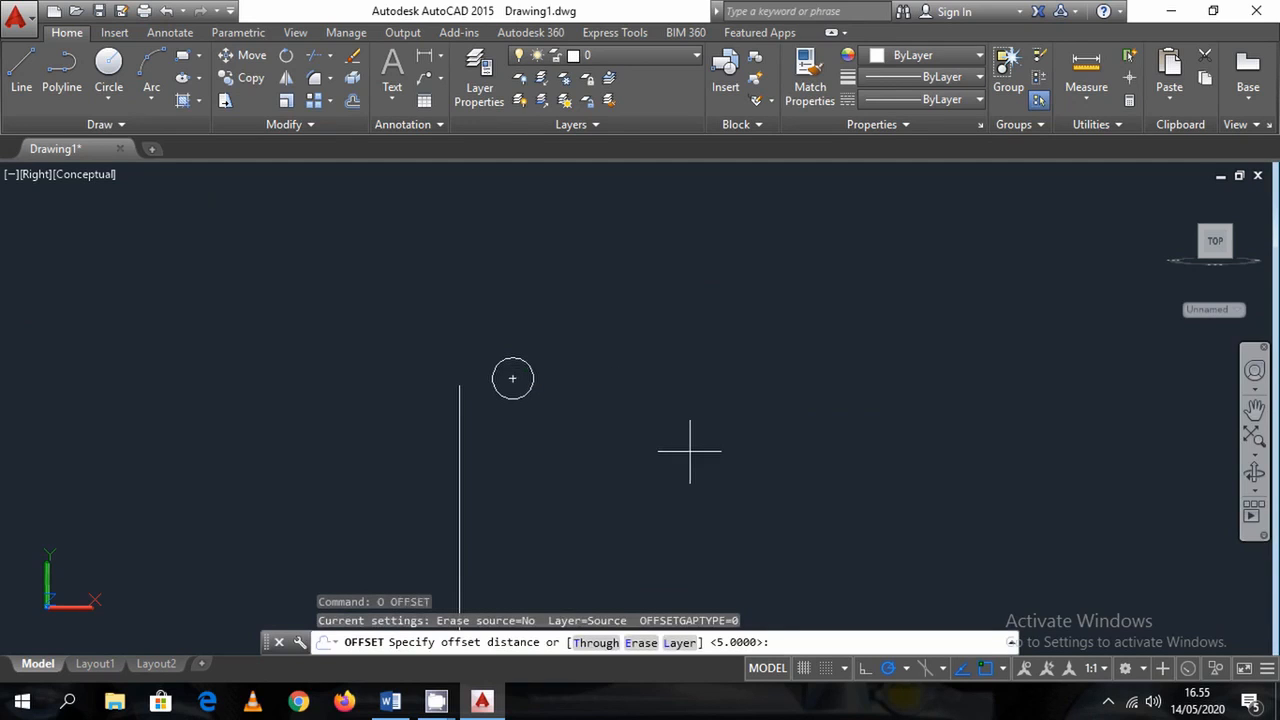
{"action": "key", "text": "Return"}
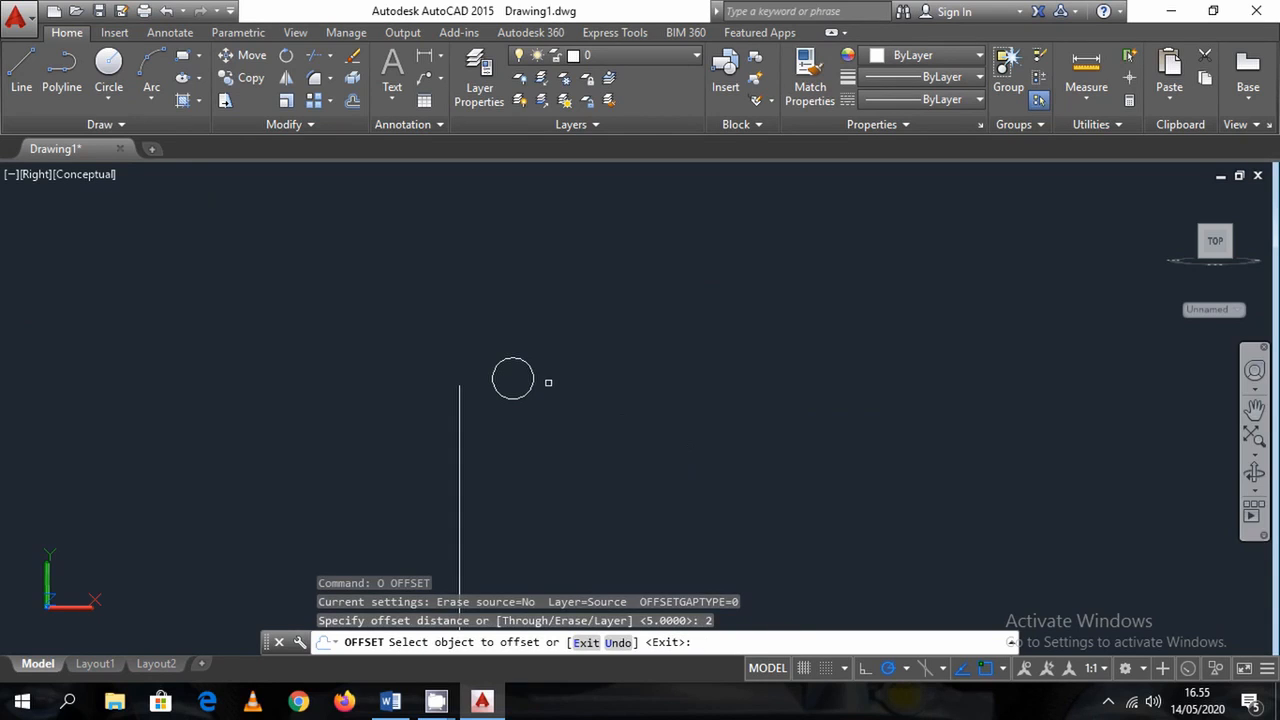
{"action": "left_click", "coordinate": [534, 380]}
{"action": "scroll", "coordinate": [513, 378], "scroll_direction": "up", "scroll_amount": 5}
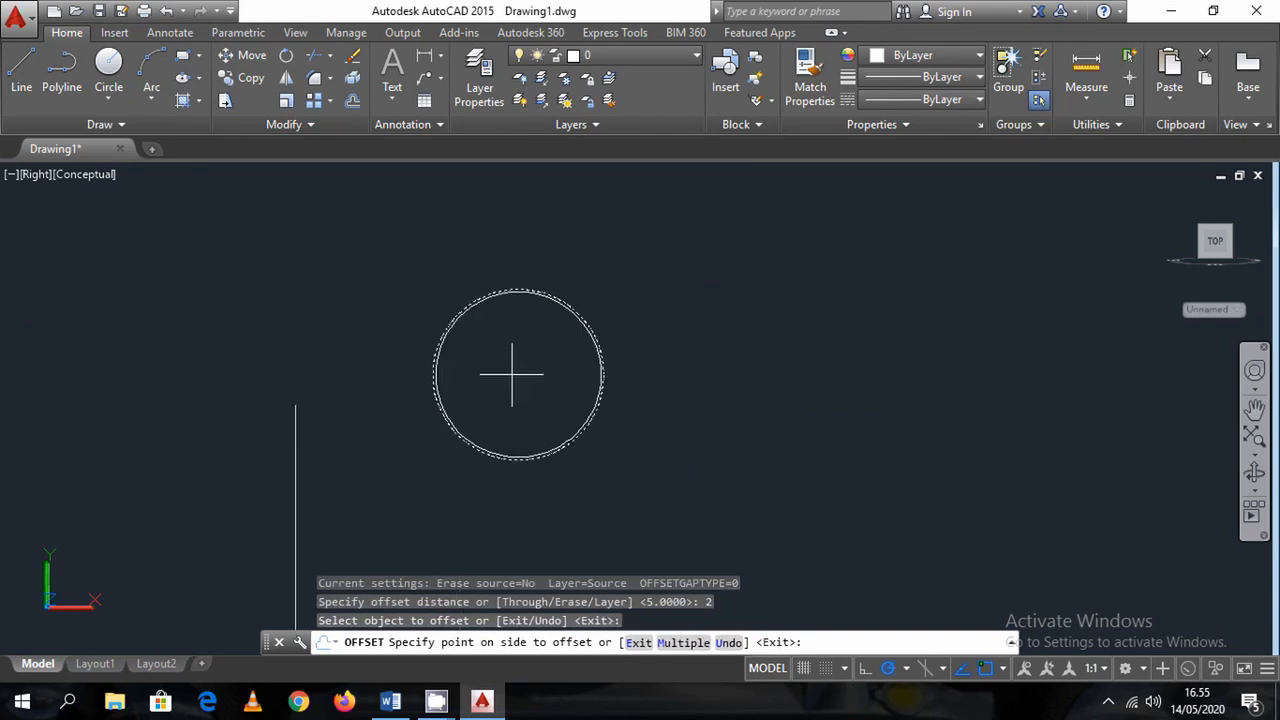
Offset the circle inward by 5 to create a concentric inner circle
{"action": "key", "text": "Escape"}
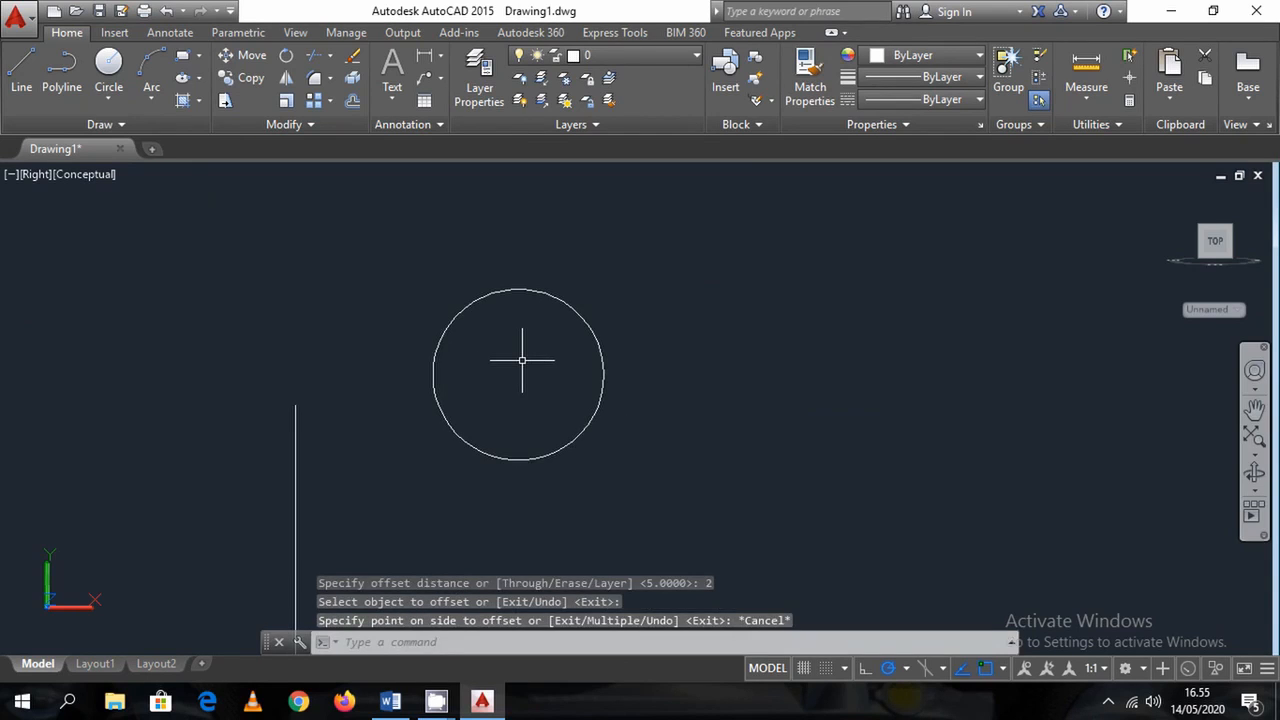
{"action": "type", "text": "o"}
{"action": "key", "text": "Return"}
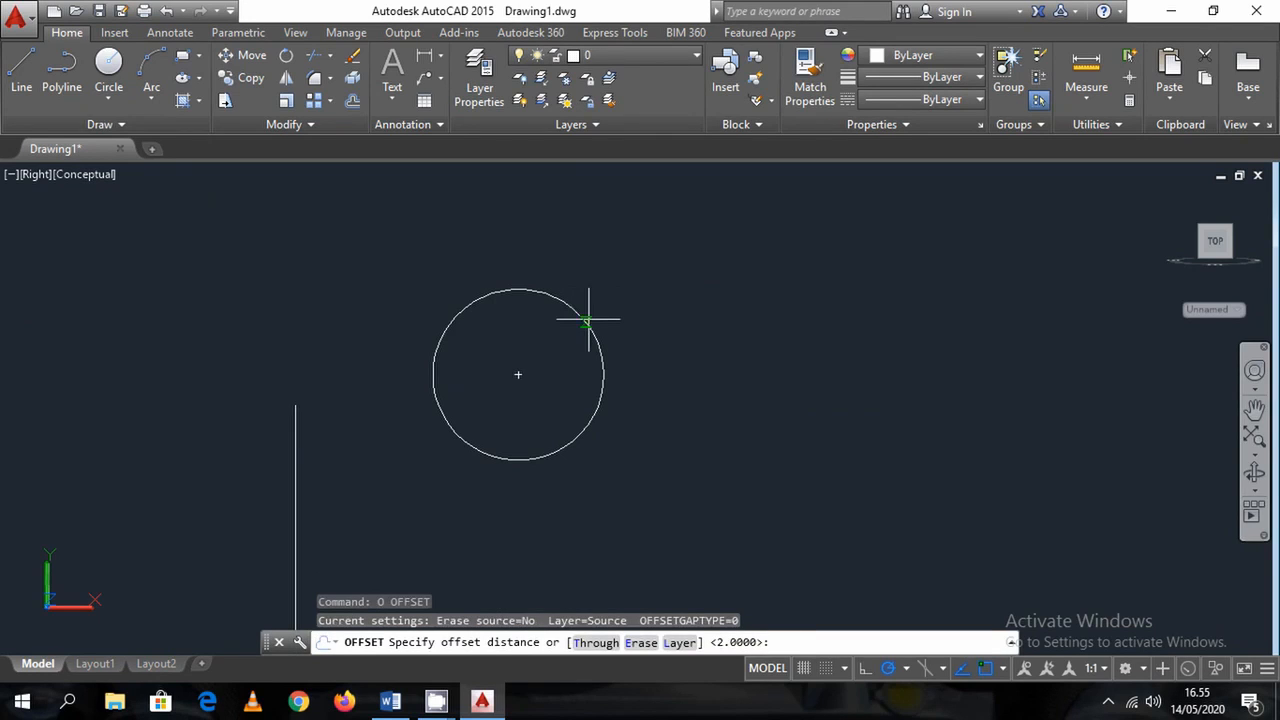
{"action": "type", "text": "5"}
{"action": "key", "text": "Return"}
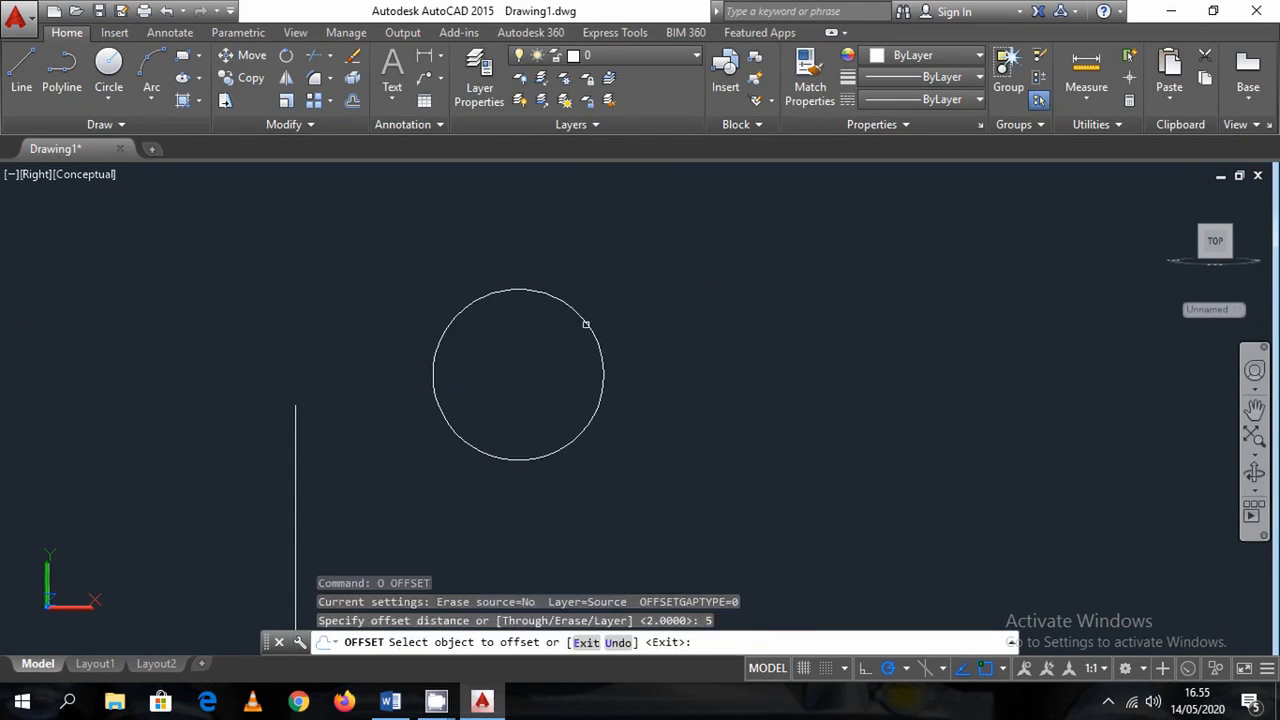
{"action": "left_click", "coordinate": [584, 326]}
{"action": "left_click", "coordinate": [581, 322]}
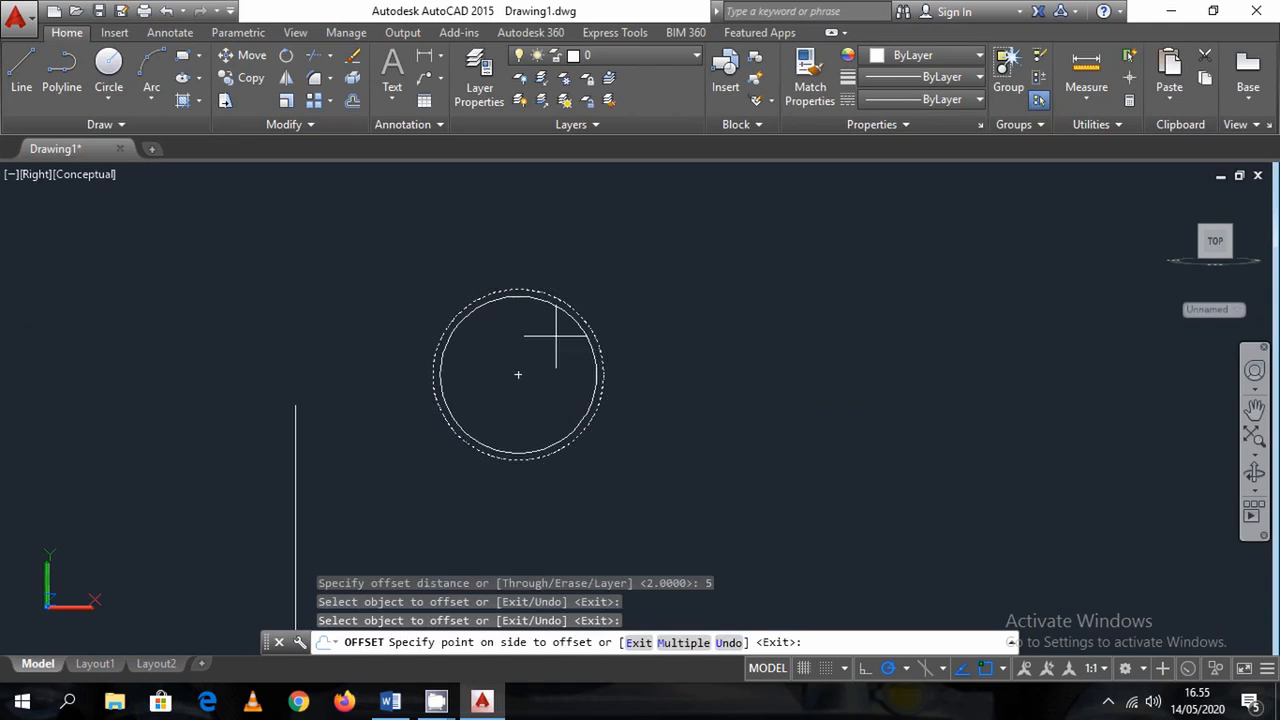
{"action": "left_click", "coordinate": [540, 350]}
{"action": "scroll", "coordinate": [452, 337], "scroll_direction": "down", "scroll_amount": 3}
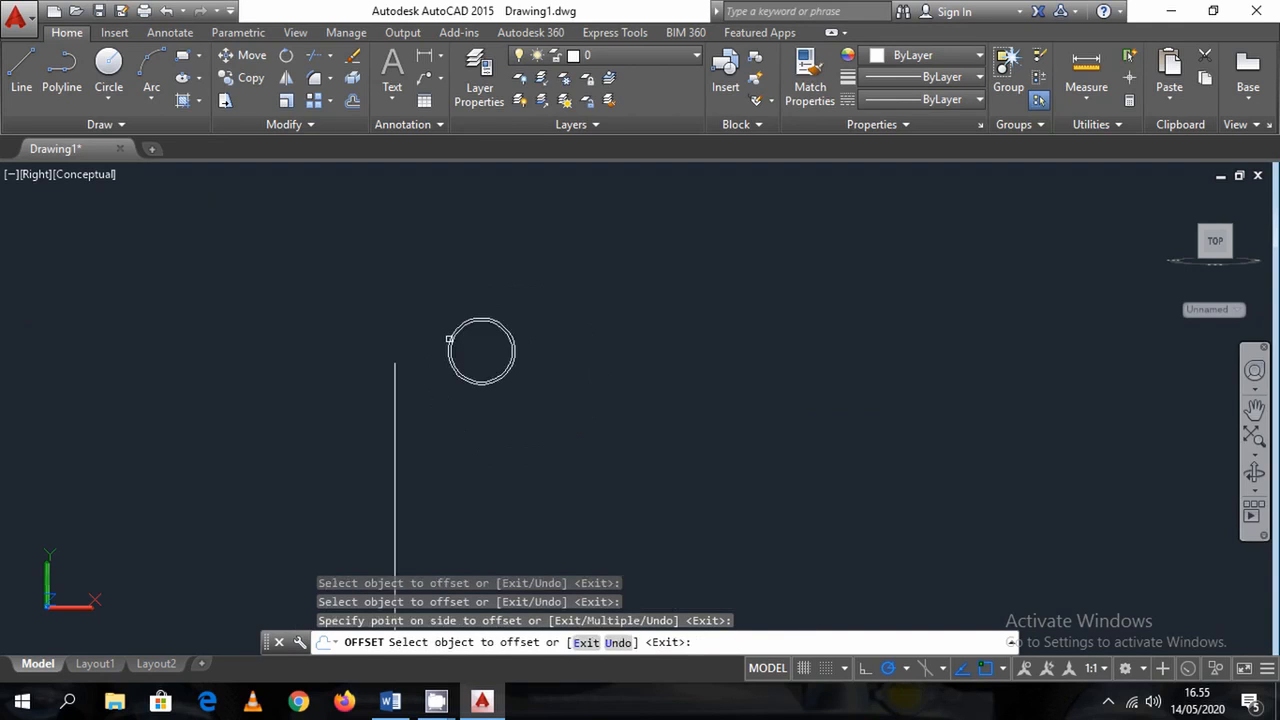
Leave the Offset command and set the viewport to the SE Isometric view
{"action": "scroll", "coordinate": [467, 368], "scroll_direction": "down", "scroll_amount": 5}
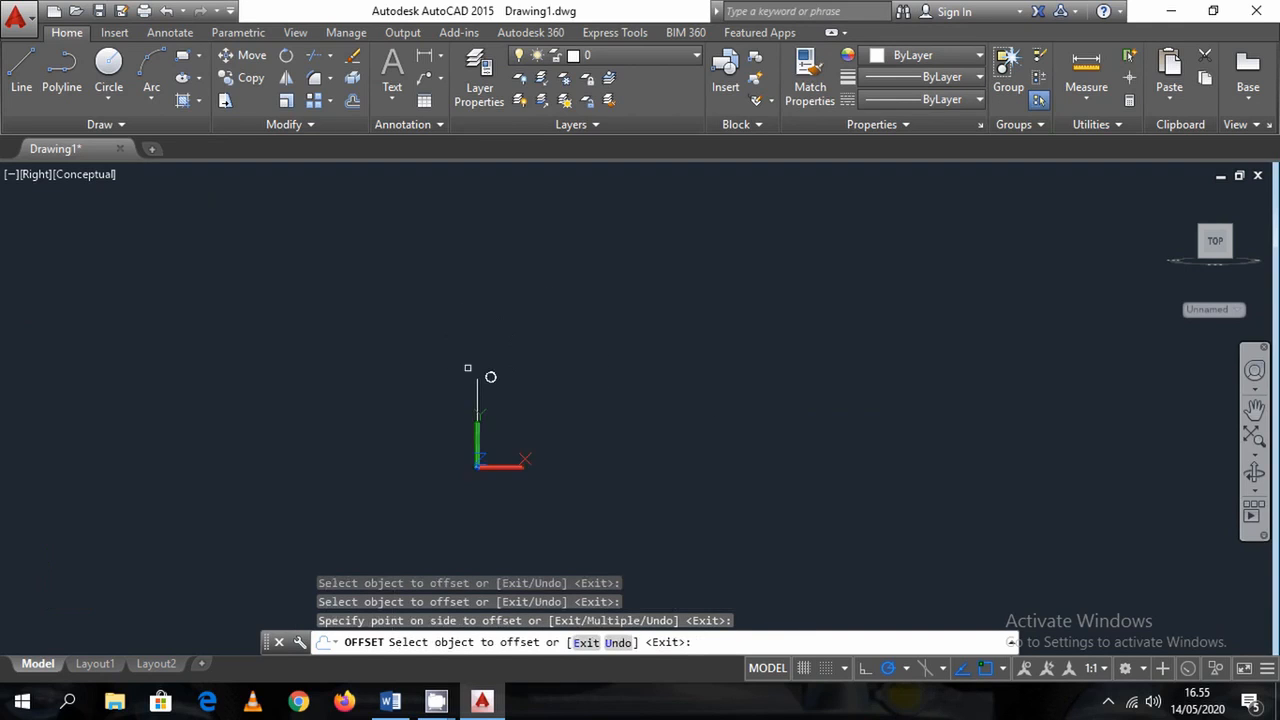
{"action": "left_click", "coordinate": [36, 174]}
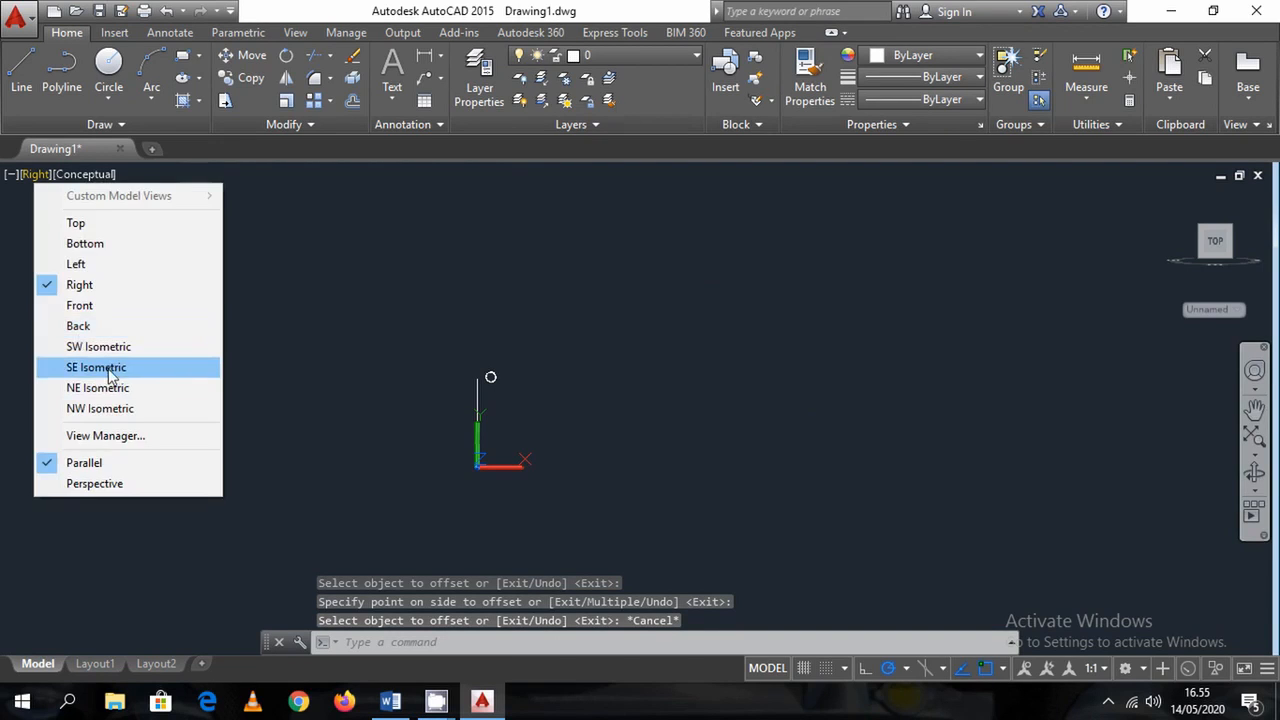
{"action": "left_click", "coordinate": [100, 367]}
{"action": "scroll", "coordinate": [480, 229], "scroll_direction": "up", "scroll_amount": 4}
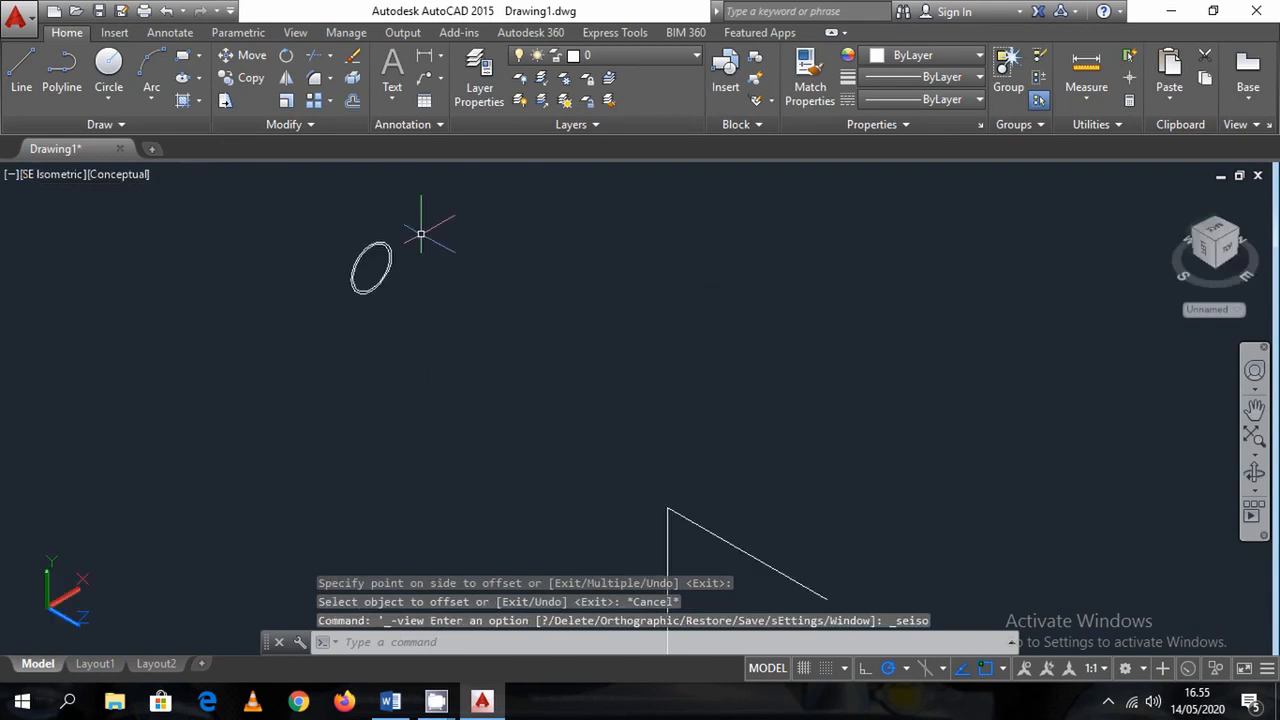
Move both concentric circles from their centre to the free upper end of the bent path line
{"action": "left_click", "coordinate": [286, 214]}
{"action": "left_click", "coordinate": [507, 357]}
{"action": "right_click", "coordinate": [507, 357]}
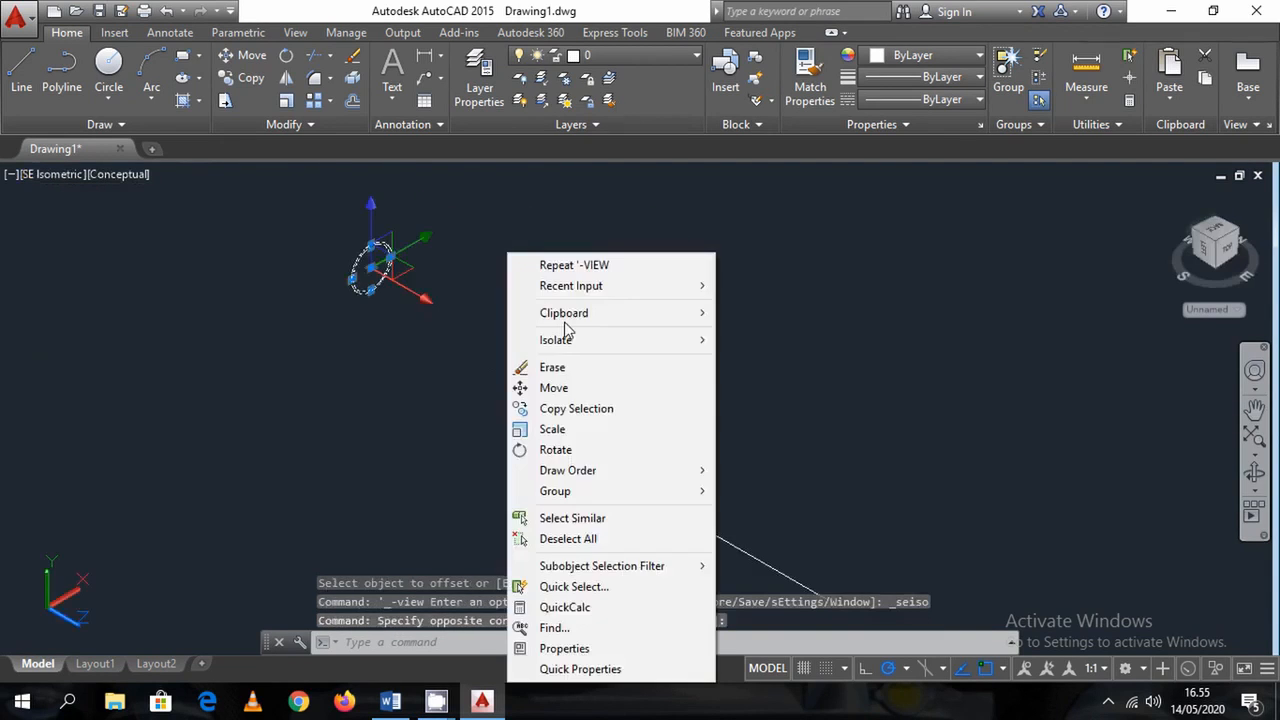
{"action": "left_click", "coordinate": [606, 388]}
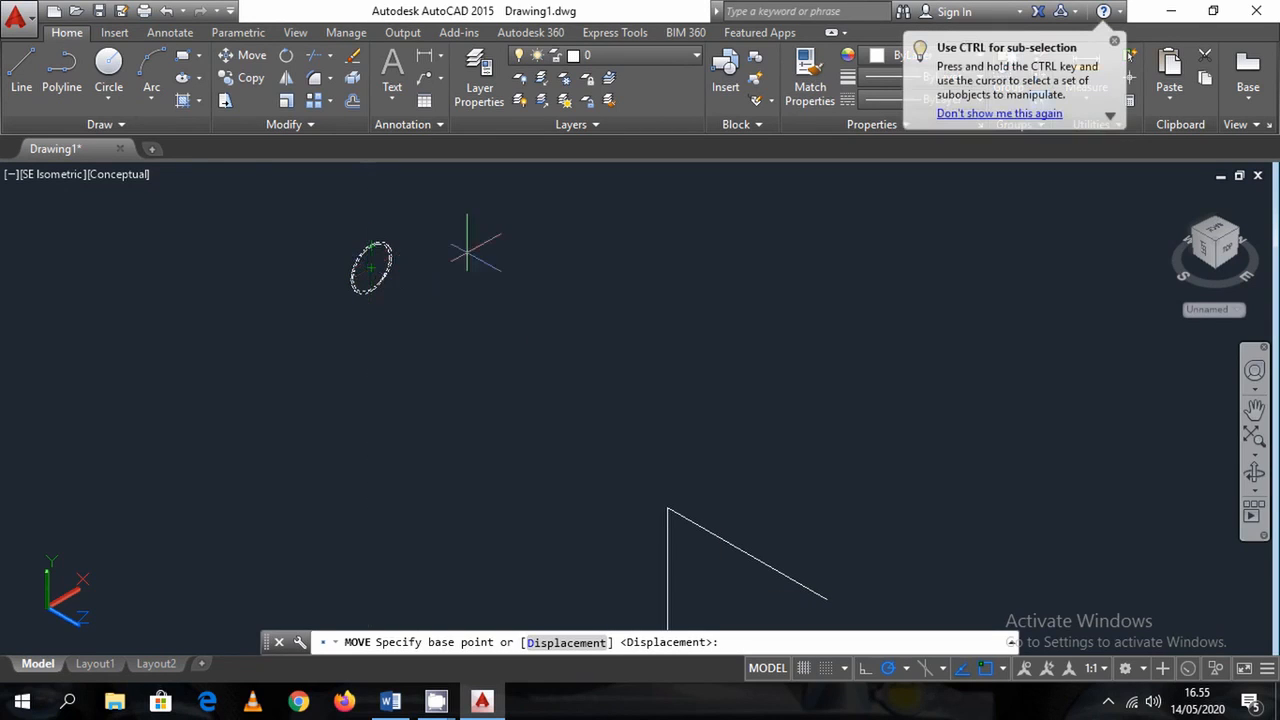
{"action": "left_click", "coordinate": [371, 266]}
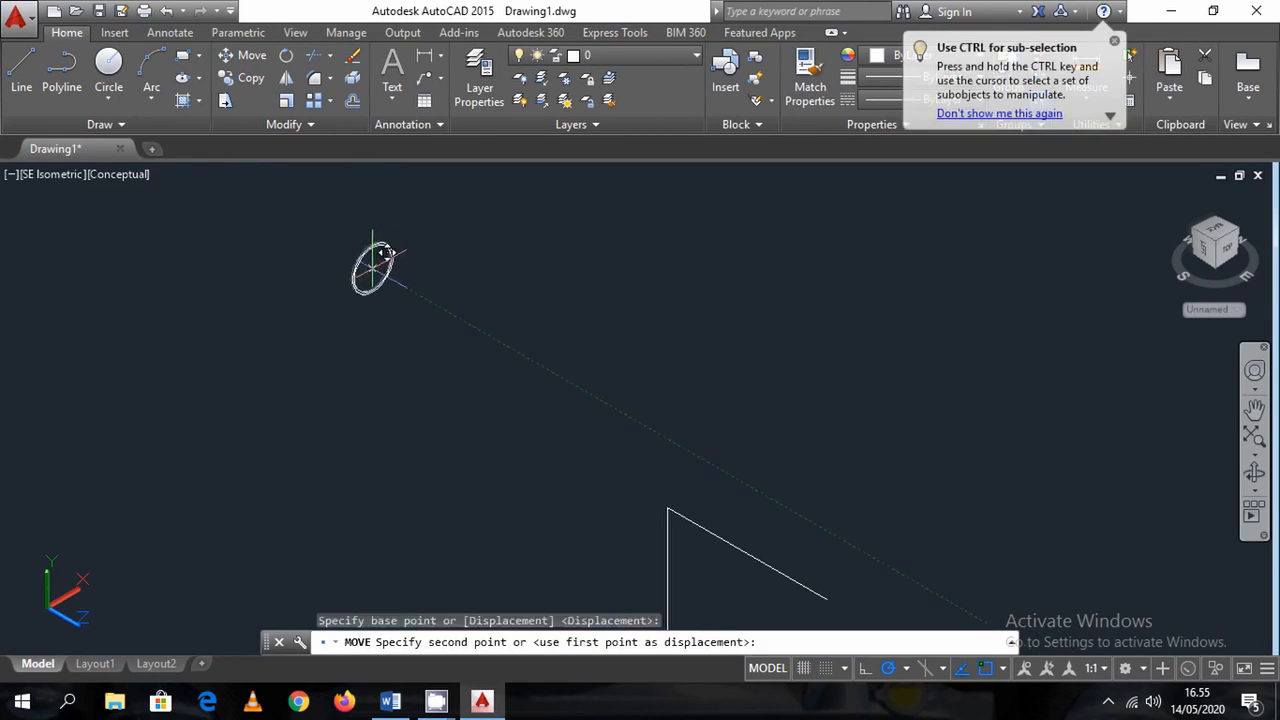
{"action": "middle_click_drag", "start_coordinate": [672, 376], "coordinate": [433, 221]}
{"action": "scroll", "coordinate": [560, 340], "scroll_direction": "down", "scroll_amount": 2}
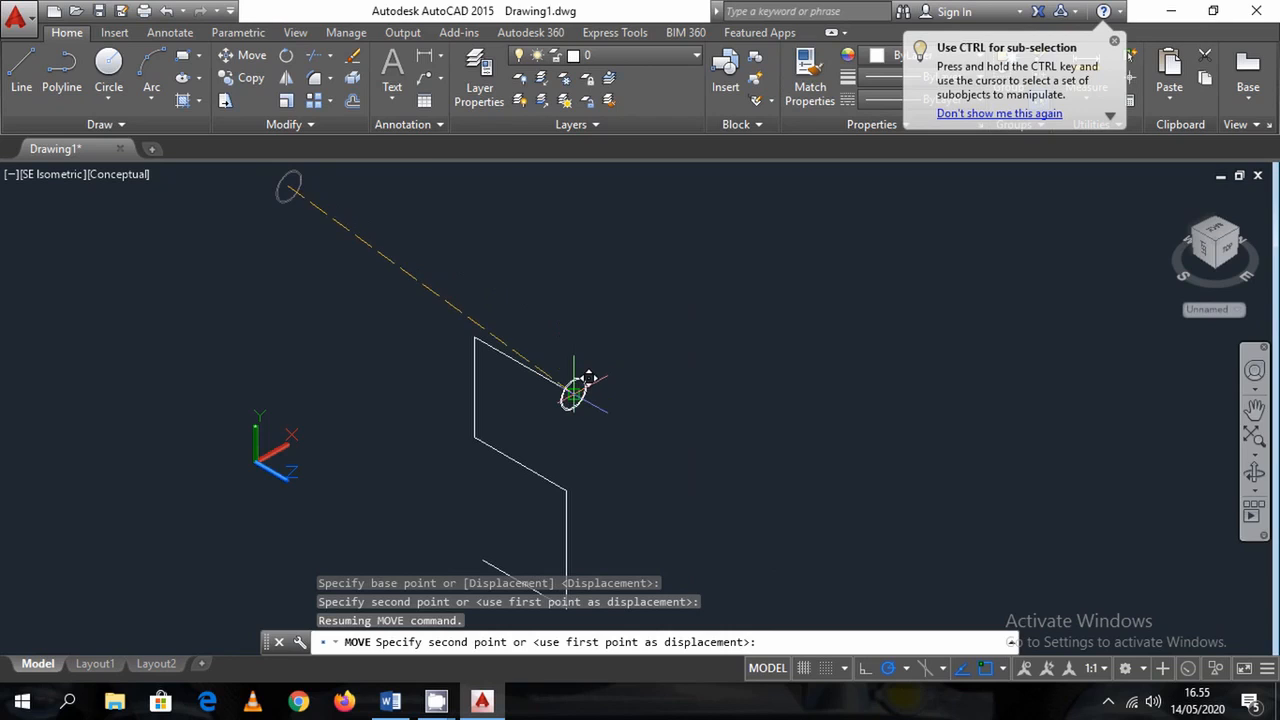
{"action": "left_click", "coordinate": [588, 400]}
{"action": "scroll", "coordinate": [586, 414], "scroll_direction": "up", "scroll_amount": 3}
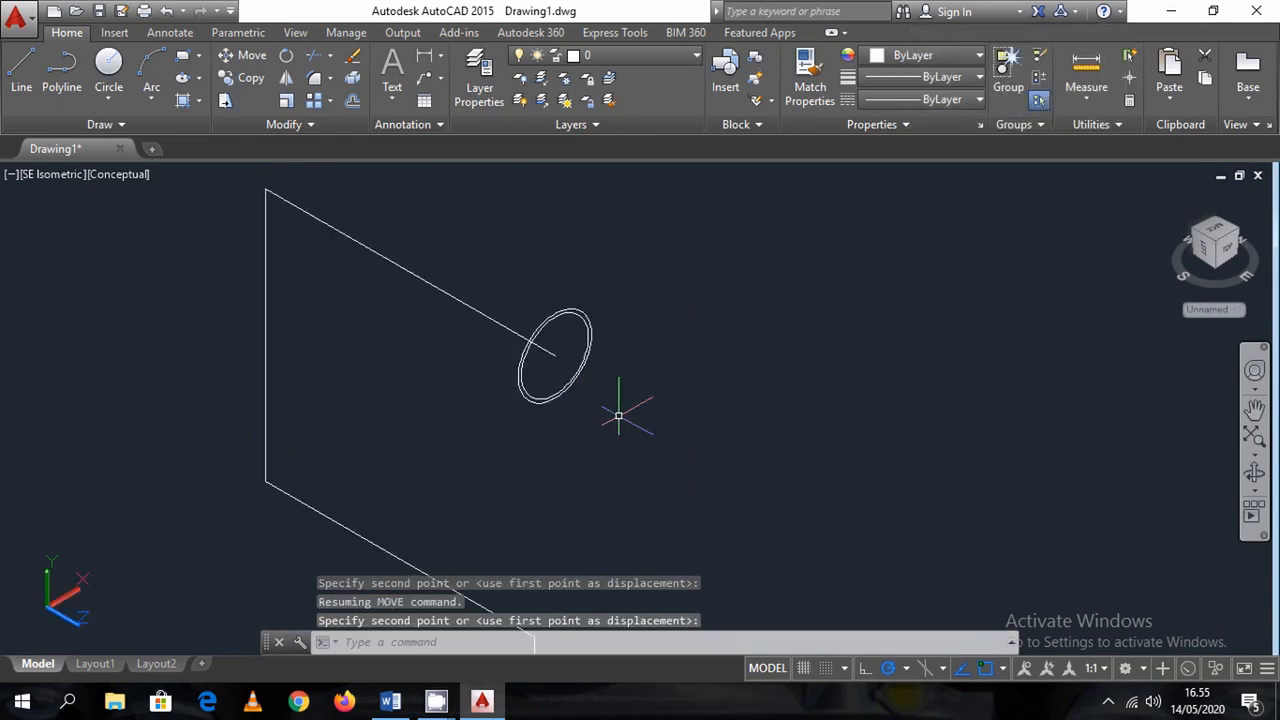
{"action": "type", "text": "sweep"}
{"action": "key", "text": "Return"}
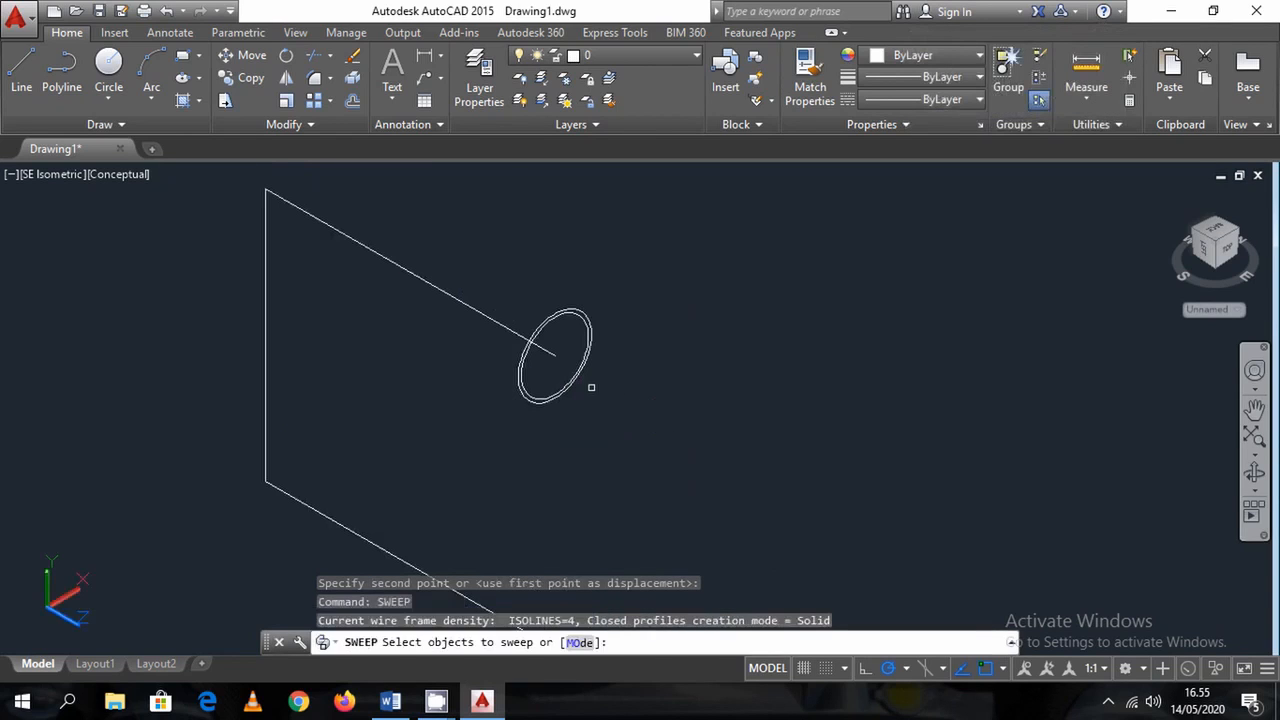
{"action": "left_click", "coordinate": [588, 388]}
{"action": "left_click", "coordinate": [496, 277]}
{"action": "key", "text": "Return"}
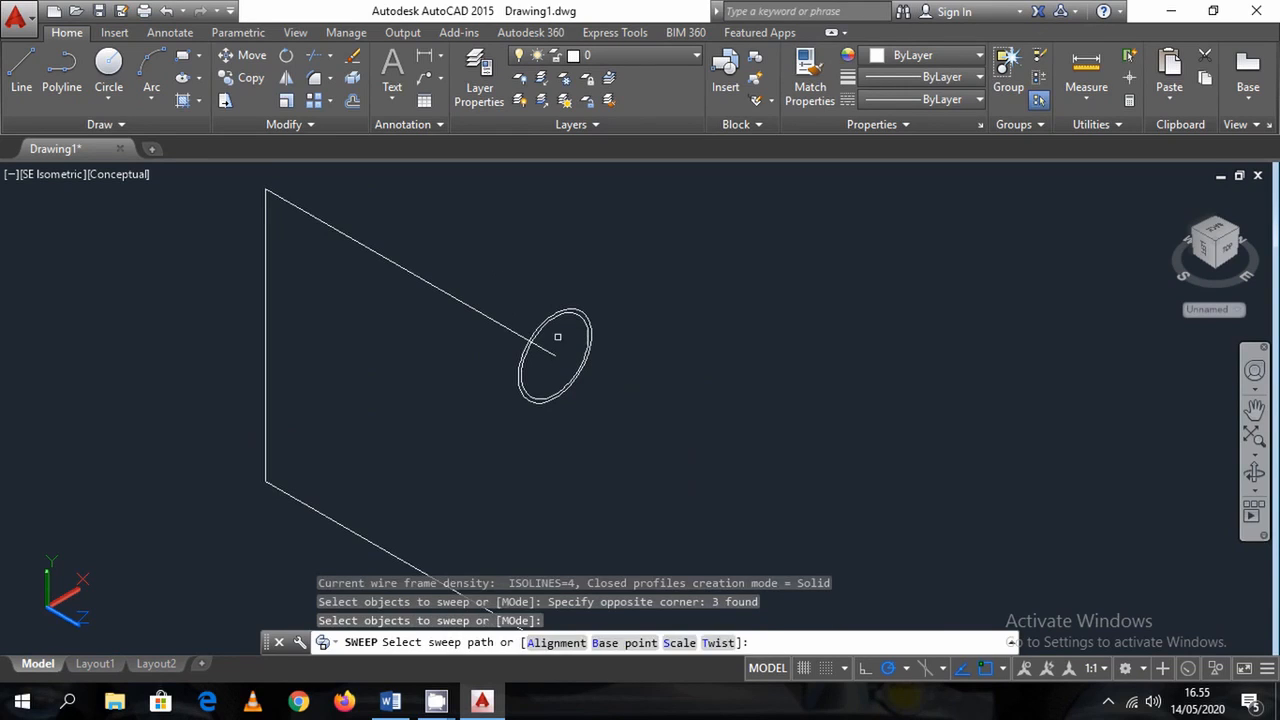
{"action": "key", "text": "Escape"}
Sweep only the two concentric circles along the bent path line as solids
{"action": "type", "text": "wee"}
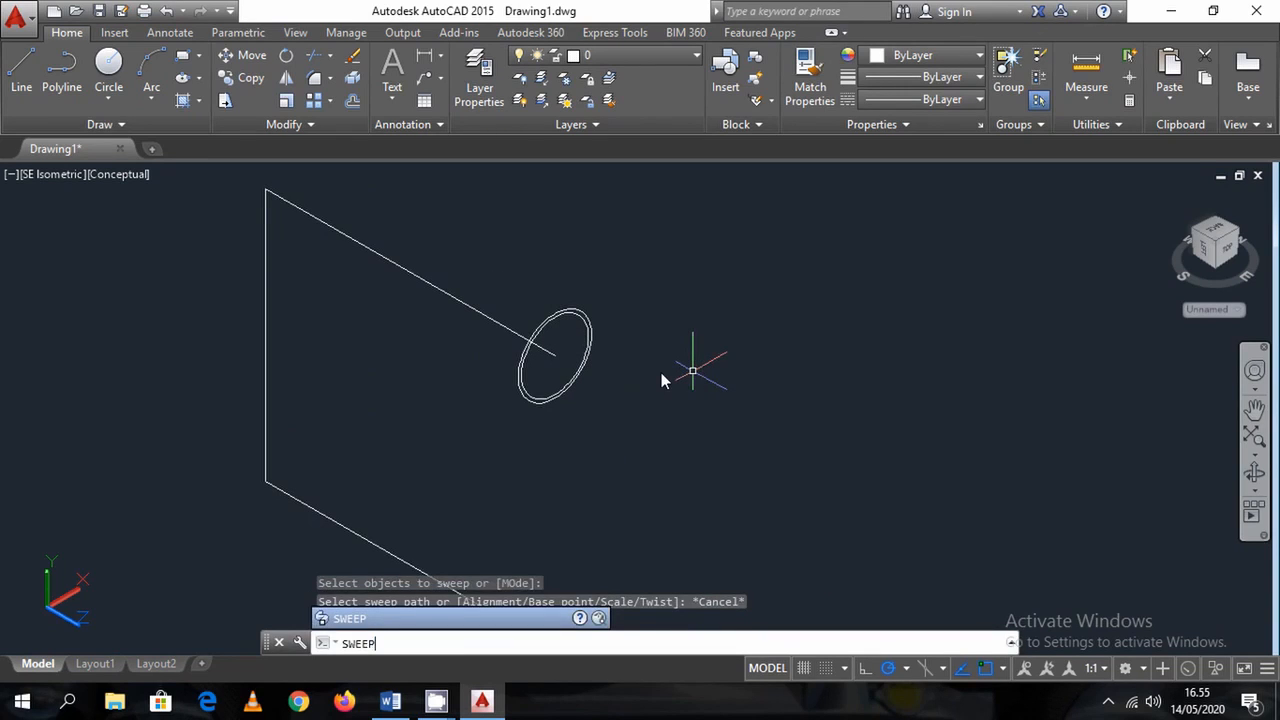
{"action": "key", "text": "Return"}
{"action": "left_click", "coordinate": [636, 355]}
{"action": "left_click", "coordinate": [588, 325]}
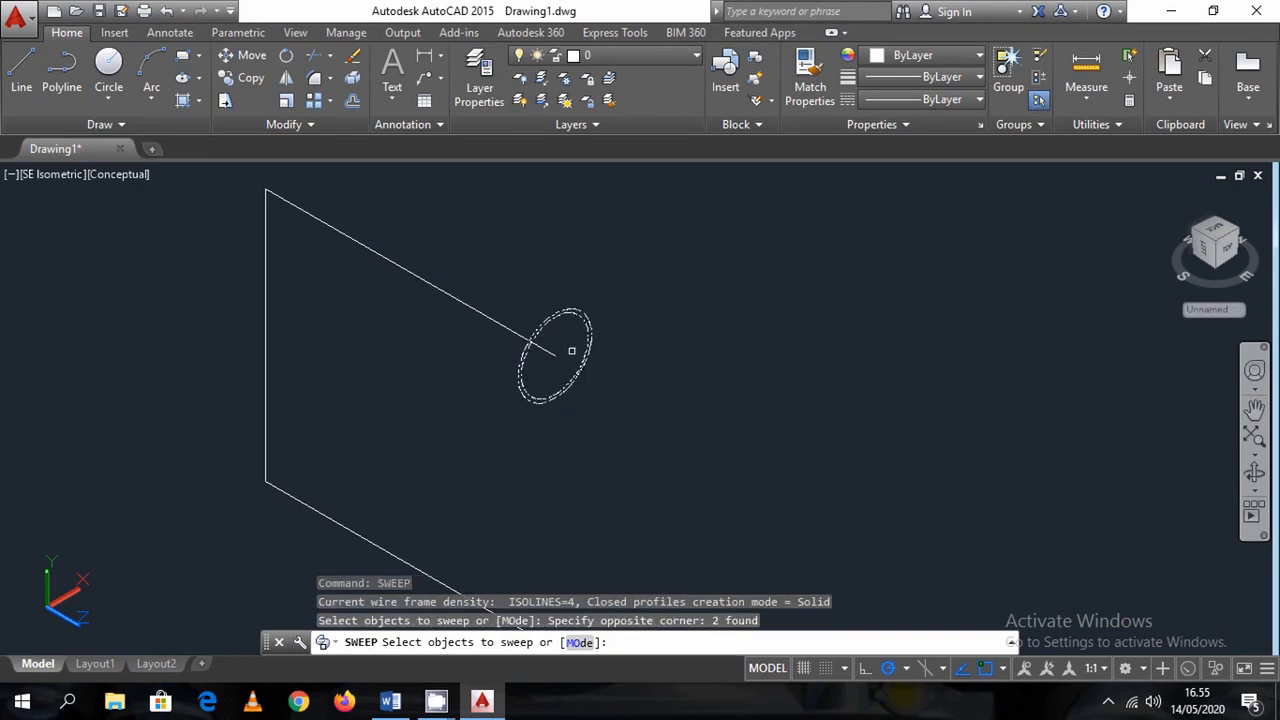
{"action": "key", "text": "Return"}
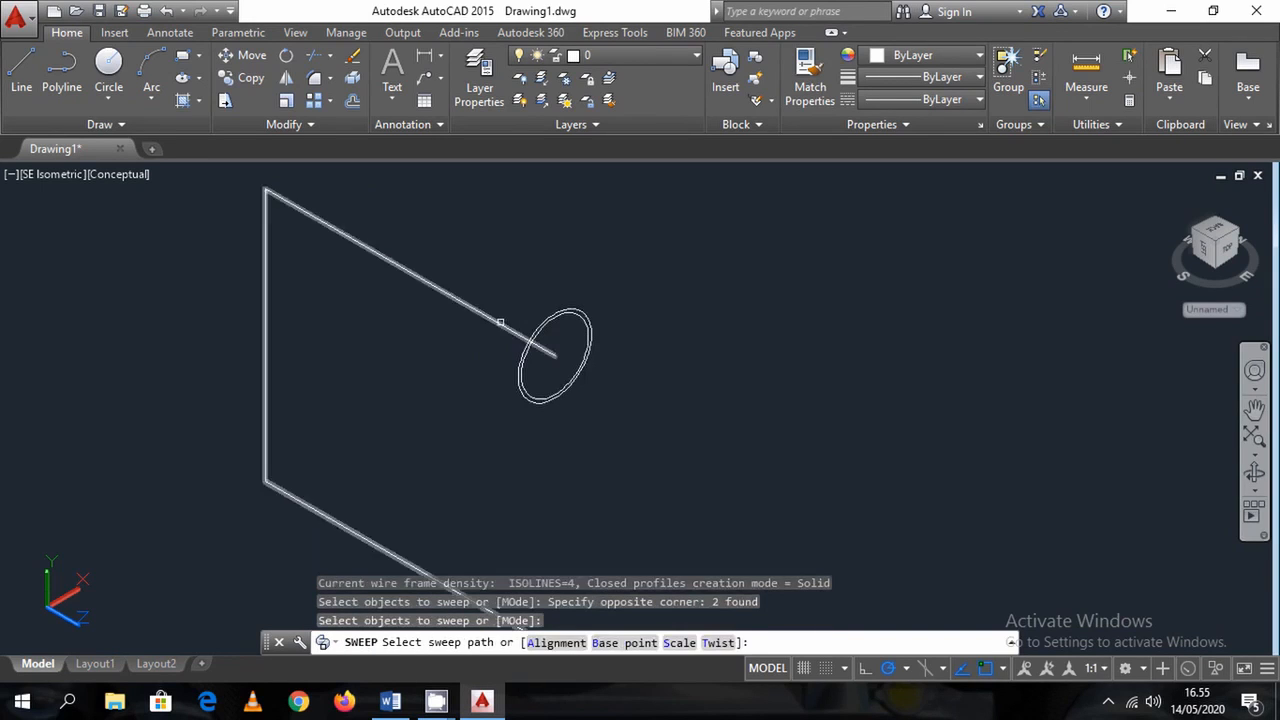
{"action": "left_click", "coordinate": [500, 322]}
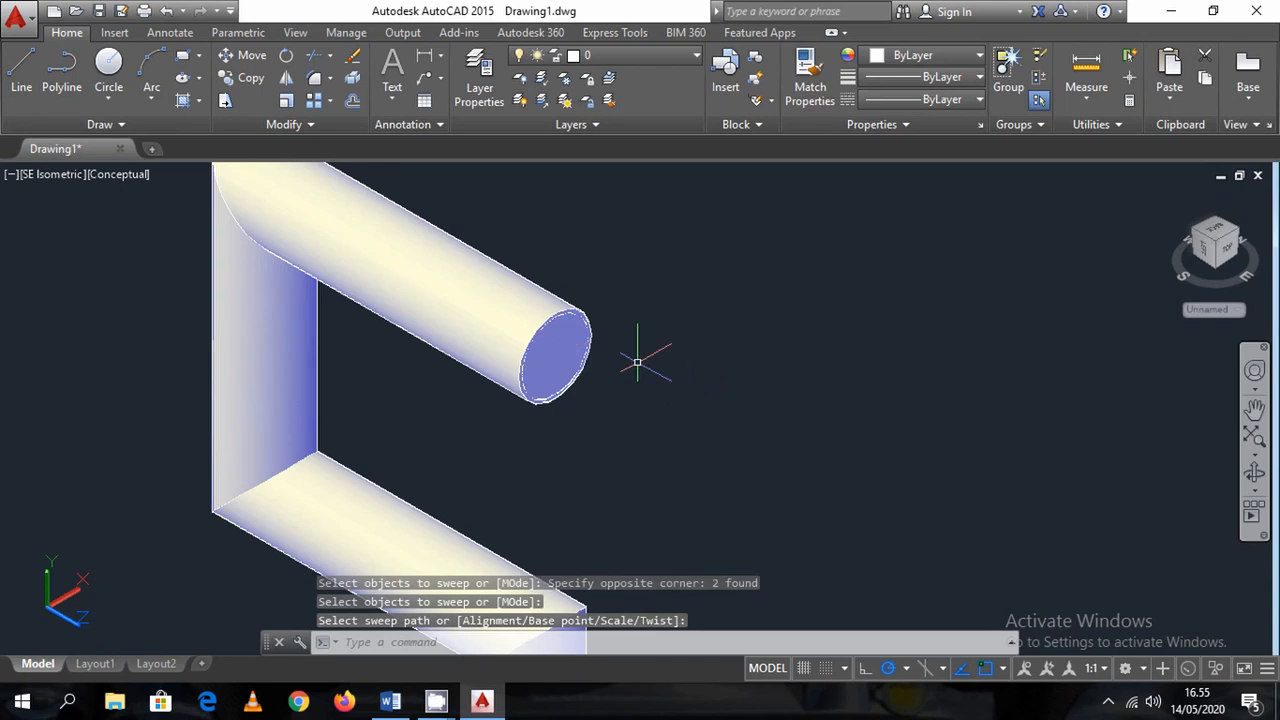
Change the visual style to 2D Wireframe so both swept solids can be picked at the pipe end
{"action": "scroll", "coordinate": [637, 362], "scroll_direction": "up", "scroll_amount": 2}
{"action": "left_click", "coordinate": [118, 178]}
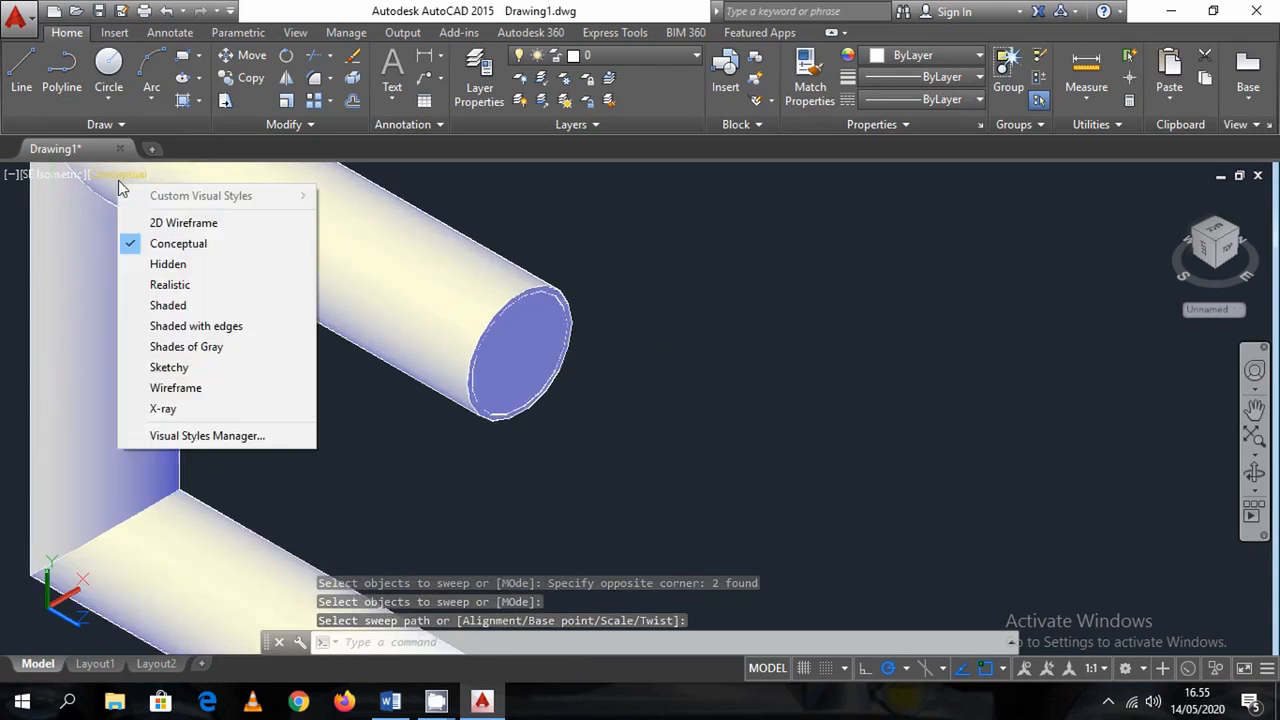
{"action": "left_click", "coordinate": [183, 222]}
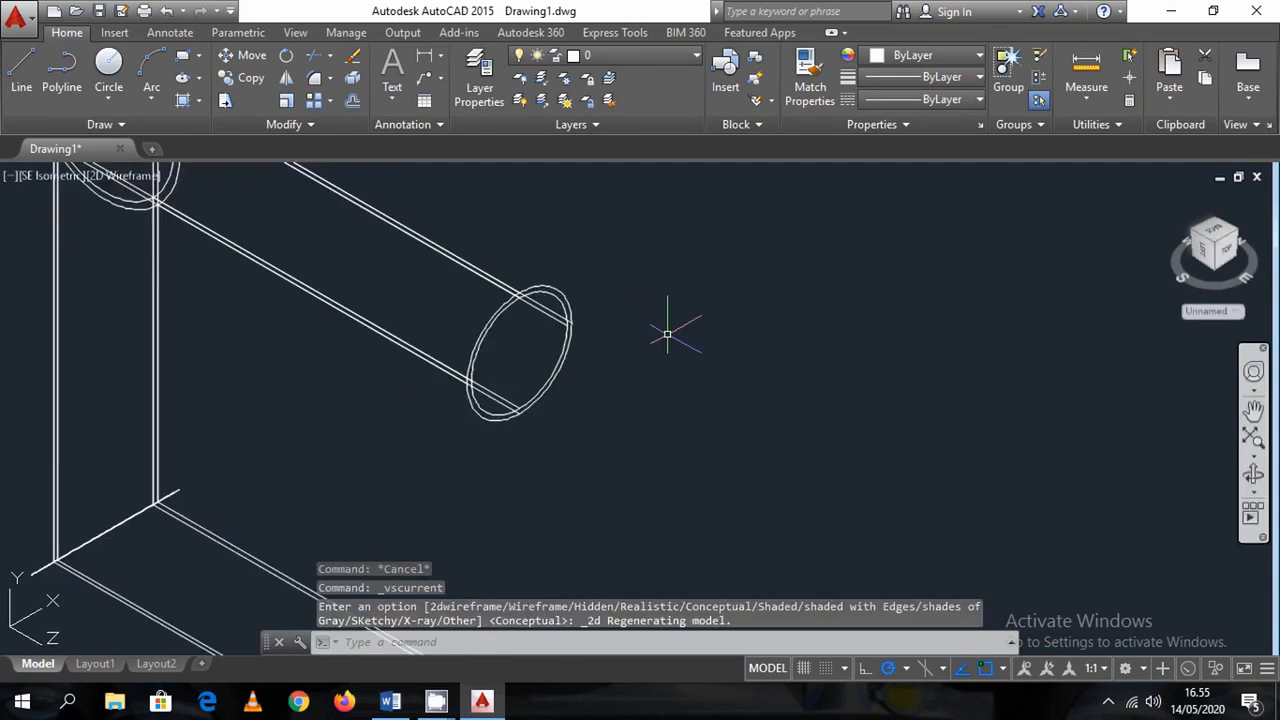
Subtract the inner swept solid from the outer one to hollow out the pipe
{"action": "type", "text": "su"}
{"action": "key", "text": "Return"}
{"action": "scroll", "coordinate": [564, 295], "scroll_direction": "up", "scroll_amount": 3}
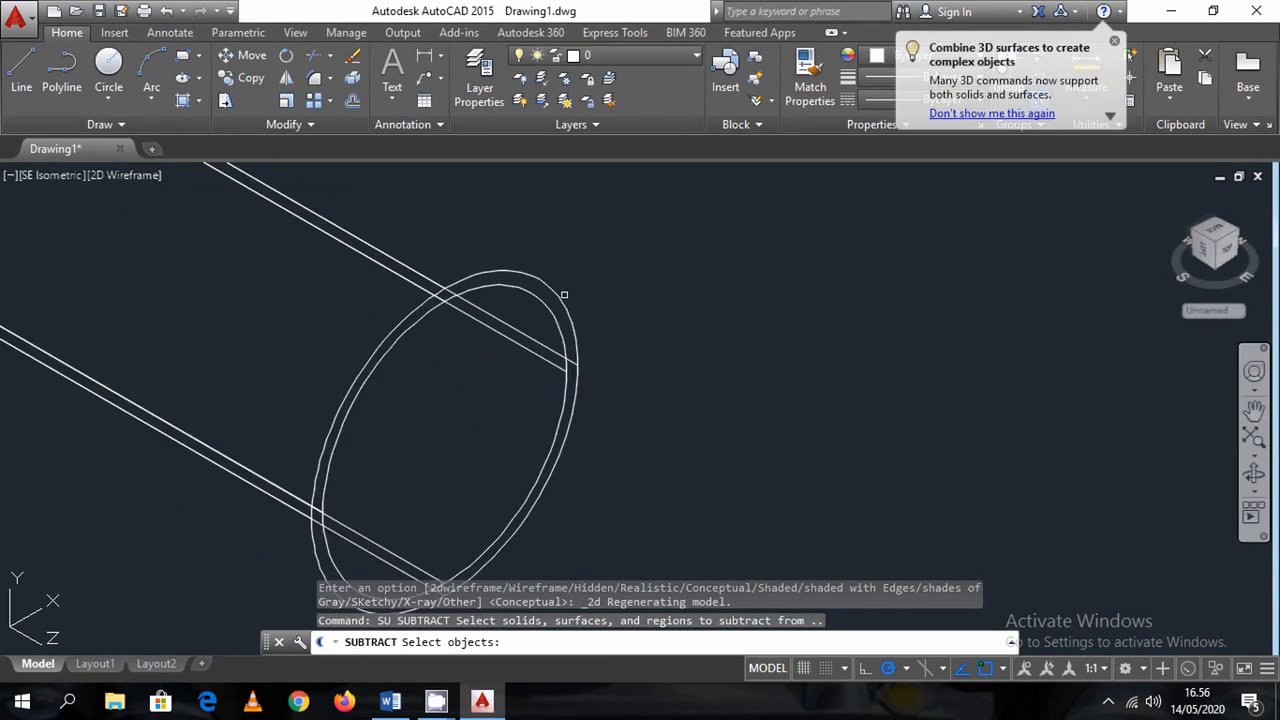
{"action": "left_click", "coordinate": [542, 283]}
{"action": "key", "text": "Return"}
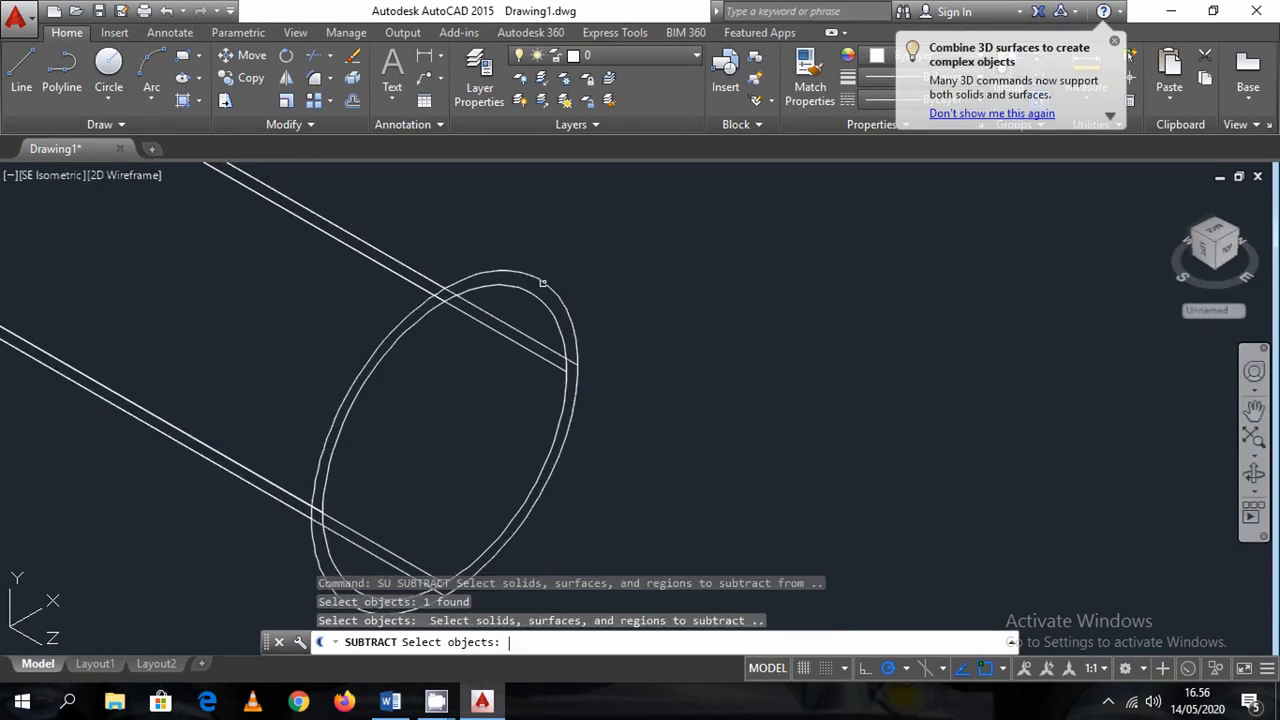
{"action": "left_click", "coordinate": [535, 293]}
{"action": "key", "text": "Return"}
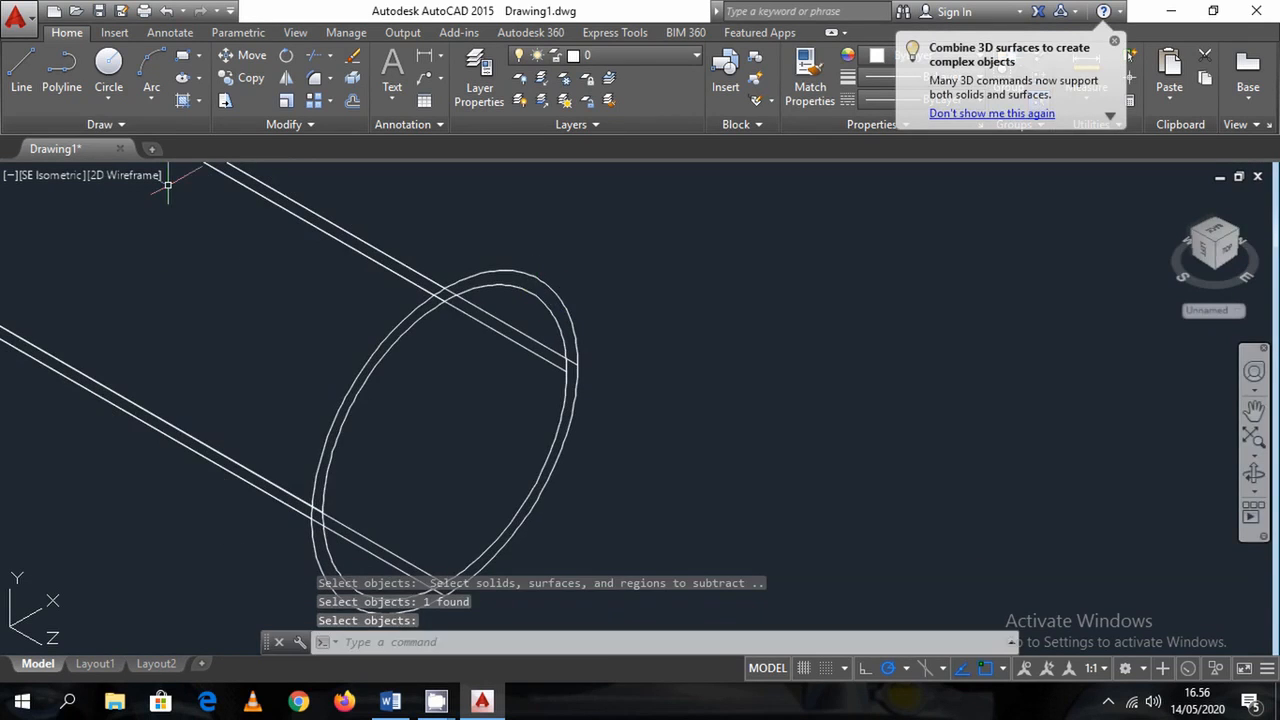
Set the visual style to Conceptual and orbit the model to inspect the hollow pipe end
{"action": "left_click", "coordinate": [140, 184]}
{"action": "left_click", "coordinate": [197, 245]}
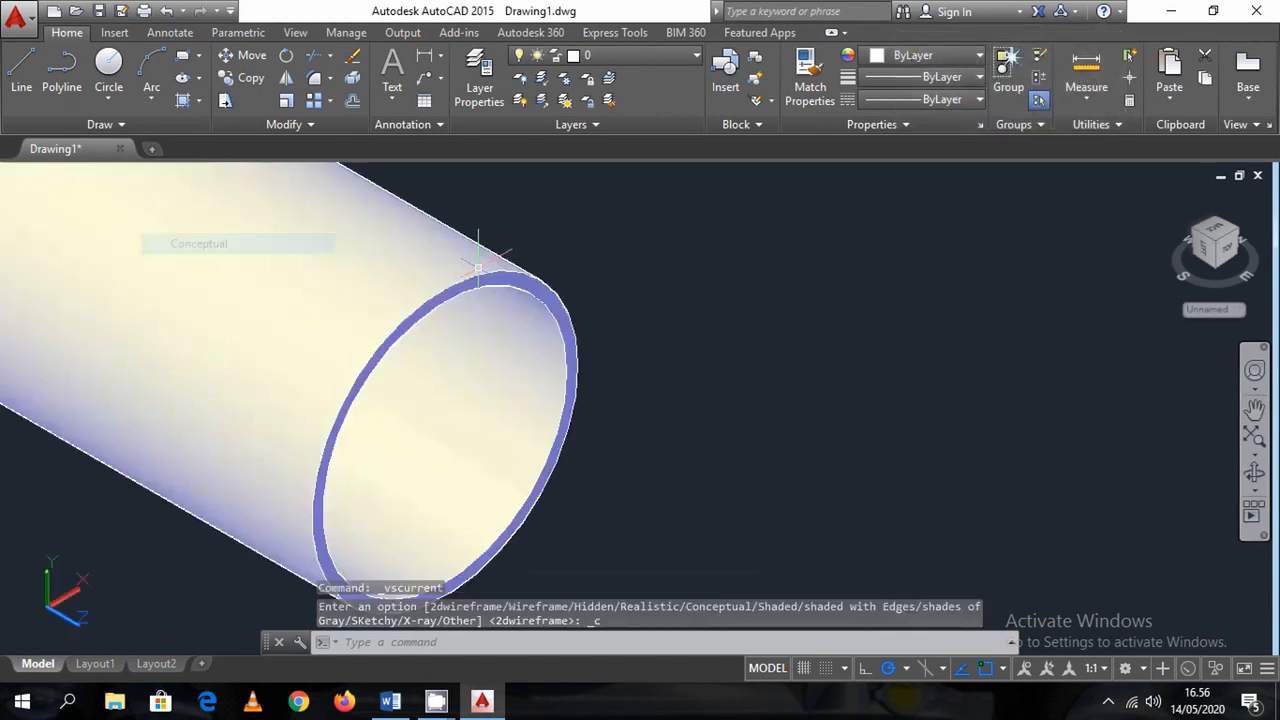
{"action": "scroll", "coordinate": [676, 345], "scroll_direction": "down", "scroll_amount": 3}
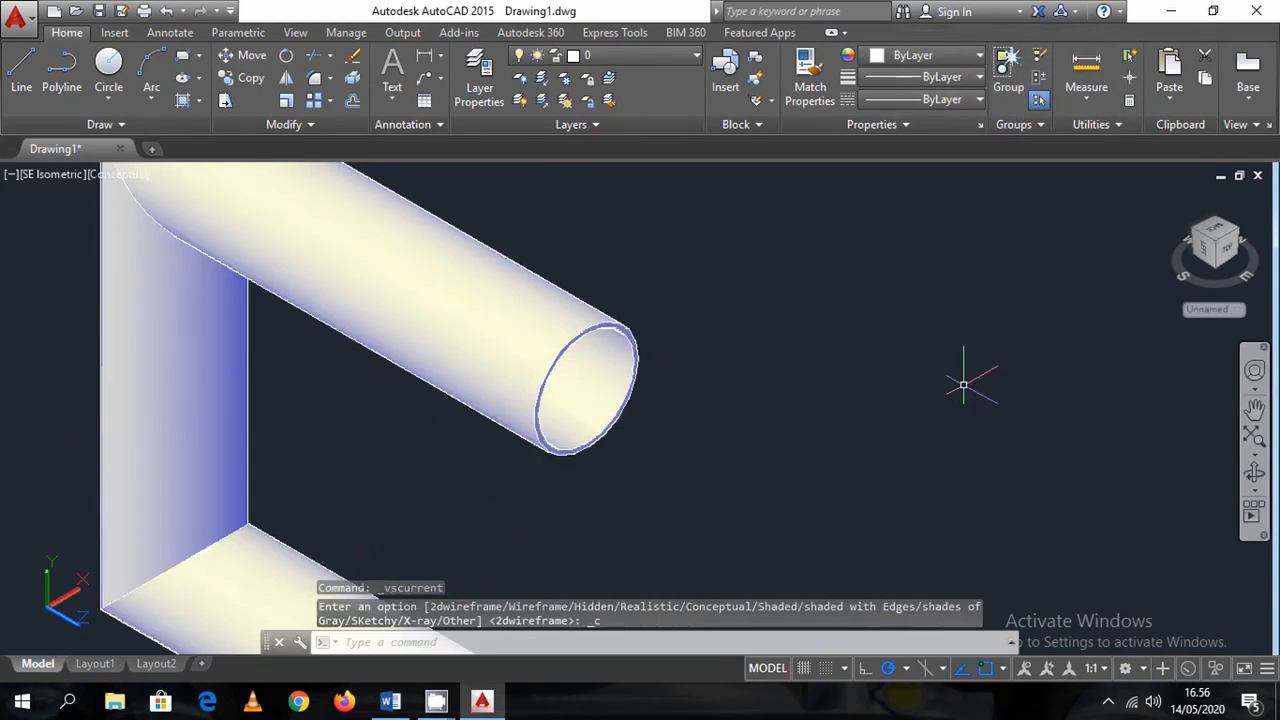
{"action": "left_click", "coordinate": [1255, 472]}
{"action": "mouse_move", "coordinate": [799, 406]}
{"action": "left_mouse_down"}
{"action": "mouse_move", "coordinate": [643, 306]}
{"action": "mouse_move", "coordinate": [651, 331]}
{"action": "mouse_move", "coordinate": [803, 389]}
{"action": "mouse_move", "coordinate": [774, 443]}
{"action": "mouse_move", "coordinate": [806, 377]}
{"action": "left_mouse_up"}
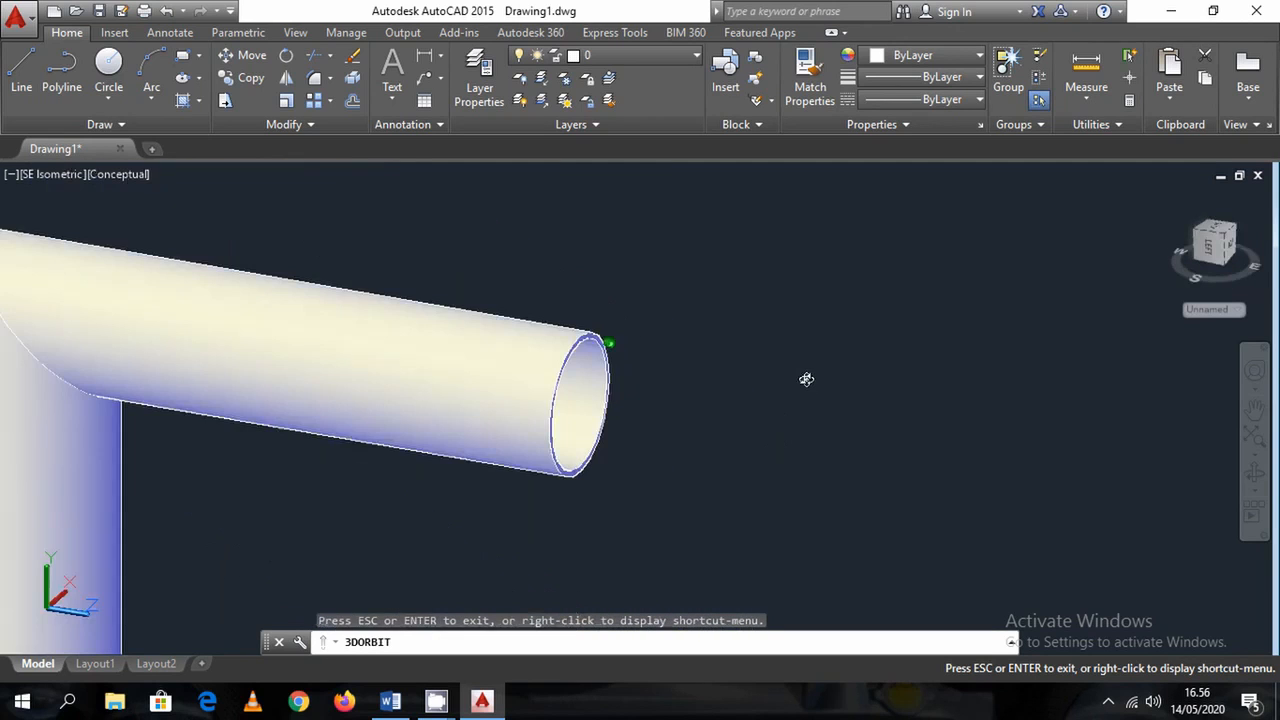
{"action": "key", "text": "Escape"}
Delete the entire hollow pipe model from the drawing
{"action": "scroll", "coordinate": [773, 378], "scroll_direction": "down", "scroll_amount": 5}
{"action": "left_click", "coordinate": [786, 437]}
{"action": "left_click", "coordinate": [716, 472]}
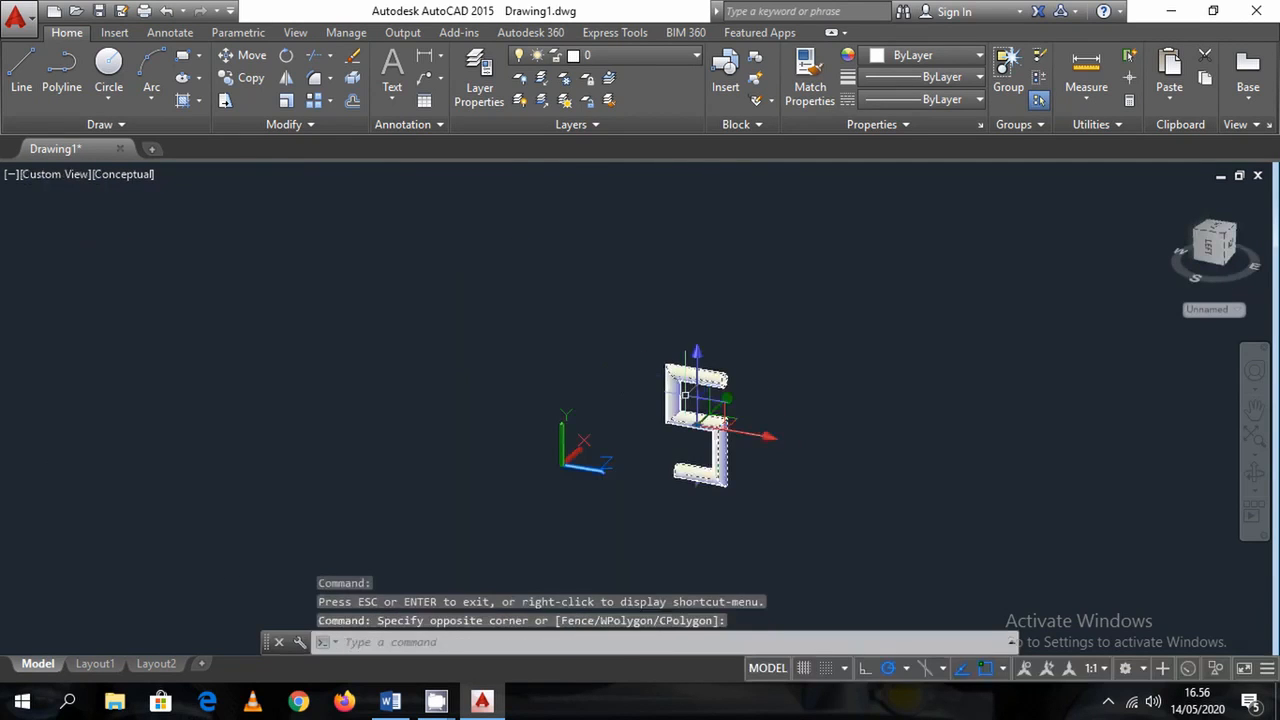
{"action": "key", "text": "Delete"}
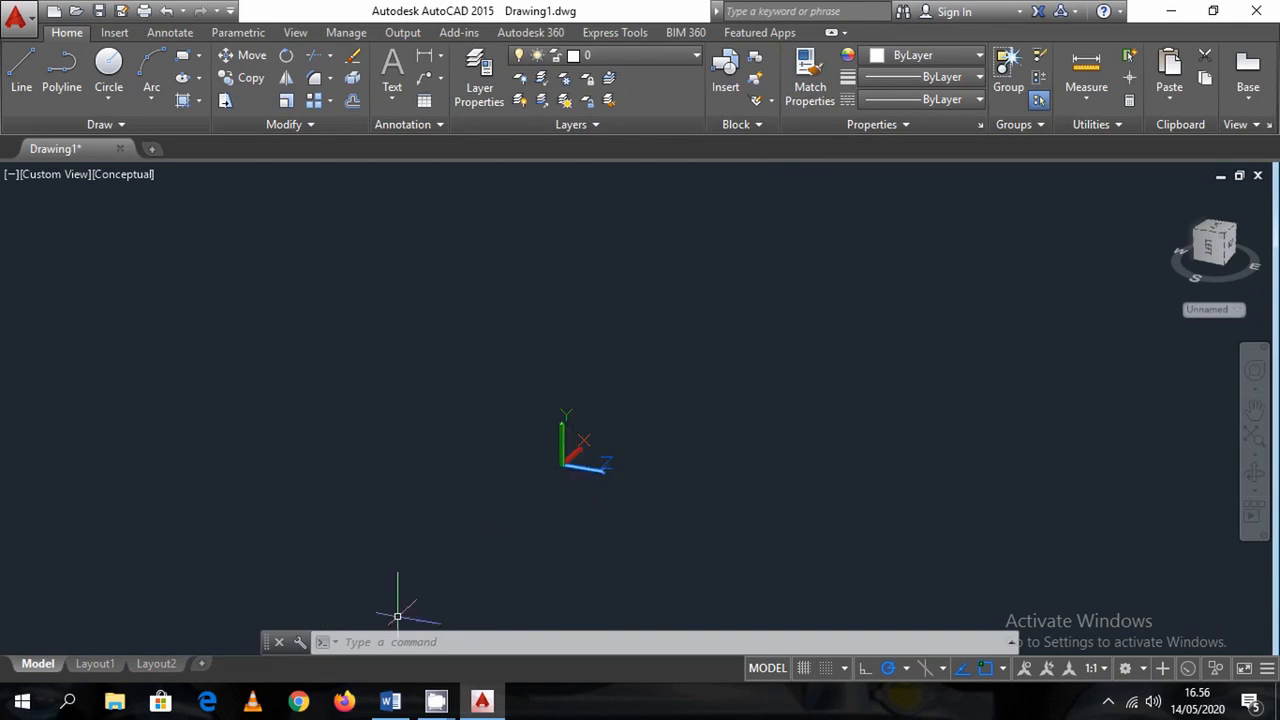
Check the Sweep and Revolve notes in the Toolbar Box document in Word, and return to AutoCAD
{"action": "left_click", "coordinate": [390, 701]}
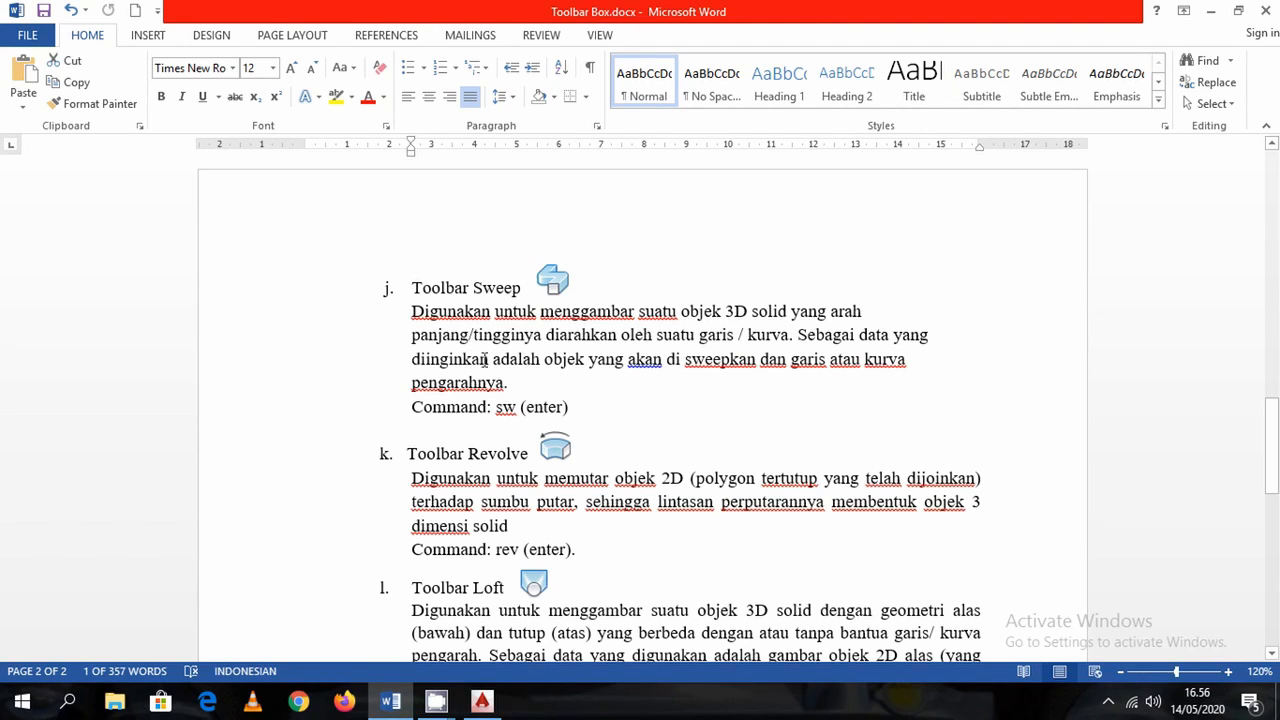
{"action": "left_click", "coordinate": [482, 701]}
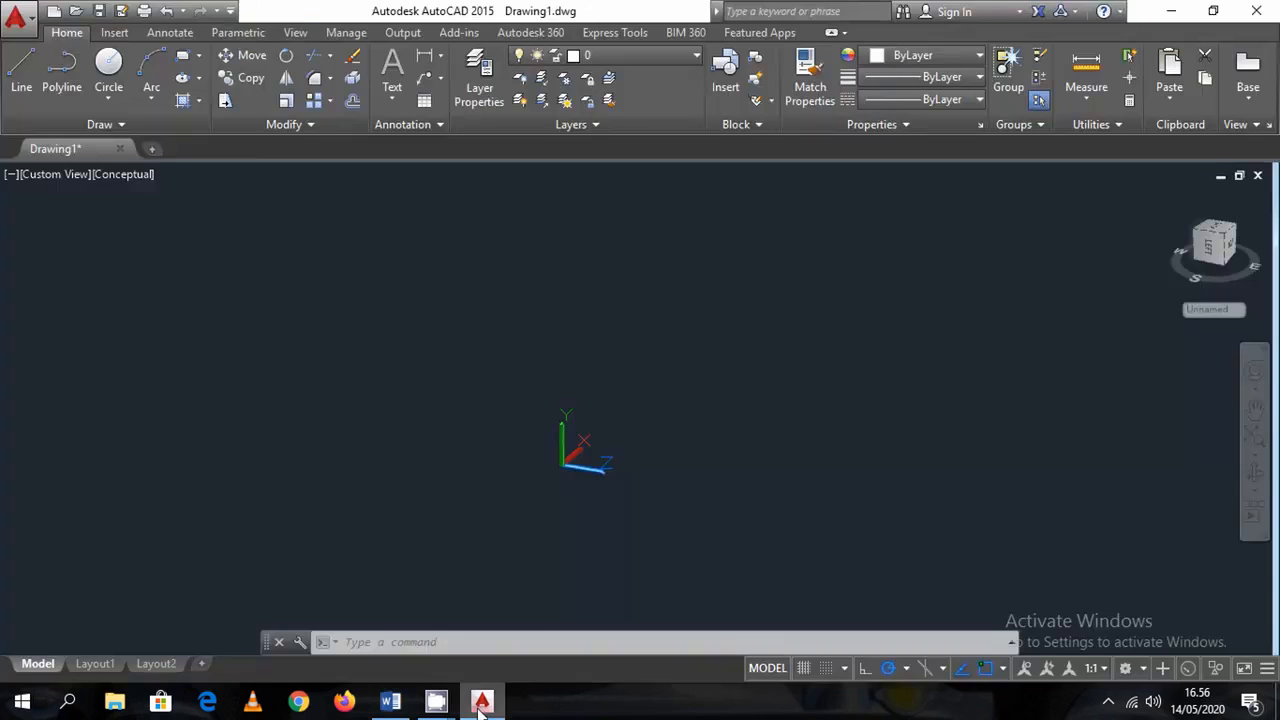
Set the empty drawing to the SE Isometric view and turn on the grid
{"action": "left_click", "coordinate": [62, 174]}
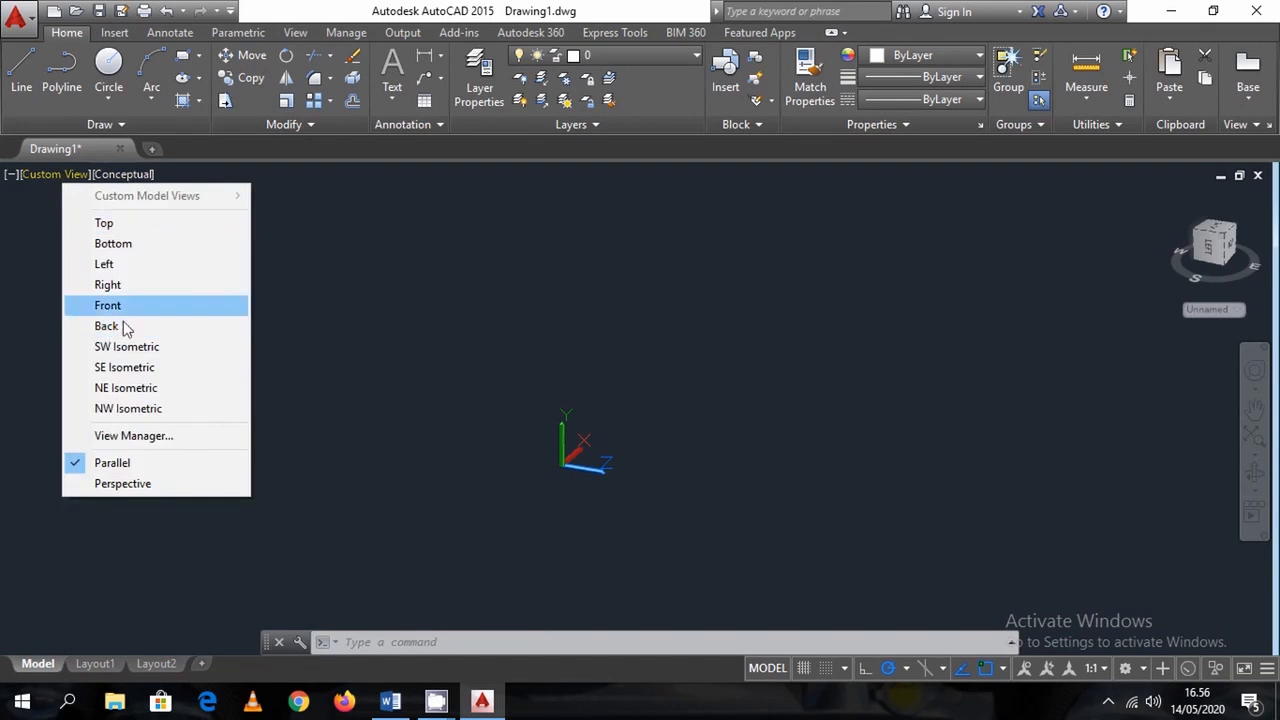
{"action": "left_click", "coordinate": [126, 367]}
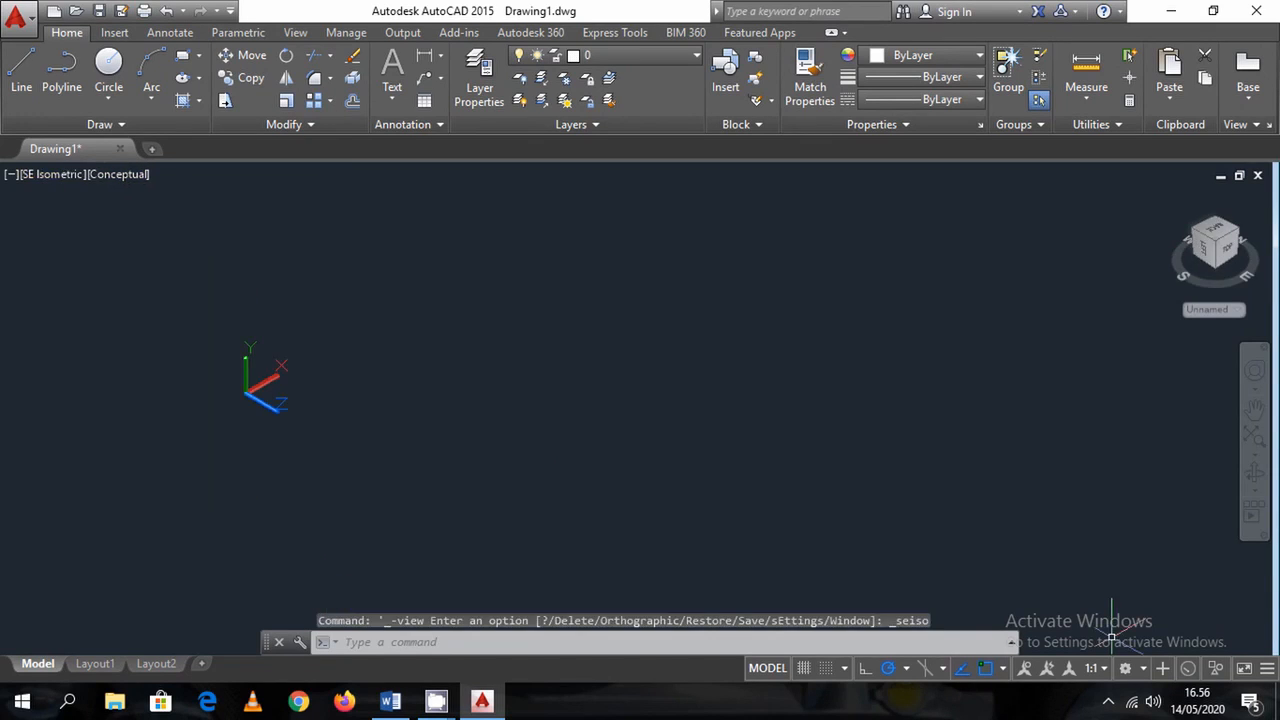
{"action": "left_click", "coordinate": [803, 668]}
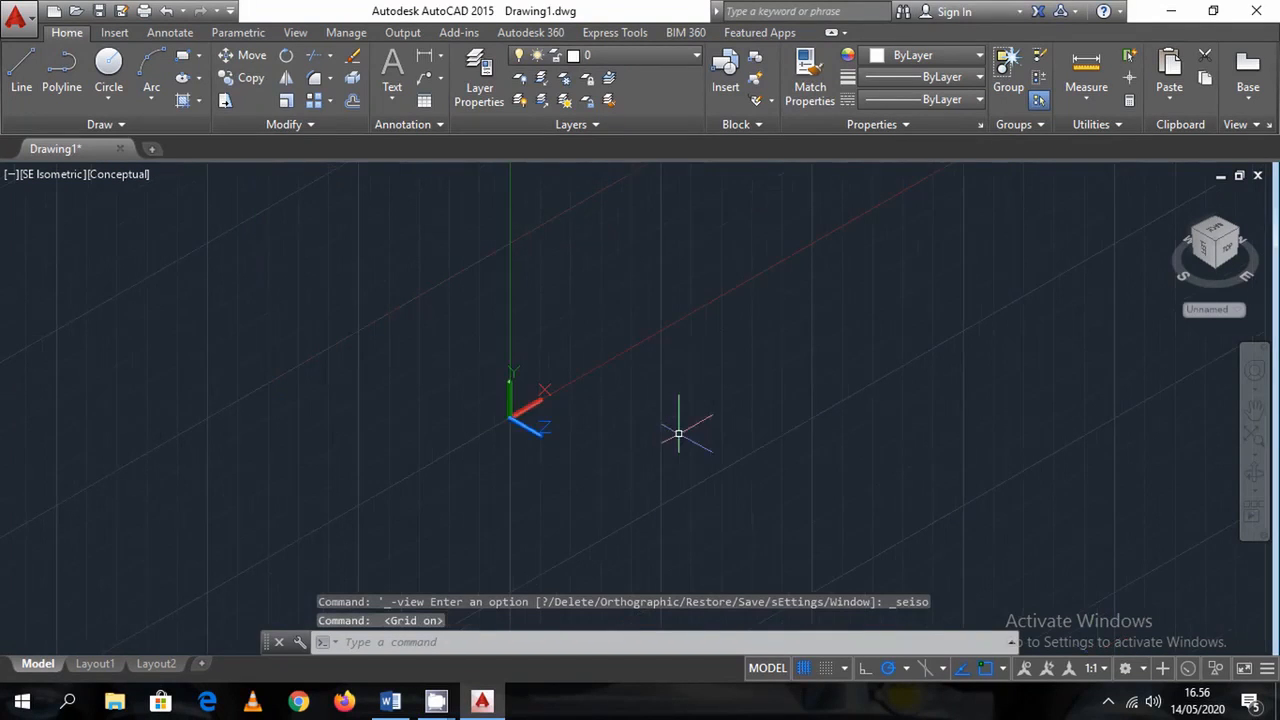
Switch to Word to consult the Revolve section of the Toolbar Box document
{"action": "left_click", "coordinate": [391, 702]}
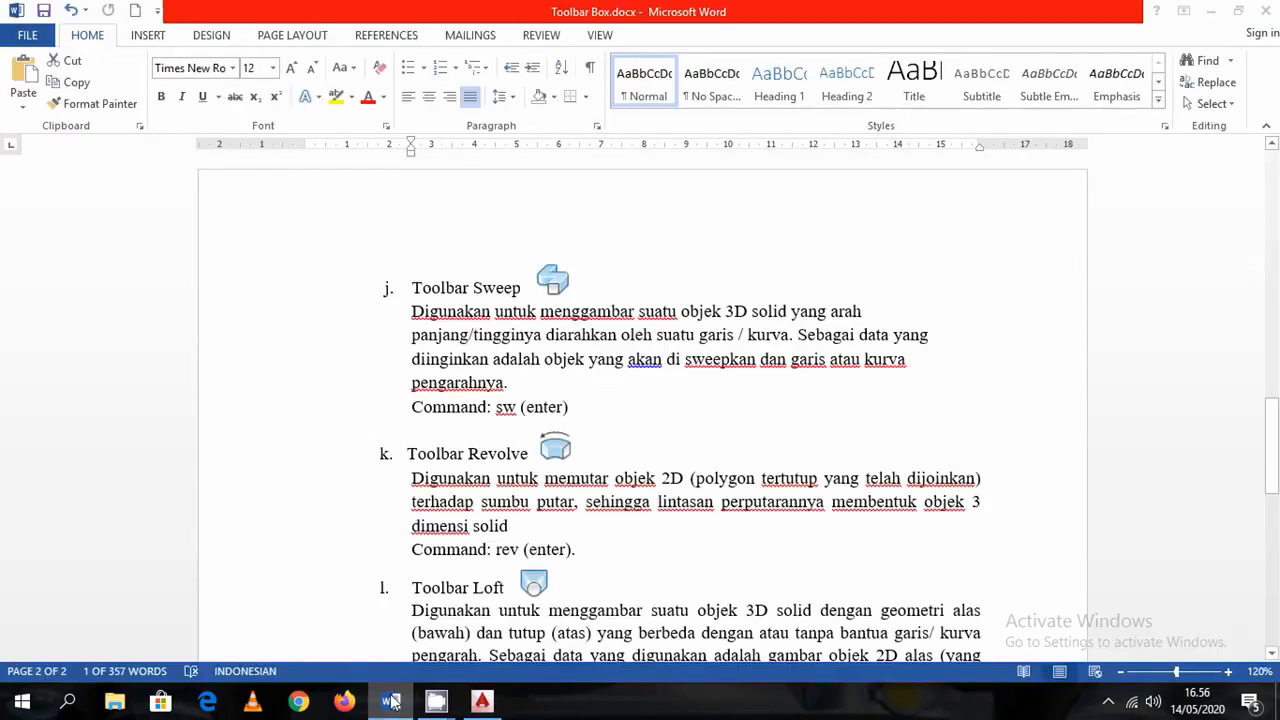
Return to AutoCAD and draw a solid cube with the Box command's Cube option, a short distance along the X axis from the origin
{"action": "left_click", "coordinate": [391, 702]}
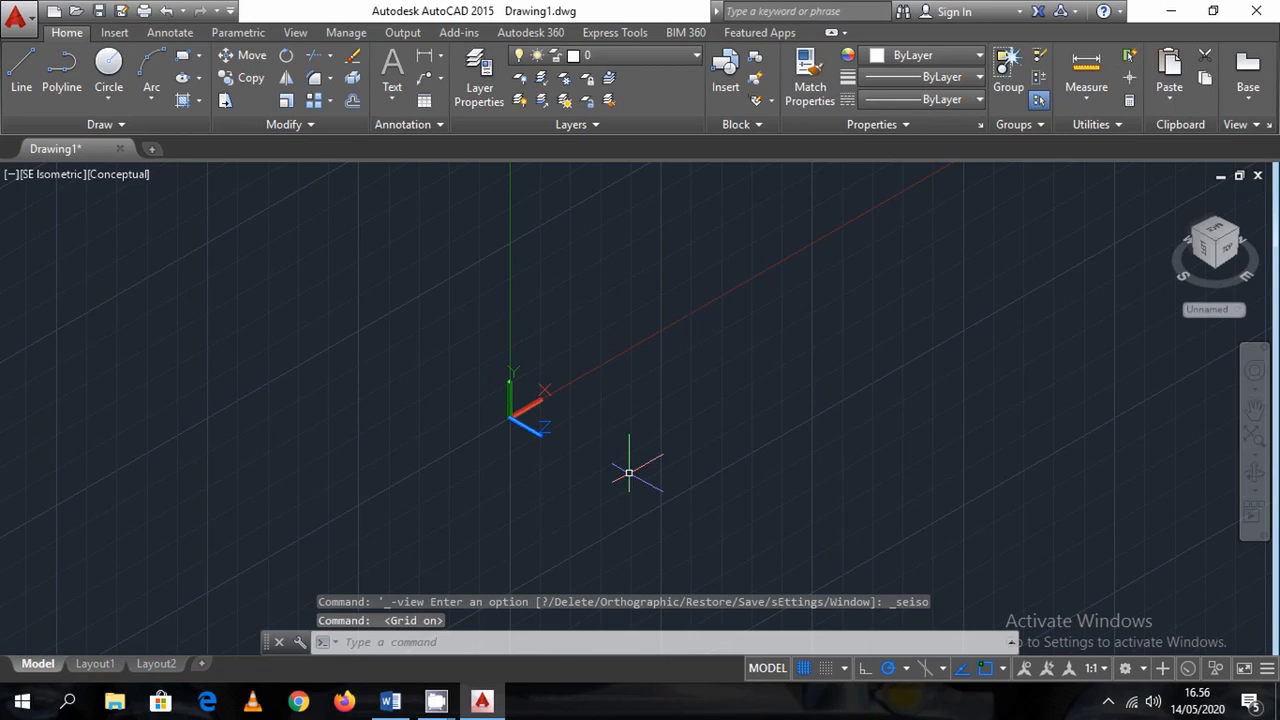
{"action": "type", "text": "bo"}
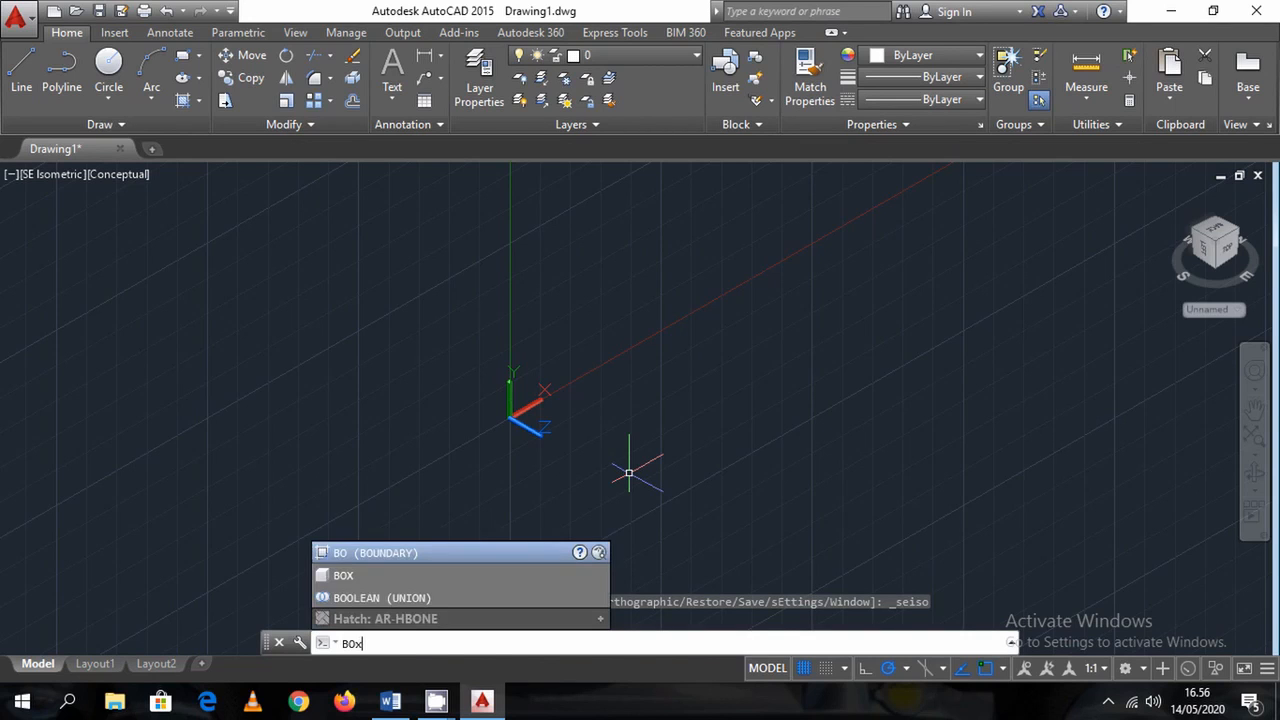
{"action": "key", "text": "Return"}
{"action": "scroll", "coordinate": [627, 443], "scroll_direction": "down", "scroll_amount": 5}
{"action": "middle_click_drag", "start_coordinate": [607, 450], "coordinate": [431, 483]}
{"action": "left_click", "coordinate": [517, 411]}
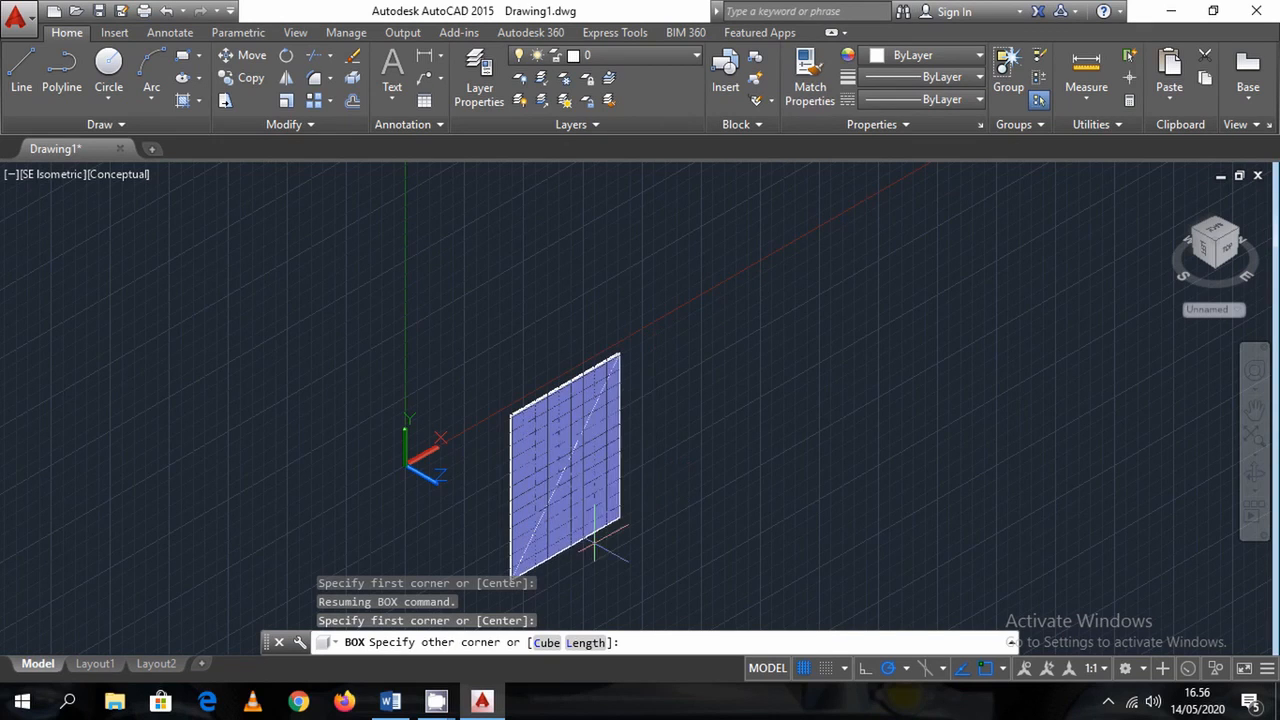
{"action": "left_click", "coordinate": [546, 642]}
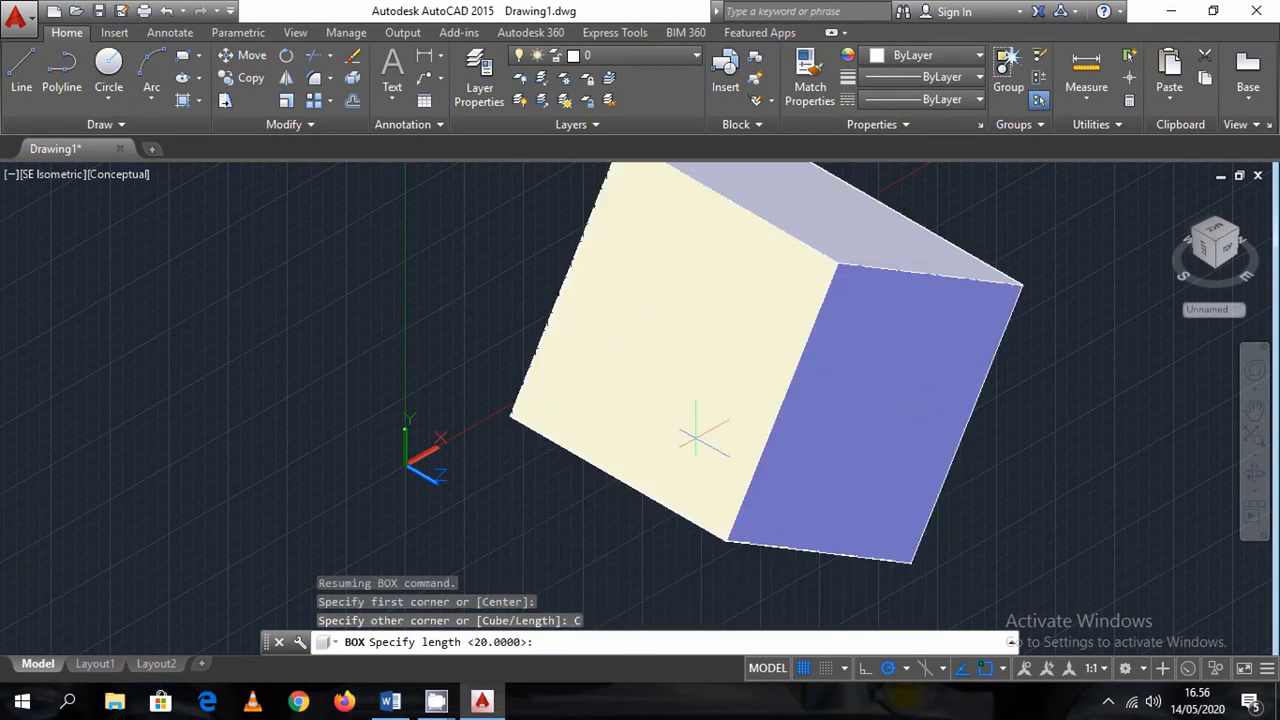
{"action": "left_click", "coordinate": [511, 537]}
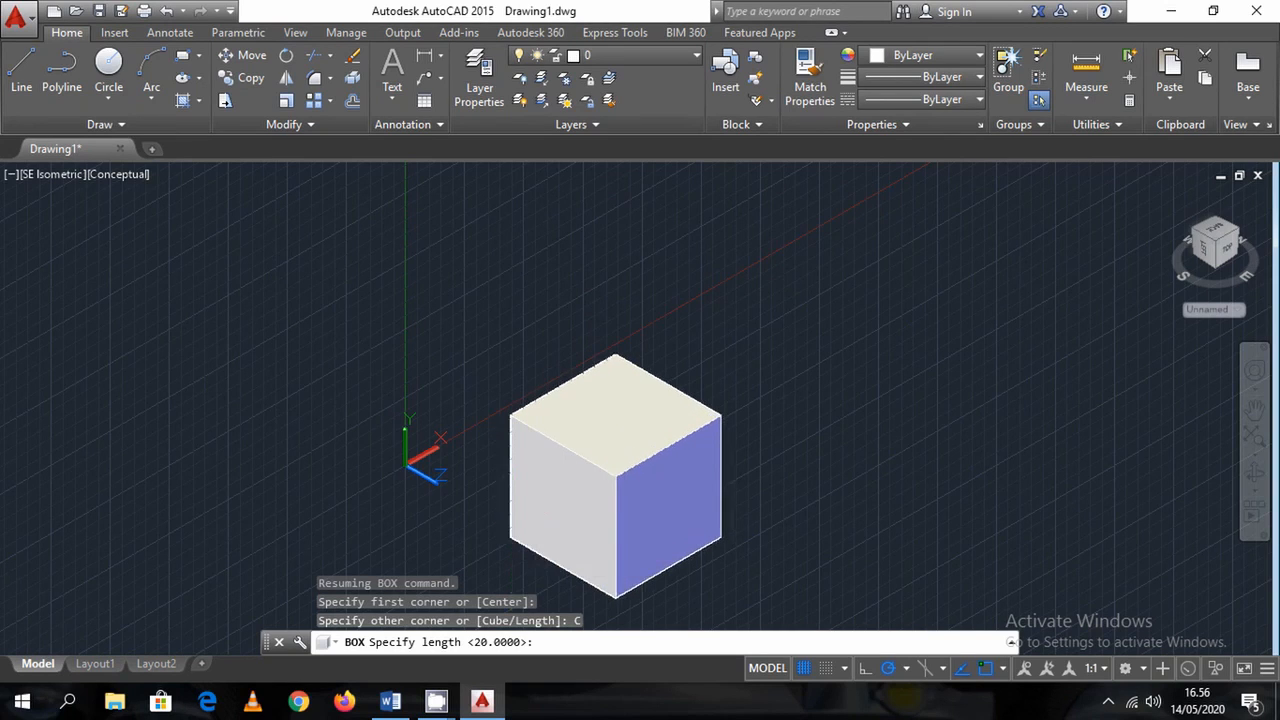
Change the viewport's visual style from Conceptual to 2D Wireframe
{"action": "middle_click_drag", "start_coordinate": [641, 468], "coordinate": [568, 424]}
{"action": "left_click", "coordinate": [128, 175]}
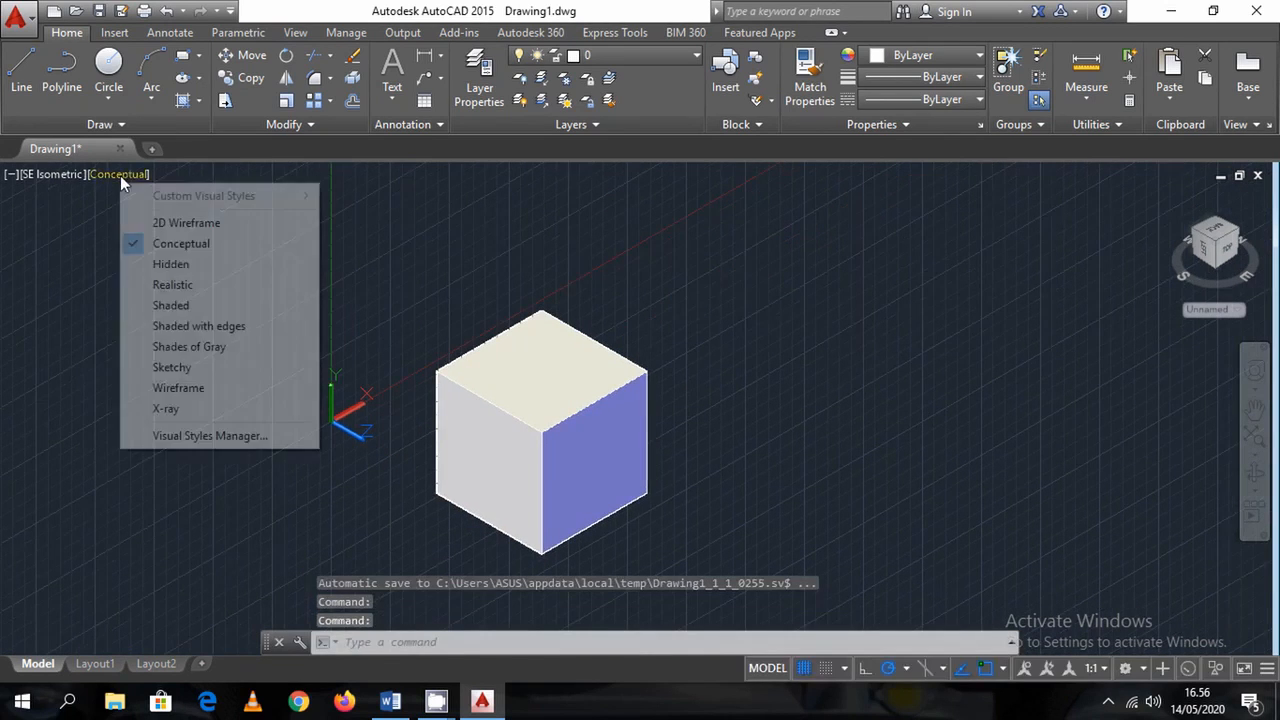
{"action": "left_click", "coordinate": [180, 220]}
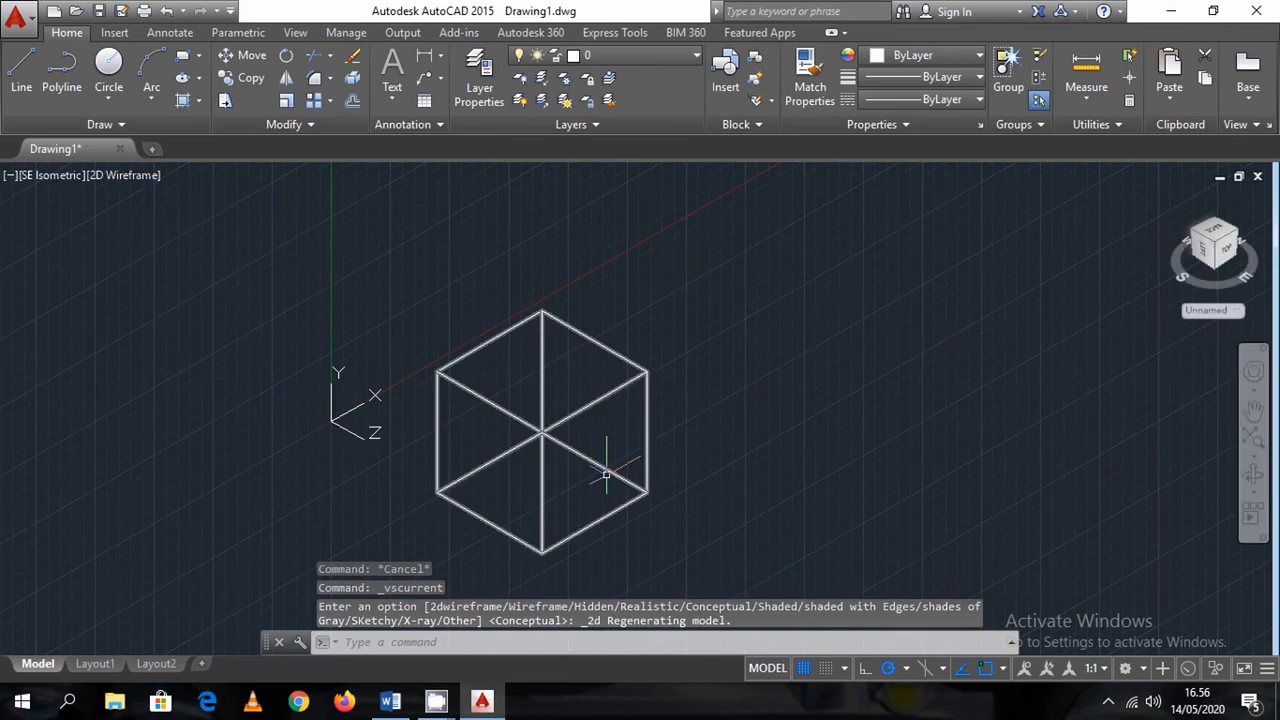
Slice the cube along the YZ plane through the midpoint of its lower front edge, keeping both sides
{"action": "scroll", "coordinate": [605, 470], "scroll_direction": "up", "scroll_amount": 2}
{"action": "key", "text": "Escape"}
{"action": "type", "text": "slicw"}
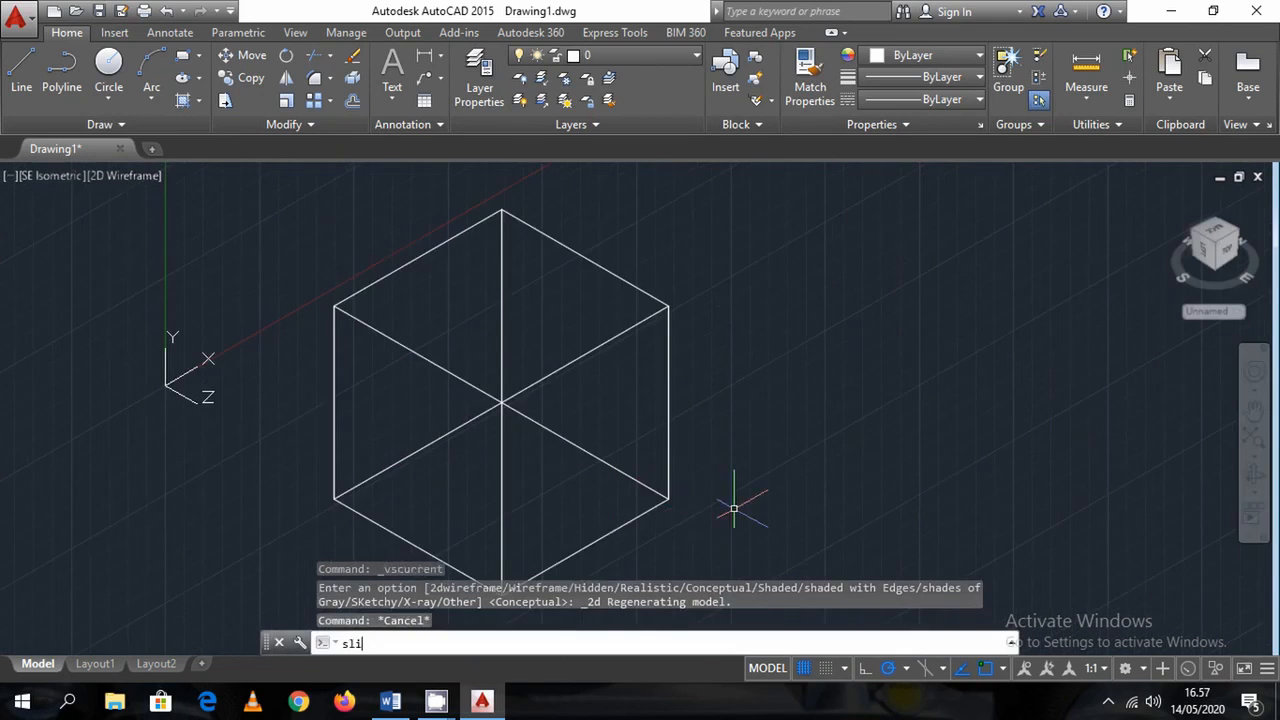
{"action": "key", "text": "Return"}
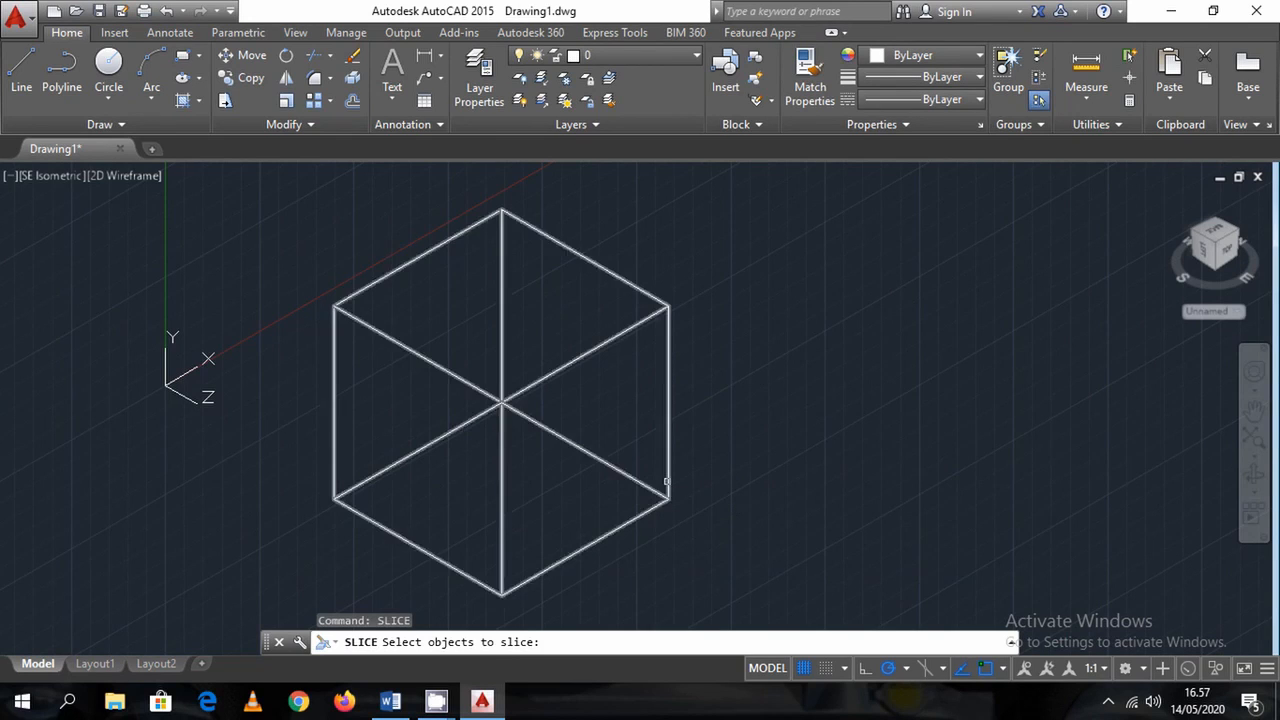
{"action": "left_click", "coordinate": [690, 492]}
{"action": "key", "text": "Return"}
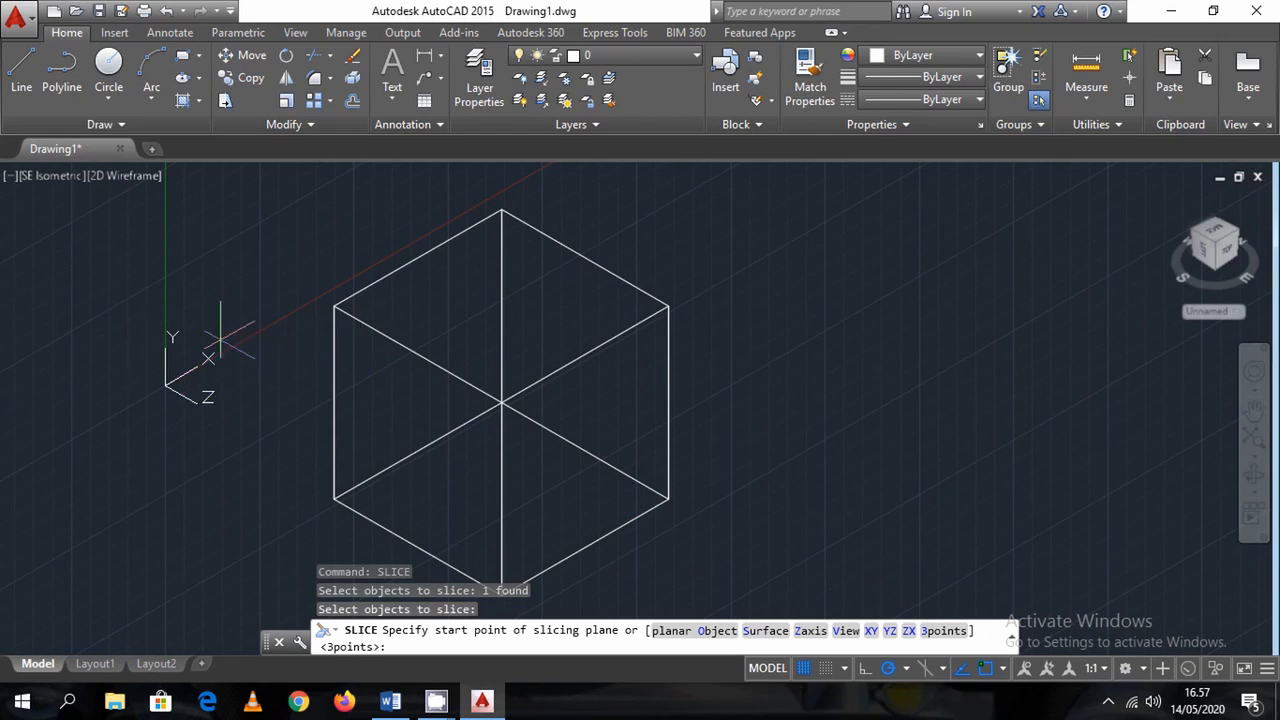
{"action": "left_click", "coordinate": [889, 630]}
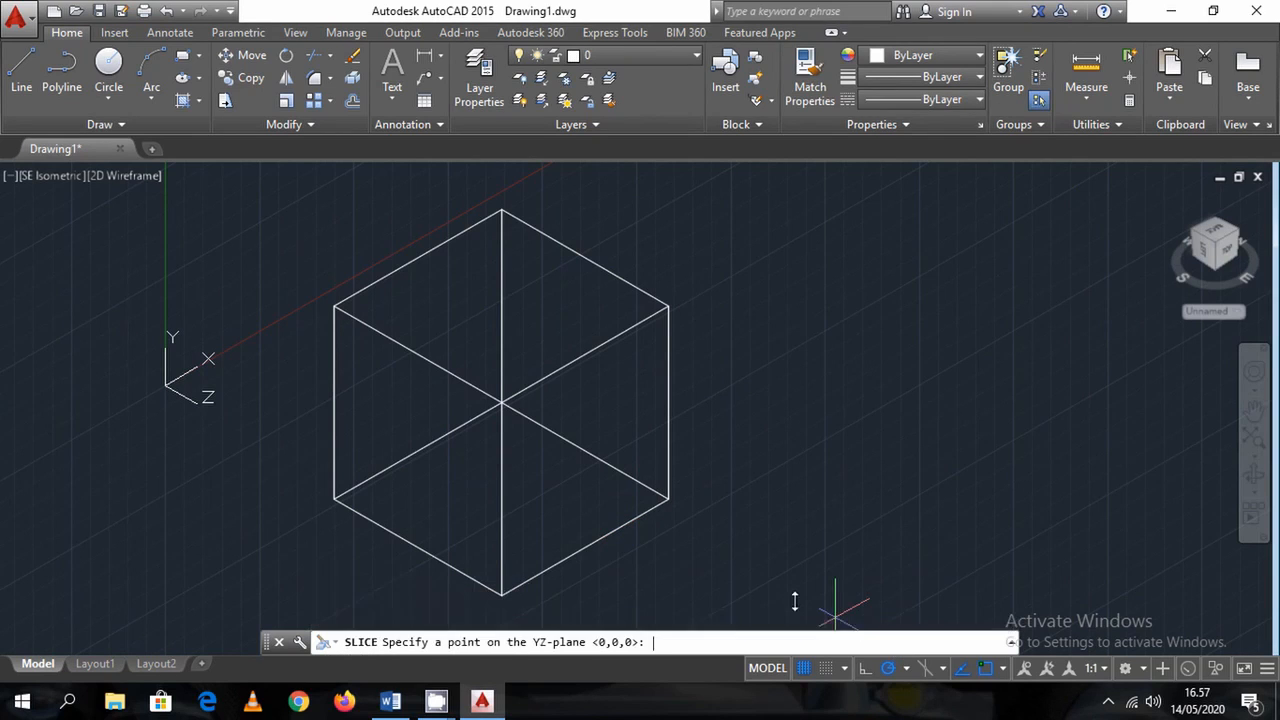
{"action": "left_click", "coordinate": [585, 548]}
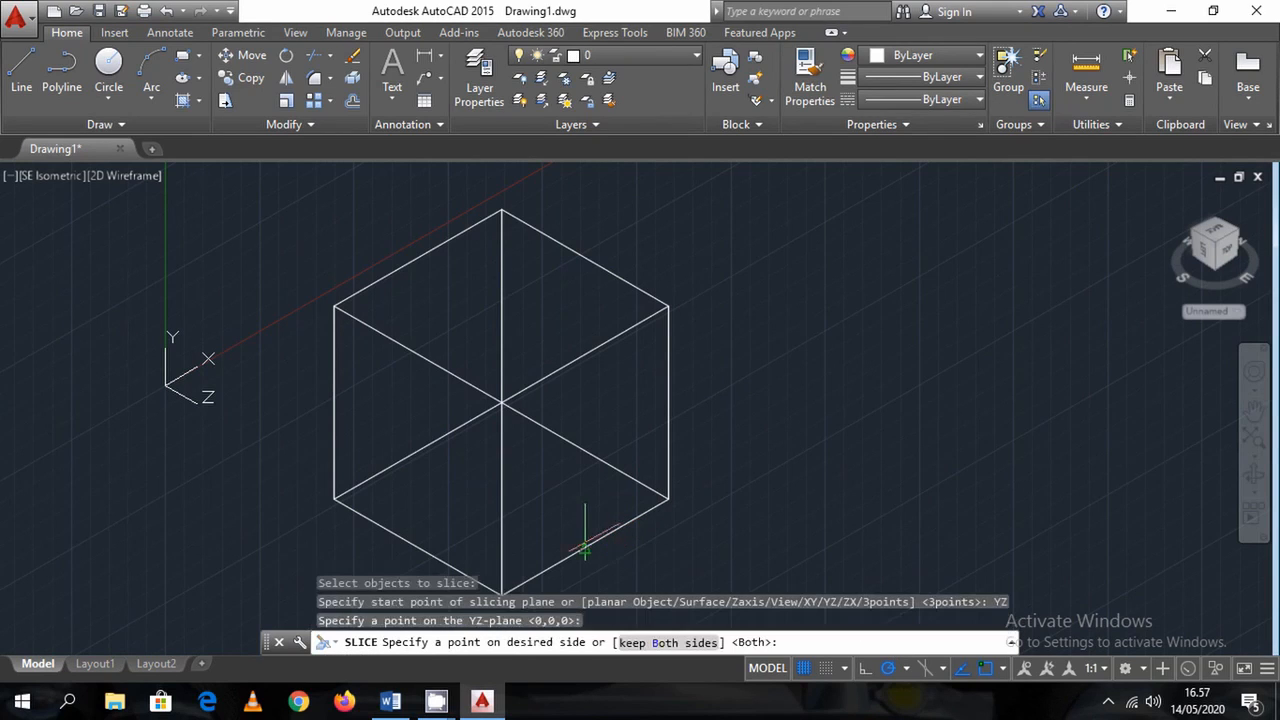
{"action": "left_click", "coordinate": [420, 452]}
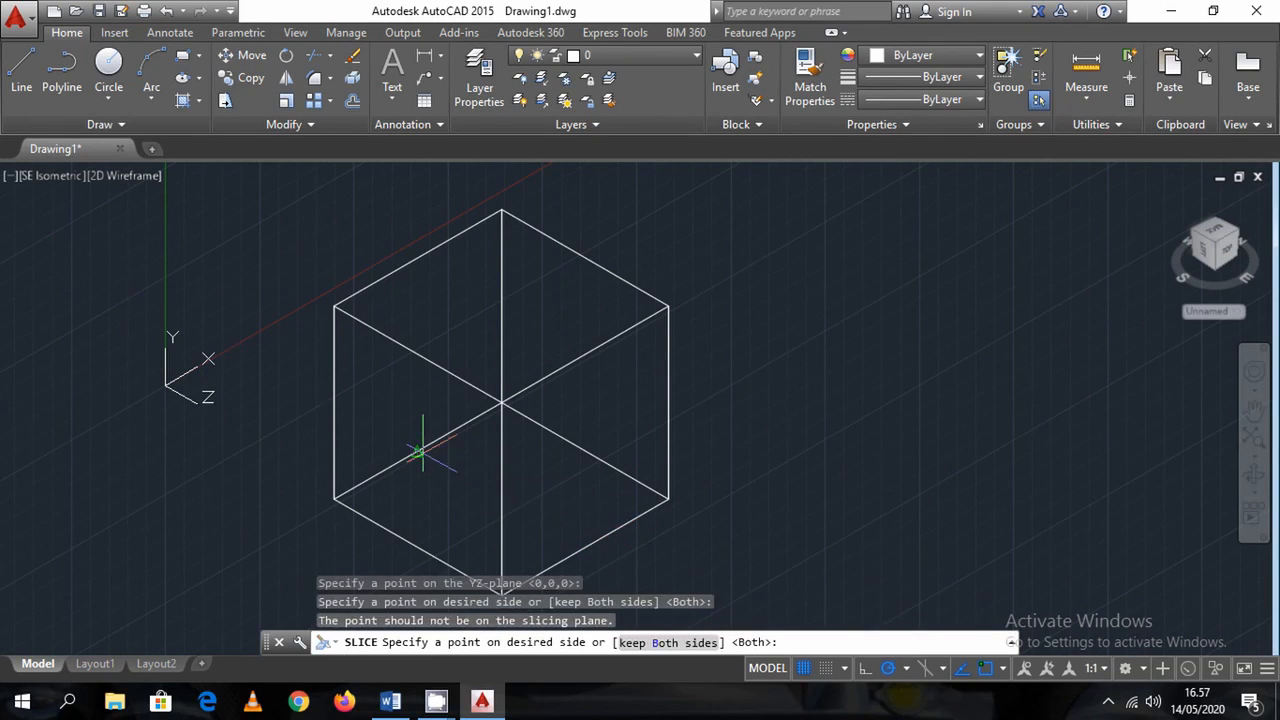
{"action": "key", "text": "Return"}
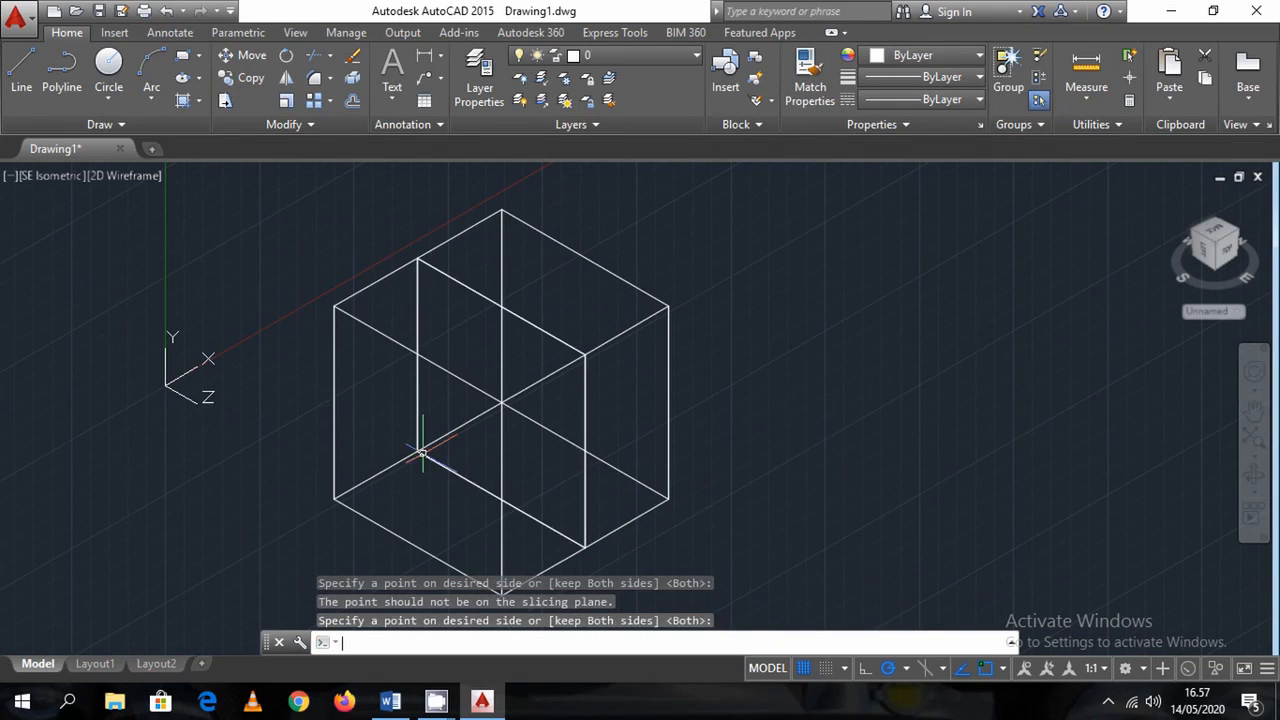
Delete the half of the sliced cube farther from the origin, and undo the deletion
{"action": "left_click", "coordinate": [650, 317]}
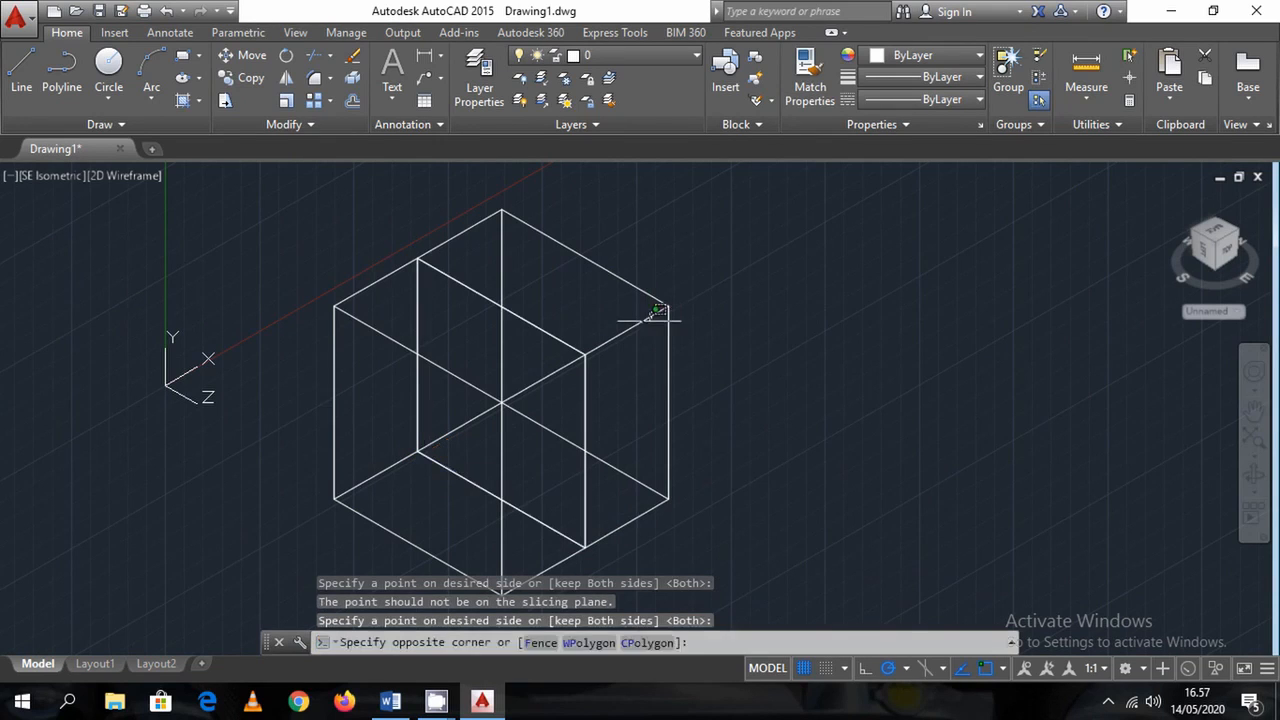
{"action": "left_click", "coordinate": [647, 337]}
{"action": "key", "text": "Delete"}
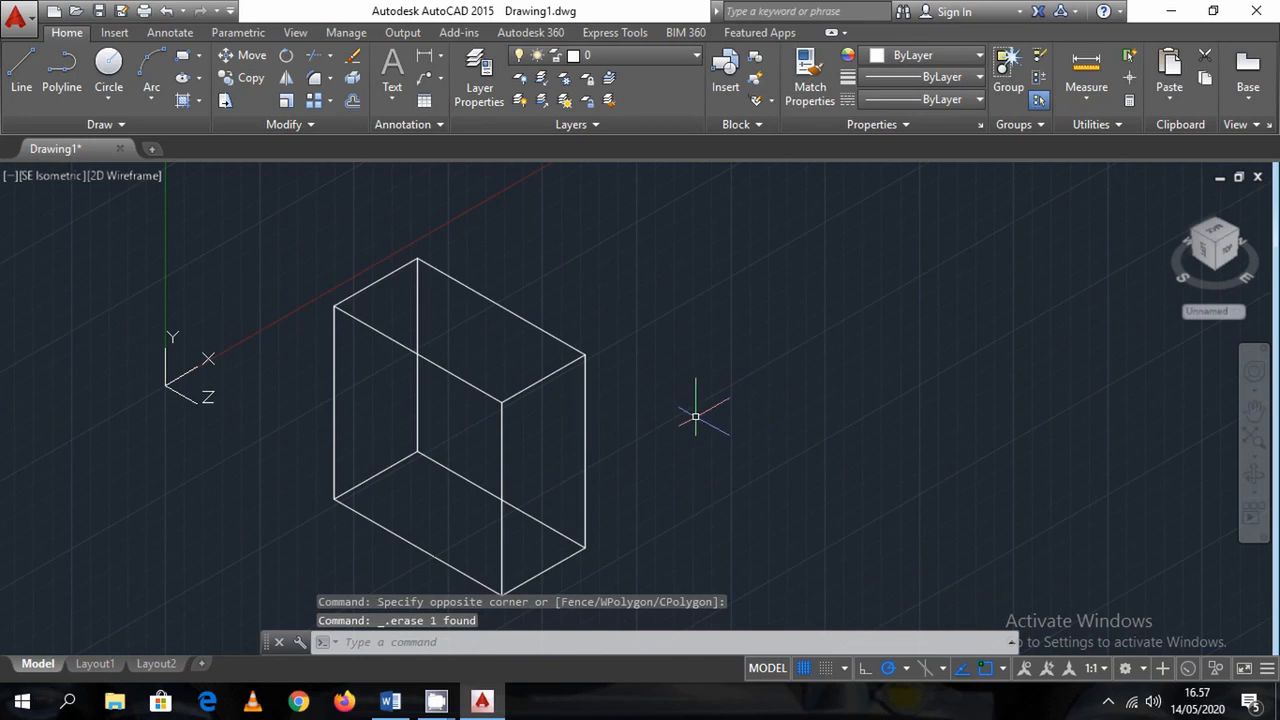
{"action": "key", "text": "ctrl+z"}
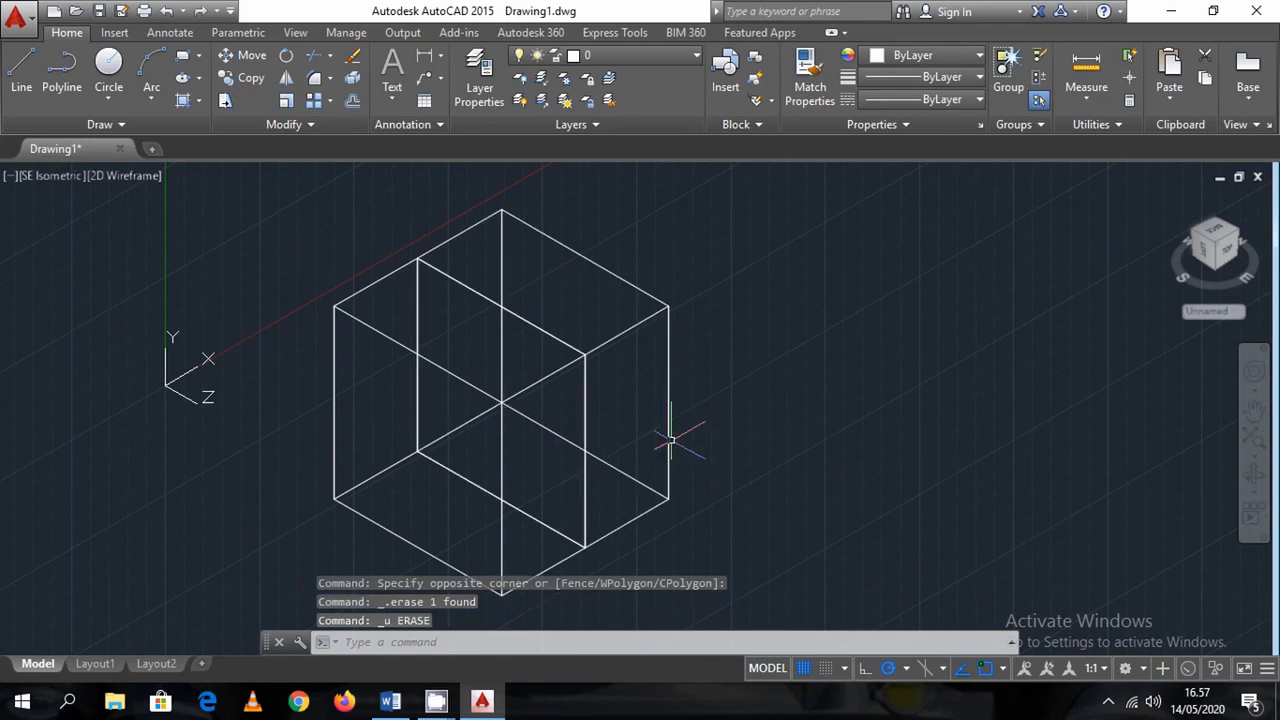
Move the cube half farther from the origin a short distance along the X axis, away from the other half
{"action": "right_click", "coordinate": [745, 376]}
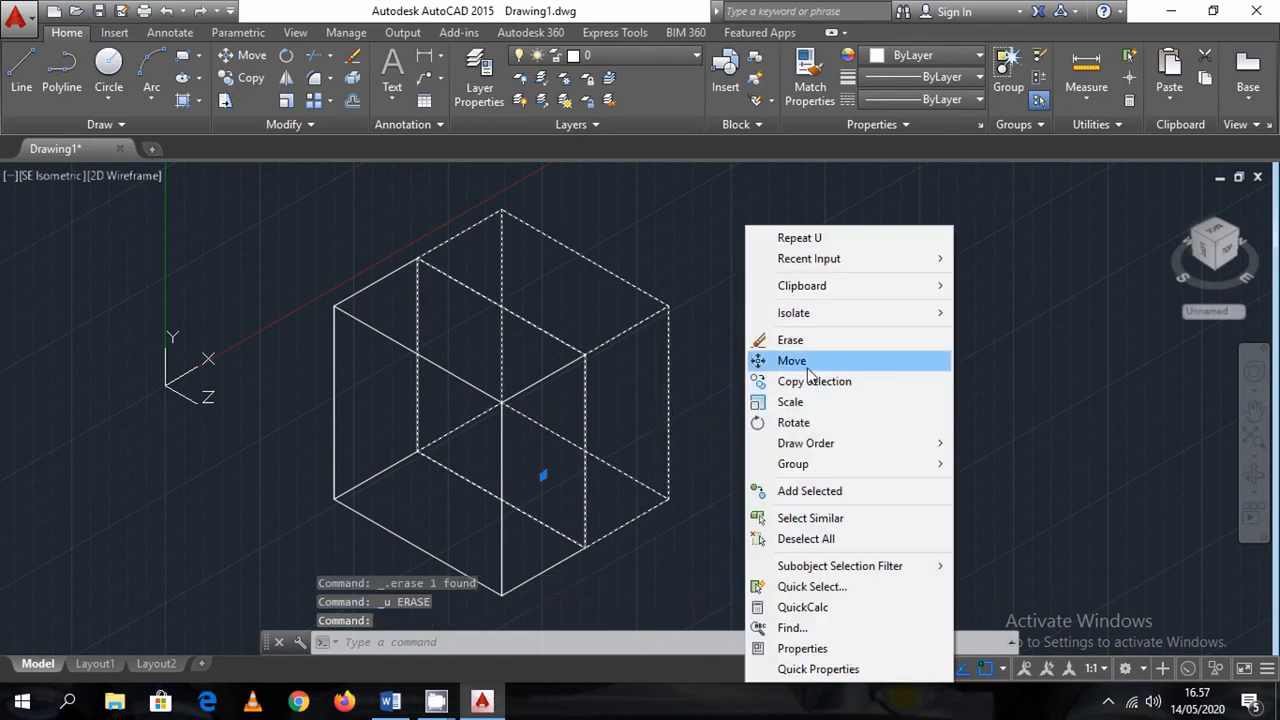
{"action": "left_click", "coordinate": [808, 369]}
{"action": "left_click", "coordinate": [808, 366]}
{"action": "left_click", "coordinate": [852, 336]}
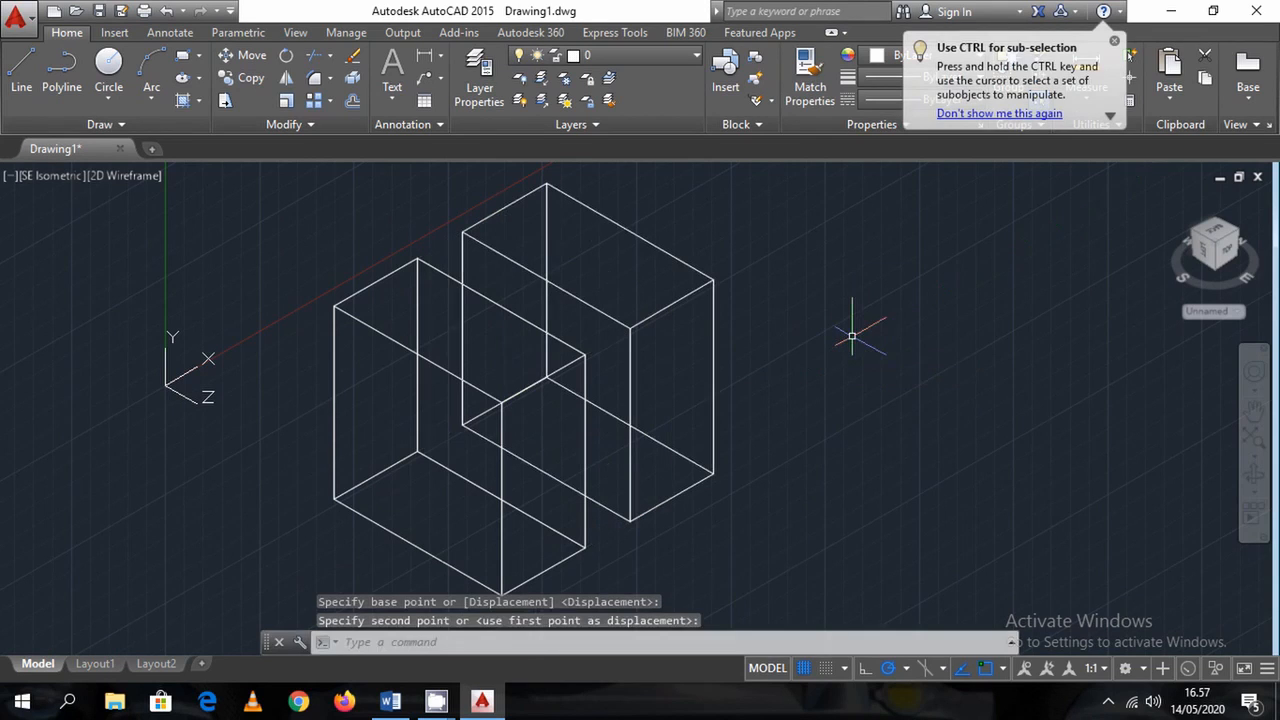
Delete both halves of the sliced cube from the drawing
{"action": "left_click", "coordinate": [886, 514]}
{"action": "left_click", "coordinate": [326, 318]}
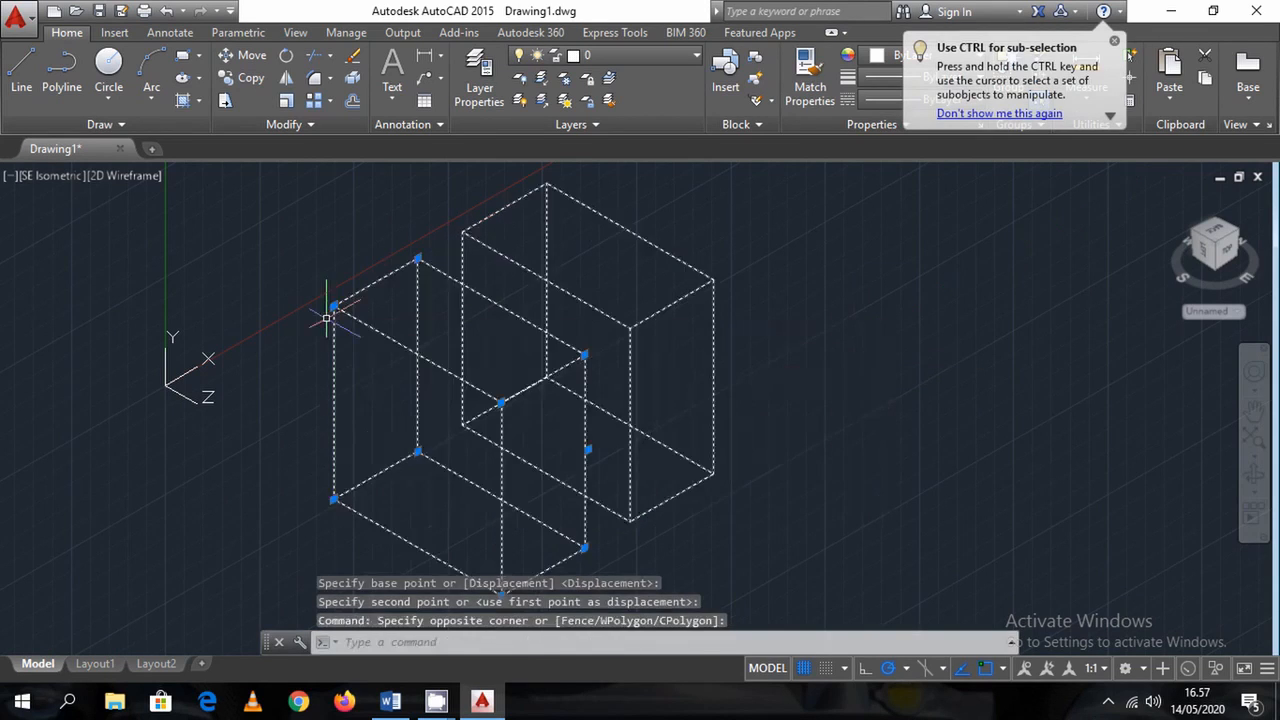
{"action": "key", "text": "Delete"}
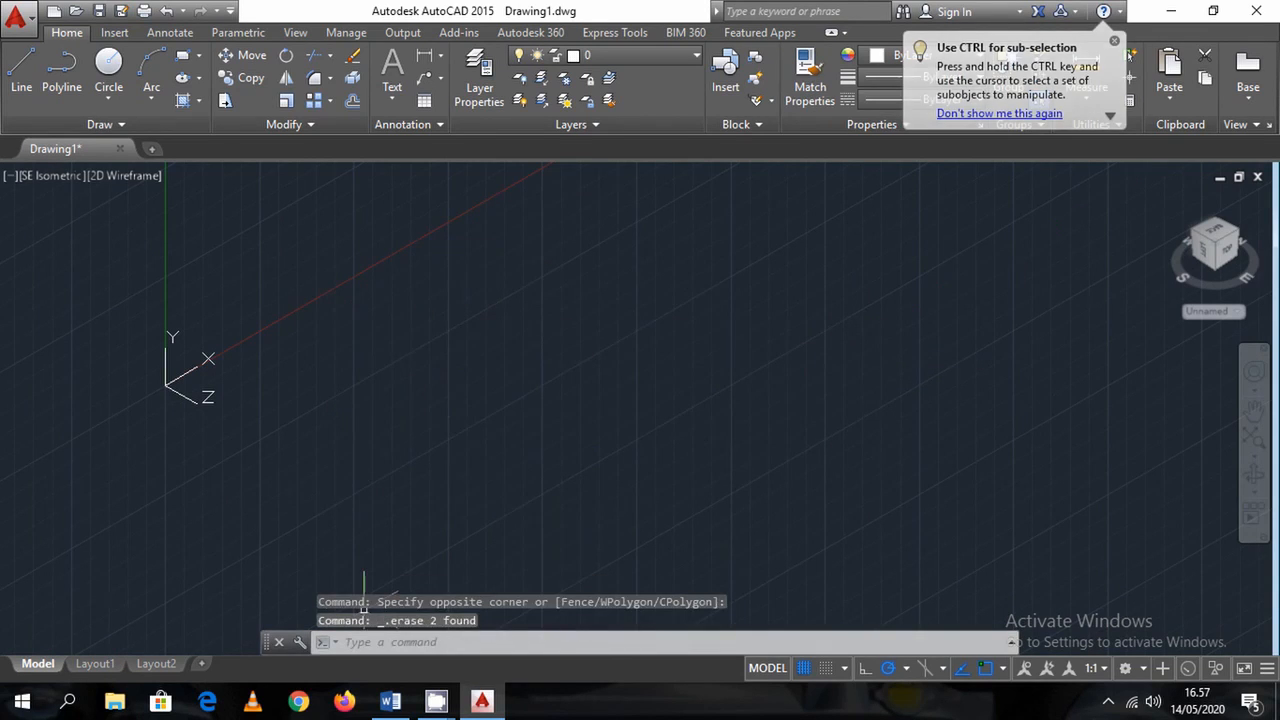
Switch to Word and read the Toolbar Revolve section of the Toolbar Box document, highlighting its text
{"action": "mouse_move", "coordinate": [390, 705]}
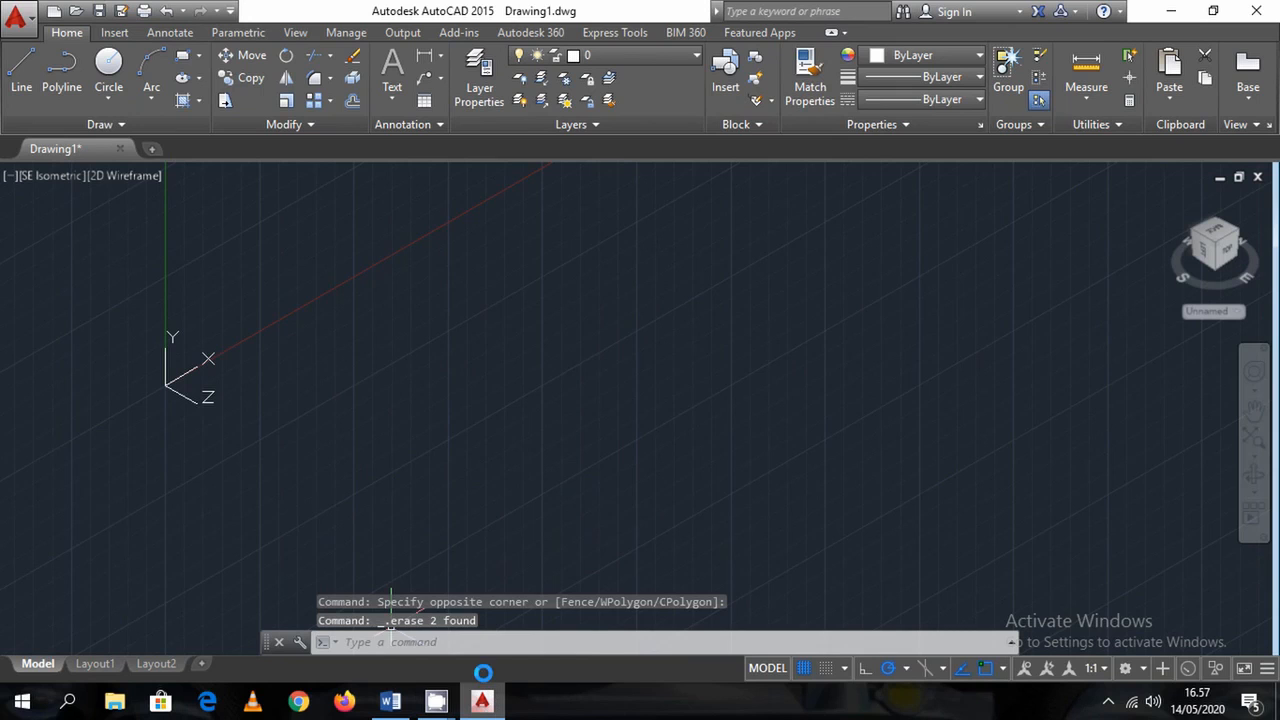
{"action": "left_click", "coordinate": [392, 705]}
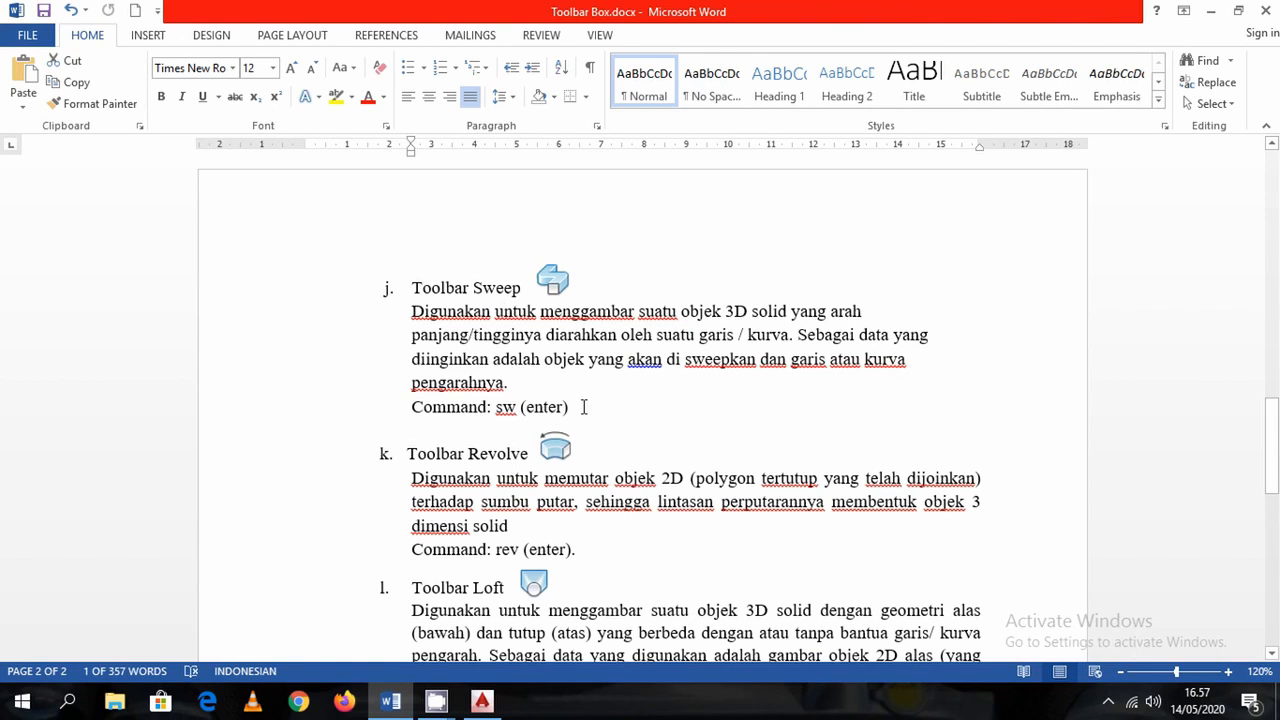
{"action": "left_click", "coordinate": [481, 703]}
{"action": "left_click", "coordinate": [481, 703]}
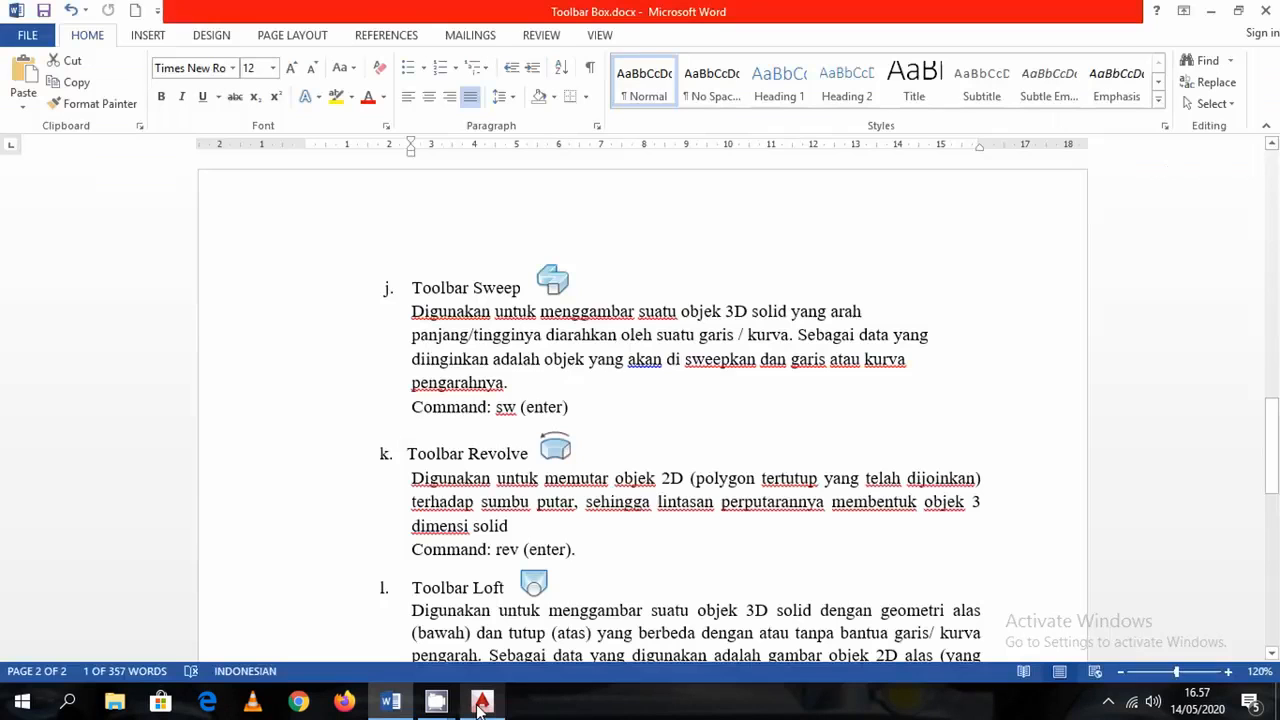
{"action": "left_click_drag", "start_coordinate": [579, 550], "coordinate": [408, 453]}
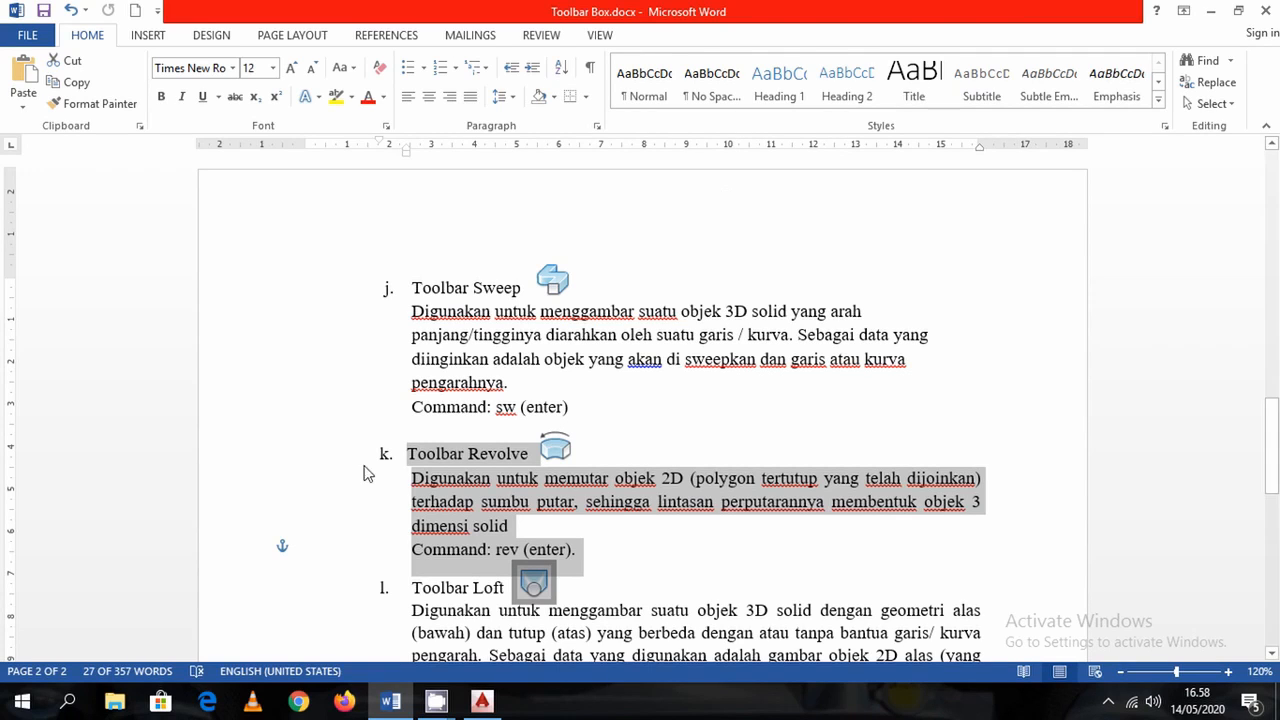
{"action": "left_click", "coordinate": [846, 502]}
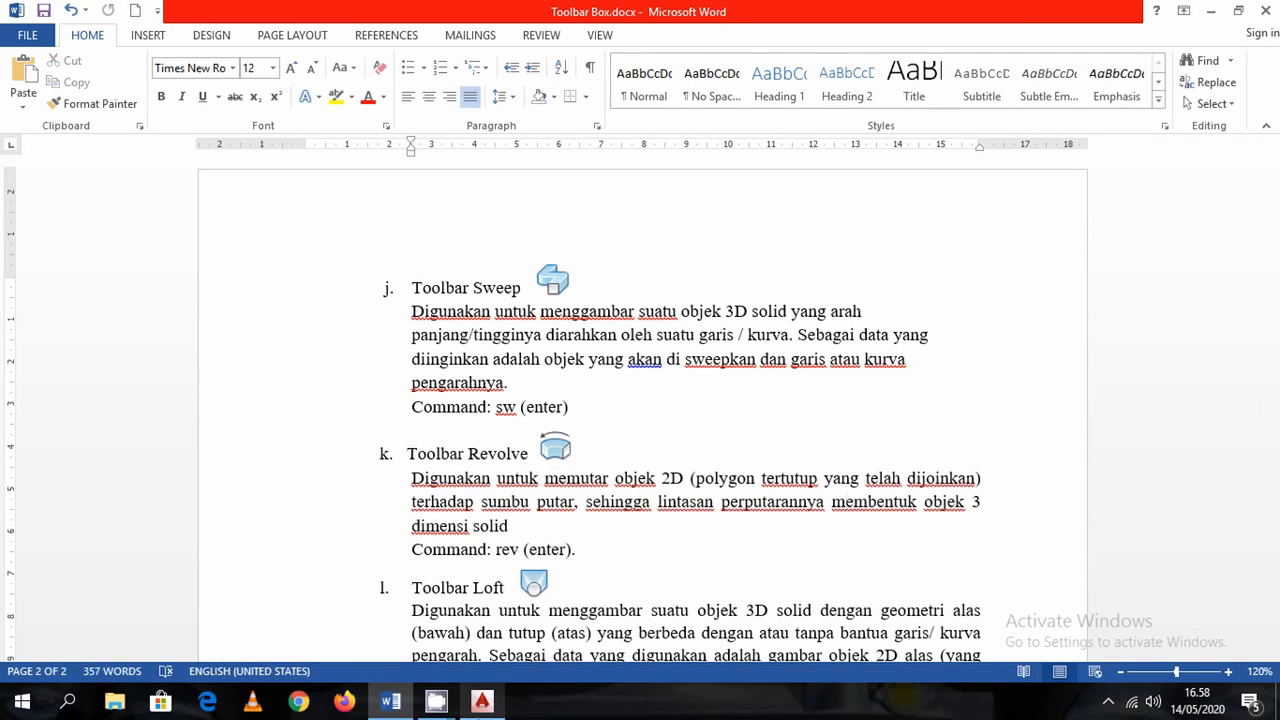
Return to AutoCAD and set the empty drawing to the Right view
{"action": "left_click", "coordinate": [483, 702]}
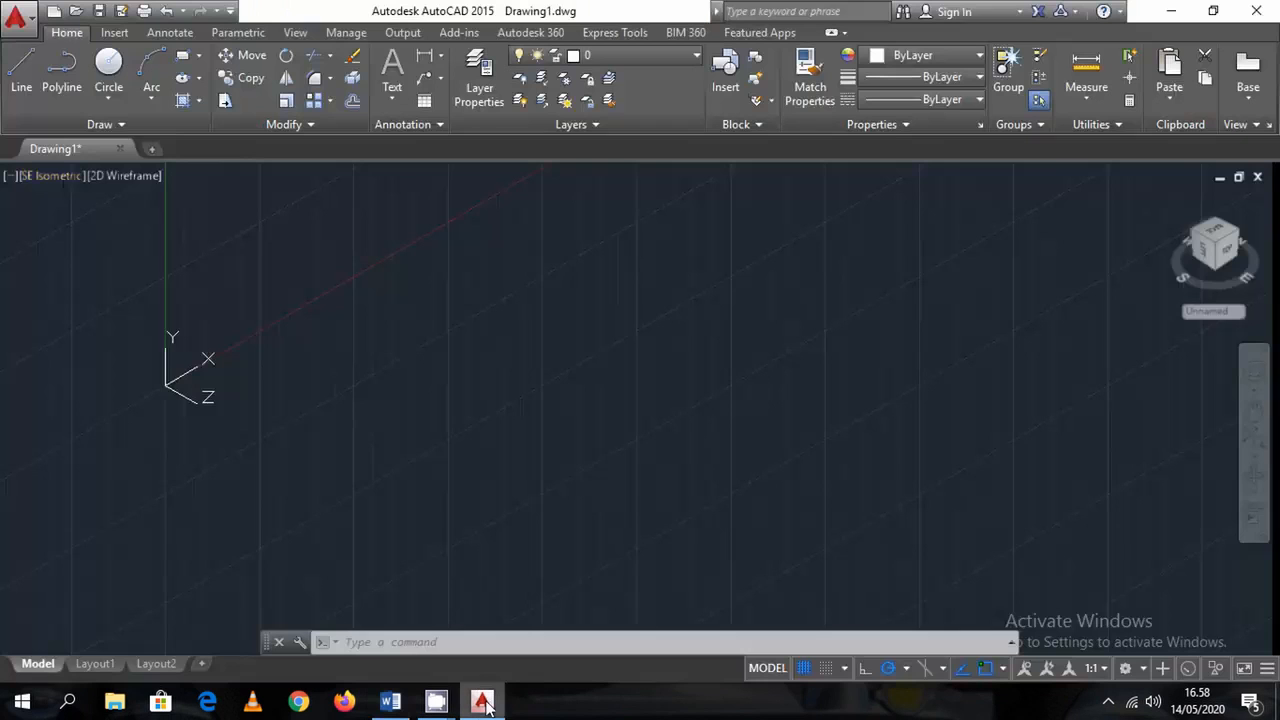
{"action": "left_click", "coordinate": [60, 175]}
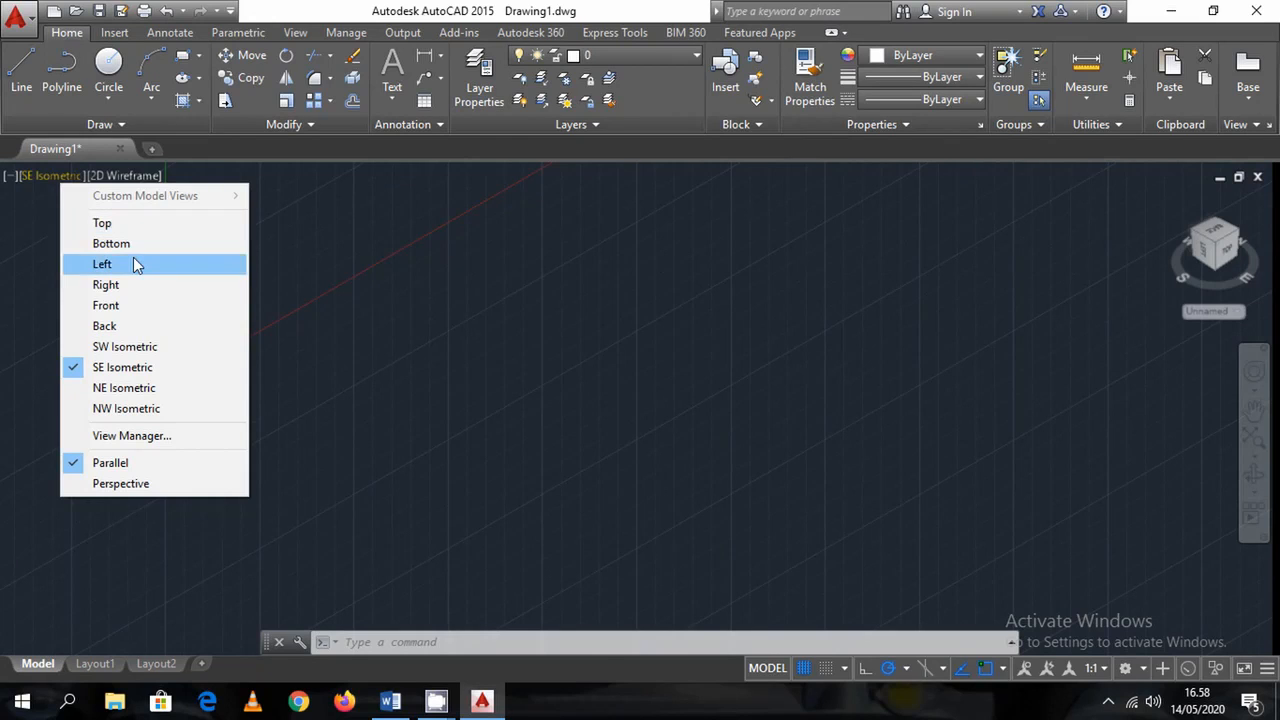
{"action": "left_click", "coordinate": [132, 286]}
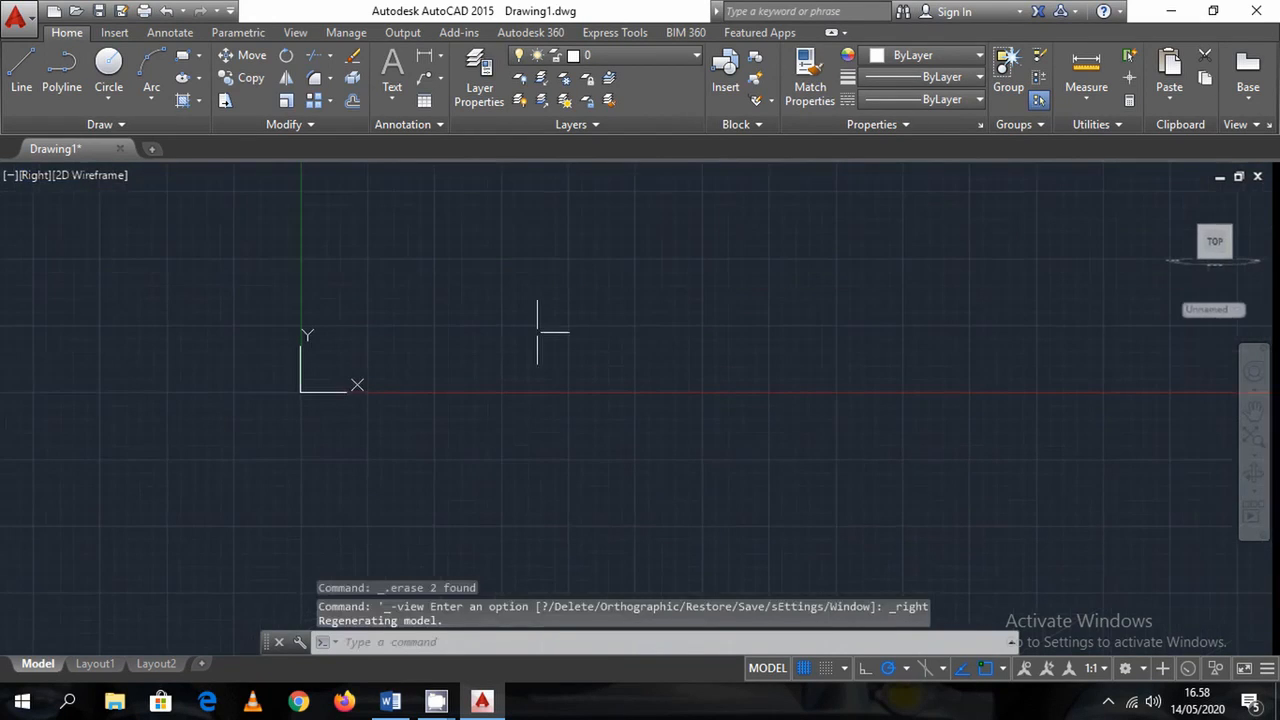
Draw a short vertical line above the X axis with the Line command
{"action": "scroll", "coordinate": [627, 280], "scroll_direction": "up", "scroll_amount": 4}
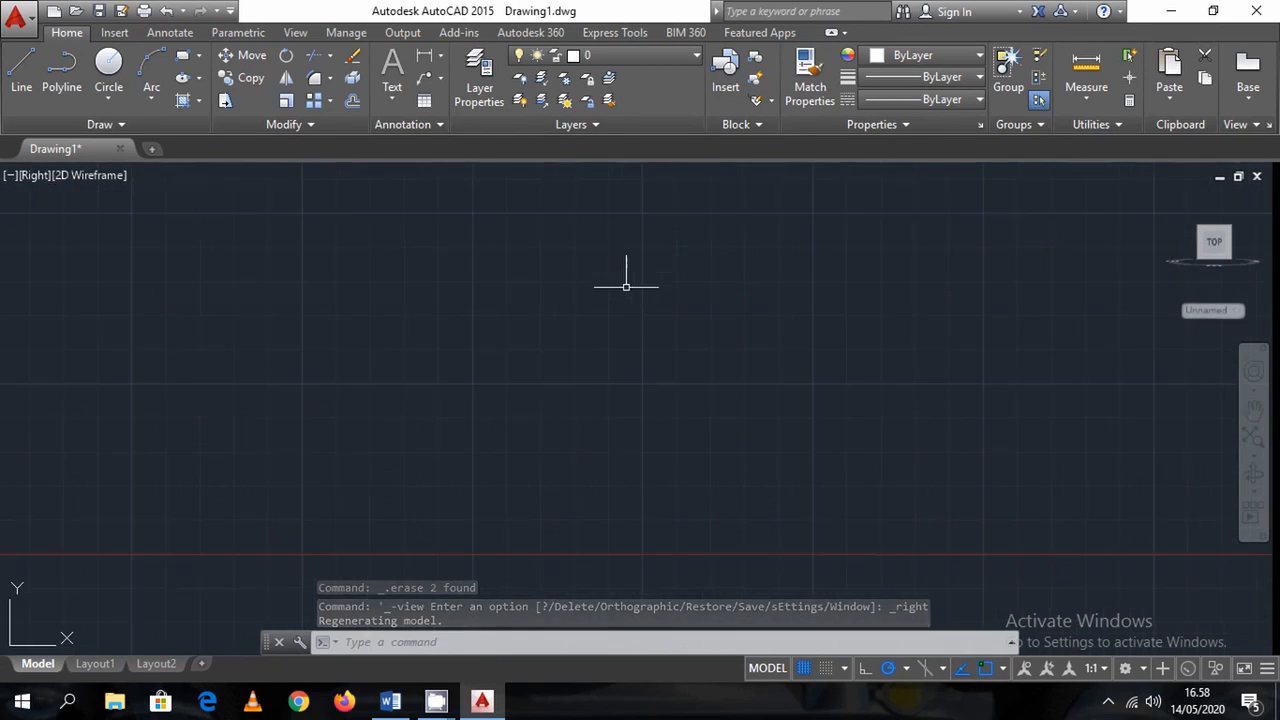
{"action": "type", "text": "l"}
{"action": "key", "text": "Return"}
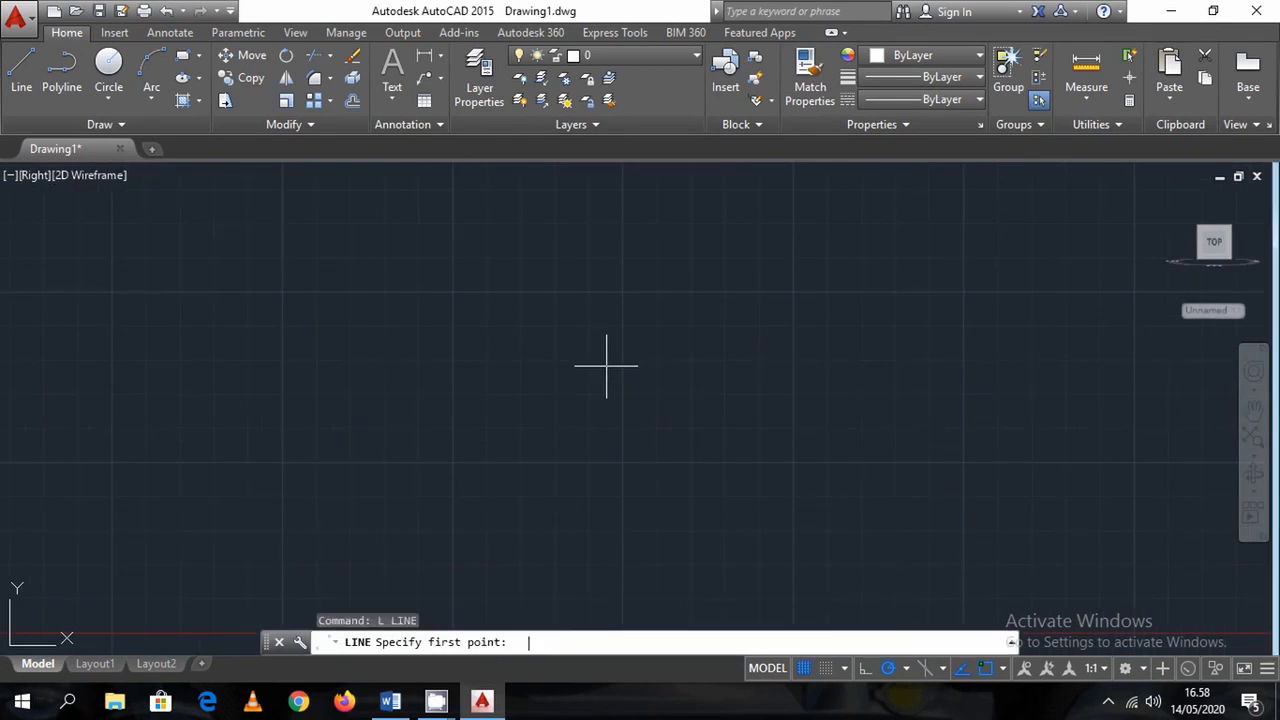
{"action": "left_click", "coordinate": [594, 292]}
{"action": "left_click", "coordinate": [594, 428]}
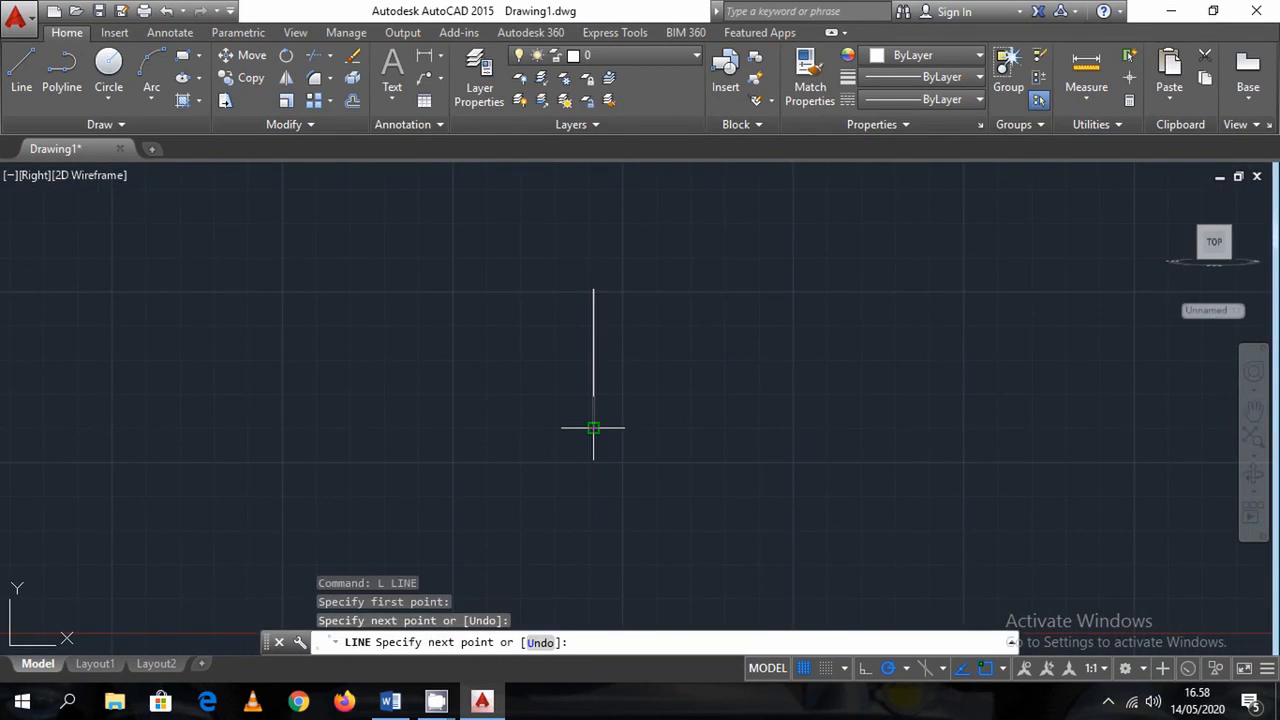
{"action": "middle_click_drag", "start_coordinate": [590, 504], "coordinate": [591, 397]}
{"action": "key", "text": "Escape"}
Draw a circle beside the lower end of the vertical line, on its right side
{"action": "type", "text": "c"}
{"action": "key", "text": "Return"}
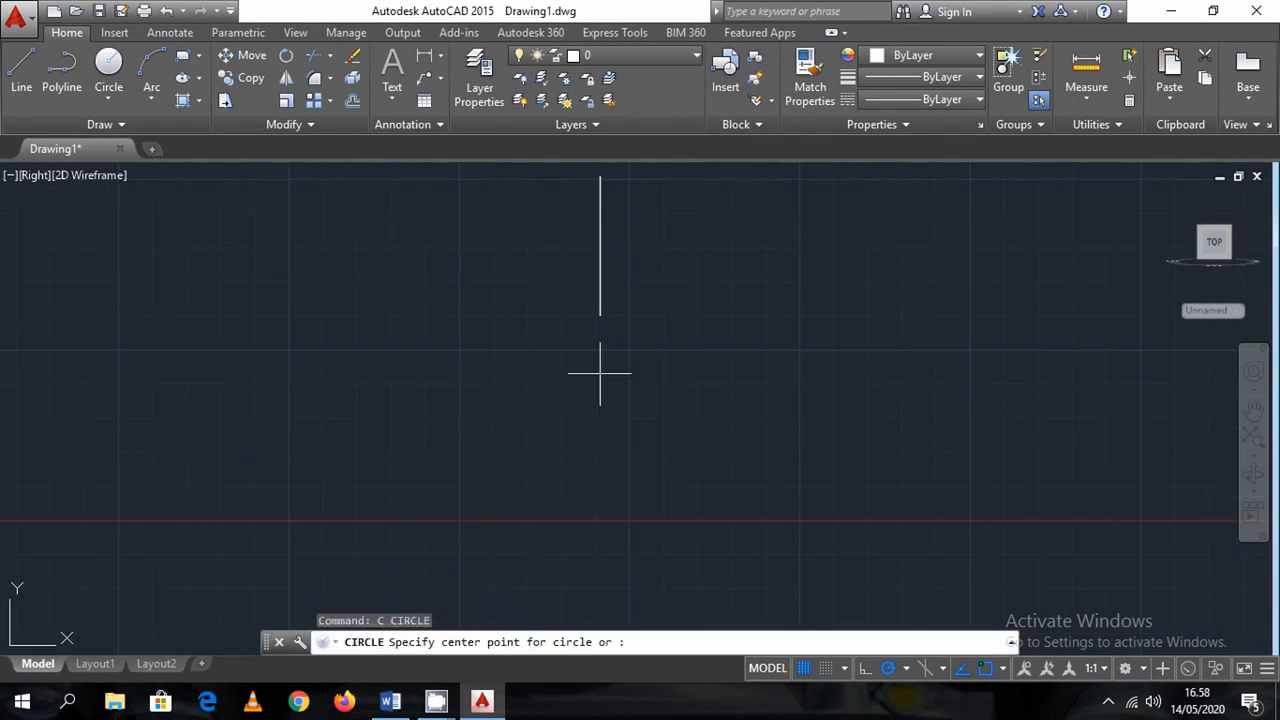
{"action": "left_click", "coordinate": [664, 324]}
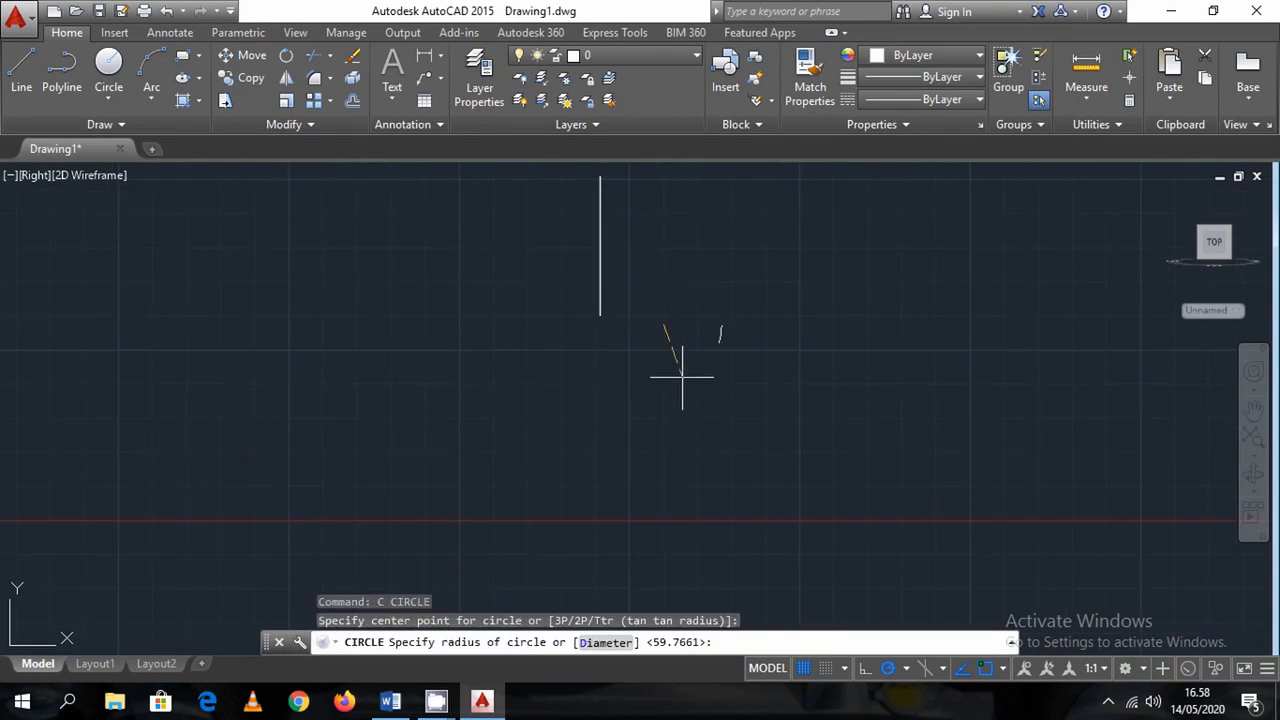
{"action": "left_click", "coordinate": [698, 280]}
{"action": "left_click", "coordinate": [689, 263]}
{"action": "left_click", "coordinate": [651, 243]}
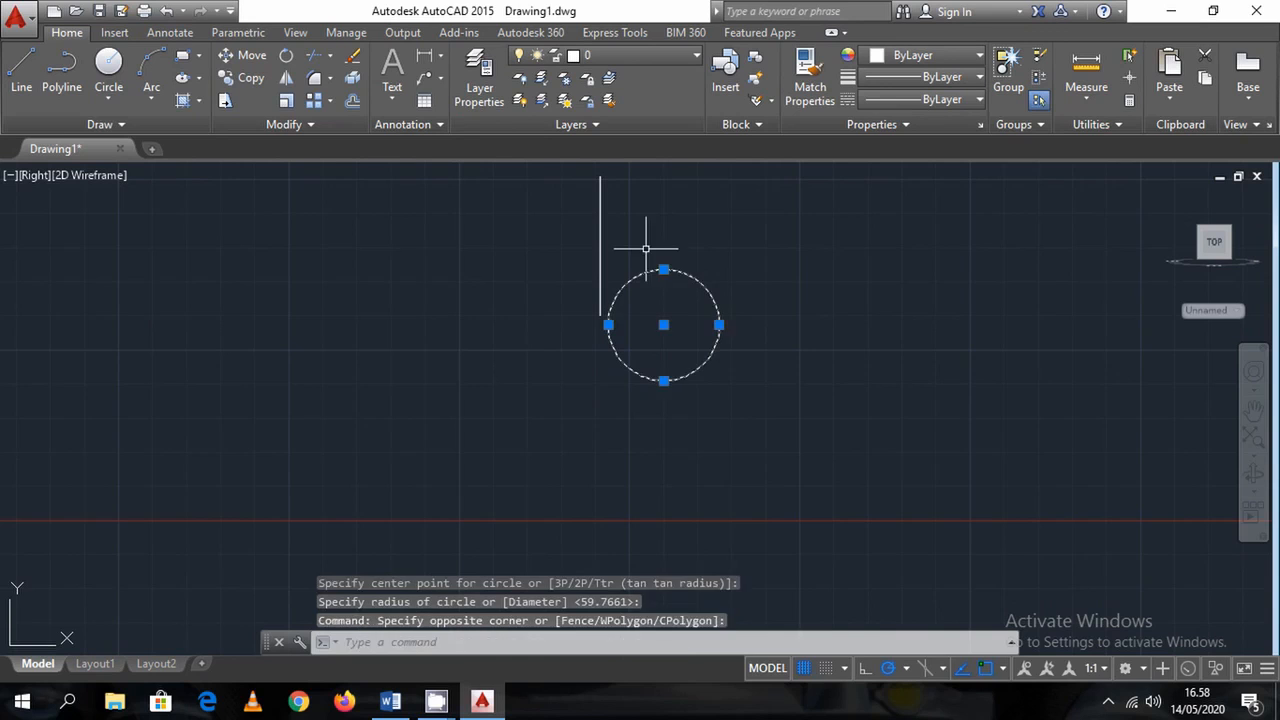
{"action": "right_click", "coordinate": [647, 227]}
{"action": "left_click", "coordinate": [714, 392]}
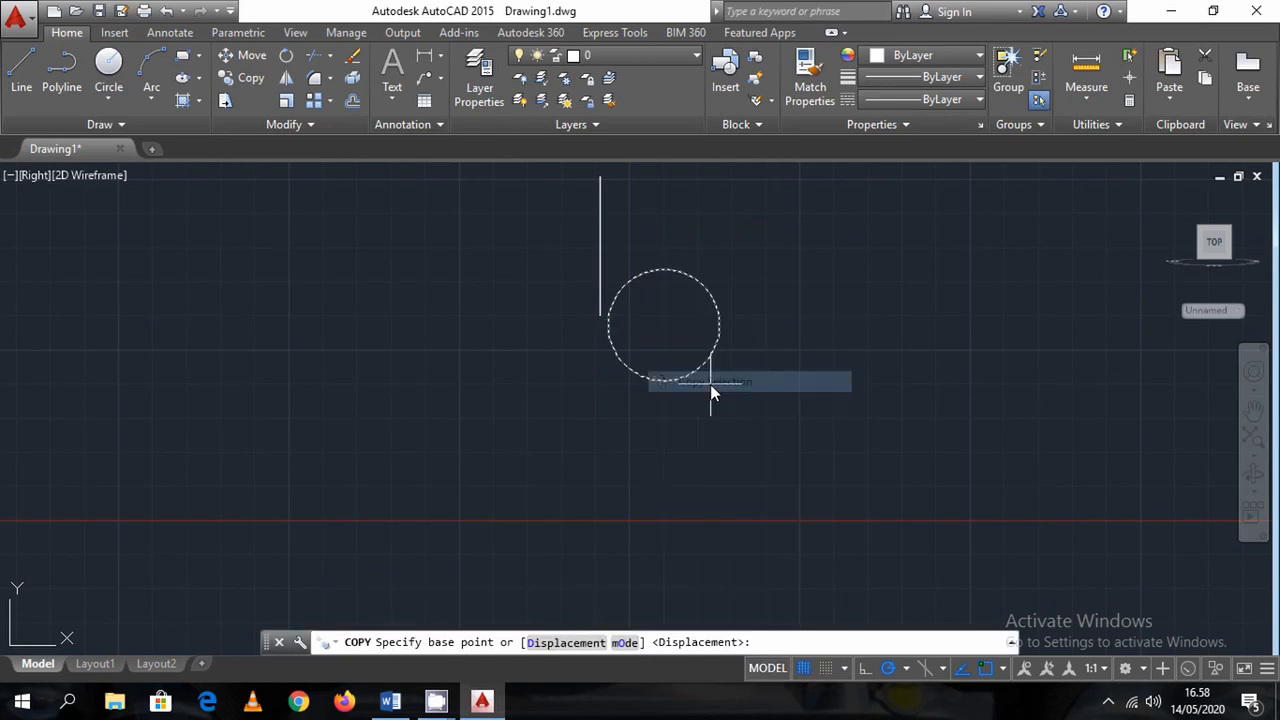
{"action": "key", "text": "Escape"}
Move the circle so its right quadrant point sits on the lower endpoint of the vertical line
{"action": "left_click", "coordinate": [686, 366]}
{"action": "left_click", "coordinate": [650, 230]}
{"action": "right_click", "coordinate": [647, 227]}
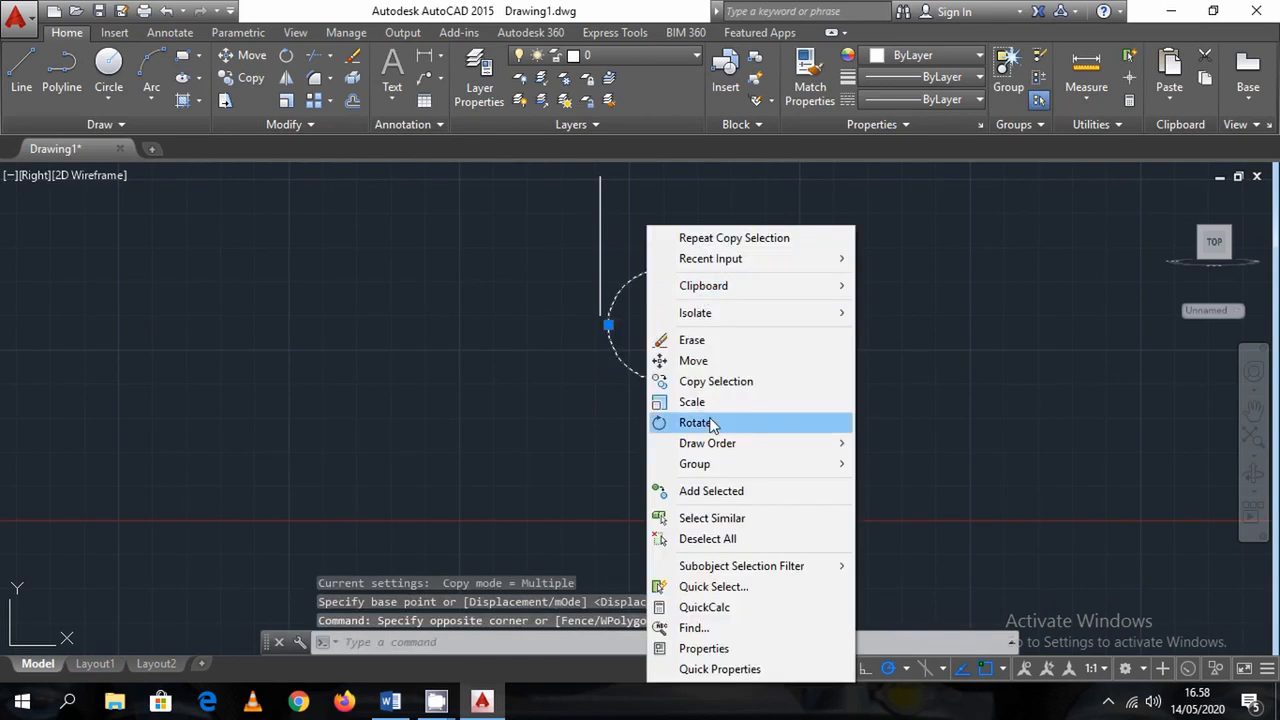
{"action": "left_click", "coordinate": [709, 360]}
{"action": "left_click", "coordinate": [718, 325]}
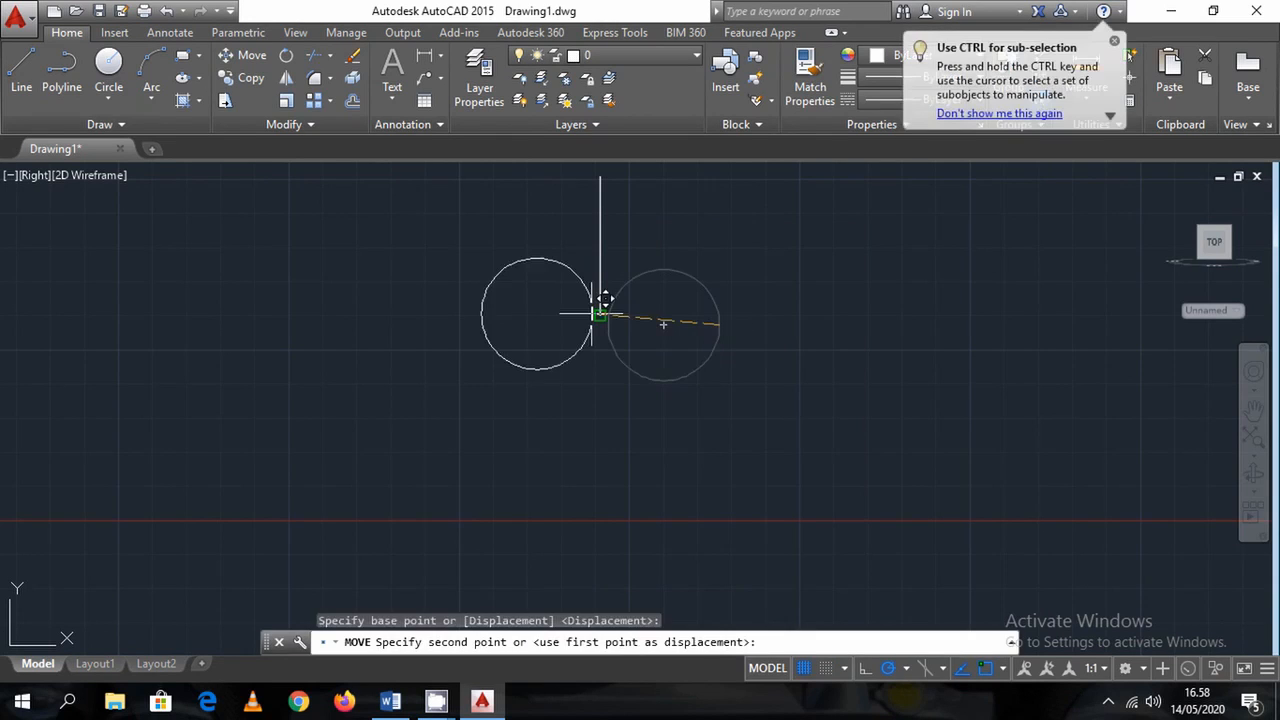
{"action": "left_click", "coordinate": [600, 315]}
{"action": "key", "text": "Escape"}
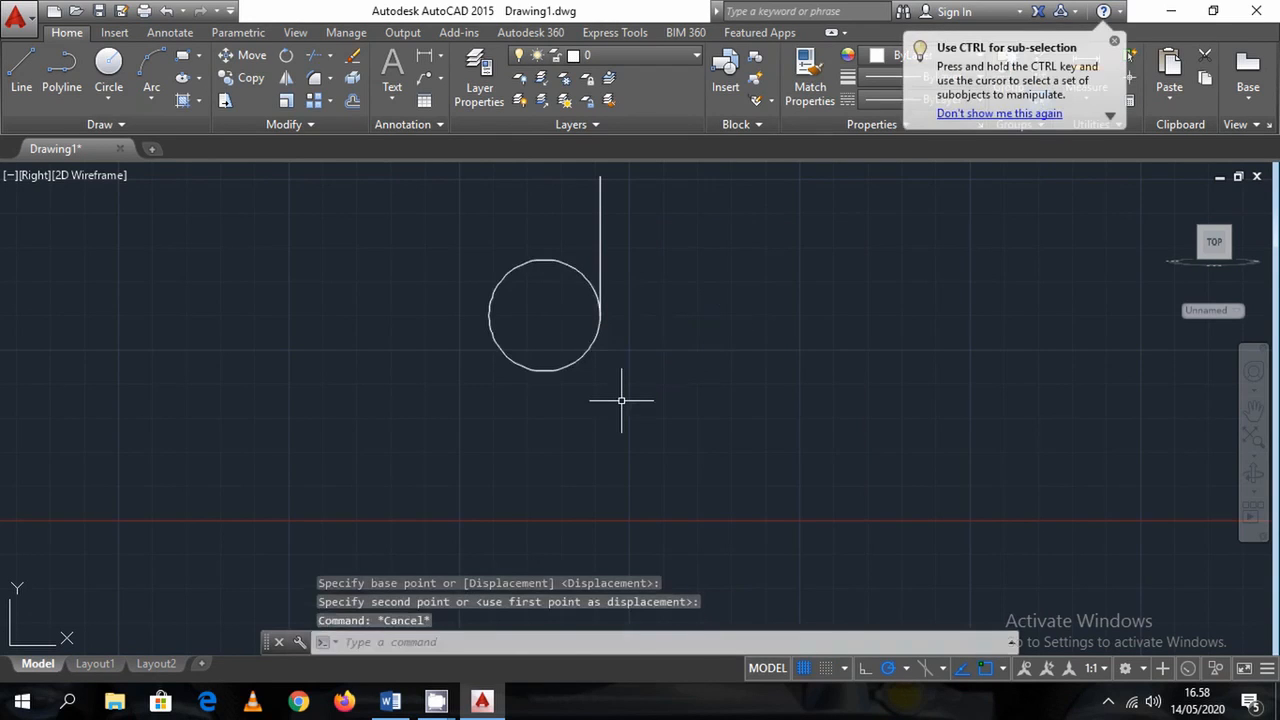
Draw a vertical line from the circle's bottom quadrant point down to just above the X axis
{"action": "type", "text": "L"}
{"action": "key", "text": "Return"}
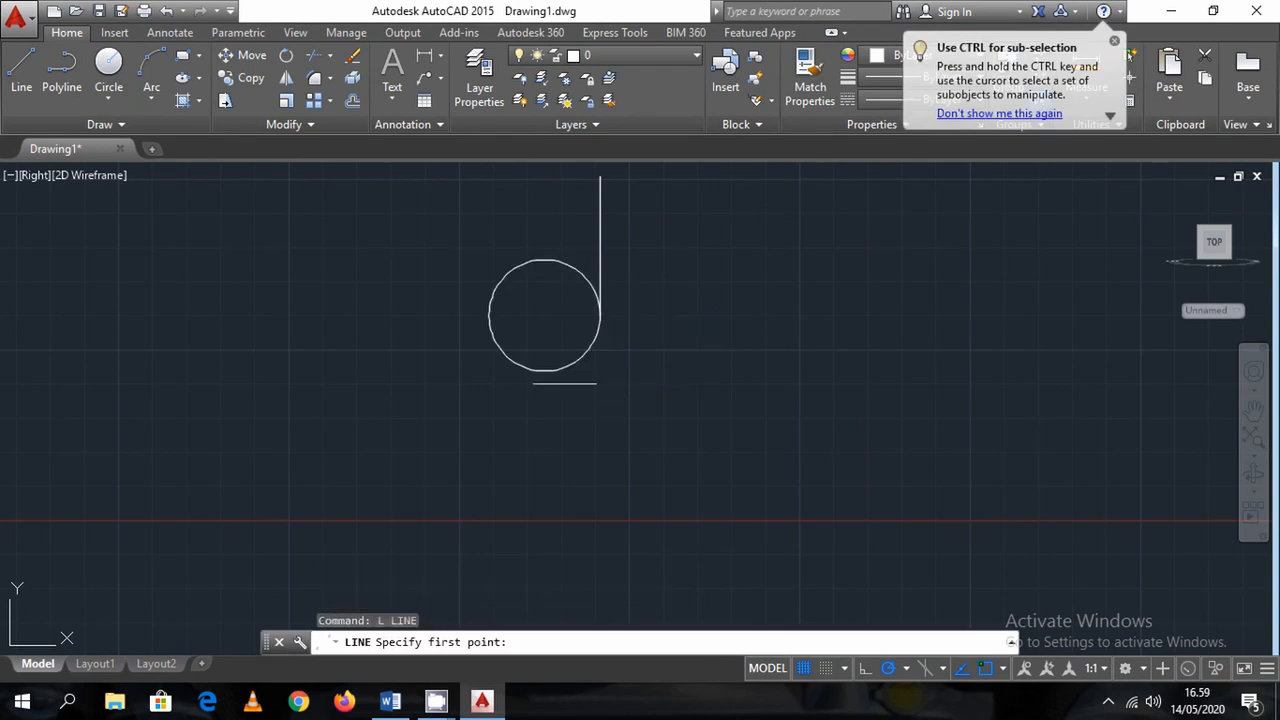
{"action": "left_click", "coordinate": [544, 370]}
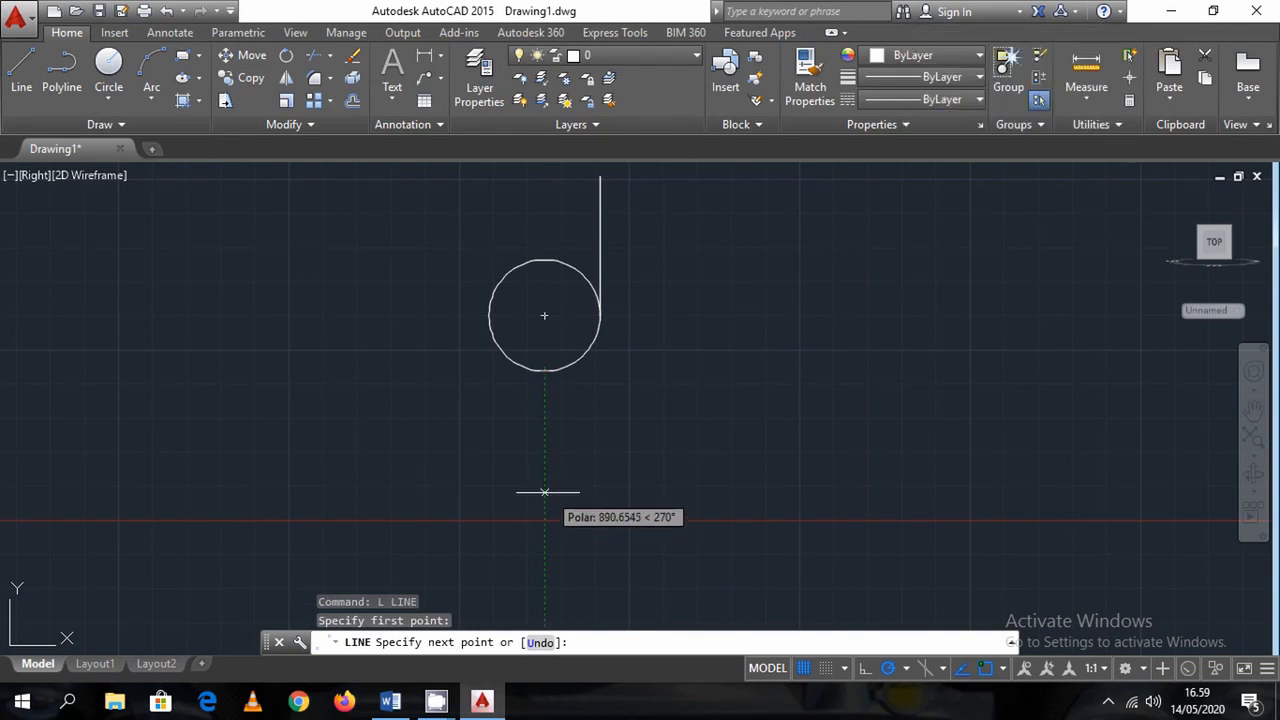
{"action": "left_click", "coordinate": [544, 497]}
{"action": "key", "text": "Escape"}
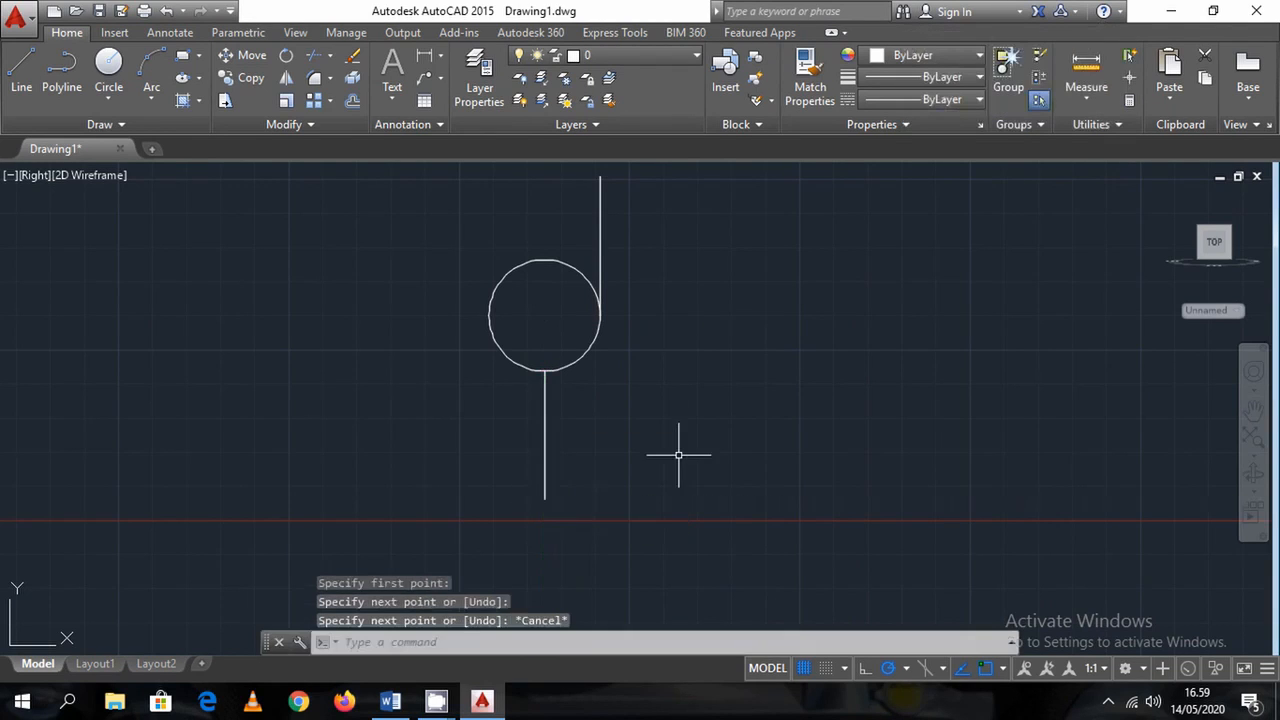
Trim the circle so that only its lower-right quarter arc connects the two vertical lines
{"action": "type", "text": "tr"}
{"action": "left_click", "coordinate": [566, 304]}
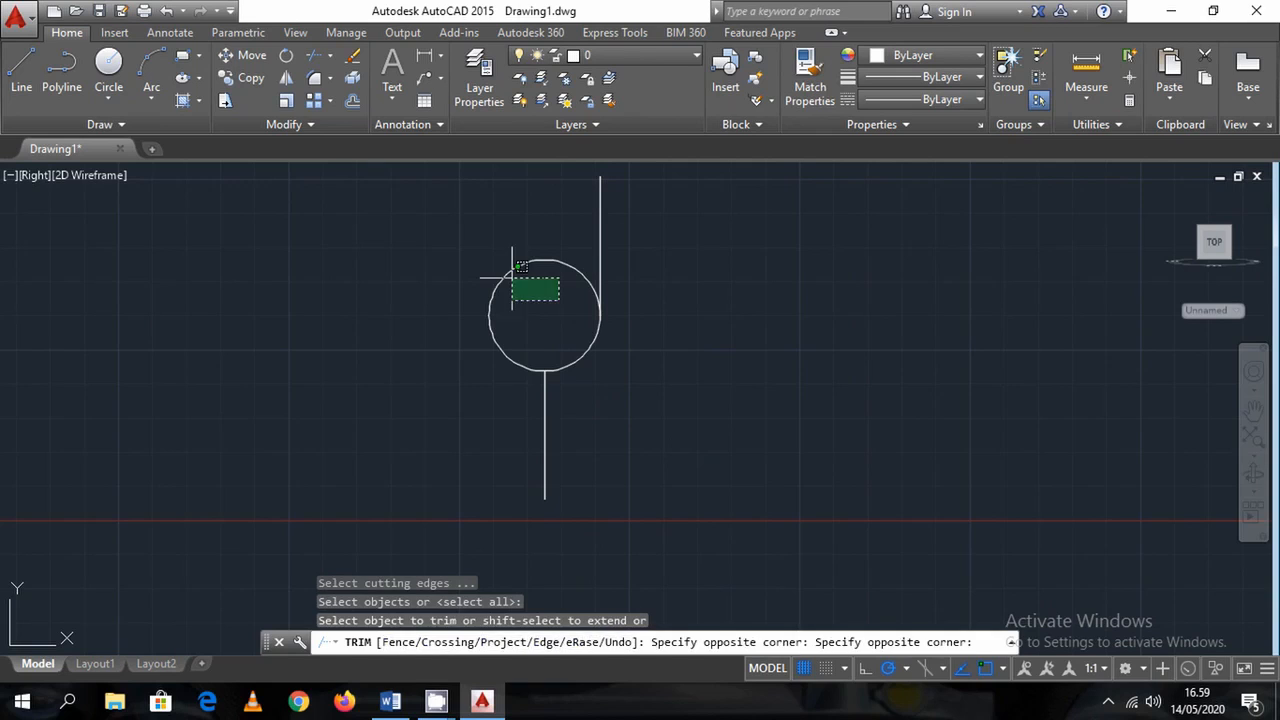
{"action": "left_click", "coordinate": [508, 271]}
{"action": "key", "text": "Escape"}
Join the upper line, the quarter arc and the lower line into a single polyline
{"action": "type", "text": "j"}
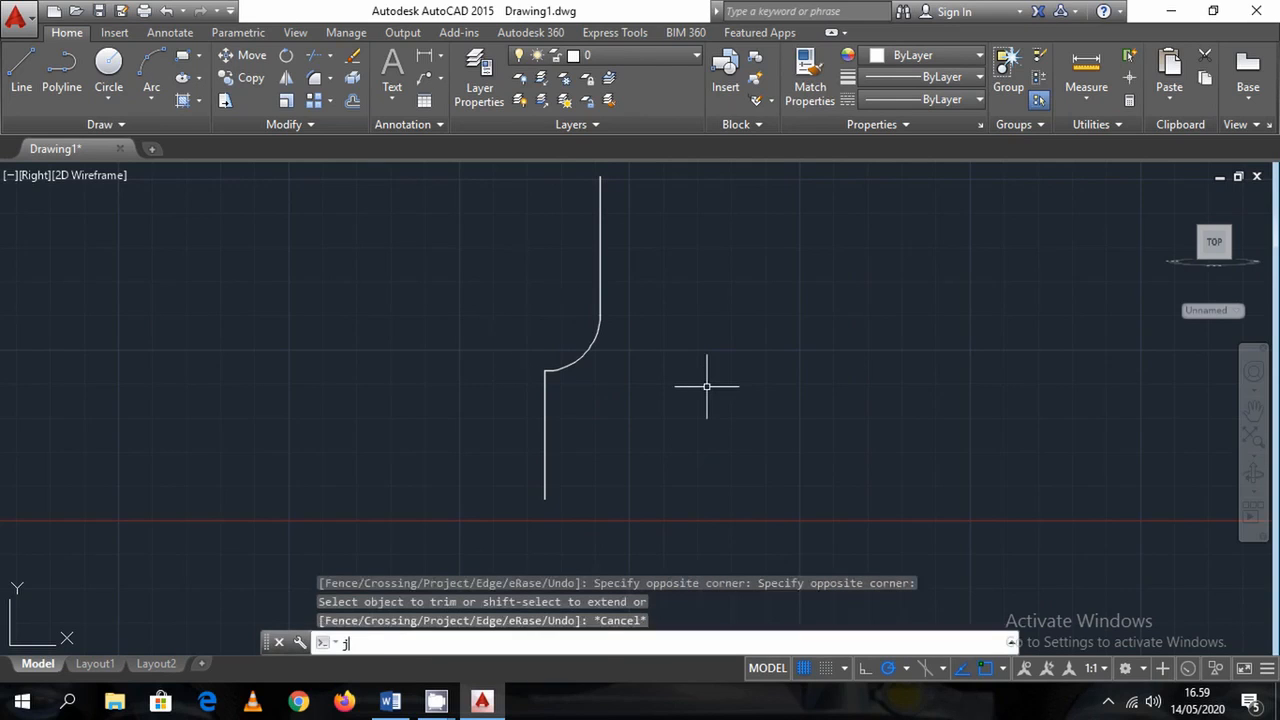
{"action": "type", "text": "oi"}
{"action": "key", "text": "Return"}
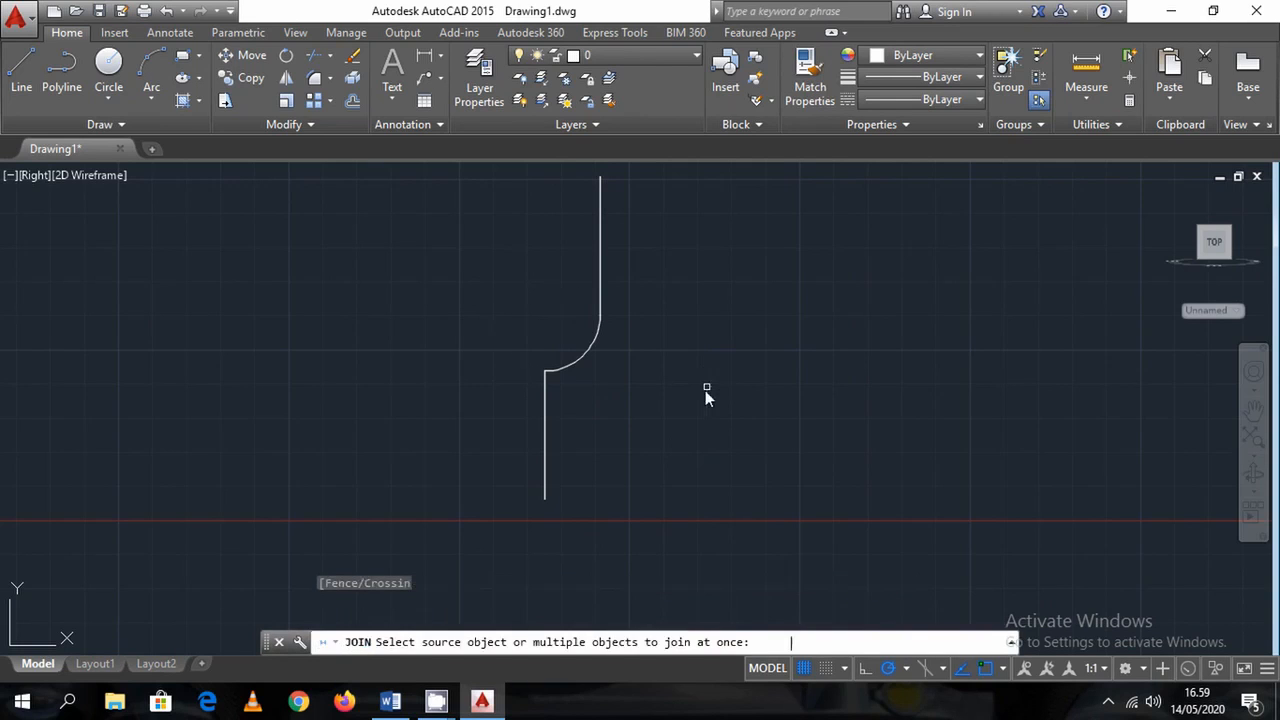
{"action": "left_click", "coordinate": [679, 439]}
{"action": "left_click", "coordinate": [489, 289]}
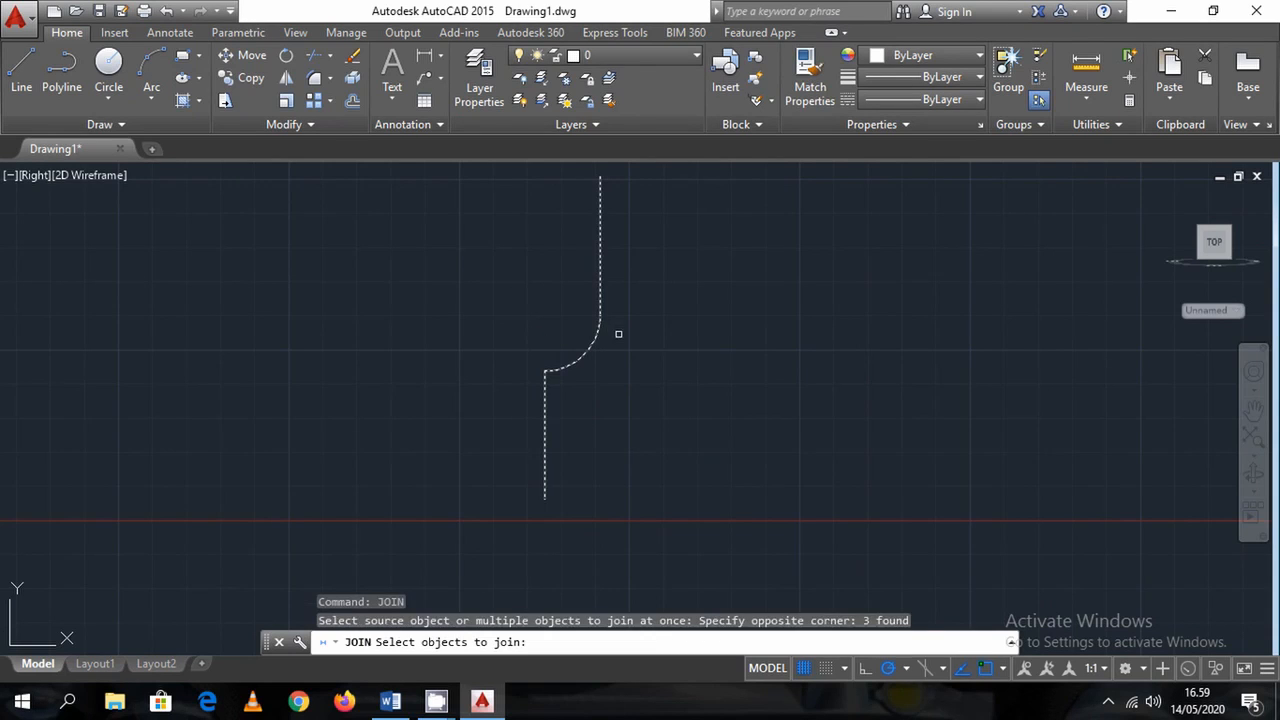
{"action": "key", "text": "Return"}
Try to offset the joined polyline by 5 towards its left side
{"action": "middle_click_drag", "start_coordinate": [629, 429], "coordinate": [620, 357]}
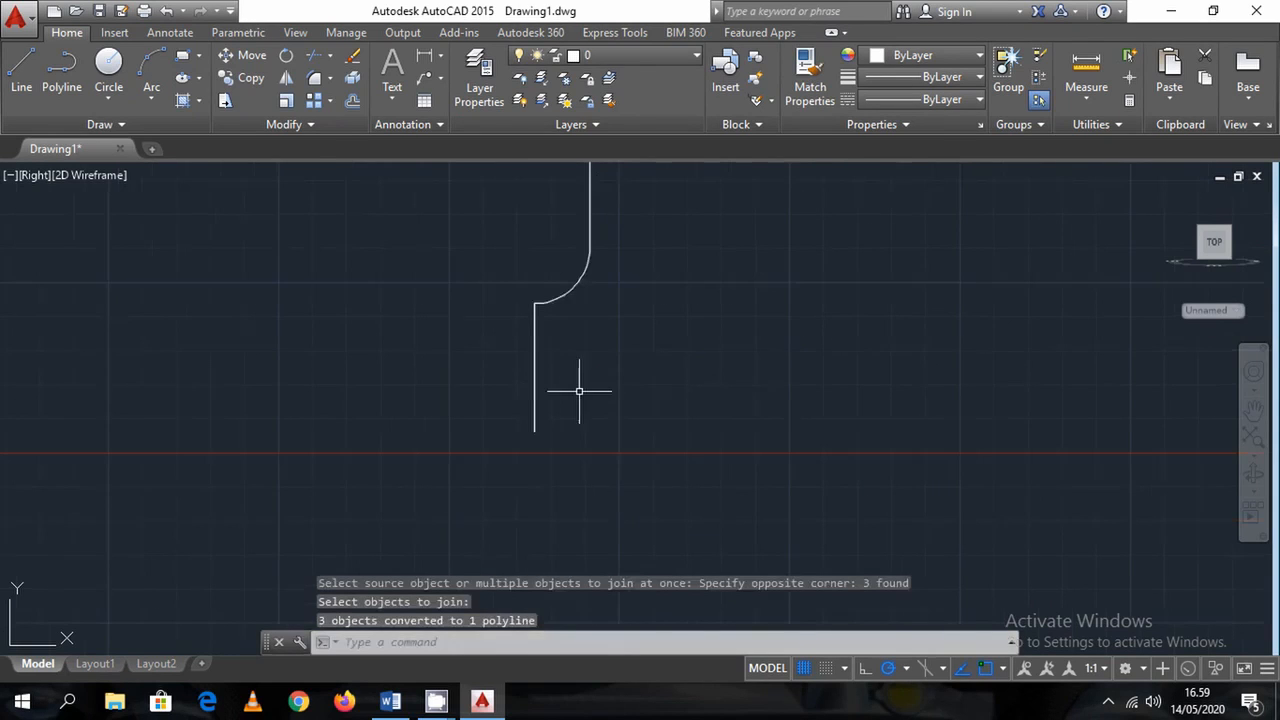
{"action": "middle_click_drag", "start_coordinate": [596, 413], "coordinate": [591, 474]}
{"action": "type", "text": "o"}
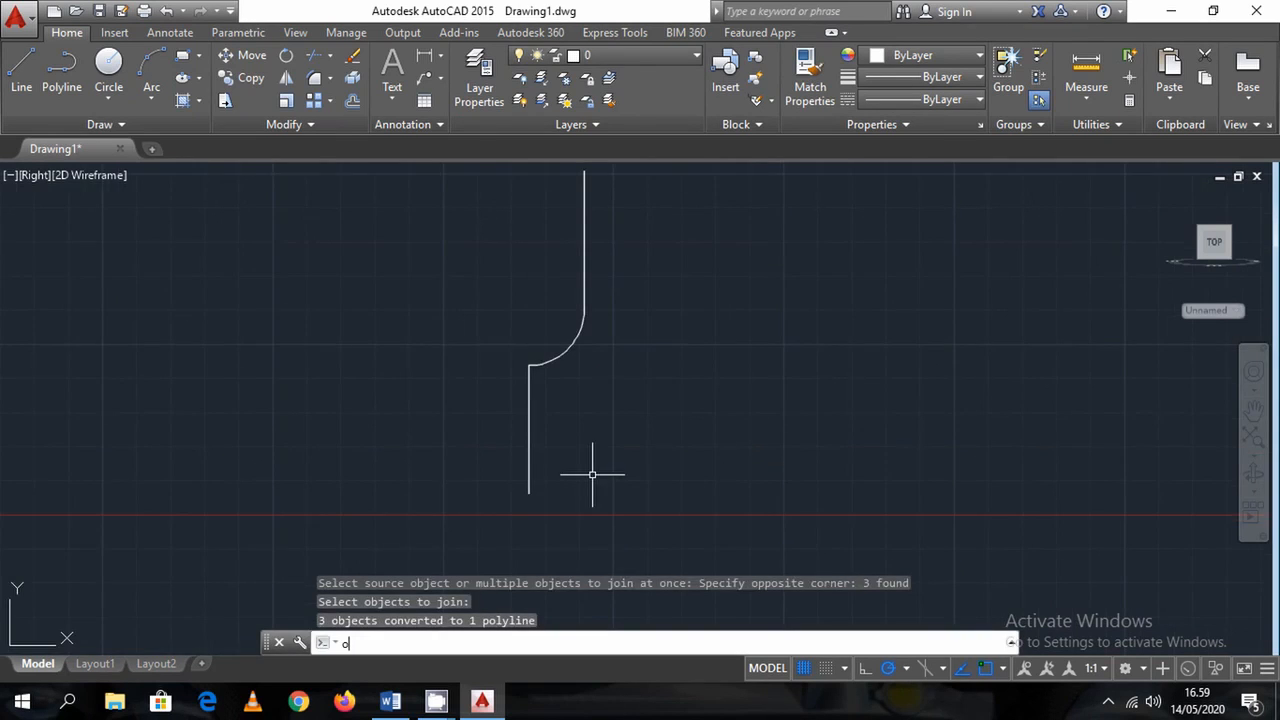
{"action": "key", "text": "Return"}
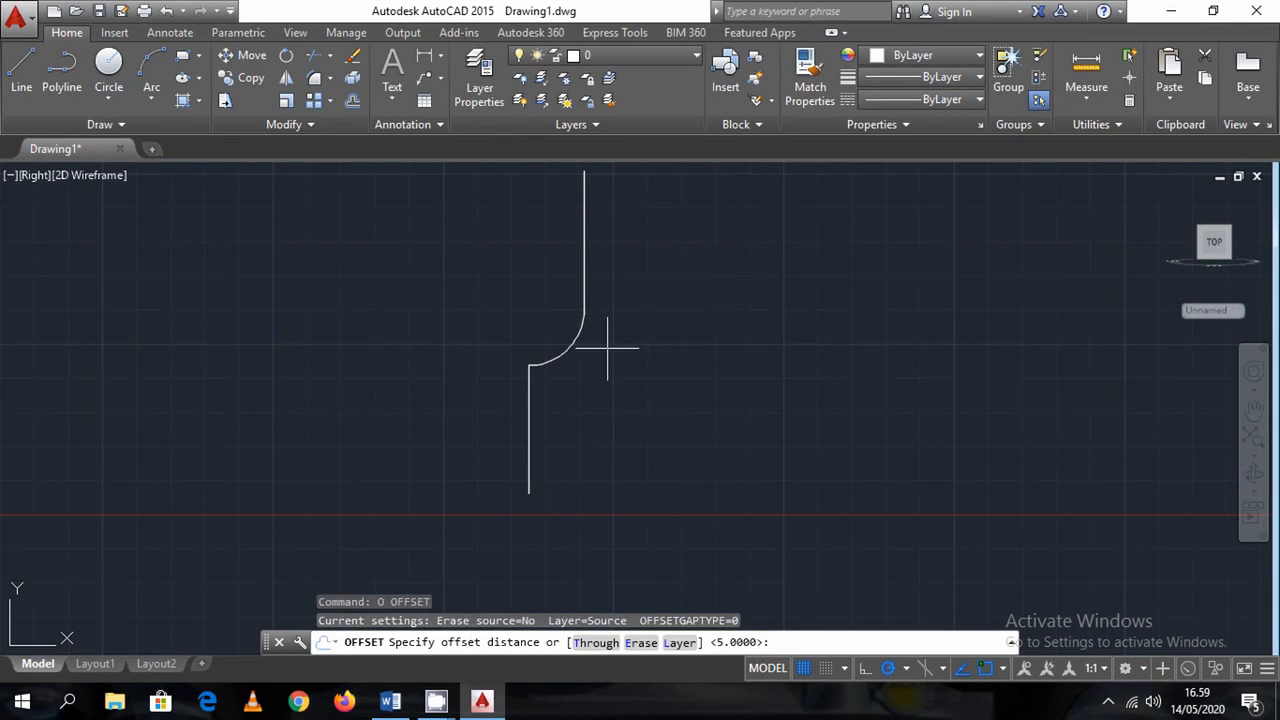
{"action": "type", "text": "5"}
{"action": "key", "text": "Return"}
{"action": "left_click", "coordinate": [584, 286]}
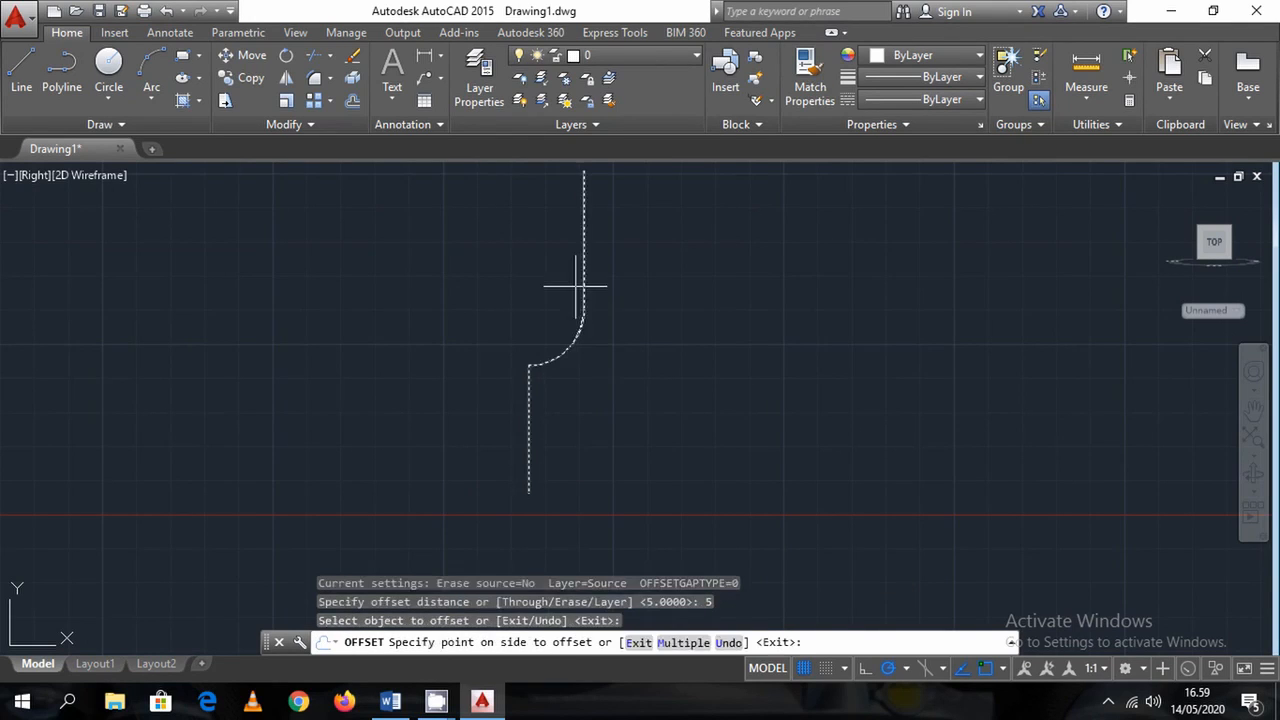
{"action": "key", "text": "Return"}
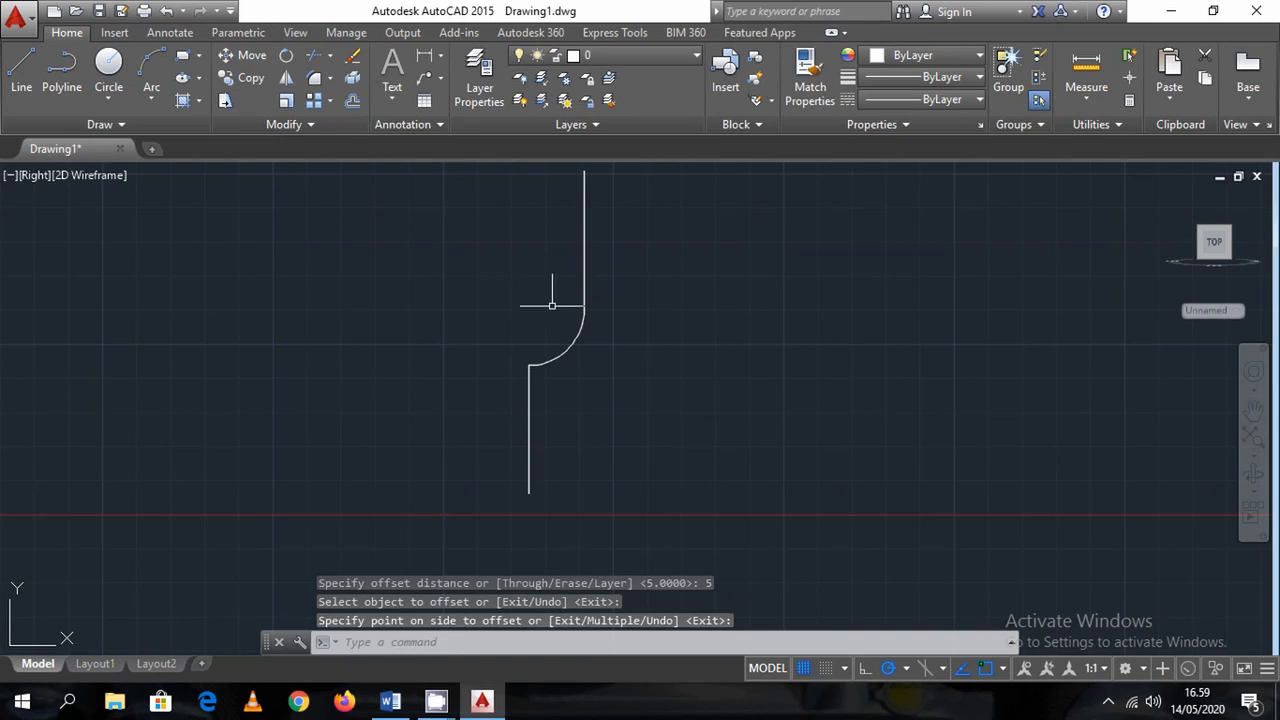
{"action": "scroll", "coordinate": [543, 294], "scroll_direction": "up", "scroll_amount": 5}
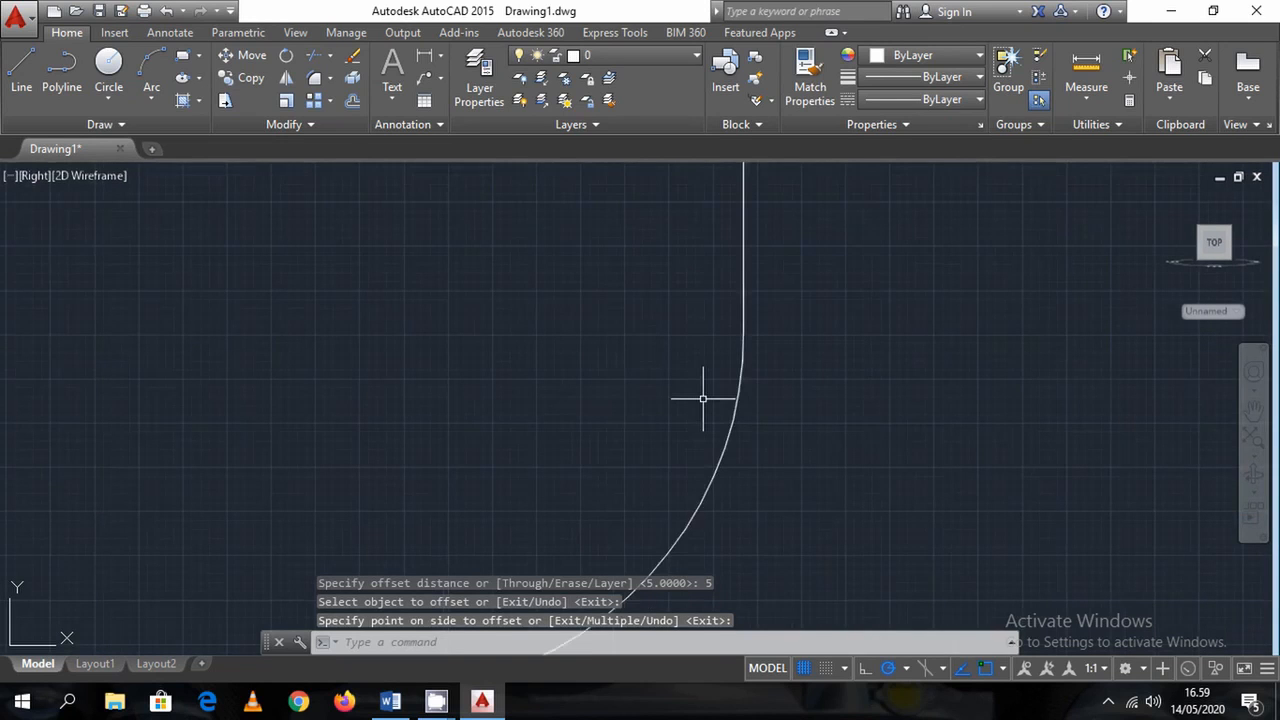
{"action": "scroll", "coordinate": [705, 399], "scroll_direction": "down", "scroll_amount": 2}
{"action": "type", "text": "o"}
{"action": "key", "text": "Return"}
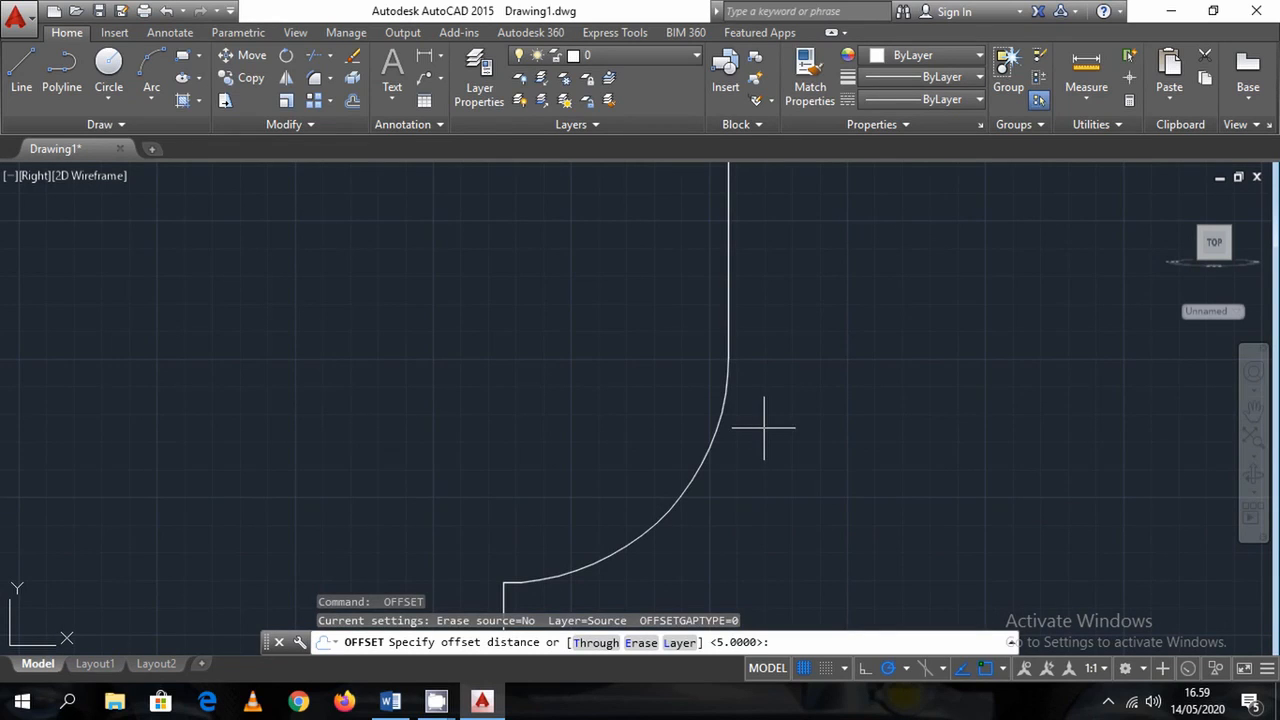
{"action": "key", "text": "Return"}
{"action": "left_click", "coordinate": [727, 407]}
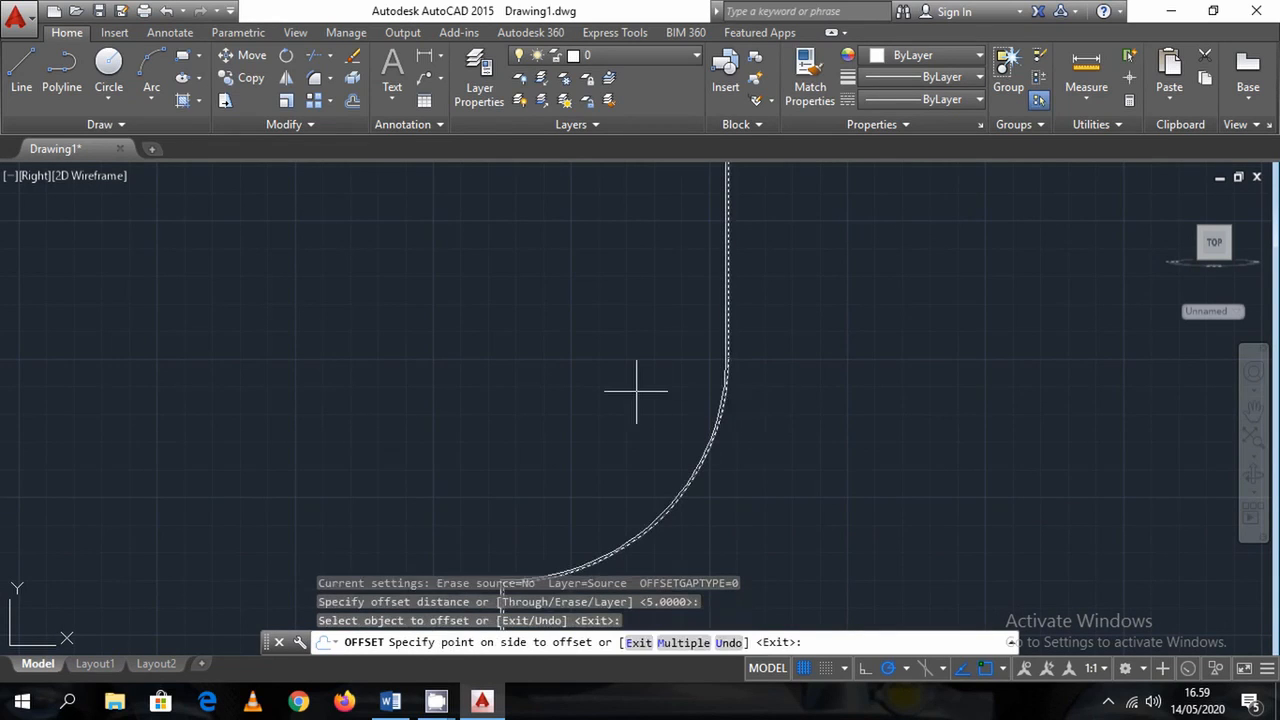
{"action": "key", "text": "Escape"}
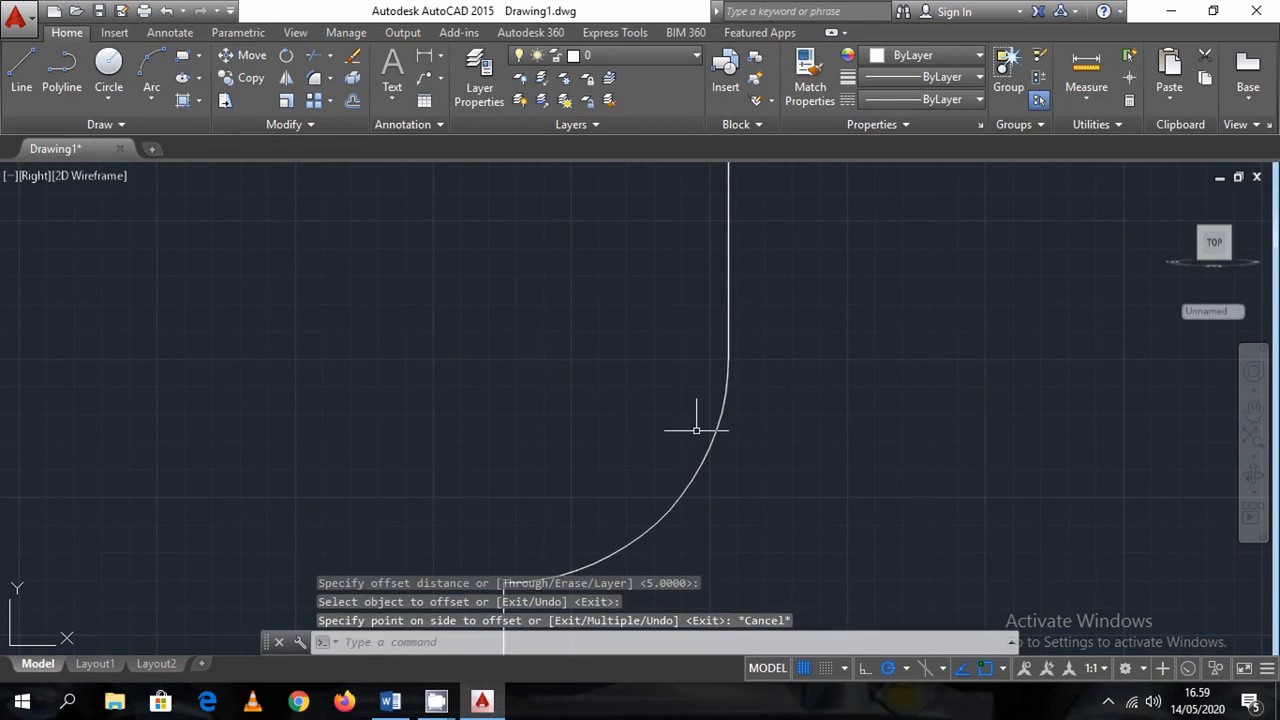
Try offsetting the polyline to the left with a distance of 20 instead
{"action": "scroll", "coordinate": [712, 442], "scroll_direction": "down", "scroll_amount": 4}
{"action": "type", "text": "o"}
{"action": "key", "text": "Return"}
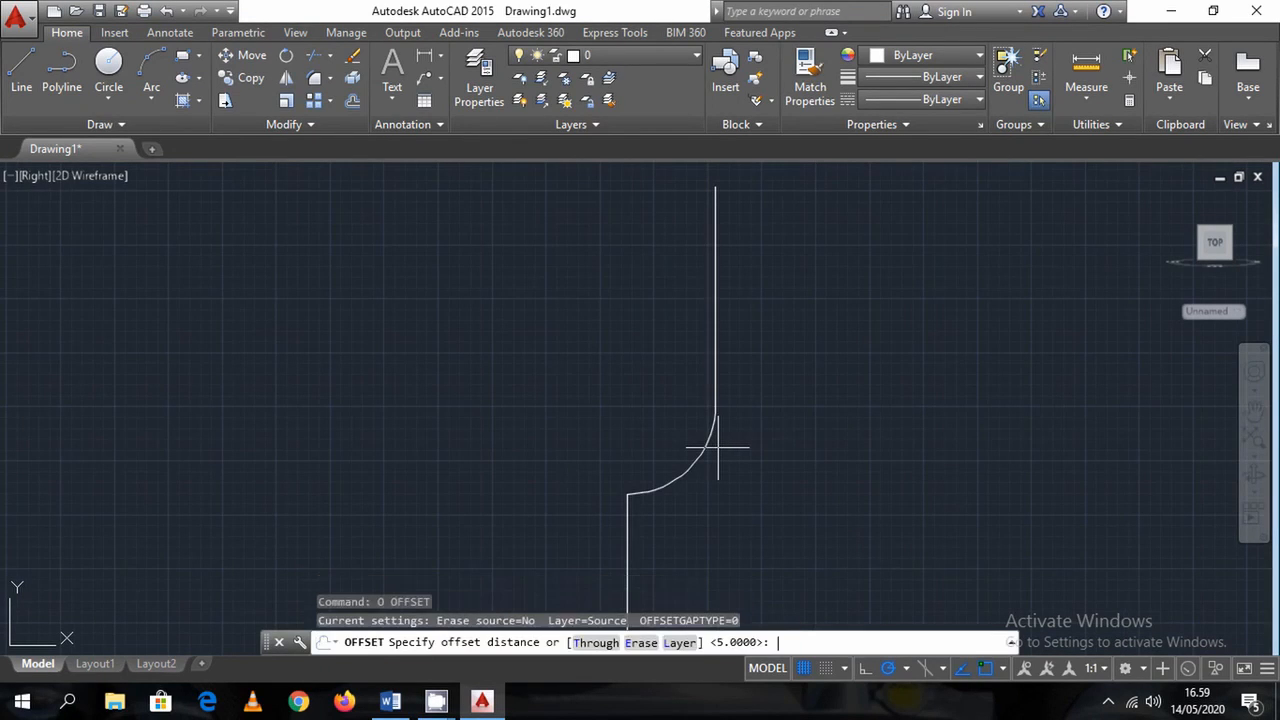
{"action": "type", "text": "20"}
{"action": "key", "text": "Return"}
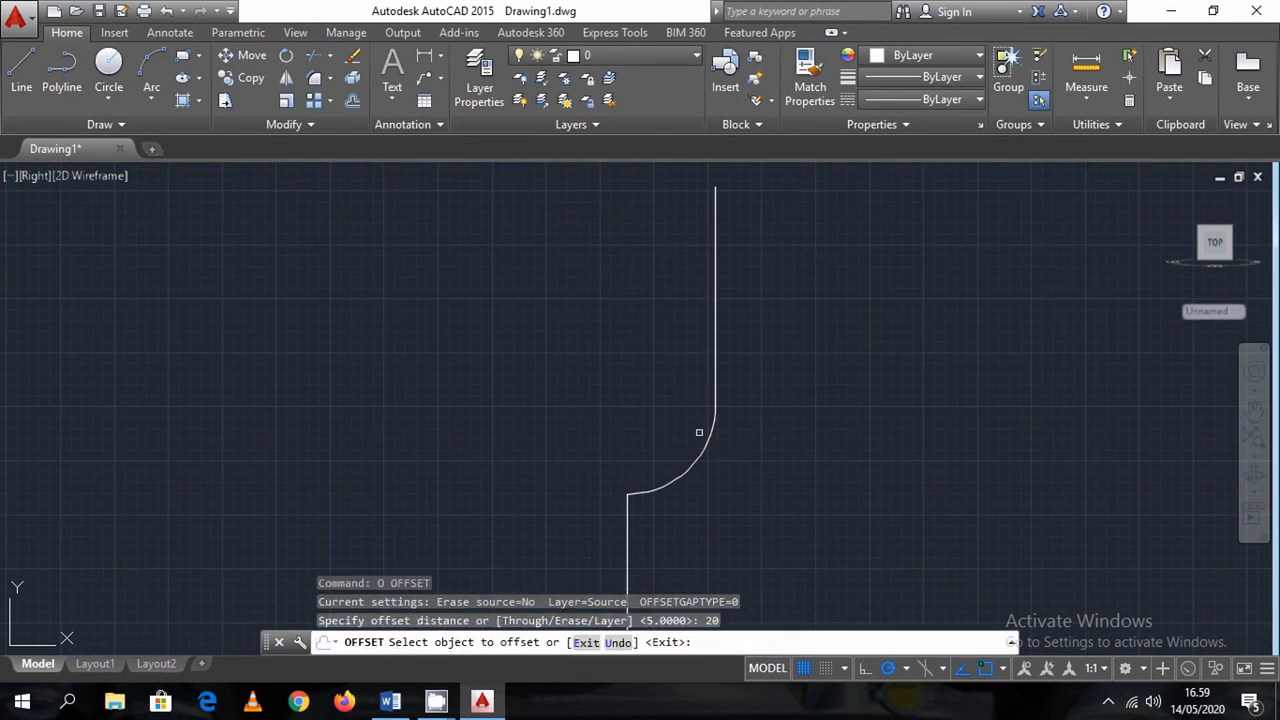
{"action": "left_click", "coordinate": [705, 432]}
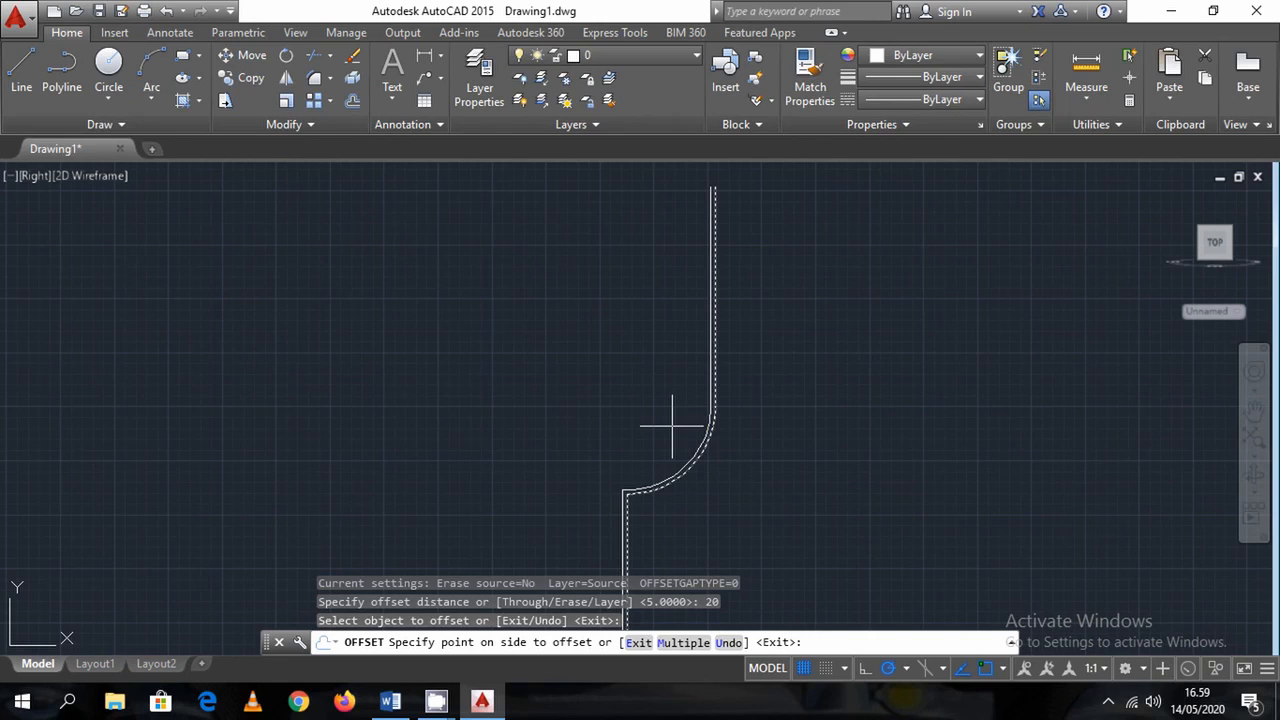
{"action": "key", "text": "Escape"}
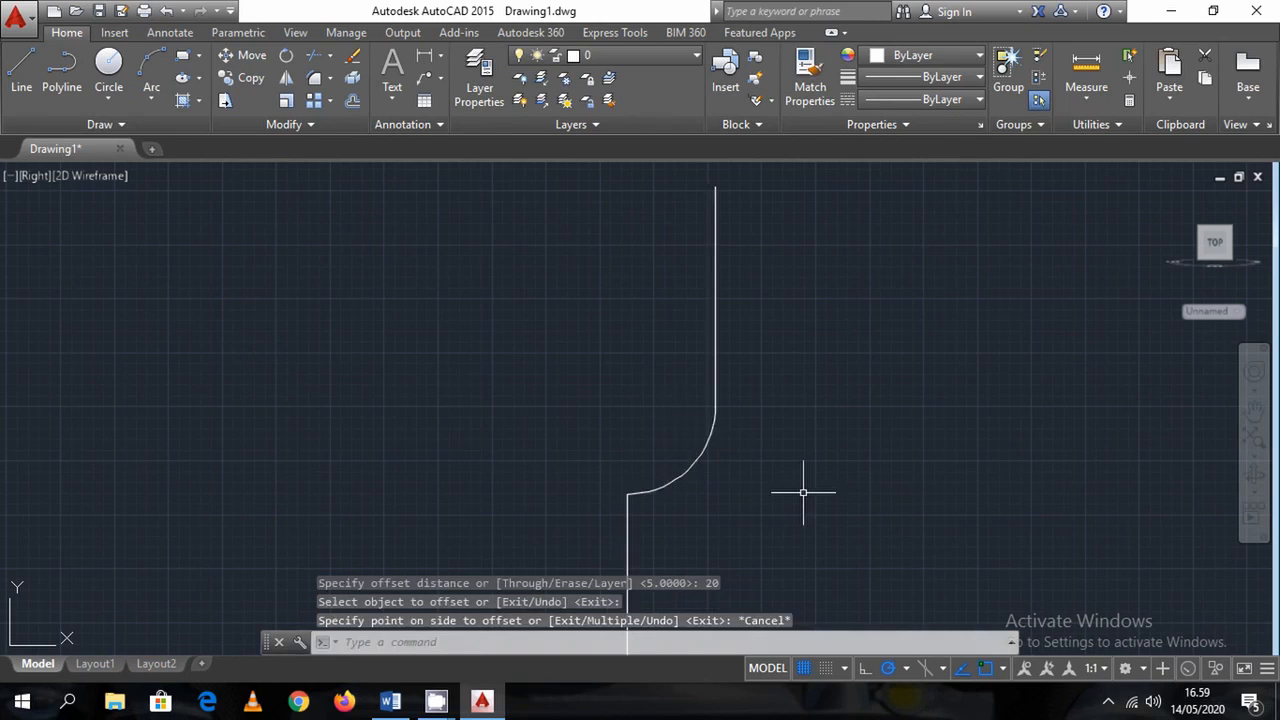
Offset the polyline by 40 to its left side, forming a double-line profile
{"action": "type", "text": "o"}
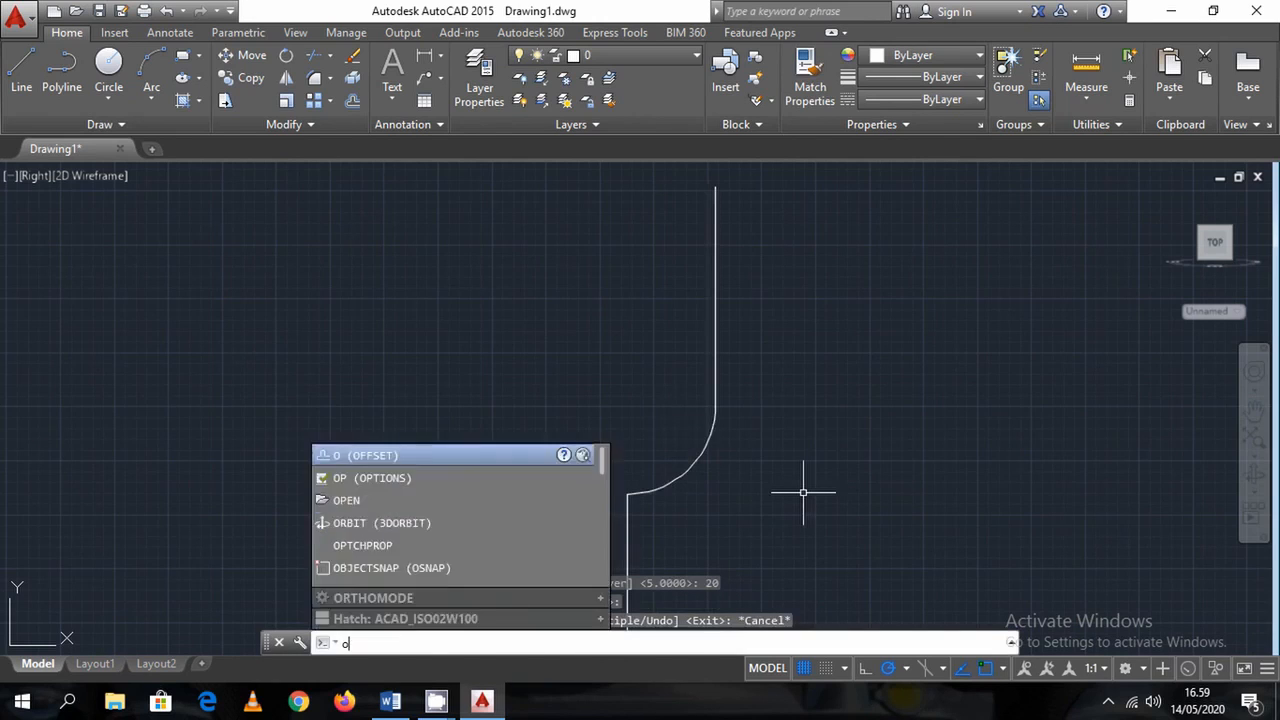
{"action": "key", "text": "Return"}
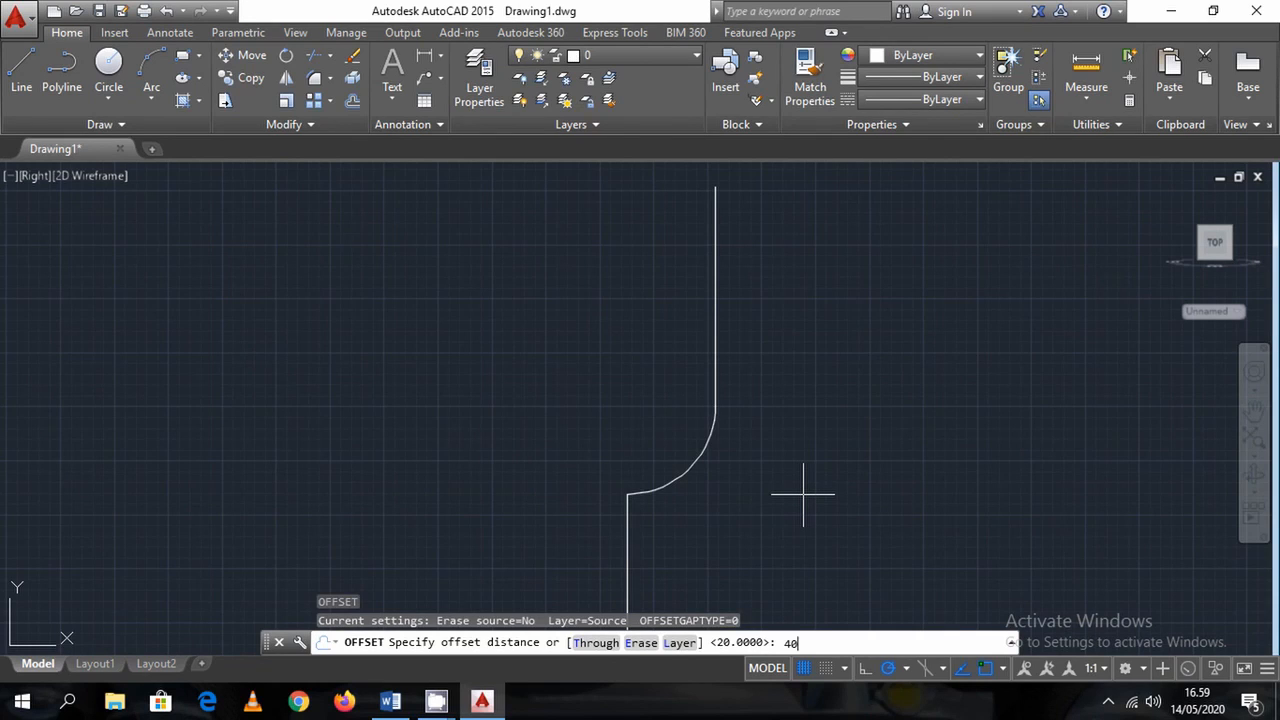
{"action": "key", "text": "Return"}
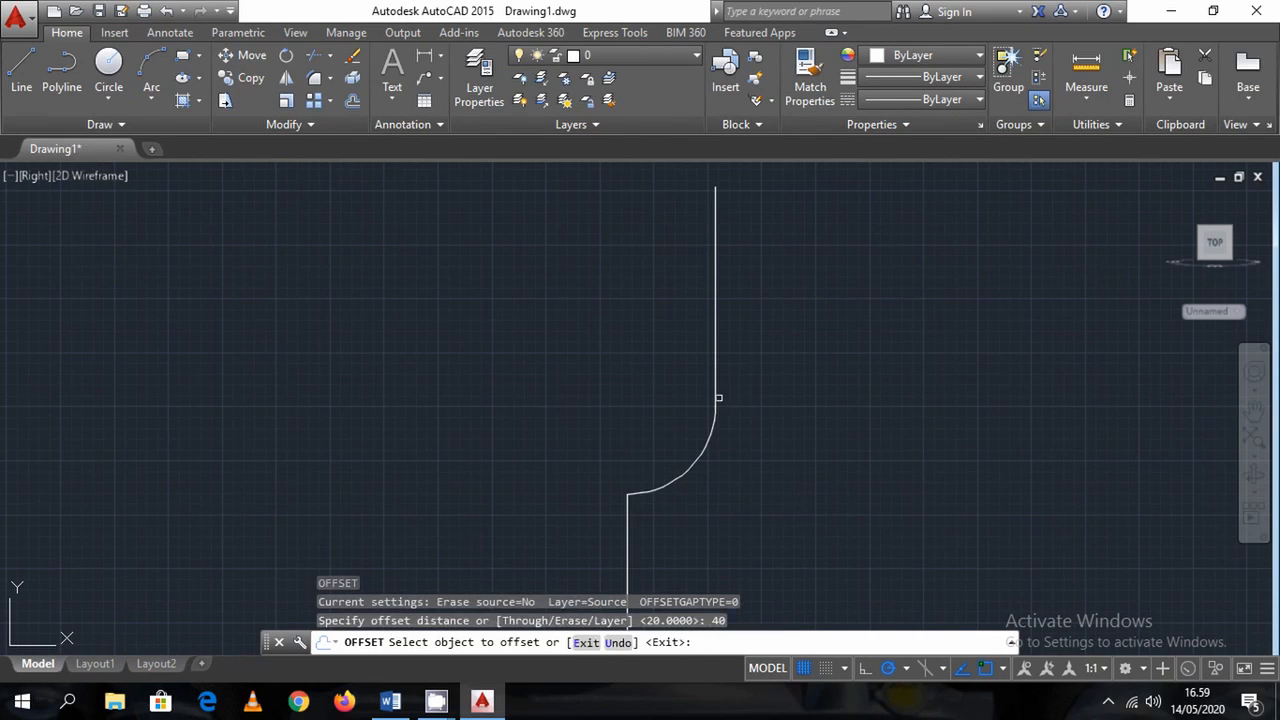
{"action": "left_click", "coordinate": [717, 398]}
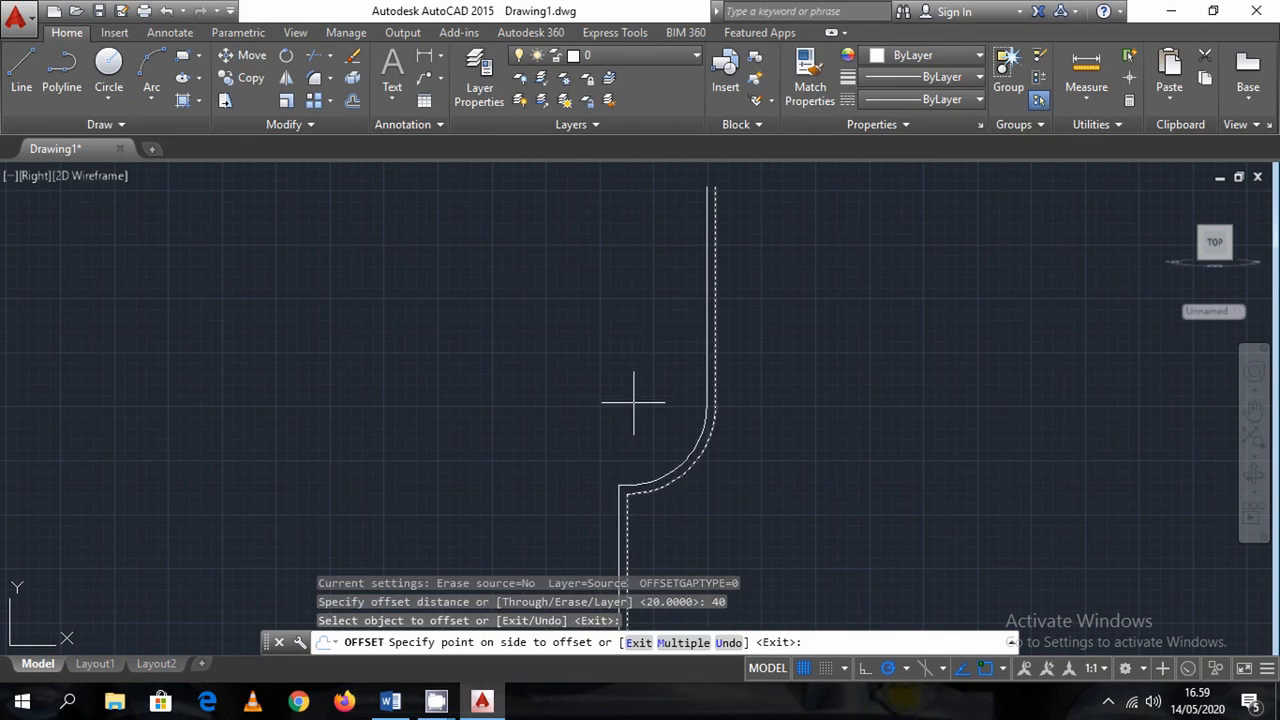
{"action": "left_click", "coordinate": [633, 403]}
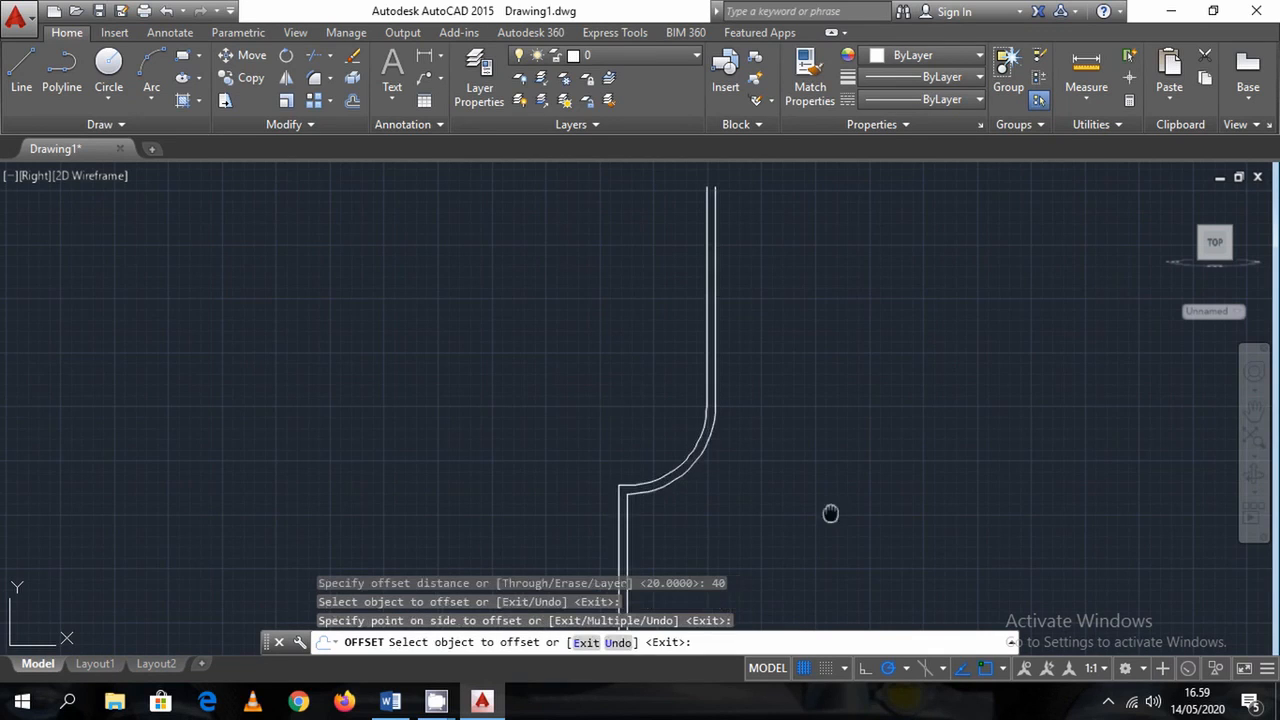
{"action": "middle_click_drag", "start_coordinate": [830, 513], "coordinate": [730, 391]}
{"action": "scroll", "coordinate": [730, 391], "scroll_direction": "down", "scroll_amount": 4}
{"action": "scroll", "coordinate": [673, 432], "scroll_direction": "up", "scroll_amount": 5}
{"action": "key", "text": "Escape"}
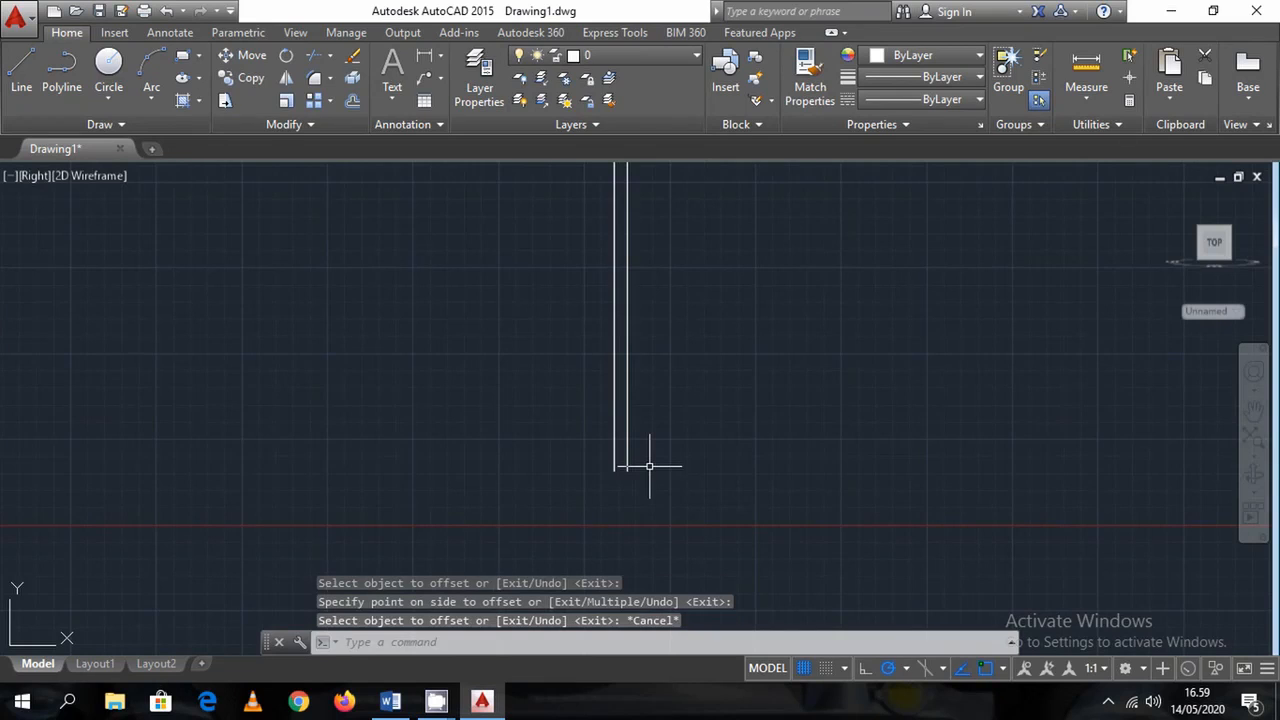
Draw a short vertical line straight down from the lower end of the profile's left line
{"action": "type", "text": "l"}
{"action": "key", "text": "Return"}
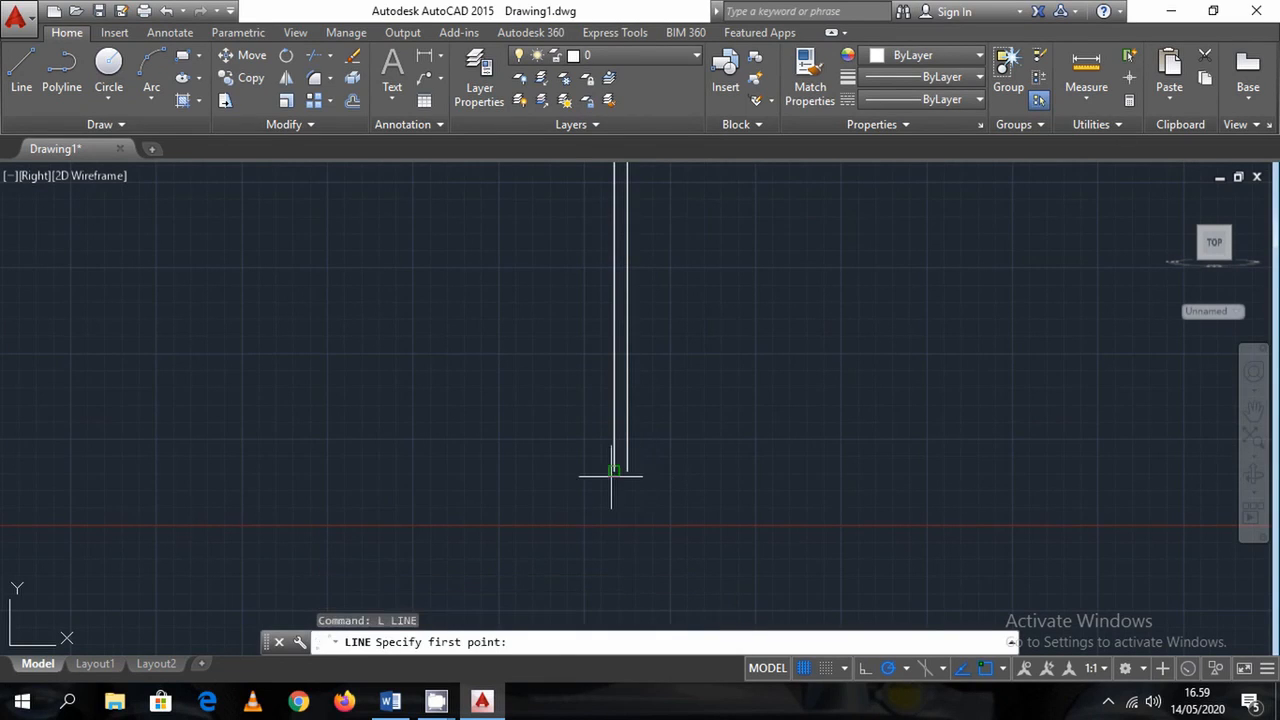
{"action": "left_click", "coordinate": [613, 470]}
{"action": "left_click", "coordinate": [614, 510]}
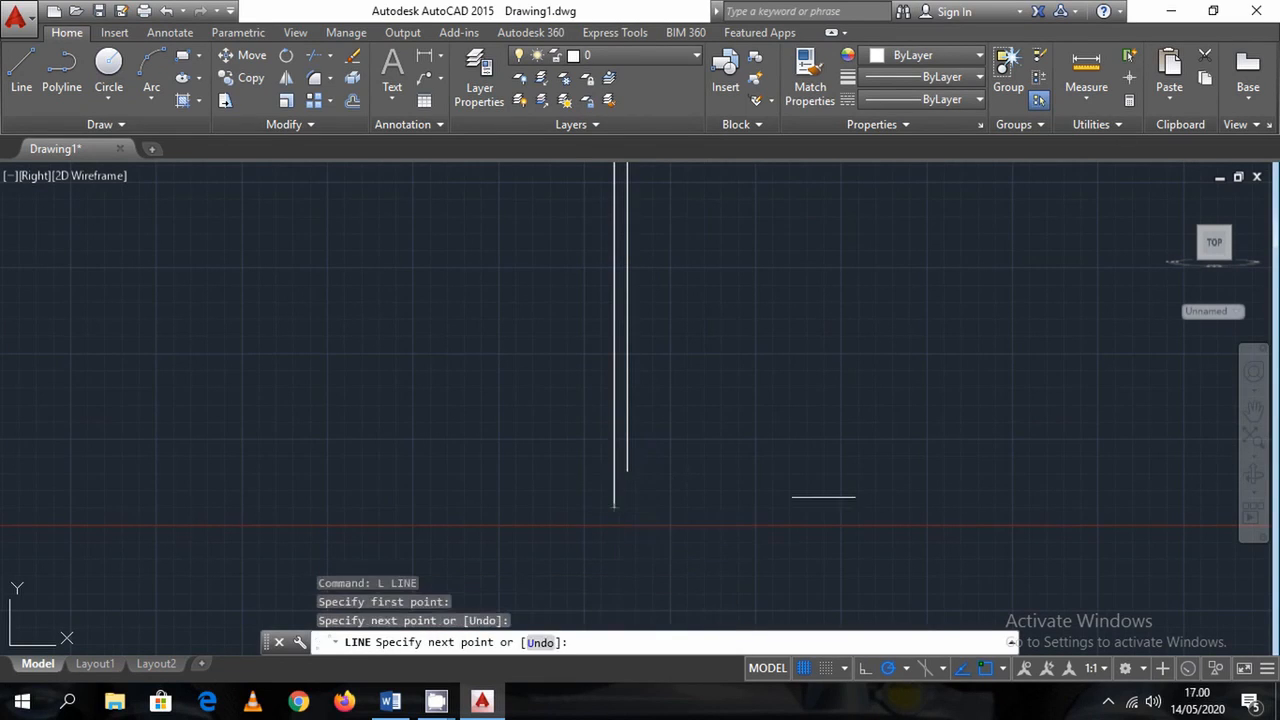
Try to continue the line from the stub's lower end towards the right as the base edge
{"action": "scroll", "coordinate": [828, 510], "scroll_direction": "down", "scroll_amount": 5}
{"action": "scroll", "coordinate": [828, 510], "scroll_direction": "up", "scroll_amount": 3}
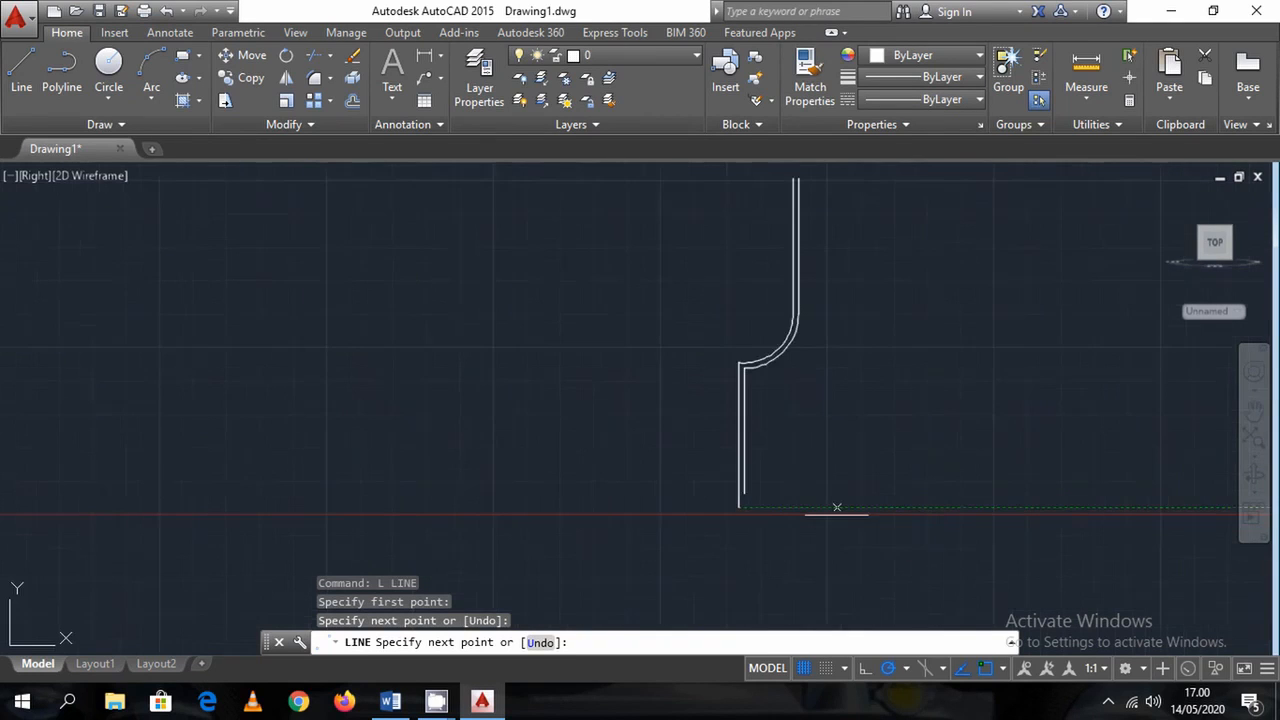
{"action": "left_click", "coordinate": [763, 515]}
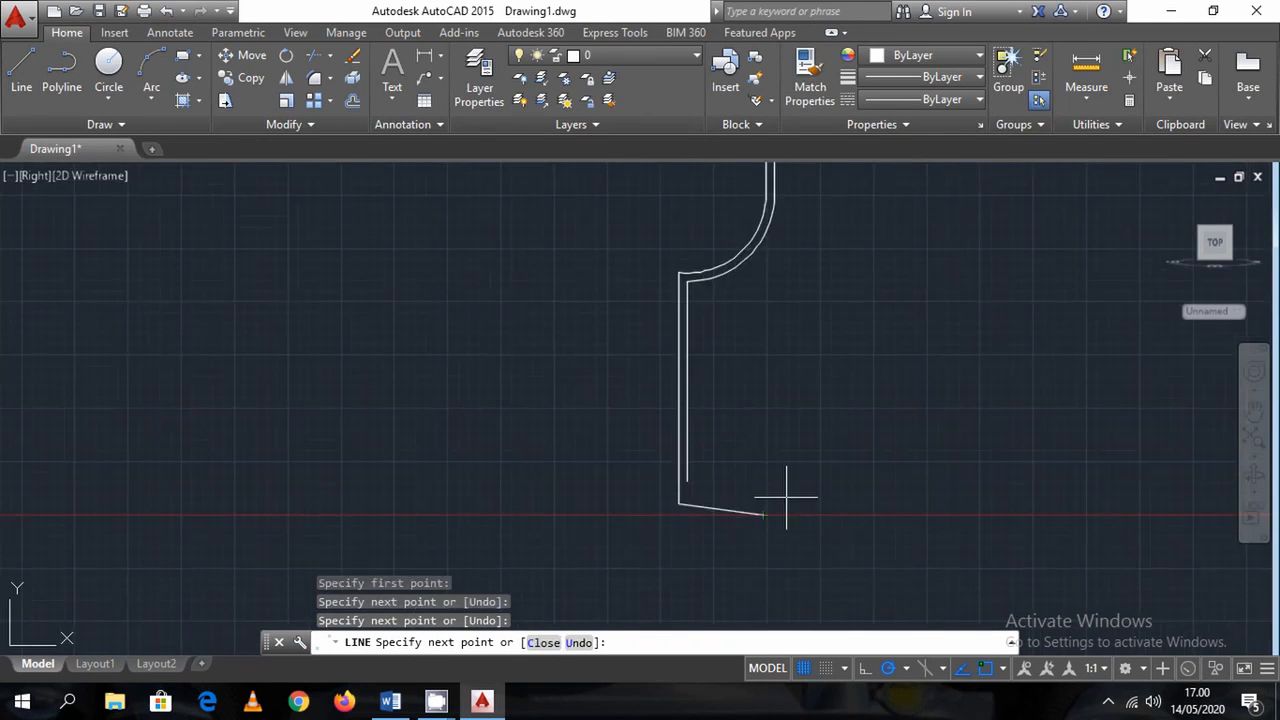
{"action": "key", "text": "ctrl+z"}
Try a long foot outline with a horizontal base, a short upright end and a slope to the right line, then undo those segments
{"action": "left_click", "coordinate": [758, 500]}
{"action": "scroll", "coordinate": [740, 497], "scroll_direction": "up", "scroll_amount": 3}
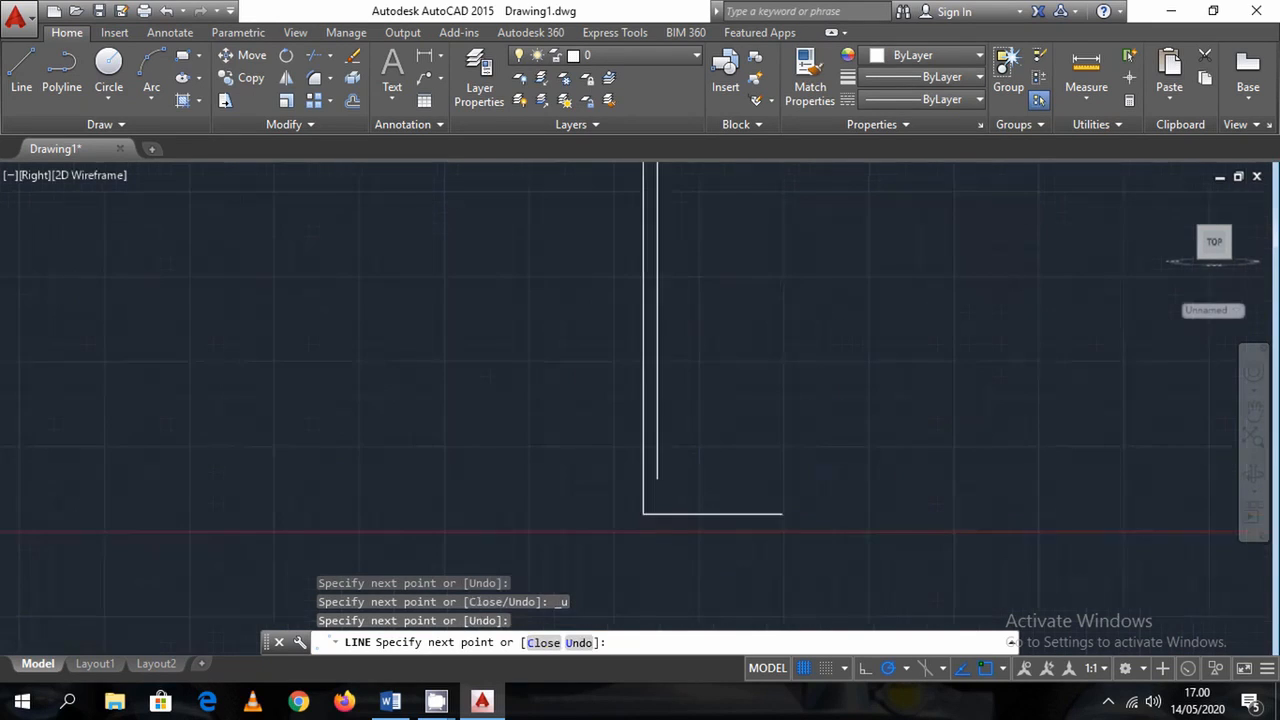
{"action": "scroll", "coordinate": [740, 490], "scroll_direction": "up", "scroll_amount": 2}
{"action": "scroll", "coordinate": [812, 515], "scroll_direction": "up", "scroll_amount": 5}
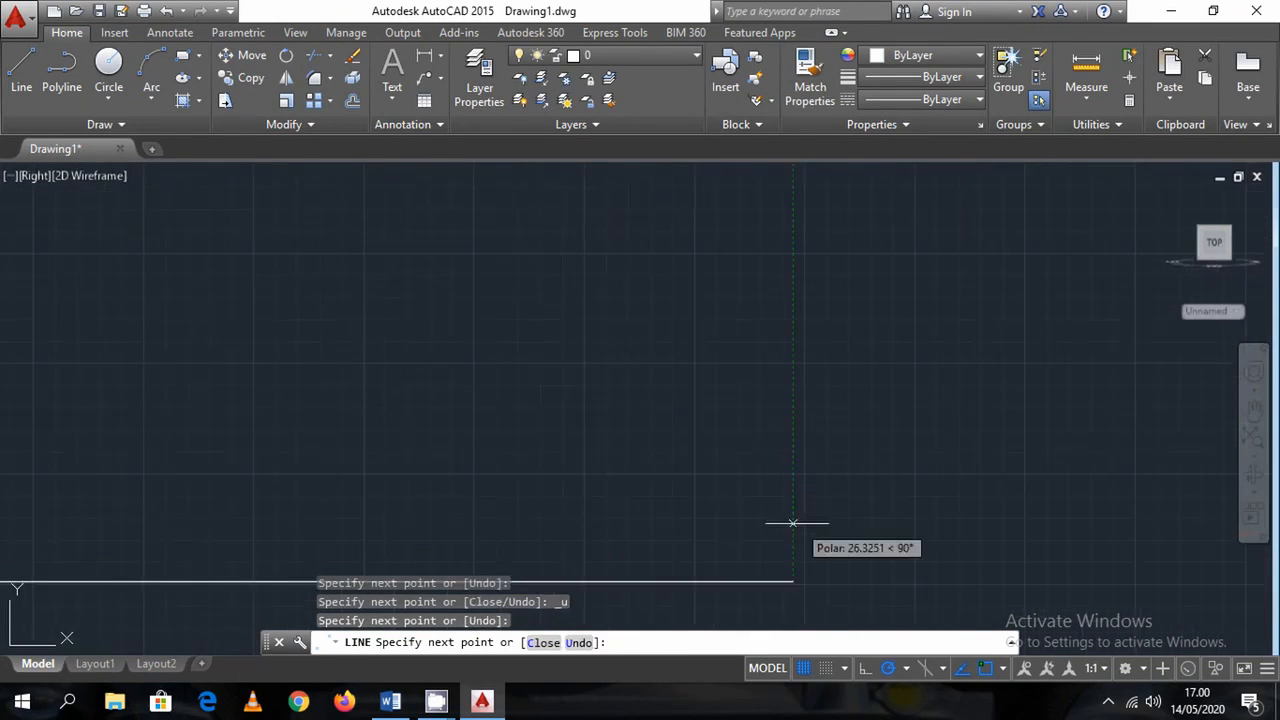
{"action": "left_click", "coordinate": [791, 505]}
{"action": "scroll", "coordinate": [712, 508], "scroll_direction": "down", "scroll_amount": 6}
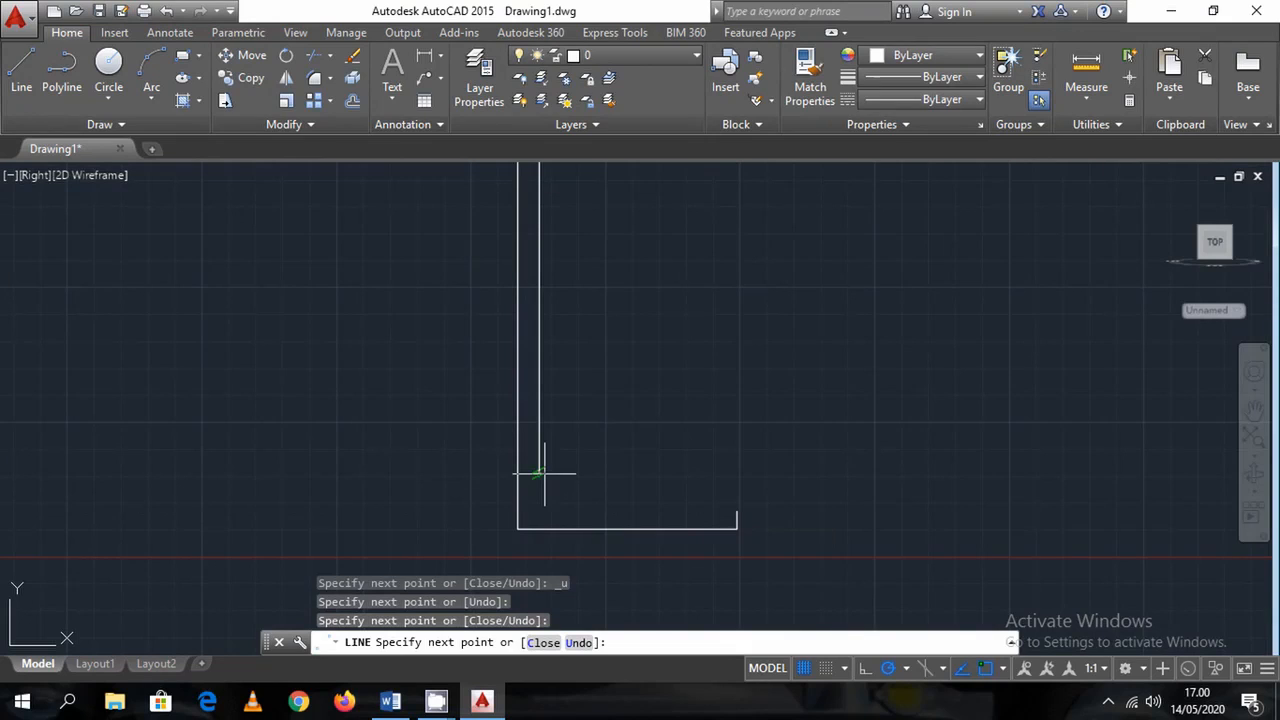
{"action": "left_click", "coordinate": [544, 472]}
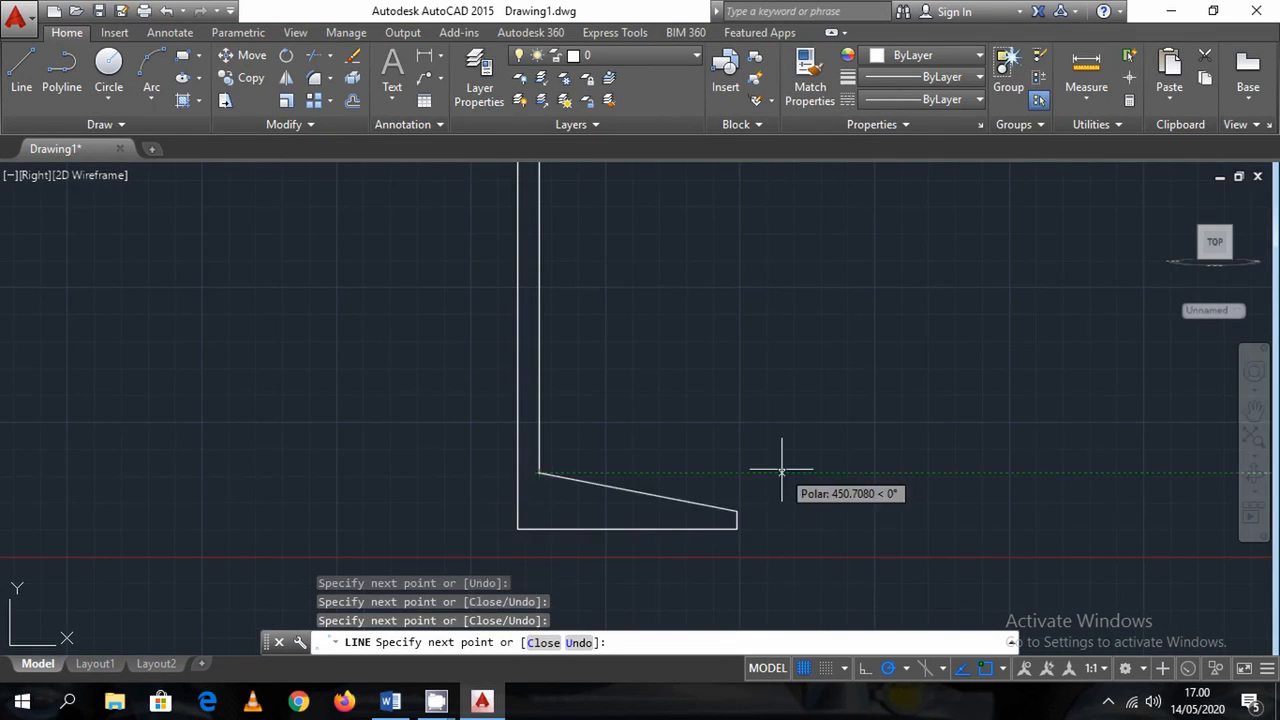
{"action": "key", "text": "ctrl+z"}
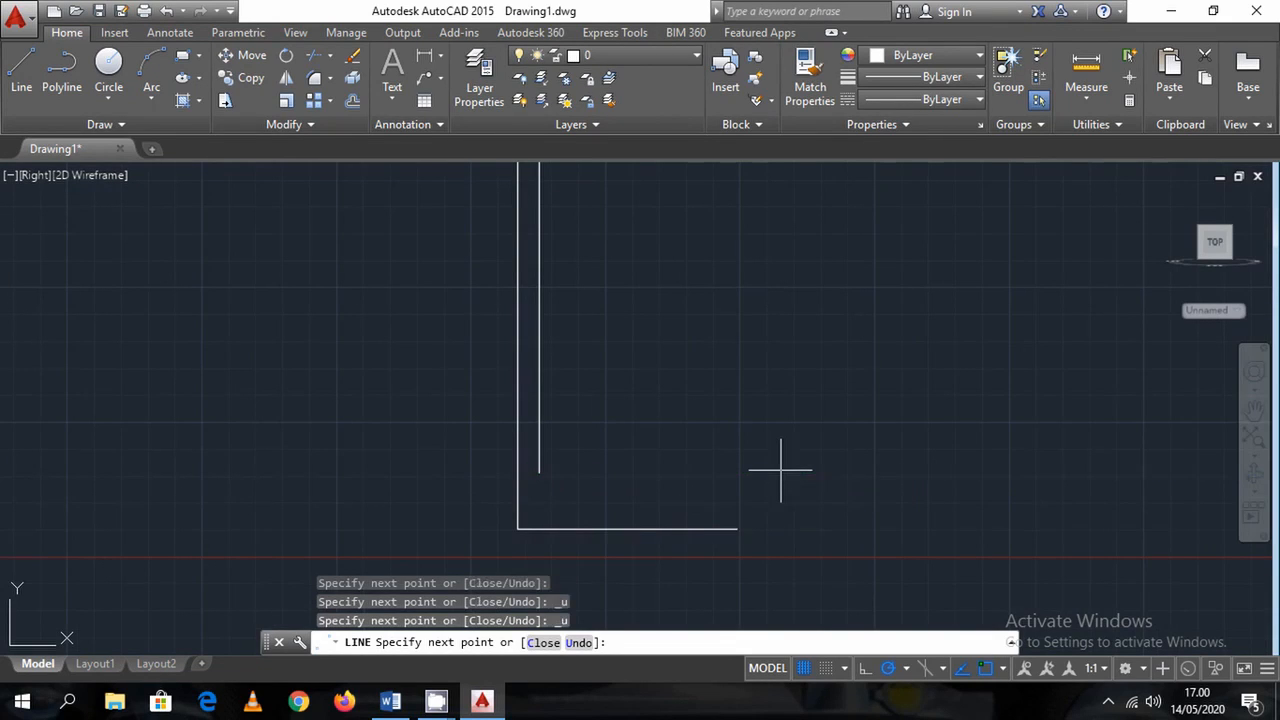
{"action": "key", "text": "ctrl+z"}
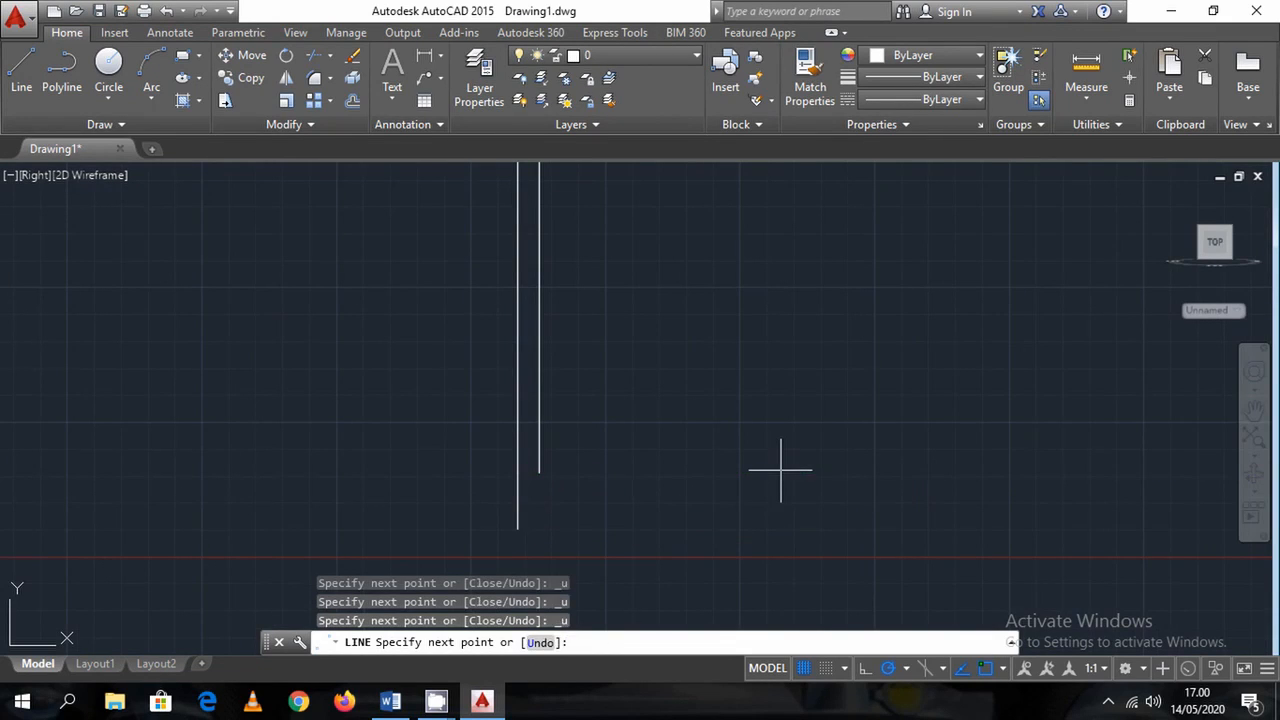
Draw the foot from the stub's midpoint: a horizontal base, an upright end about 30 high and a slope to the right line's lower end
{"action": "left_click", "coordinate": [516, 504]}
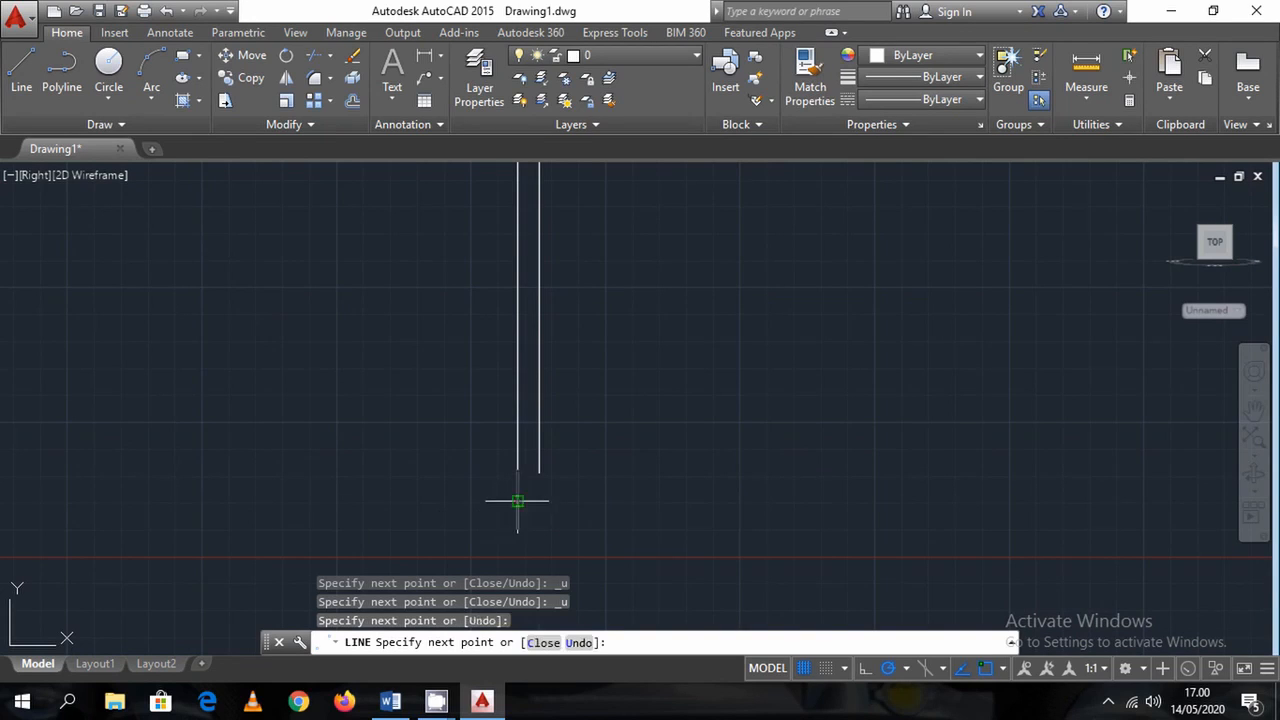
{"action": "left_click", "coordinate": [678, 501]}
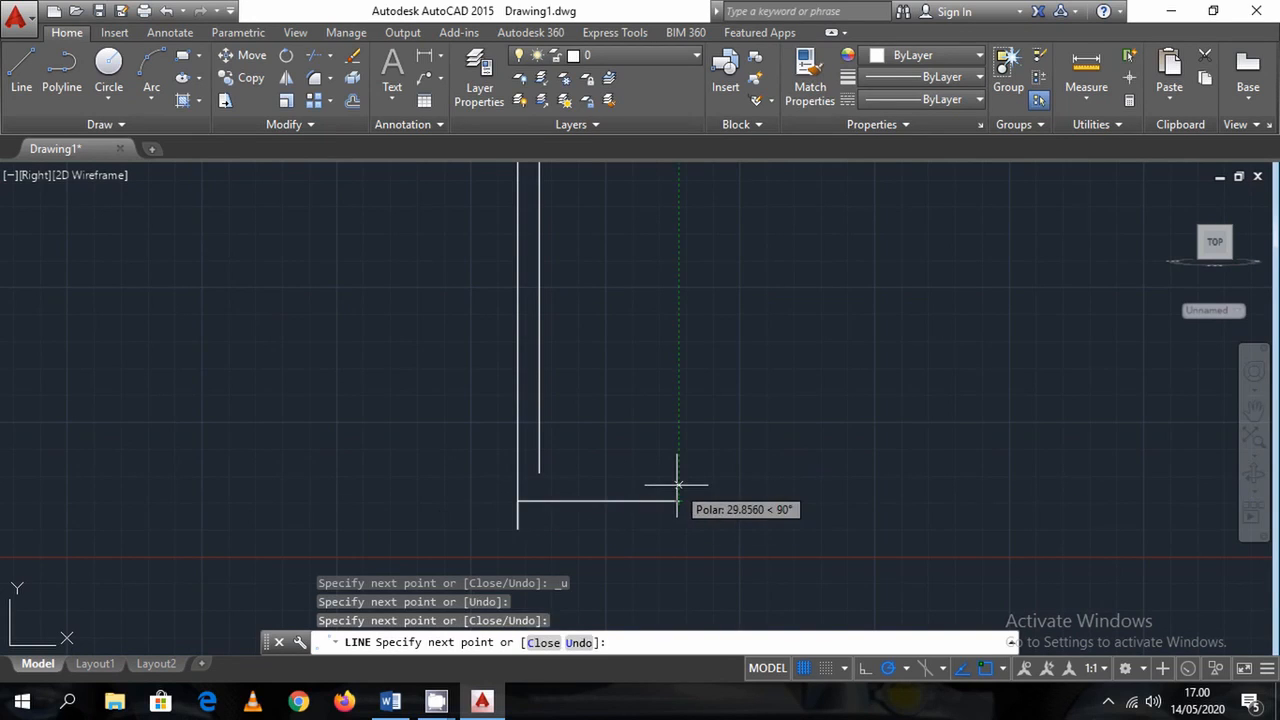
{"action": "left_click", "coordinate": [678, 487]}
{"action": "left_click", "coordinate": [539, 473]}
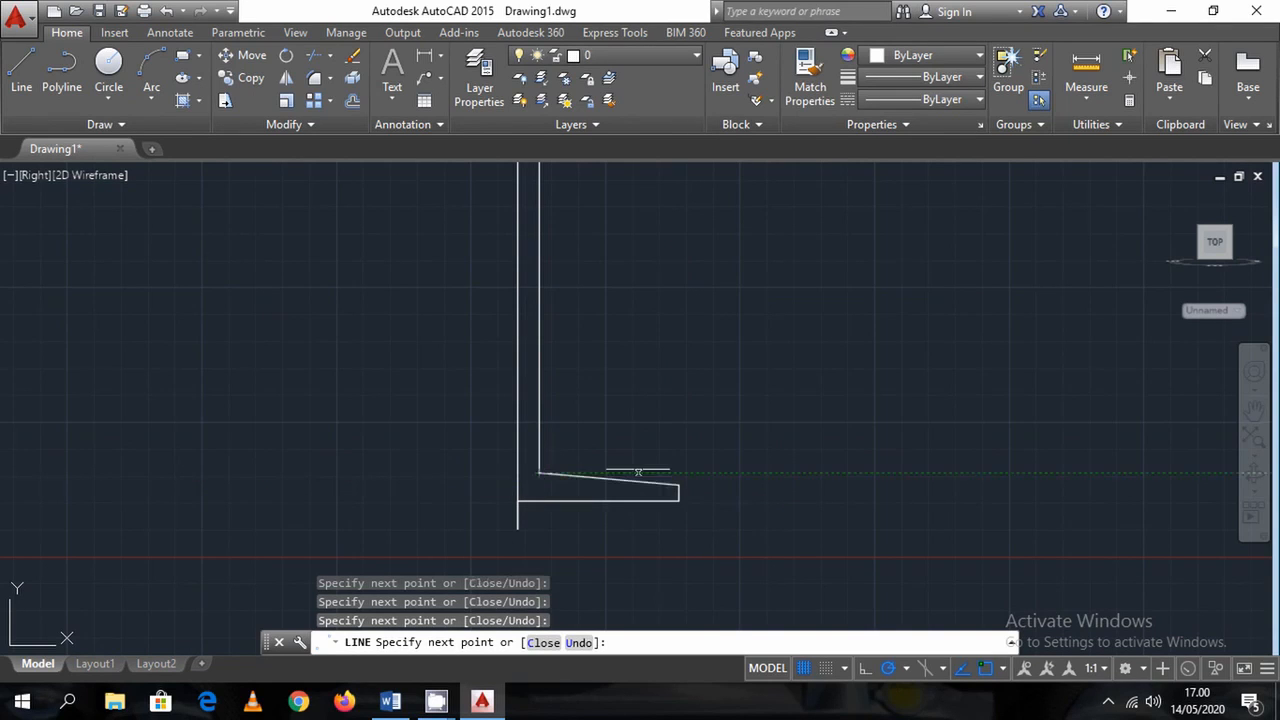
{"action": "key", "text": "Escape"}
Try to trim the leftover stub below the foot, using all objects as cutting edges
{"action": "scroll", "coordinate": [500, 528], "scroll_direction": "up", "scroll_amount": 2}
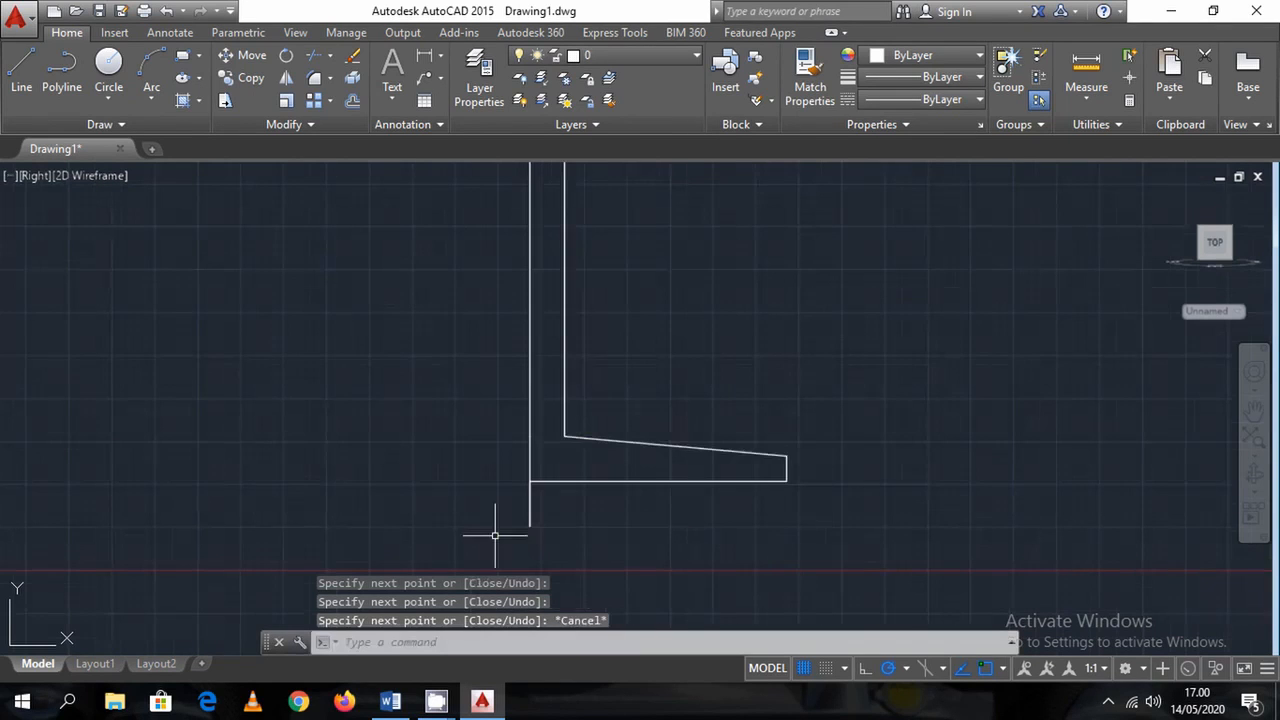
{"action": "type", "text": "tr"}
{"action": "key", "text": "Return"}
{"action": "key", "text": "Return"}
{"action": "left_click", "coordinate": [553, 536]}
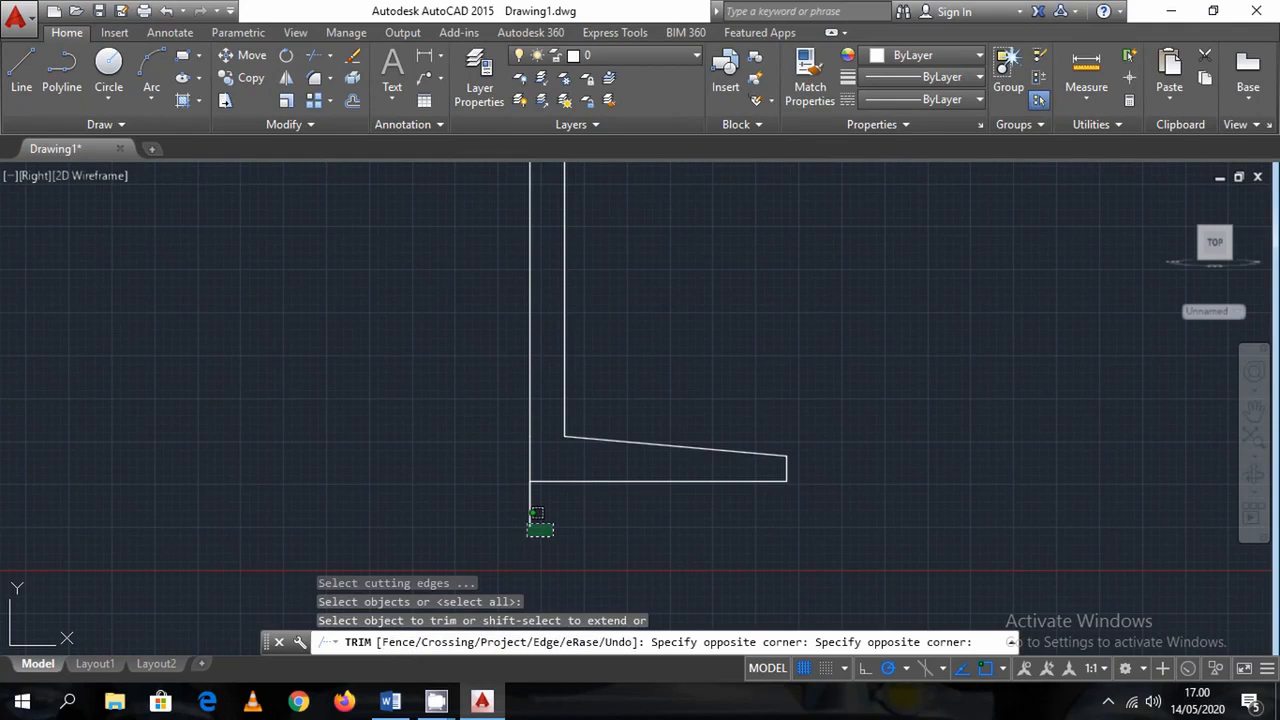
{"action": "left_click", "coordinate": [536, 514]}
{"action": "key", "text": "Escape"}
{"action": "type", "text": "tr"}
{"action": "key", "text": "Return"}
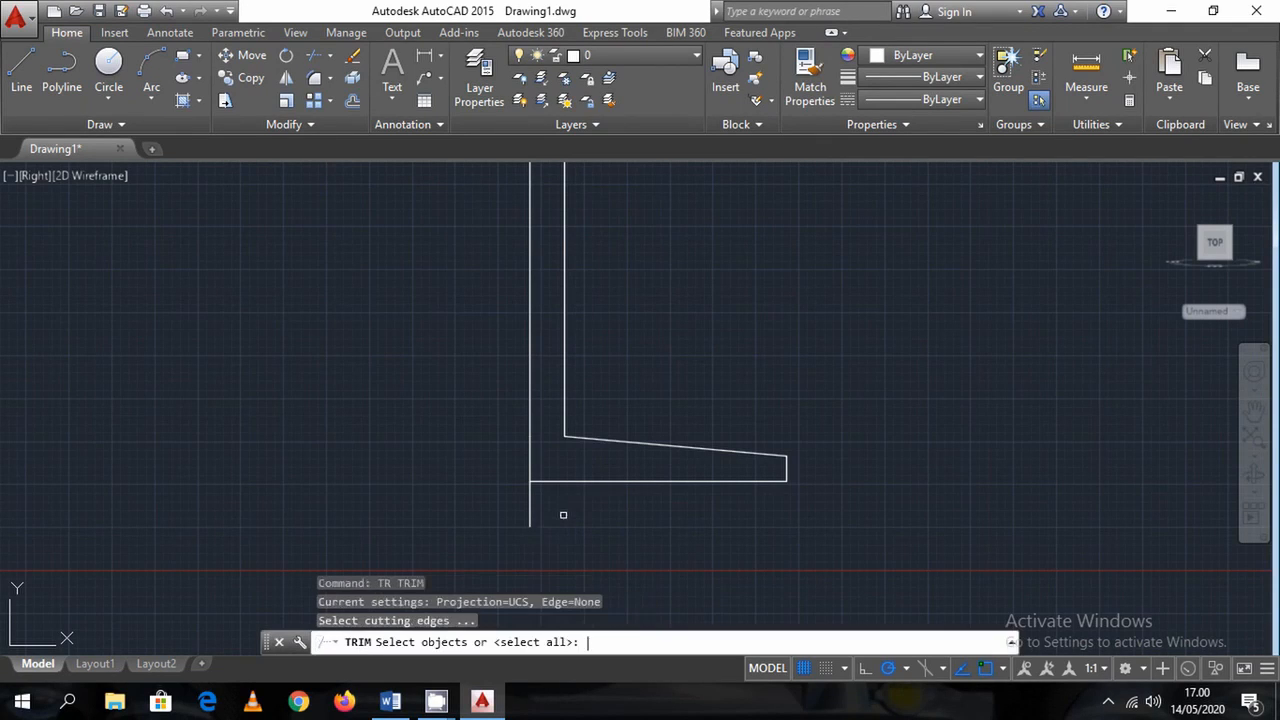
{"action": "key", "text": "Return"}
{"action": "left_click", "coordinate": [543, 517]}
{"action": "left_click", "coordinate": [511, 500]}
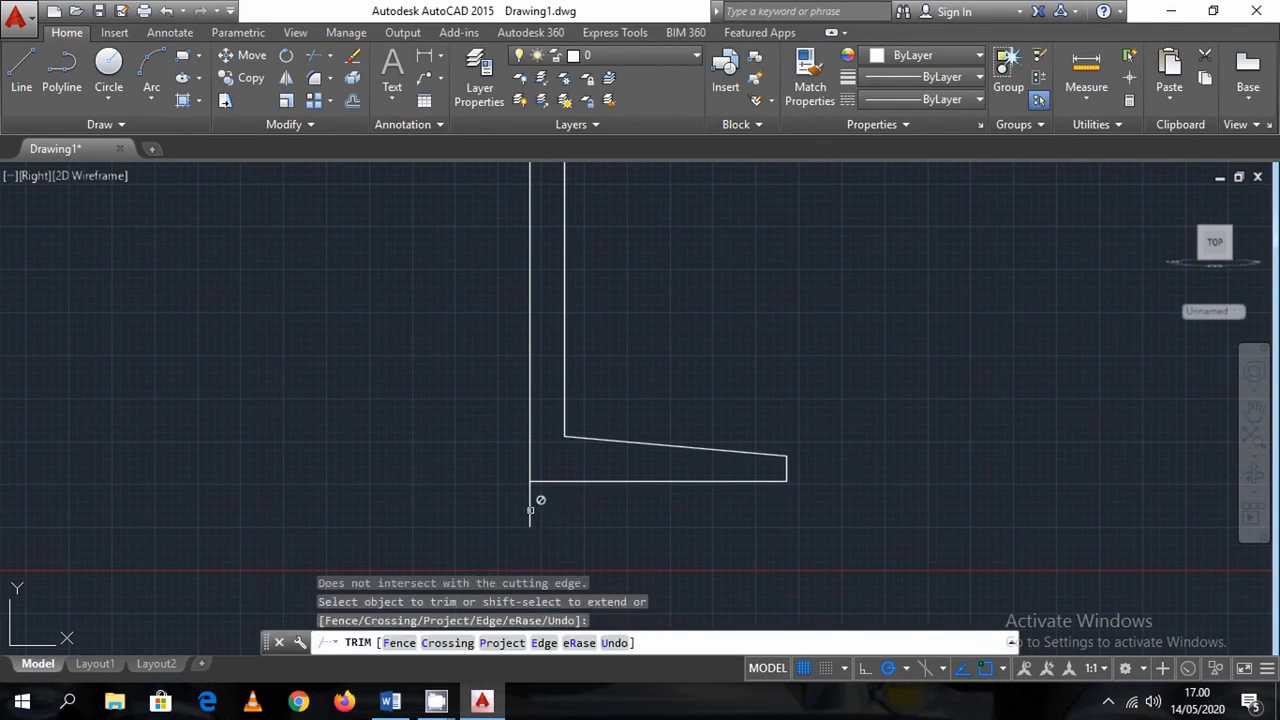
{"action": "key", "text": "Escape"}
Shorten the leftover stub by stretching its lower endpoint up to the corner of the foot's base line
{"action": "left_click", "coordinate": [530, 511]}
{"action": "left_click", "coordinate": [530, 503]}
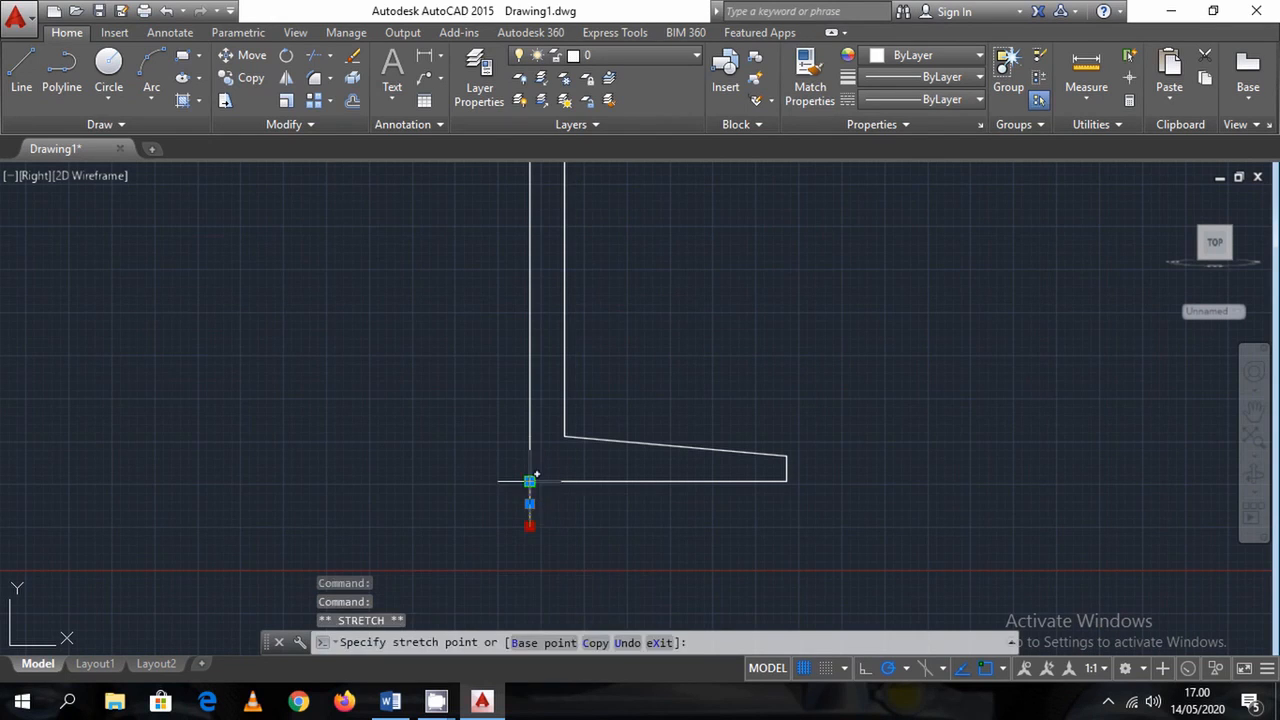
{"action": "key", "text": "Escape"}
Close the top of the double-line profile with a line between the two upper endpoints
{"action": "scroll", "coordinate": [746, 446], "scroll_direction": "down", "scroll_amount": 6}
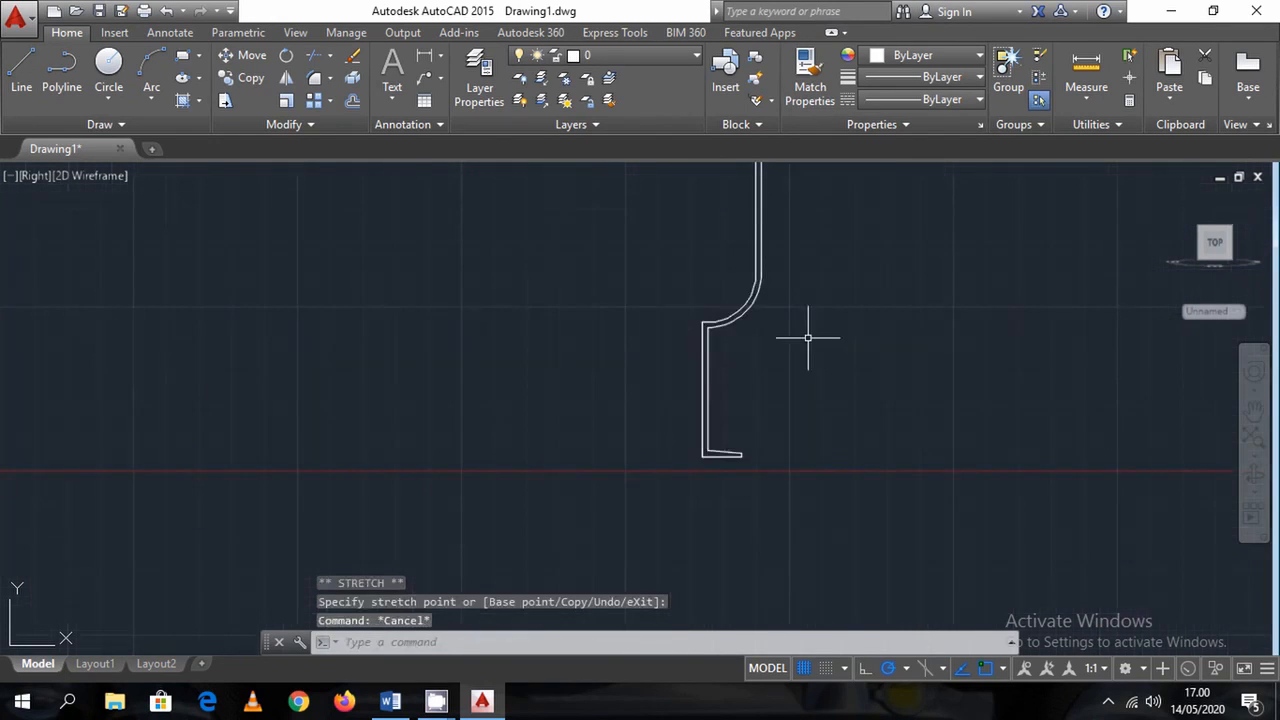
{"action": "middle_click_drag", "start_coordinate": [773, 217], "coordinate": [691, 471]}
{"action": "scroll", "coordinate": [667, 430], "scroll_direction": "up", "scroll_amount": 6}
{"action": "type", "text": "l"}
{"action": "key", "text": "Return"}
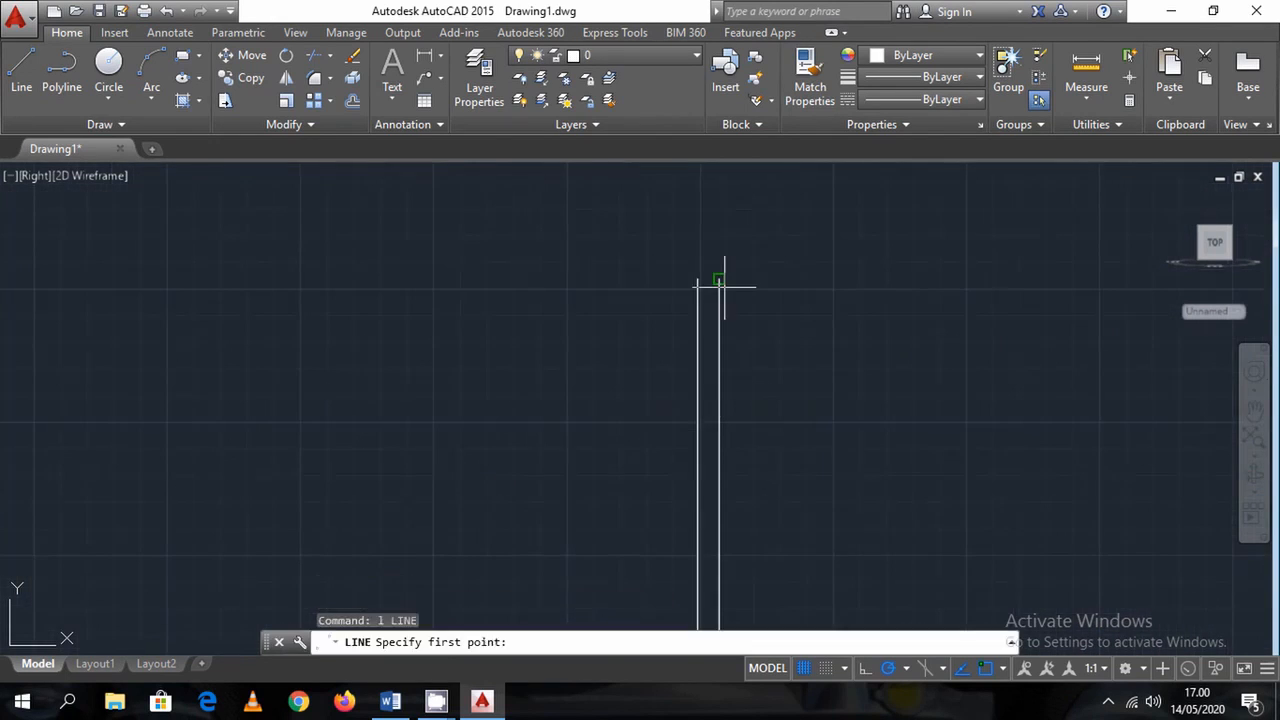
{"action": "left_click", "coordinate": [719, 280]}
{"action": "left_click", "coordinate": [706, 278]}
{"action": "key", "text": "Escape"}
Join all lines and curves of the closed profile into a single polyline
{"action": "scroll", "coordinate": [783, 379], "scroll_direction": "down", "scroll_amount": 5}
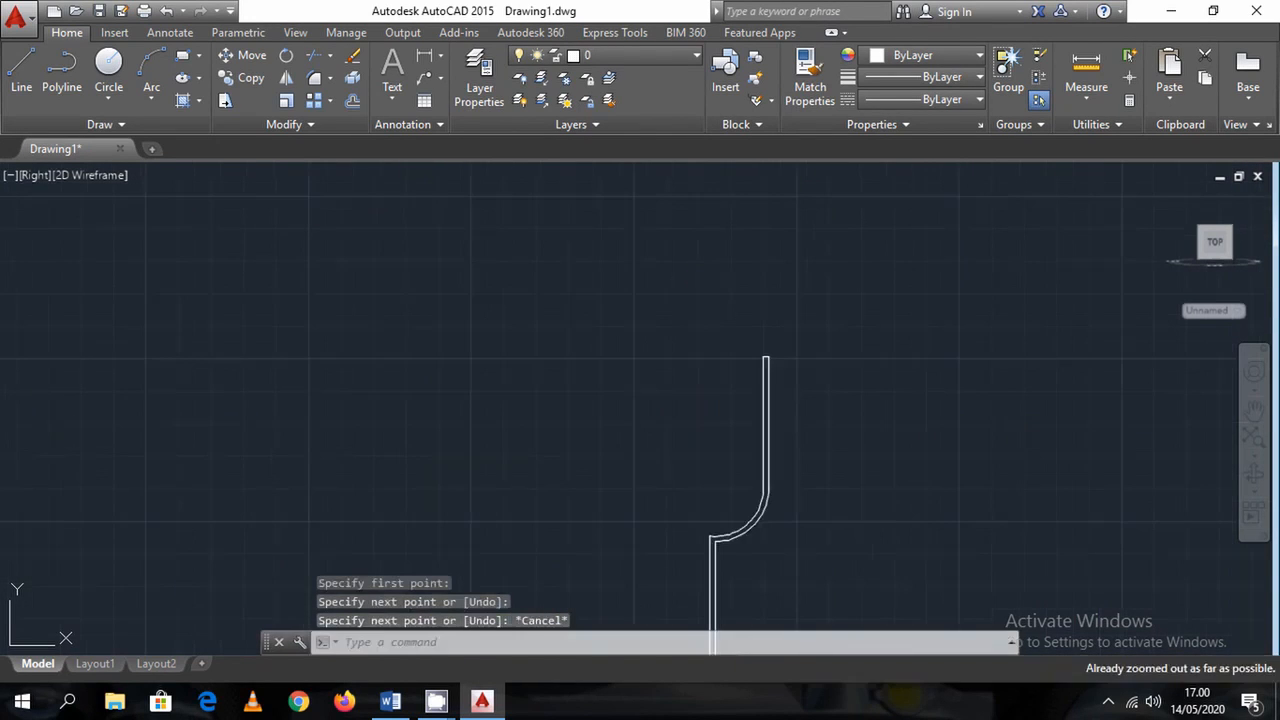
{"action": "middle_click_drag", "start_coordinate": [790, 471], "coordinate": [726, 423]}
{"action": "scroll", "coordinate": [731, 429], "scroll_direction": "down", "scroll_amount": 2}
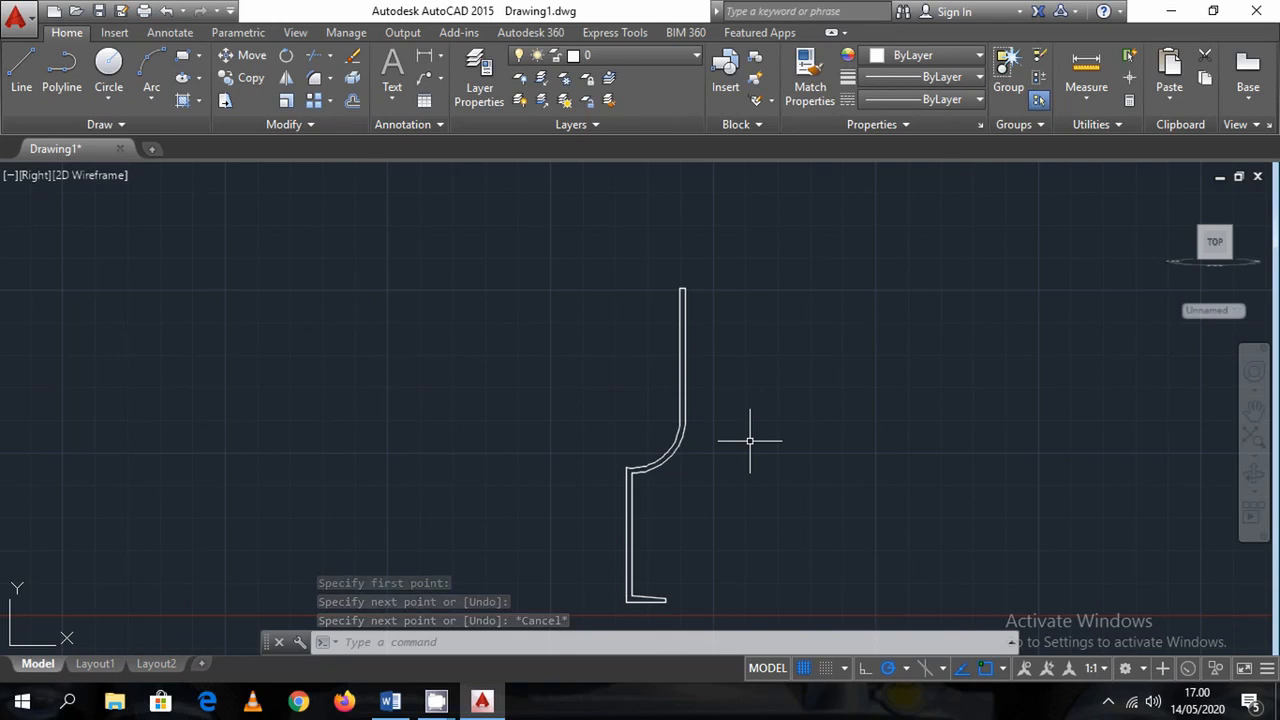
{"action": "type", "text": "join"}
{"action": "key", "text": "Return"}
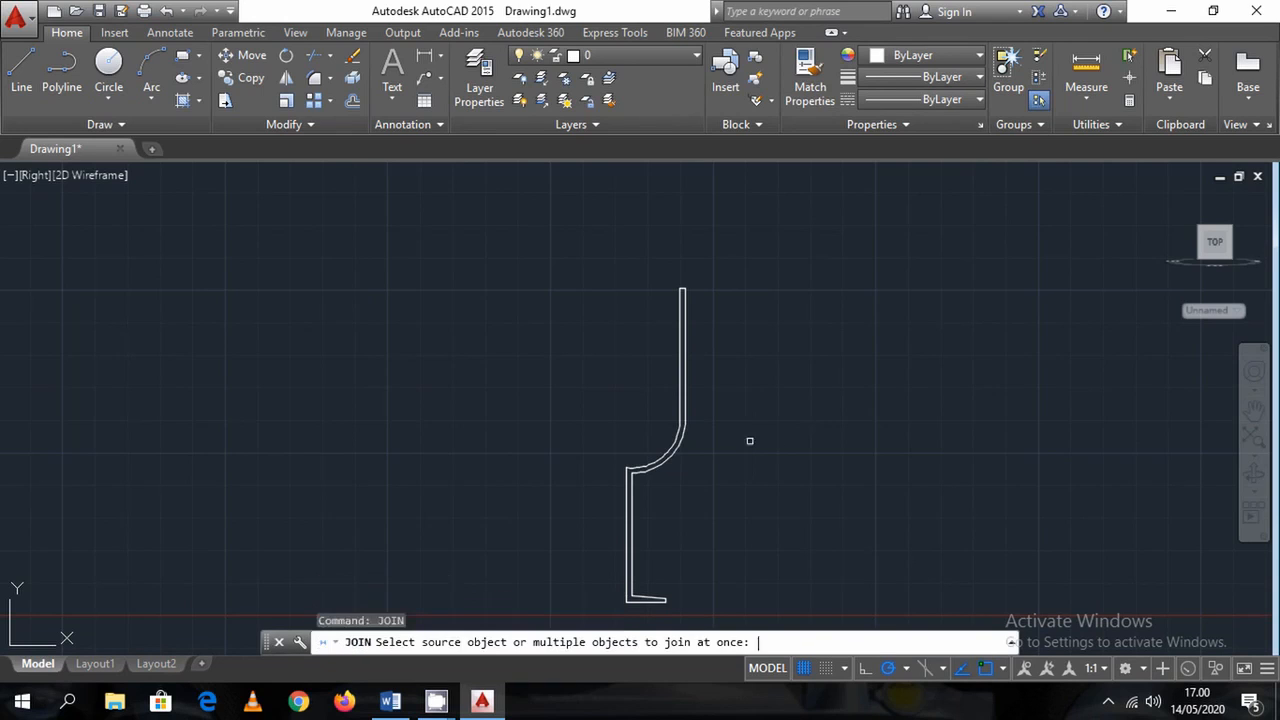
{"action": "scroll", "coordinate": [798, 567], "scroll_direction": "down", "scroll_amount": 1}
{"action": "left_click", "coordinate": [791, 609]}
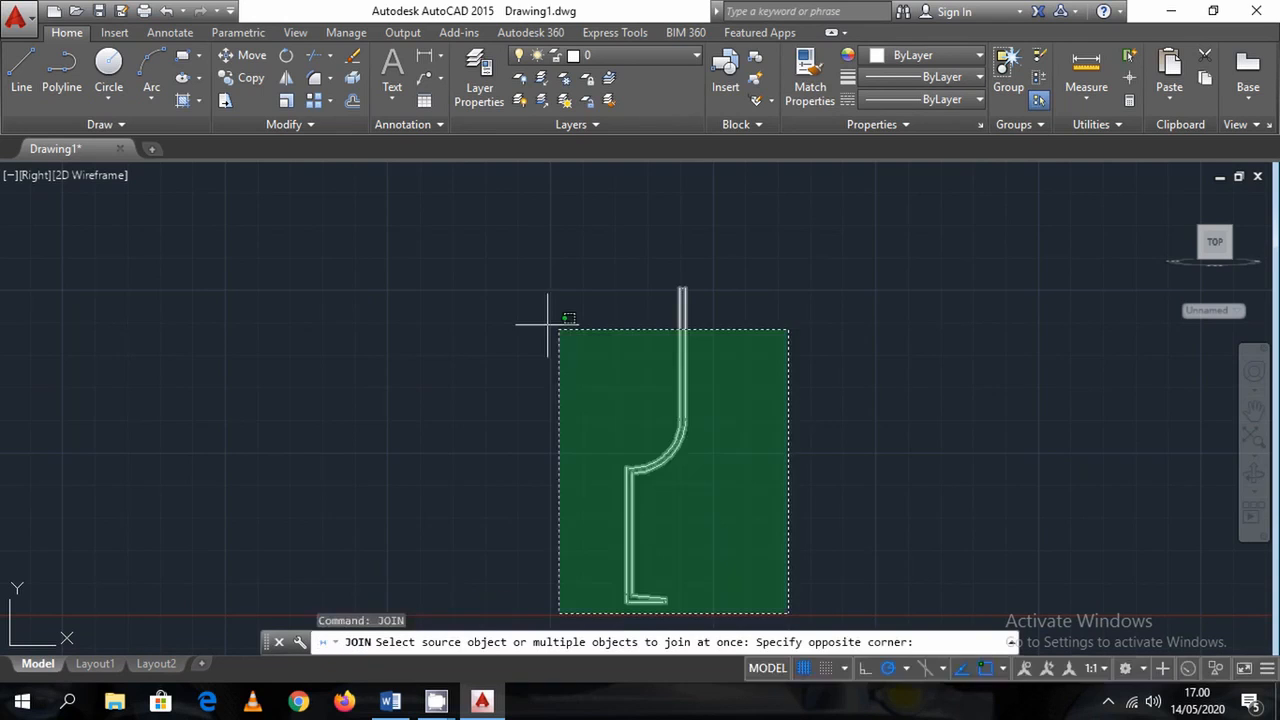
{"action": "left_click", "coordinate": [508, 264]}
{"action": "key", "text": "Return"}
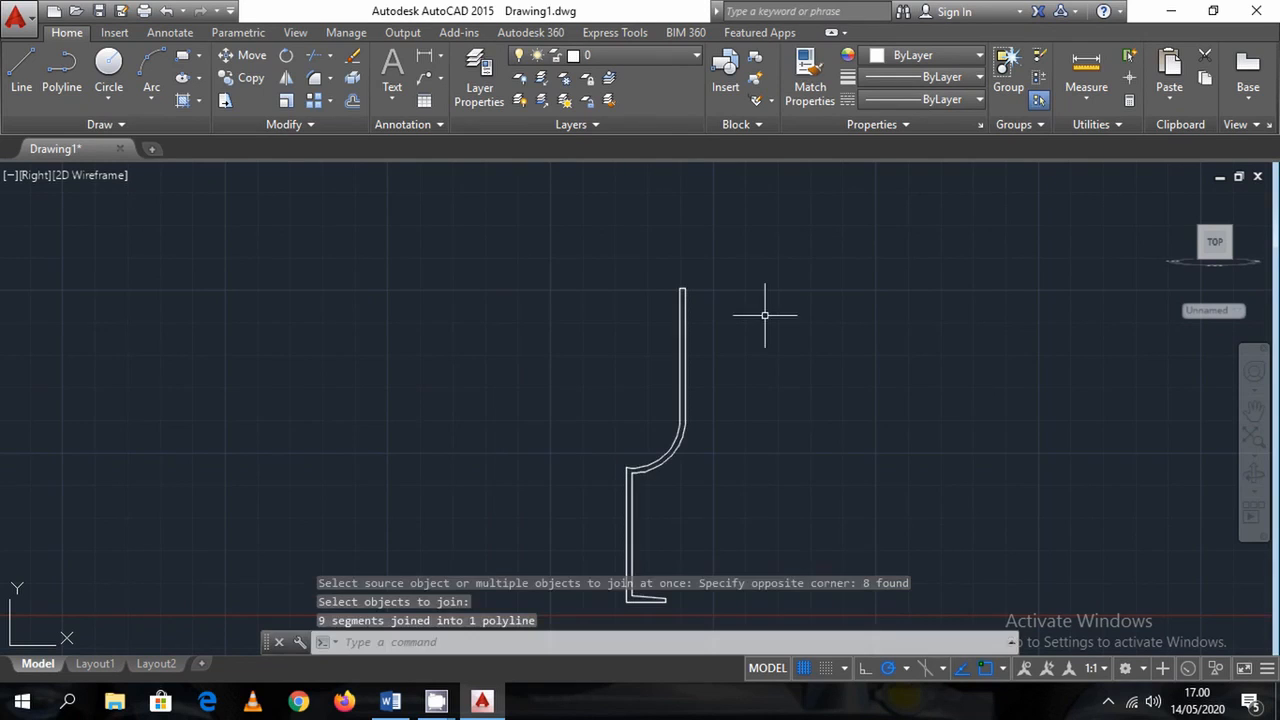
Check at the profile's top edge whether the whole outline selects as one object
{"action": "left_click", "coordinate": [684, 288]}
{"action": "key", "text": "Escape"}
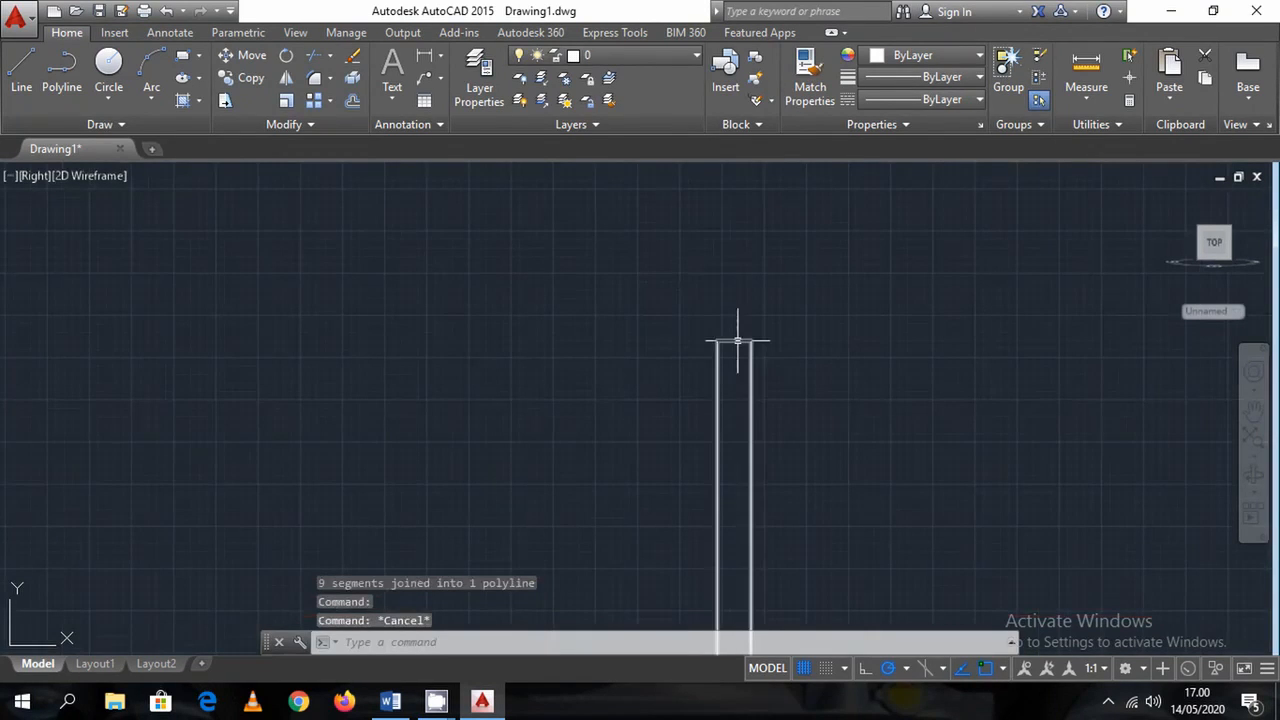
{"action": "key", "text": "Escape"}
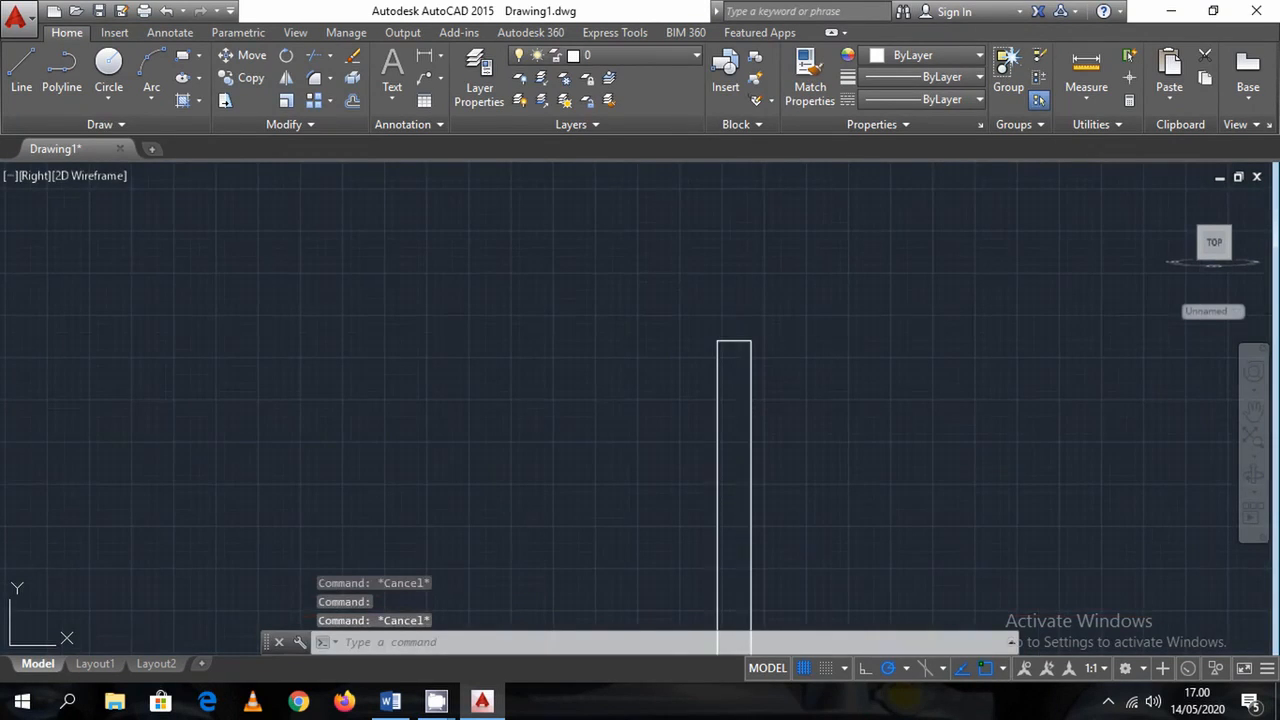
{"action": "left_click", "coordinate": [736, 340]}
{"action": "scroll", "coordinate": [971, 523], "scroll_direction": "down", "scroll_amount": 6}
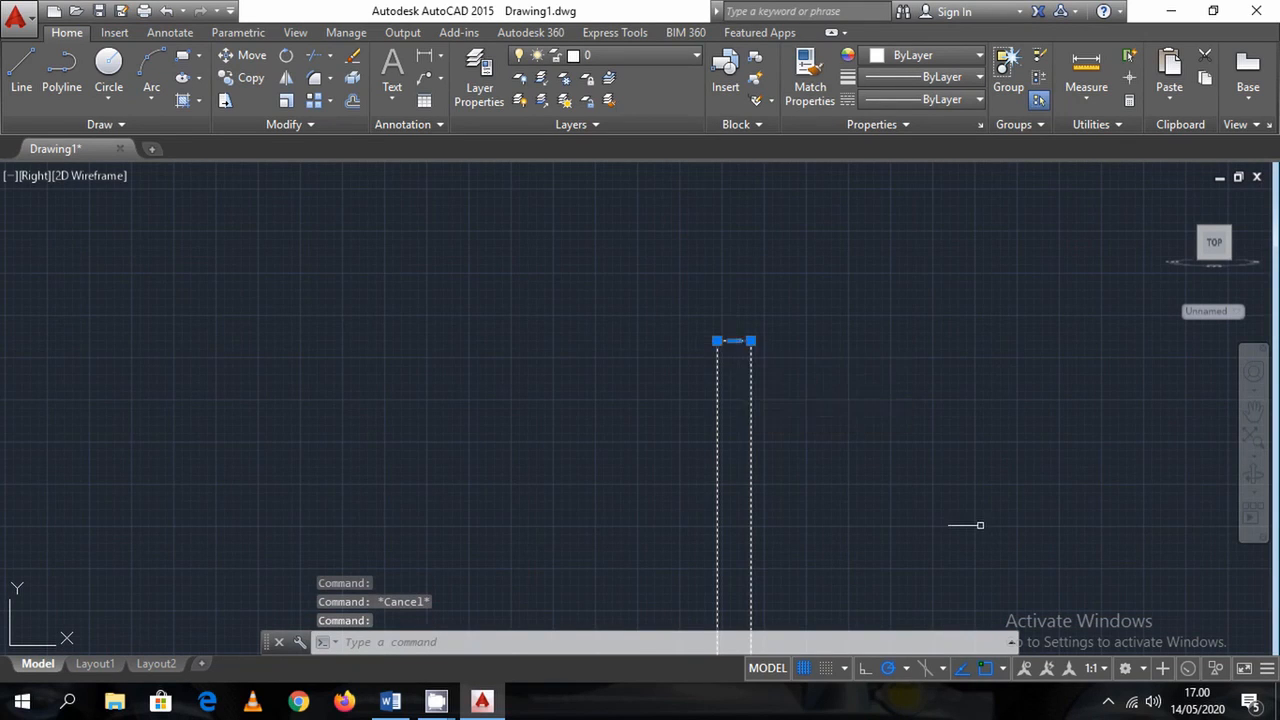
{"action": "middle_click_drag", "start_coordinate": [967, 570], "coordinate": [797, 354]}
{"action": "key", "text": "Escape"}
Fillet the outer corner at the top end of the joined profile with a radius of 10
{"action": "scroll", "coordinate": [714, 257], "scroll_direction": "up", "scroll_amount": 5}
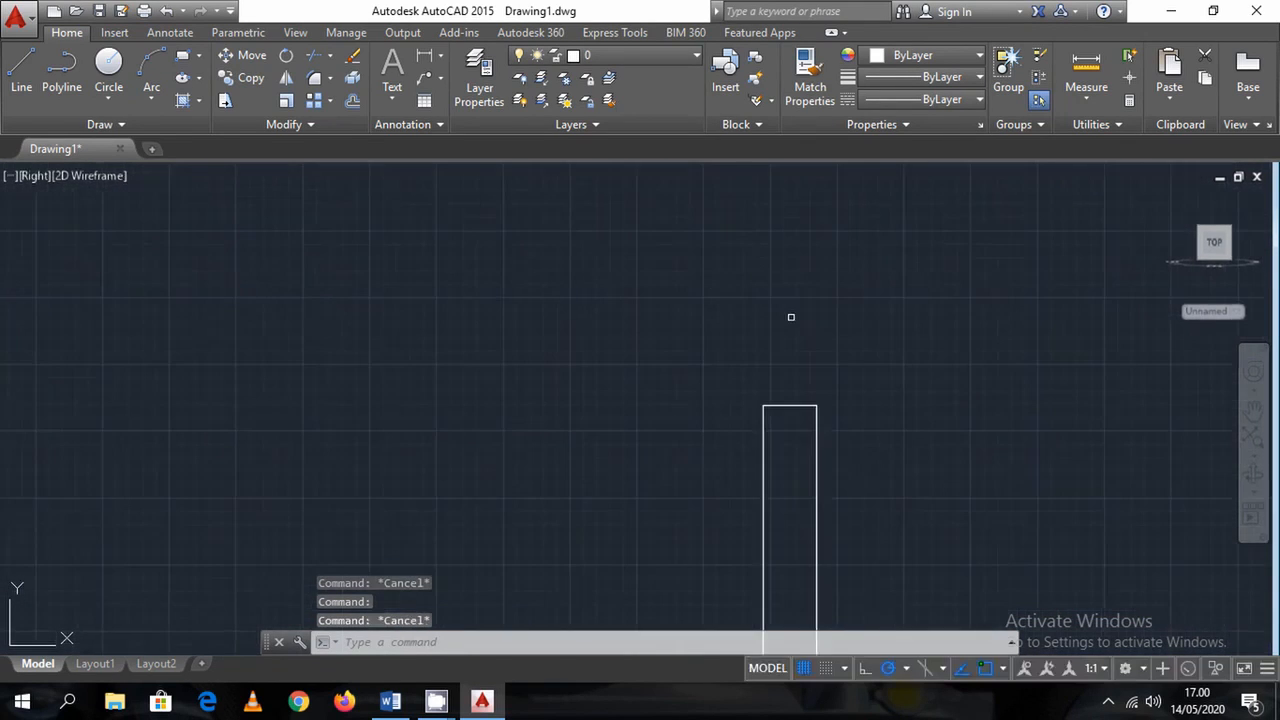
{"action": "scroll", "coordinate": [874, 451], "scroll_direction": "up", "scroll_amount": 2}
{"action": "type", "text": "FILLET"}
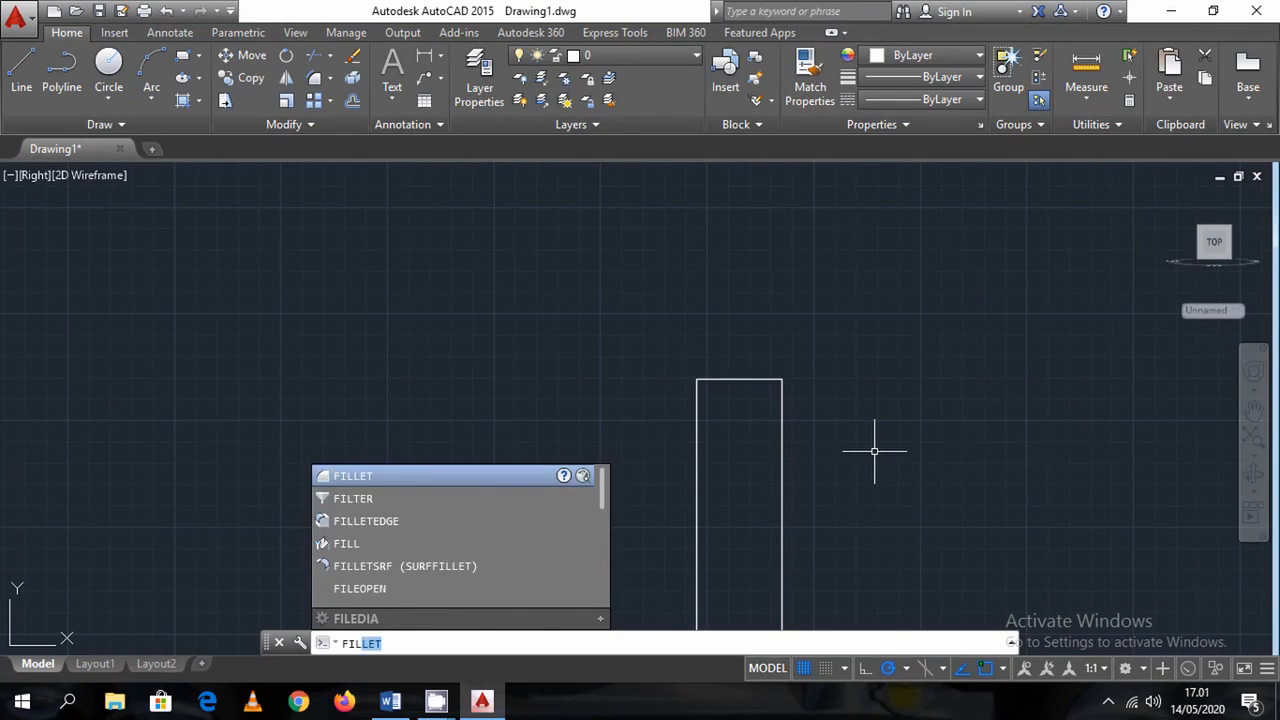
{"action": "key", "text": "Return"}
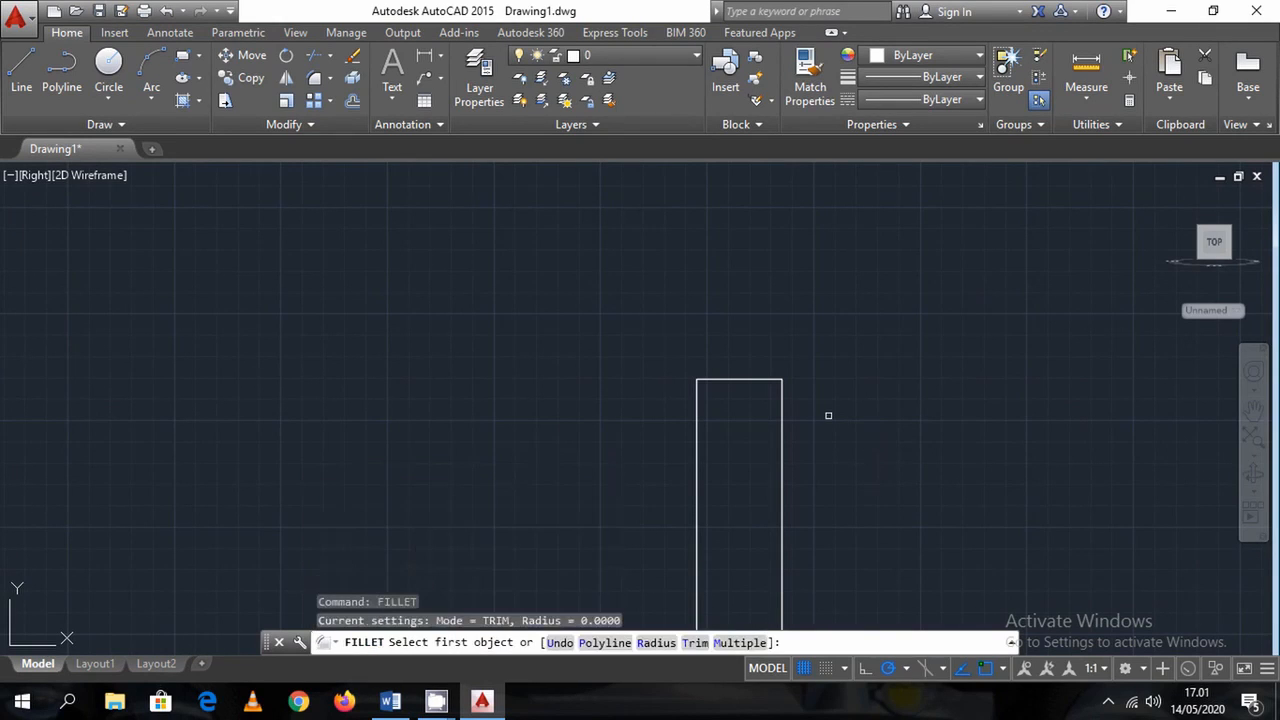
{"action": "type", "text": "10"}
{"action": "key", "text": "Return"}
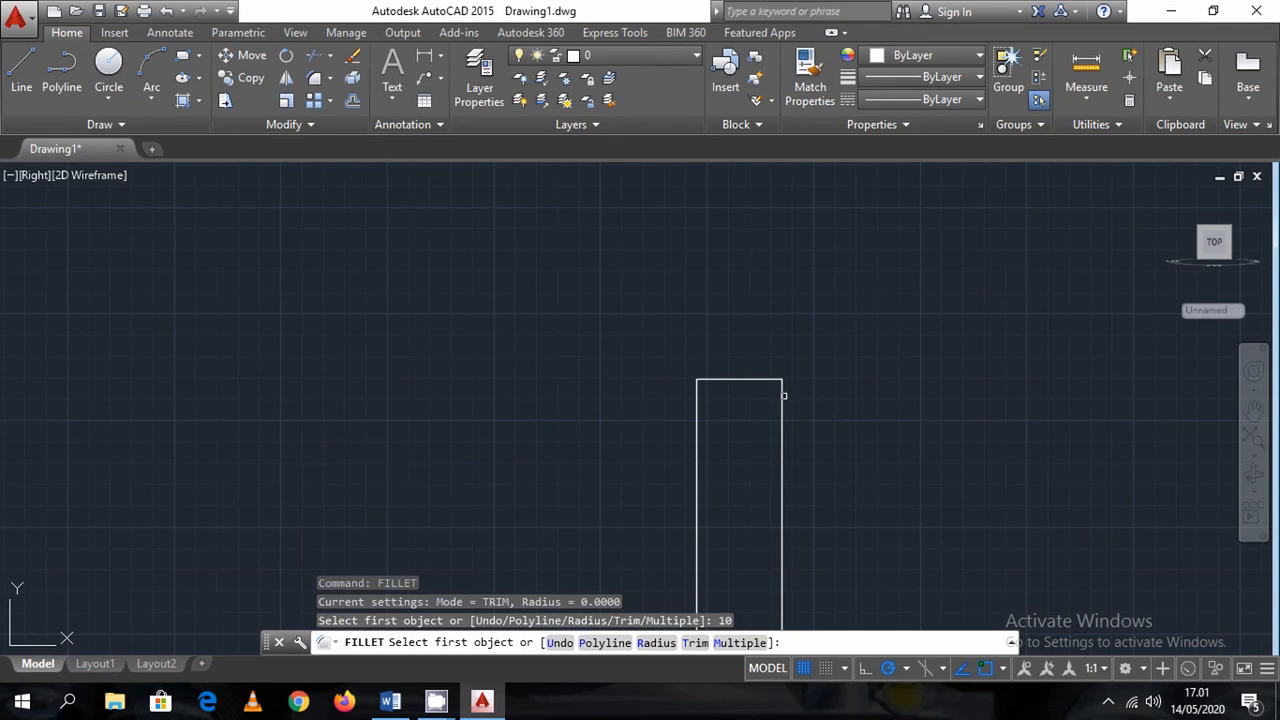
{"action": "left_click", "coordinate": [656, 642]}
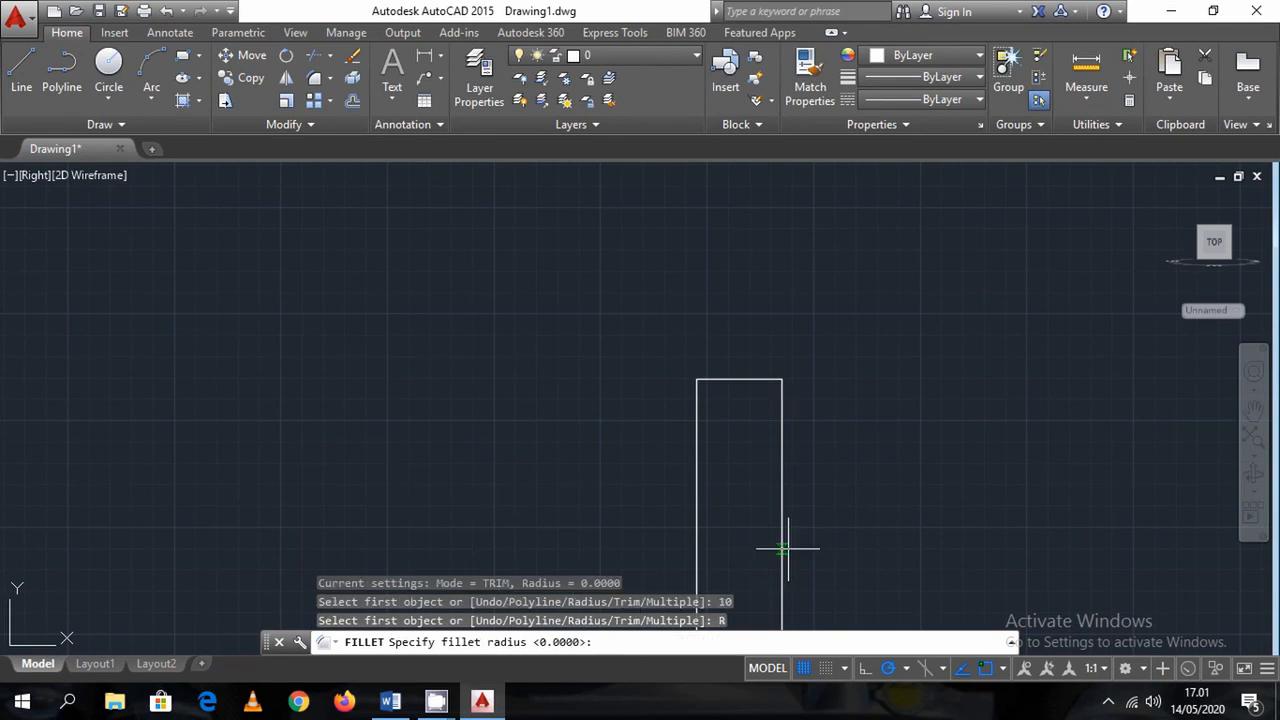
{"action": "type", "text": "10"}
{"action": "key", "text": "Return"}
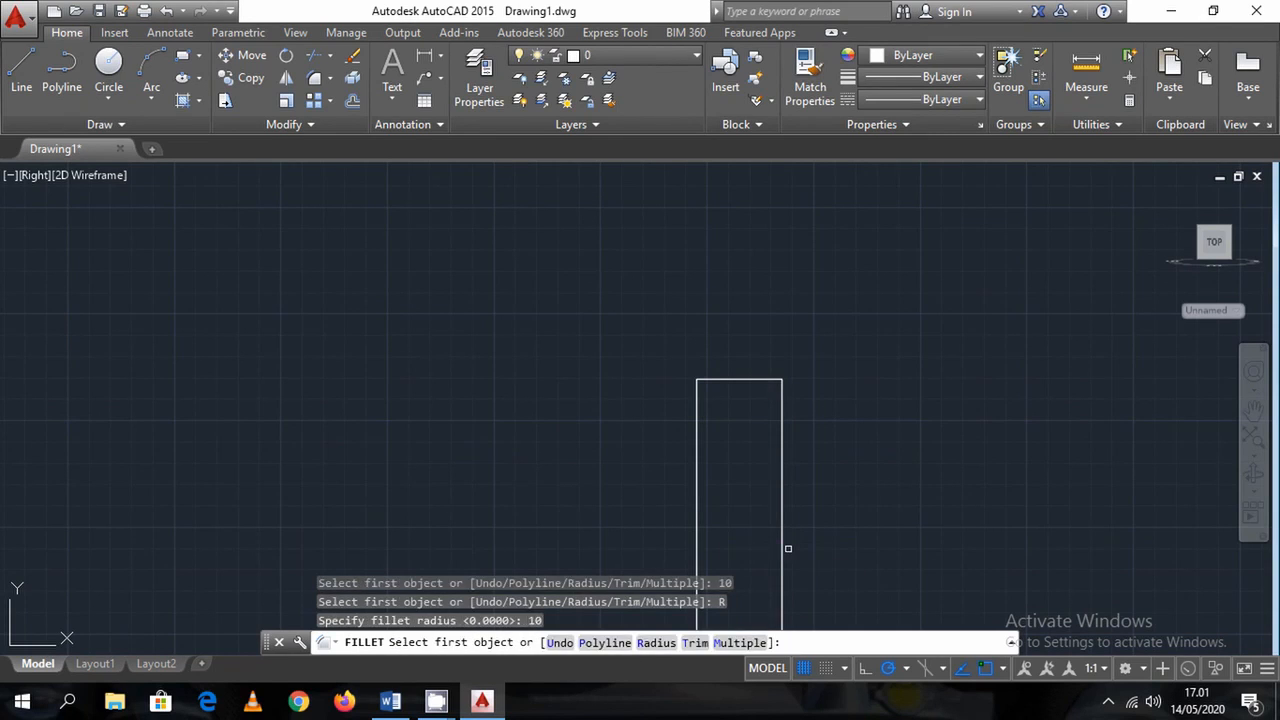
{"action": "left_click", "coordinate": [782, 399]}
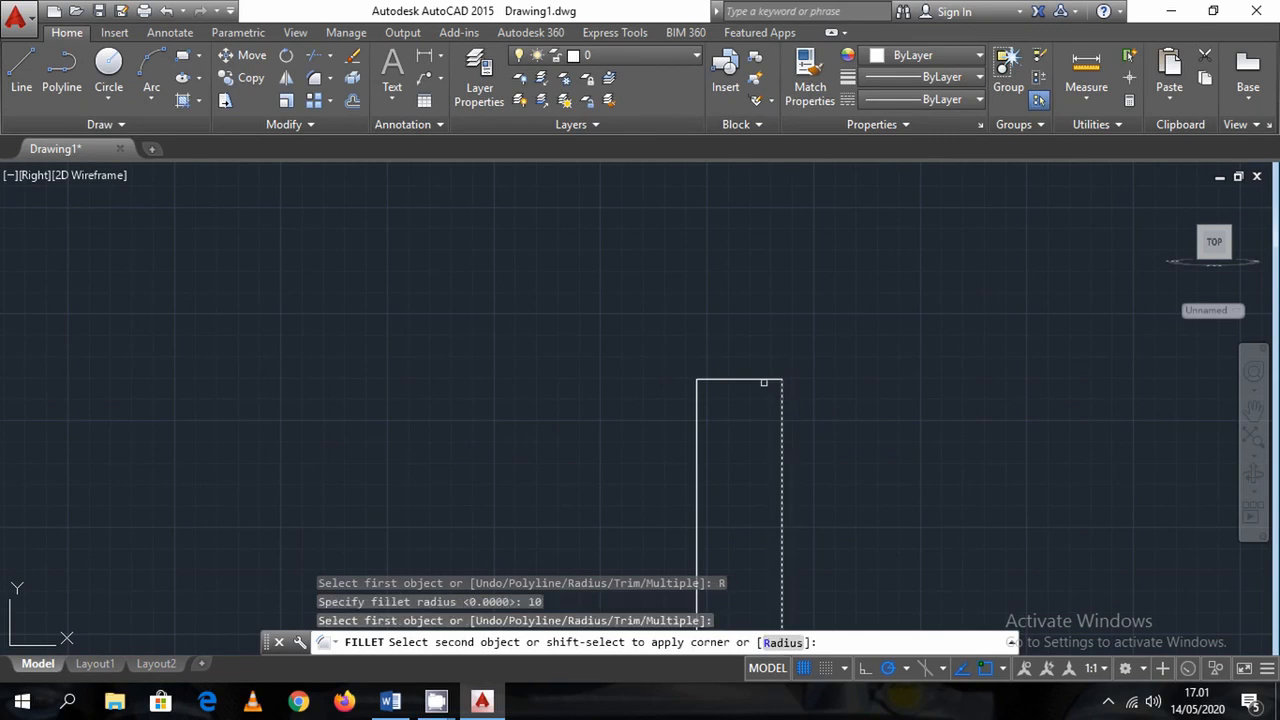
{"action": "left_click", "coordinate": [756, 379]}
Round the inner corner at the profile's top end with the same fillet radius
{"action": "key", "text": "Return"}
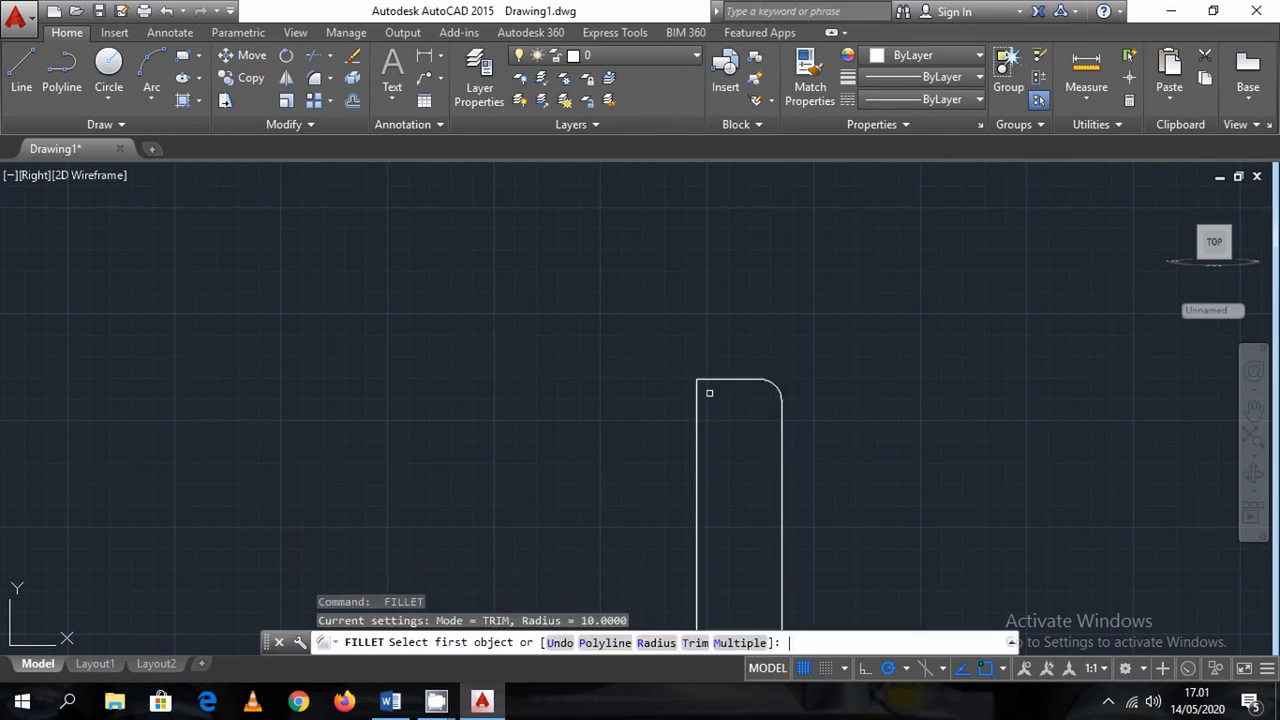
{"action": "left_click", "coordinate": [697, 404]}
{"action": "left_click", "coordinate": [714, 382]}
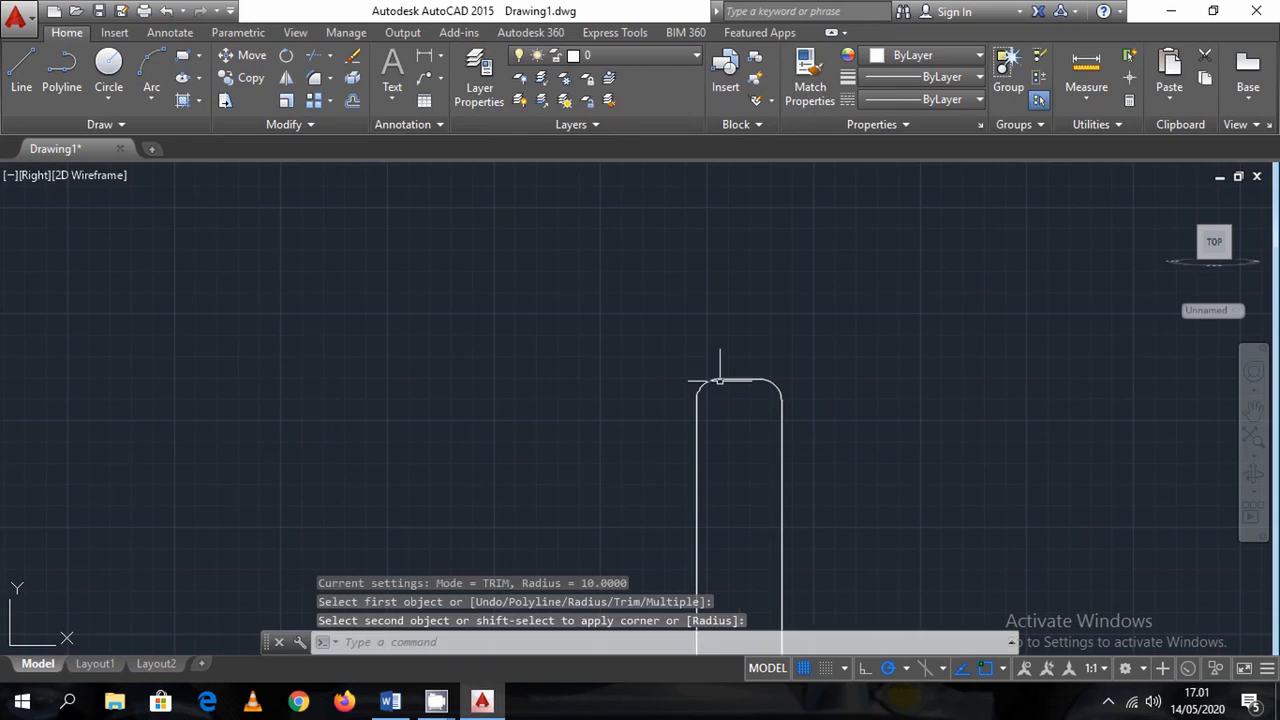
Fillet the lower and upper corners at the tip of the profile's foot with radius 10
{"action": "scroll", "coordinate": [837, 451], "scroll_direction": "down", "scroll_amount": 5}
{"action": "middle_click_drag", "start_coordinate": [829, 437], "coordinate": [748, 279]}
{"action": "scroll", "coordinate": [748, 279], "scroll_direction": "down", "scroll_amount": 3}
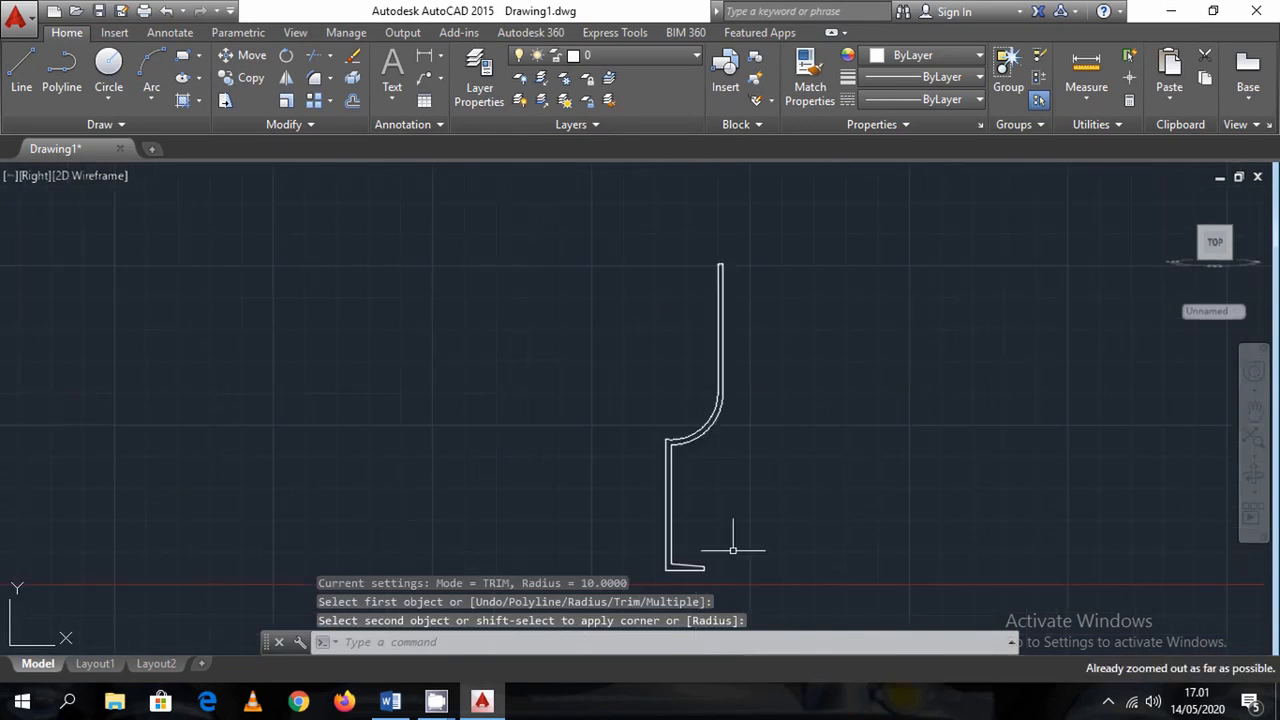
{"action": "scroll", "coordinate": [713, 553], "scroll_direction": "up", "scroll_amount": 8}
{"action": "key", "text": "Return"}
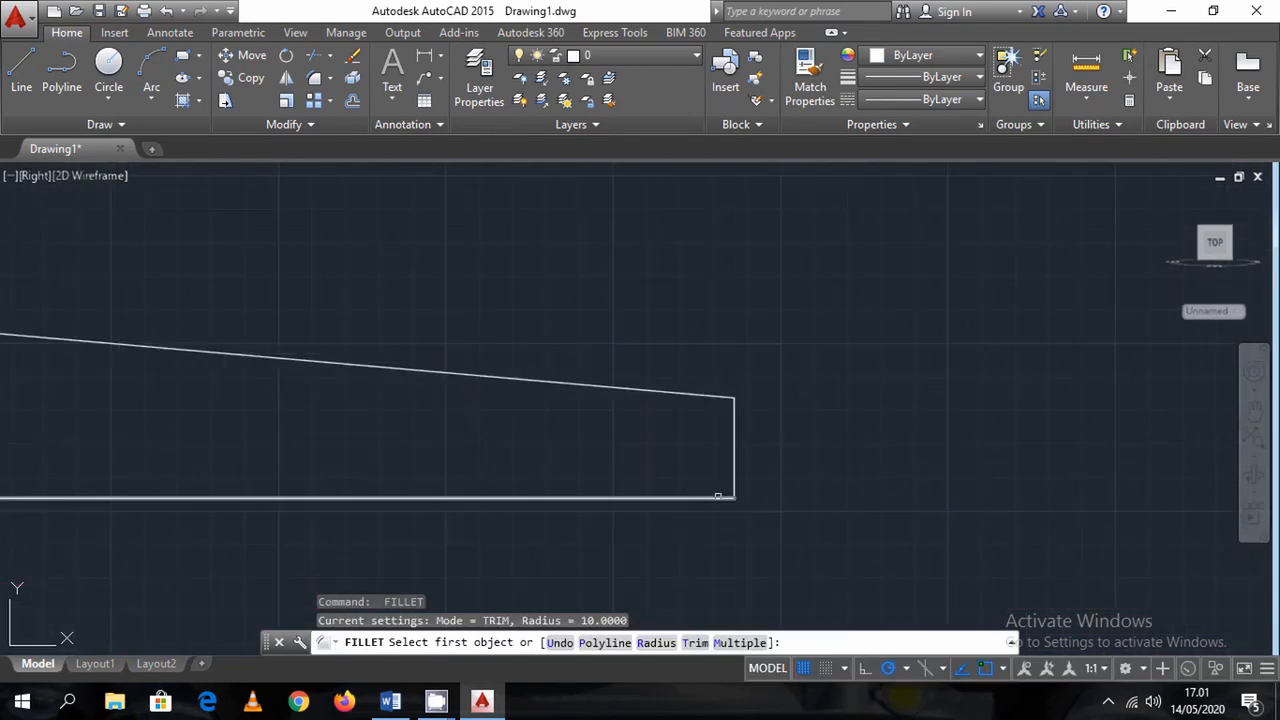
{"action": "left_click", "coordinate": [714, 497]}
{"action": "left_click", "coordinate": [734, 466]}
{"action": "key", "text": "Return"}
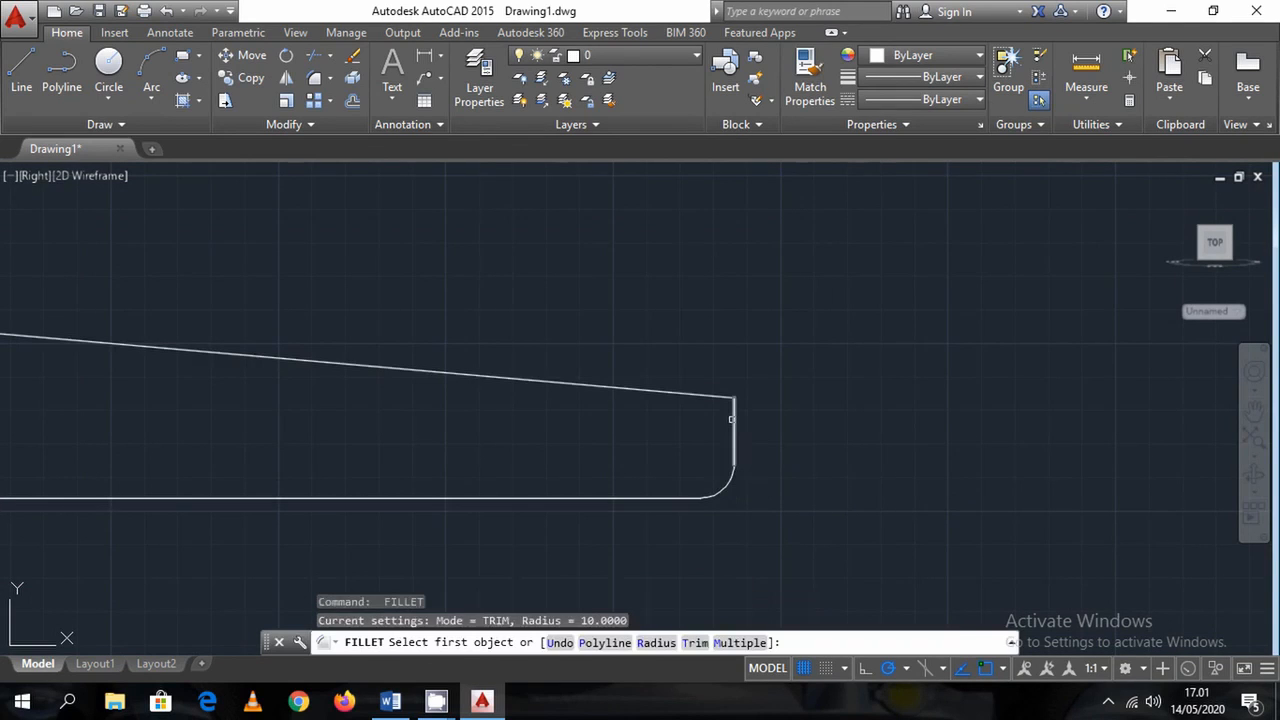
{"action": "left_click", "coordinate": [731, 415]}
{"action": "left_click", "coordinate": [734, 414]}
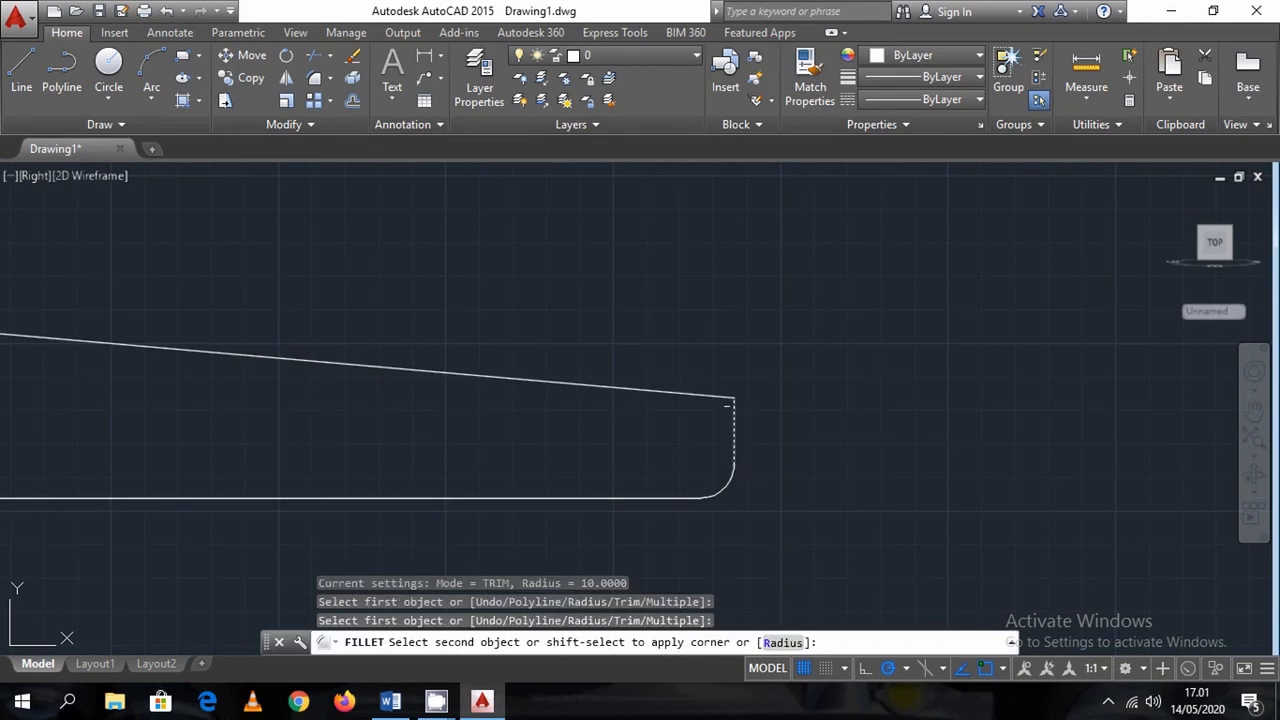
Switch the model view to SE Isometric with the profile in sight
{"action": "scroll", "coordinate": [923, 415], "scroll_direction": "down", "scroll_amount": 5}
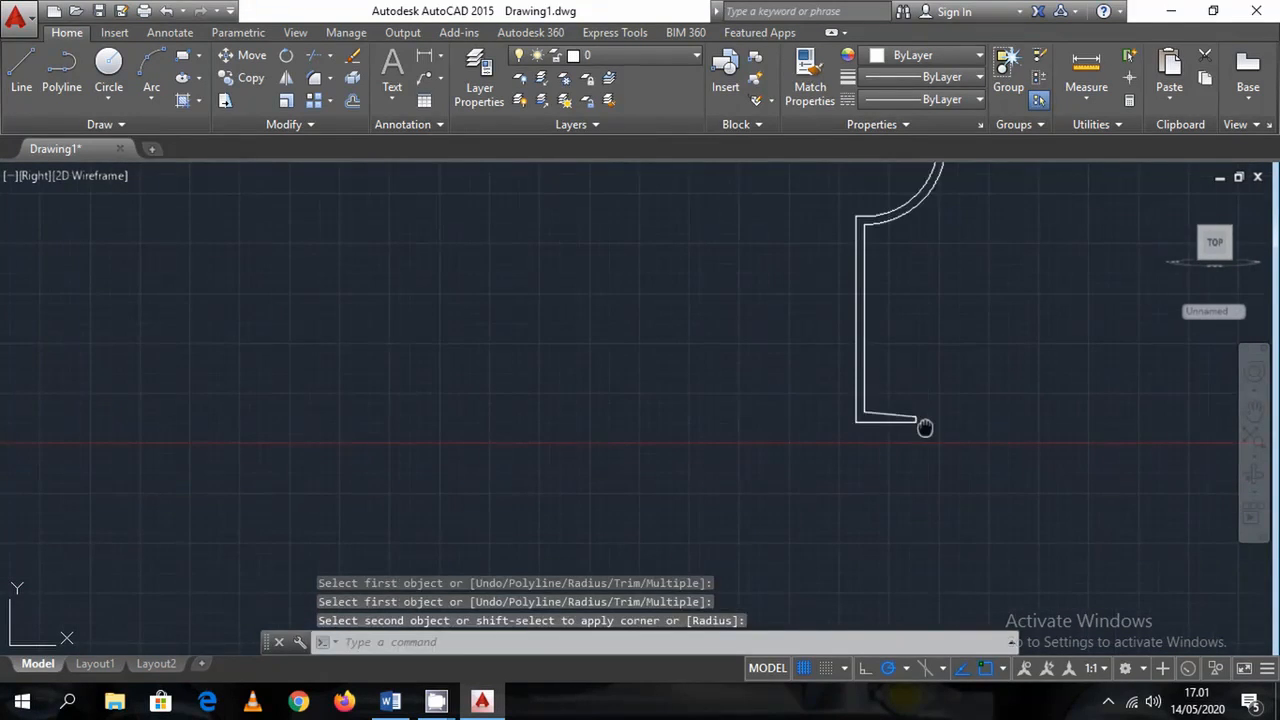
{"action": "scroll", "coordinate": [923, 429], "scroll_direction": "down", "scroll_amount": 2}
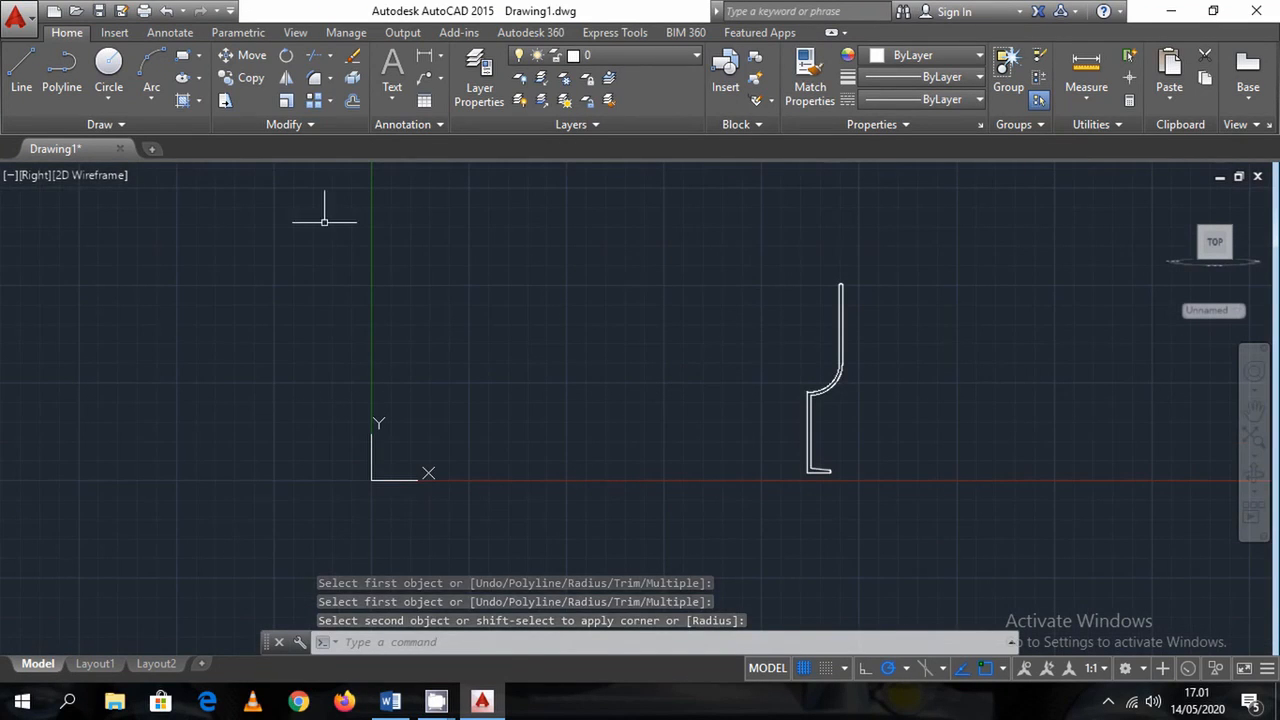
{"action": "left_click", "coordinate": [32, 178]}
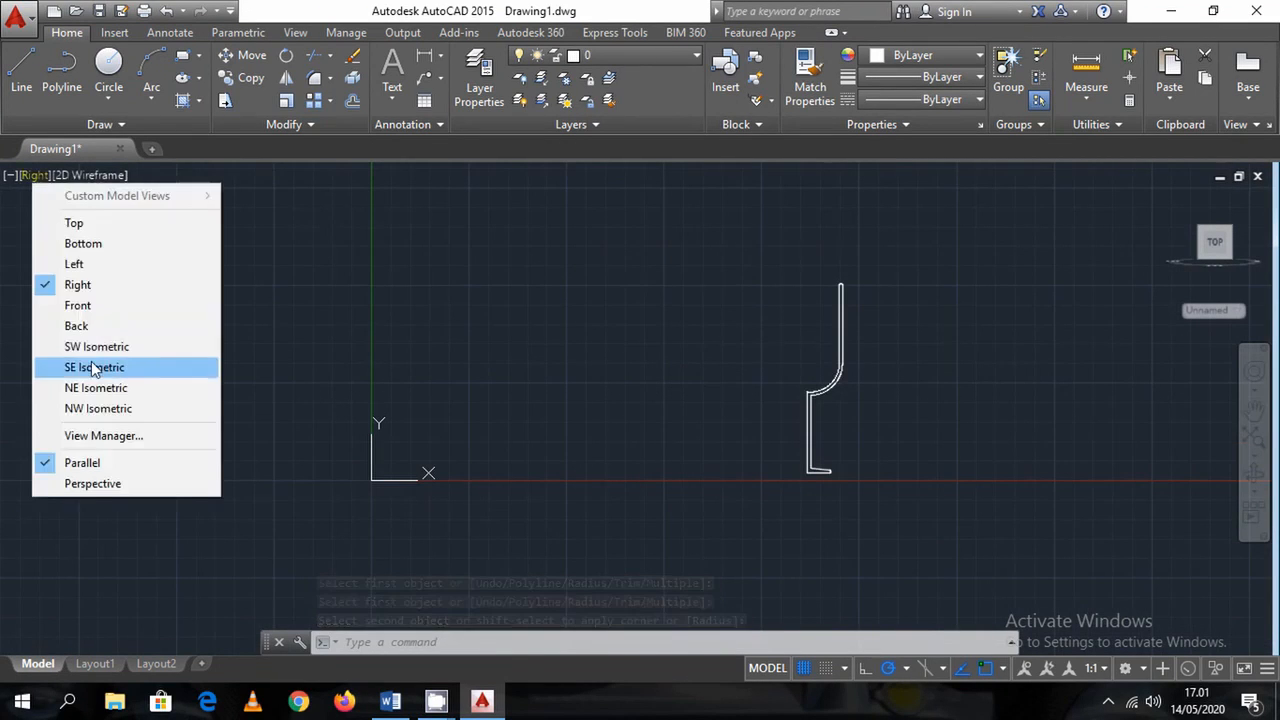
{"action": "left_click", "coordinate": [91, 364]}
{"action": "scroll", "coordinate": [670, 366], "scroll_direction": "down", "scroll_amount": 4}
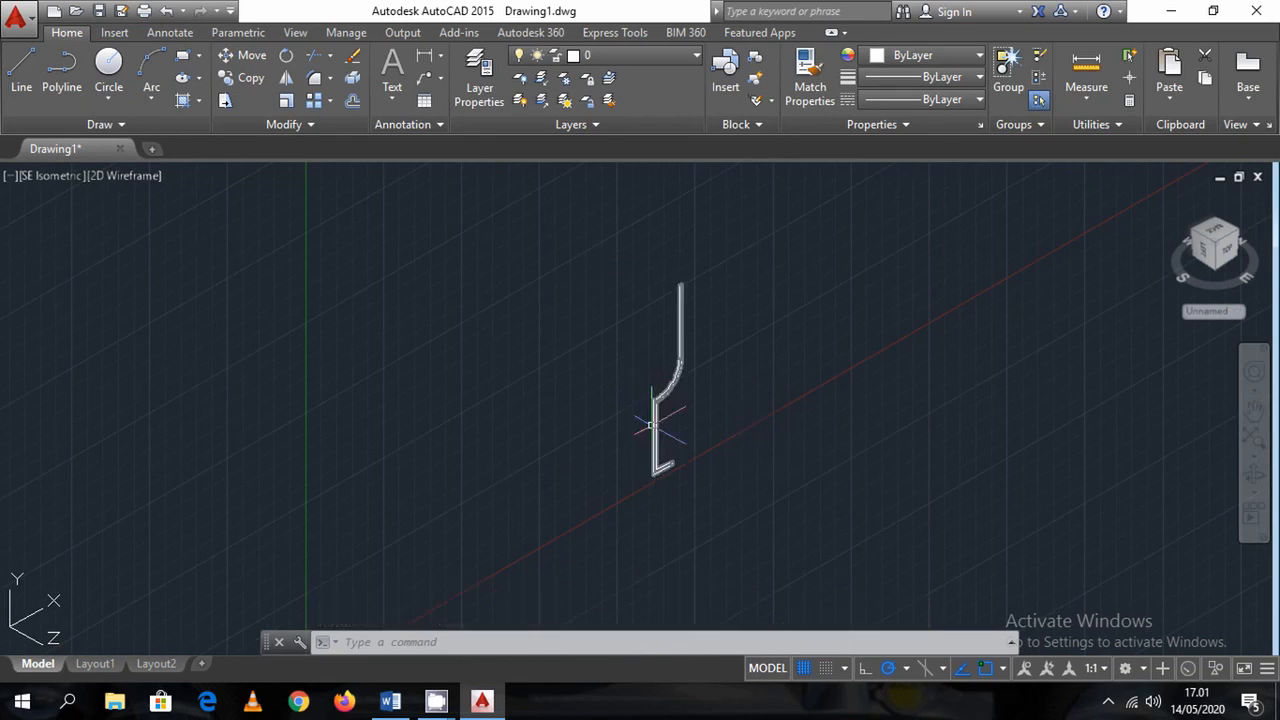
{"action": "scroll", "coordinate": [652, 424], "scroll_direction": "up", "scroll_amount": 4}
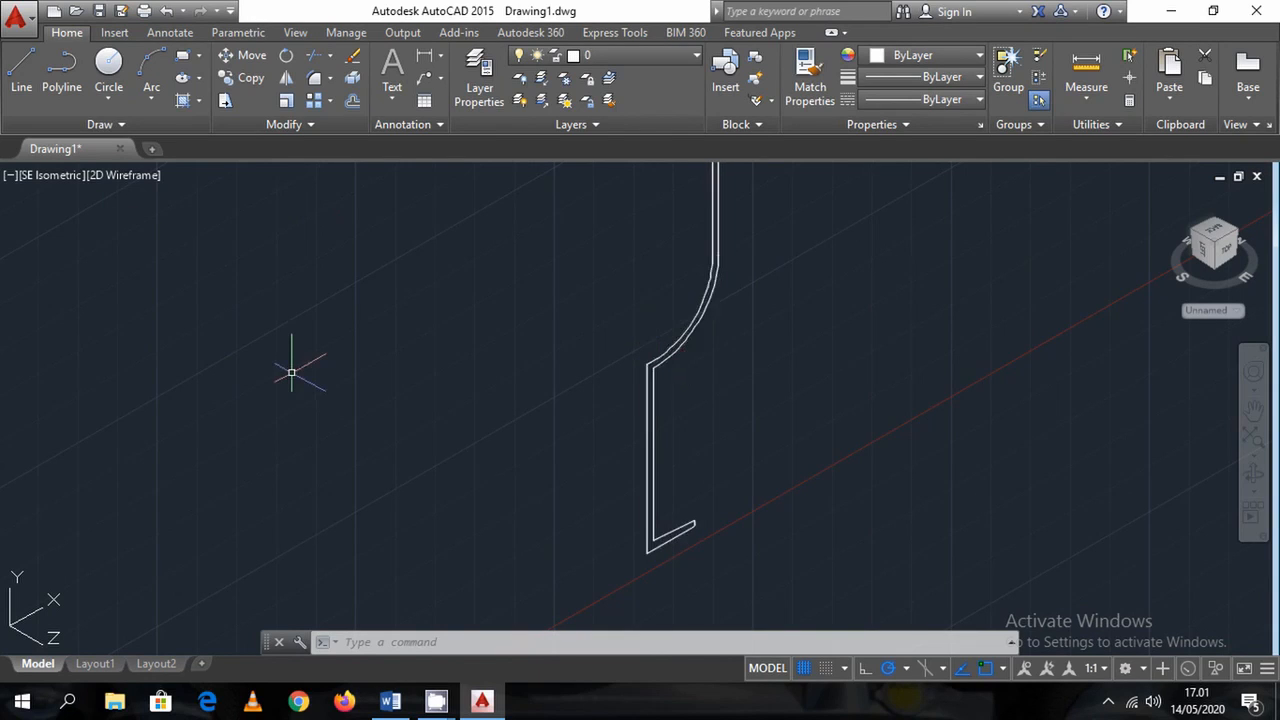
Revolve the closed profile 360° about a vertical axis starting at the corner where the bowl curve meets the stem
{"action": "type", "text": "s"}
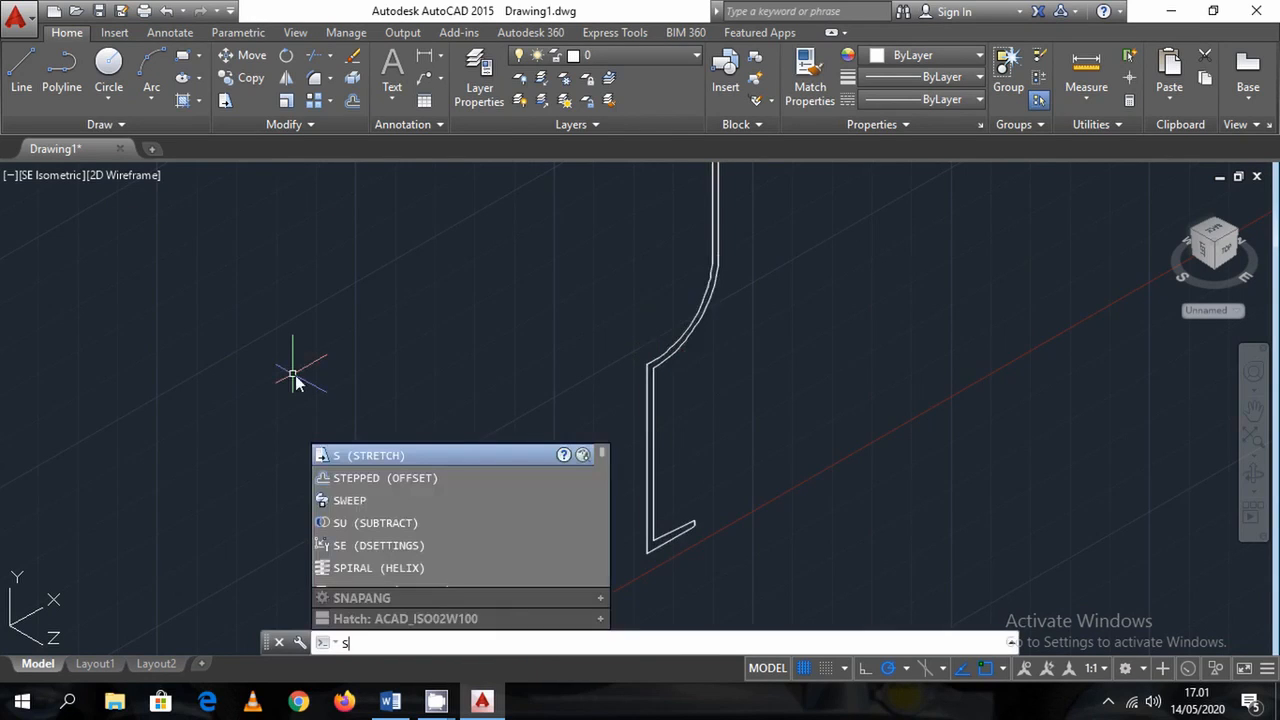
{"action": "type", "text": "rev"}
{"action": "key", "text": "Return"}
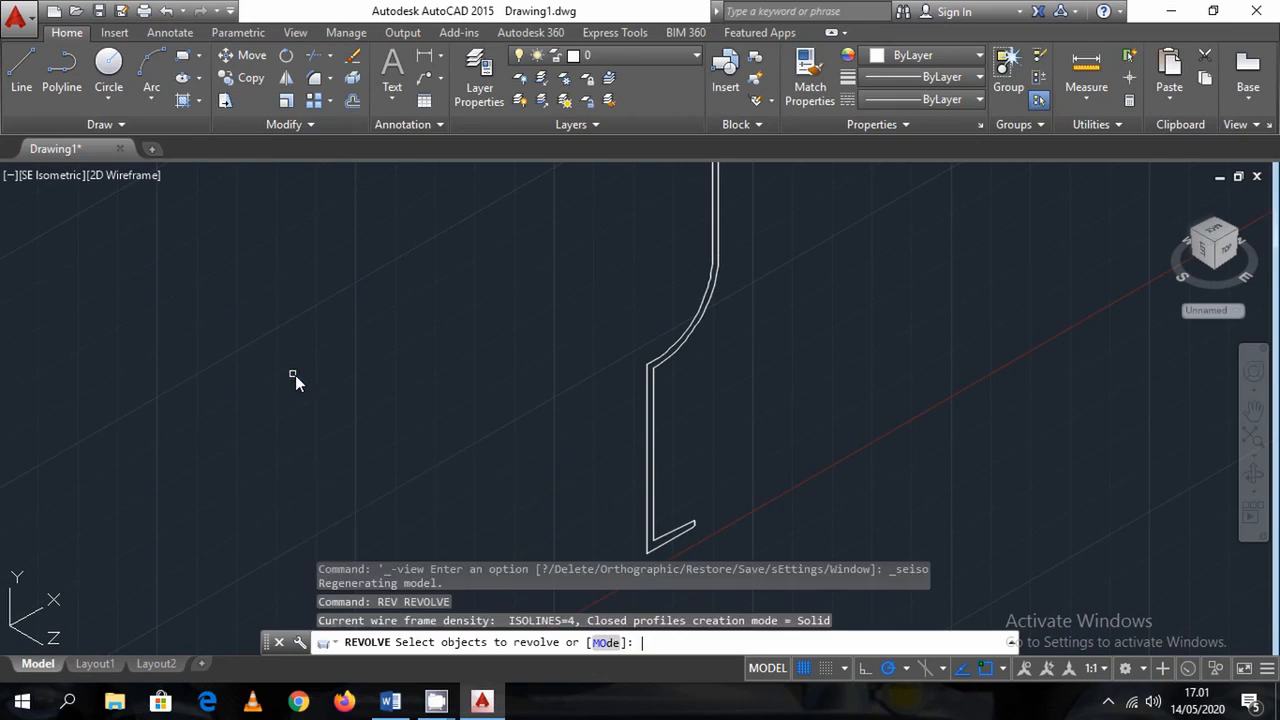
{"action": "left_click", "coordinate": [700, 312]}
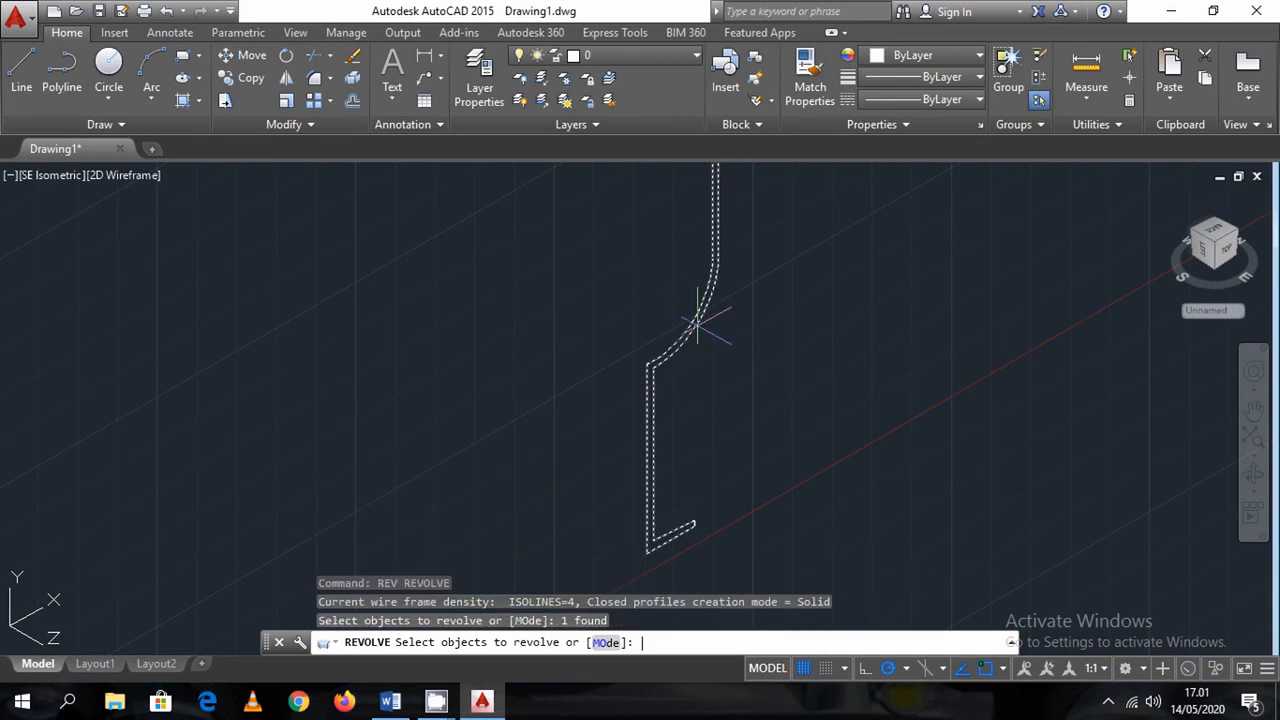
{"action": "key", "text": "Return"}
{"action": "left_click", "coordinate": [647, 365]}
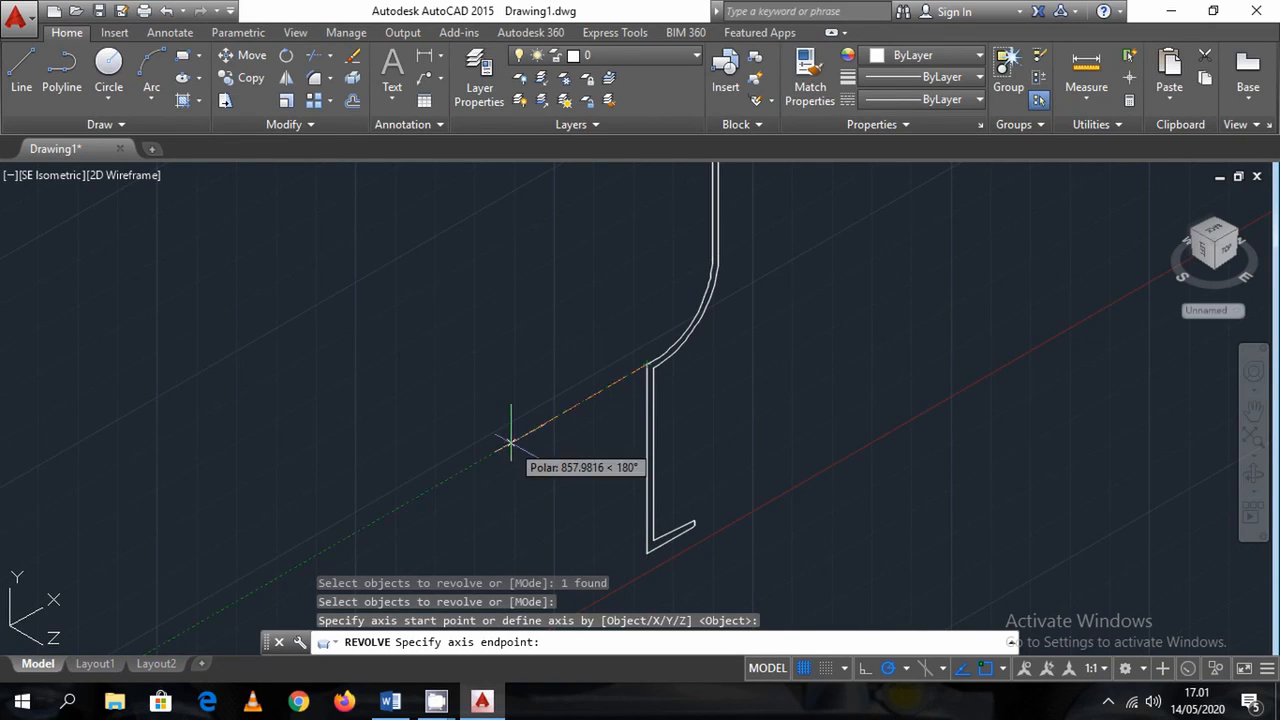
{"action": "left_click", "coordinate": [648, 302]}
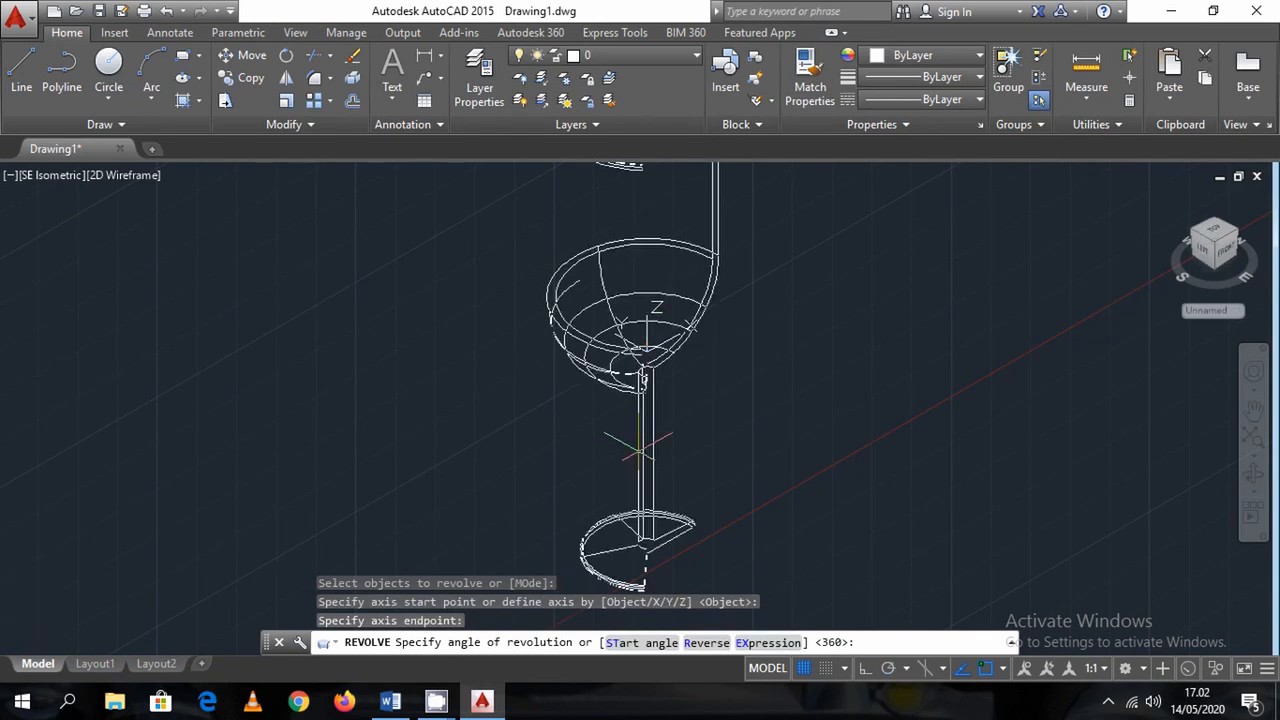
{"action": "key", "text": "Return"}
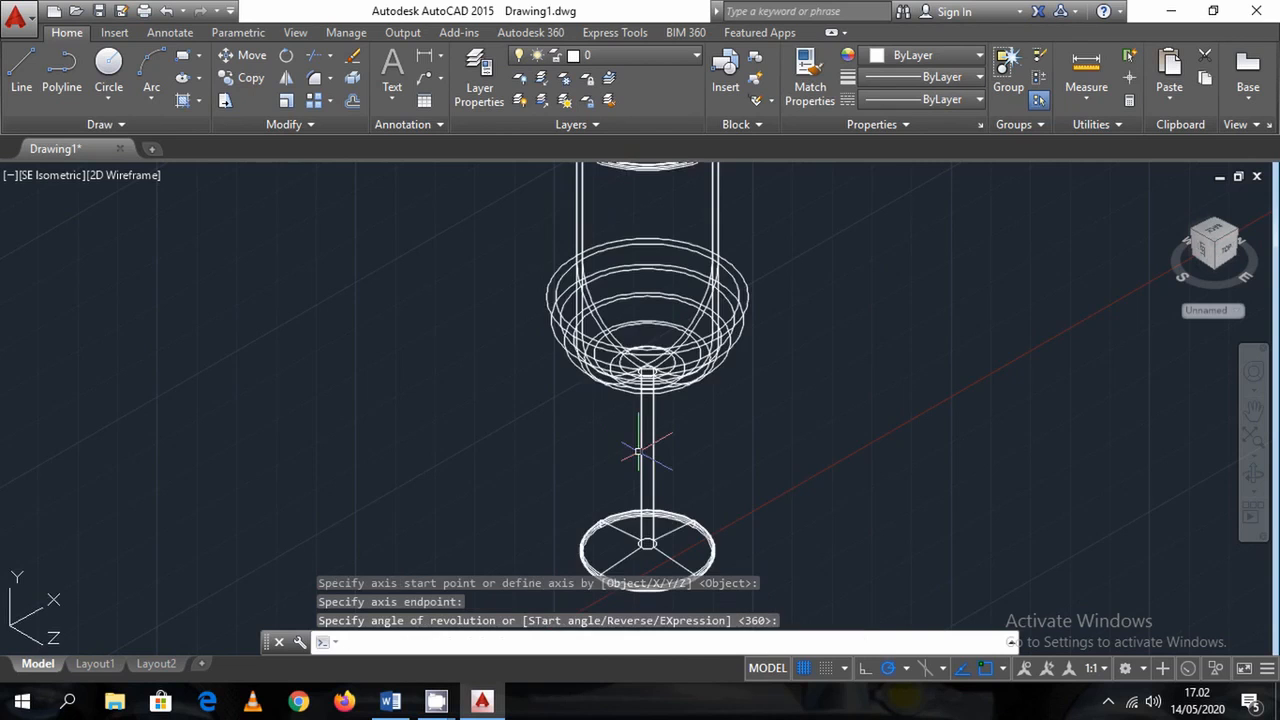
Display the revolved goblet in the Conceptual visual style and turn off the drawing grid
{"action": "scroll", "coordinate": [638, 452], "scroll_direction": "down", "scroll_amount": 2}
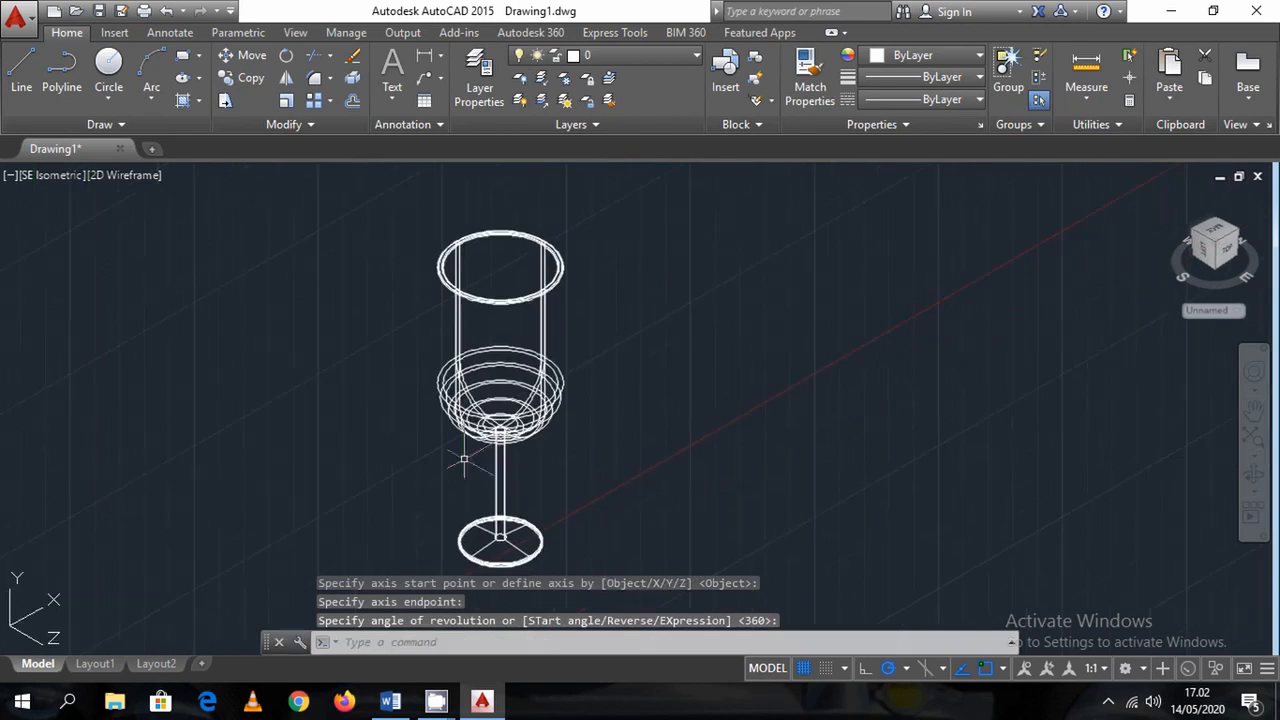
{"action": "left_click", "coordinate": [125, 175]}
{"action": "left_click", "coordinate": [200, 244]}
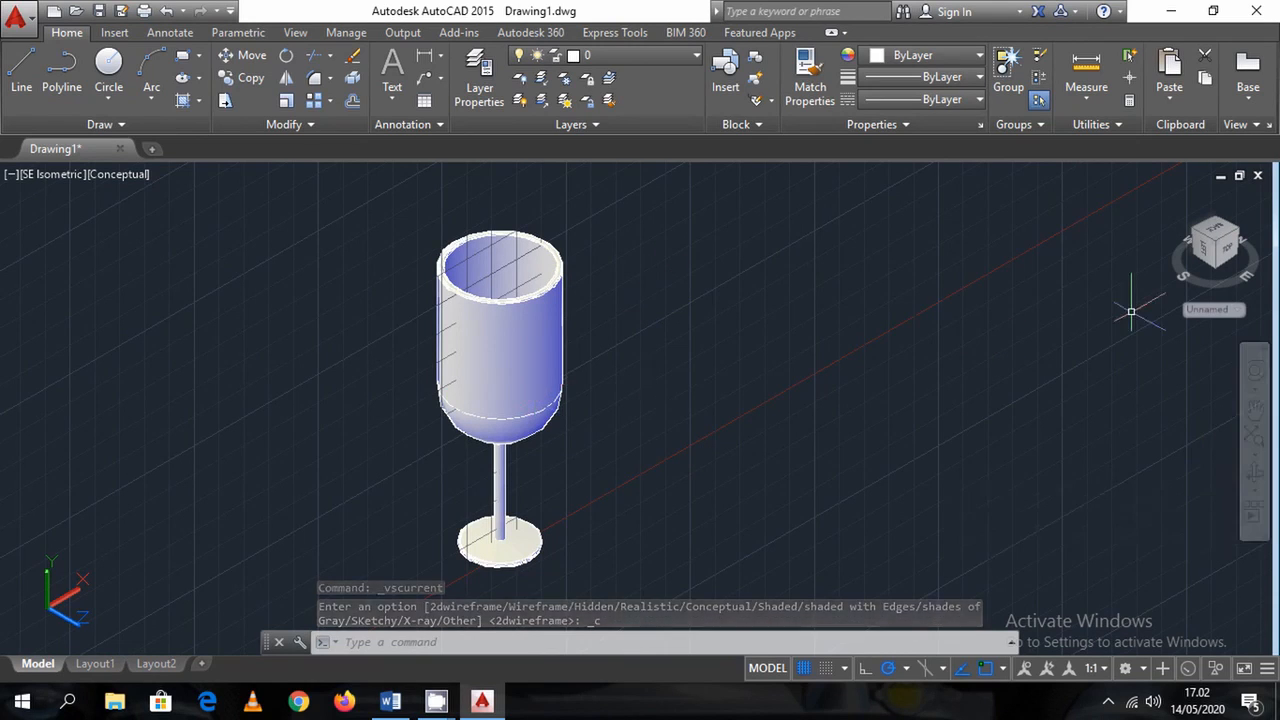
{"action": "left_click", "coordinate": [804, 668]}
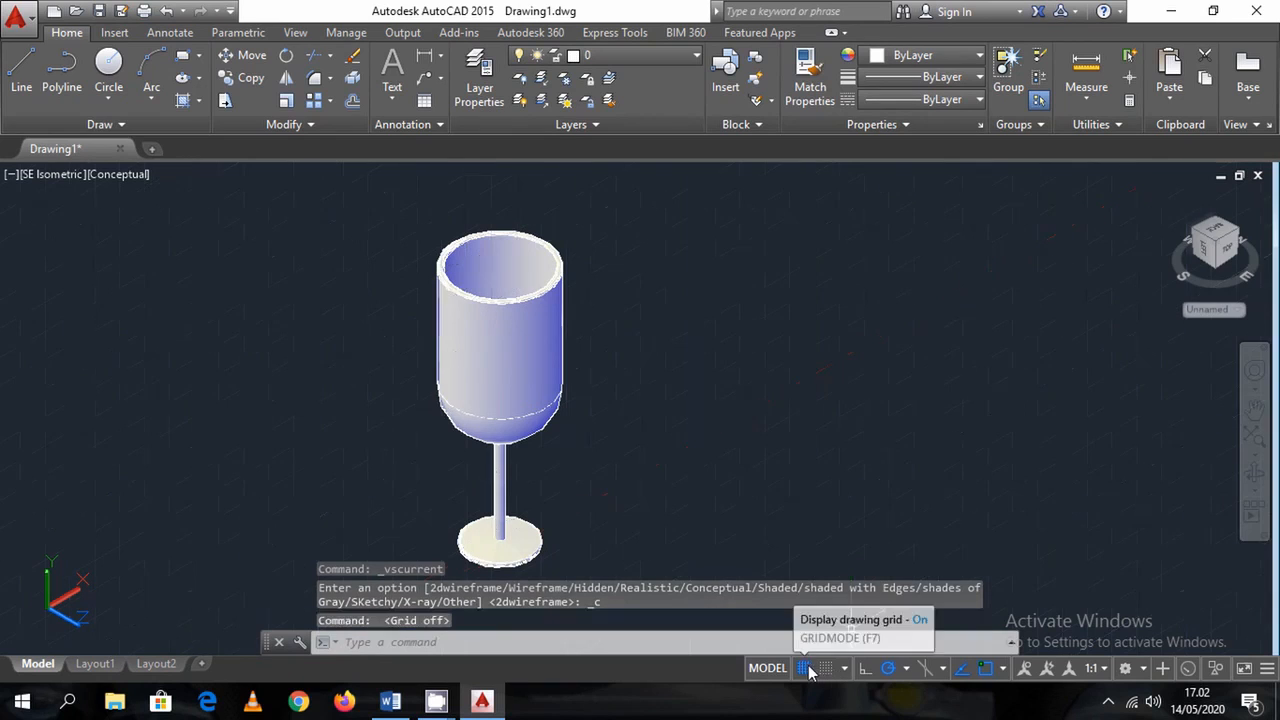
Switch the view to Right and leave free space beside the goblet
{"action": "left_click", "coordinate": [50, 175]}
{"action": "left_click", "coordinate": [150, 283]}
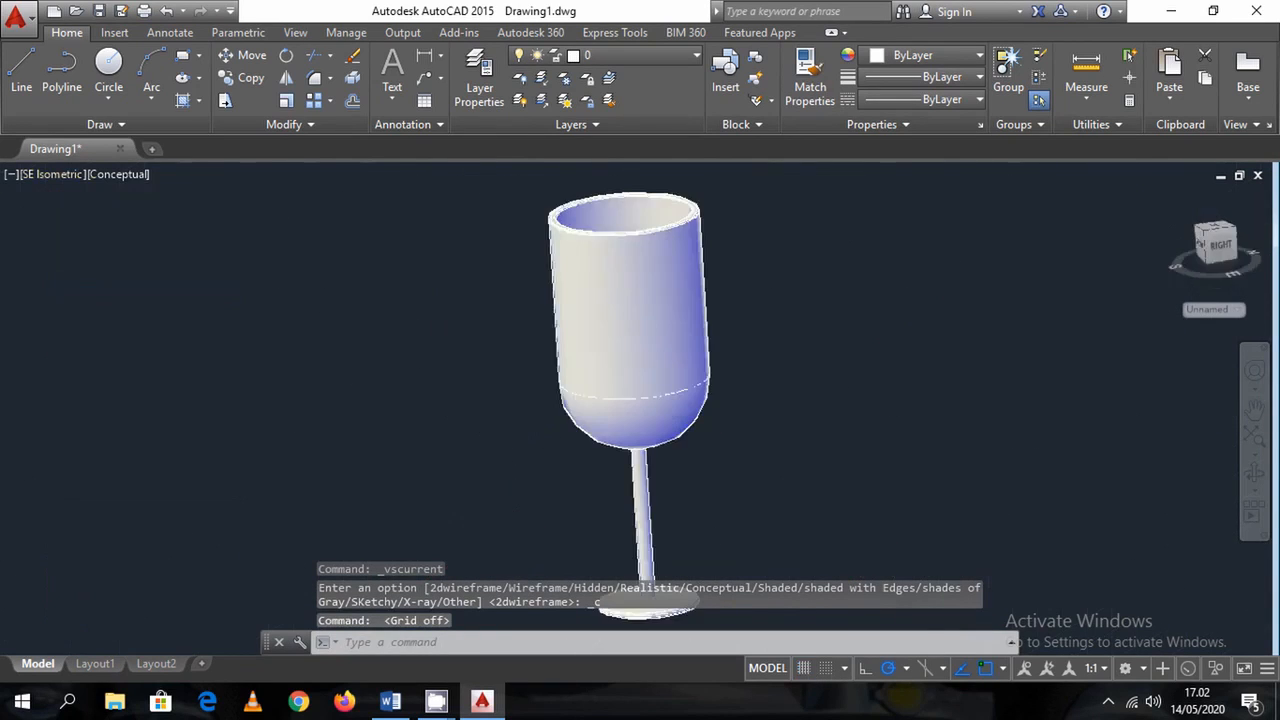
{"action": "middle_click_drag", "start_coordinate": [696, 343], "coordinate": [368, 306]}
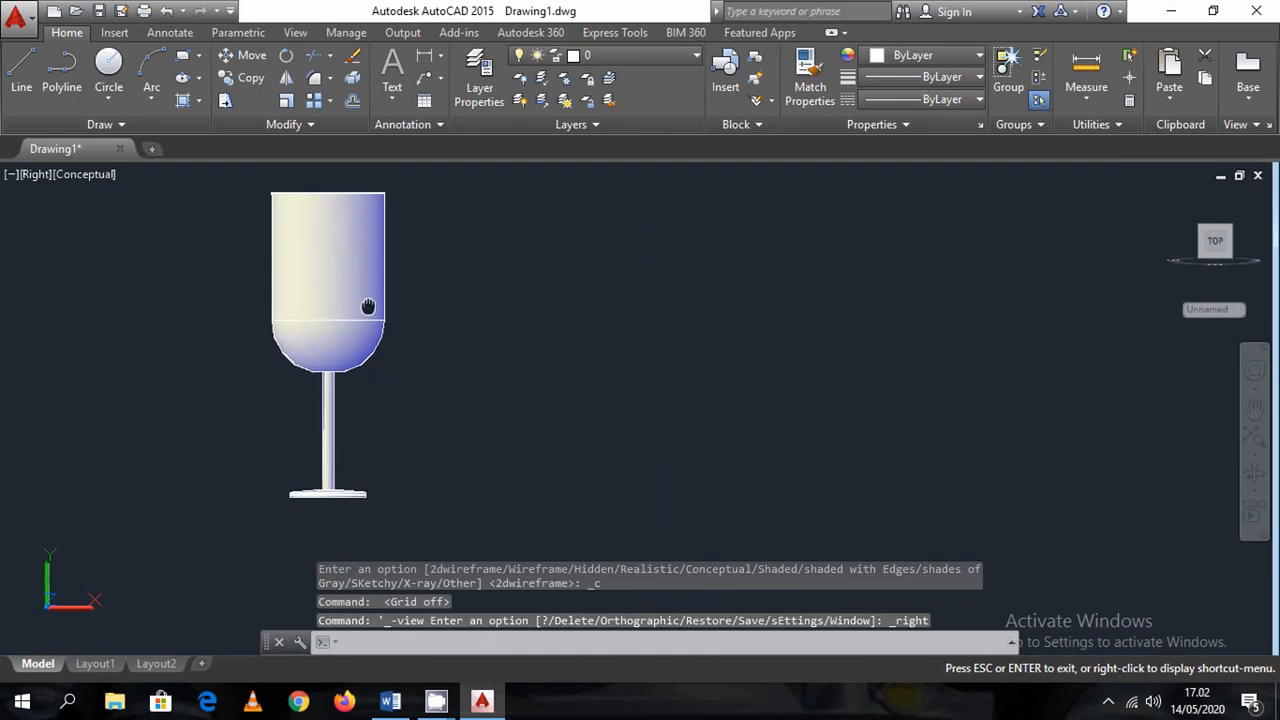
{"action": "middle_click_drag", "start_coordinate": [460, 286], "coordinate": [457, 357]}
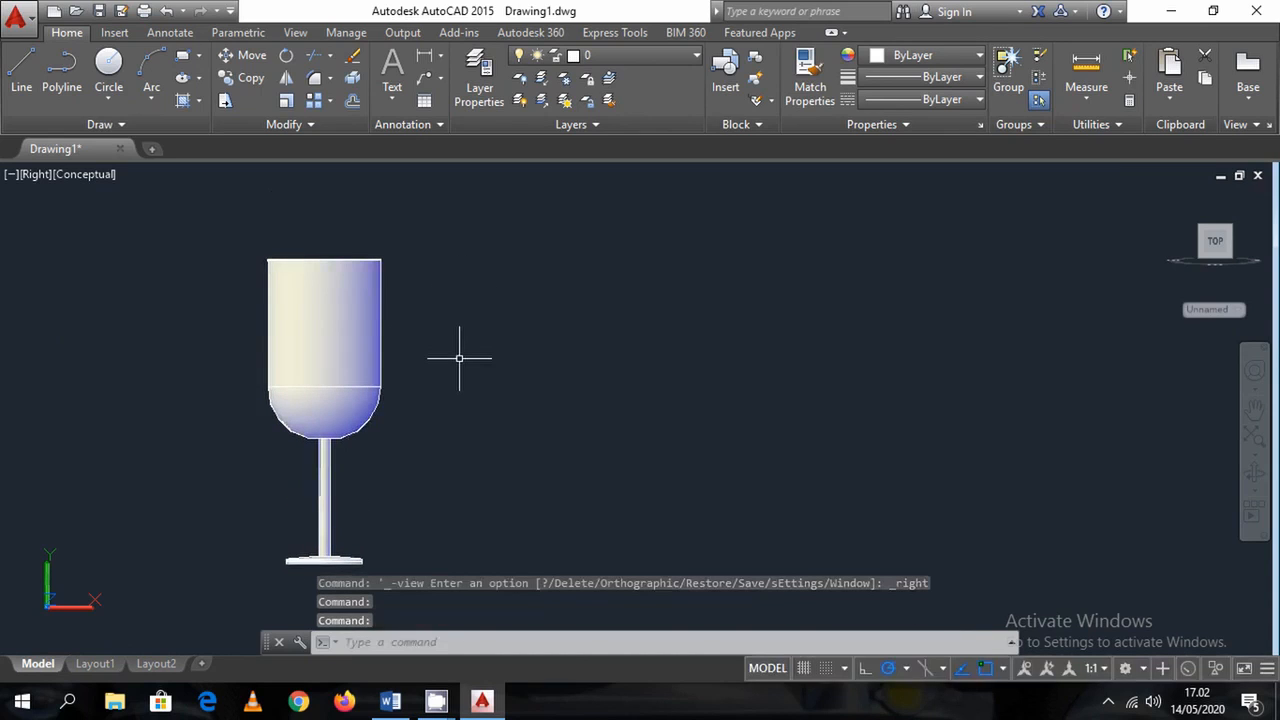
Draw a two-segment bent line beside the goblet, rising steeply past the bowl and ending in a shorter, flatter slanted segment
{"action": "type", "text": "l"}
{"action": "key", "text": "Return"}
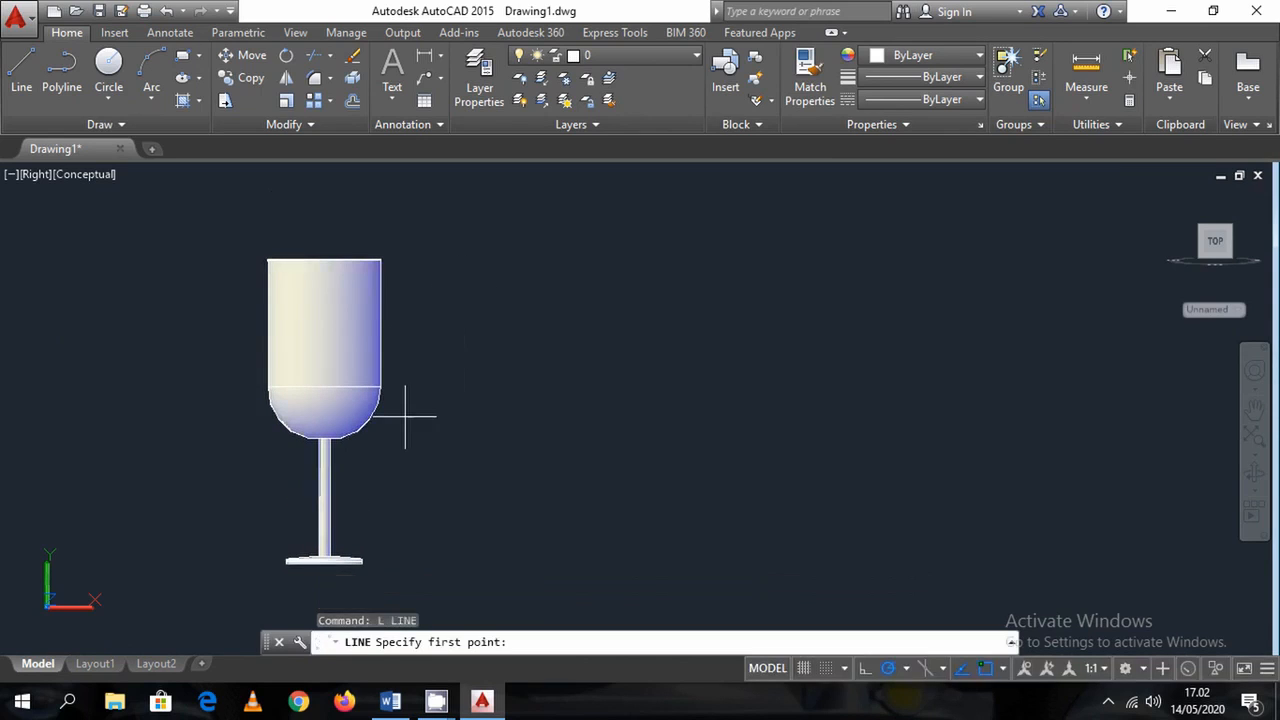
{"action": "left_click", "coordinate": [458, 262]}
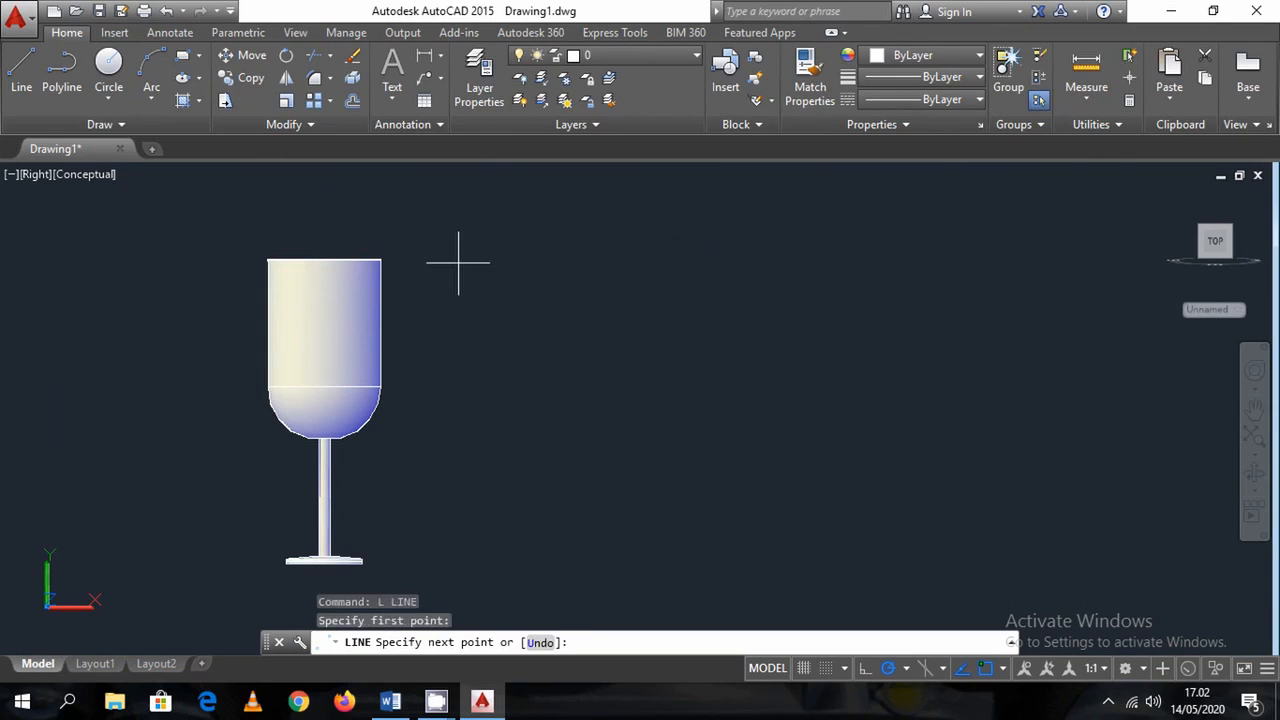
{"action": "left_click", "coordinate": [538, 217]}
{"action": "key", "text": "Escape"}
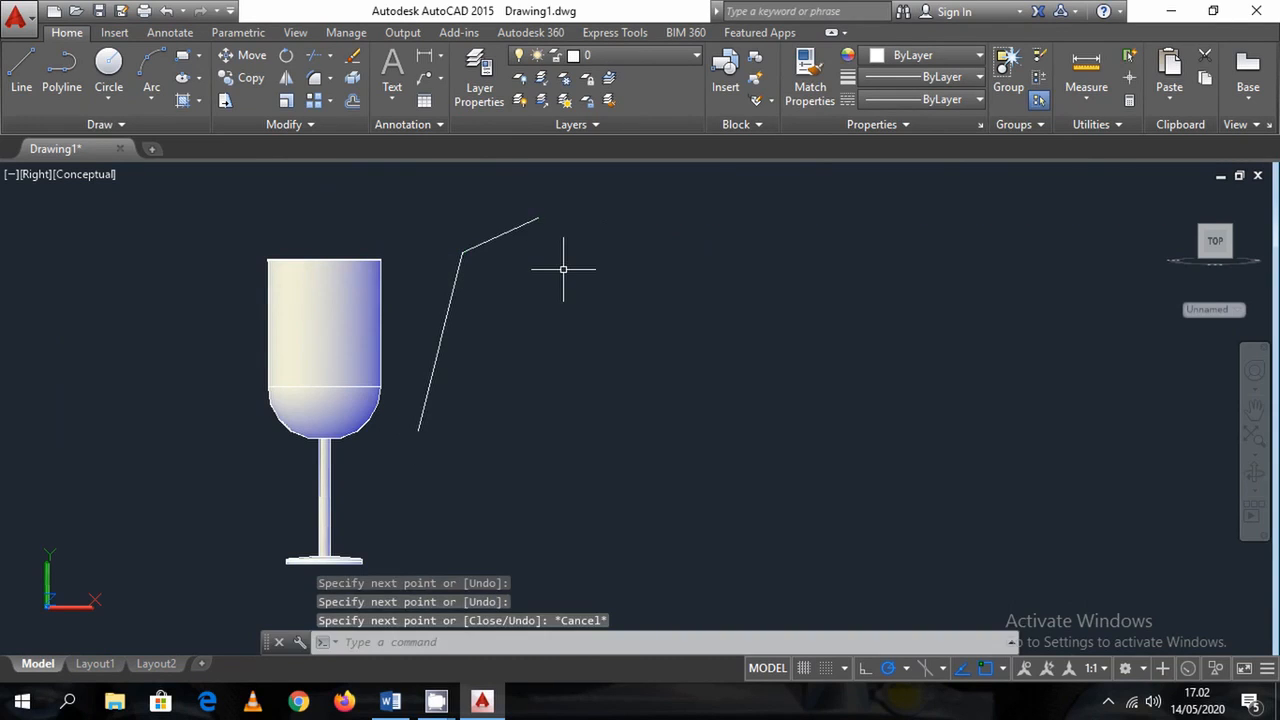
{"action": "left_click", "coordinate": [30, 175]}
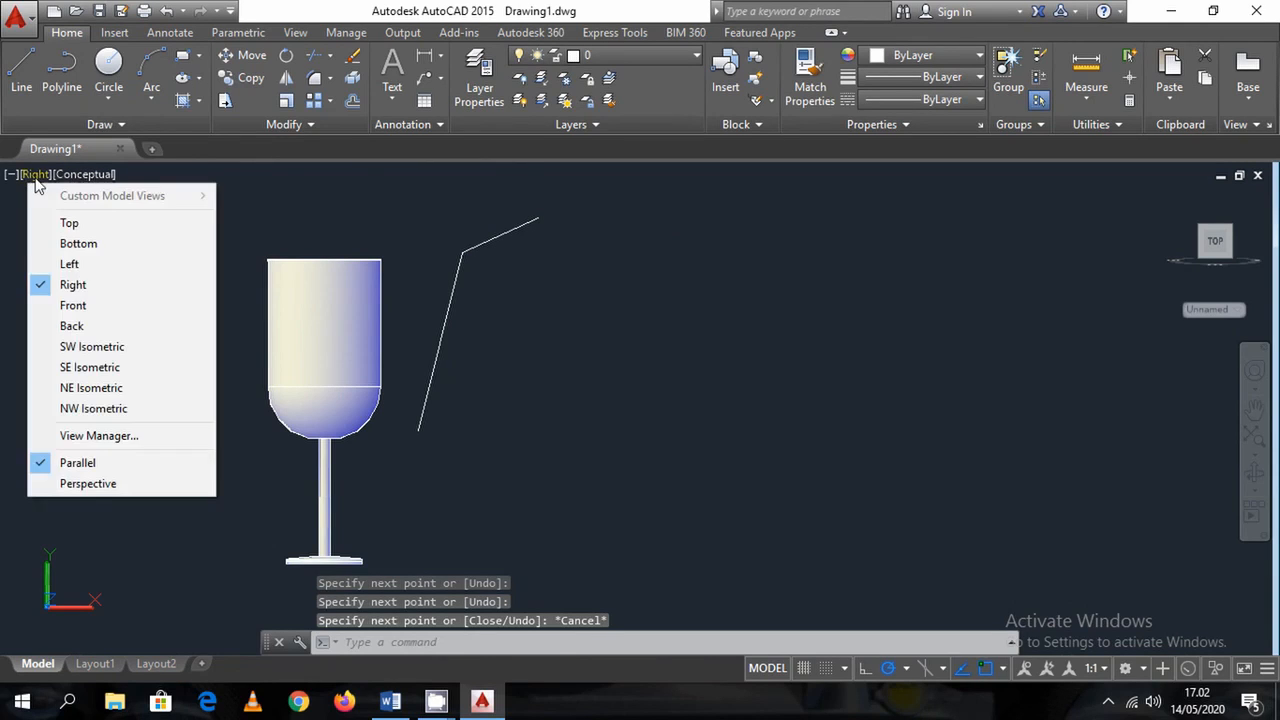
{"action": "left_click", "coordinate": [124, 285]}
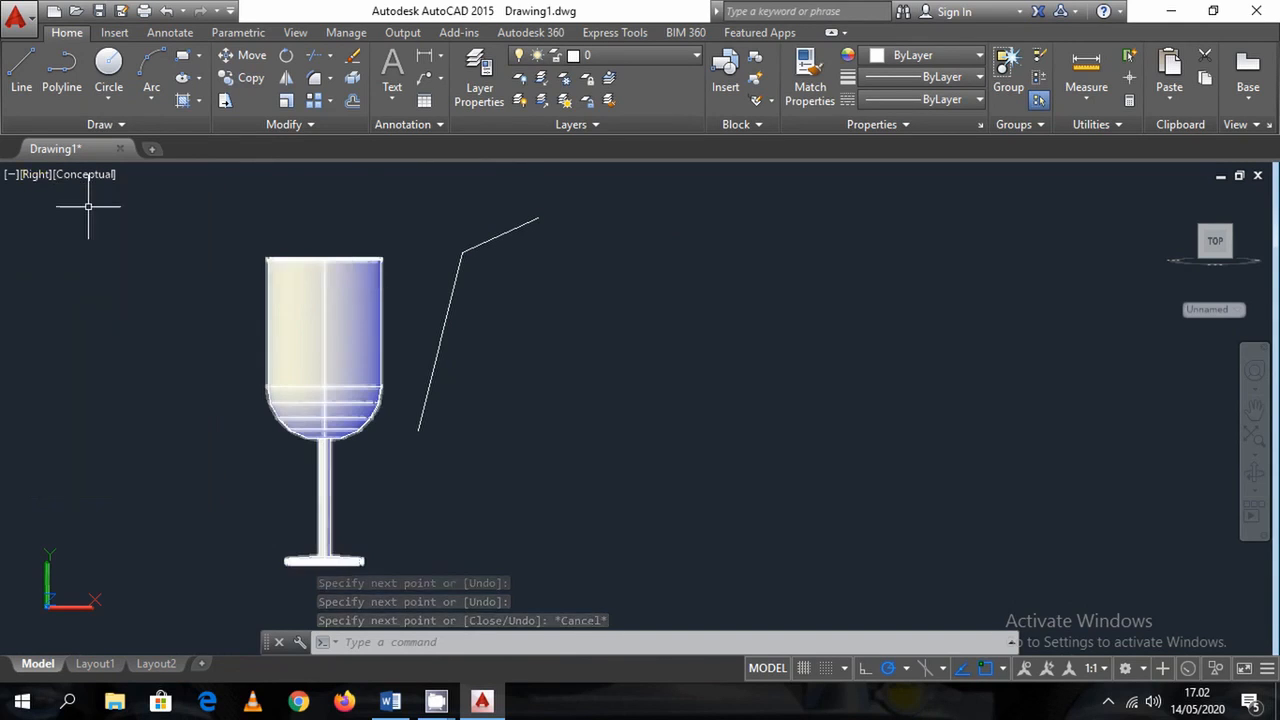
Switch to the Front view and draw a small circle beside the upper end of the bent line, above the goblet's rim
{"action": "left_click", "coordinate": [34, 175]}
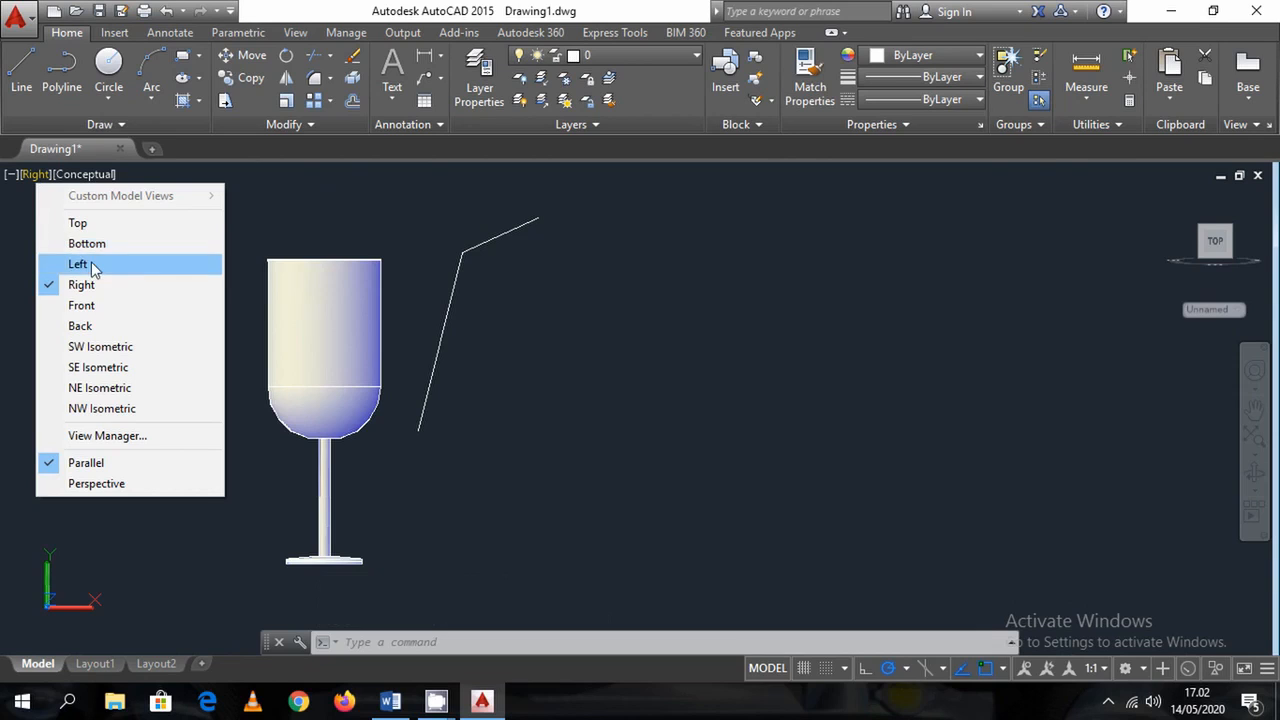
{"action": "left_click", "coordinate": [100, 305]}
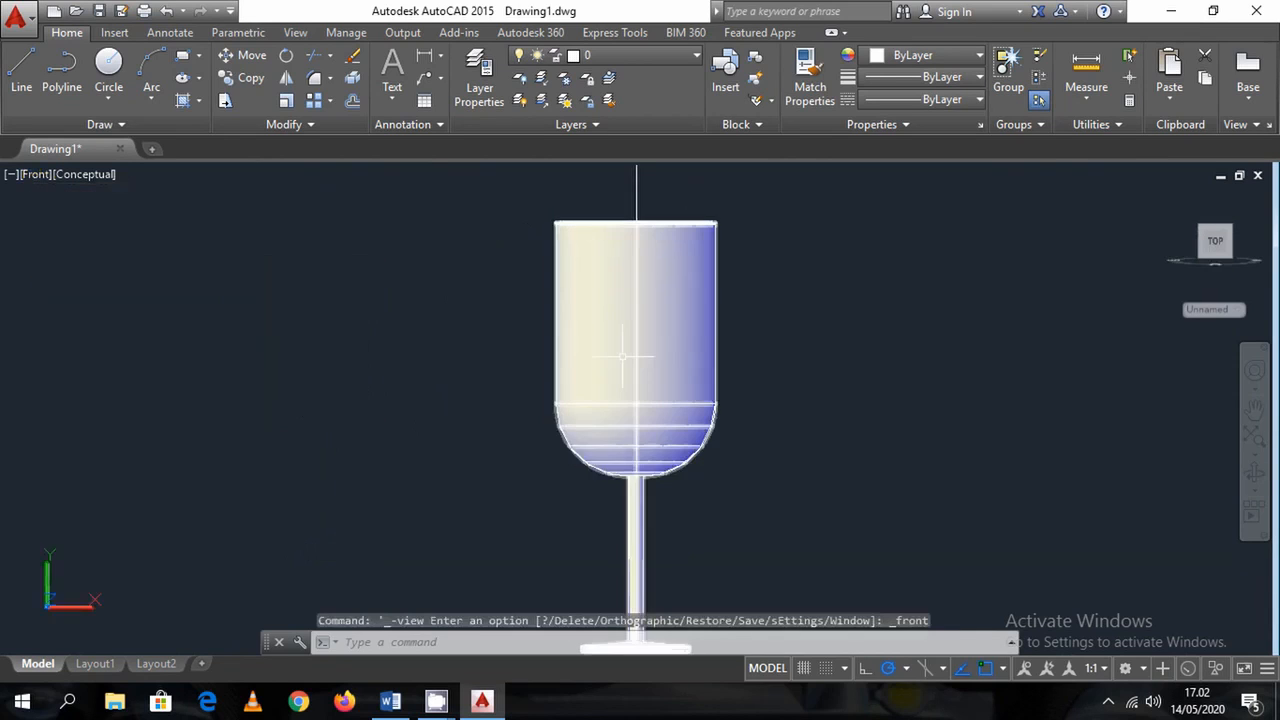
{"action": "type", "text": "c"}
{"action": "key", "text": "Return"}
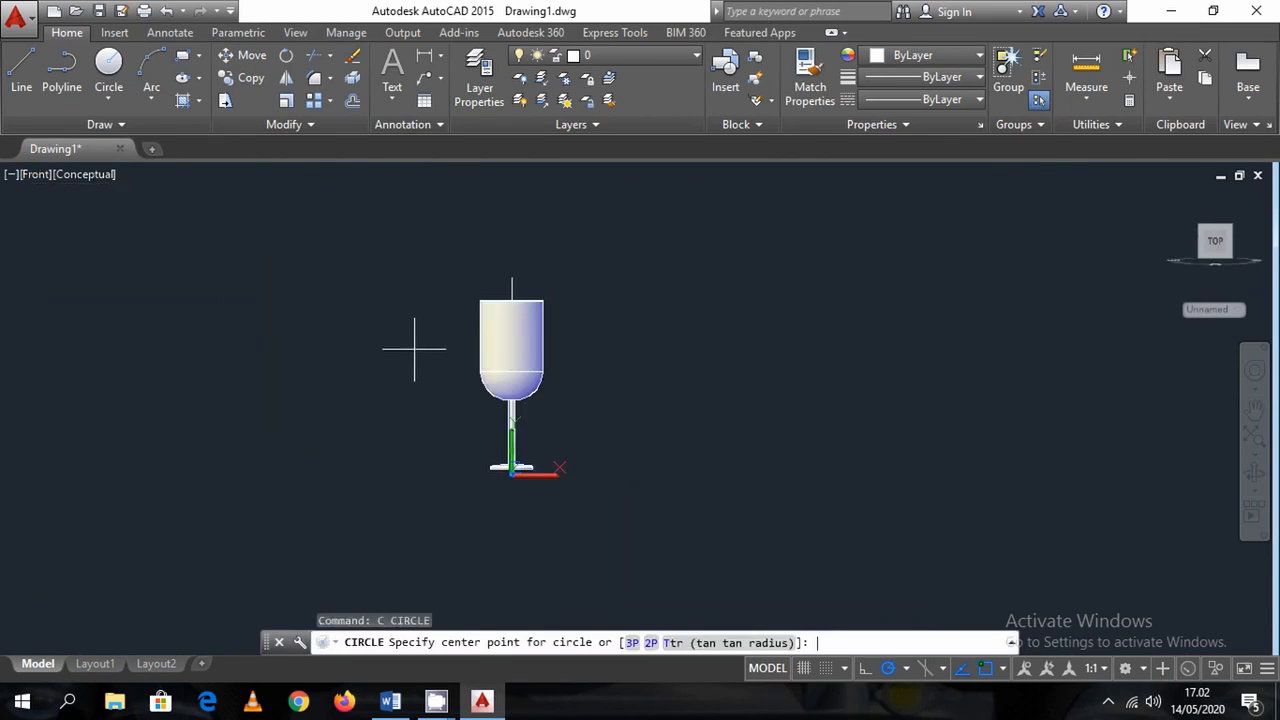
{"action": "scroll", "coordinate": [560, 280], "scroll_direction": "up", "scroll_amount": 8}
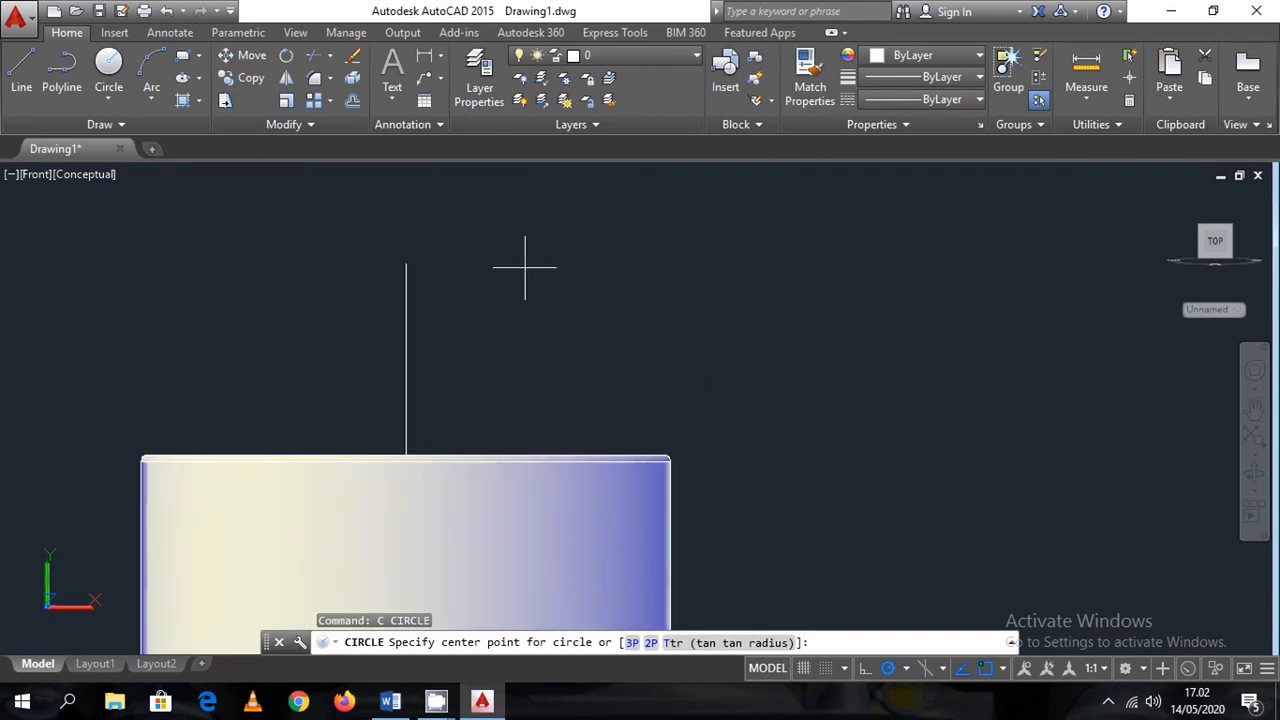
{"action": "left_click", "coordinate": [470, 262]}
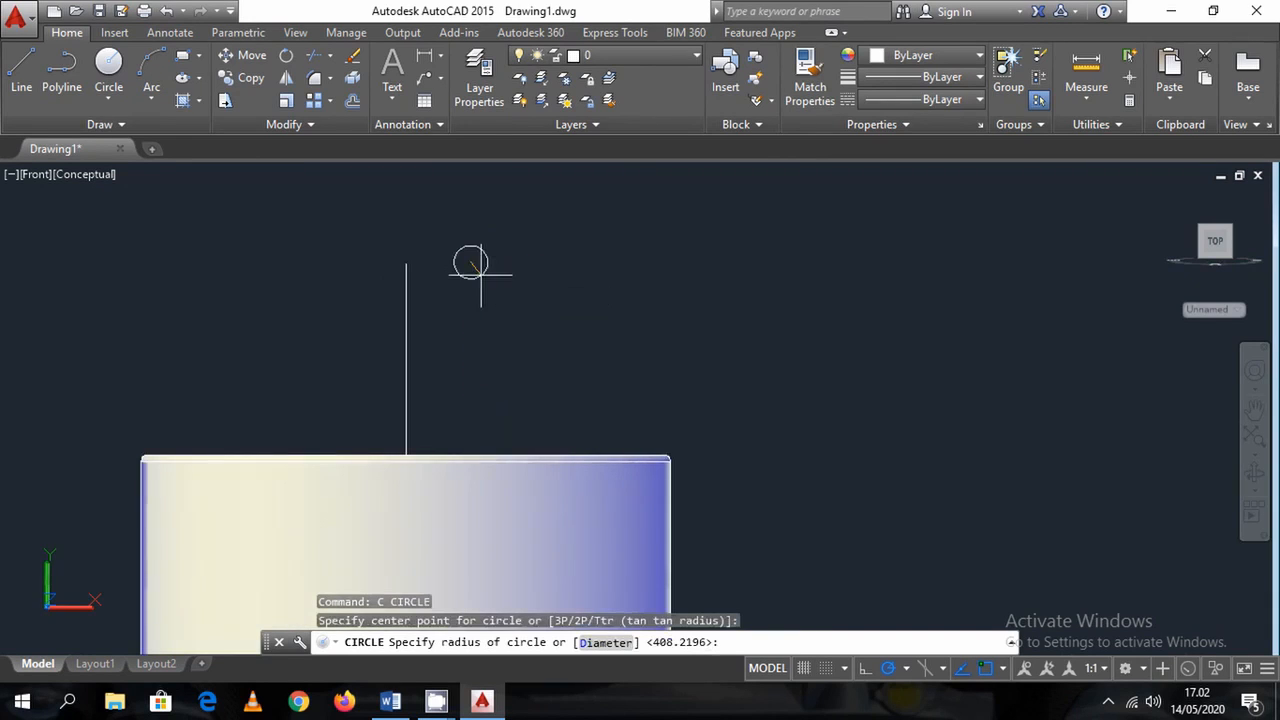
{"action": "left_click", "coordinate": [471, 272]}
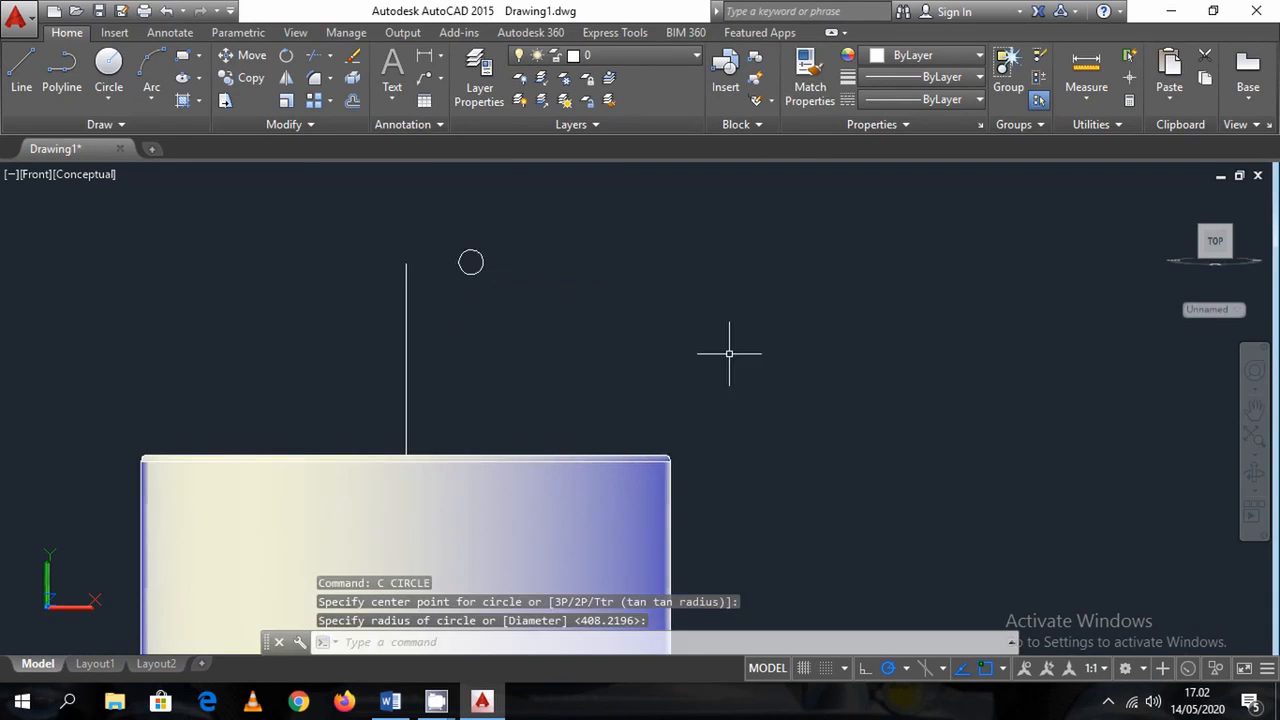
{"action": "left_click", "coordinate": [36, 176]}
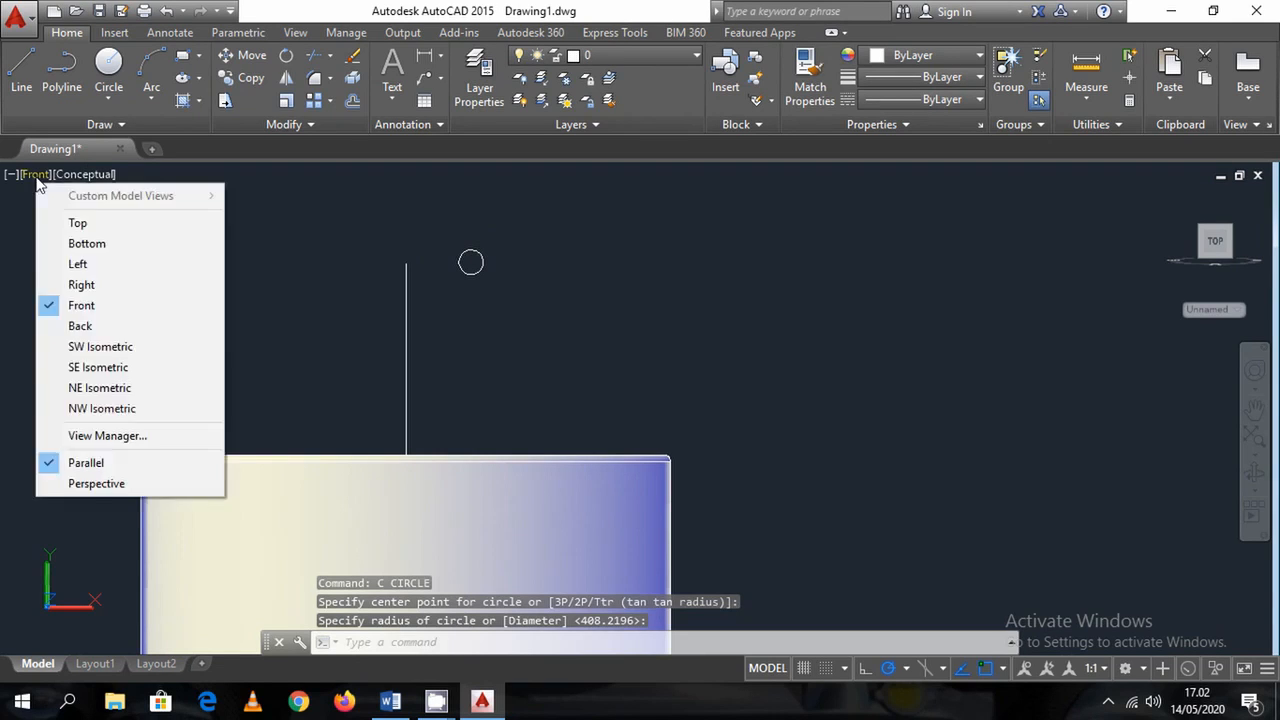
{"action": "left_click", "coordinate": [86, 303]}
{"action": "scroll", "coordinate": [489, 250], "scroll_direction": "up", "scroll_amount": 5}
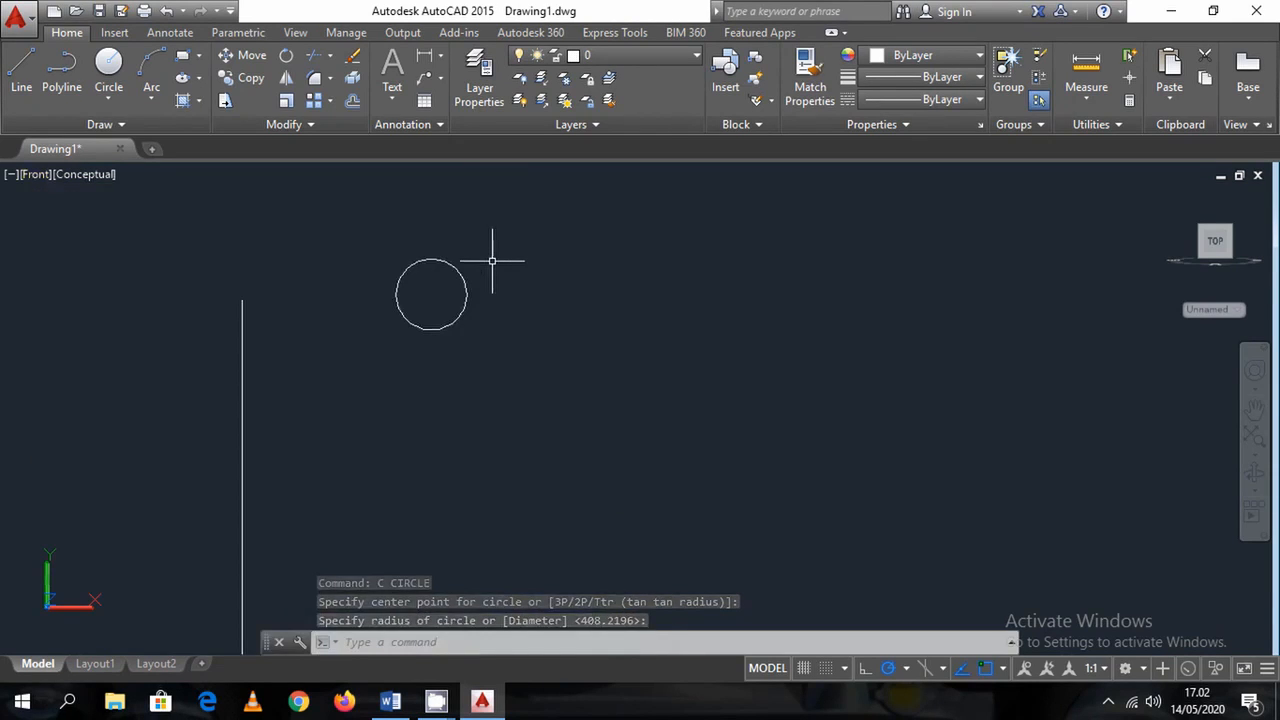
{"action": "type", "text": "o"}
{"action": "key", "text": "Return"}
{"action": "key", "text": "Escape"}
{"action": "key", "text": "Escape"}
{"action": "key", "text": "Escape"}
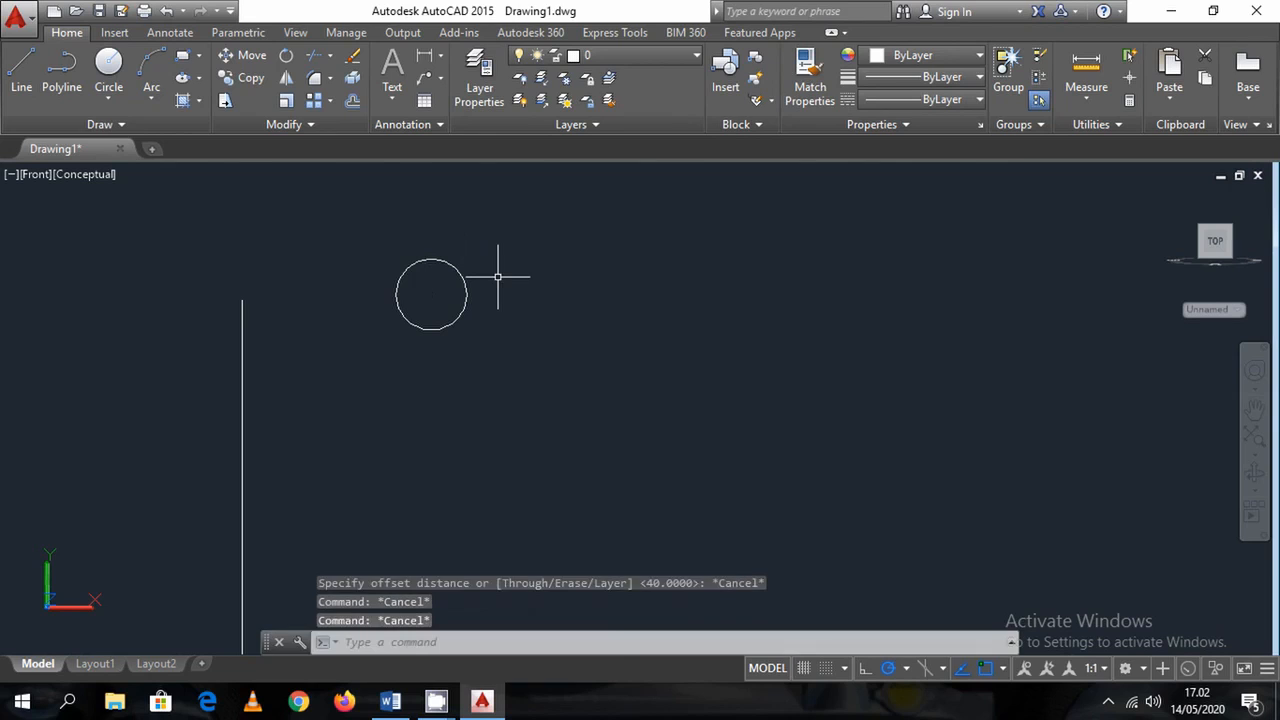
Try to offset the small circle inward by 20
{"action": "type", "text": "o"}
{"action": "key", "text": "Return"}
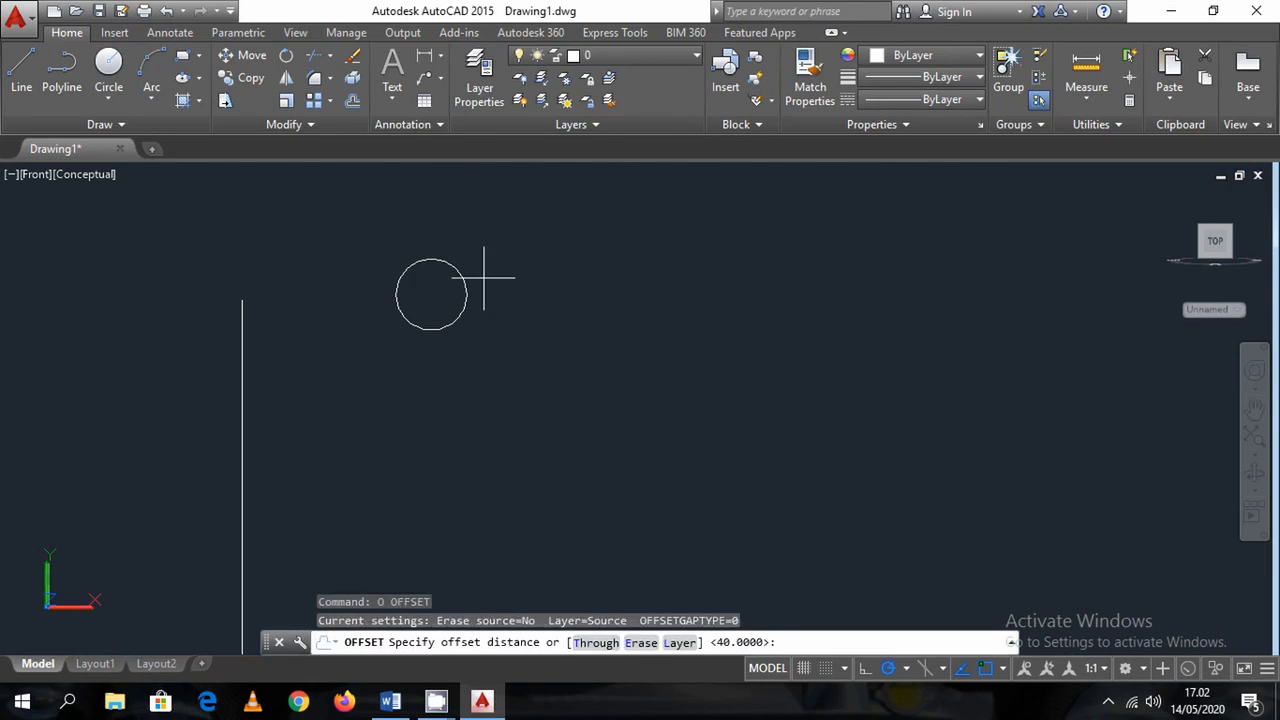
{"action": "type", "text": "20"}
{"action": "key", "text": "Return"}
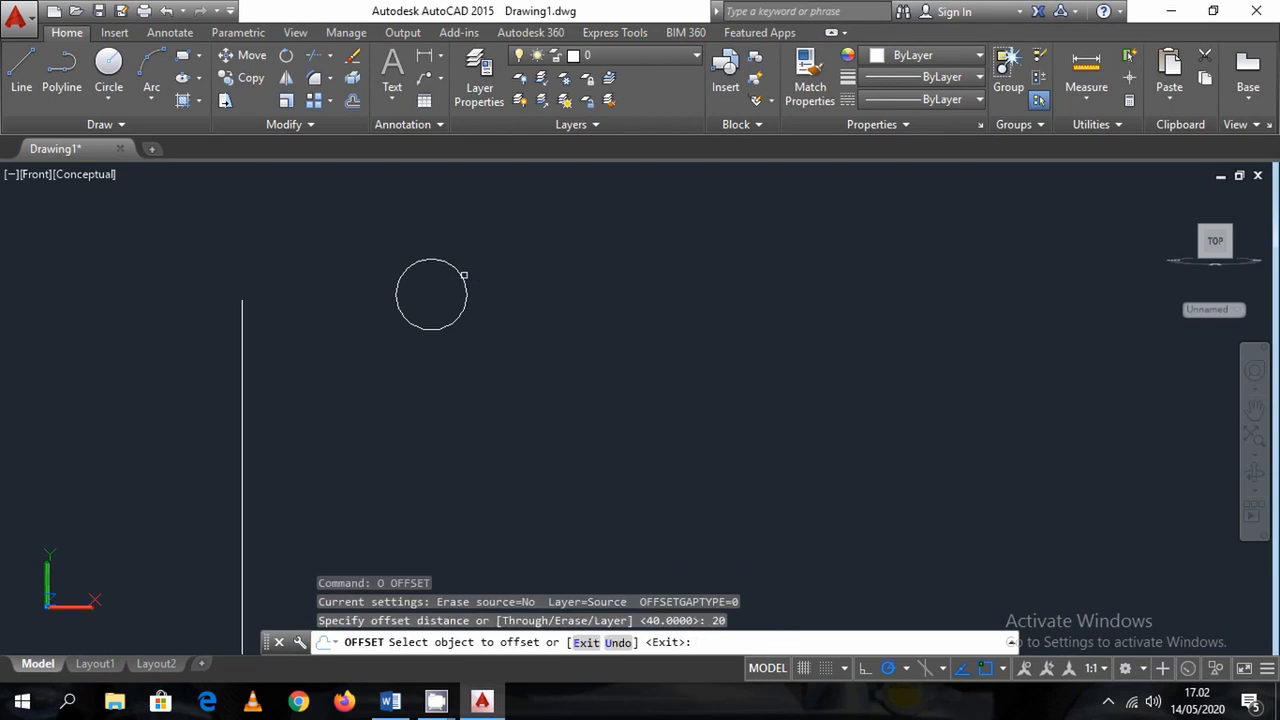
{"action": "left_click", "coordinate": [465, 285]}
{"action": "key", "text": "Escape"}
{"action": "key", "text": "Escape"}
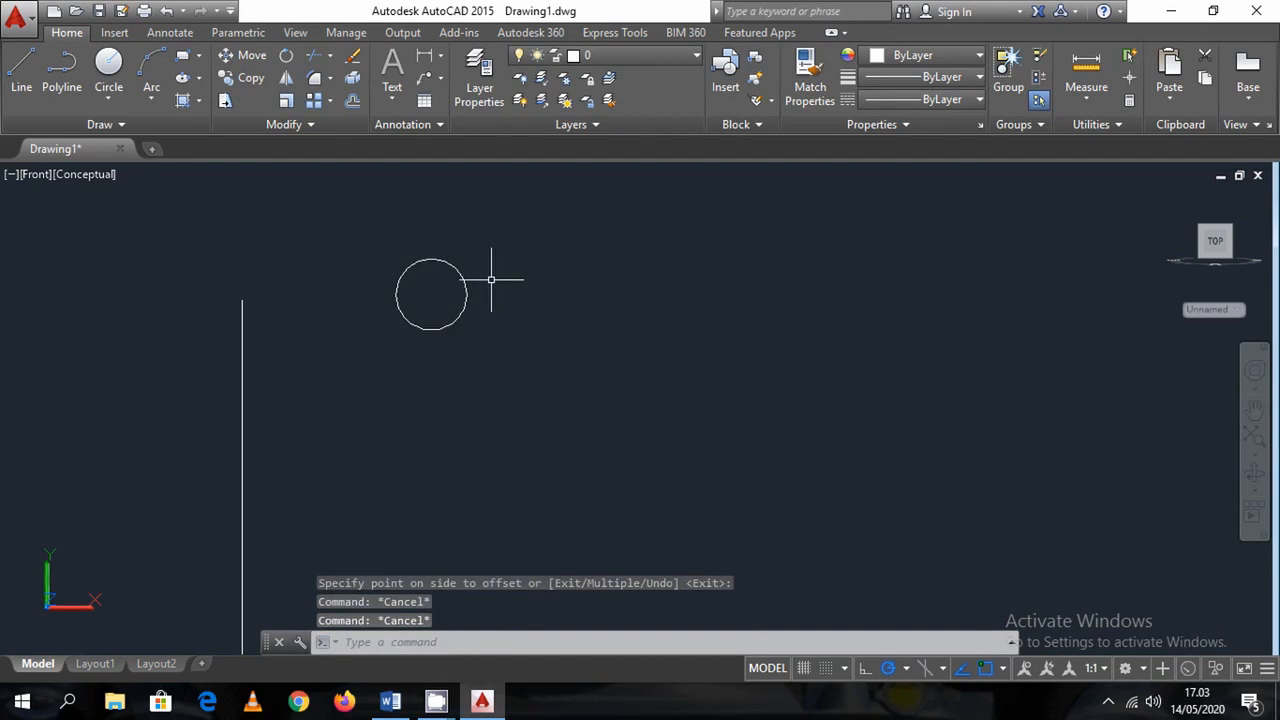
{"action": "key", "text": "Return"}
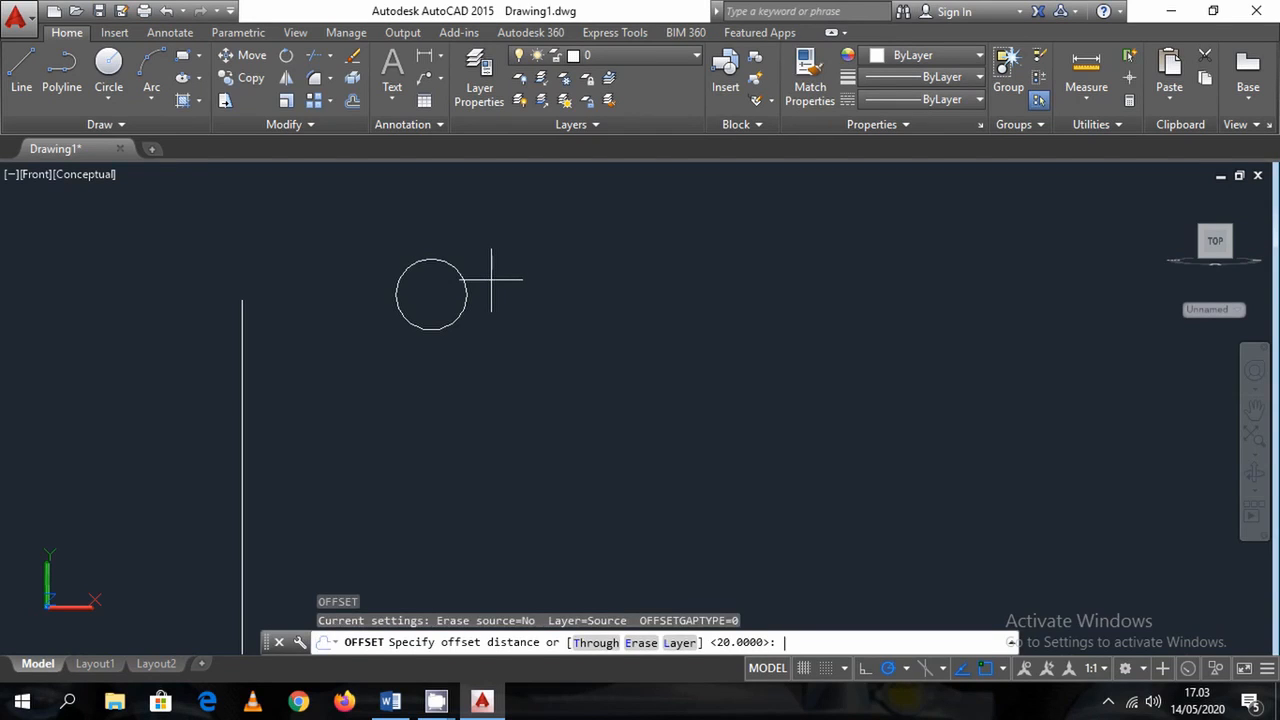
{"action": "key", "text": "Return"}
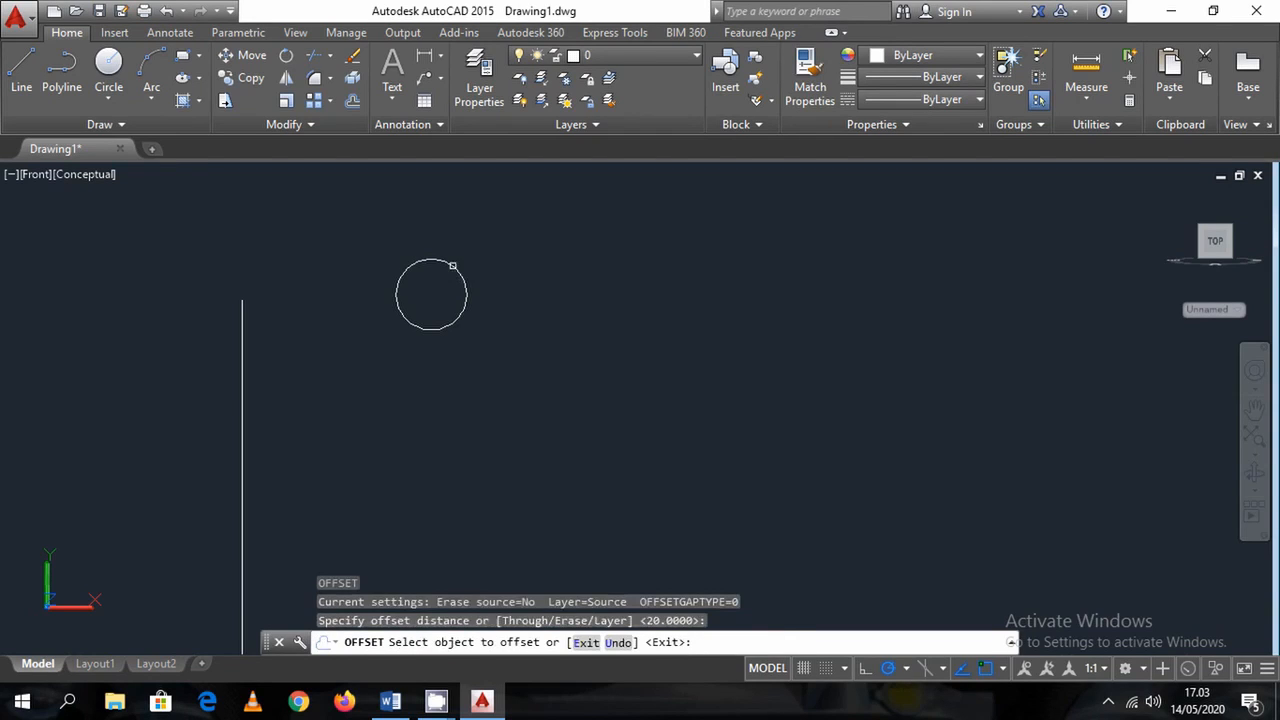
{"action": "left_click", "coordinate": [452, 266]}
{"action": "scroll", "coordinate": [431, 290], "scroll_direction": "up", "scroll_amount": 5}
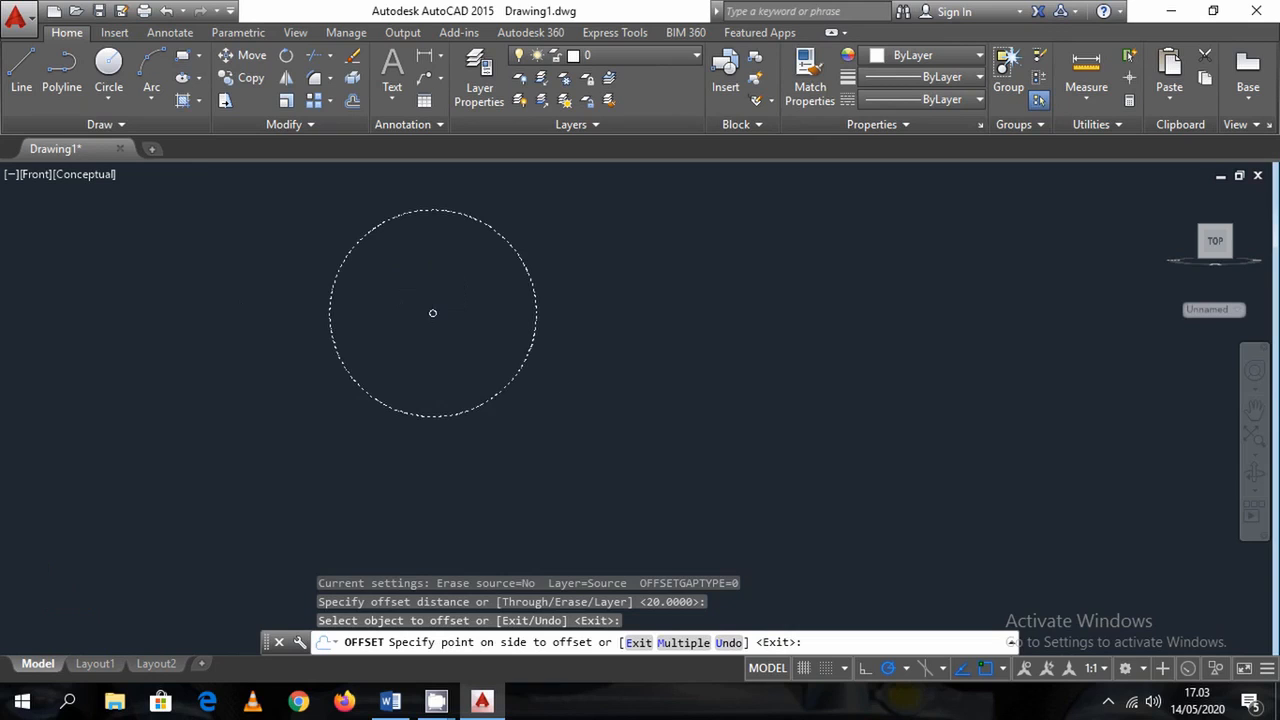
{"action": "scroll", "coordinate": [457, 286], "scroll_direction": "up", "scroll_amount": 5}
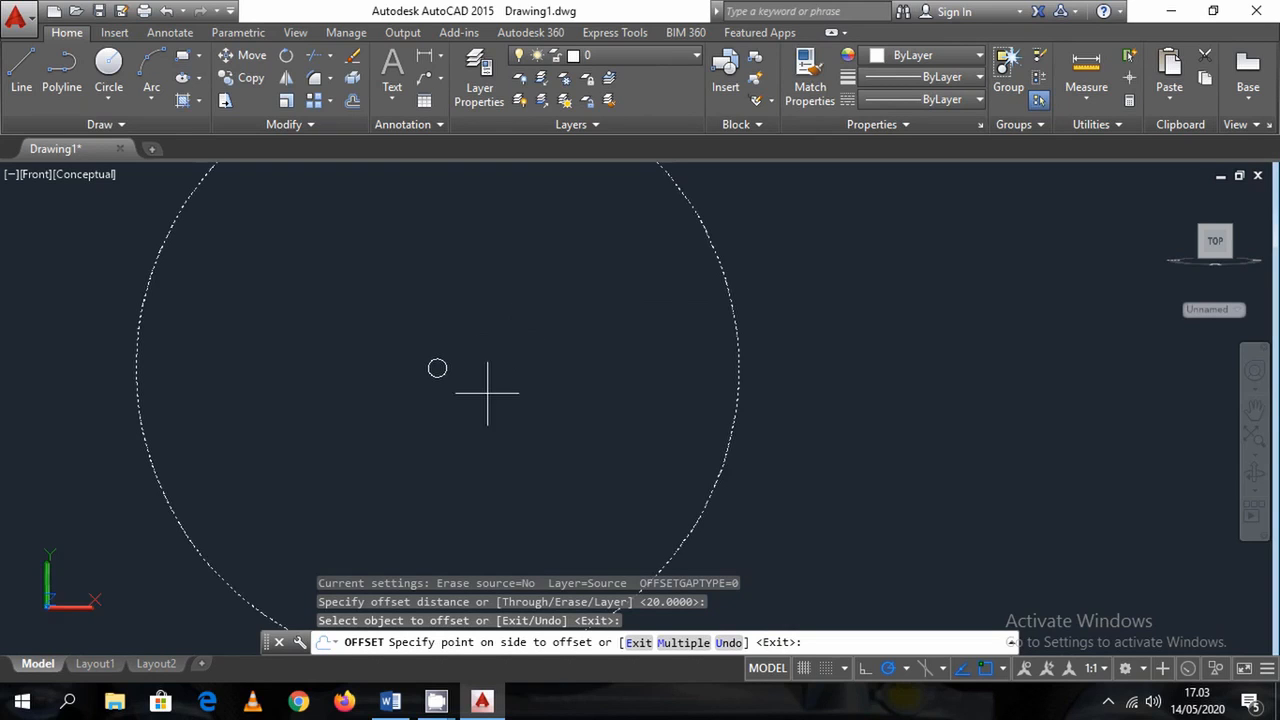
{"action": "scroll", "coordinate": [488, 394], "scroll_direction": "down", "scroll_amount": 5}
{"action": "key", "text": "Escape"}
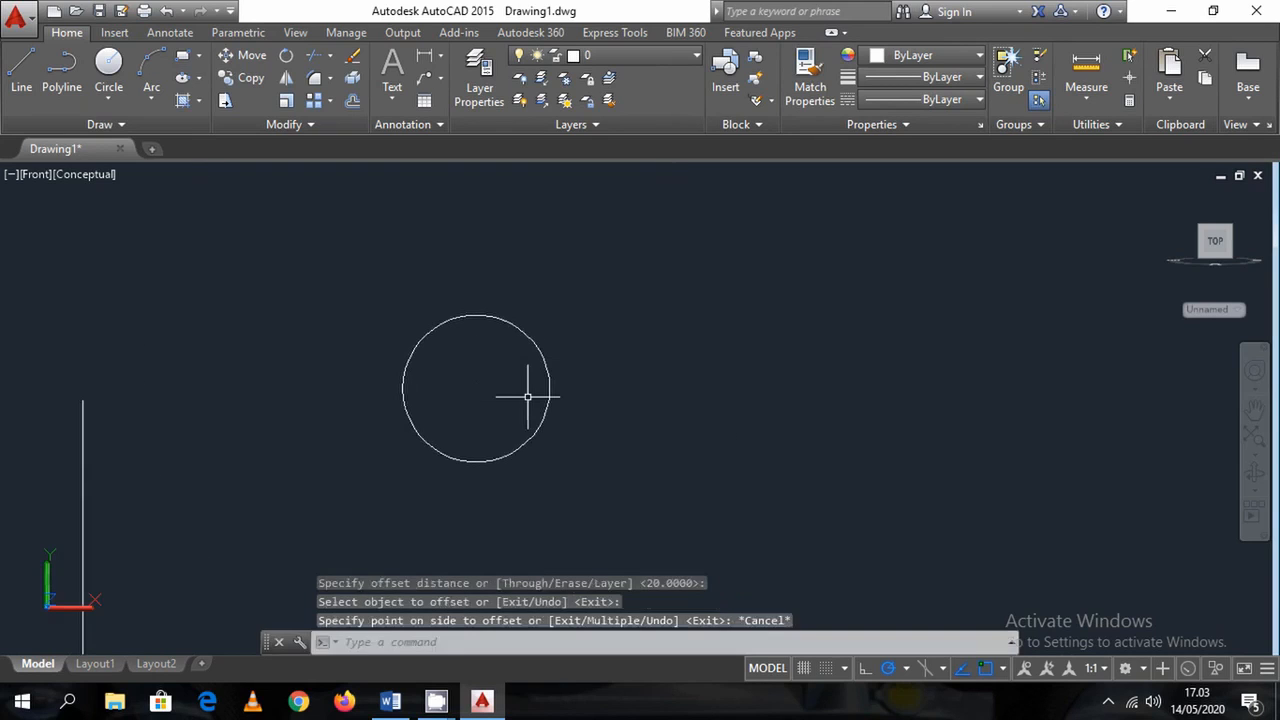
Offset the small circle inward by 5 to form a concentric ring profile
{"action": "type", "text": "o"}
{"action": "key", "text": "Return"}
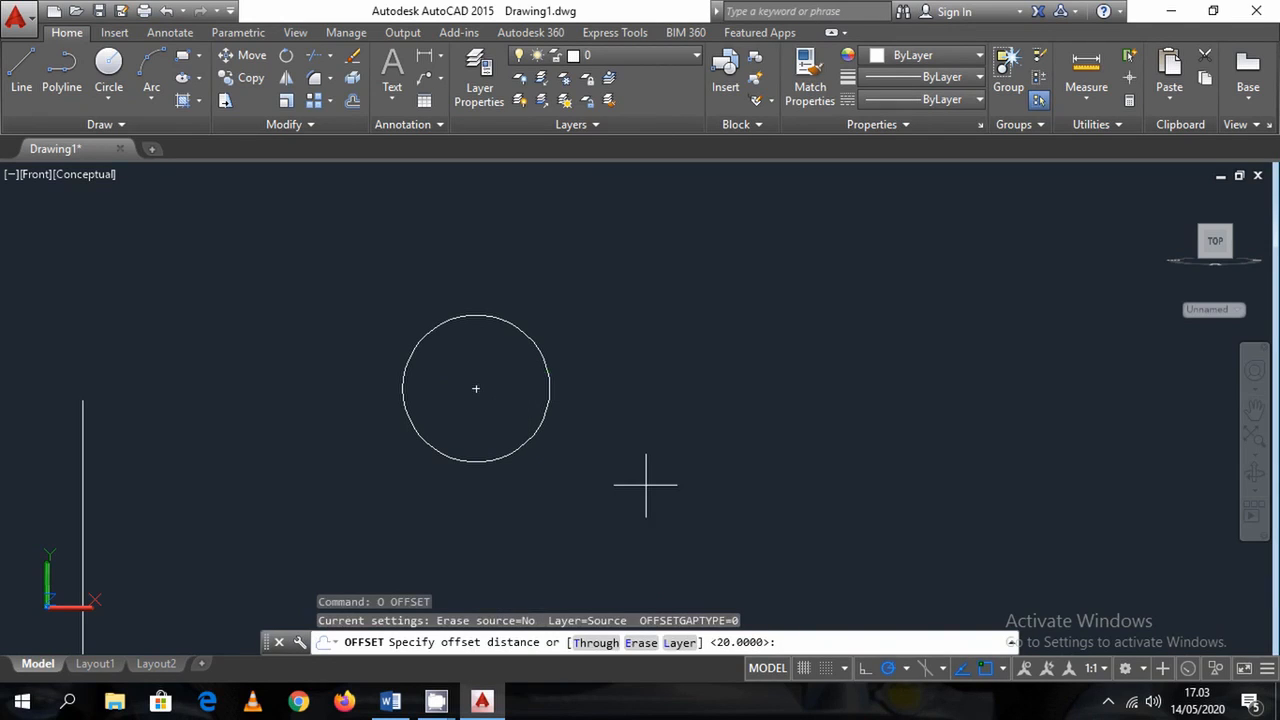
{"action": "type", "text": "5"}
{"action": "key", "text": "Return"}
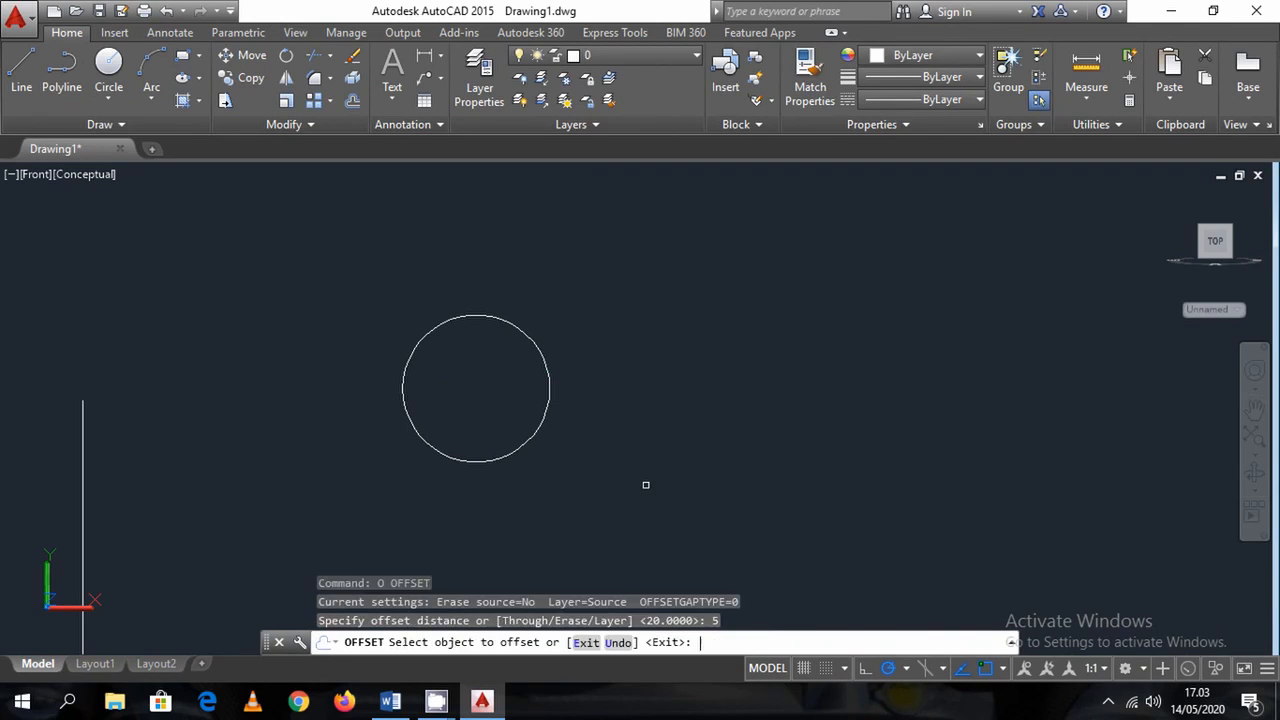
{"action": "left_click", "coordinate": [549, 392]}
{"action": "left_click", "coordinate": [476, 388]}
{"action": "scroll", "coordinate": [317, 260], "scroll_direction": "down", "scroll_amount": 4}
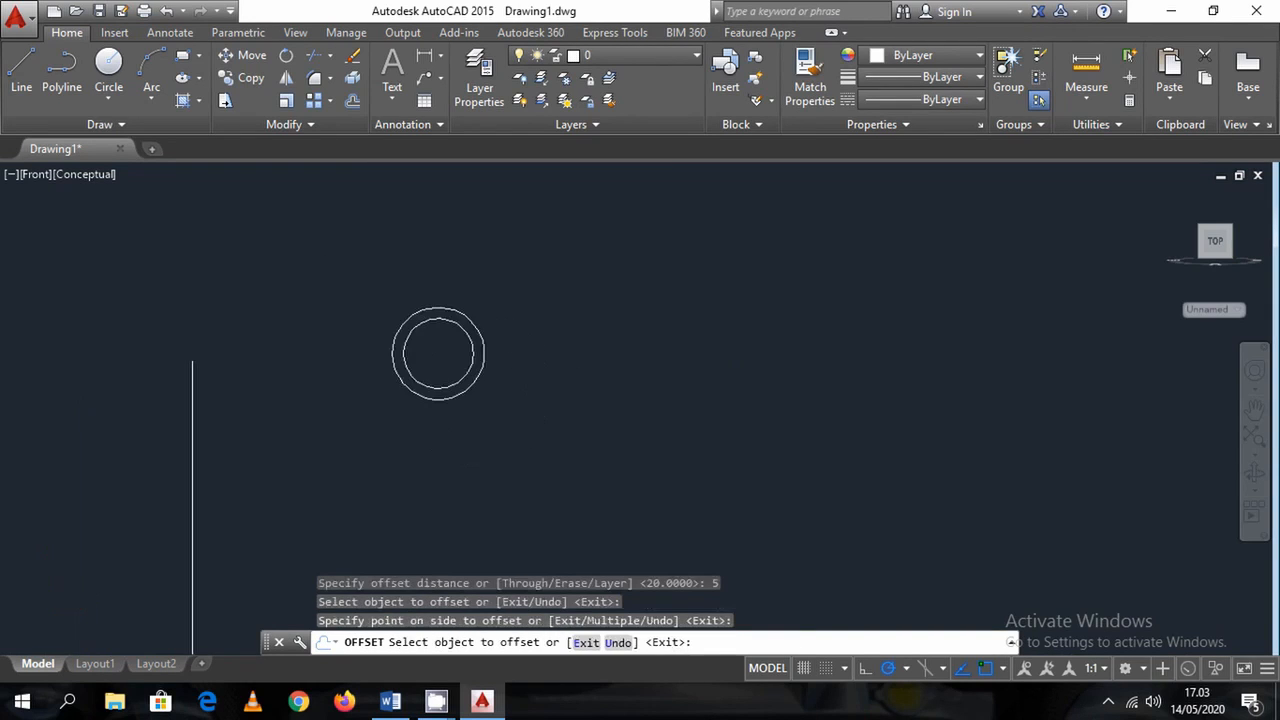
{"action": "key", "text": "Escape"}
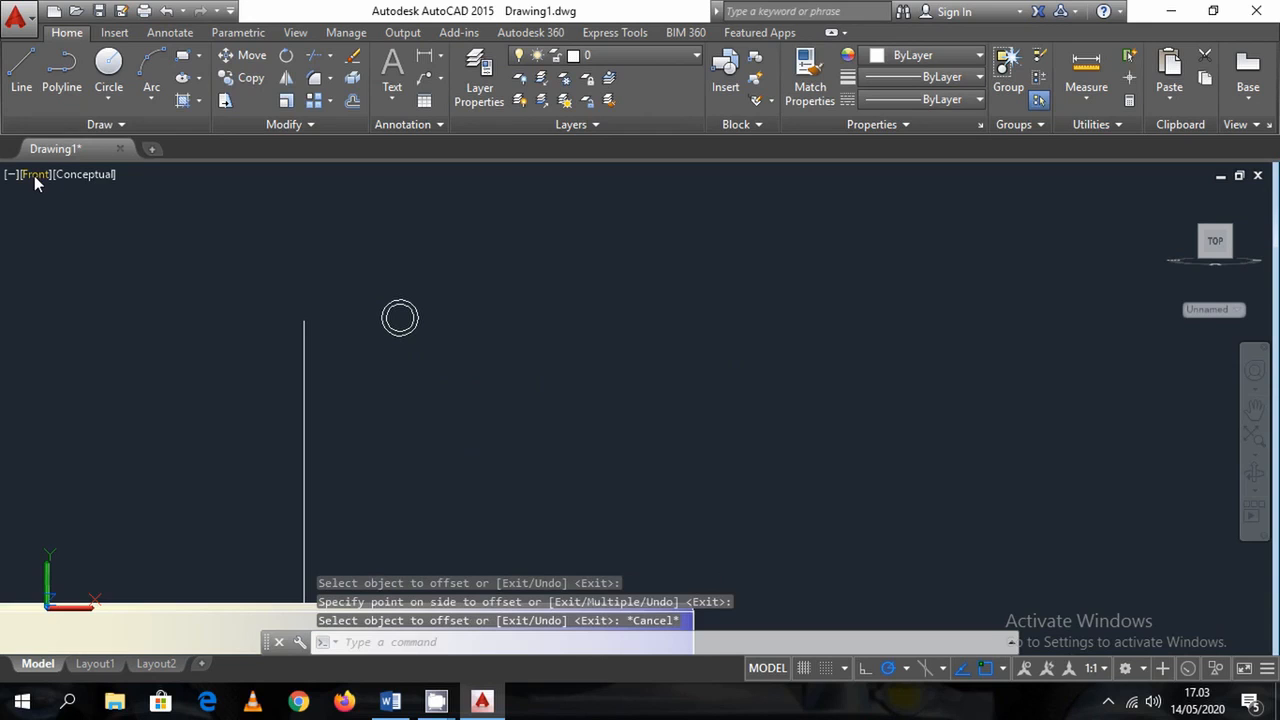
Switch to the SE Isometric view and move both circles from their common centre to the upper end of the bent line
{"action": "left_click", "coordinate": [33, 175]}
{"action": "left_click", "coordinate": [96, 367]}
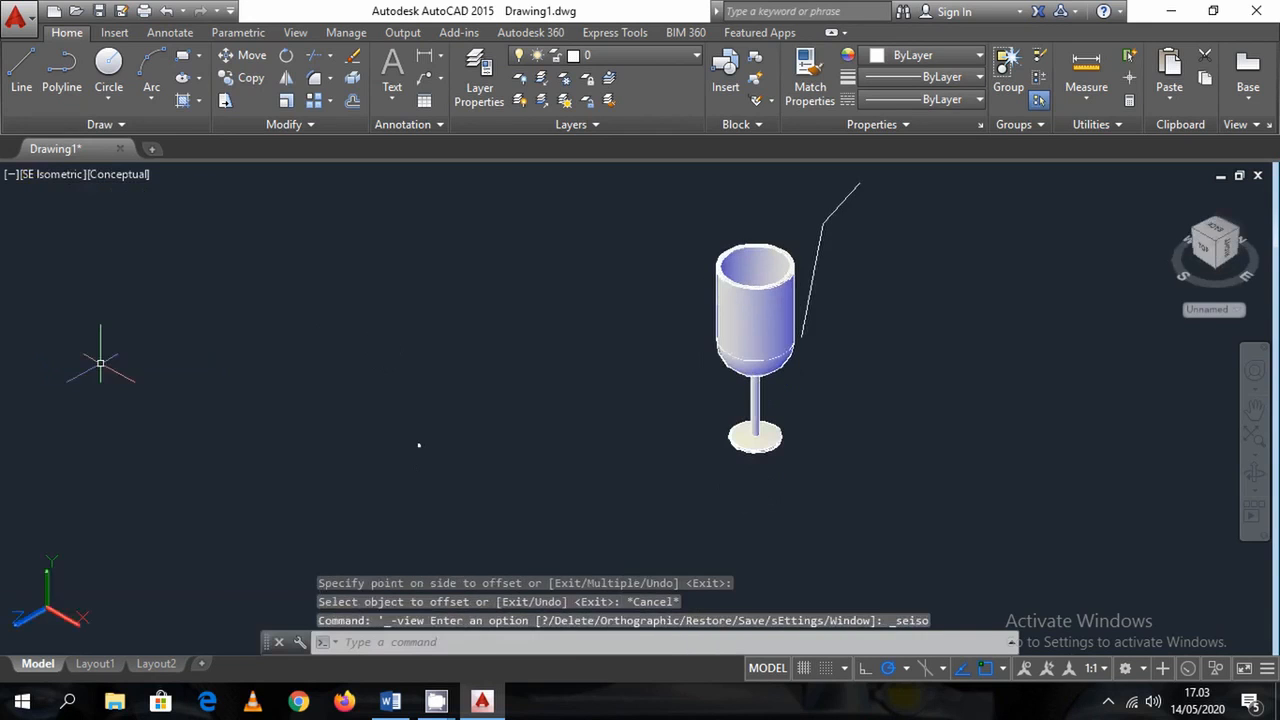
{"action": "left_click", "coordinate": [494, 461]}
{"action": "left_click", "coordinate": [336, 391]}
{"action": "right_click", "coordinate": [336, 391]}
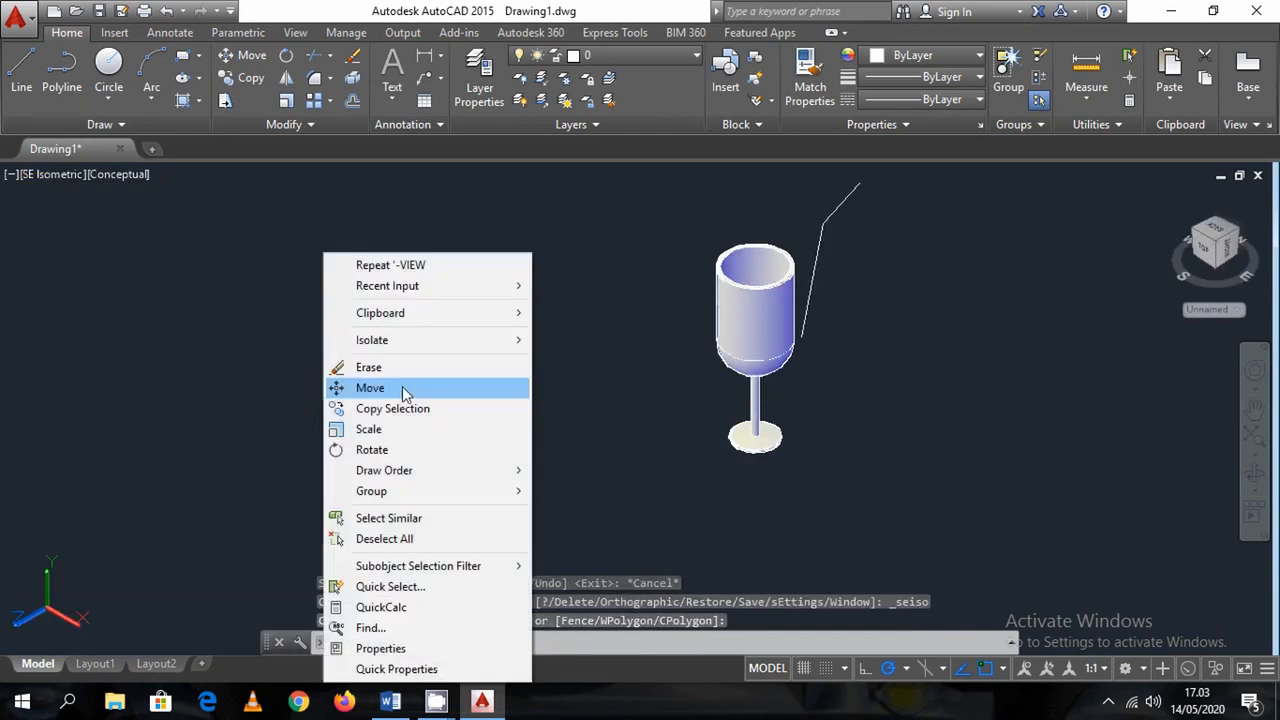
{"action": "left_click", "coordinate": [403, 390]}
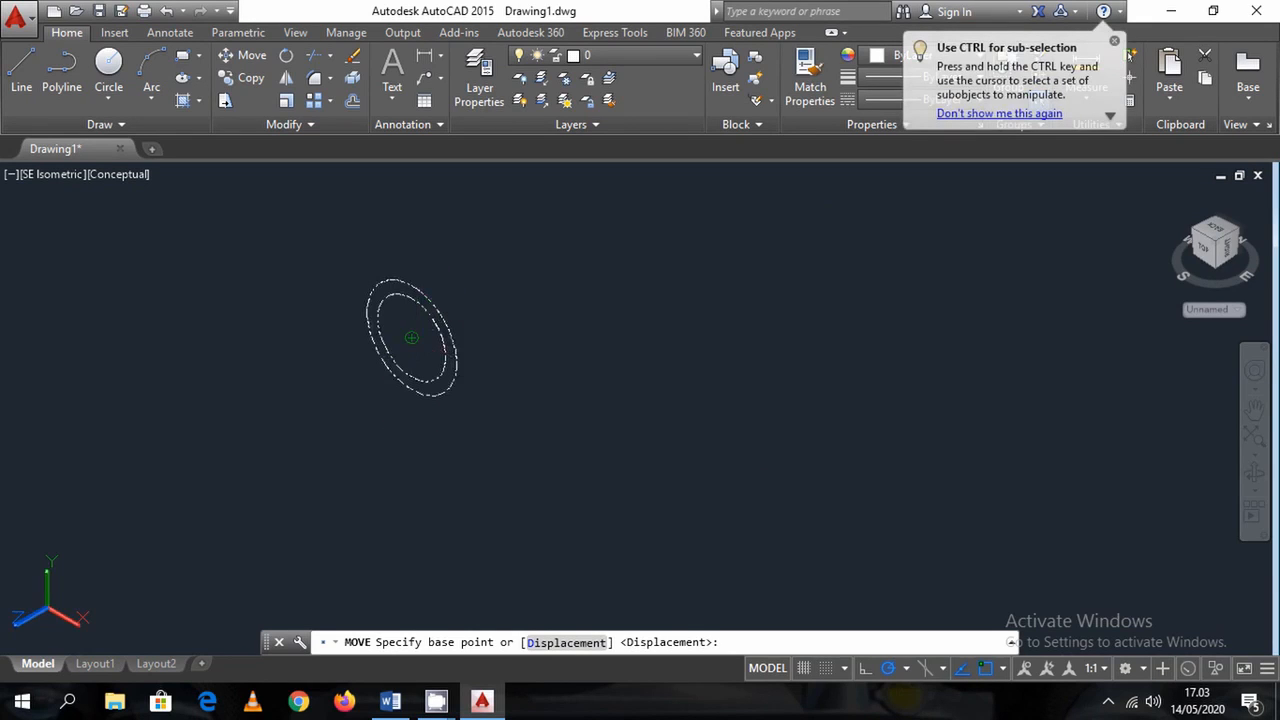
{"action": "left_click", "coordinate": [411, 338]}
{"action": "scroll", "coordinate": [694, 337], "scroll_direction": "up", "scroll_amount": 5}
{"action": "scroll", "coordinate": [597, 286], "scroll_direction": "up", "scroll_amount": 6}
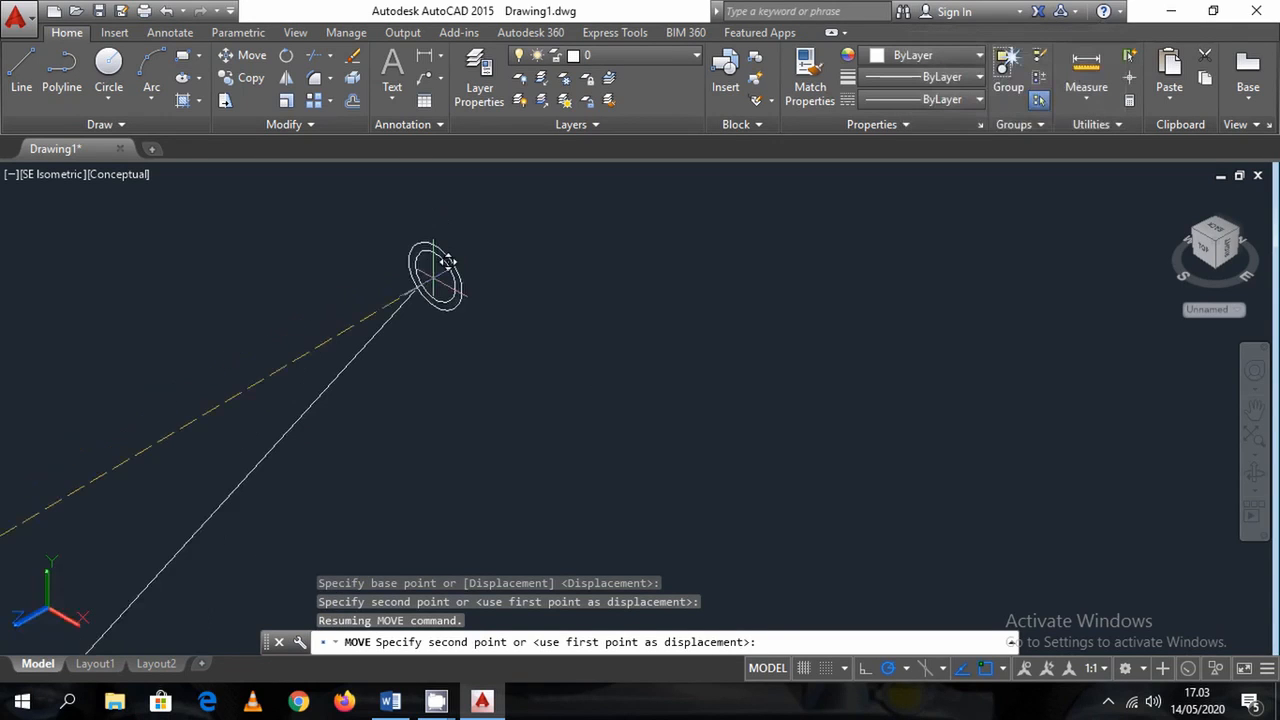
{"action": "left_click", "coordinate": [414, 292]}
Sweep both concentric circles along the upper slanted segment of the bent line
{"action": "scroll", "coordinate": [503, 412], "scroll_direction": "down", "scroll_amount": 5}
{"action": "middle_click_drag", "start_coordinate": [492, 428], "coordinate": [477, 377]}
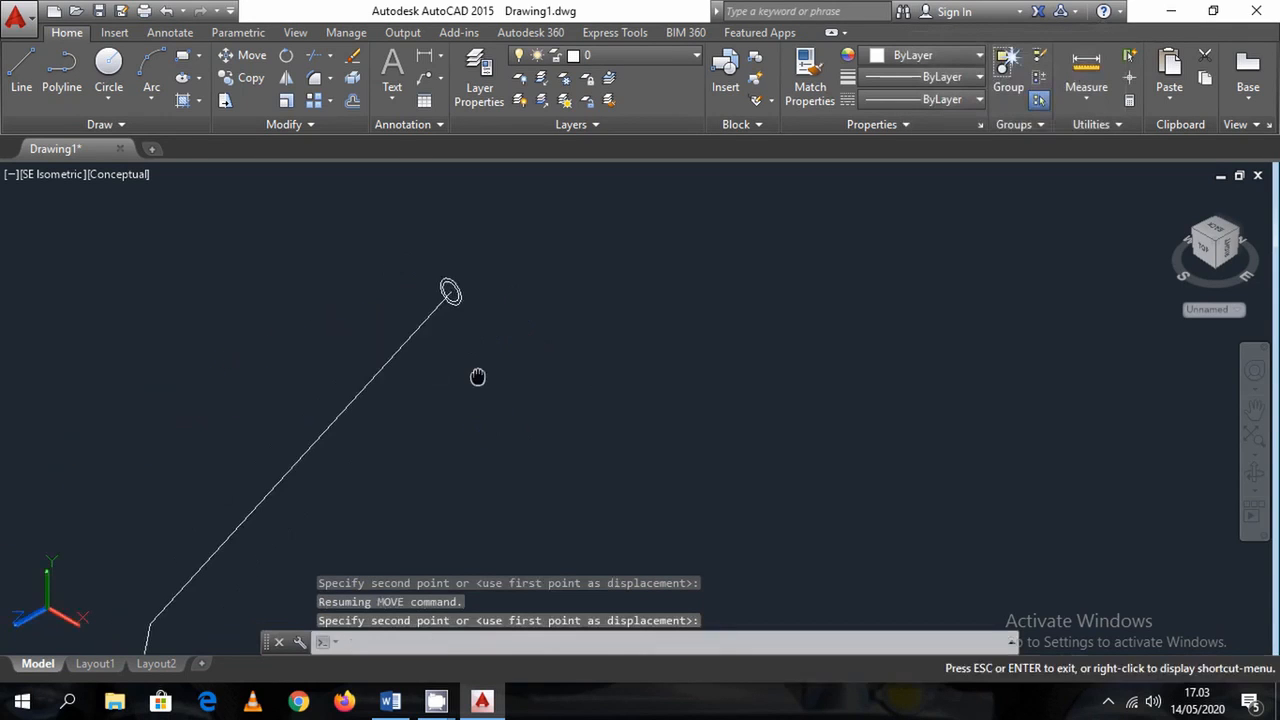
{"action": "scroll", "coordinate": [462, 281], "scroll_direction": "up", "scroll_amount": 6}
{"action": "type", "text": "sw"}
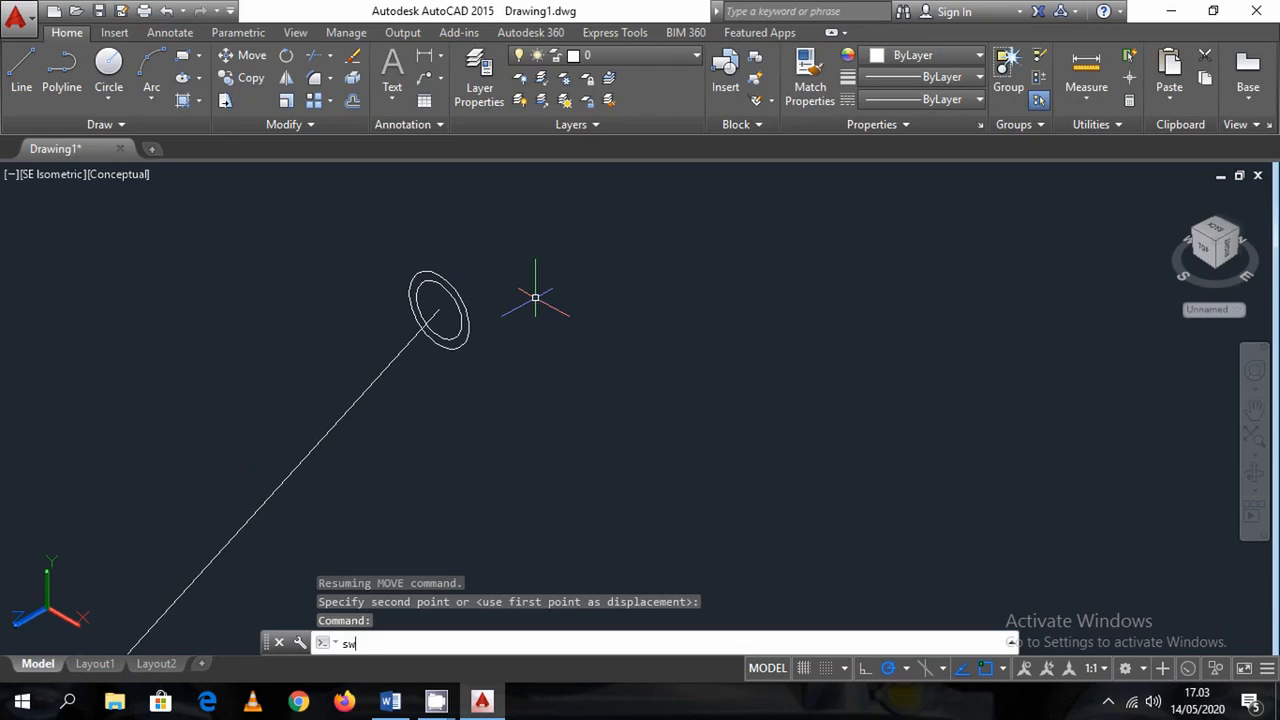
{"action": "type", "text": "eep"}
{"action": "key", "text": "Return"}
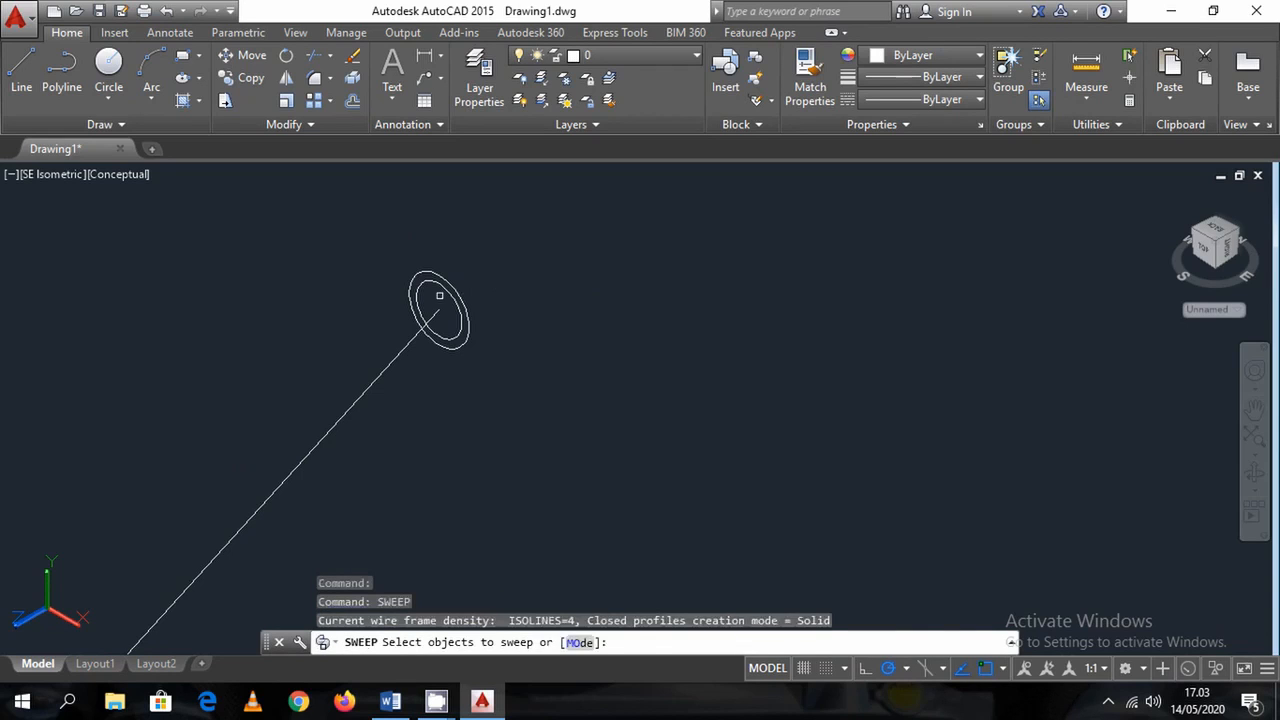
{"action": "left_click", "coordinate": [460, 328]}
{"action": "left_click", "coordinate": [399, 263]}
{"action": "key", "text": "Return"}
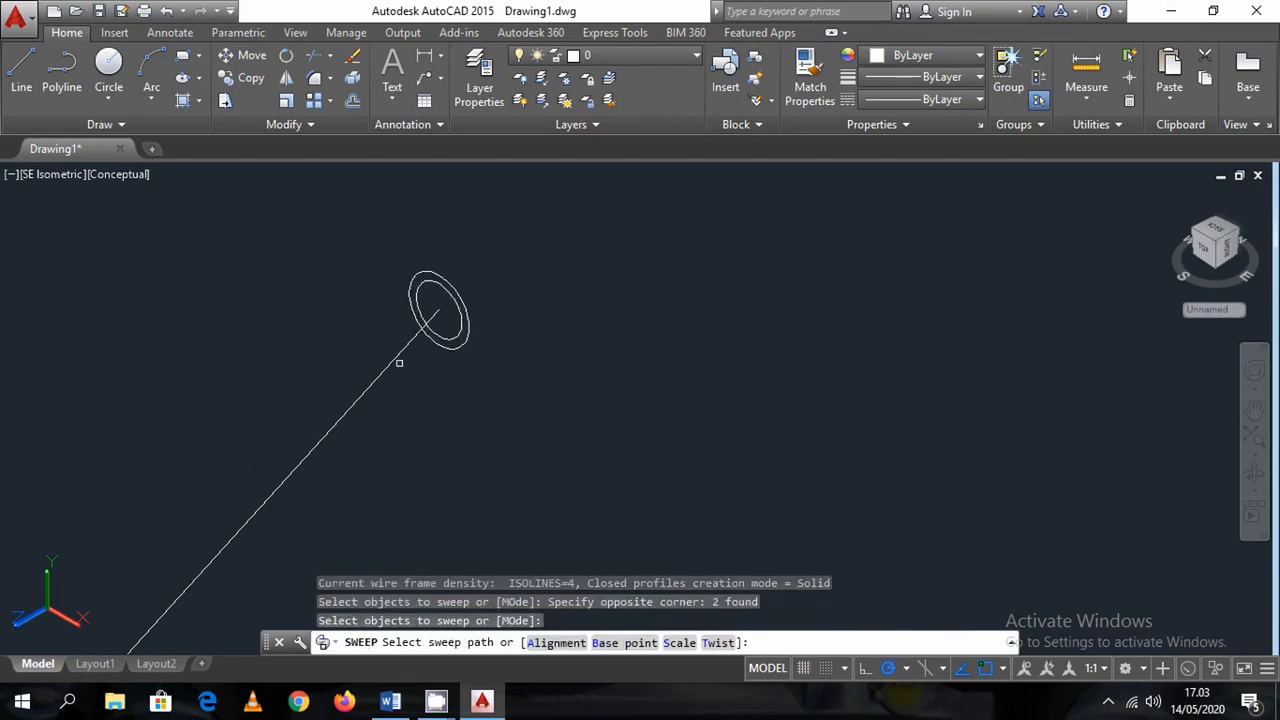
{"action": "left_click", "coordinate": [399, 363]}
{"action": "key", "text": "Return"}
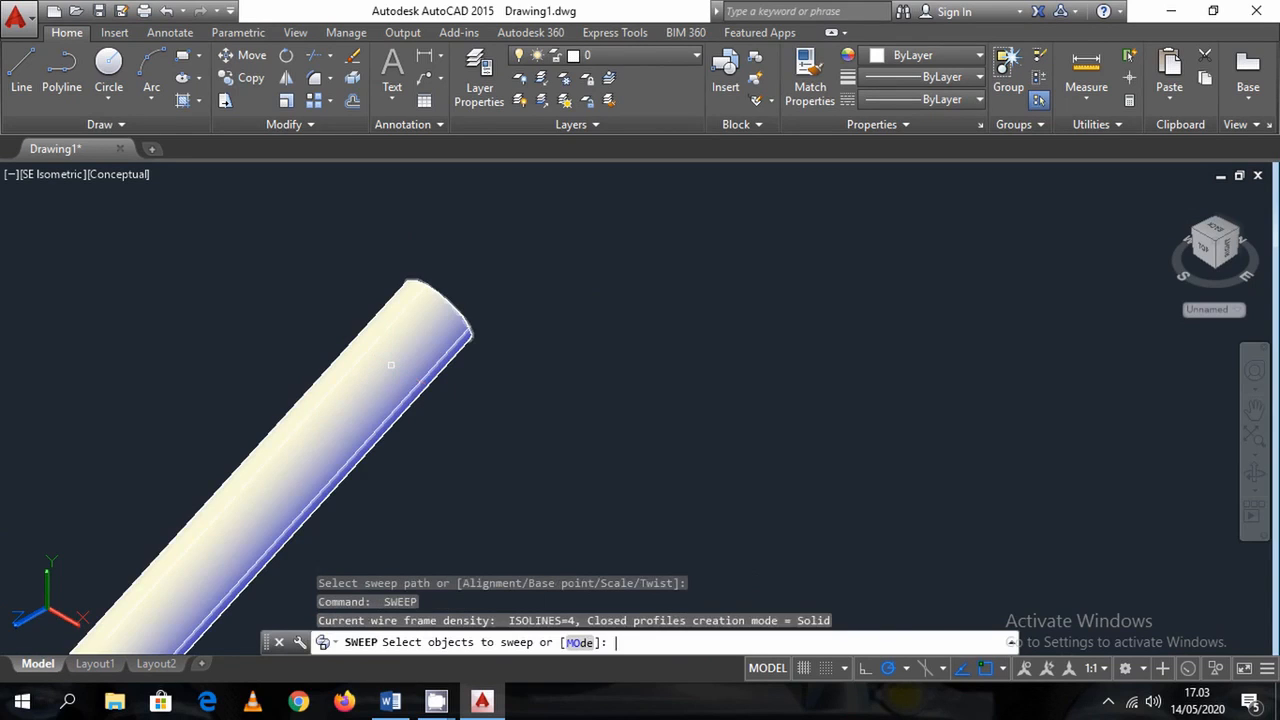
{"action": "key", "text": "Escape"}
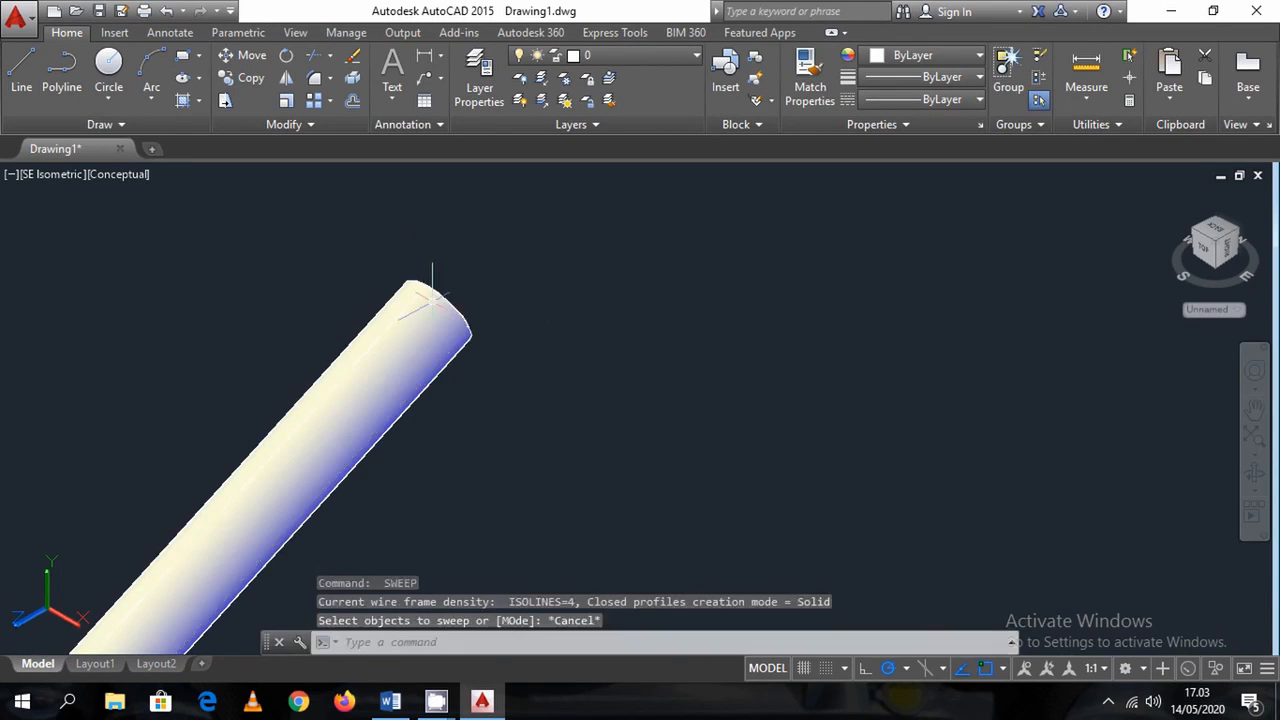
Switch to the 2D Wireframe style and subtract the inner swept solid from the outer one along the slanted segment
{"action": "left_click", "coordinate": [132, 173]}
{"action": "left_click", "coordinate": [190, 220]}
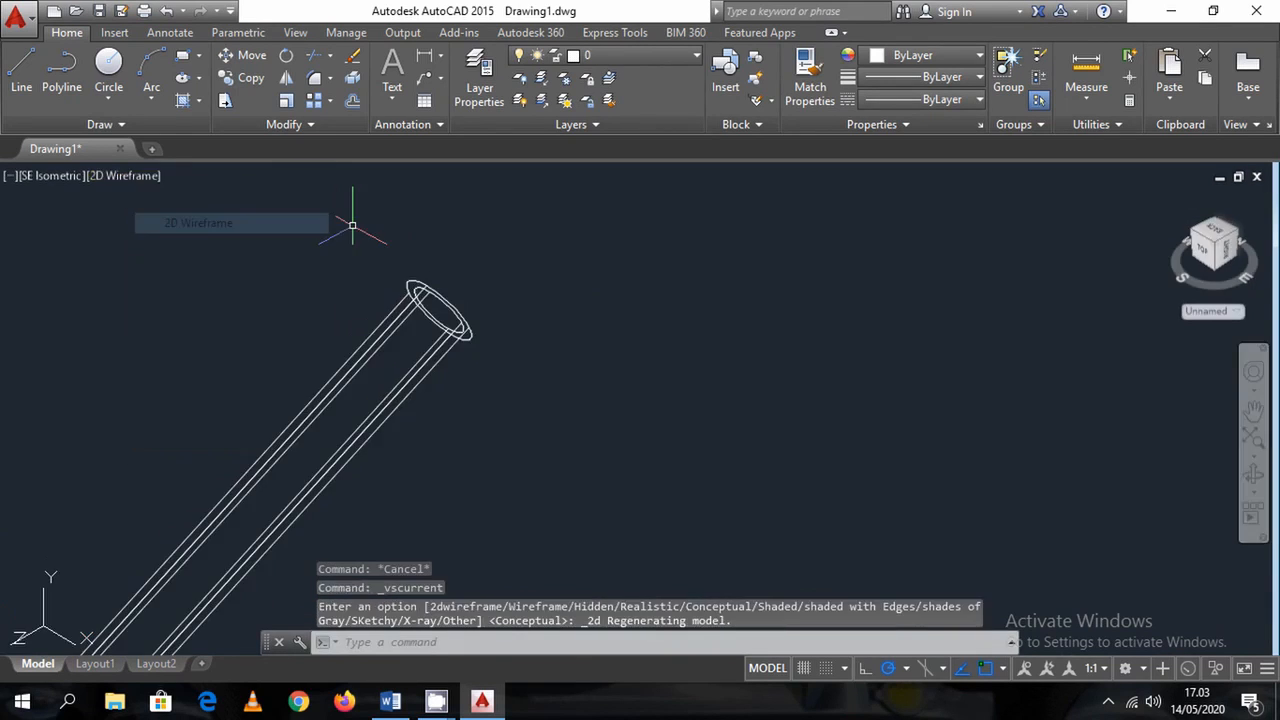
{"action": "scroll", "coordinate": [404, 287], "scroll_direction": "up", "scroll_amount": 6}
{"action": "type", "text": "s"}
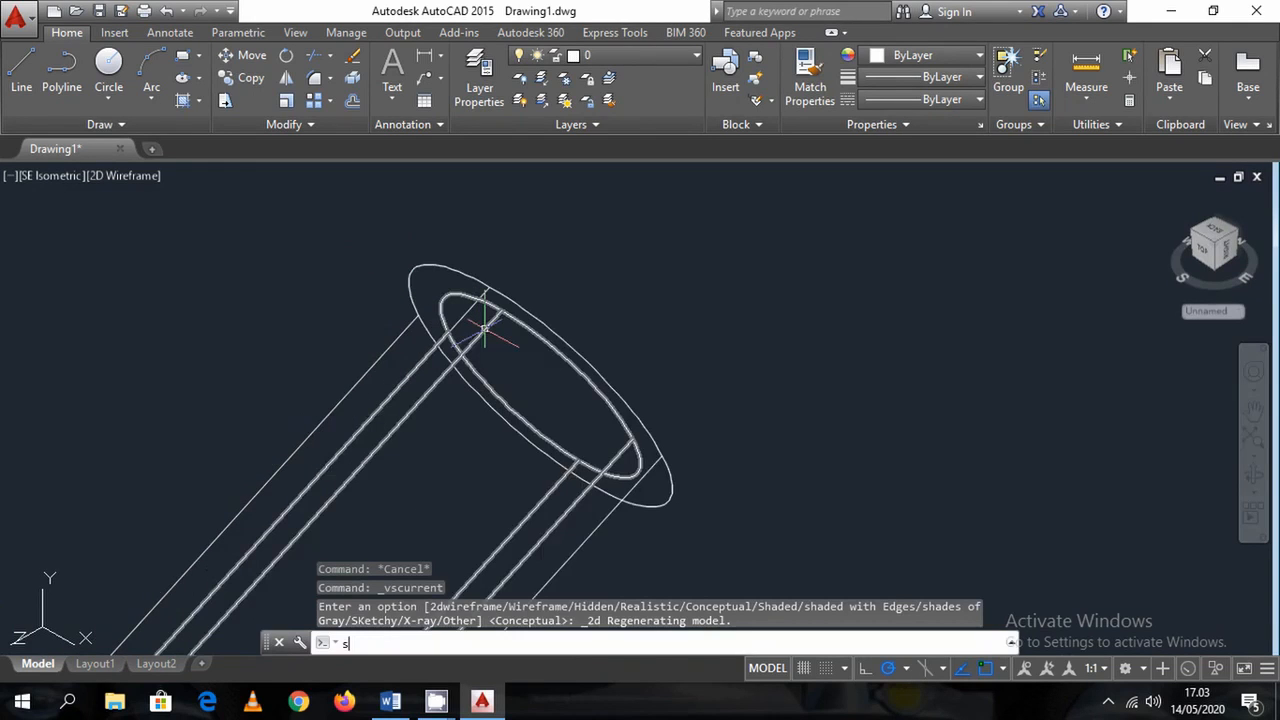
{"action": "type", "text": "u"}
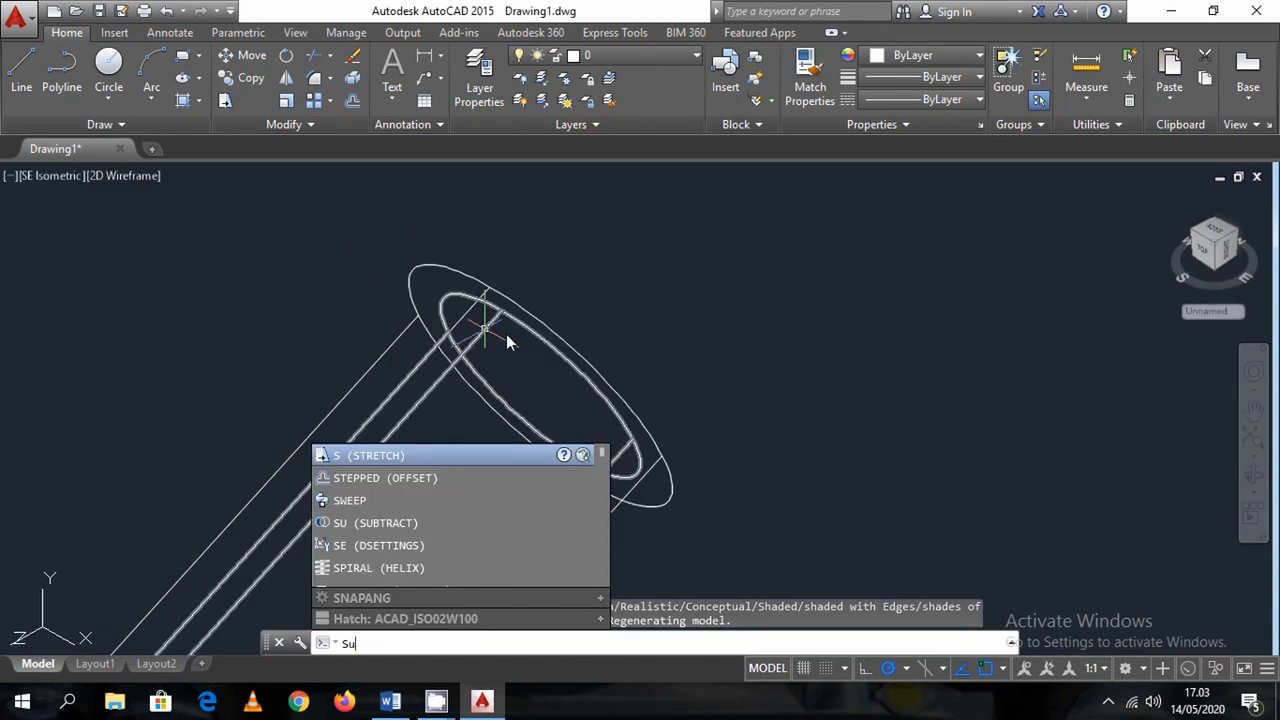
{"action": "key", "text": "Return"}
{"action": "left_click", "coordinate": [452, 270]}
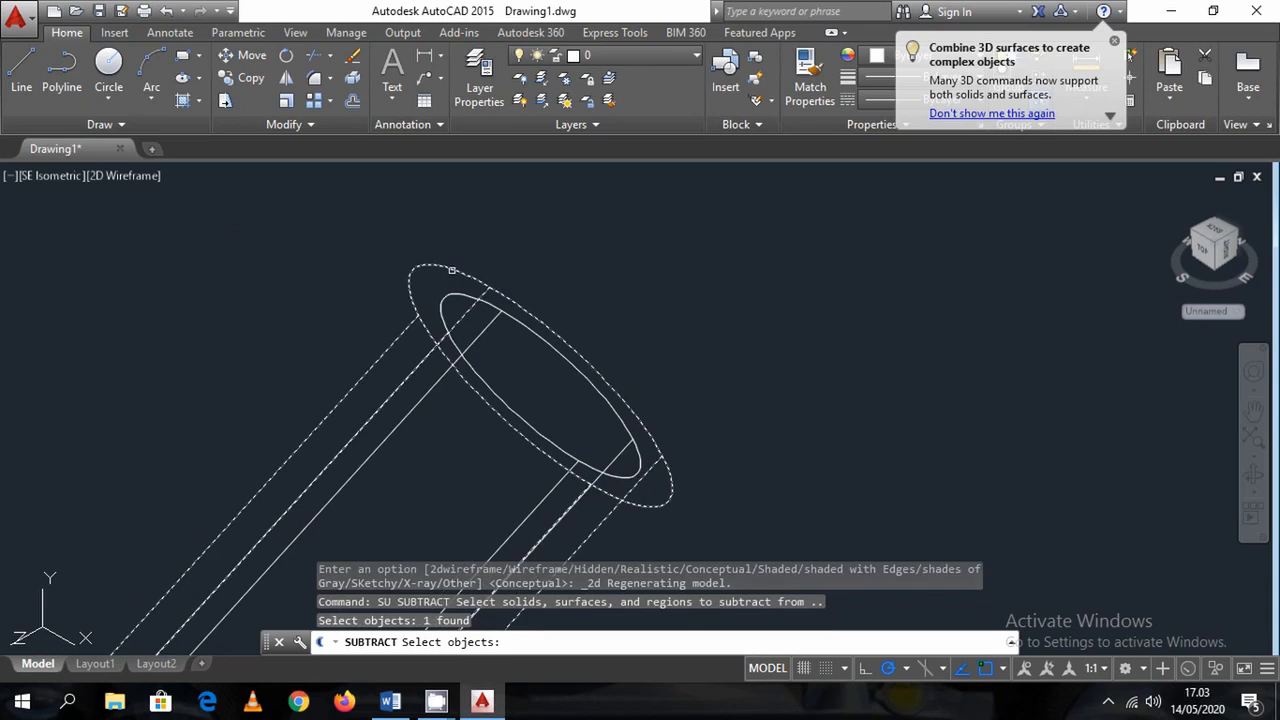
{"action": "key", "text": "Return"}
{"action": "left_click", "coordinate": [455, 293]}
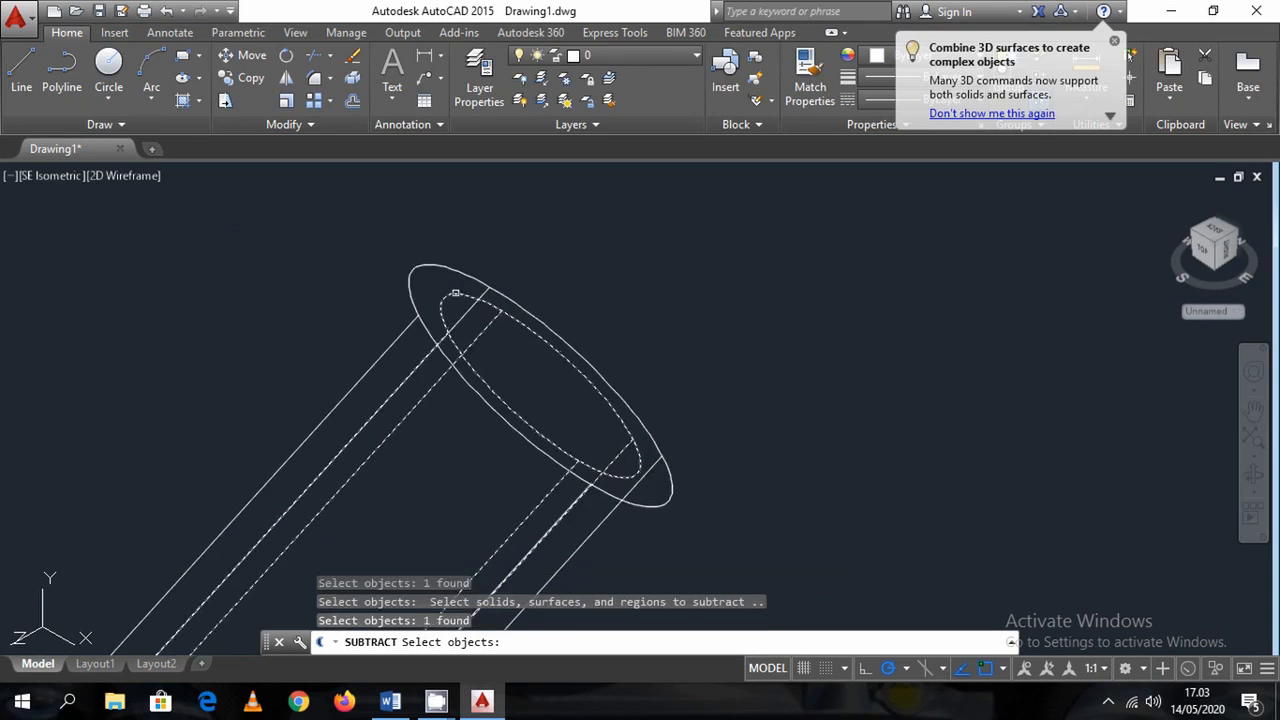
{"action": "key", "text": "Return"}
Apply the Realistic visual style and orbit the model to examine the open end of the slanted tube
{"action": "scroll", "coordinate": [500, 330], "scroll_direction": "down", "scroll_amount": 6}
{"action": "left_click", "coordinate": [121, 187]}
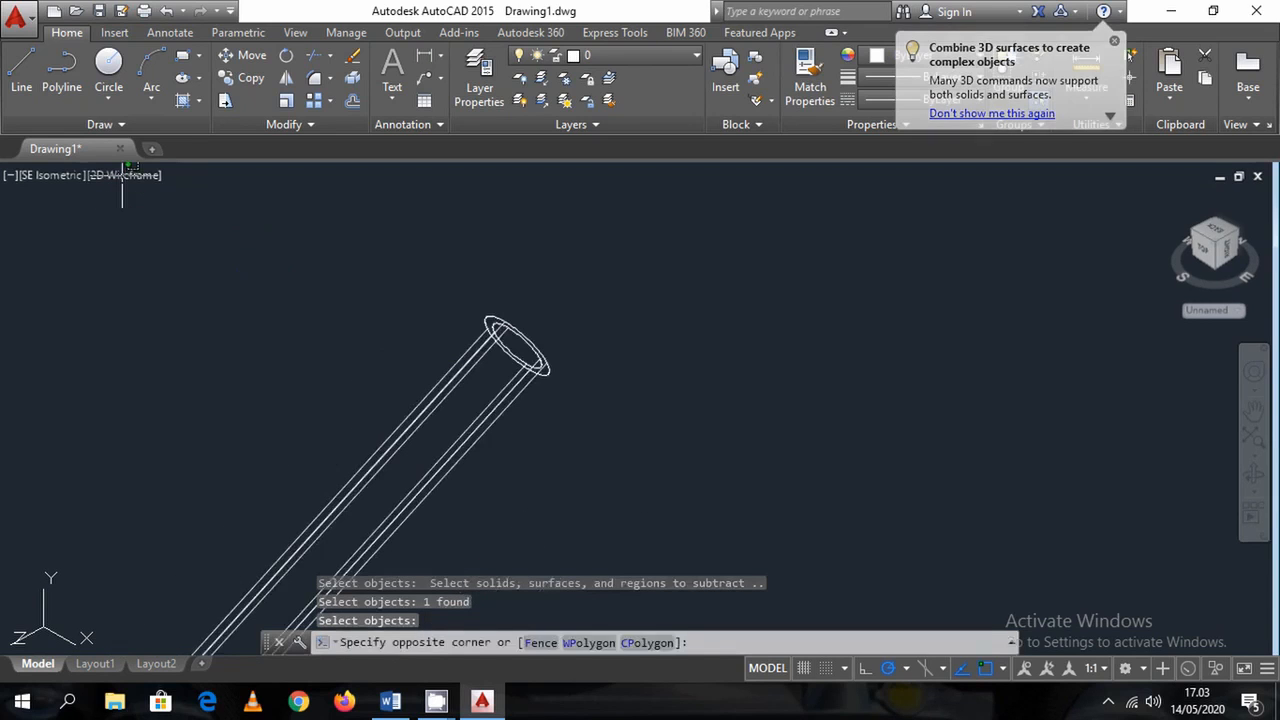
{"action": "key", "text": "Escape"}
{"action": "left_click", "coordinate": [125, 175]}
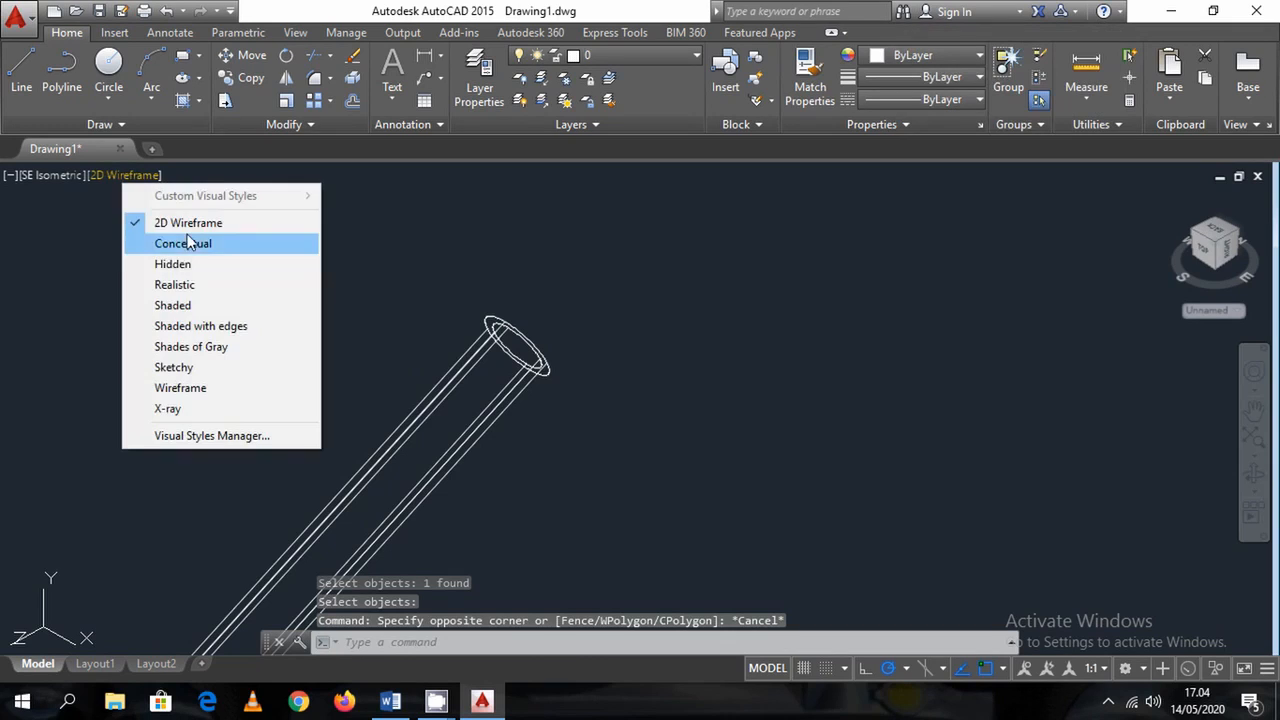
{"action": "left_click", "coordinate": [197, 284]}
{"action": "left_click", "coordinate": [1254, 473]}
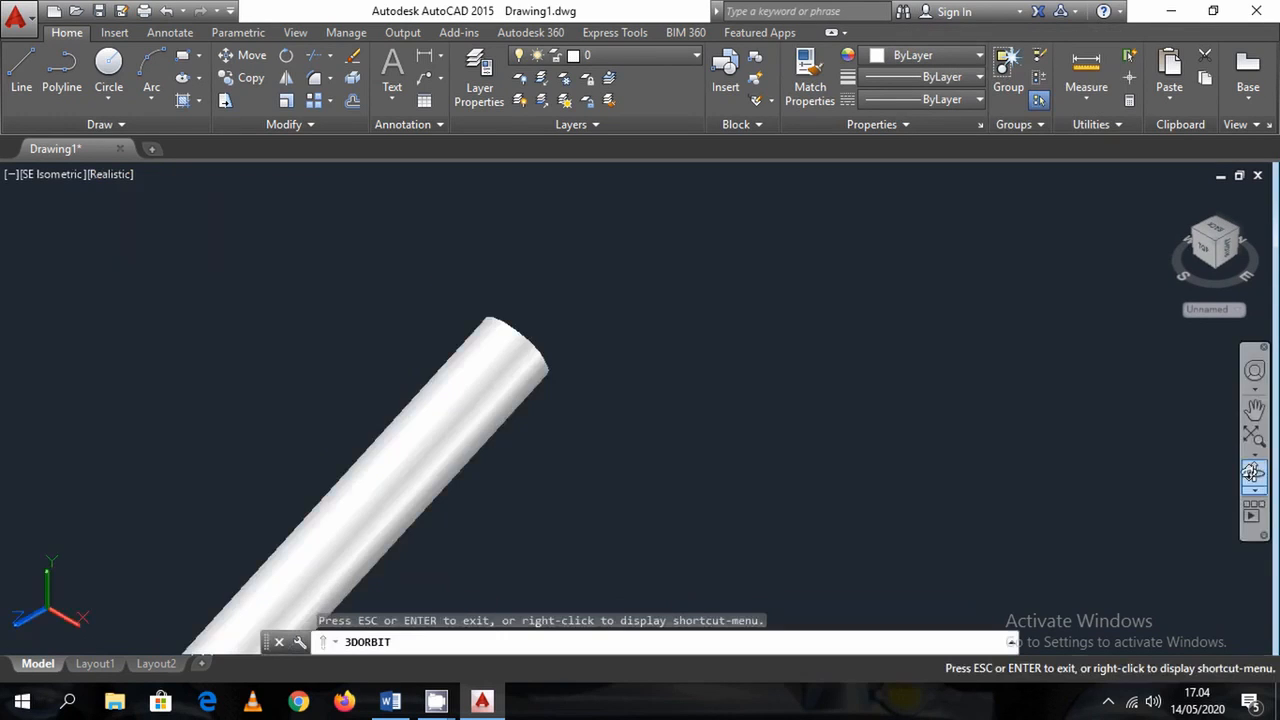
{"action": "left_click_drag", "start_coordinate": [1080, 446], "coordinate": [586, 374]}
{"action": "key", "text": "Escape"}
Return to the SE Isometric view to examine the tube together with the goblet
{"action": "left_click", "coordinate": [101, 174]}
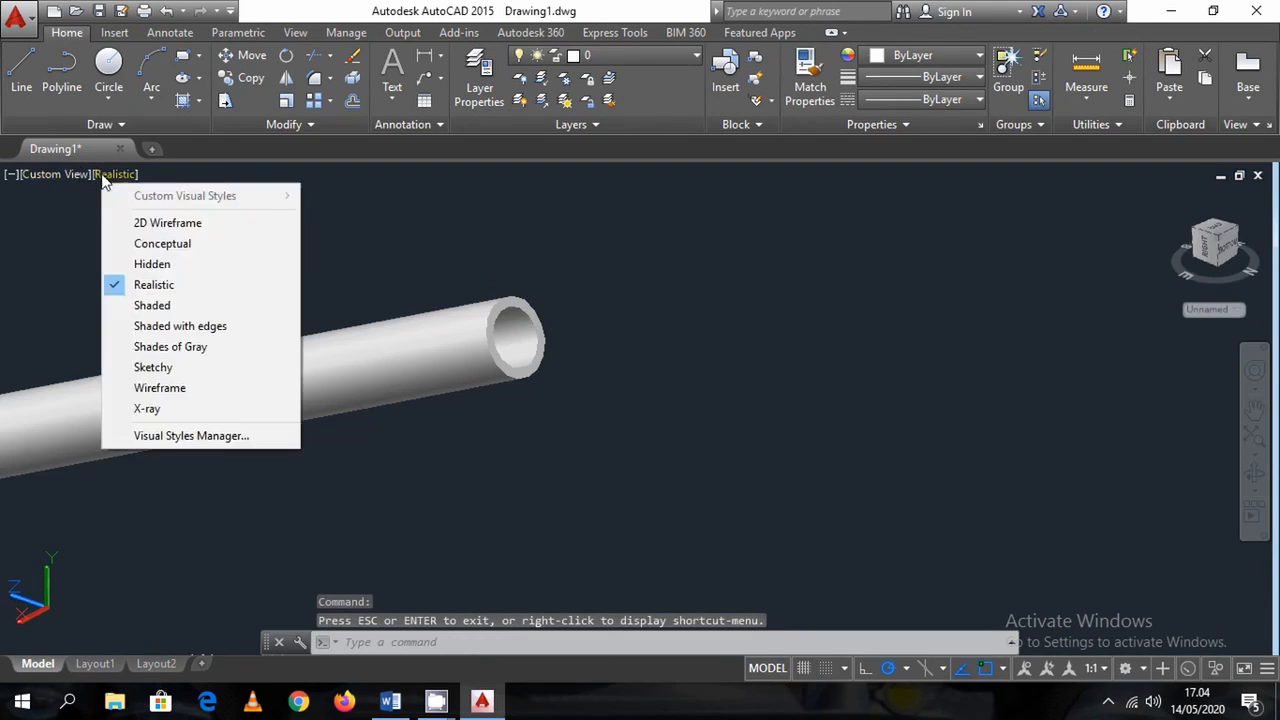
{"action": "left_click", "coordinate": [74, 178]}
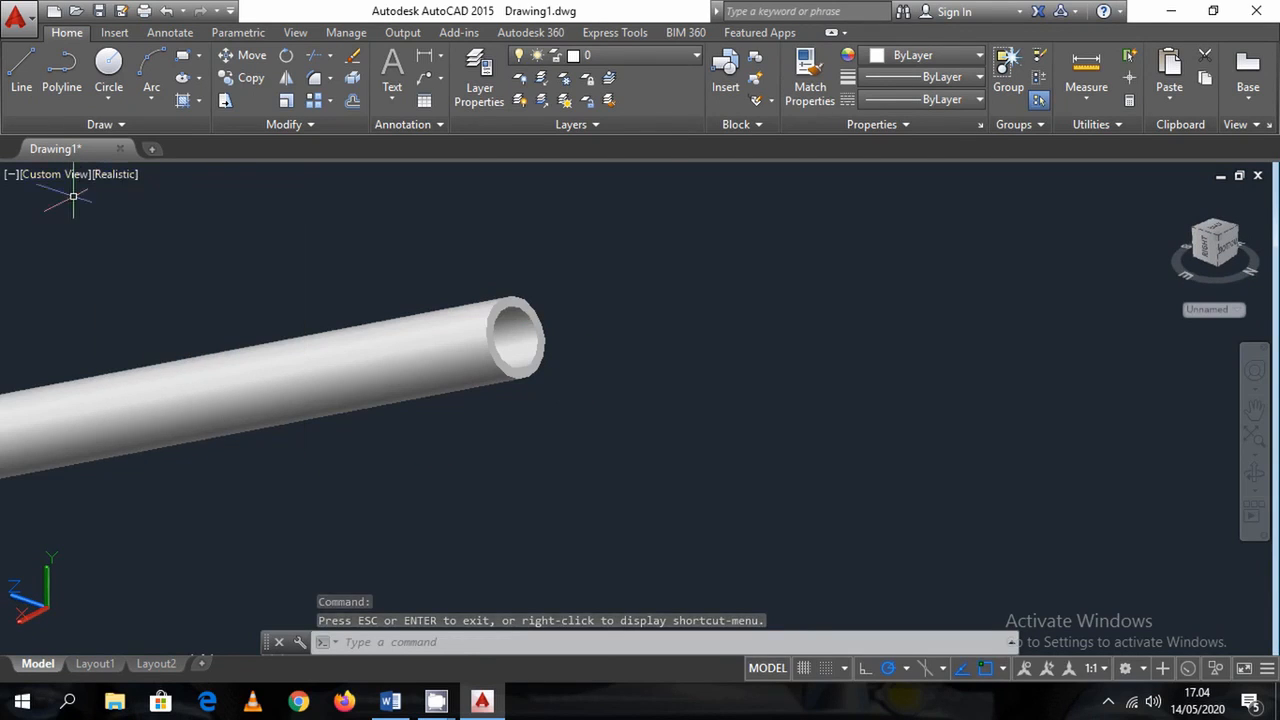
{"action": "left_click", "coordinate": [58, 175]}
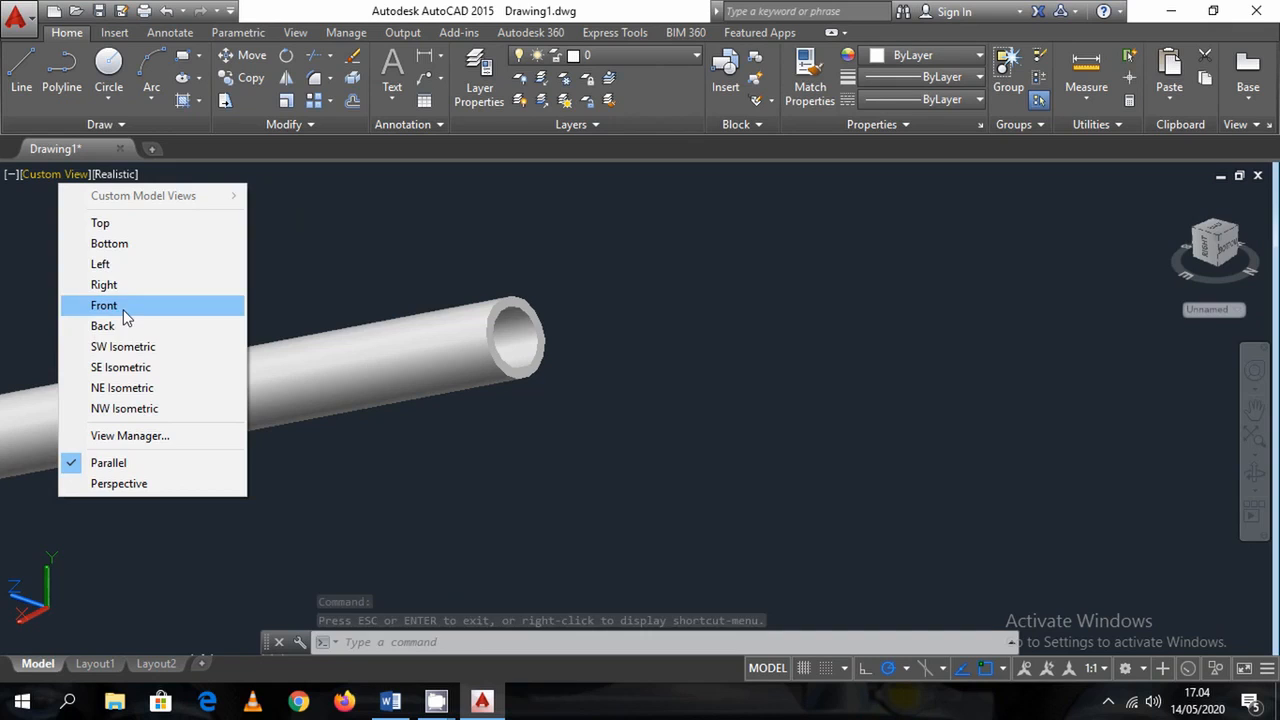
{"action": "left_click", "coordinate": [122, 367]}
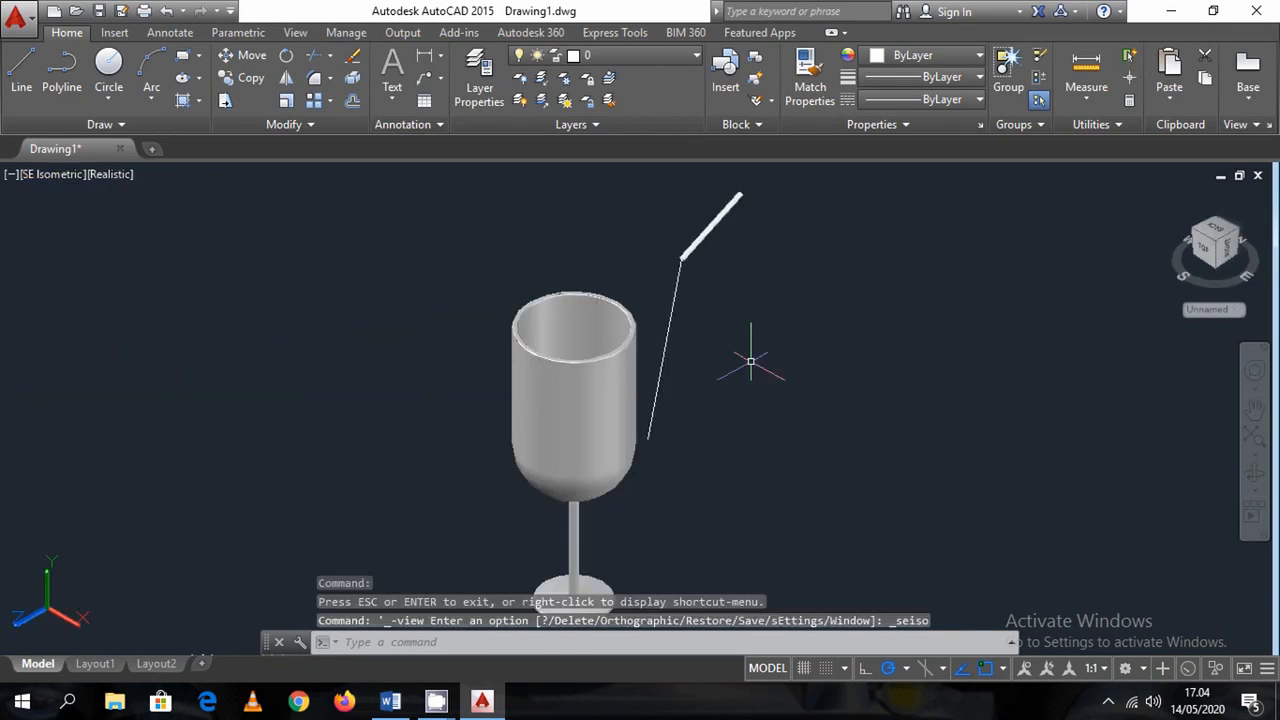
Undo the view changes, the subtraction and the sweeps, back to the two concentric circles on the bent line
{"action": "key", "text": "ctrl+z"}
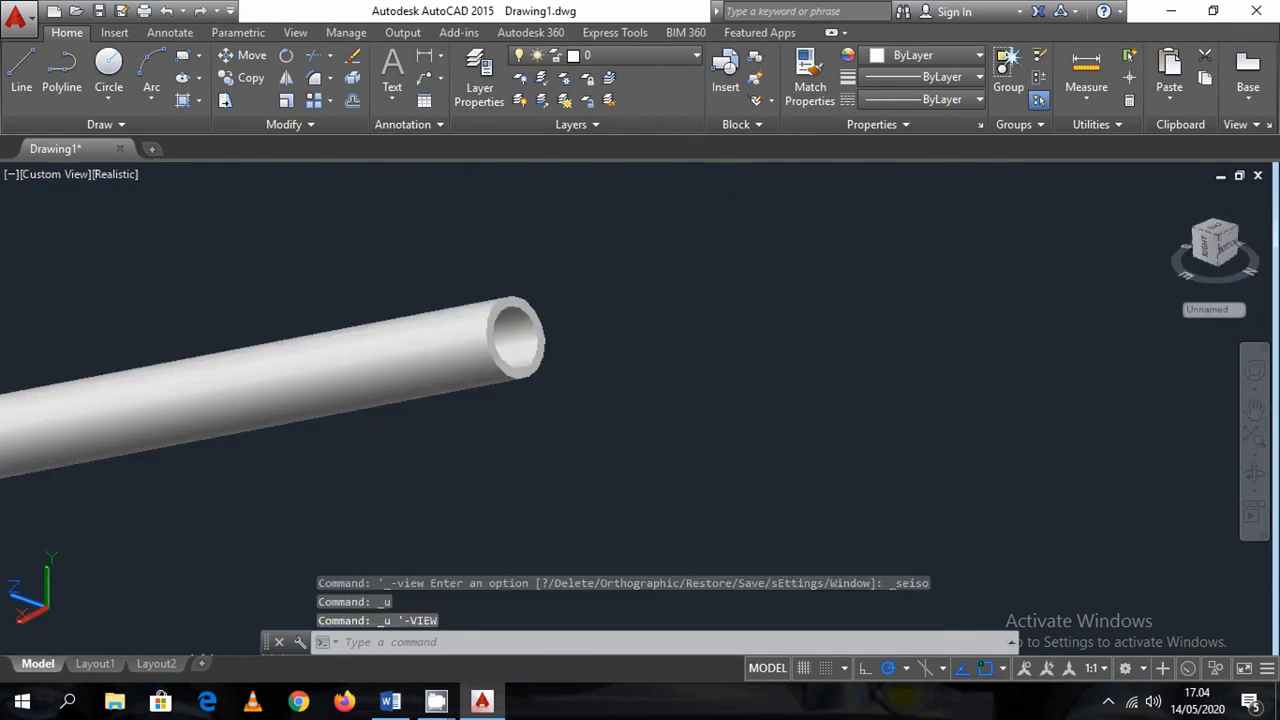
{"action": "key", "text": "ctrl+z"}
{"action": "key", "text": "ctrl+z"}
{"action": "key", "text": "ctrl+z"}
{"action": "key", "text": "ctrl+z"}
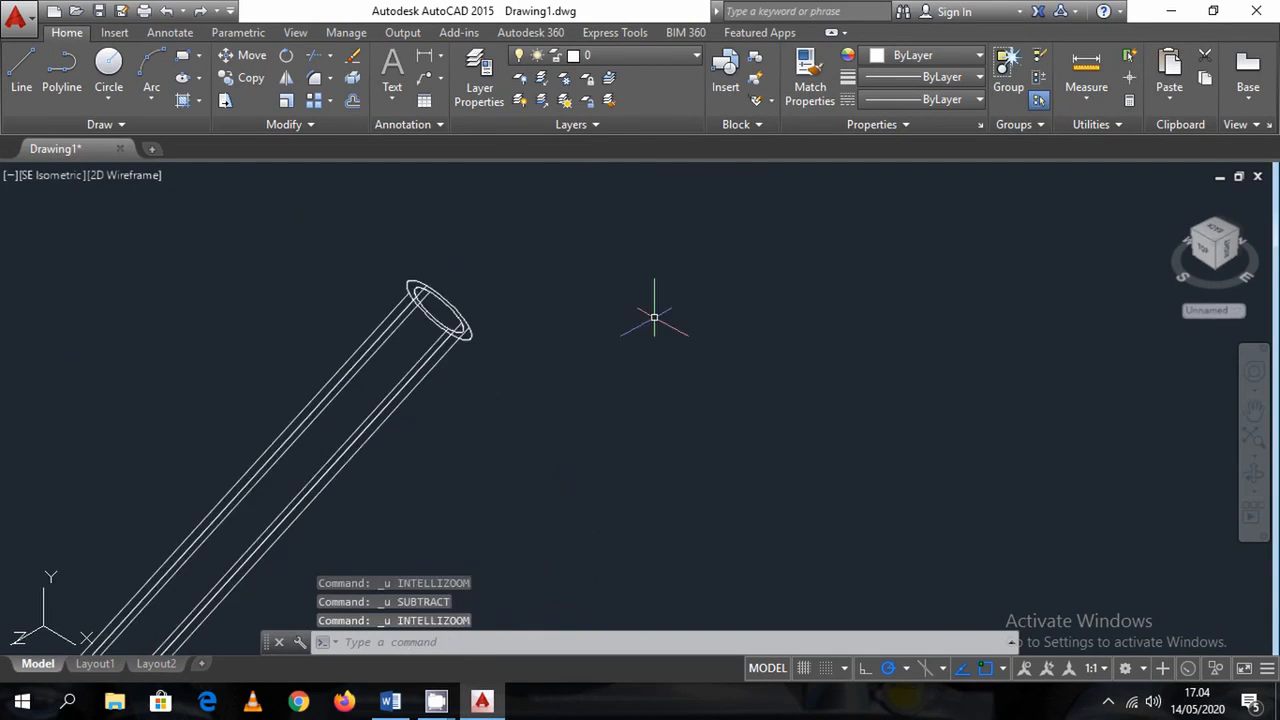
{"action": "key", "text": "ctrl+z"}
{"action": "key", "text": "ctrl+z"}
{"action": "key", "text": "ctrl+z"}
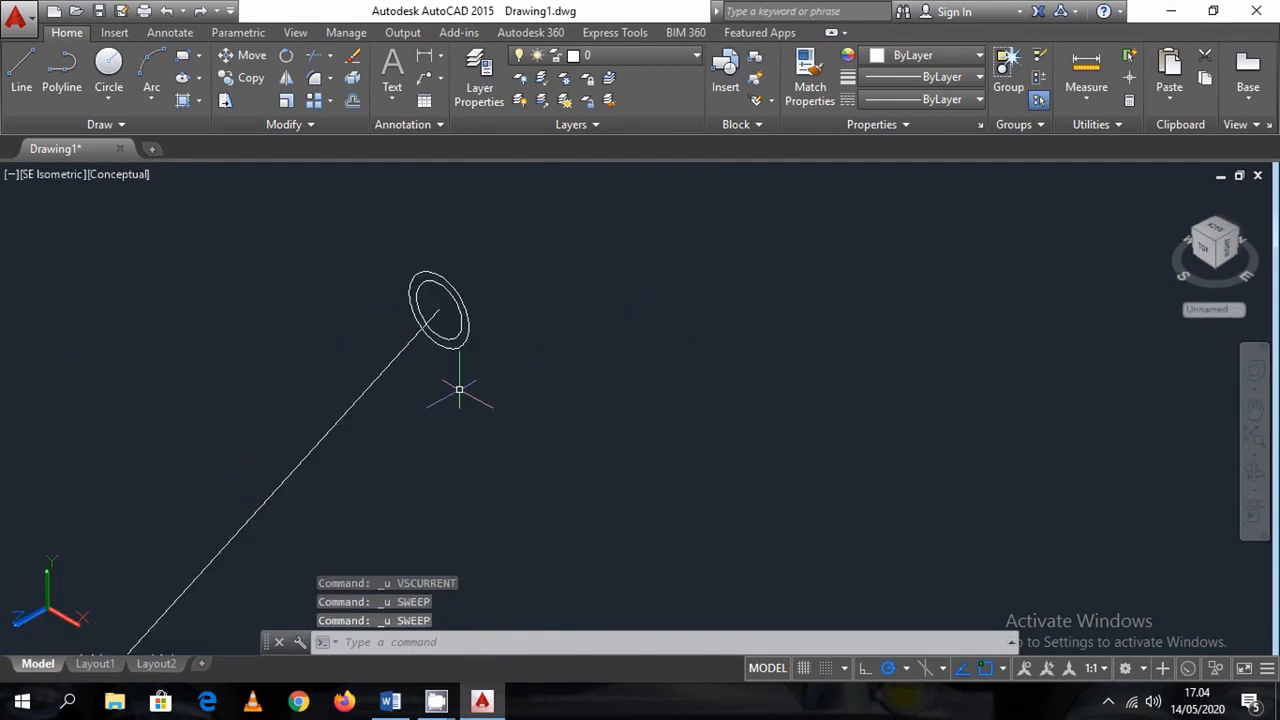
Join the two segments of the bent line into a single polyline
{"action": "scroll", "coordinate": [459, 389], "scroll_direction": "down", "scroll_amount": 4}
{"action": "middle_click_drag", "start_coordinate": [502, 475], "coordinate": [628, 328]}
{"action": "scroll", "coordinate": [628, 328], "scroll_direction": "down", "scroll_amount": 4}
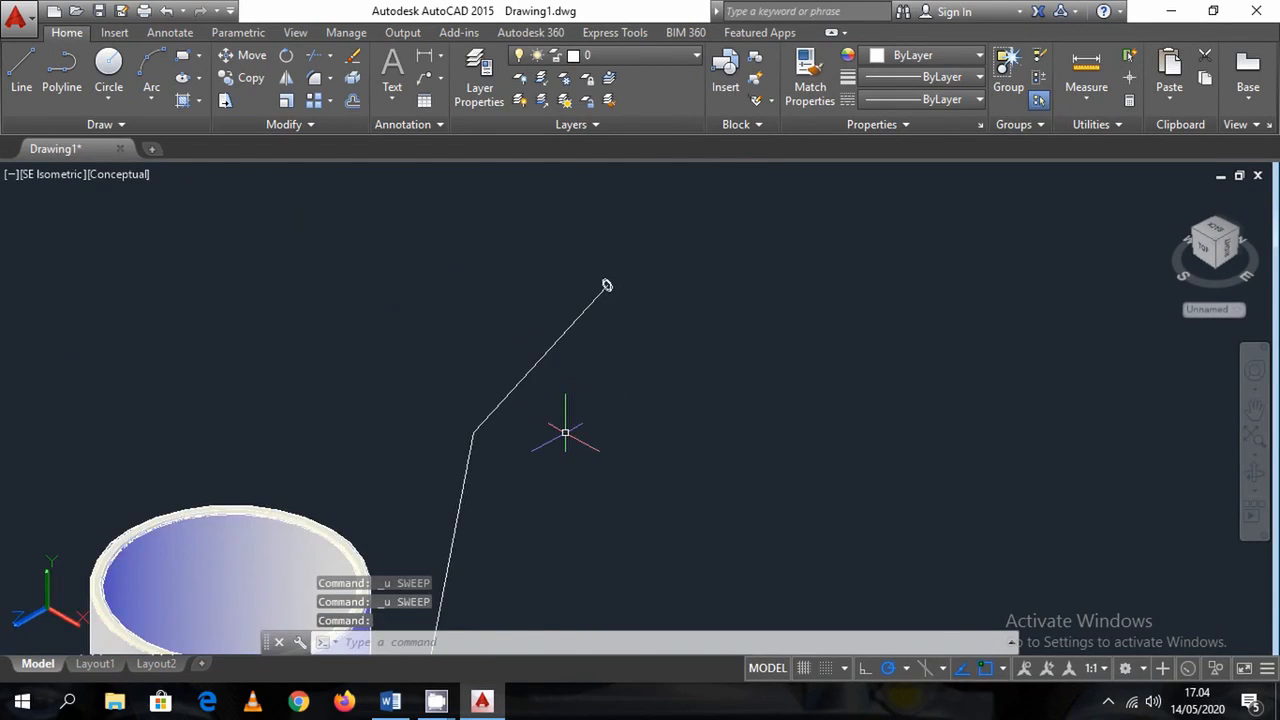
{"action": "type", "text": "join"}
{"action": "key", "text": "Return"}
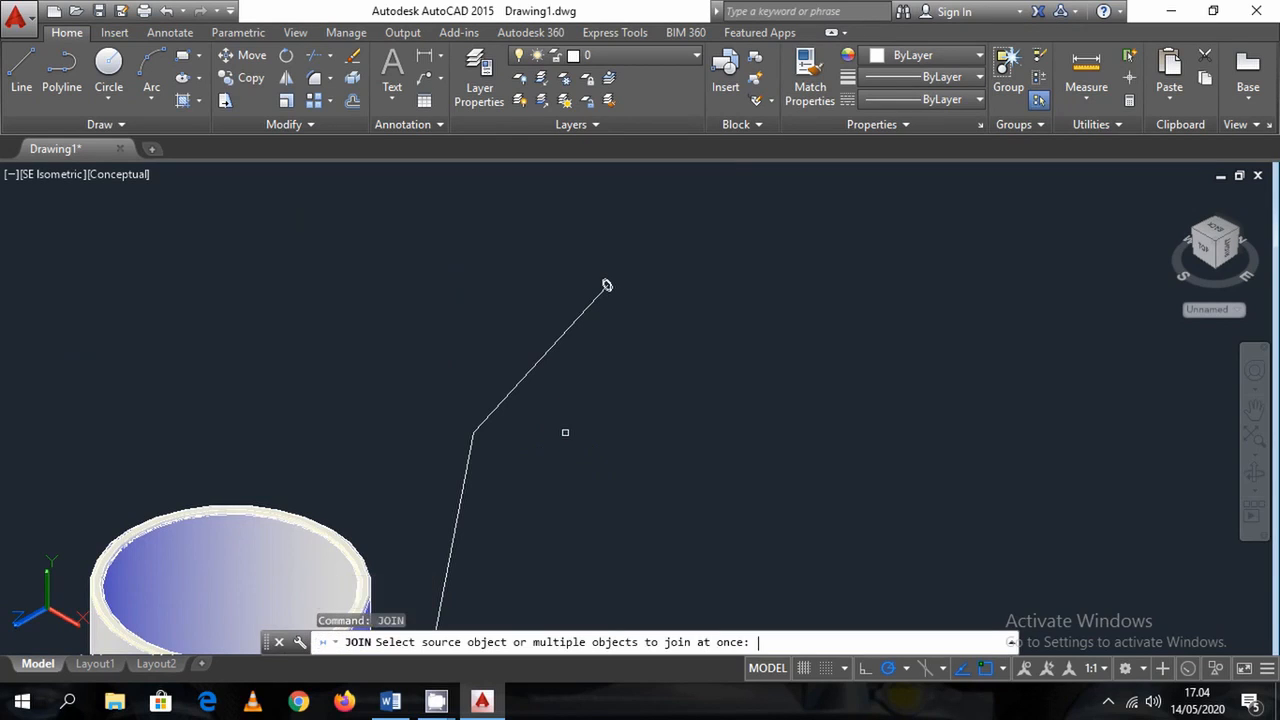
{"action": "left_click", "coordinate": [563, 468]}
{"action": "left_click", "coordinate": [390, 405]}
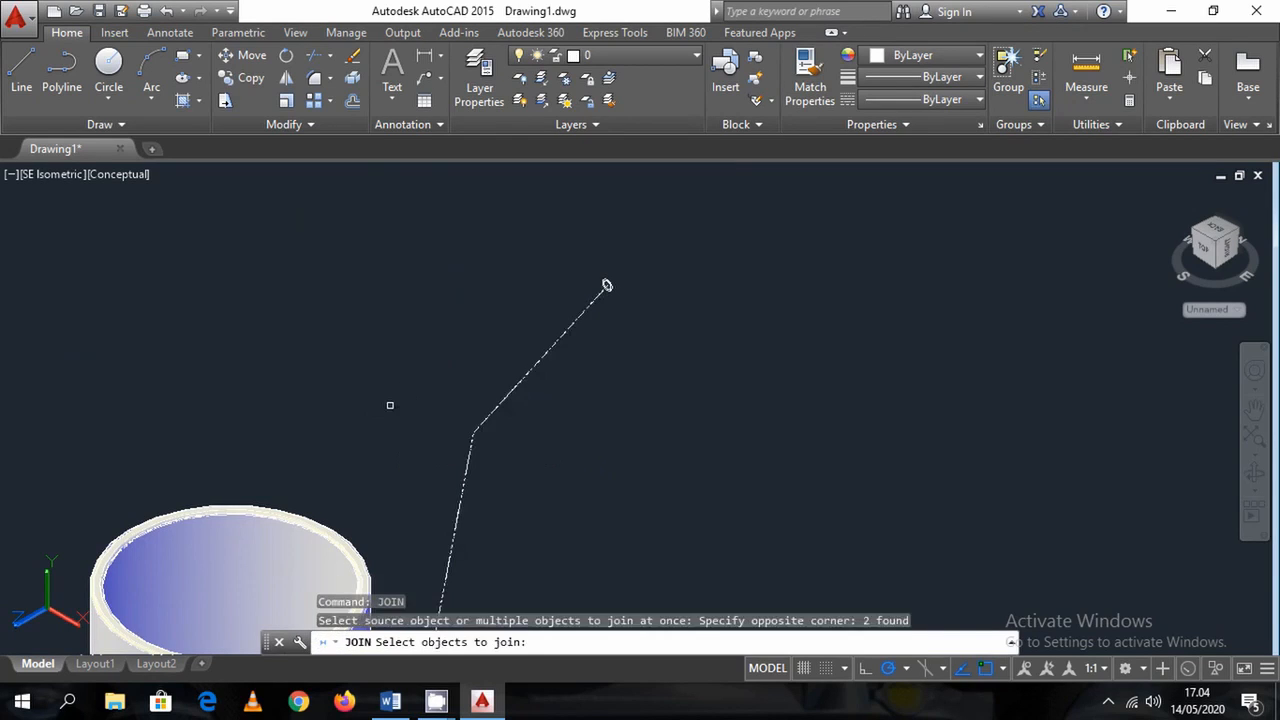
{"action": "key", "text": "Return"}
Sweep both concentric circles along the whole joined bent polyline
{"action": "scroll", "coordinate": [700, 215], "scroll_direction": "up", "scroll_amount": 5}
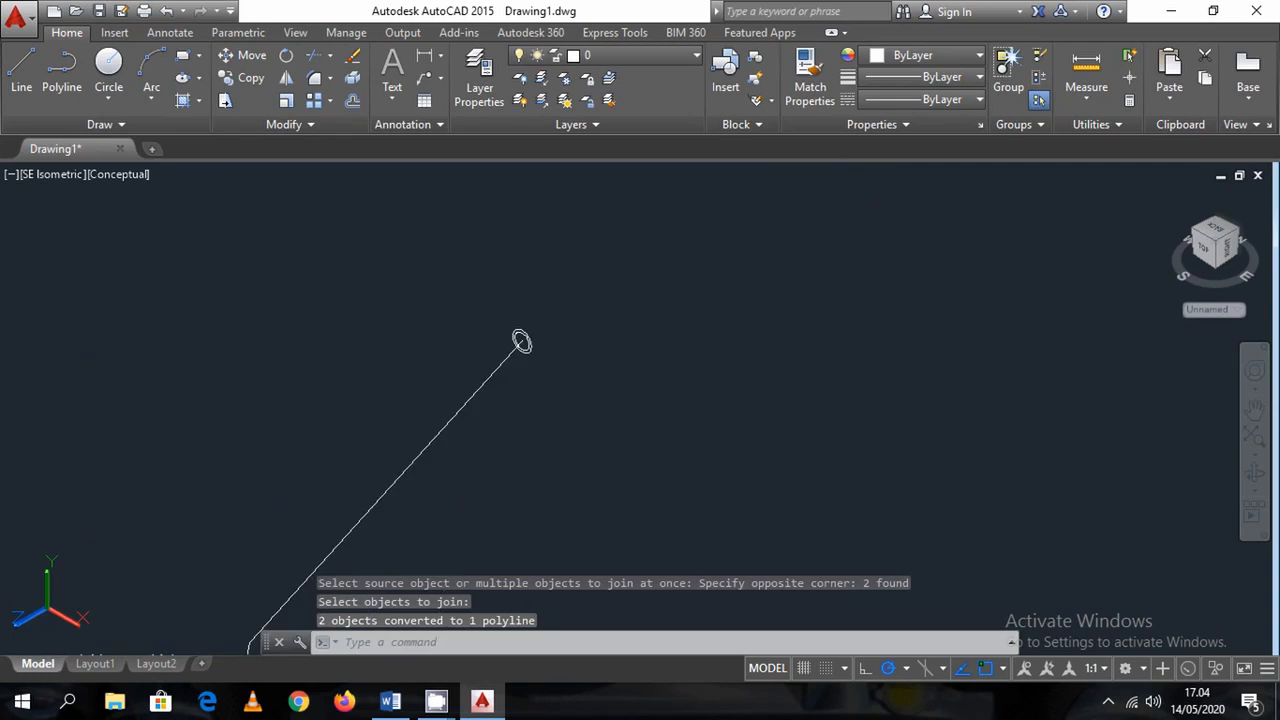
{"action": "type", "text": "swee"}
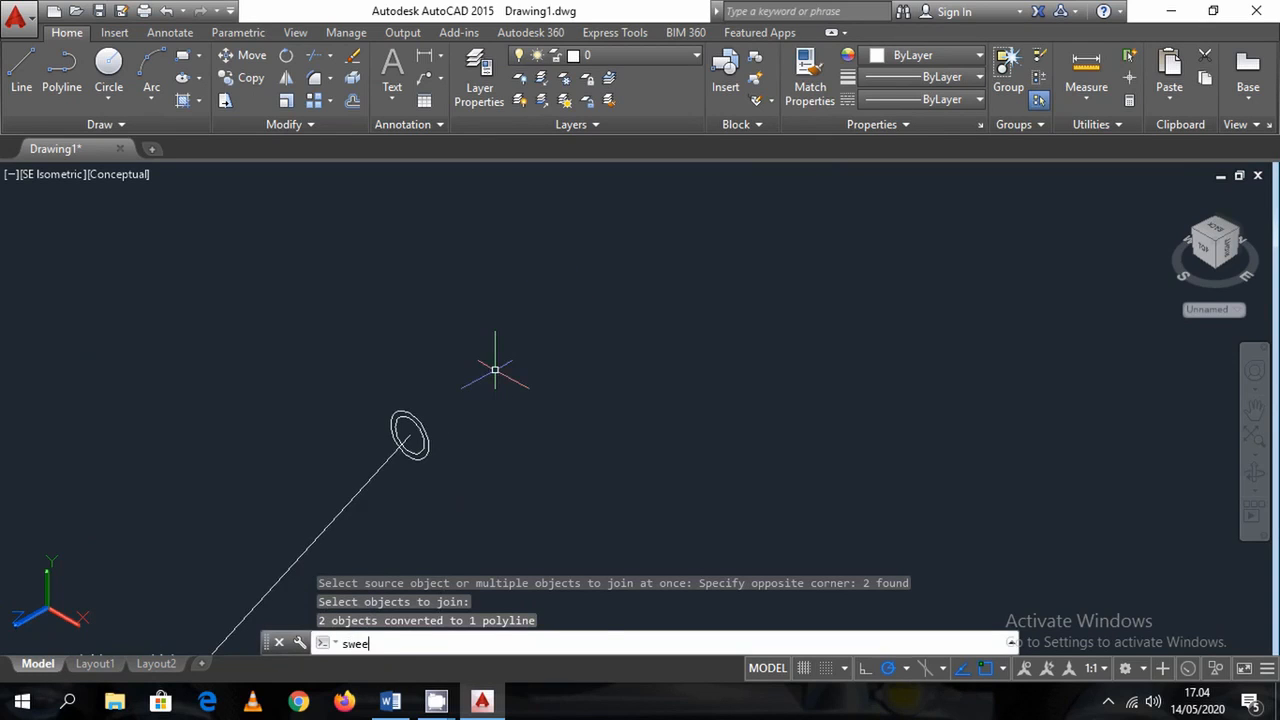
{"action": "type", "text": "p"}
{"action": "key", "text": "Return"}
{"action": "scroll", "coordinate": [390, 430], "scroll_direction": "up", "scroll_amount": 3}
{"action": "left_click", "coordinate": [390, 430]}
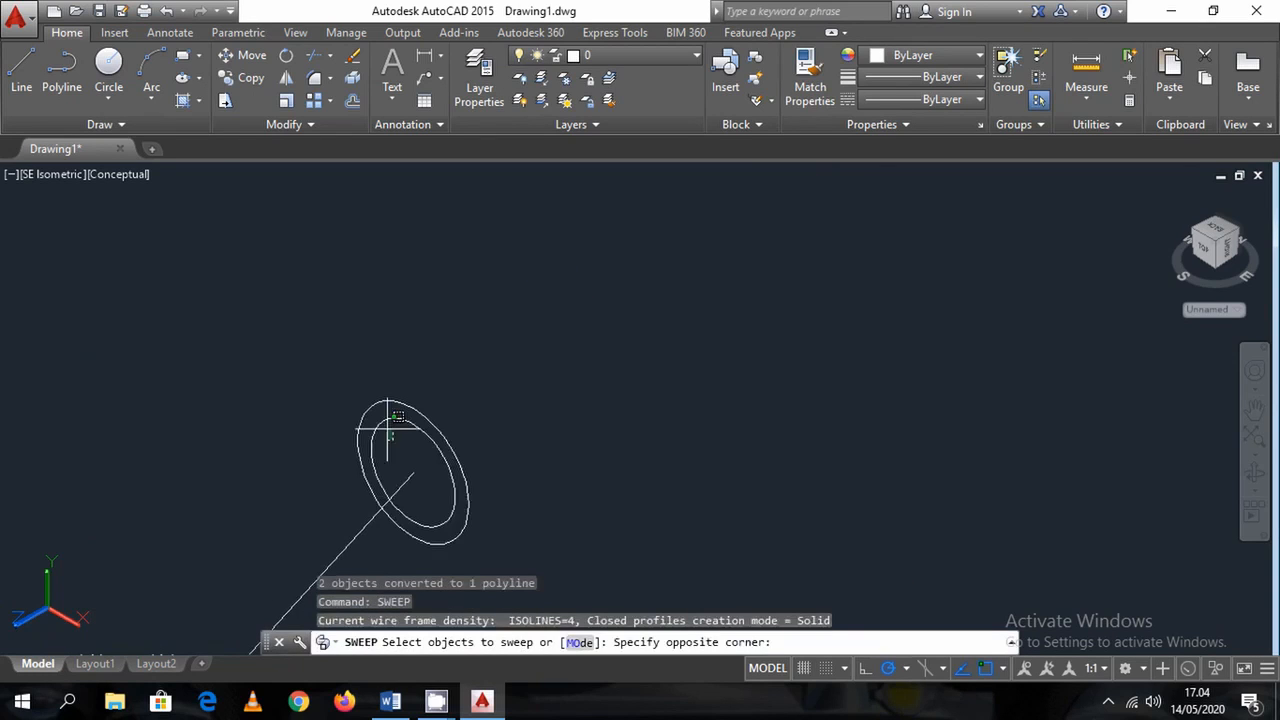
{"action": "left_click", "coordinate": [350, 394]}
{"action": "key", "text": "Return"}
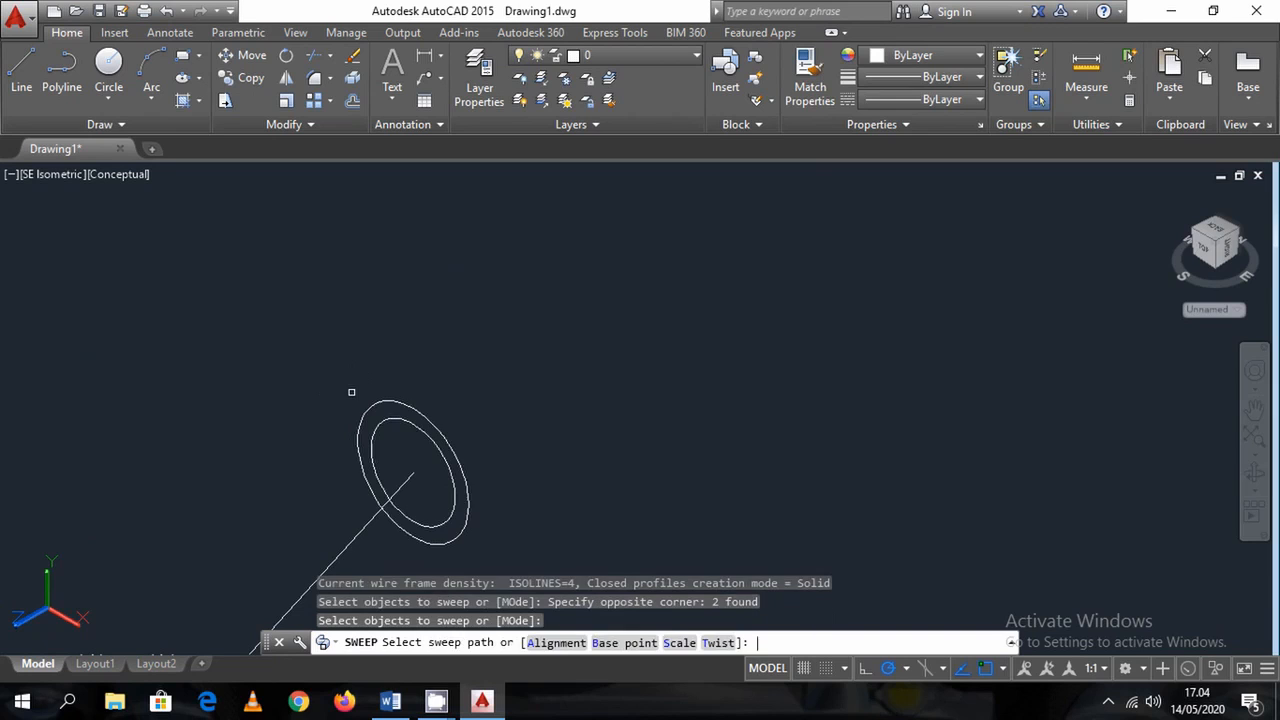
{"action": "left_click", "coordinate": [365, 522]}
Switch to the 2D Wireframe style and subtract the inner swept solid from the outer one to hollow the bent straw
{"action": "scroll", "coordinate": [370, 522], "scroll_direction": "down", "scroll_amount": 8}
{"action": "middle_click_drag", "start_coordinate": [382, 511], "coordinate": [478, 350]}
{"action": "scroll", "coordinate": [478, 349], "scroll_direction": "up", "scroll_amount": 3}
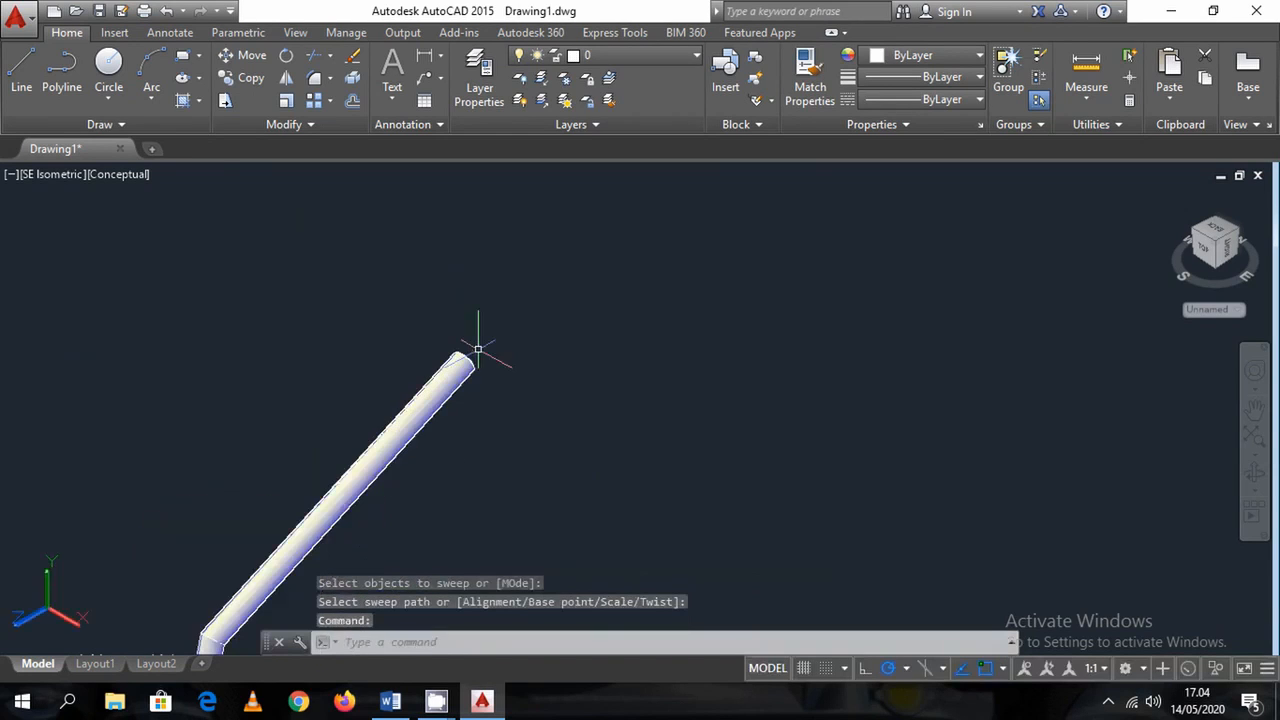
{"action": "left_click", "coordinate": [128, 178]}
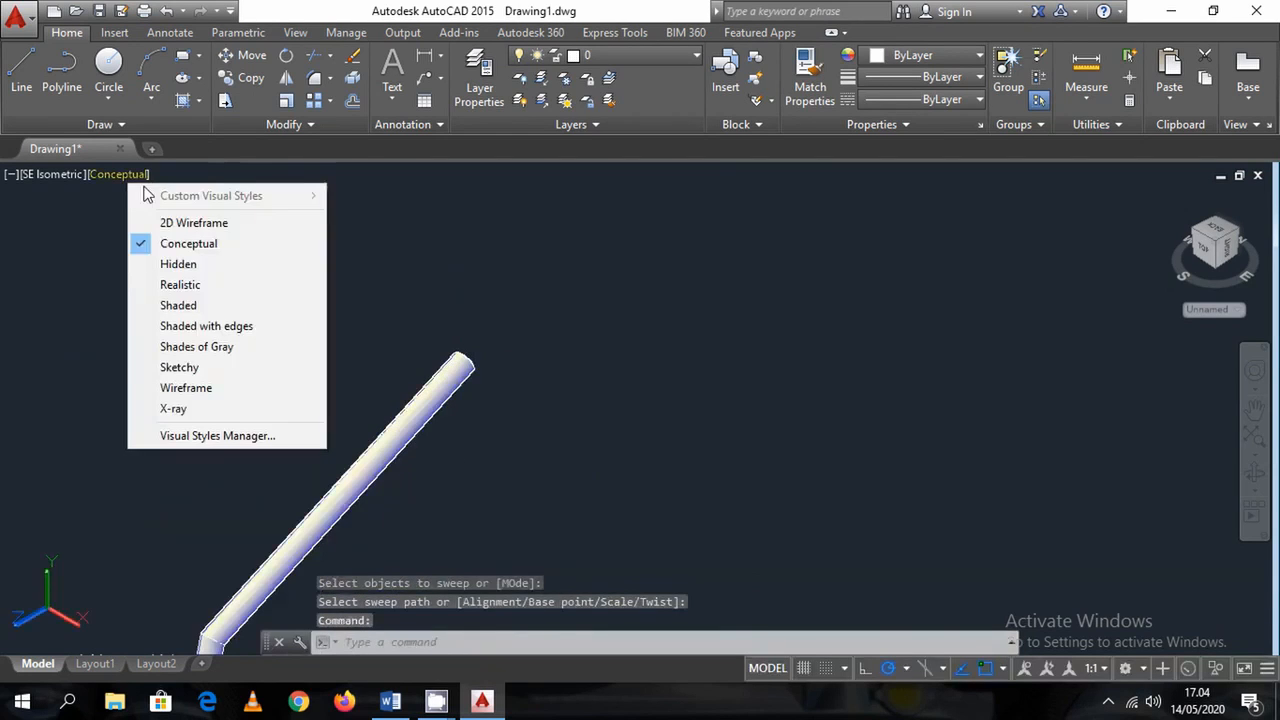
{"action": "left_click", "coordinate": [195, 214]}
{"action": "scroll", "coordinate": [490, 393], "scroll_direction": "up", "scroll_amount": 3}
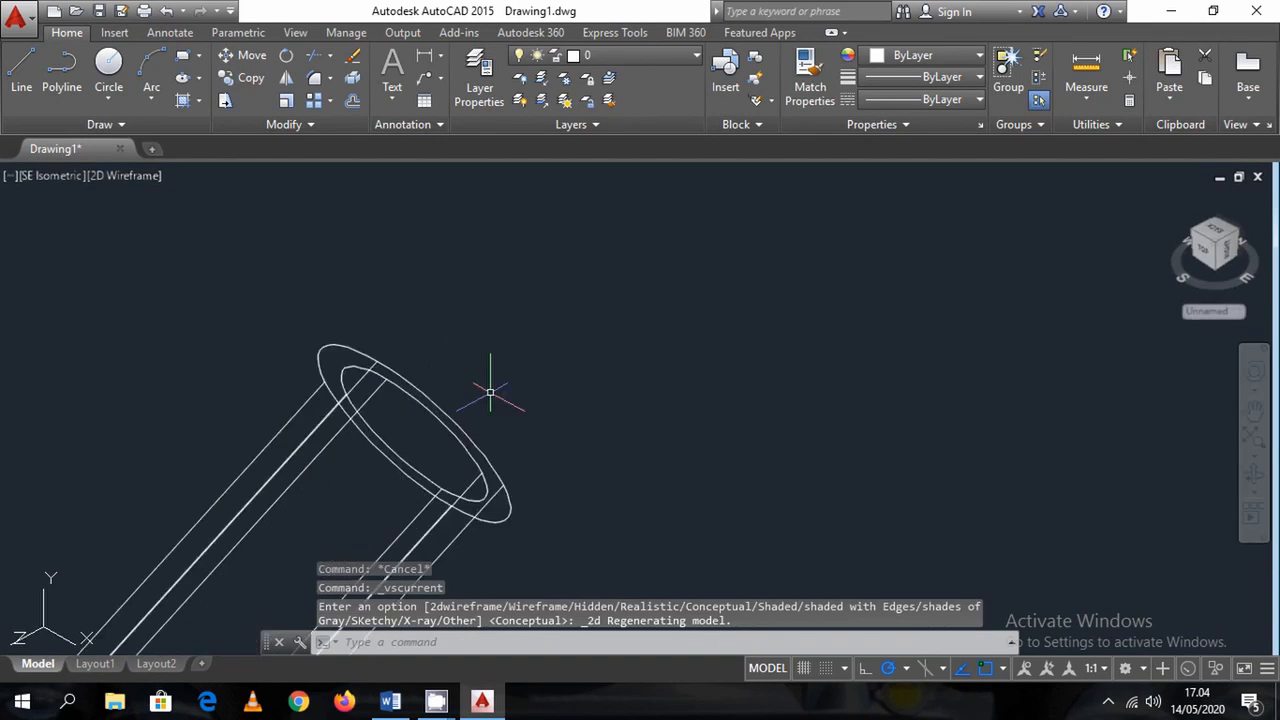
{"action": "type", "text": "su"}
{"action": "key", "text": "Return"}
{"action": "left_click", "coordinate": [395, 373]}
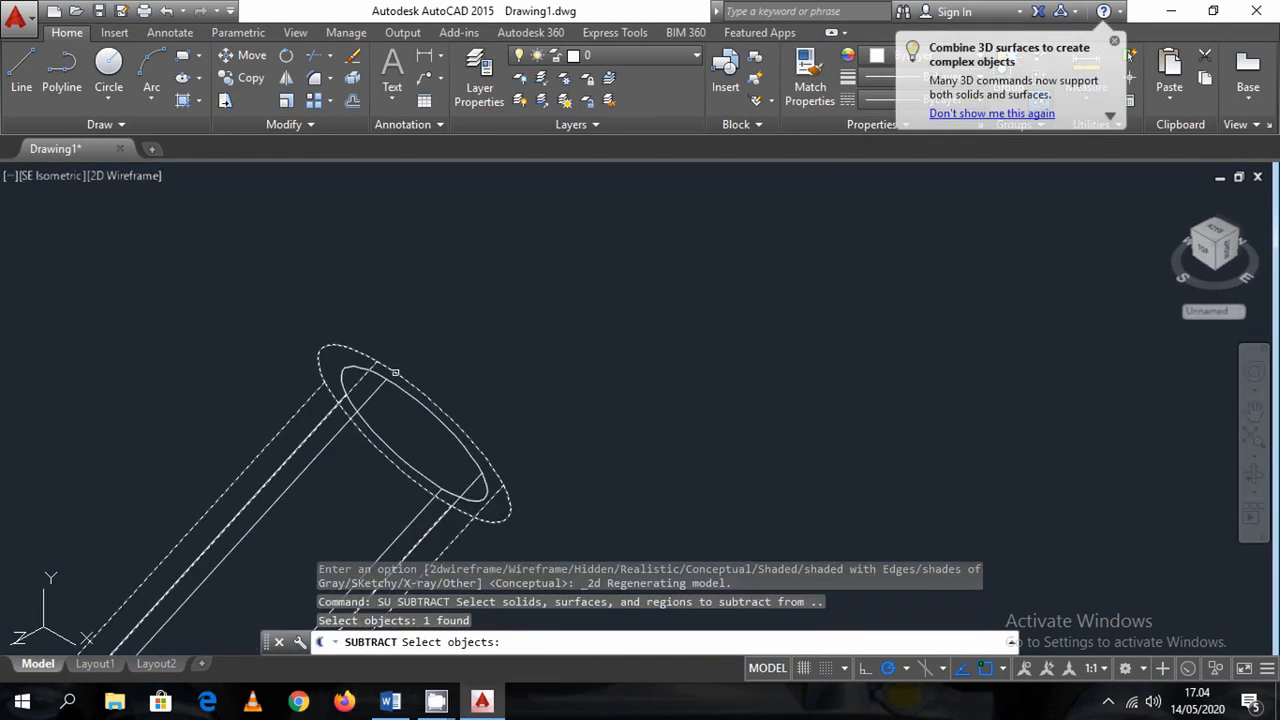
{"action": "key", "text": "Return"}
{"action": "left_click", "coordinate": [378, 386]}
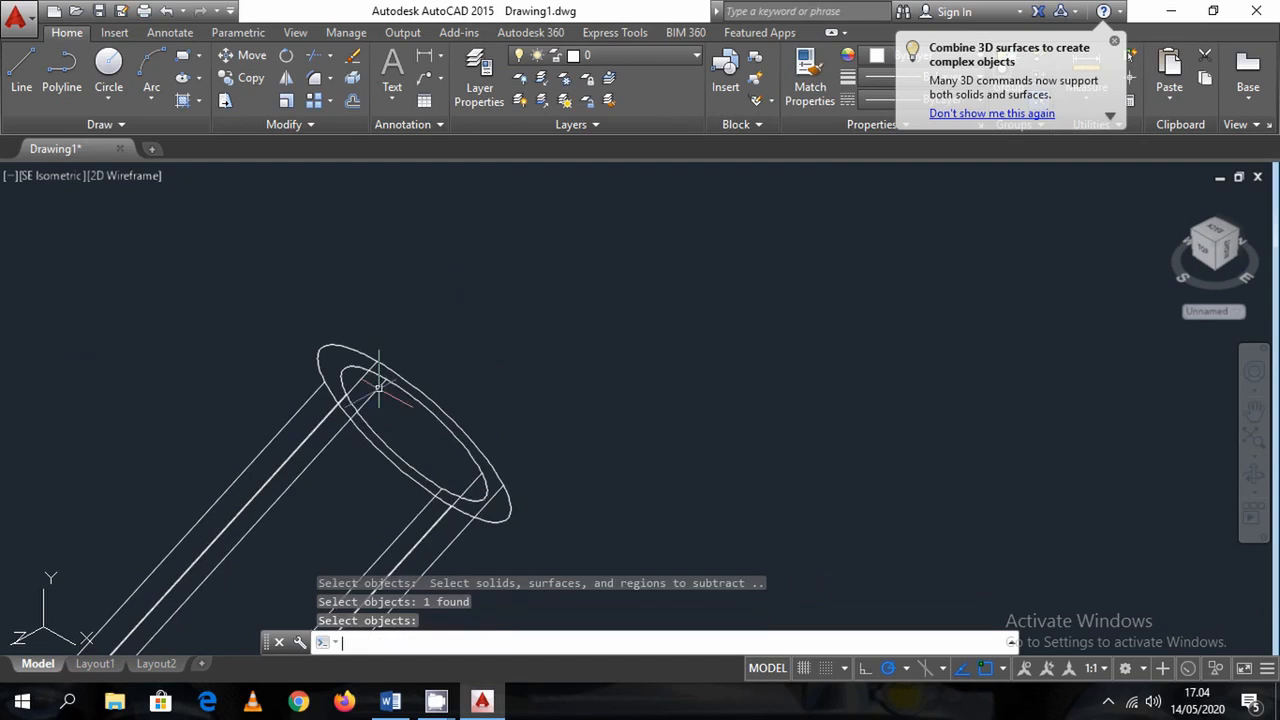
{"action": "key", "text": "Return"}
Move the hollow straw by its lower end into the goblet, placing that end at the inside bottom centre of the bowl
{"action": "scroll", "coordinate": [480, 457], "scroll_direction": "down", "scroll_amount": 4}
{"action": "scroll", "coordinate": [393, 428], "scroll_direction": "down", "scroll_amount": 6}
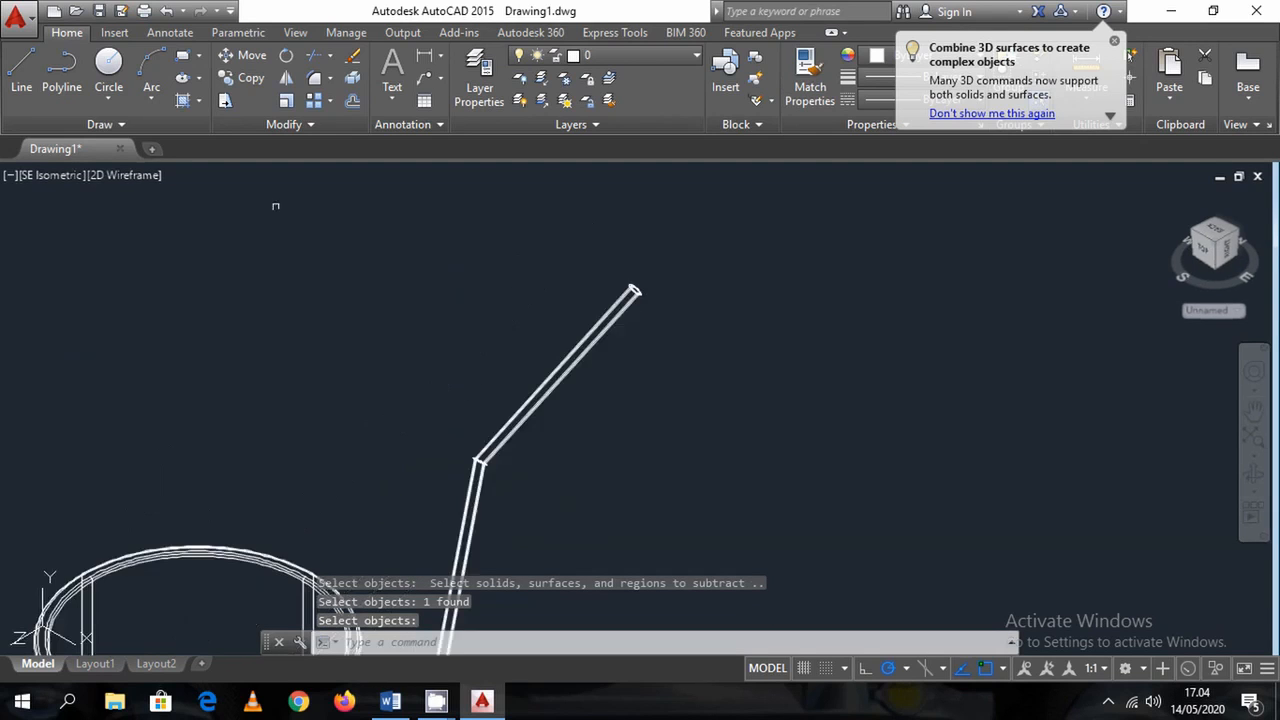
{"action": "scroll", "coordinate": [373, 483], "scroll_direction": "up", "scroll_amount": 4}
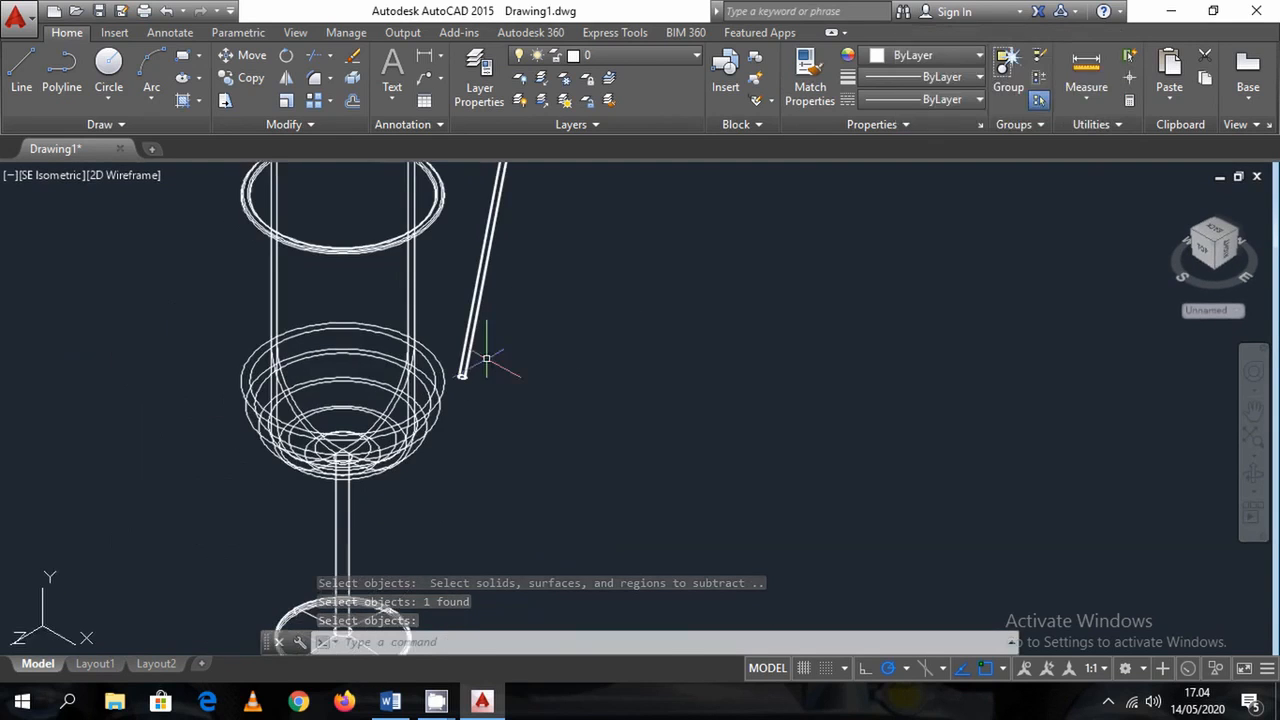
{"action": "left_click", "coordinate": [488, 350]}
{"action": "right_click", "coordinate": [588, 290]}
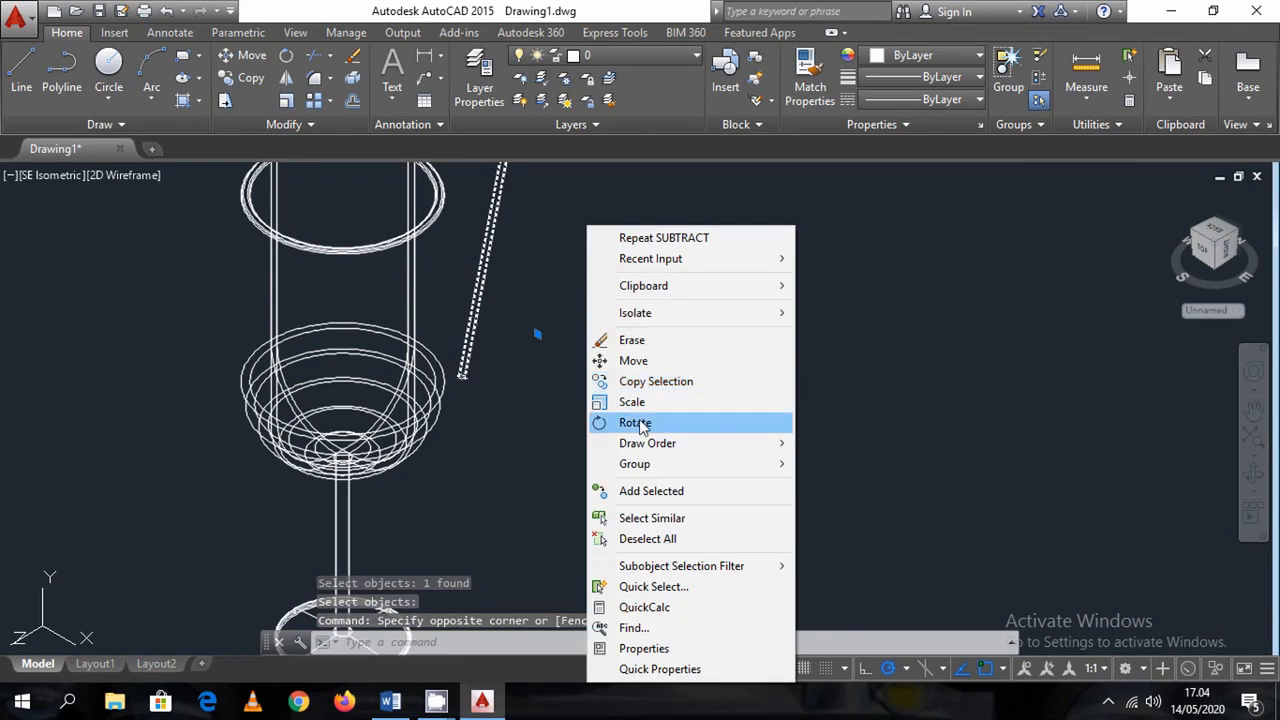
{"action": "left_click", "coordinate": [647, 360]}
{"action": "scroll", "coordinate": [530, 390], "scroll_direction": "up", "scroll_amount": 3}
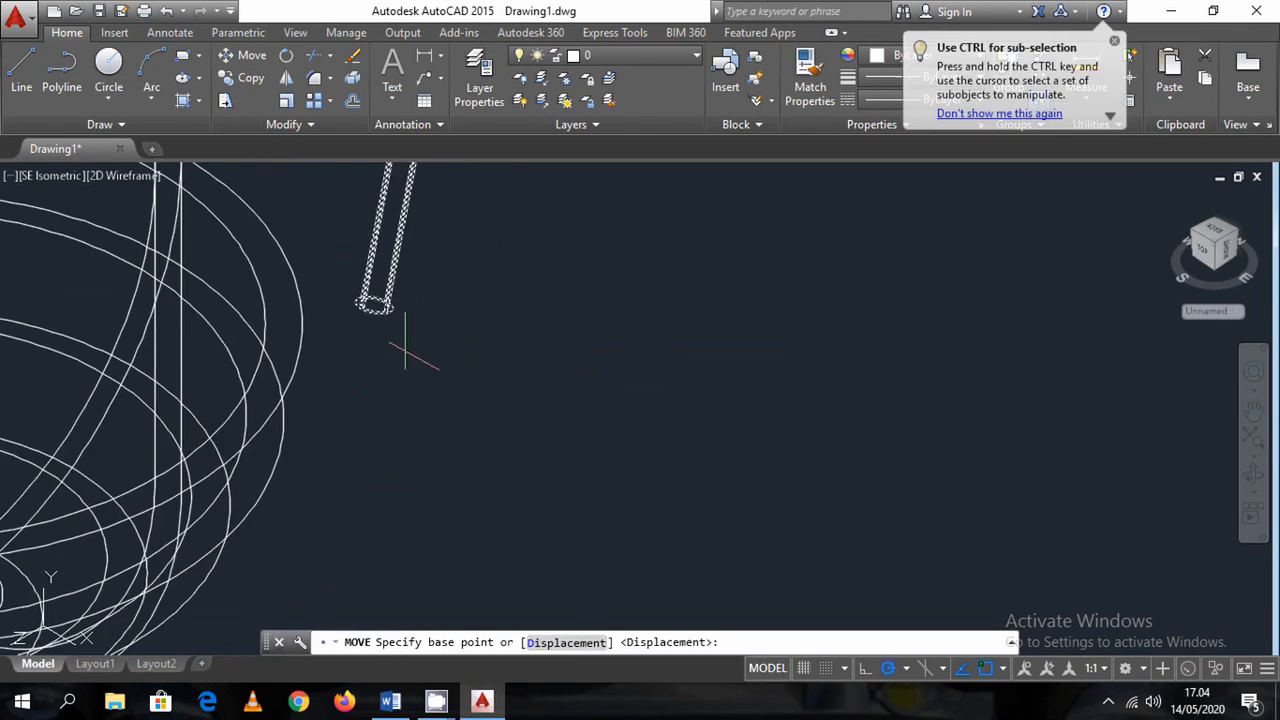
{"action": "scroll", "coordinate": [373, 307], "scroll_direction": "up", "scroll_amount": 3}
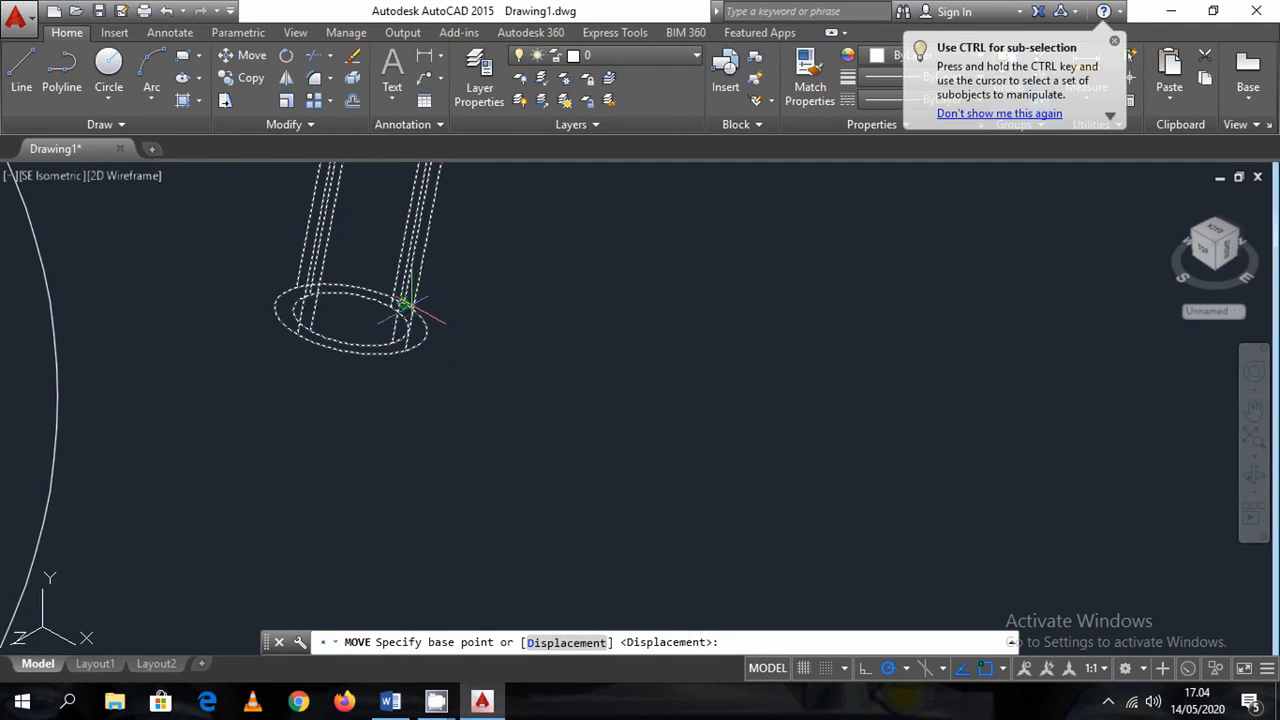
{"action": "left_click", "coordinate": [414, 290]}
{"action": "scroll", "coordinate": [423, 391], "scroll_direction": "down", "scroll_amount": 4}
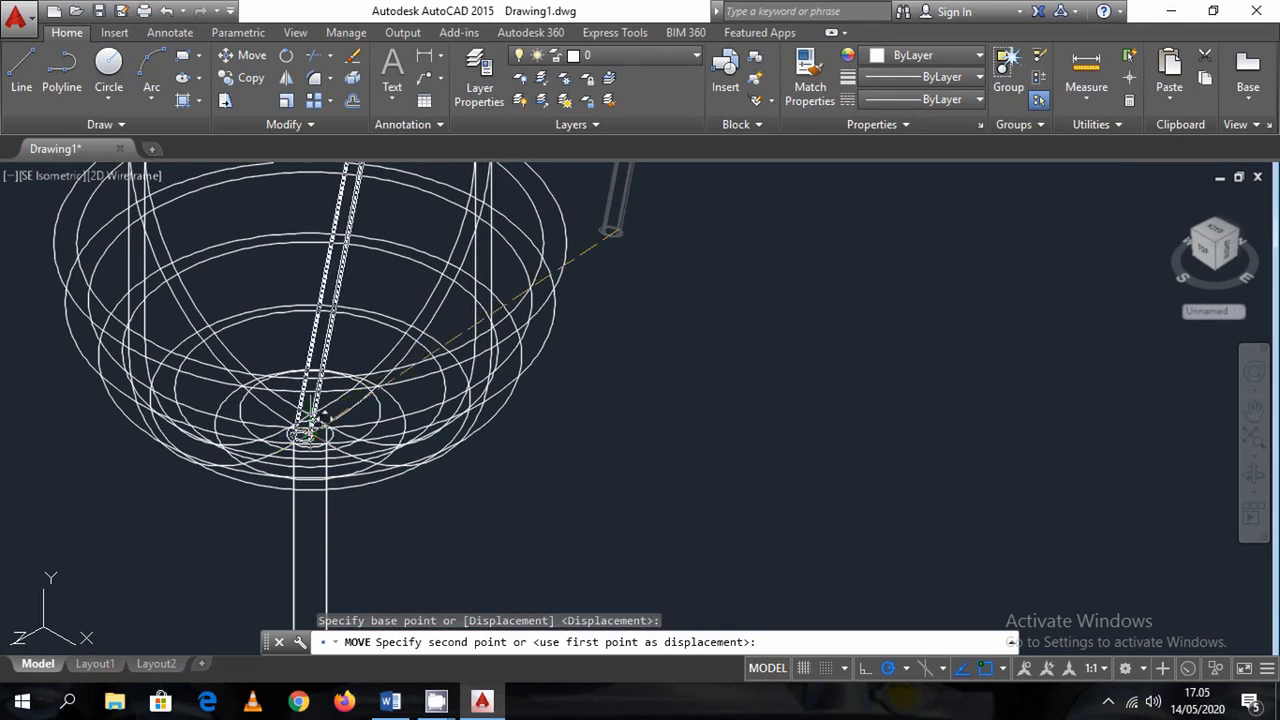
{"action": "left_click", "coordinate": [309, 432]}
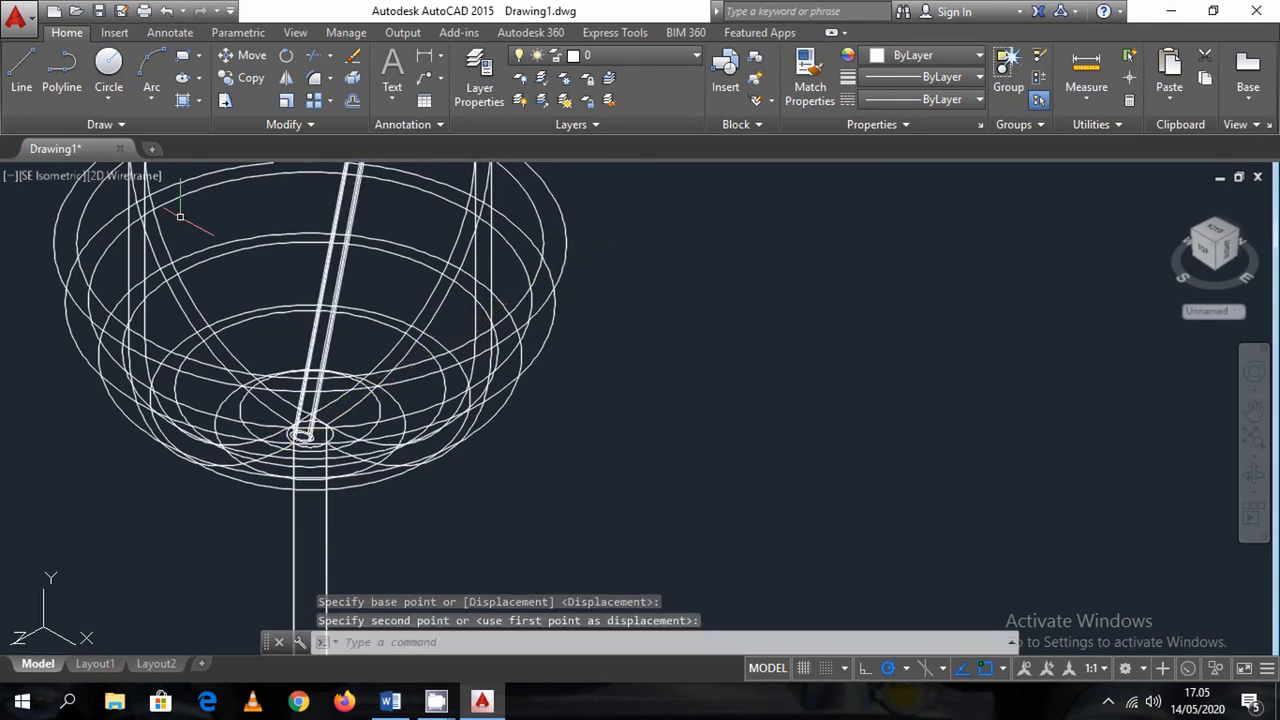
Show the goblet and straw from the Right view in the Conceptual visual style
{"action": "left_click", "coordinate": [70, 179]}
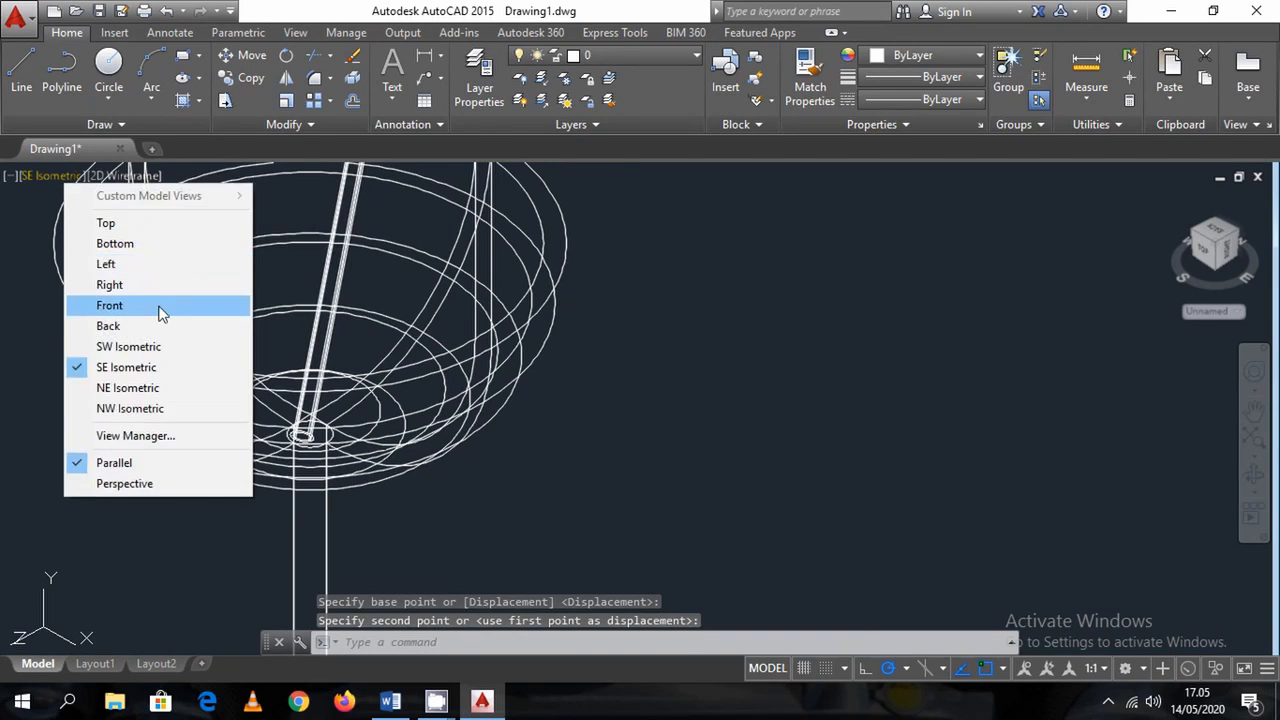
{"action": "left_click", "coordinate": [160, 309]}
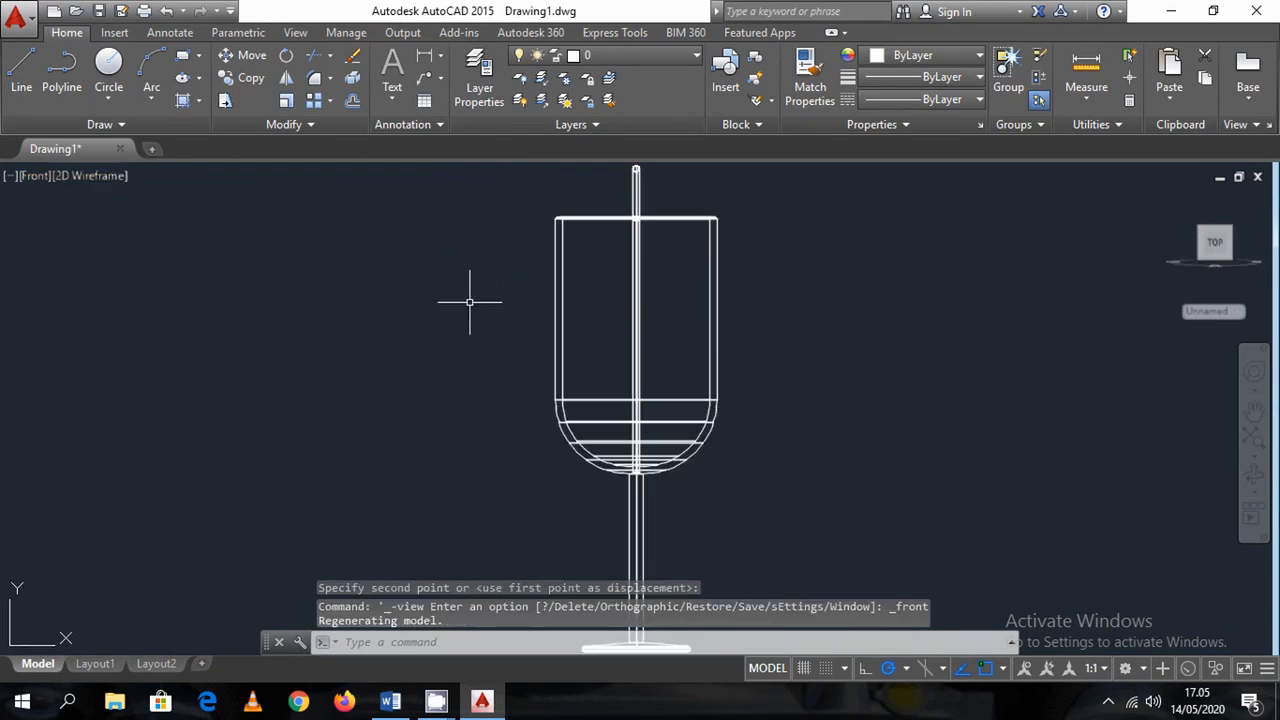
{"action": "left_click", "coordinate": [28, 178]}
{"action": "left_click", "coordinate": [103, 284]}
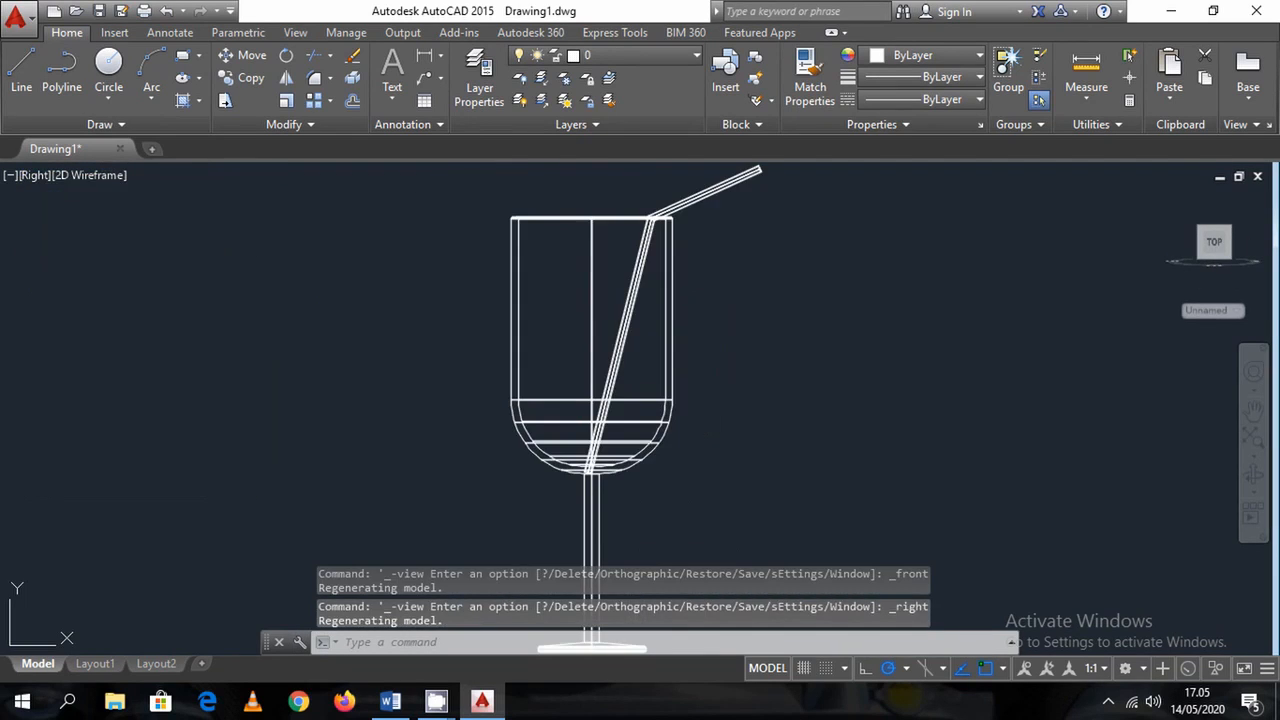
{"action": "left_click", "coordinate": [110, 175]}
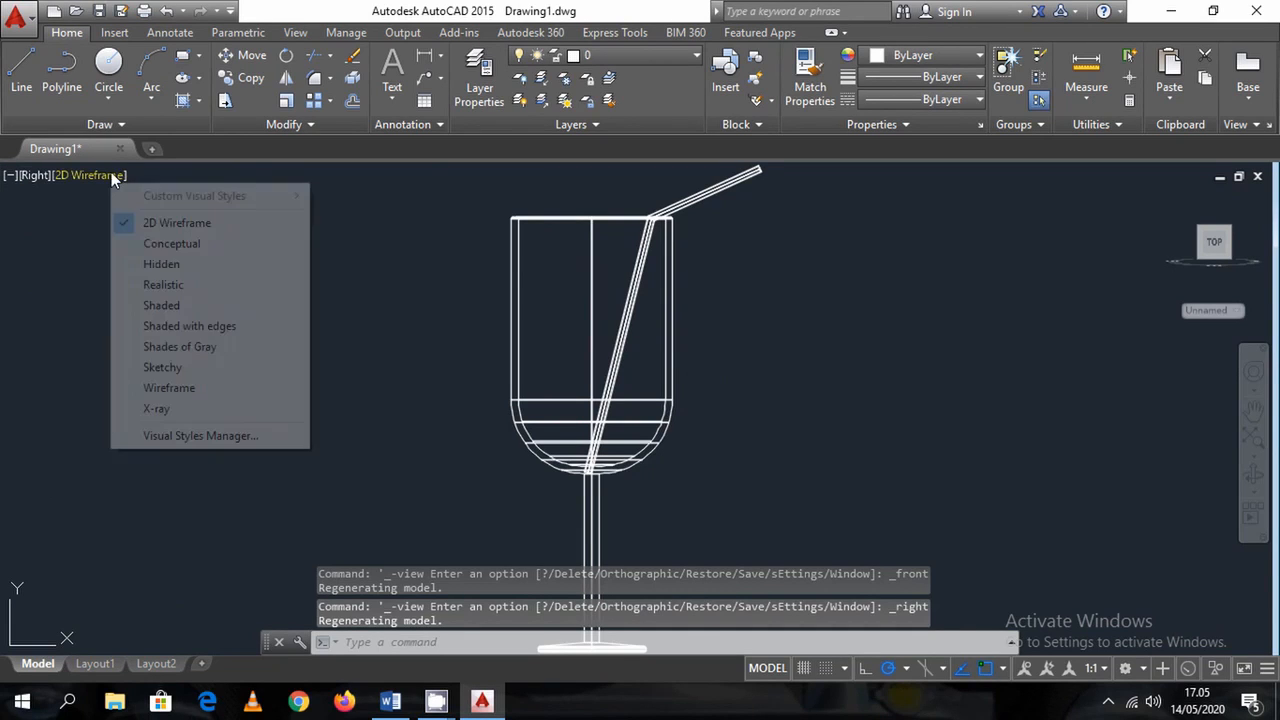
{"action": "left_click", "coordinate": [171, 244]}
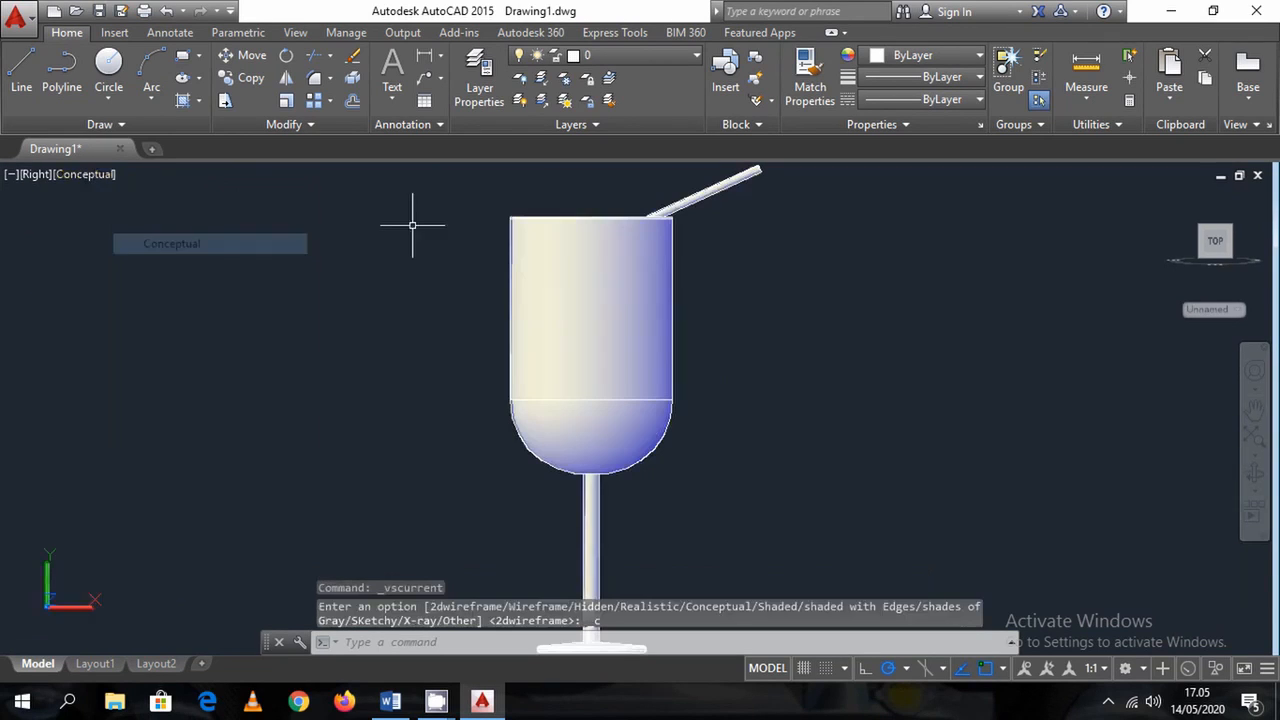
Move the straw straight up by about 62 units so its bend sits just above the goblet's rim
{"action": "left_click", "coordinate": [756, 196]}
{"action": "left_click", "coordinate": [710, 185]}
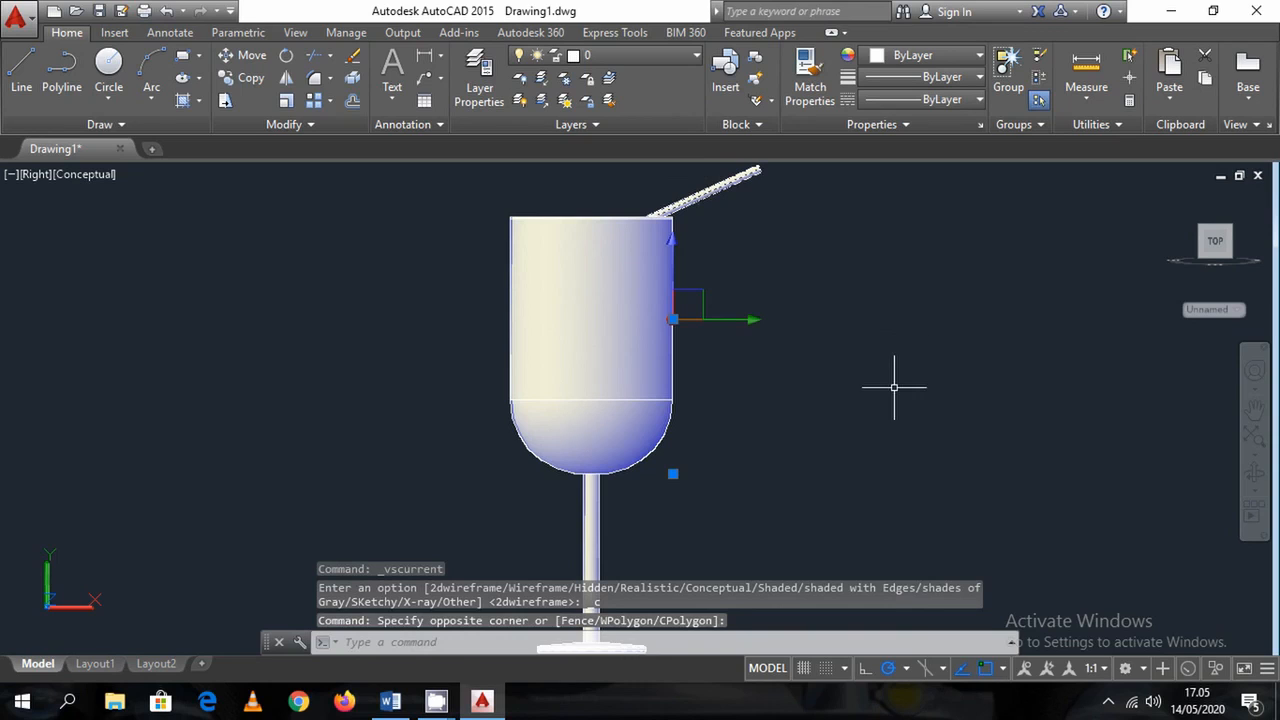
{"action": "right_click", "coordinate": [894, 380]}
{"action": "left_click", "coordinate": [941, 360]}
{"action": "left_click", "coordinate": [907, 411]}
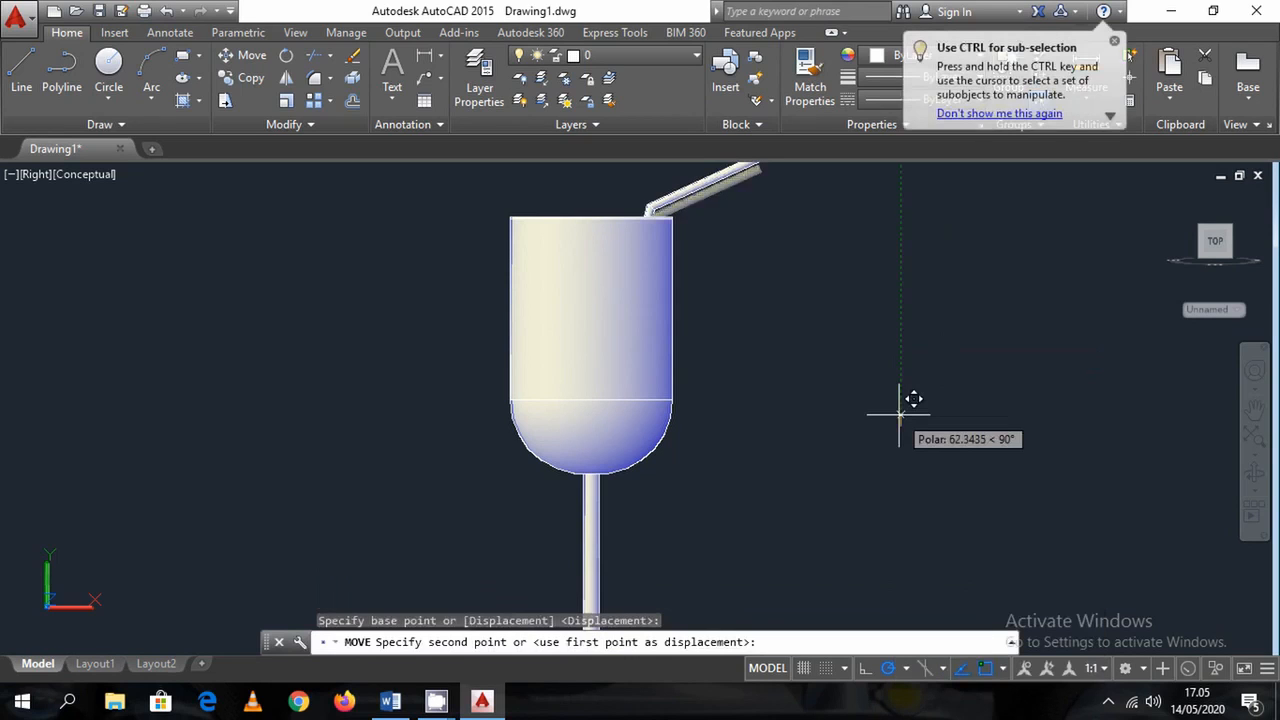
{"action": "key", "text": "Escape"}
{"action": "middle_click_drag", "start_coordinate": [899, 414], "coordinate": [757, 506]}
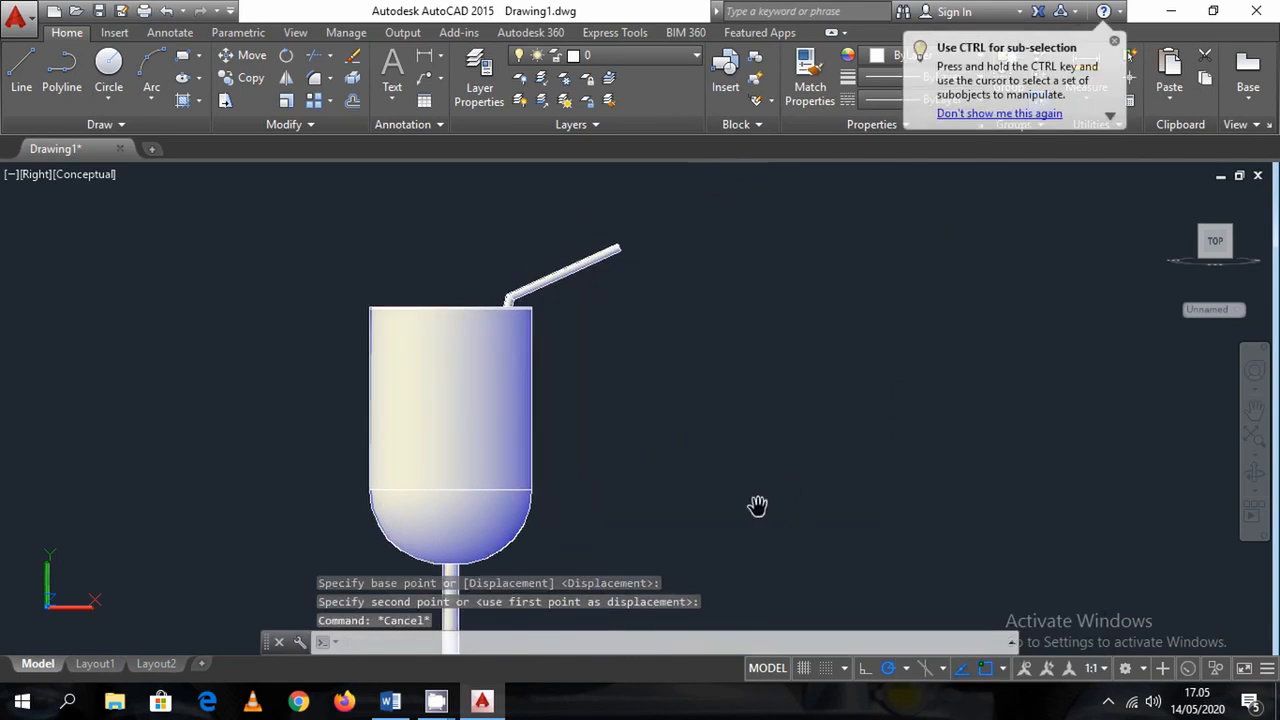
Examine the finished goblet and straw from the SE Isometric view and a lower orbited angle, with the whole model in view
{"action": "left_click", "coordinate": [42, 176]}
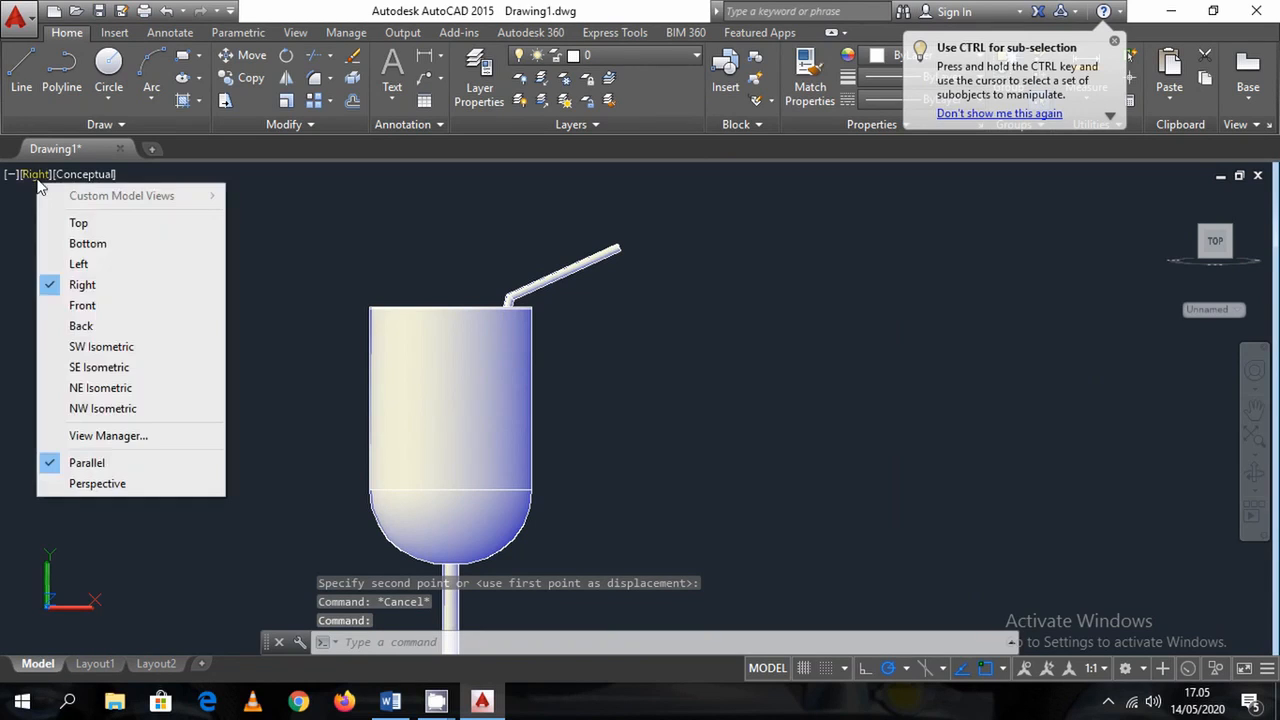
{"action": "left_click", "coordinate": [100, 367]}
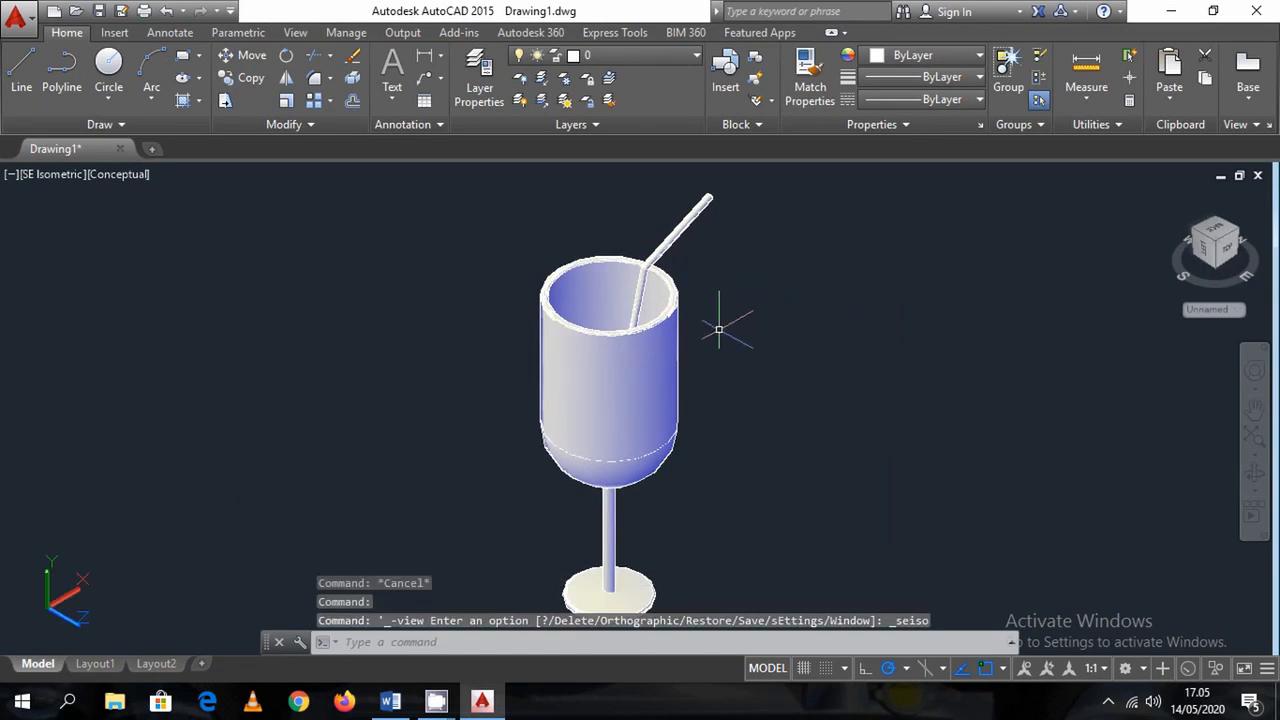
{"action": "middle_click_drag", "start_coordinate": [720, 322], "coordinate": [626, 337]}
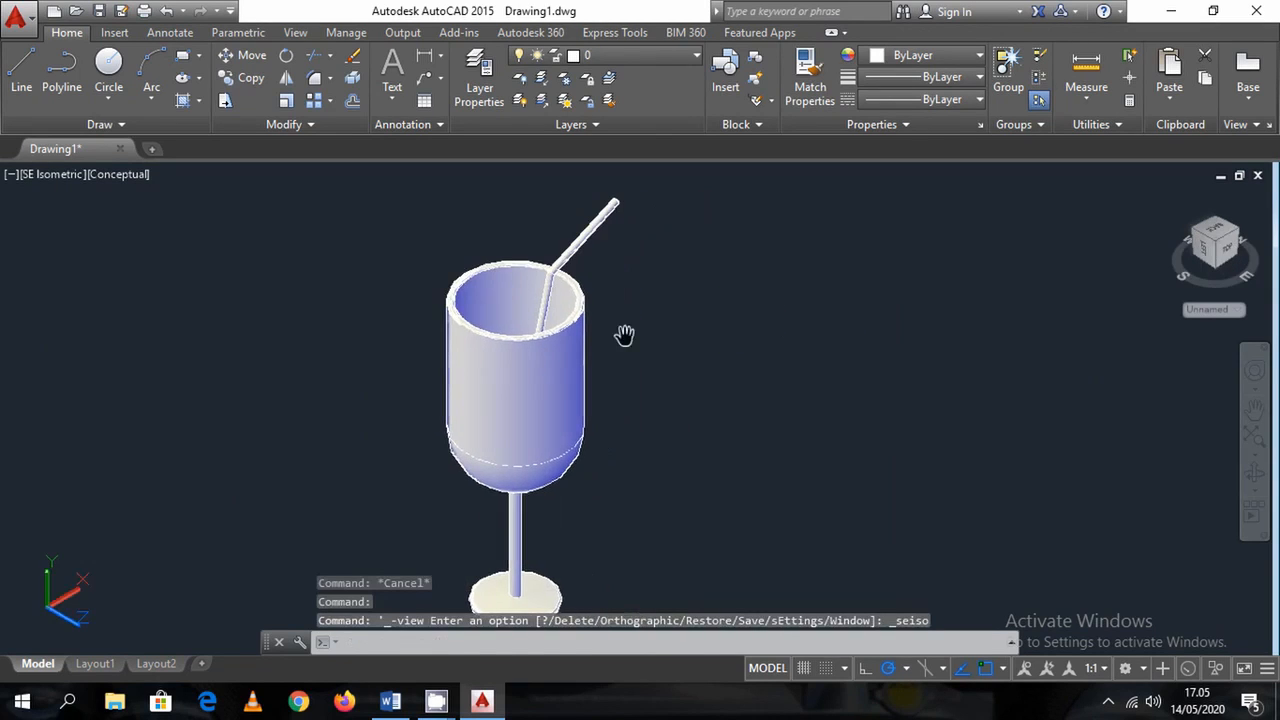
{"action": "left_click", "coordinate": [1254, 473]}
{"action": "left_click_drag", "start_coordinate": [985, 471], "coordinate": [928, 450]}
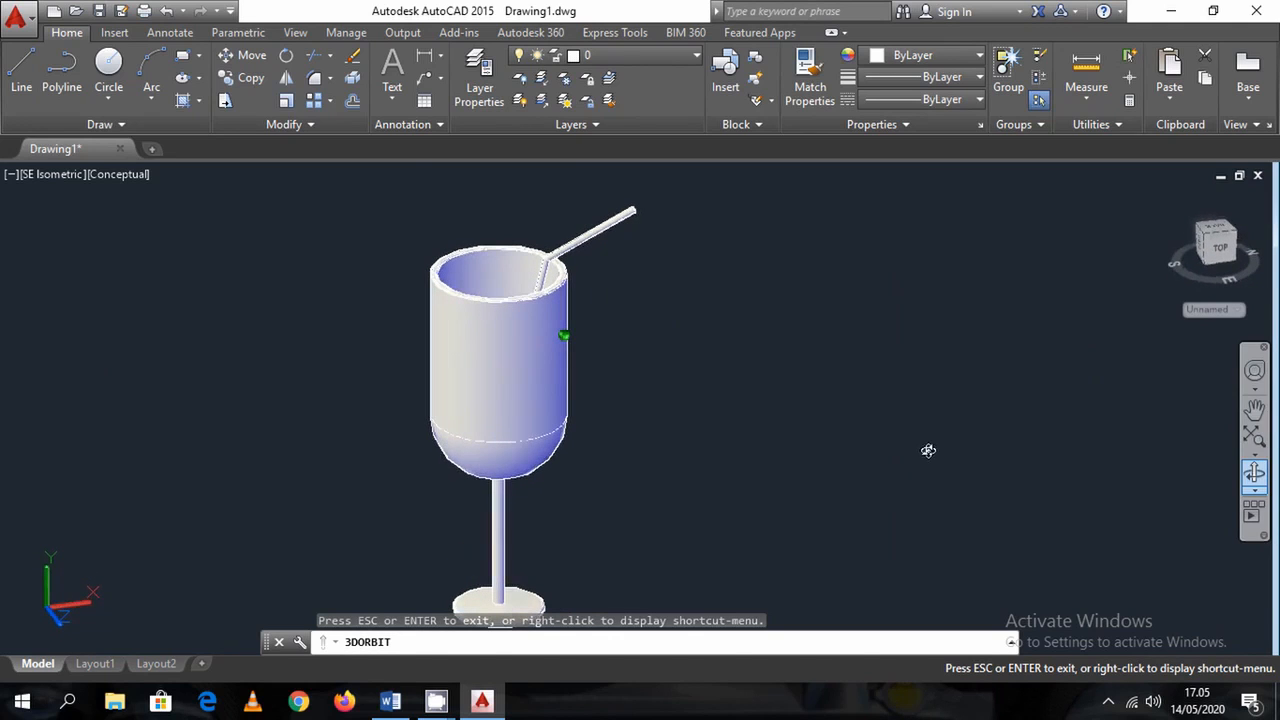
{"action": "key", "text": "Escape"}
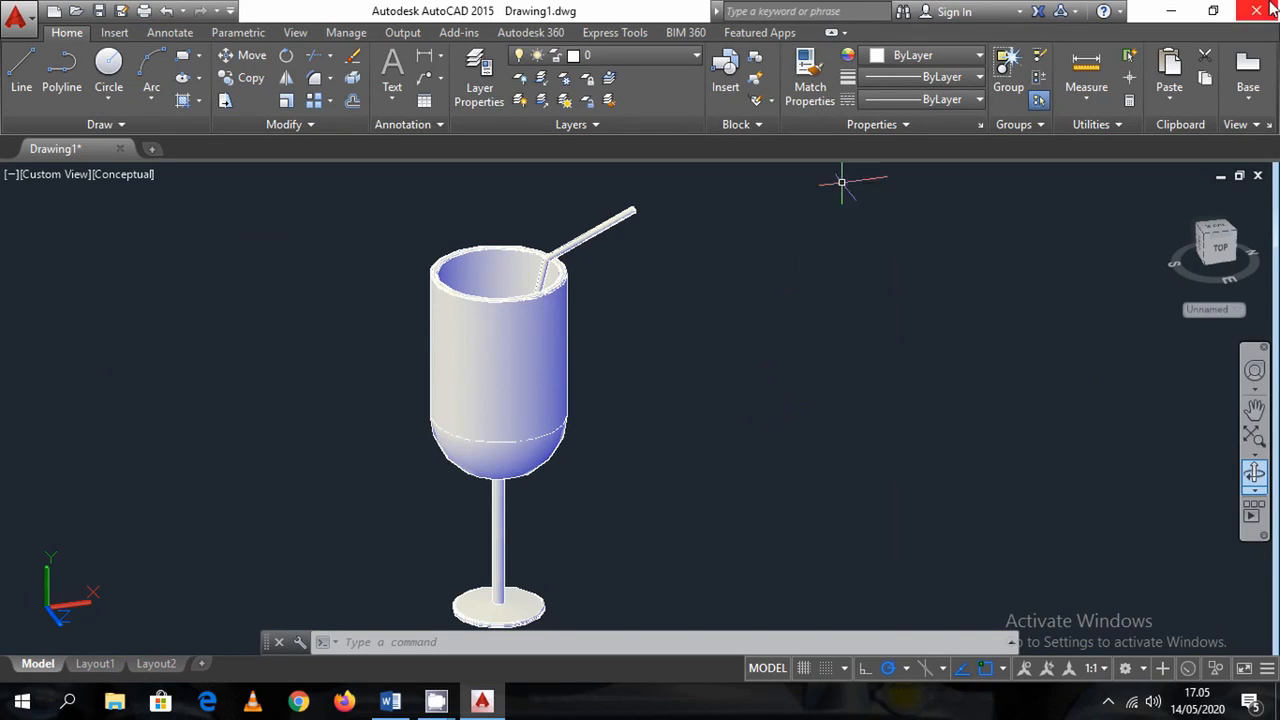
{"action": "type", "text": "p"}
{"action": "key", "text": "Return"}
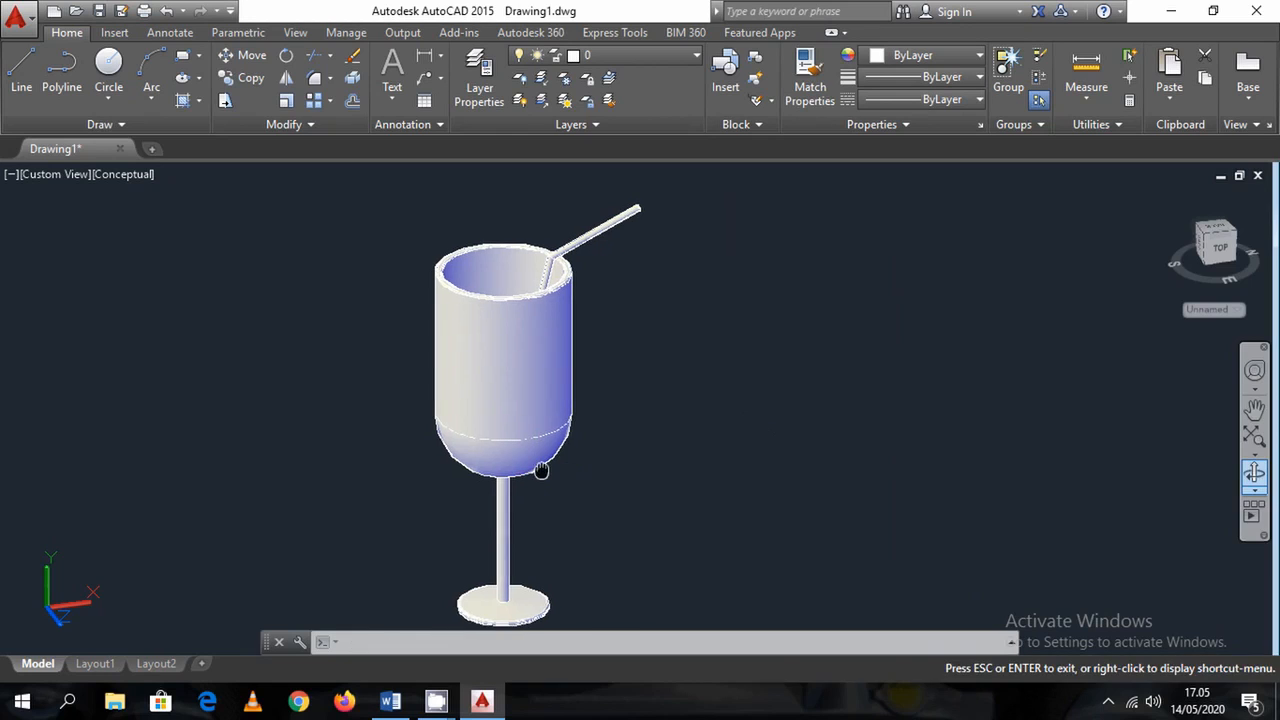
{"action": "left_click_drag", "start_coordinate": [543, 466], "coordinate": [567, 450]}
{"action": "key", "text": "Escape"}
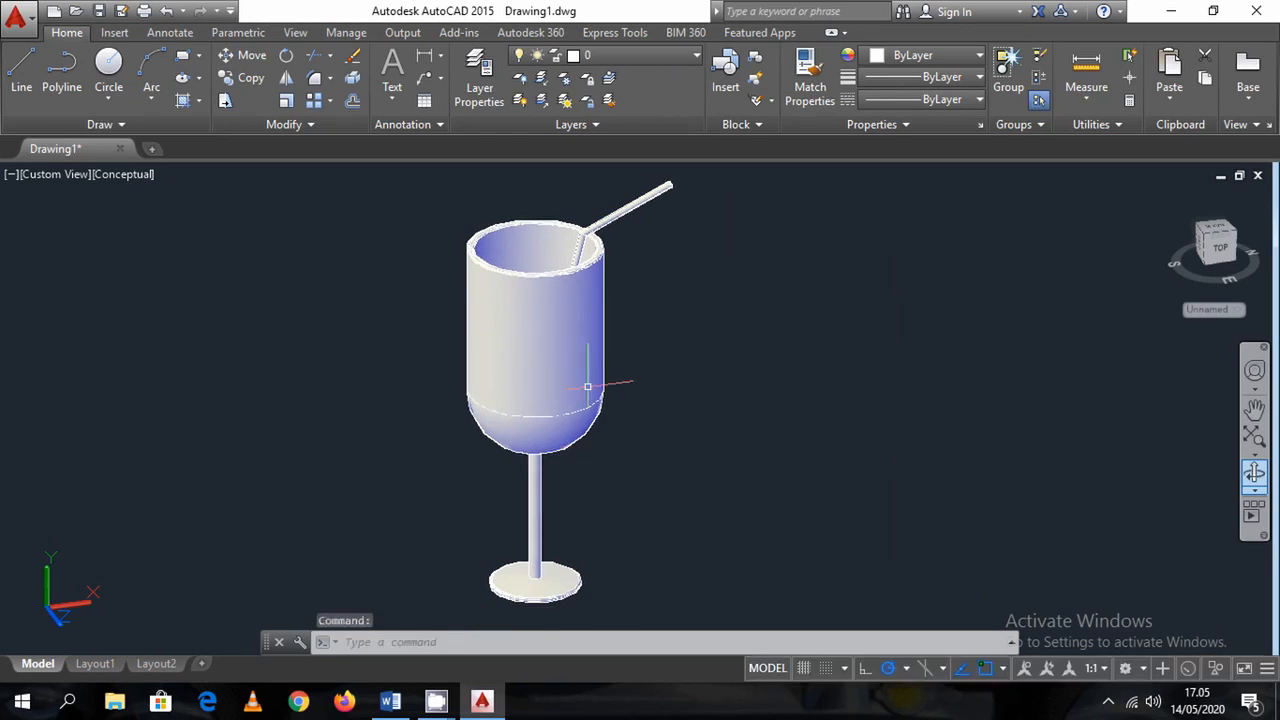